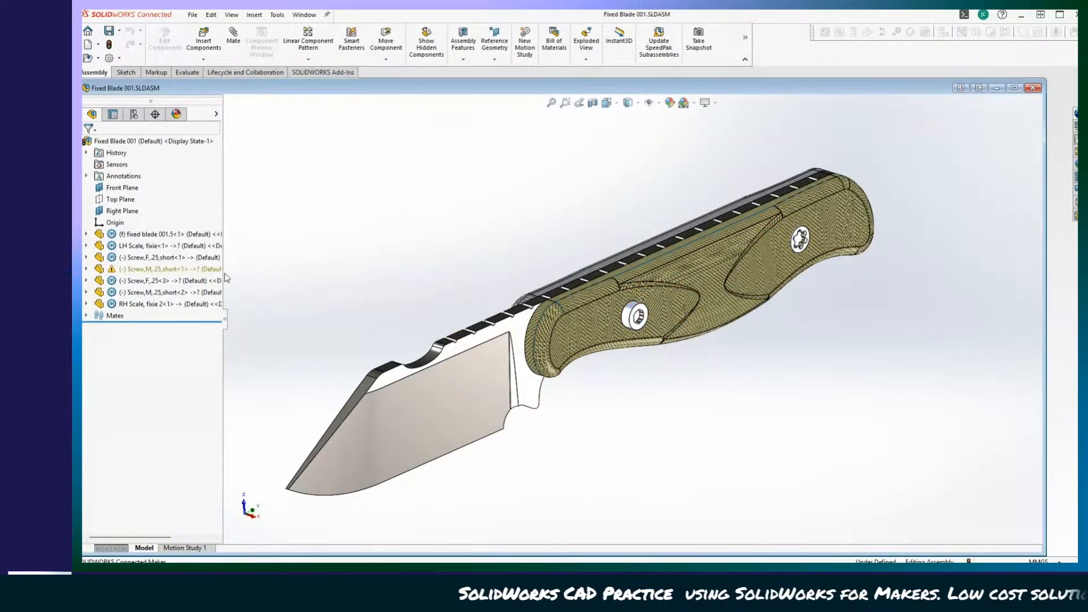
Widen the feature tree and expand the fixed blade 001.5 component to review its features.
left_click_drag(223, 273, 372, 272)
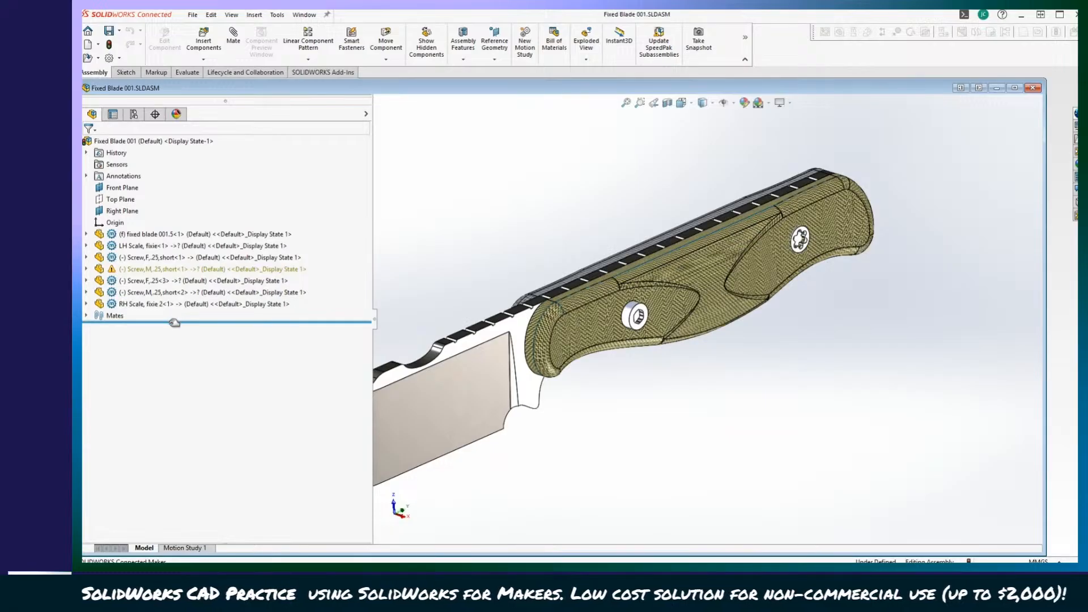
left_click_drag(176, 322, 177, 331)
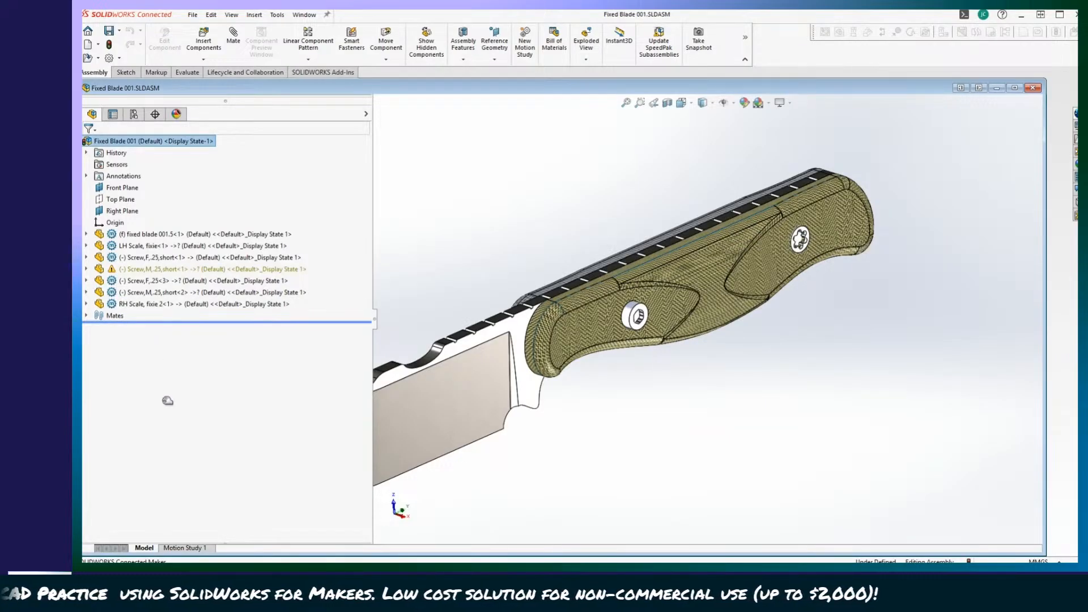
left_click(86, 235)
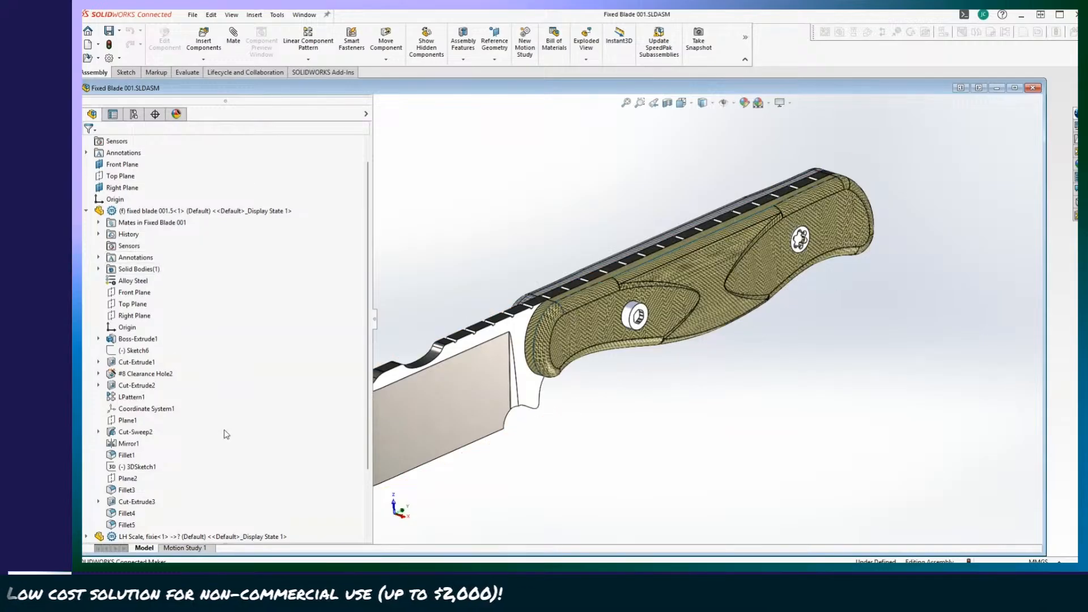
scroll(226, 435, "down", 3)
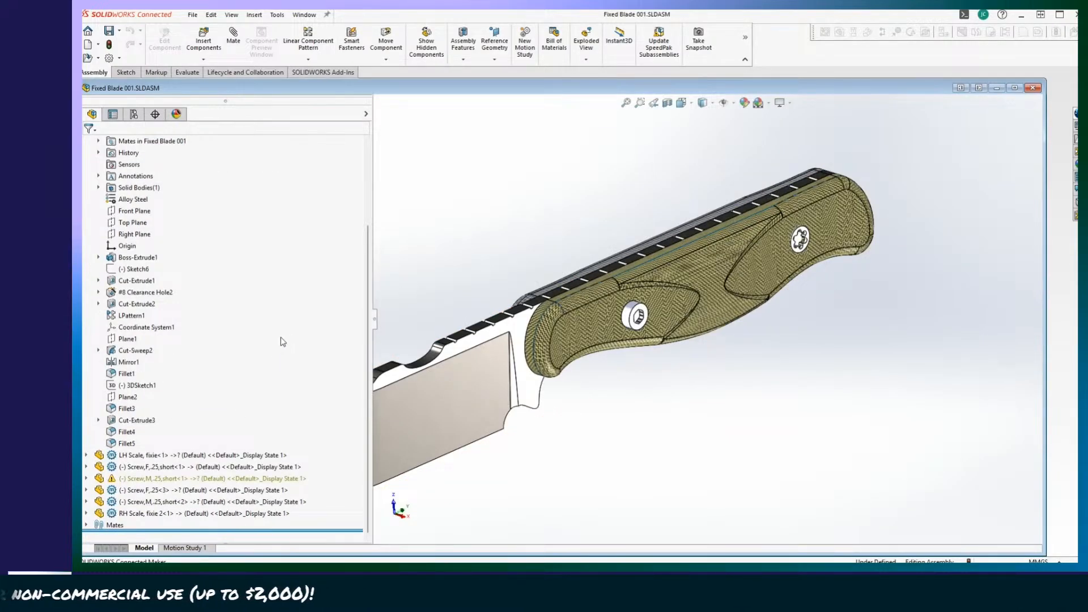
scroll(213, 393, "up", 4)
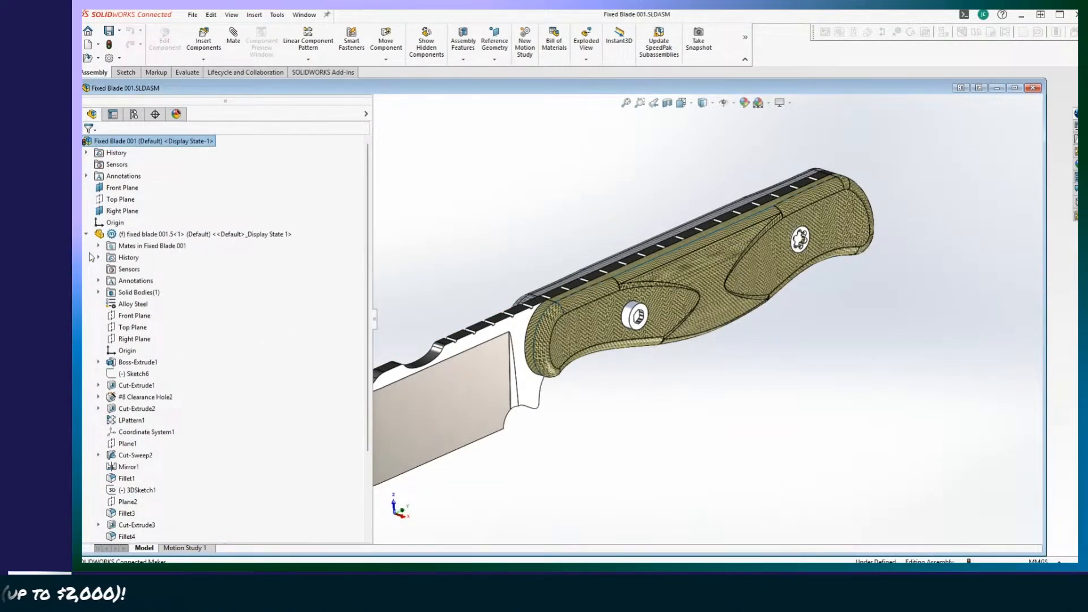
scroll(94, 306, "down", 3)
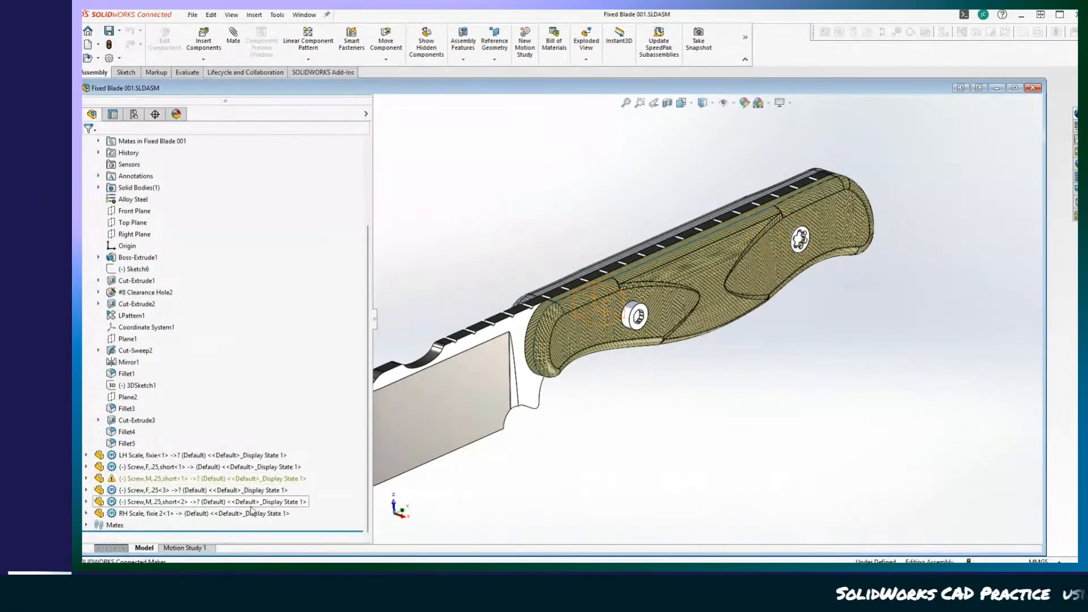
Expand the flagged Screw,M,.25,short<1> component, highlight its Boss-Extrude1 in the model, and view the handle from the opposite side.
left_click(87, 479)
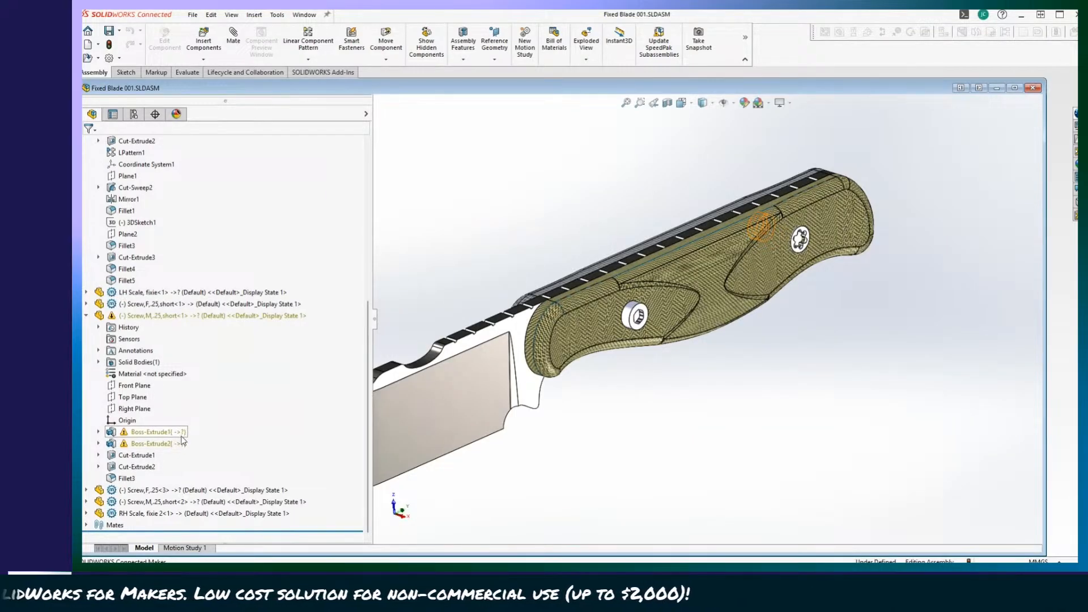
left_click(142, 434)
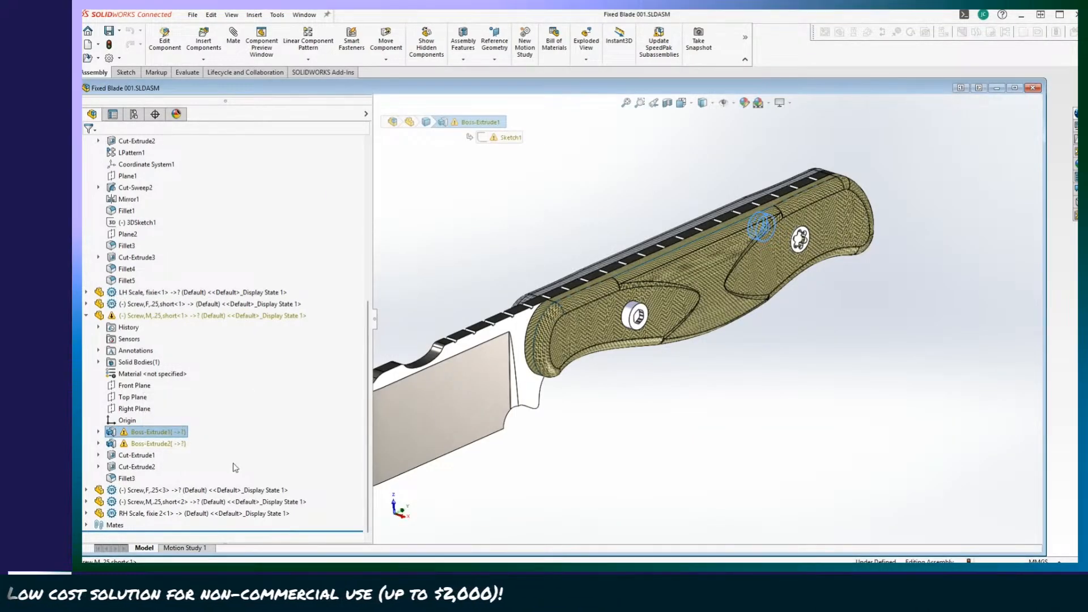
left_click(740, 424)
middle_click_drag(737, 424, 565, 248)
scroll(565, 420, "down", 3)
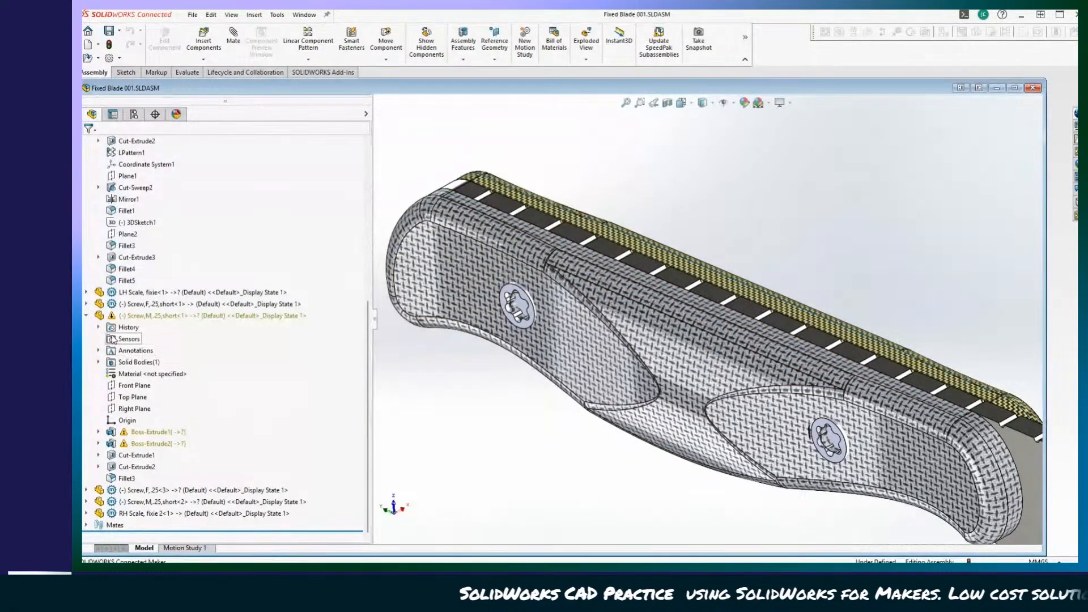
Expand the LH Scale, fixie component and highlight its CBORE for #6 Button Head Cap Screw1 feature.
left_click(86, 292)
scroll(223, 379, "up", 8)
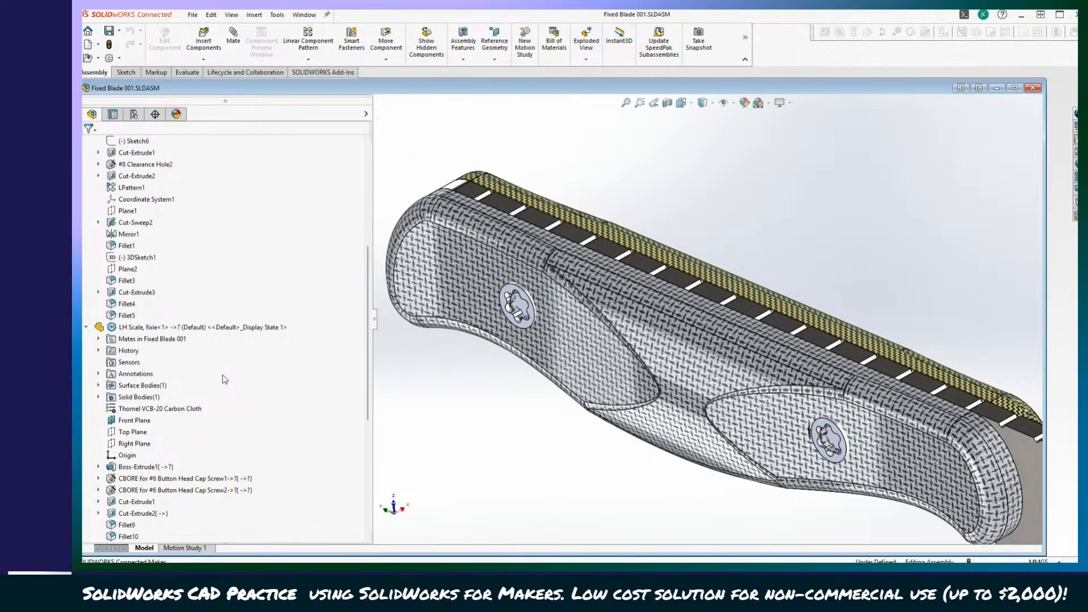
scroll(221, 378, "down", 10)
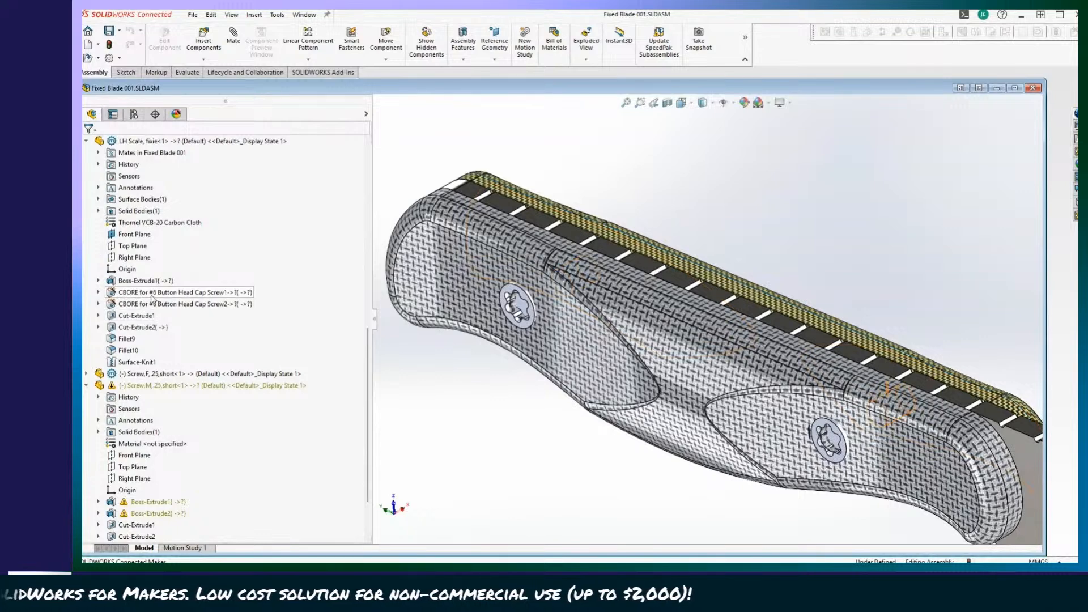
left_click(156, 292)
Edit the LH Scale, fixie part in the context of the assembly and select its CBORE for #6 Button Head Cap Screw1.
scroll(140, 238, "up", 3)
left_click(139, 223)
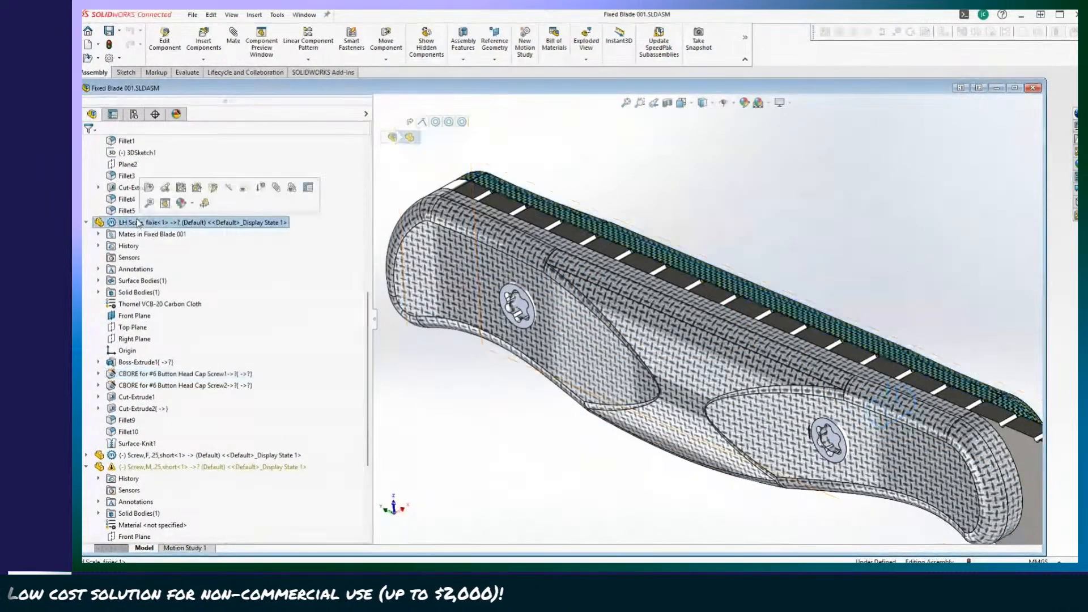
left_click(164, 51)
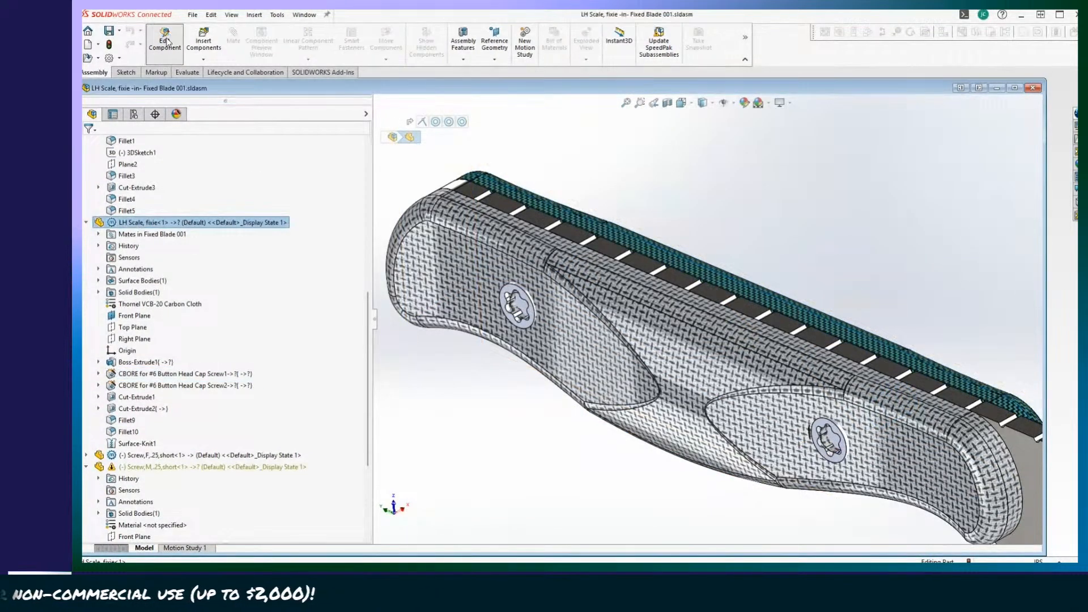
left_click(190, 376)
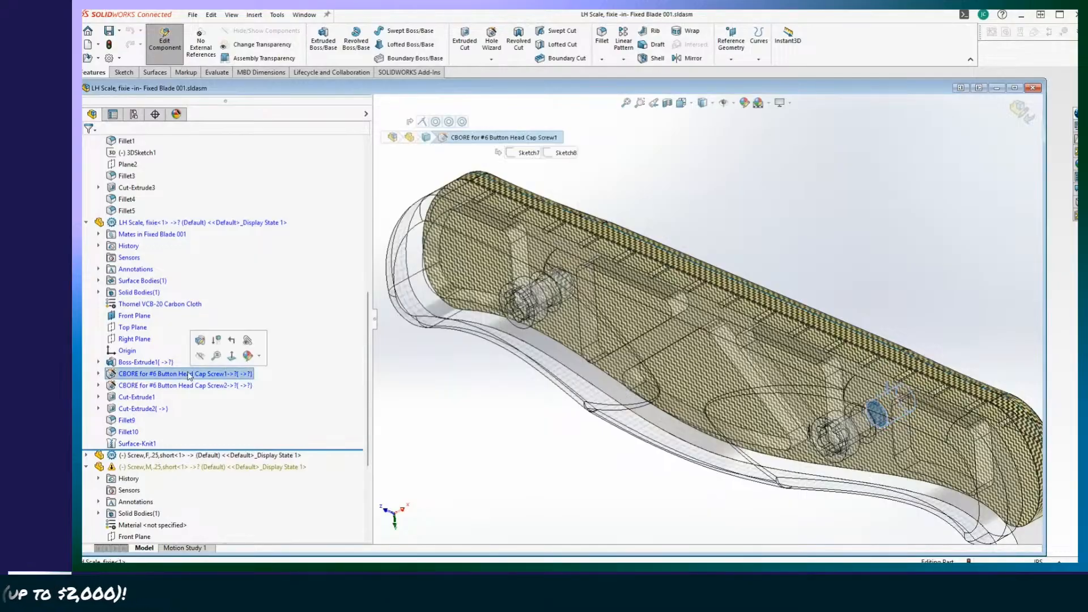
scroll(259, 467, "down", 1)
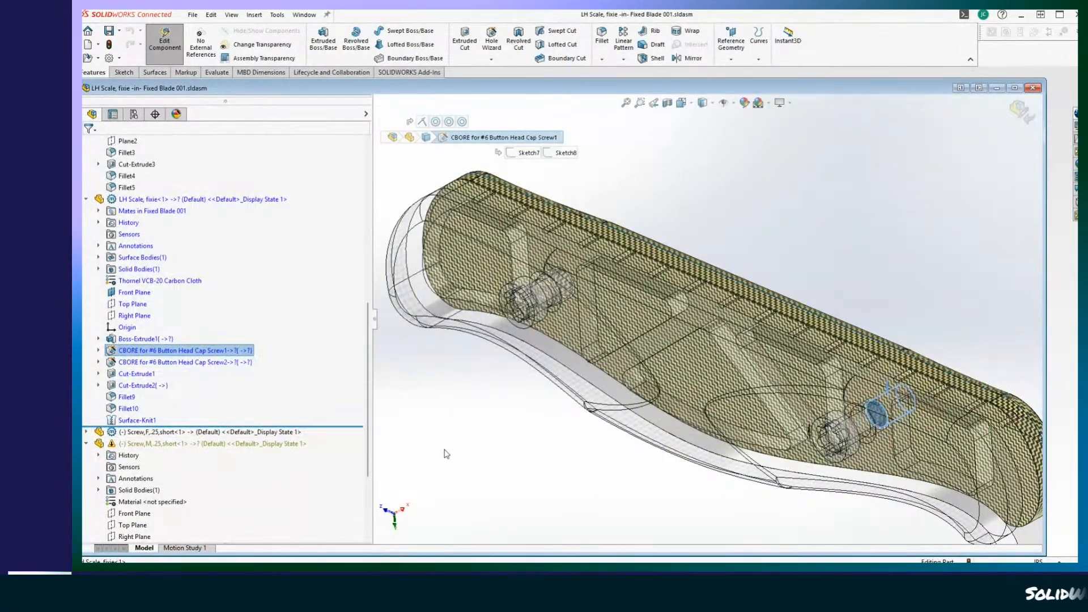
Open Sketch7 of the CBORE for #6 Button Head Cap Screw1 feature for editing.
middle_click_drag(681, 434, 635, 471)
scroll(238, 351, "down", 3)
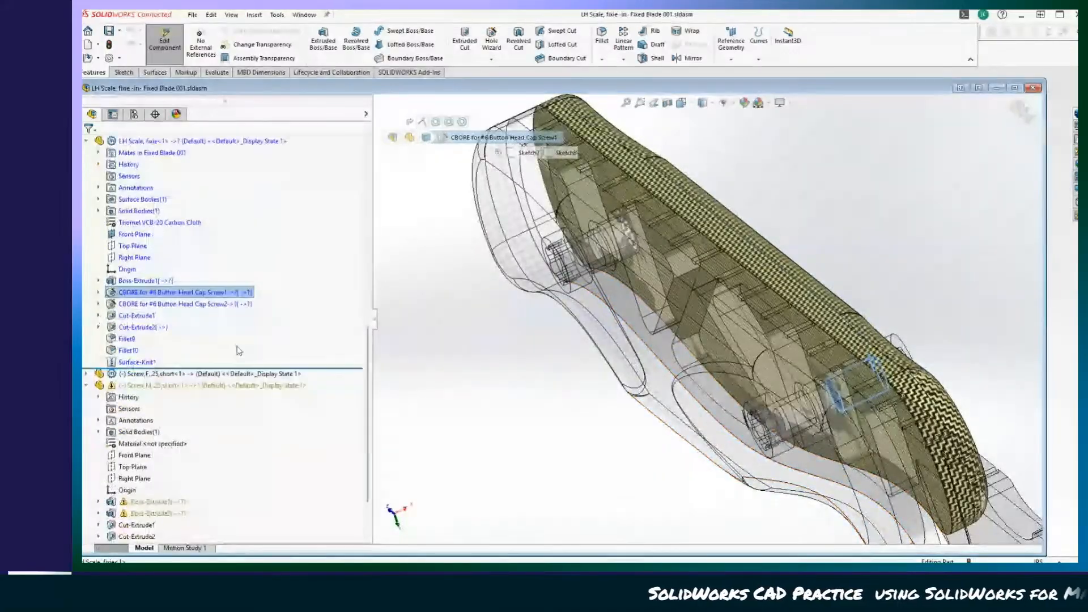
left_click(99, 292)
left_click(144, 306)
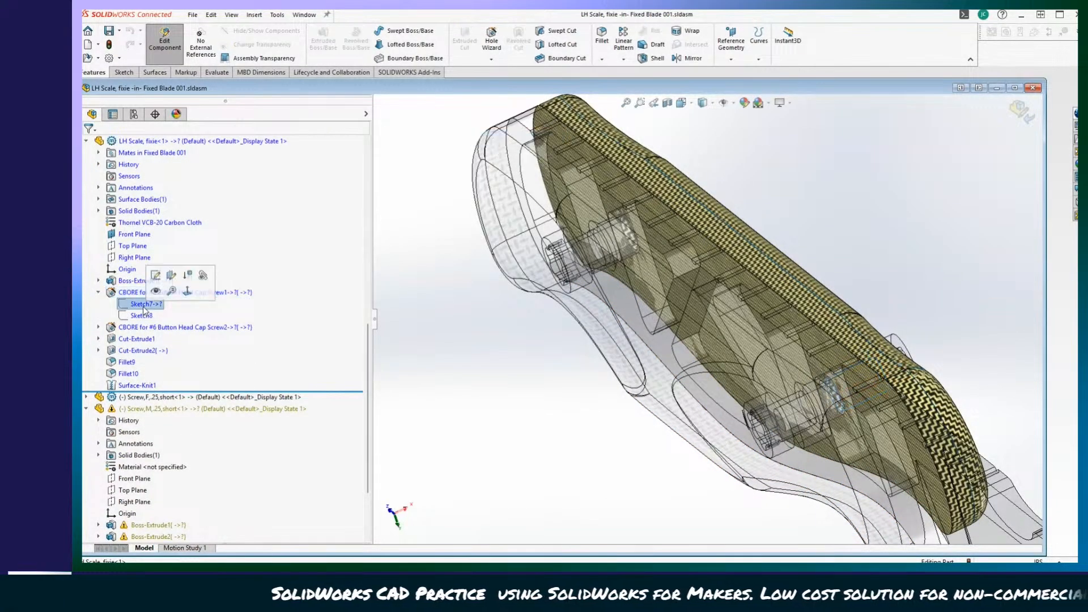
scroll(172, 308, "down", 2)
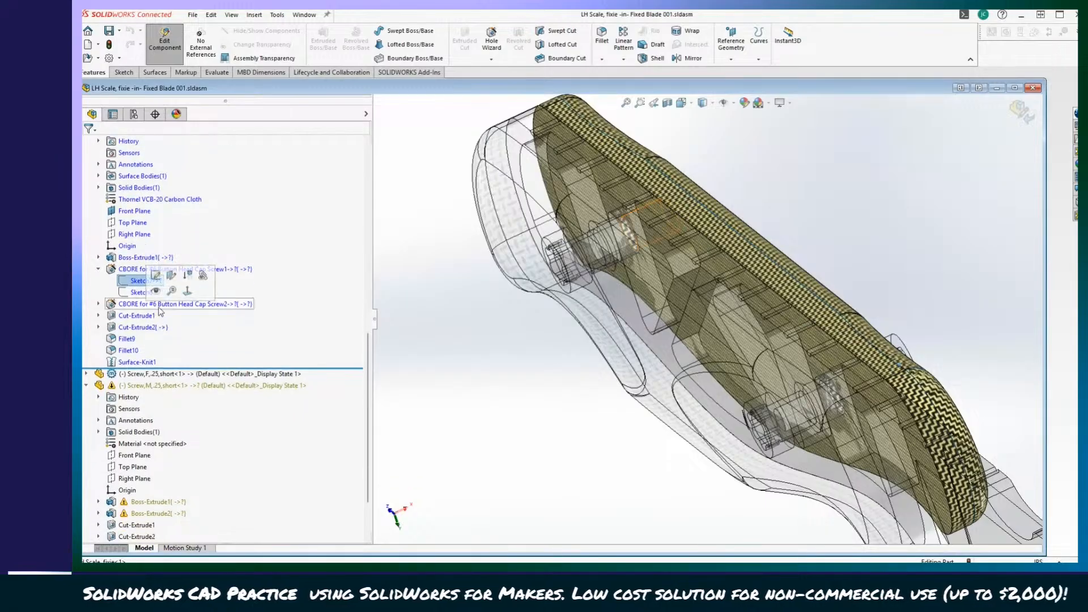
right_click(127, 284)
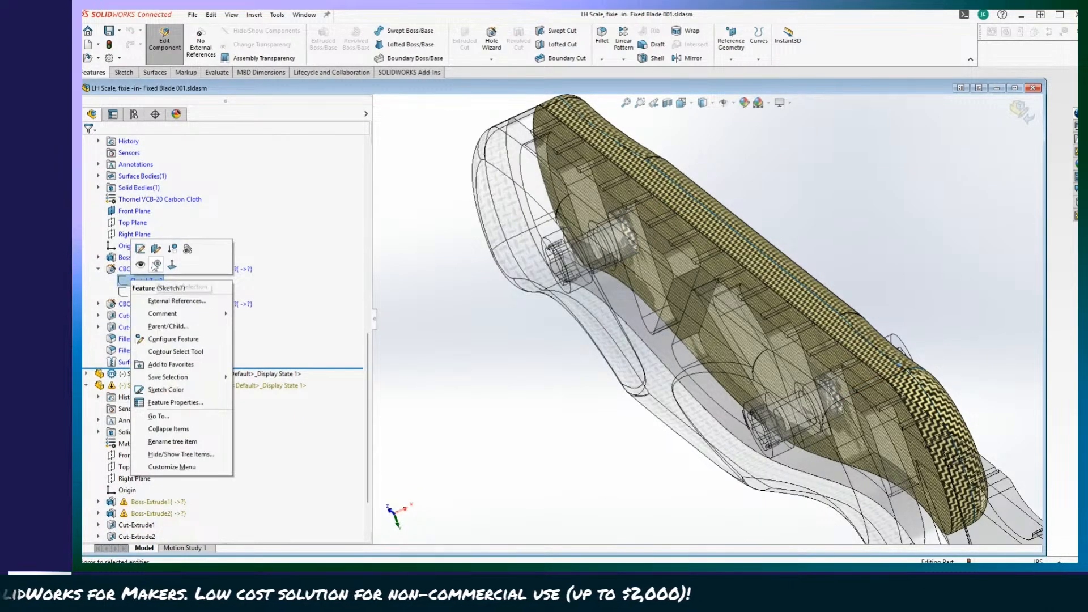
left_click(140, 249)
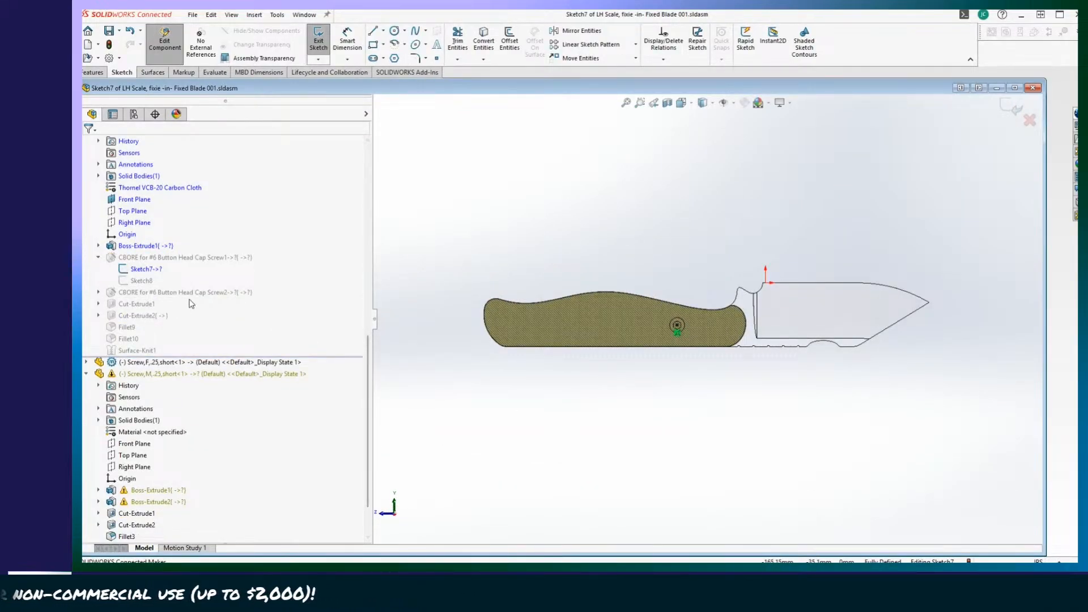
Examine Sketch7's hole location on the scale, and leave part editing back to the assembly, closing the rebuild report.
scroll(191, 304, "down", 3)
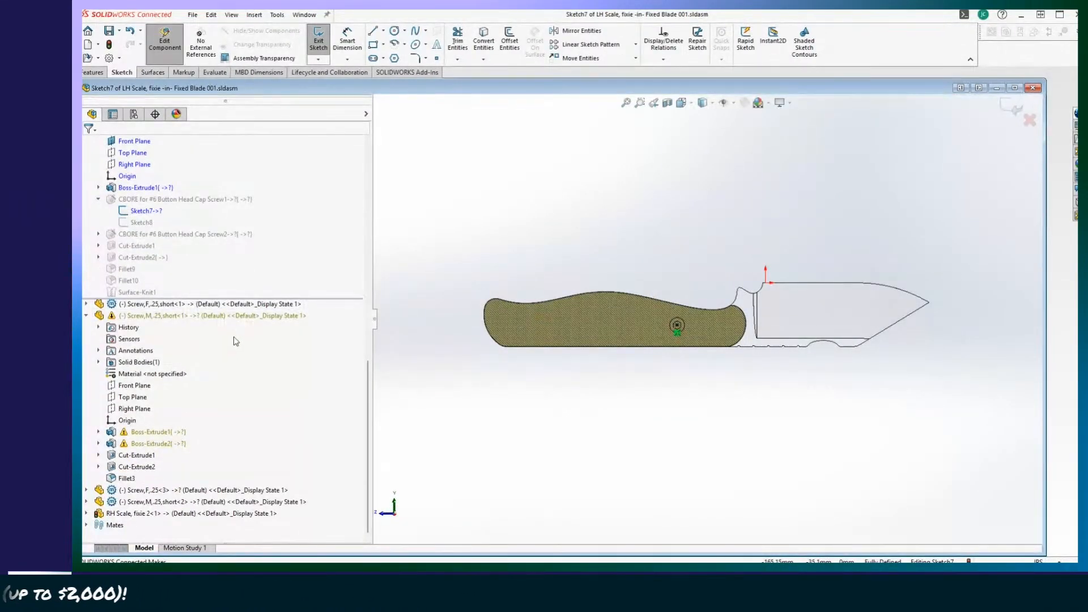
scroll(248, 340, "up", 7)
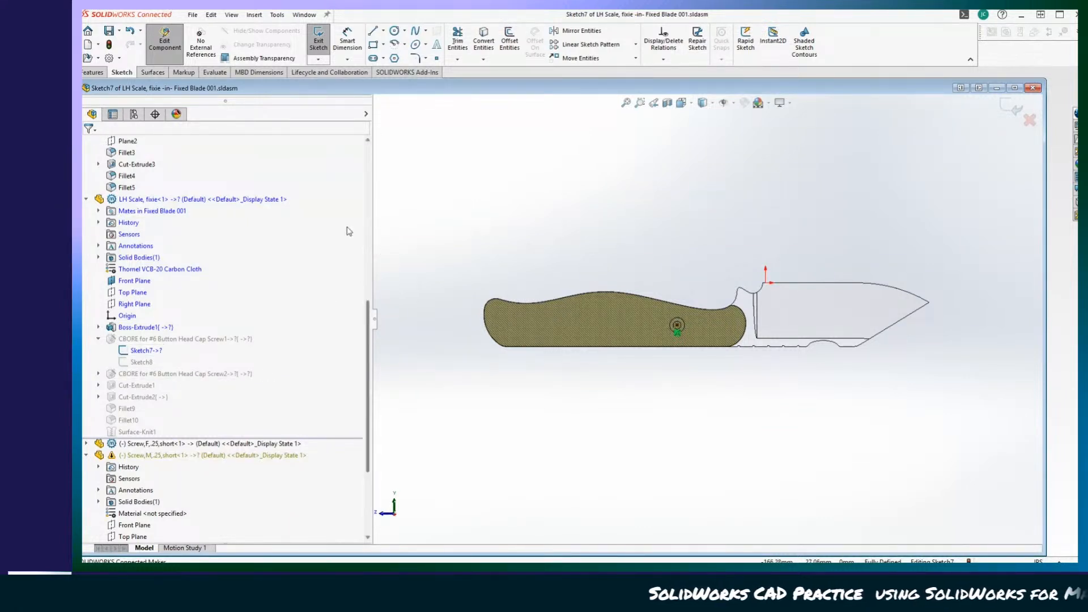
middle_click_drag(890, 391, 493, 406)
scroll(734, 406, "down", 3)
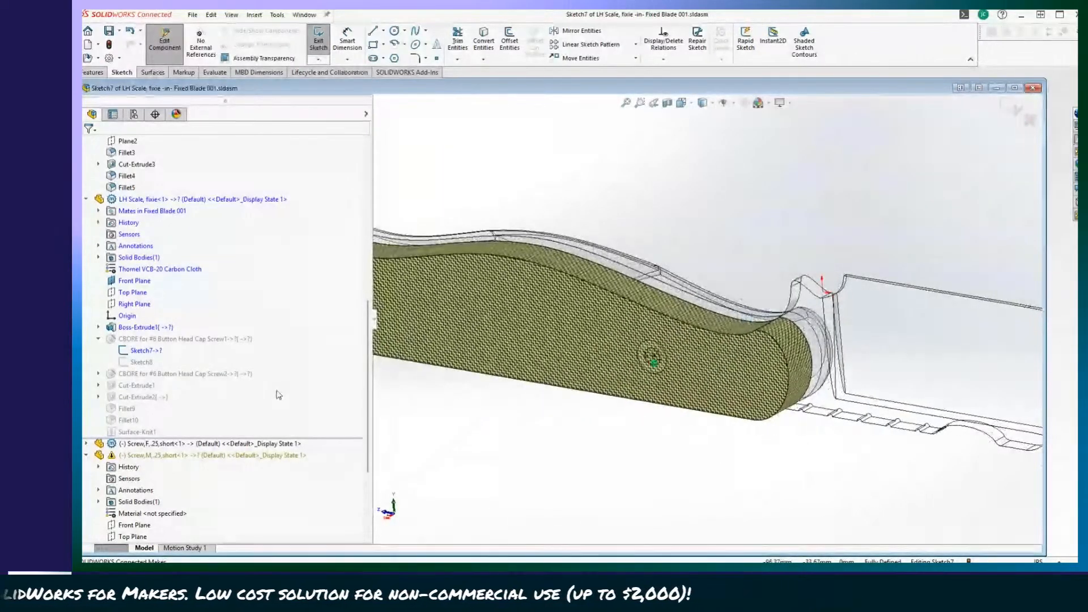
scroll(179, 307, "up", 1)
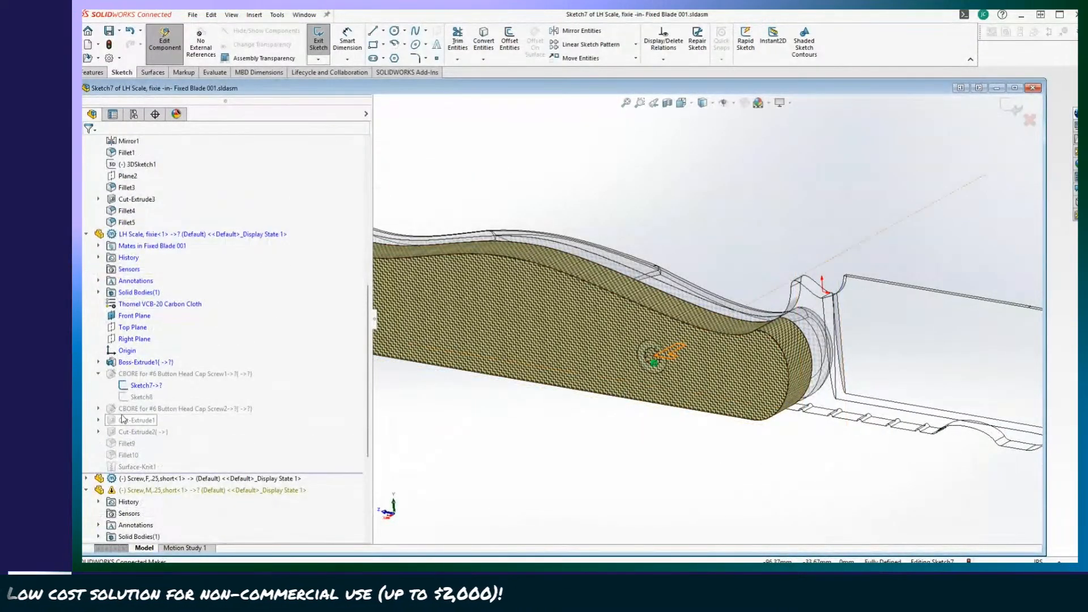
right_click(149, 388)
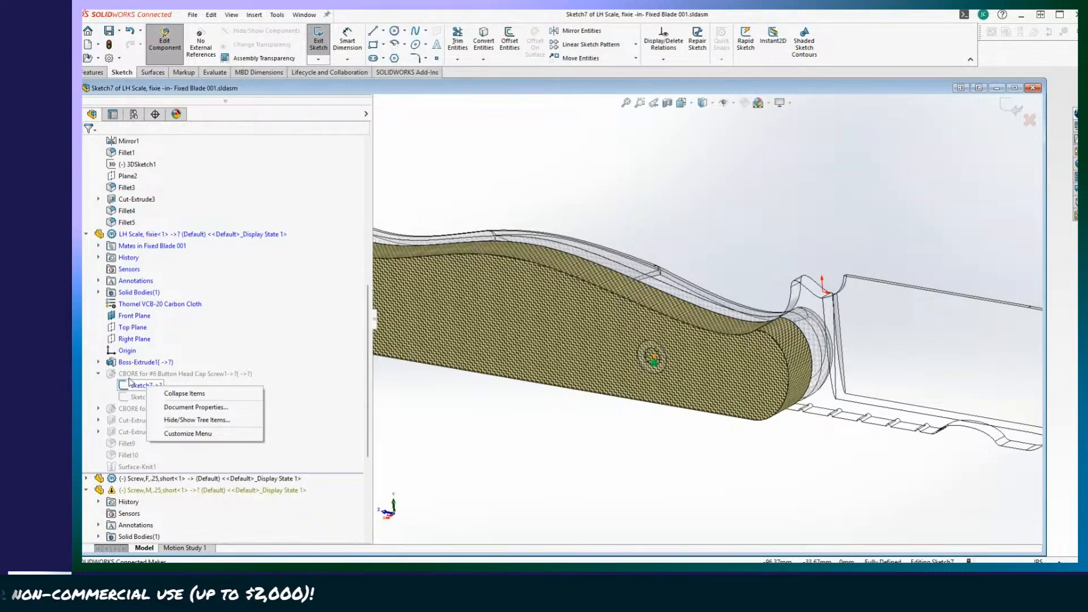
left_click(161, 38)
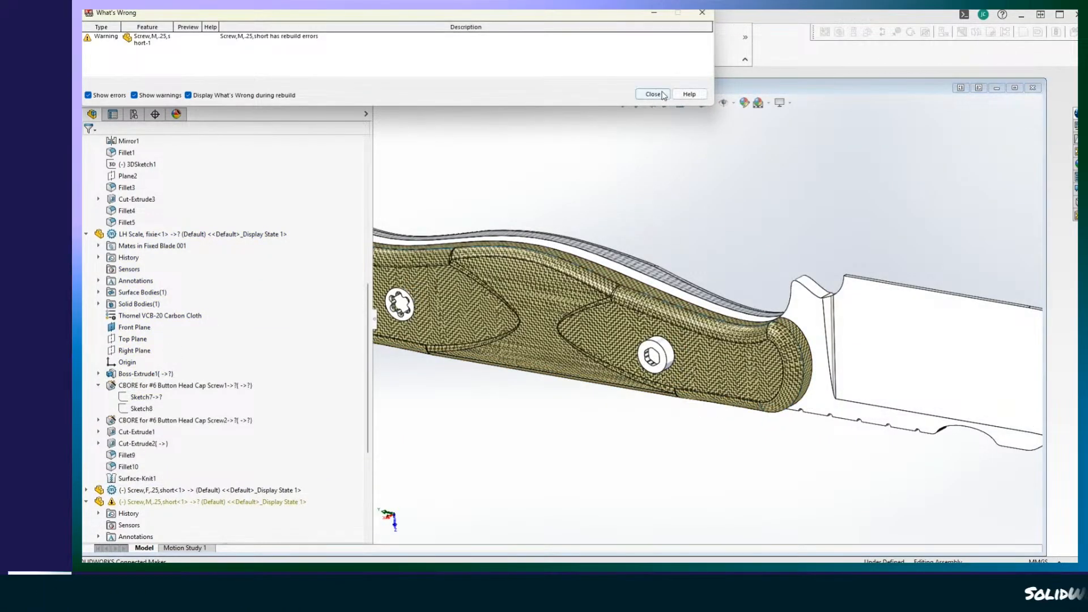
left_click(653, 95)
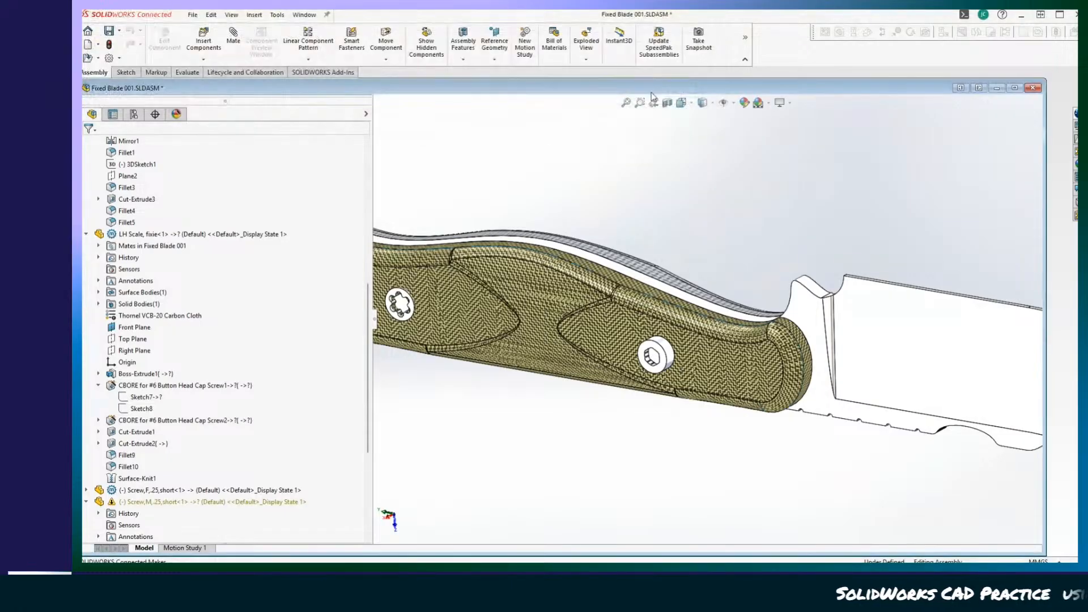
Highlight the LH Scale's CBORE for #6 Button Head Cap Screw1 and collapse its sketches in the feature tree.
left_click(153, 386)
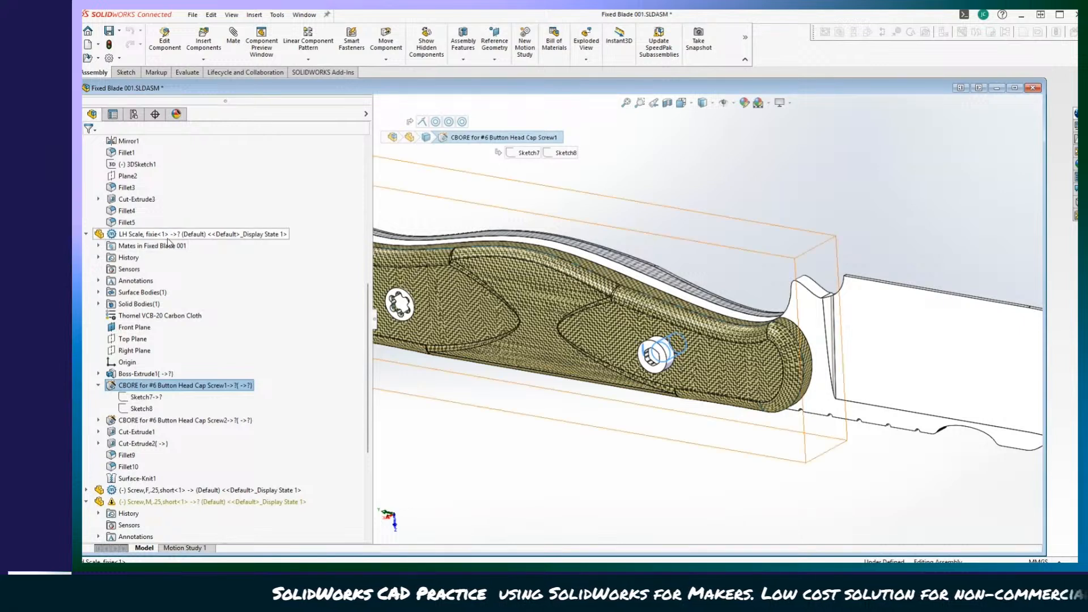
right_click(112, 386)
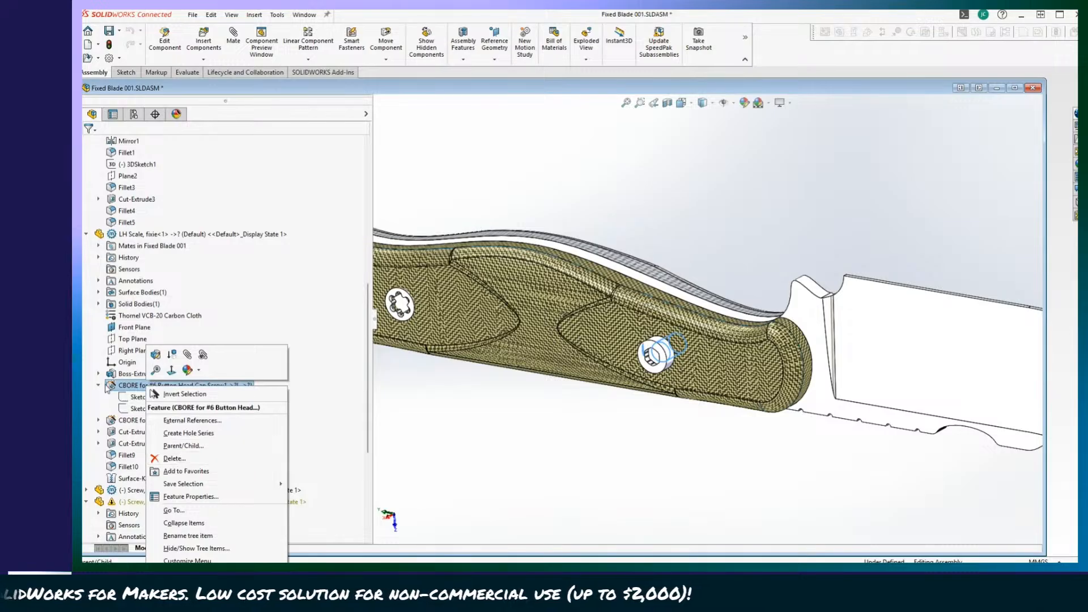
left_click(125, 387)
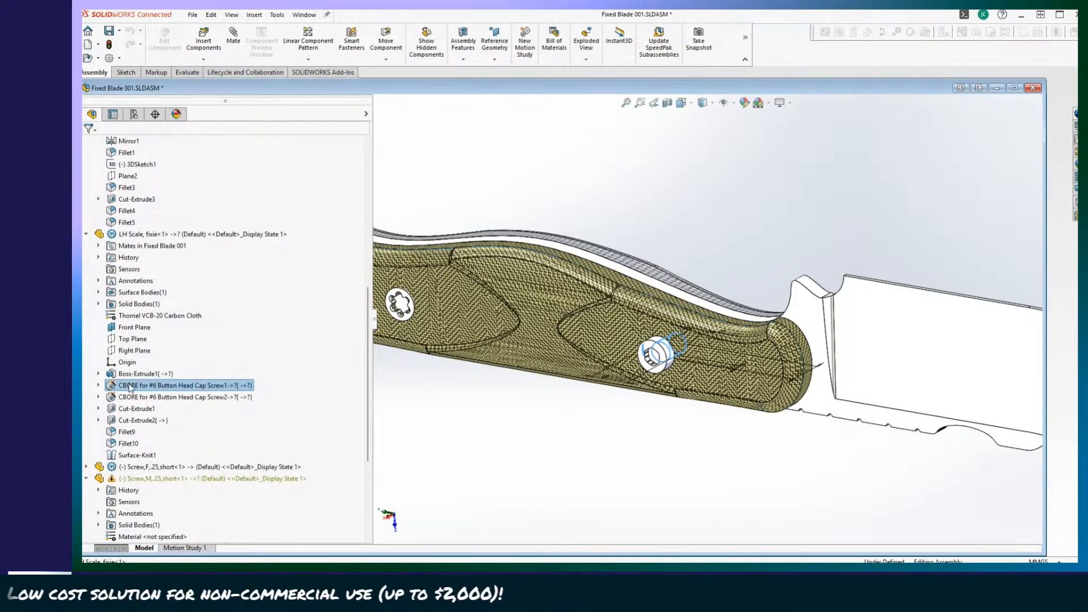
scroll(177, 392, "down", 5)
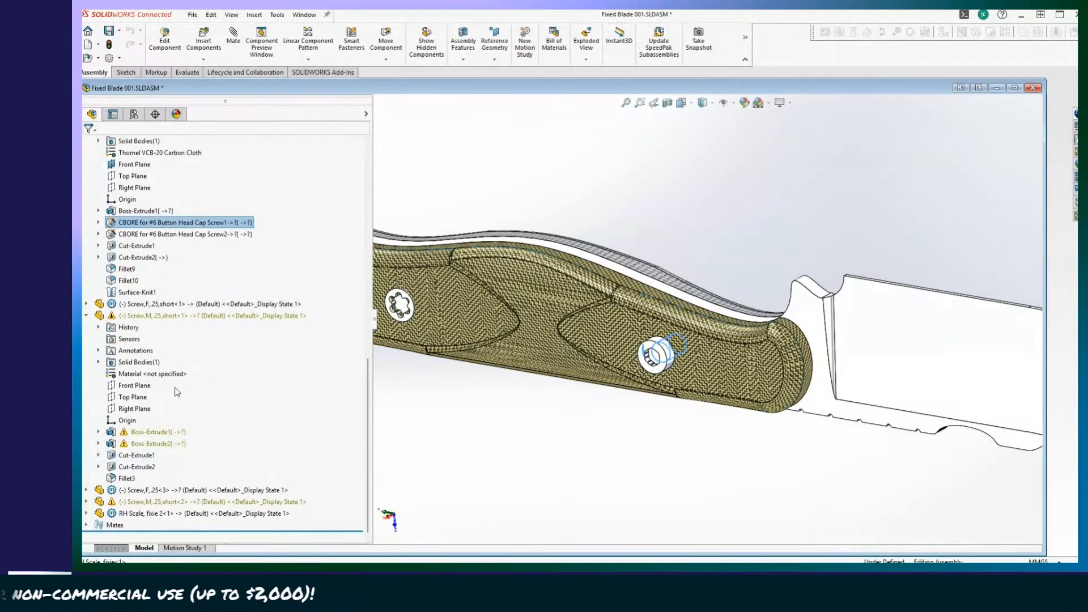
Expand the assembly's mates to review them, and highlight the LH Scale's Boss-Extrude1.
left_click(87, 525)
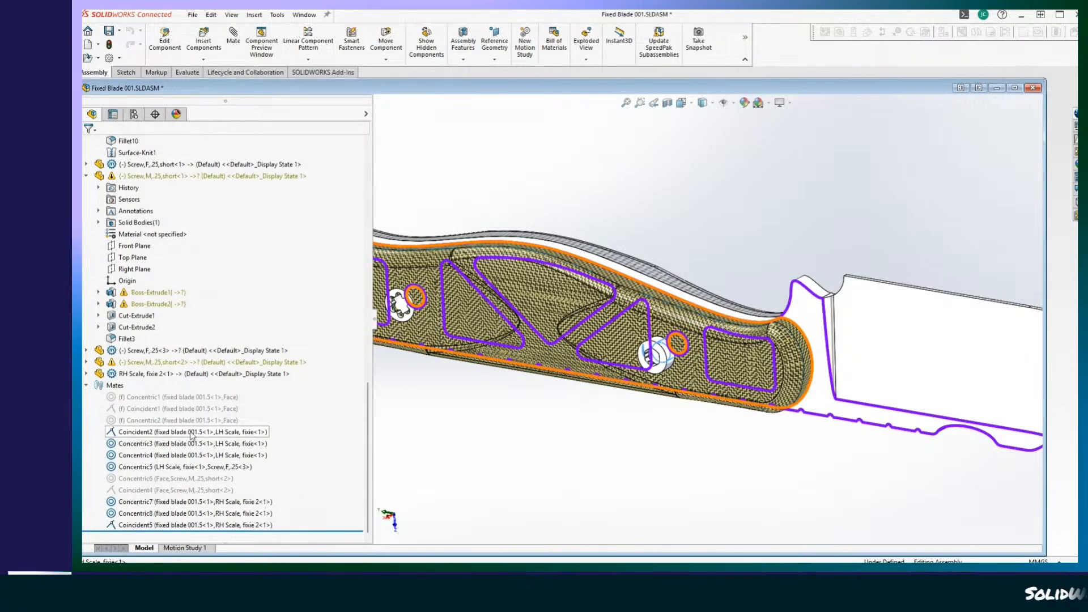
scroll(187, 402, "up", 10)
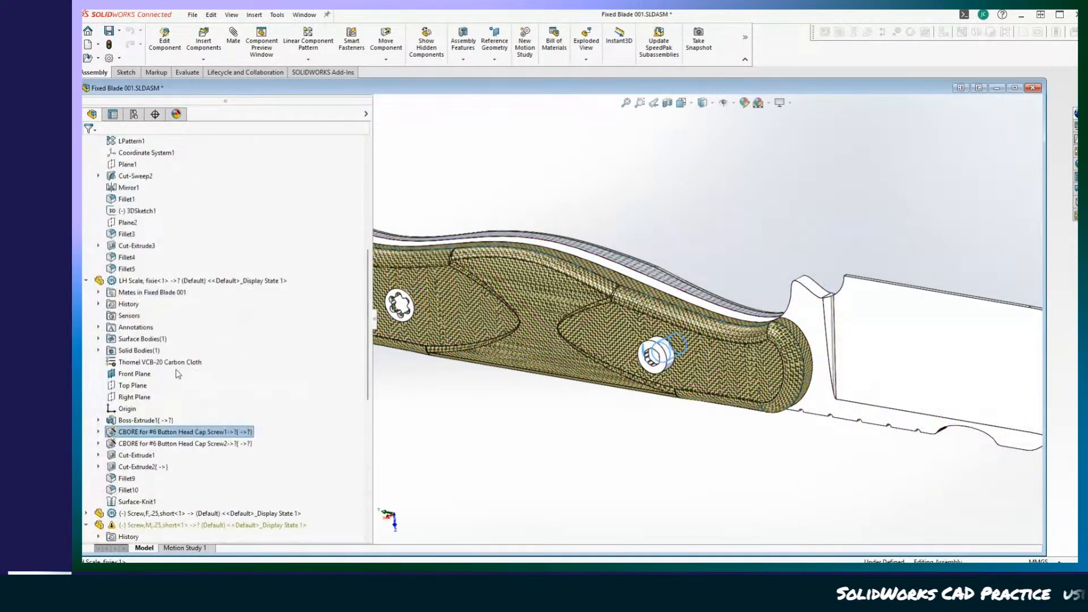
left_click(134, 421)
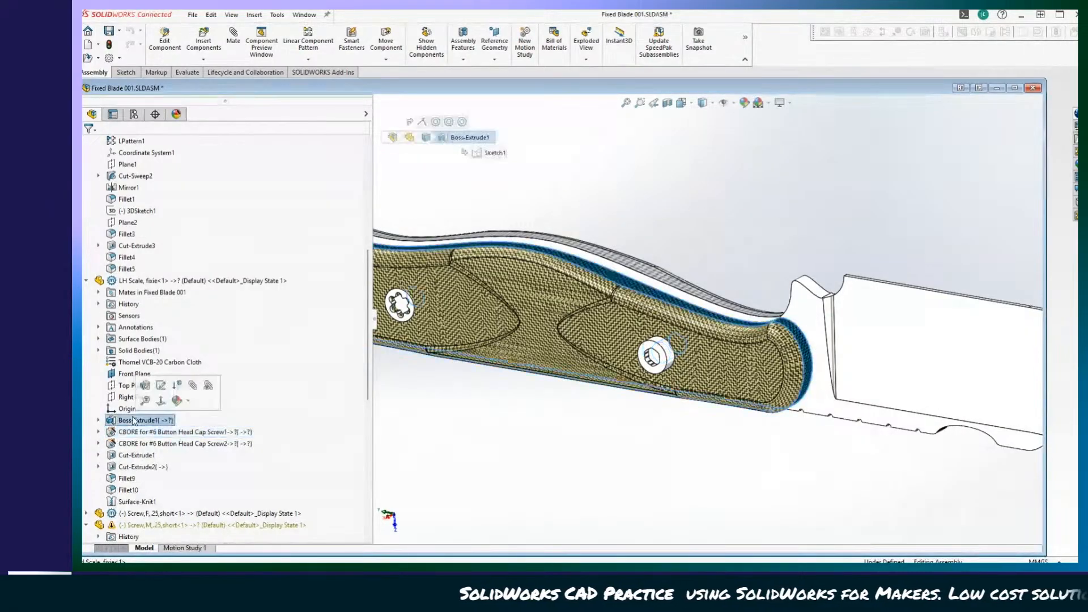
scroll(134, 419, "down", 2)
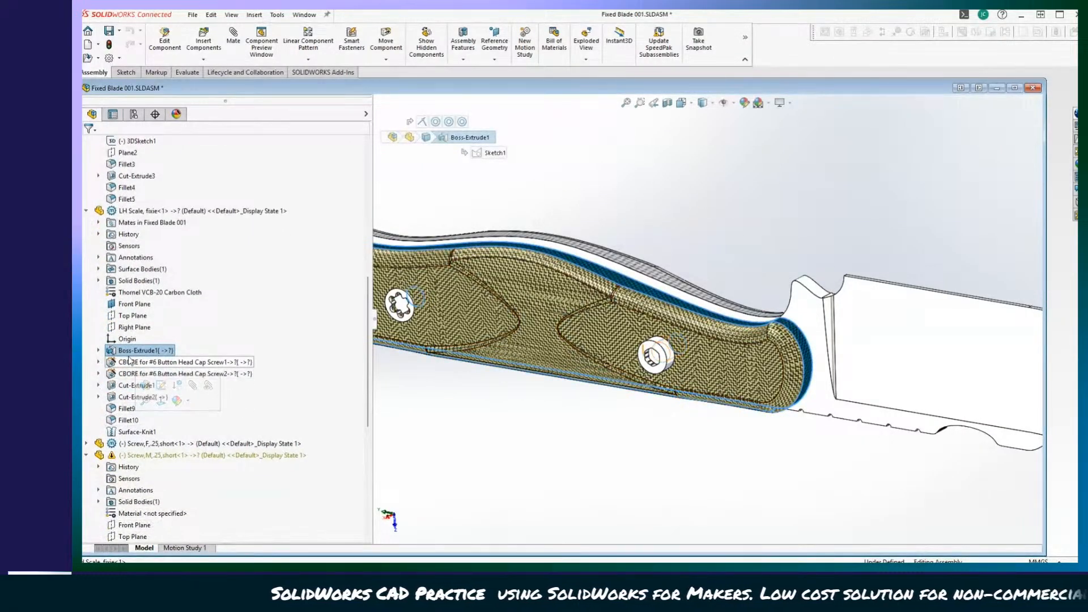
Expand the LH Scale's Boss-Extrude1 and highlight its Sketch1 to inspect the handle profile's references.
left_click(98, 350)
left_click(151, 362)
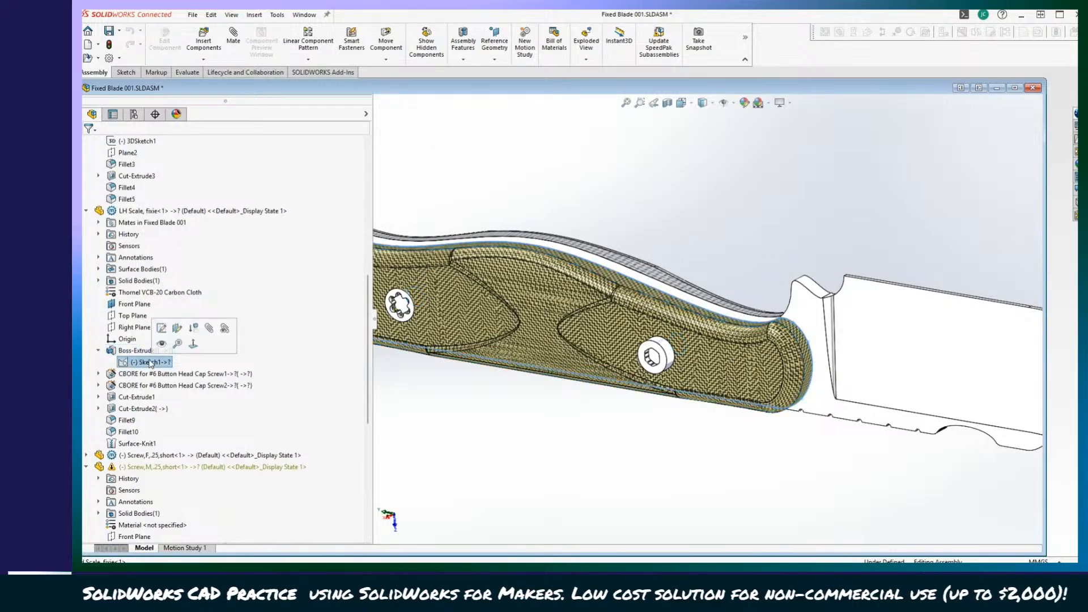
left_click(146, 352)
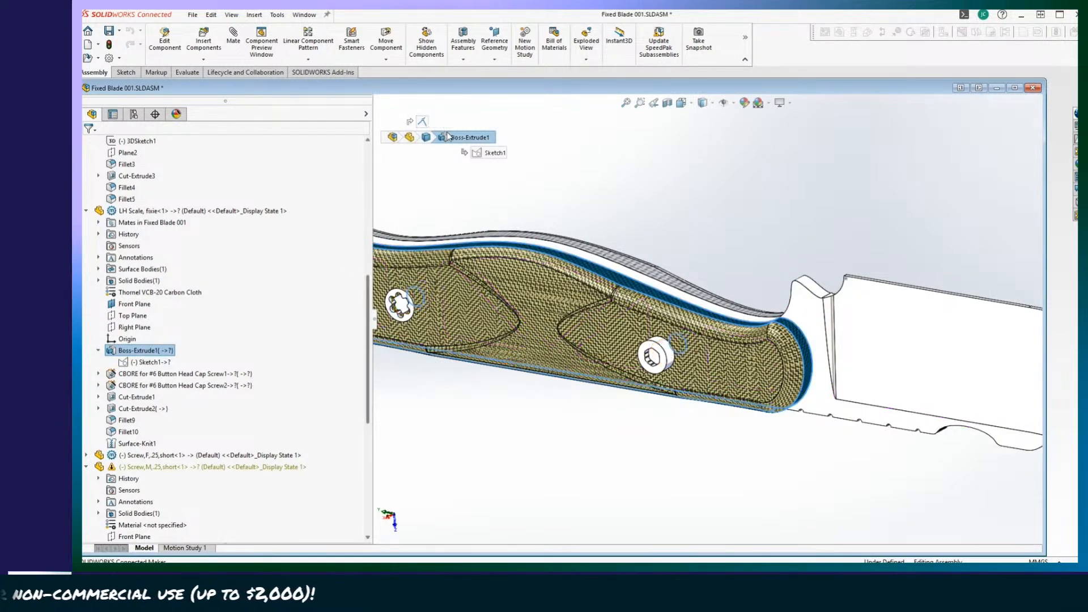
left_click(490, 154)
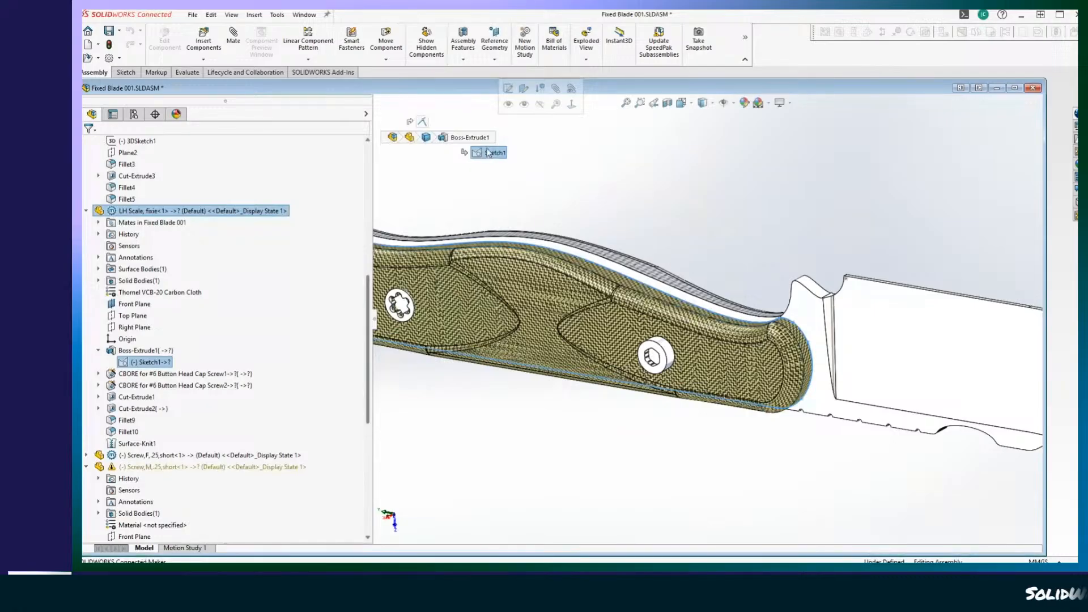
left_click(477, 138)
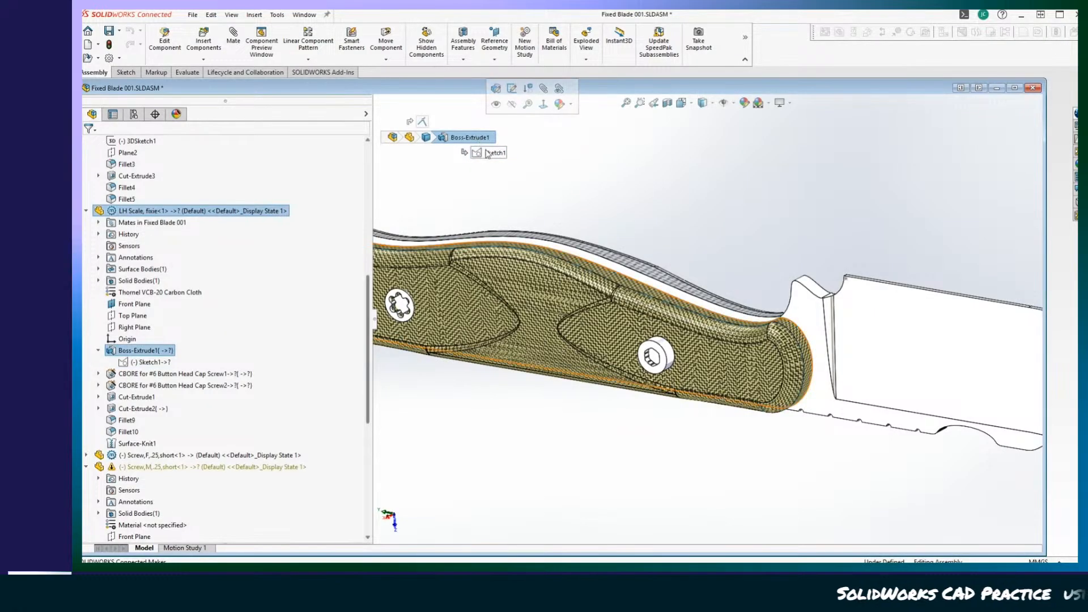
left_click(489, 154)
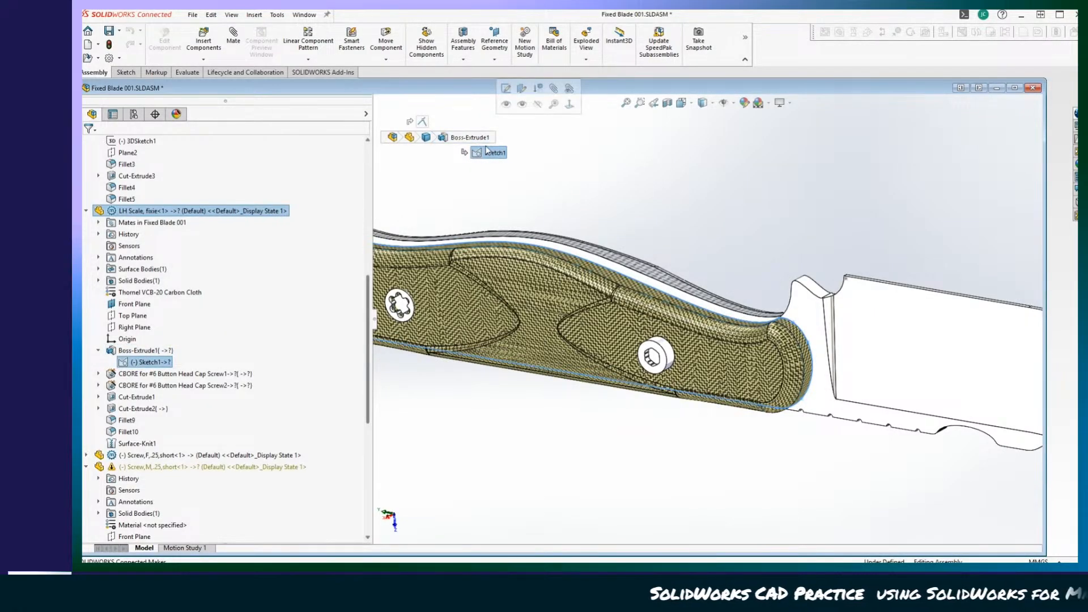
Review the LH Scale's mates and highlight the Coincident2 mate with the fixed blade, comparing it against the feature tree.
scroll(254, 340, "up", 8)
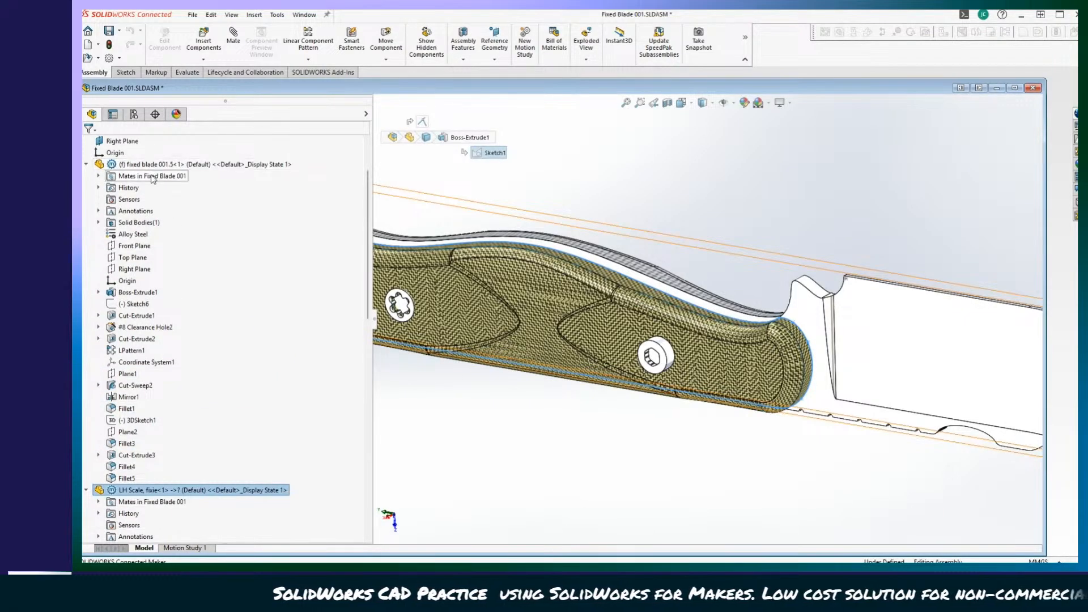
scroll(208, 336, "down", 9)
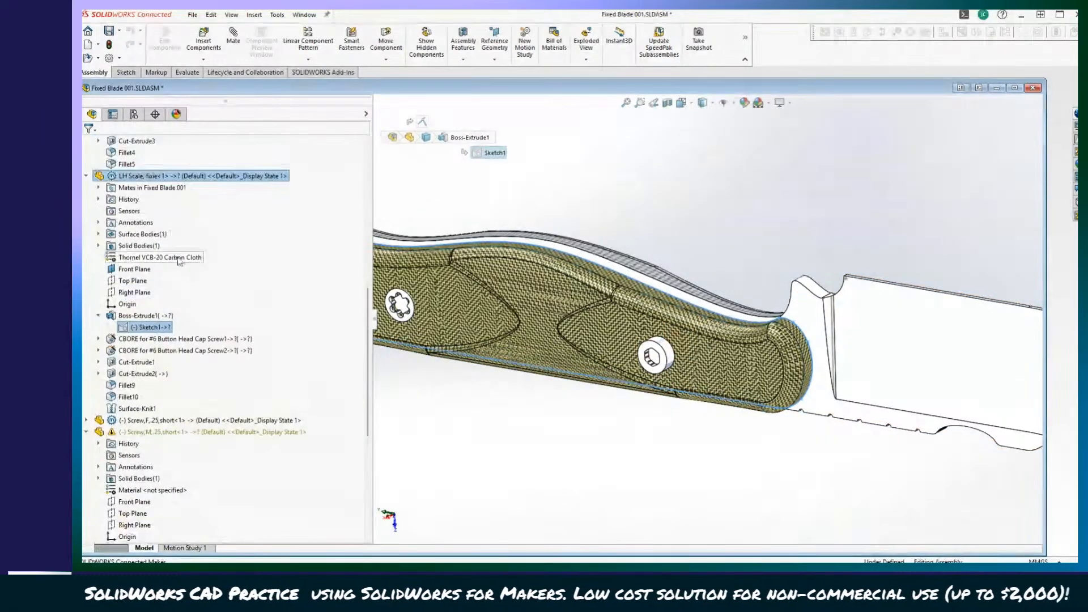
left_click(98, 188)
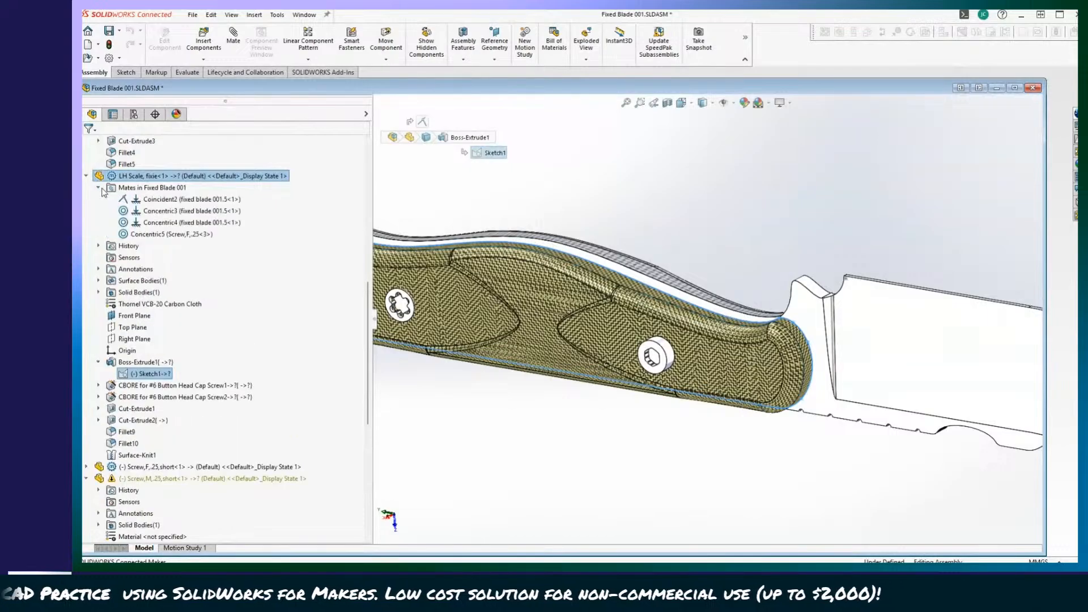
left_click(164, 200)
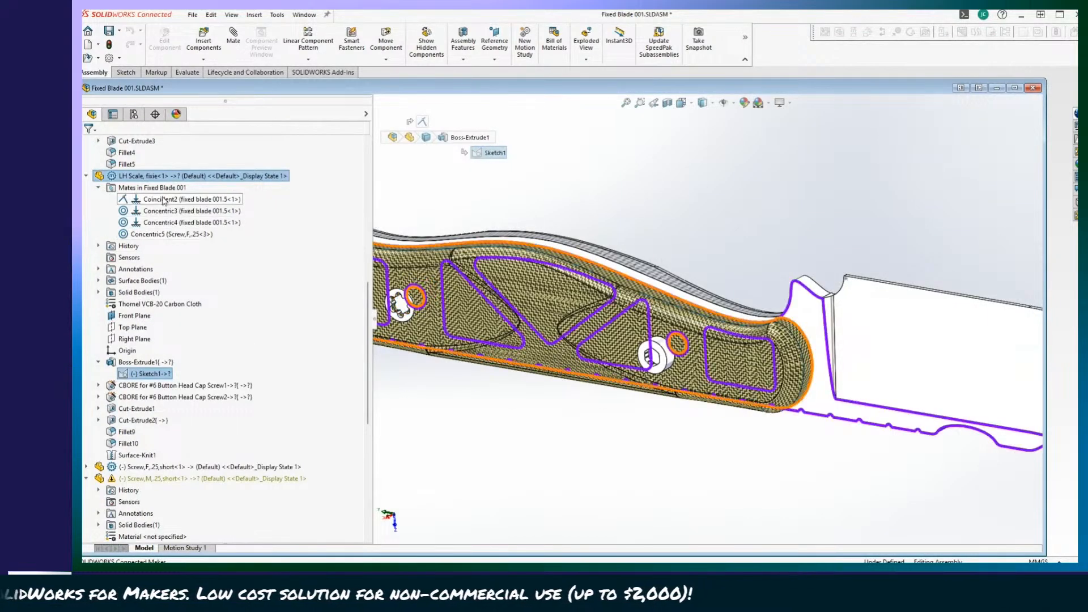
scroll(165, 200, "up", 1)
scroll(164, 203, "up", 10)
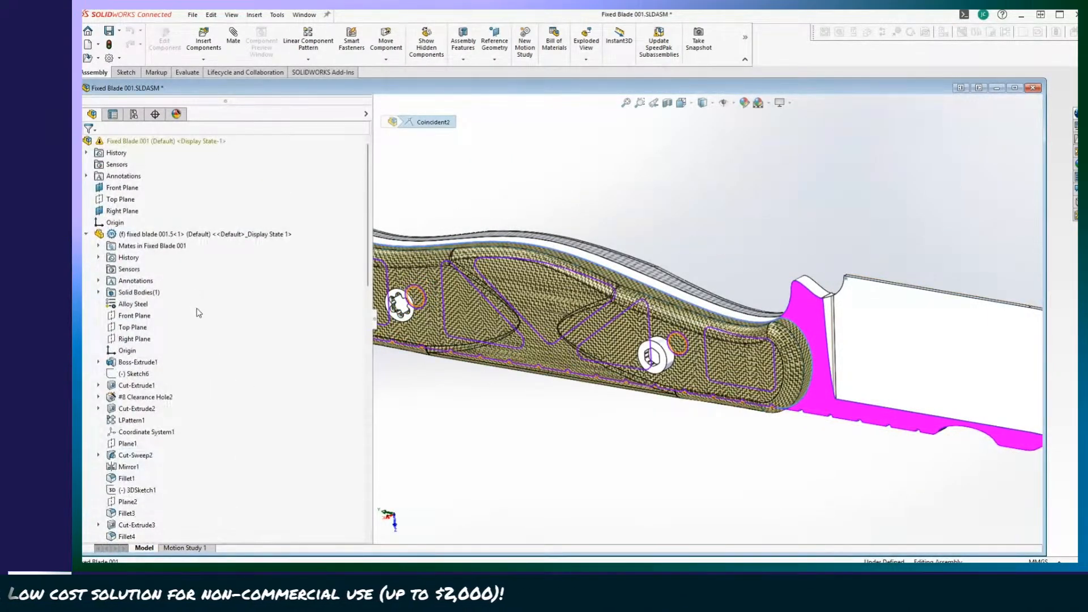
scroll(205, 311, "down", 10)
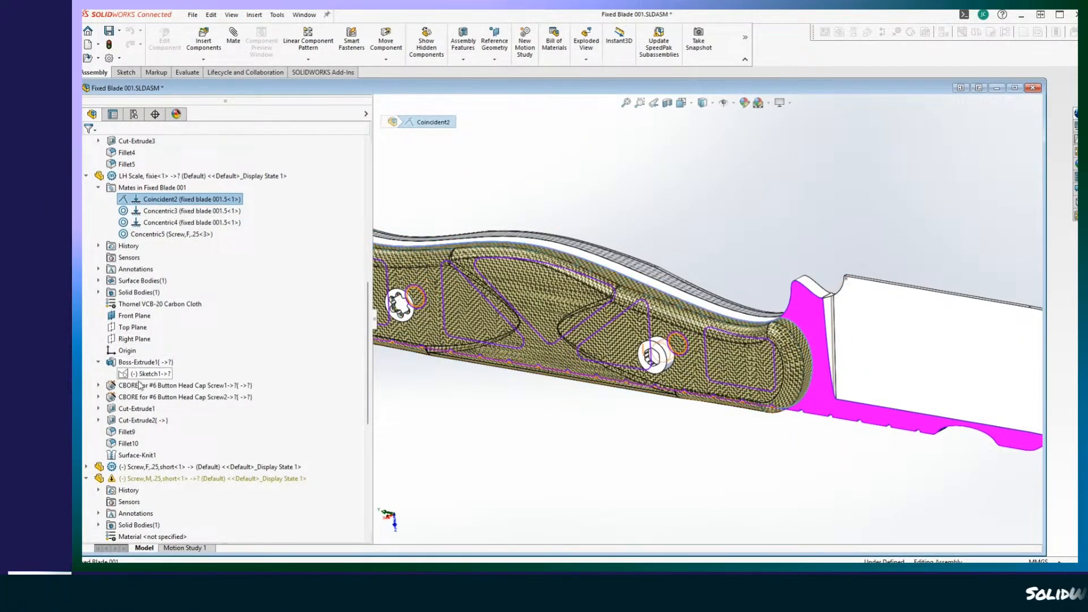
scroll(139, 386, "down", 8)
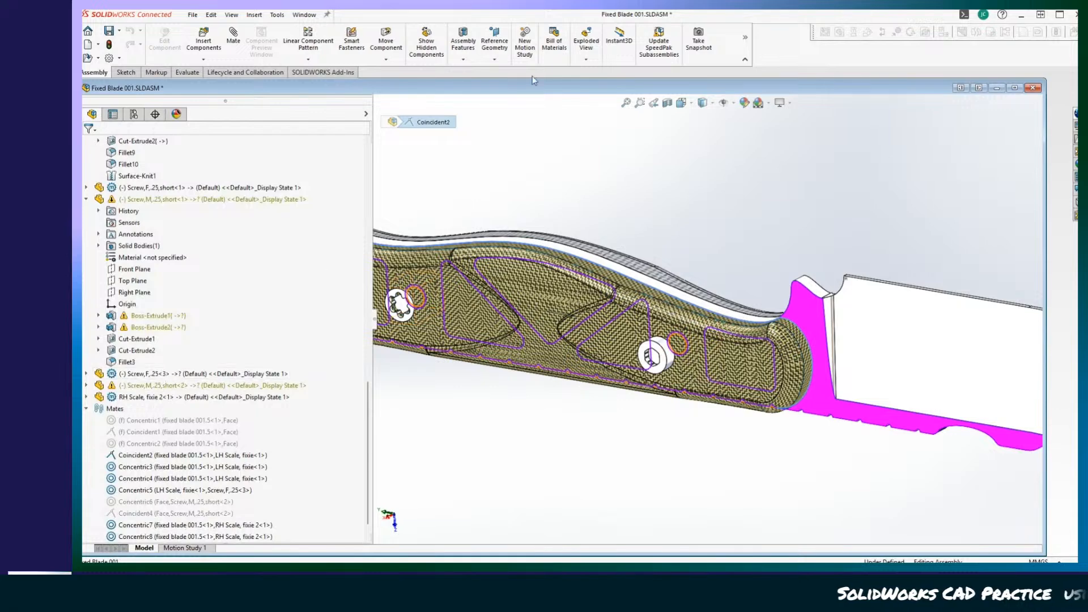
Clear the mate highlight and close the Fixed Blade 001 assembly without saving its changes.
left_click(749, 201)
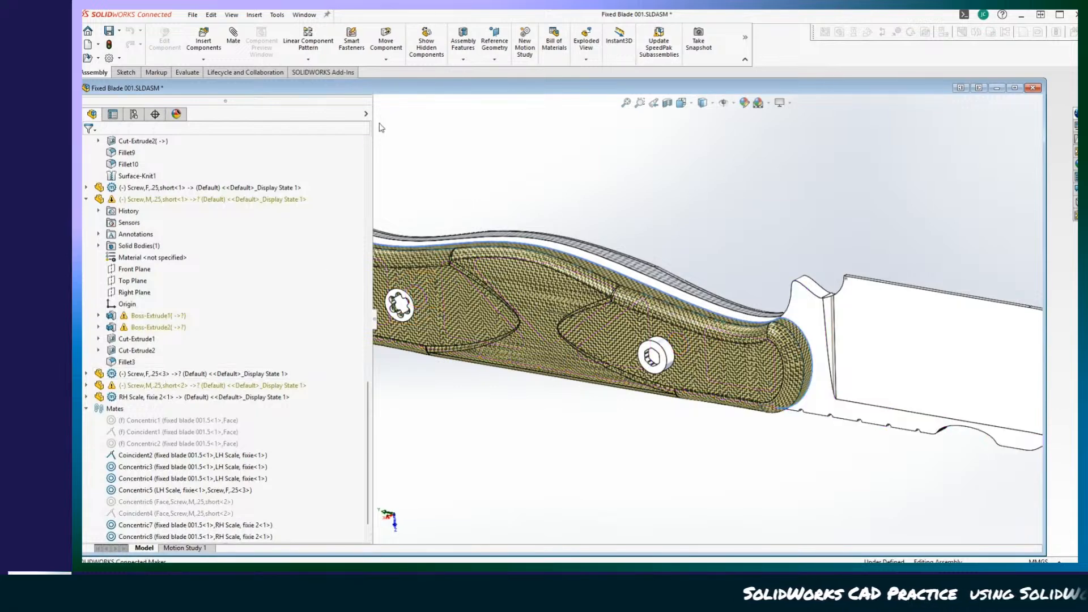
left_click(1033, 88)
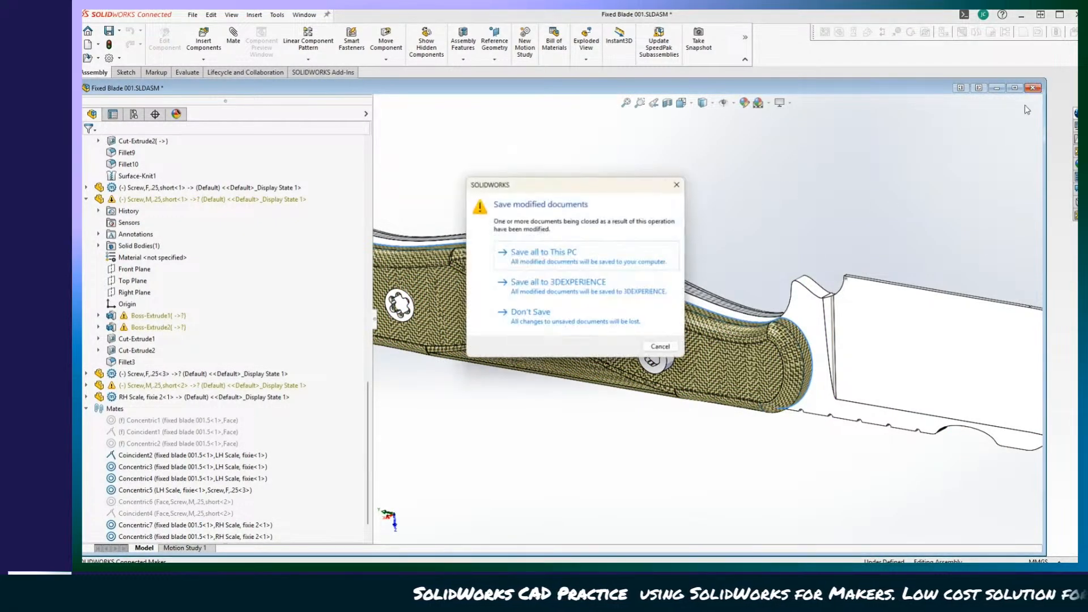
left_click(530, 314)
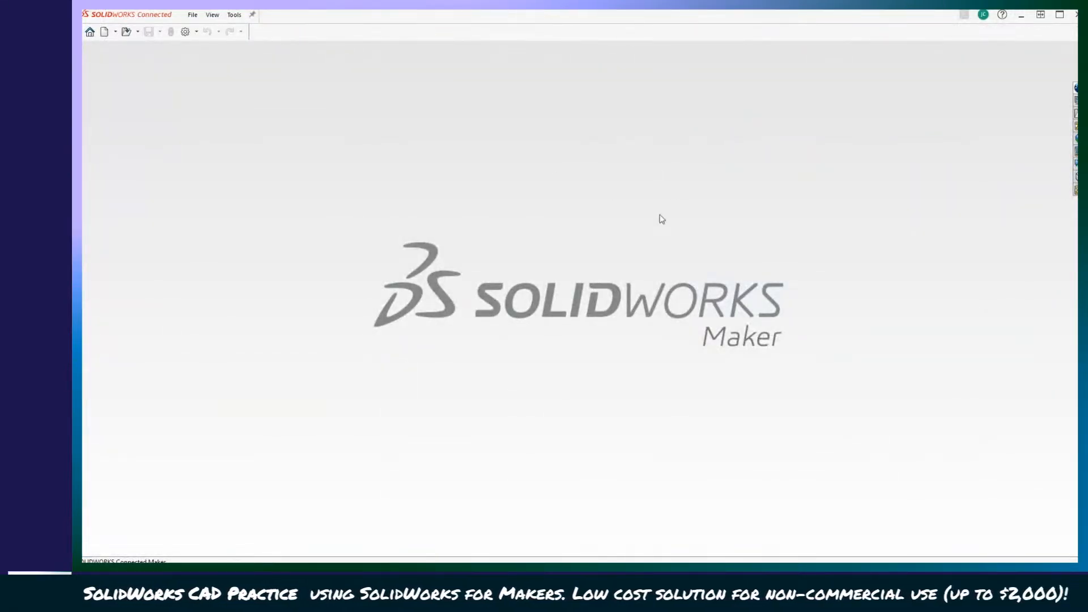
Open the Folder 001 assm assembly from the practice knife's Folder 001 directory and rebuild it.
left_click(138, 33)
left_click(145, 47)
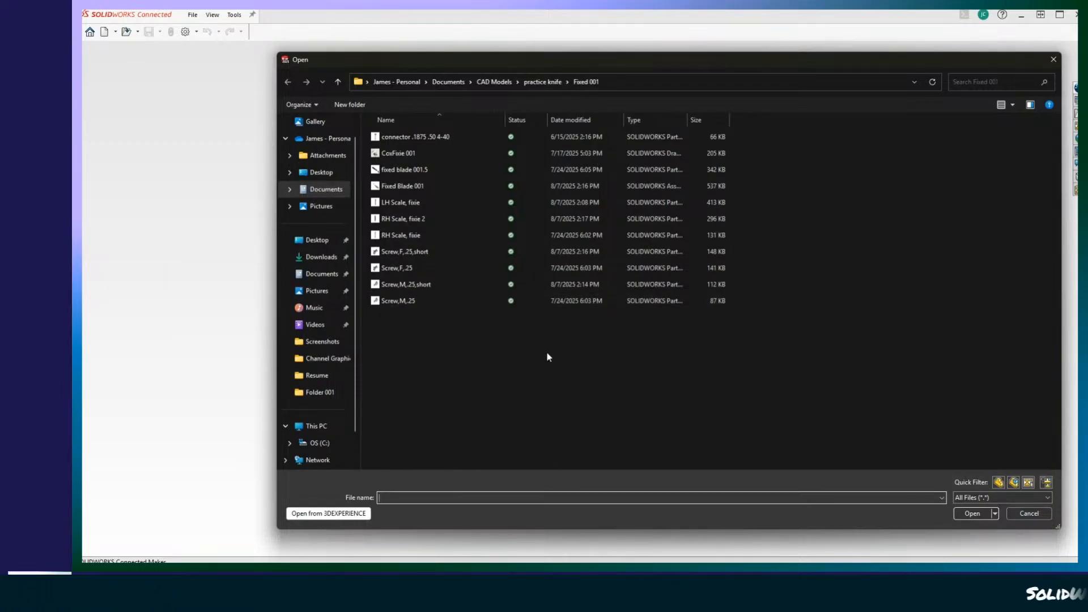
left_click(537, 83)
double_click(393, 152)
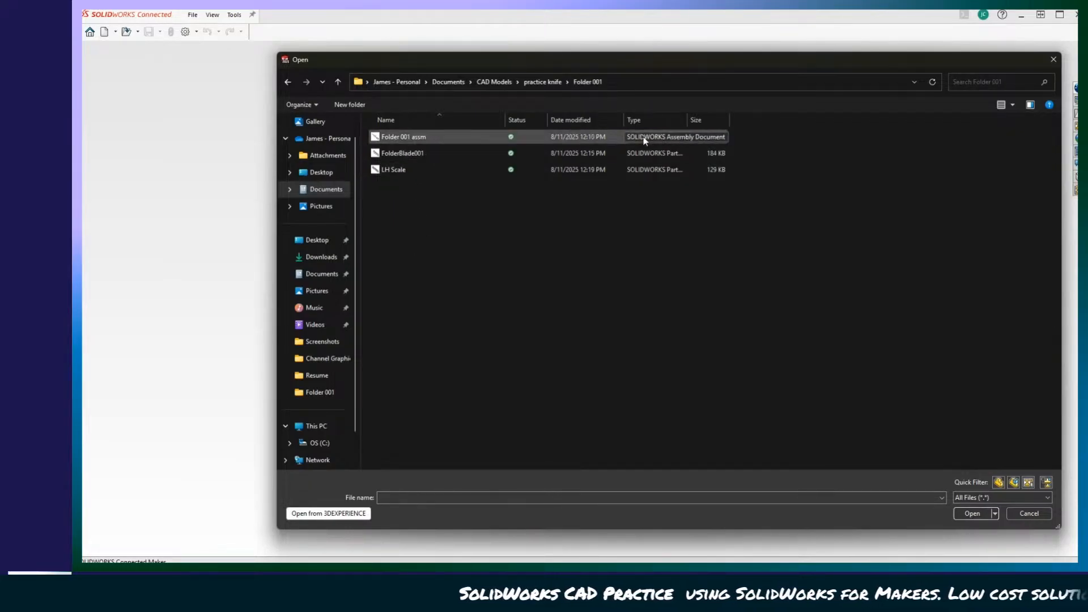
double_click(417, 137)
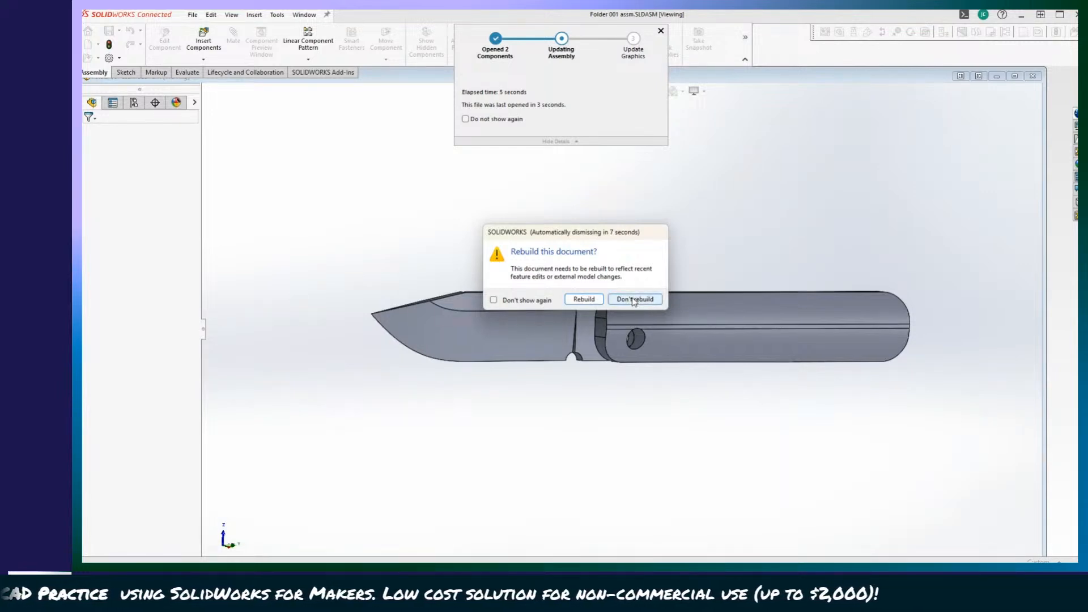
left_click(578, 302)
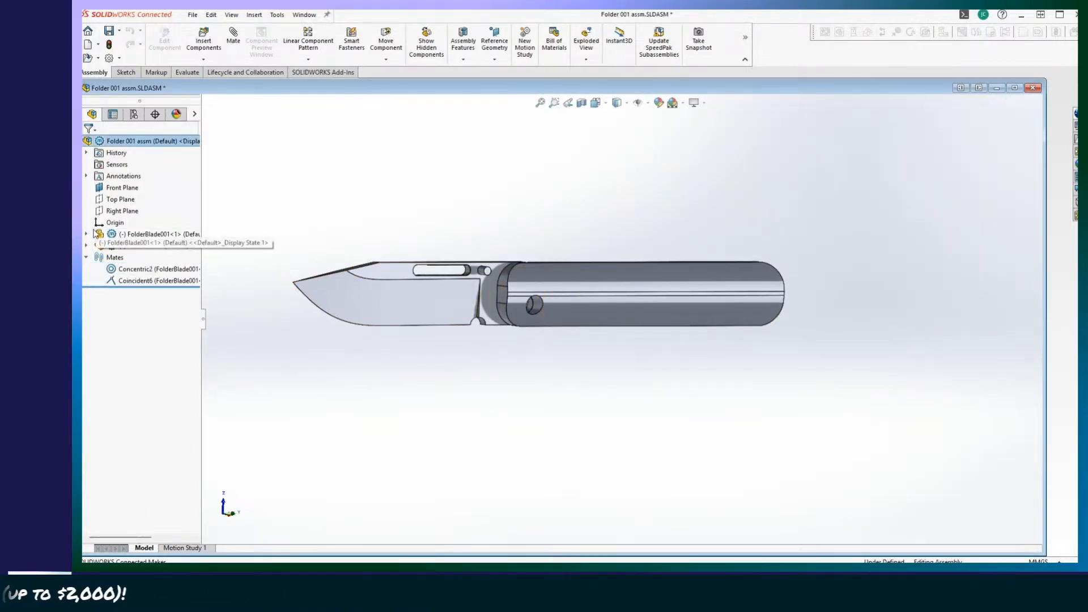
Expand the FolderBlade001 and LH Scale components to review their features, and highlight FolderBlade001 in the model.
left_click(87, 234)
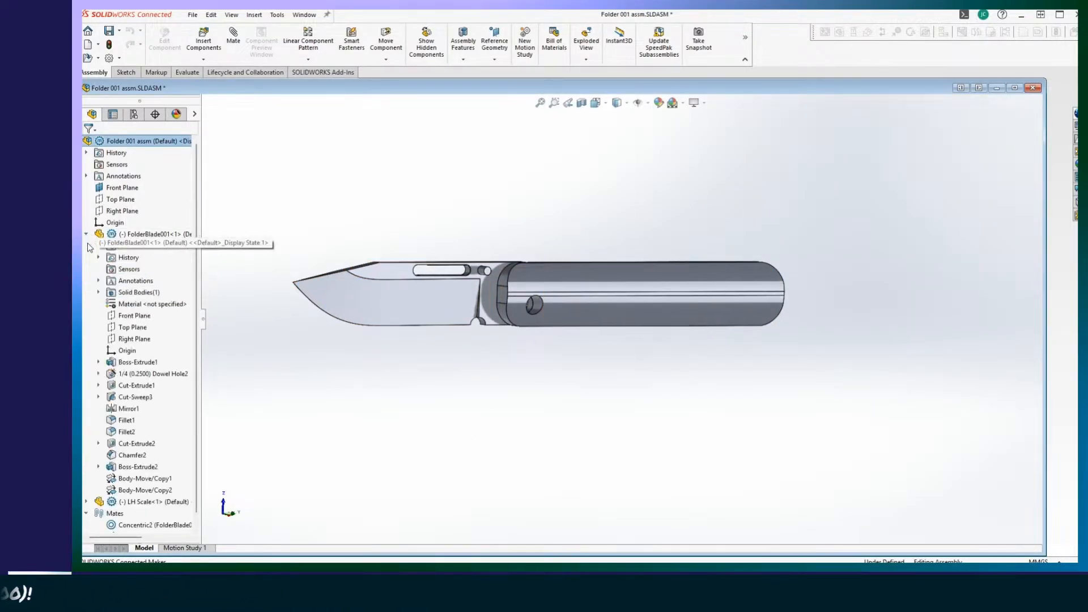
left_click(87, 503)
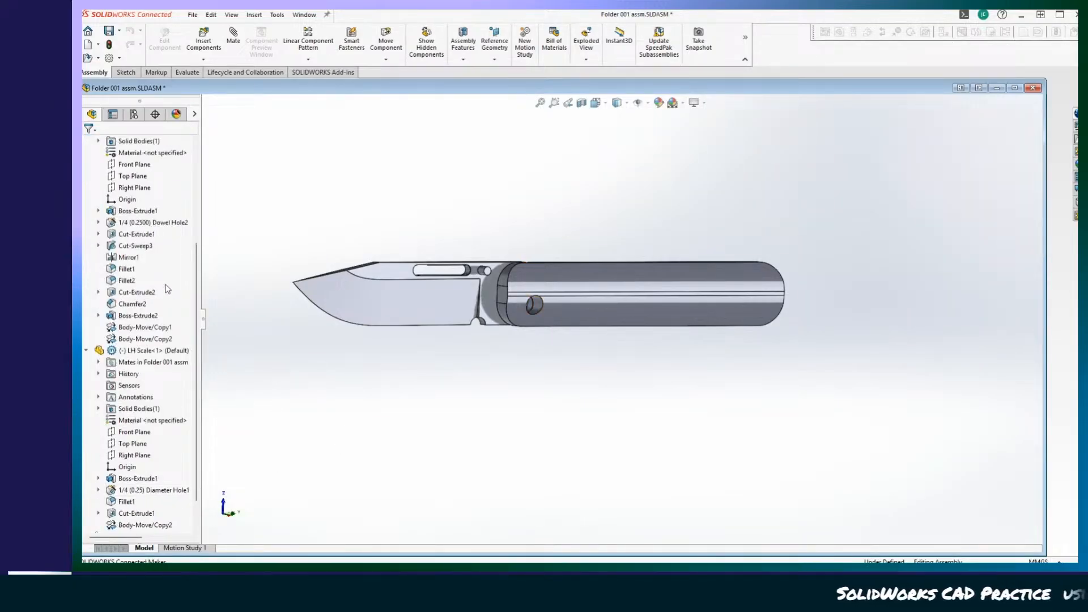
scroll(144, 342, "up", 4)
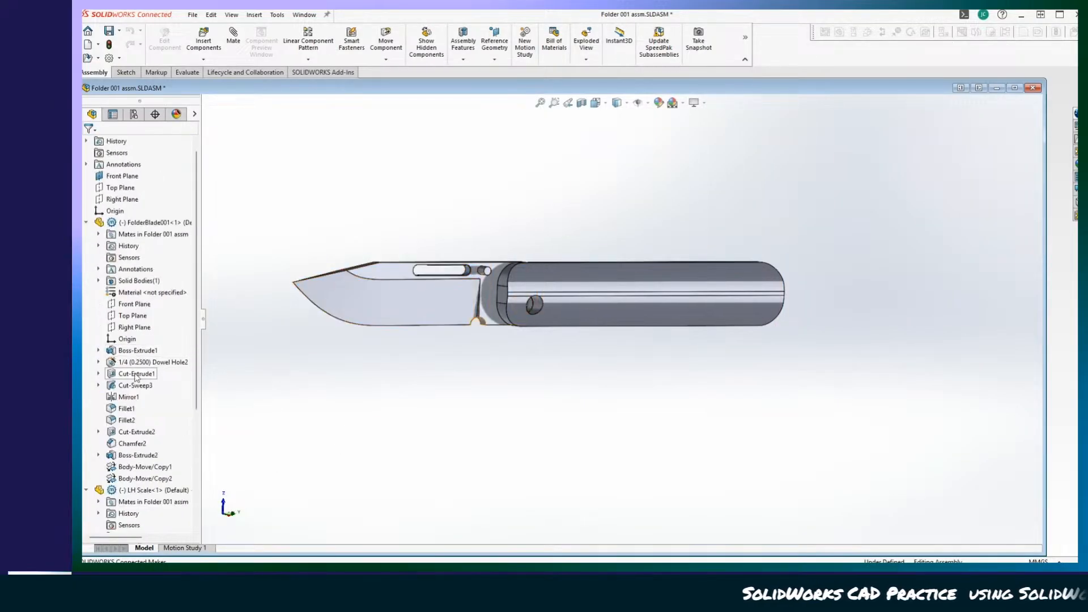
left_click(146, 223)
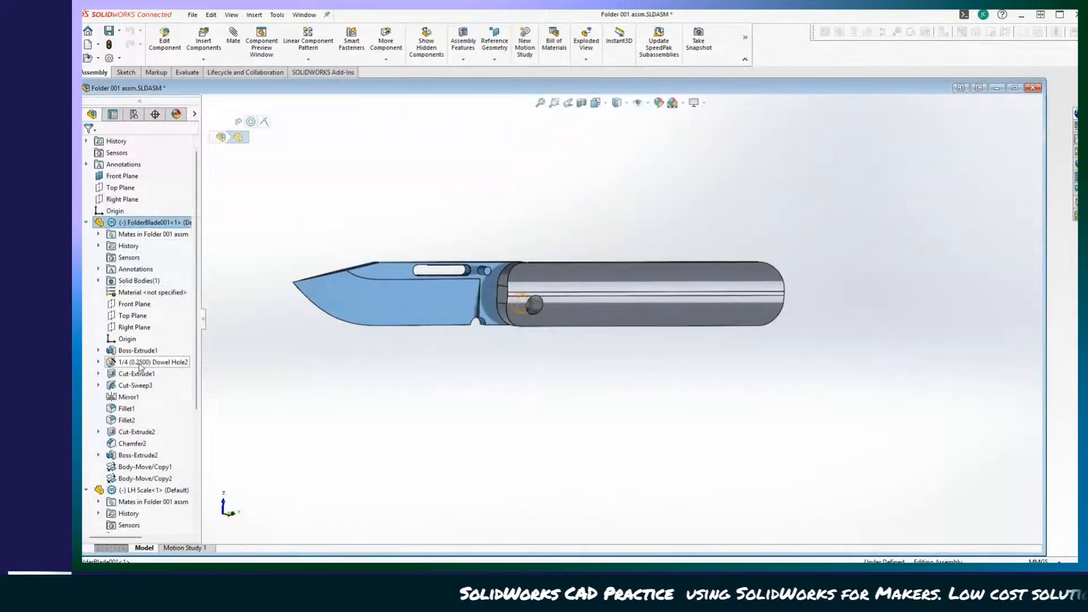
Fix the LH Scale component in place in the folding knife assembly.
scroll(136, 283, "down", 2)
left_click(131, 421)
right_click(131, 424)
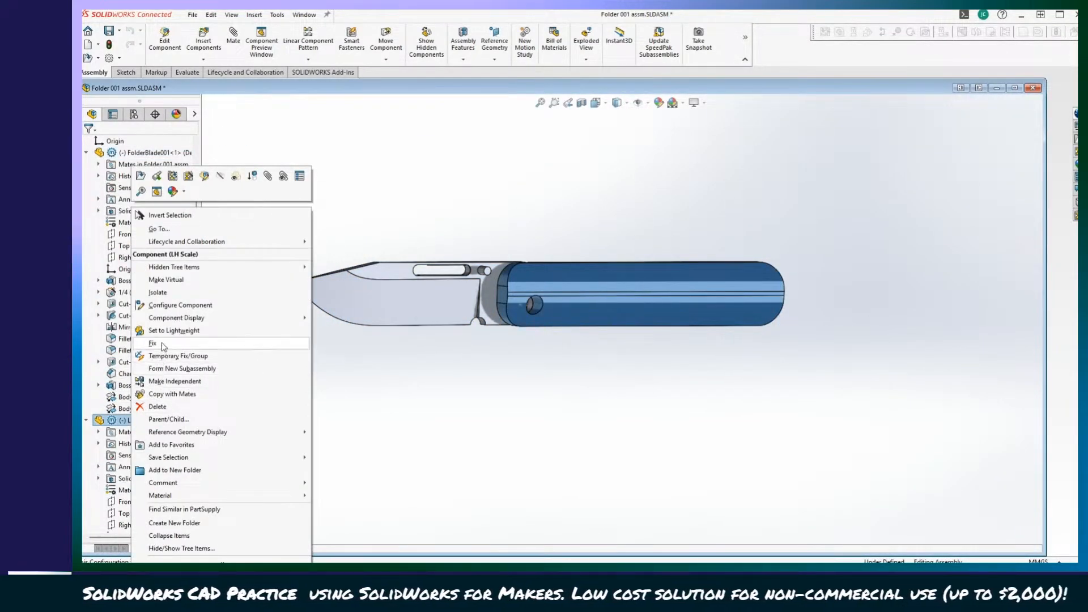
left_click(162, 344)
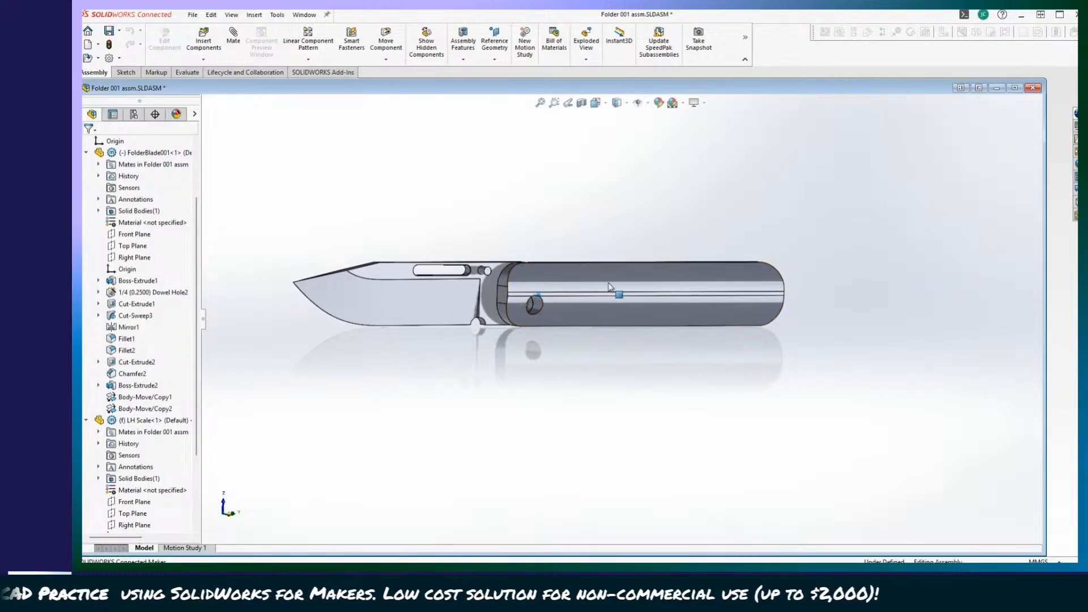
Swing the blade about its pivot hole on the LH Scale to test its motion, viewing the knife from several angles.
middle_click_drag(601, 295, 681, 456)
left_click_drag(792, 299, 781, 335)
middle_click_drag(634, 419, 542, 452)
scroll(542, 451, "down", 3)
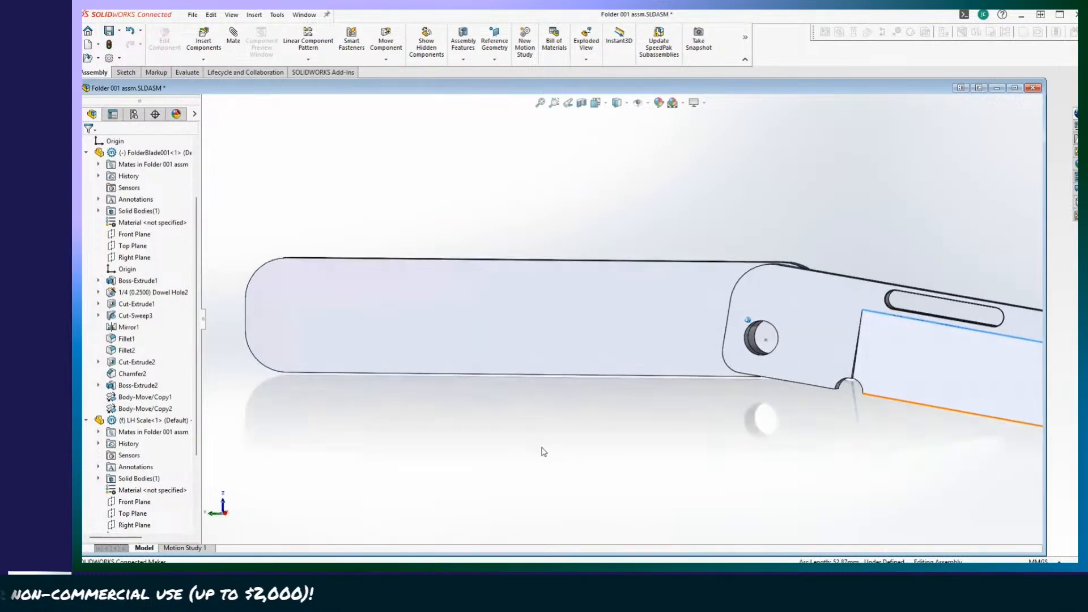
middle_click_drag(671, 515, 426, 466)
left_click(426, 466)
scroll(211, 401, "up", 2)
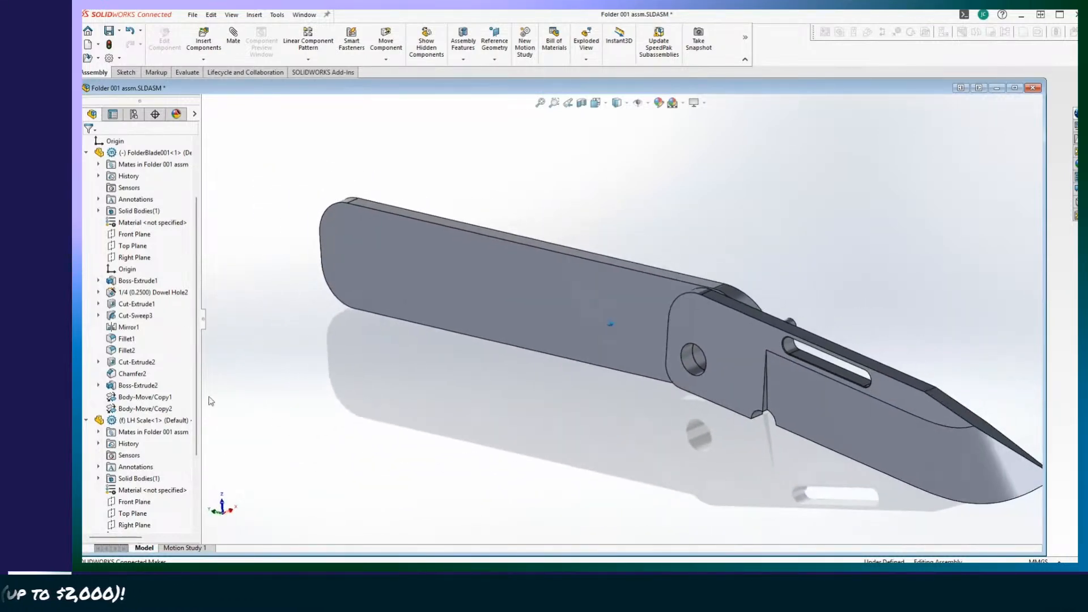
middle_click_drag(187, 398, 675, 436)
left_click_drag(818, 406, 901, 397)
middle_click_drag(658, 487, 497, 505)
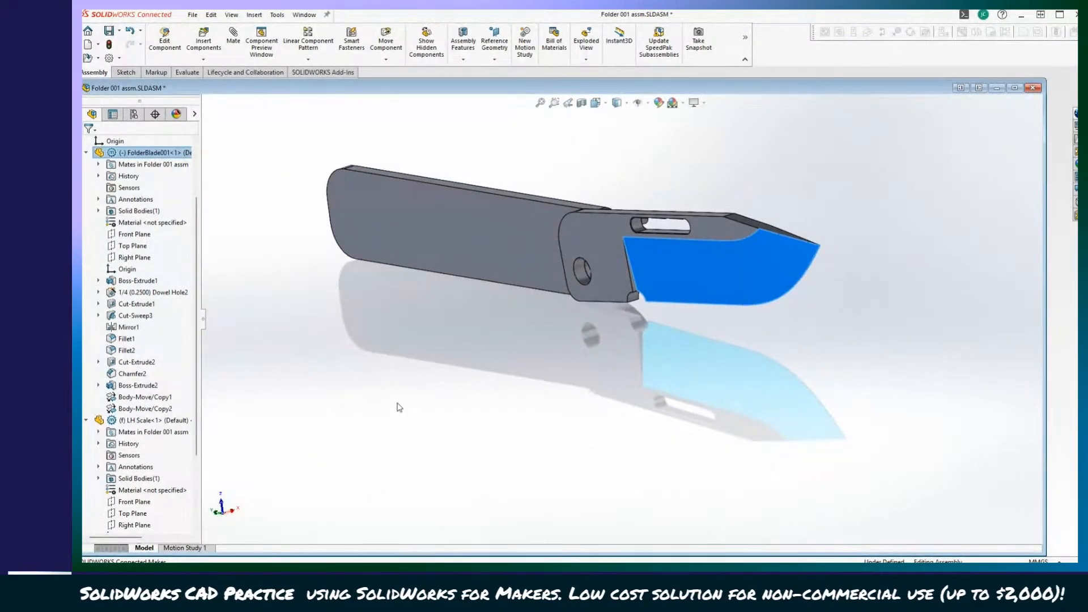
Delete the Concentric2 mate between FolderBlade001 and the LH Scale.
scroll(142, 448, "down", 3)
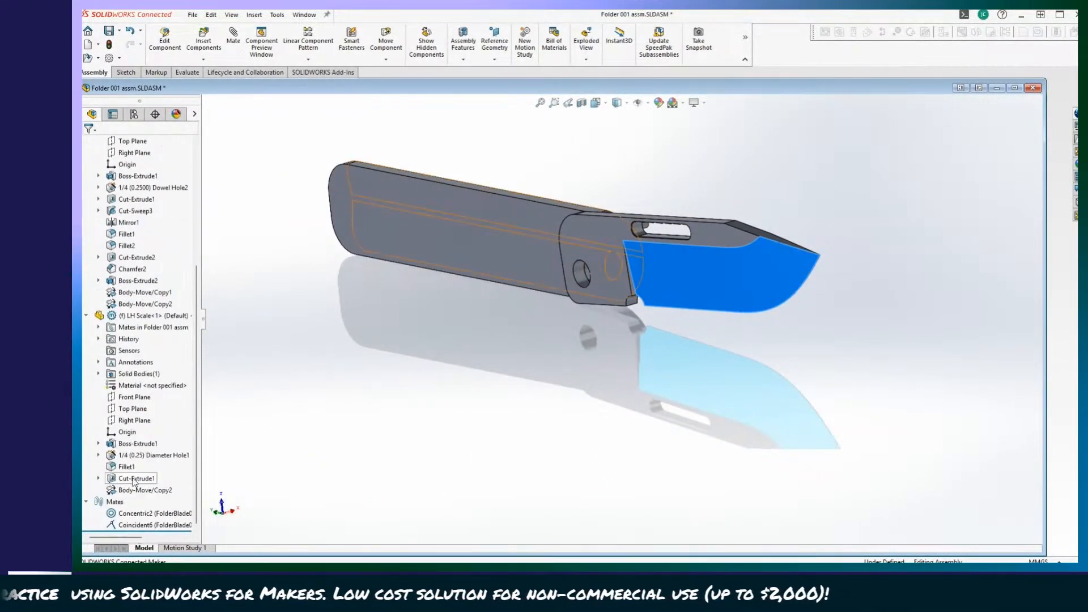
right_click(134, 517)
left_click(161, 409)
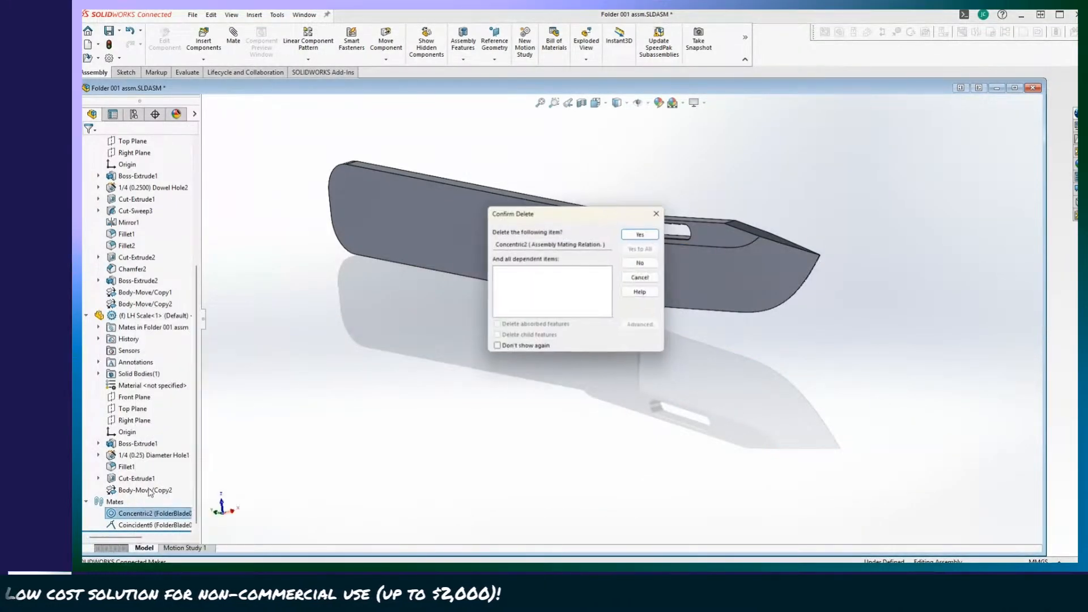
left_click(642, 233)
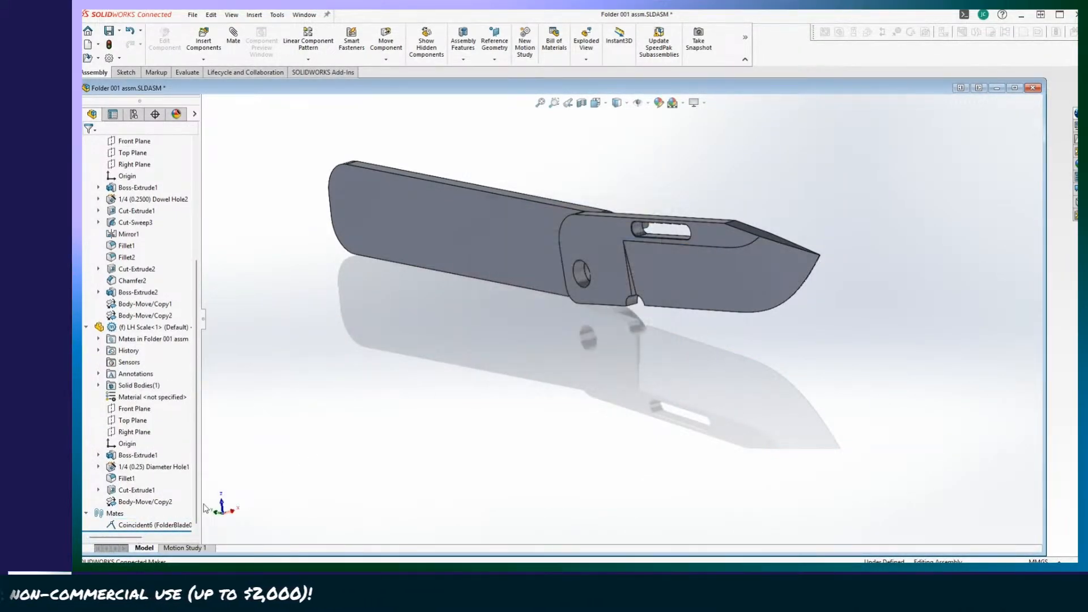
Check the parent/child relationships of the Coincident6 mate between FolderBlade001 and the LH Scale, and delete that mate.
right_click(160, 521)
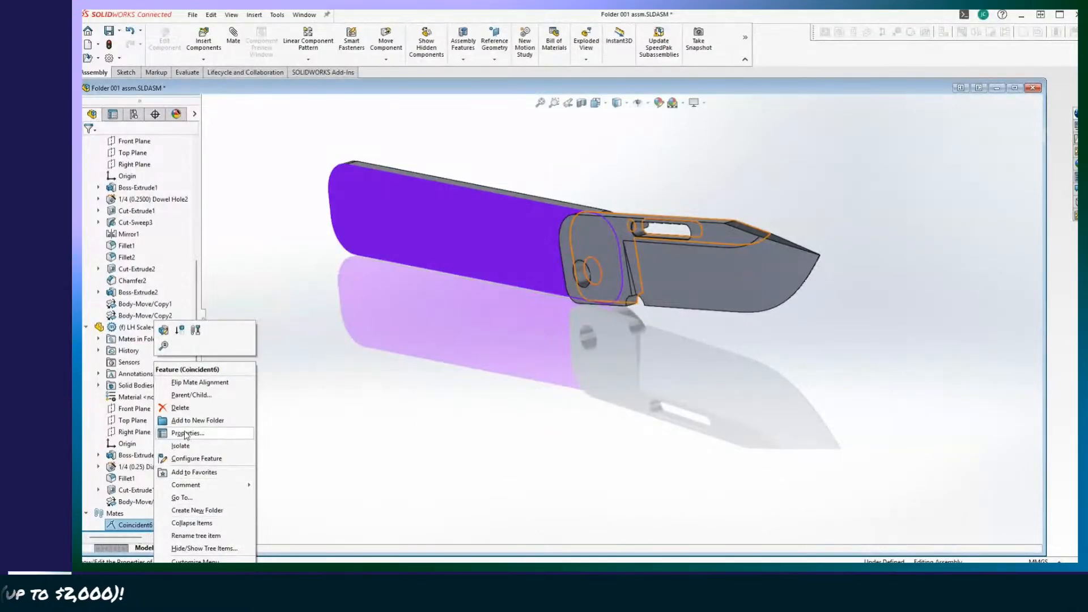
left_click(183, 399)
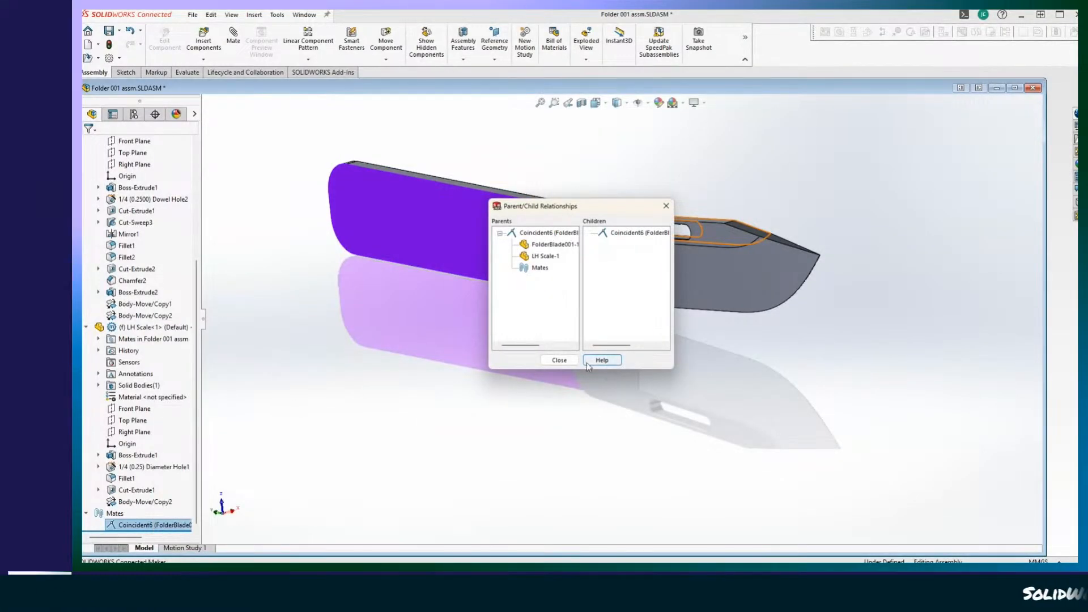
left_click(559, 360)
right_click(138, 529)
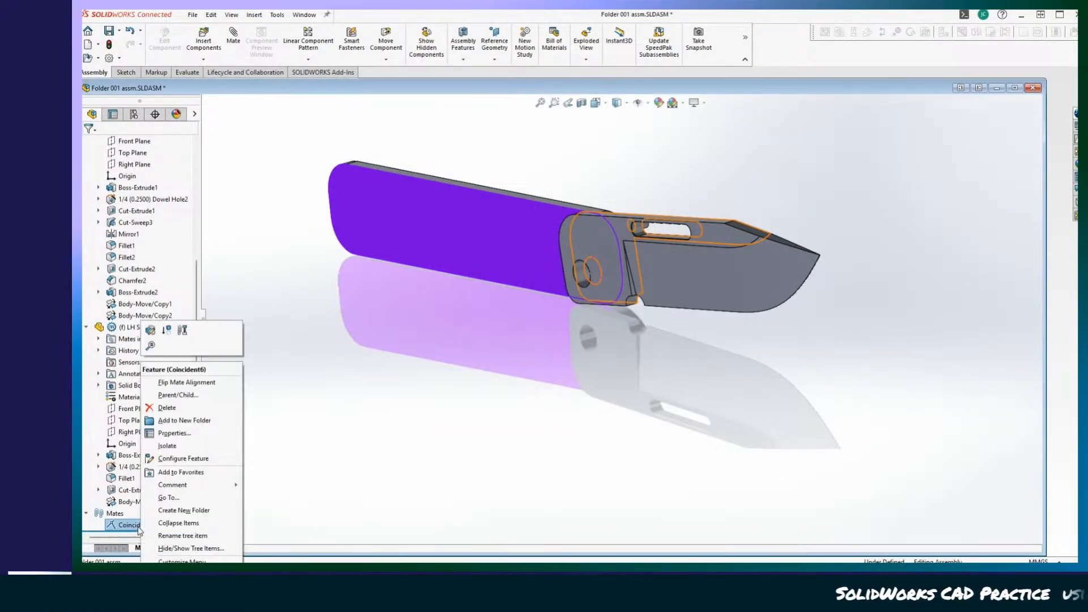
left_click(172, 410)
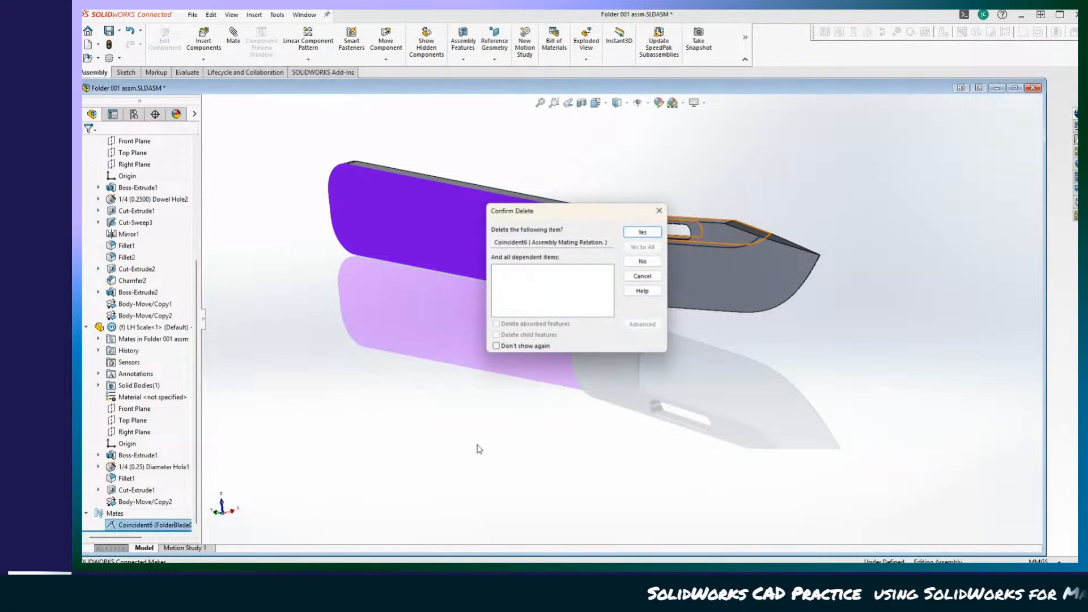
left_click(648, 233)
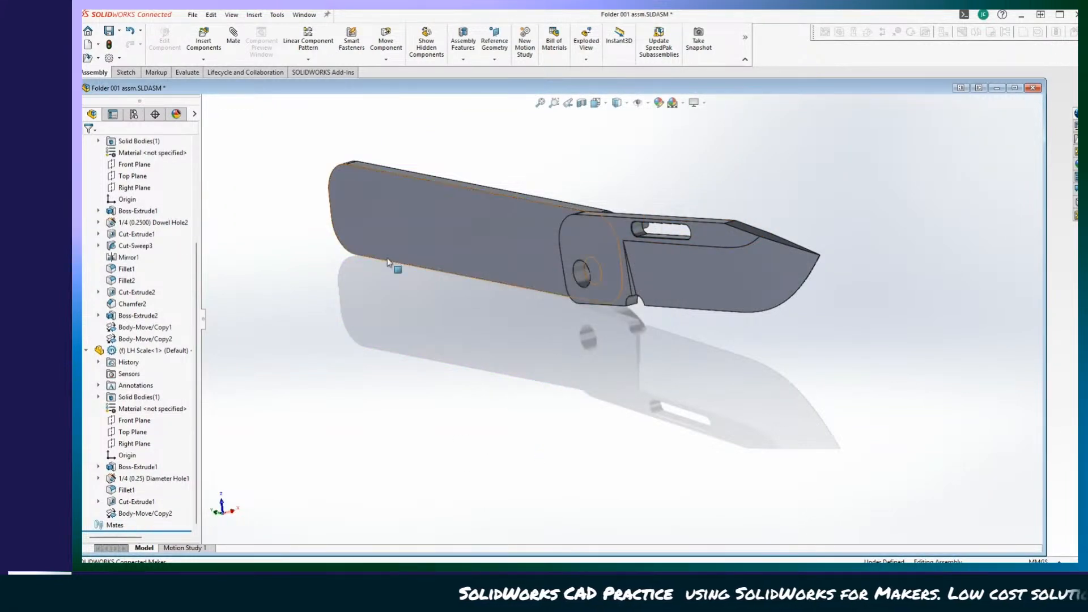
Move the freed blade well away from the fixed LH Scale to expose the mating faces of both parts.
left_click_drag(388, 262, 431, 226)
left_click(669, 324)
left_click_drag(703, 283, 597, 370)
middle_click_drag(596, 370, 435, 421)
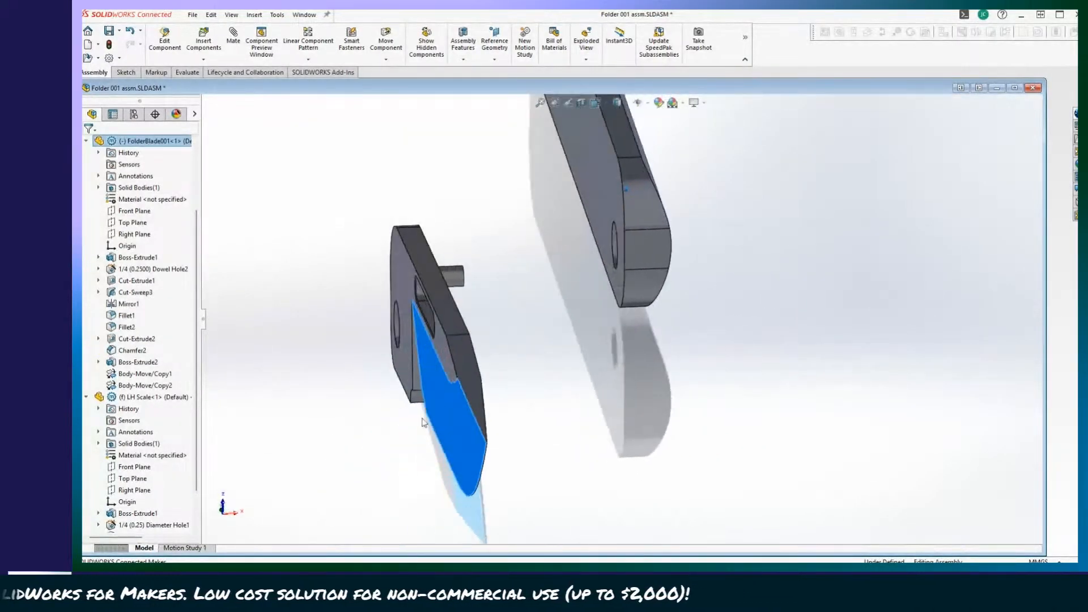
left_click(369, 365)
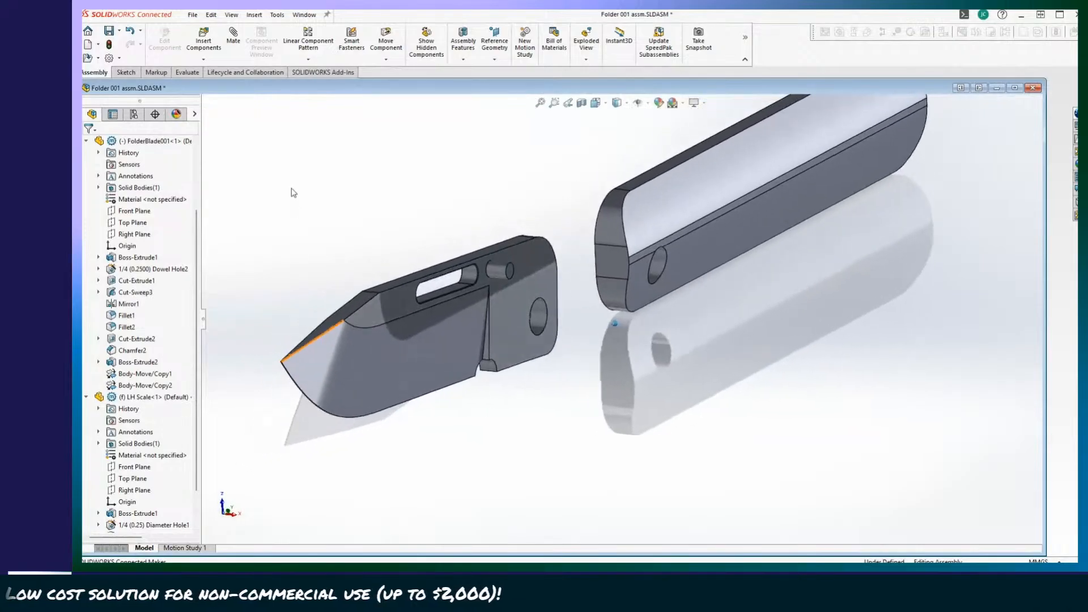
Add a distance mate of 1/32 mm (0.03125 mm) between the flat side face of FolderBlade001 and the flat face of the LH Scale.
left_click(234, 40)
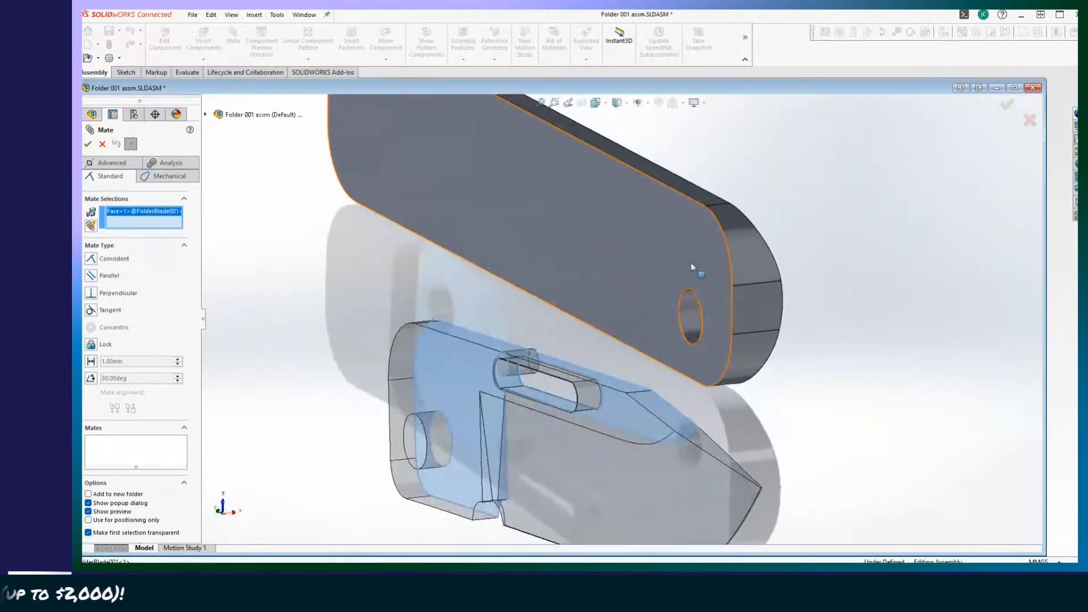
left_click(700, 262)
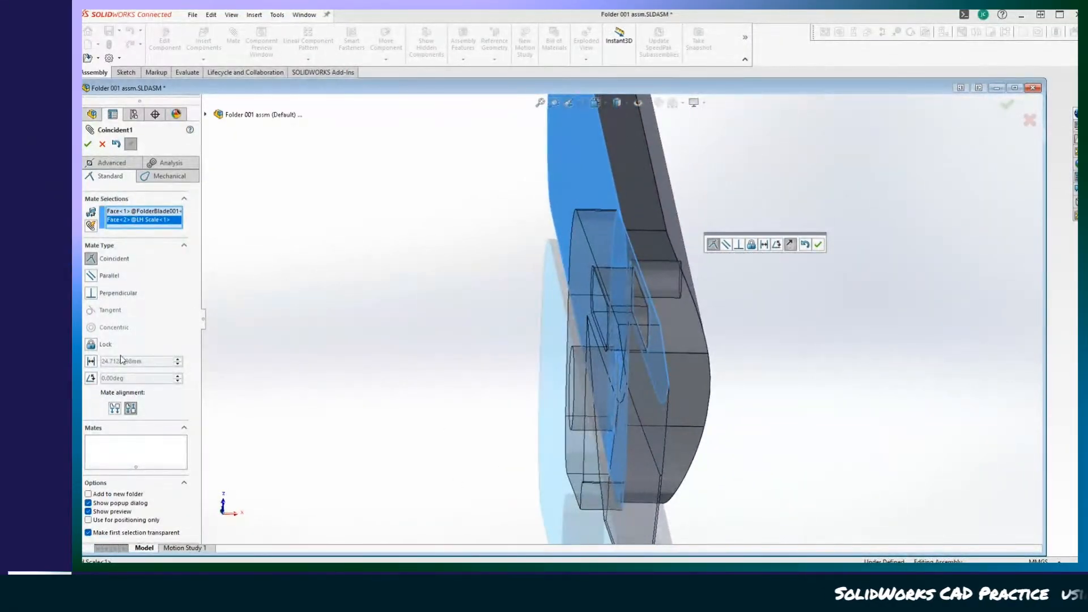
left_click(90, 361)
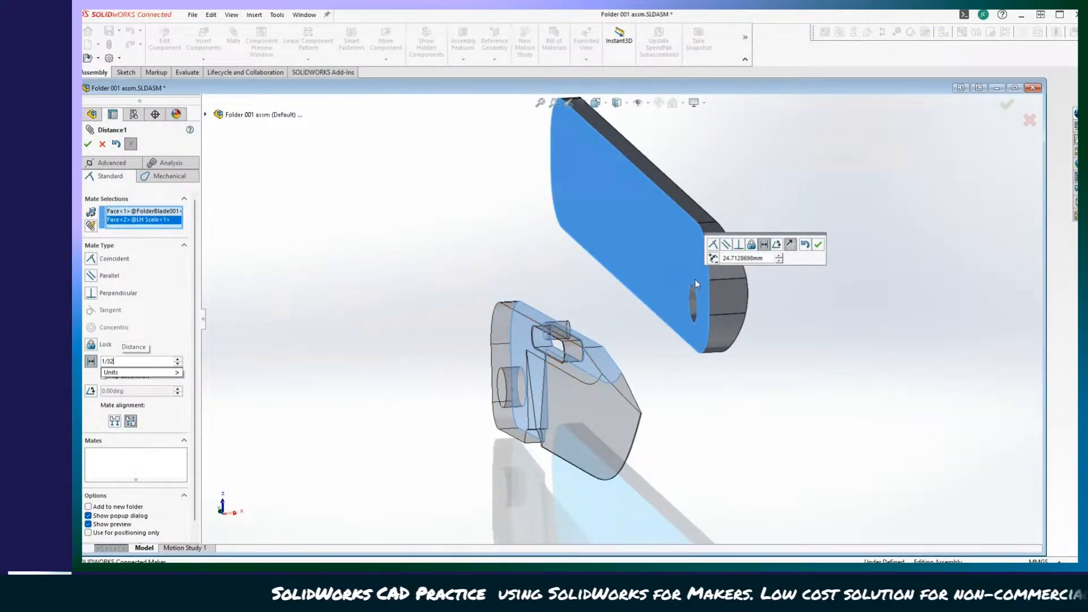
middle_click_drag(658, 337, 233, 301)
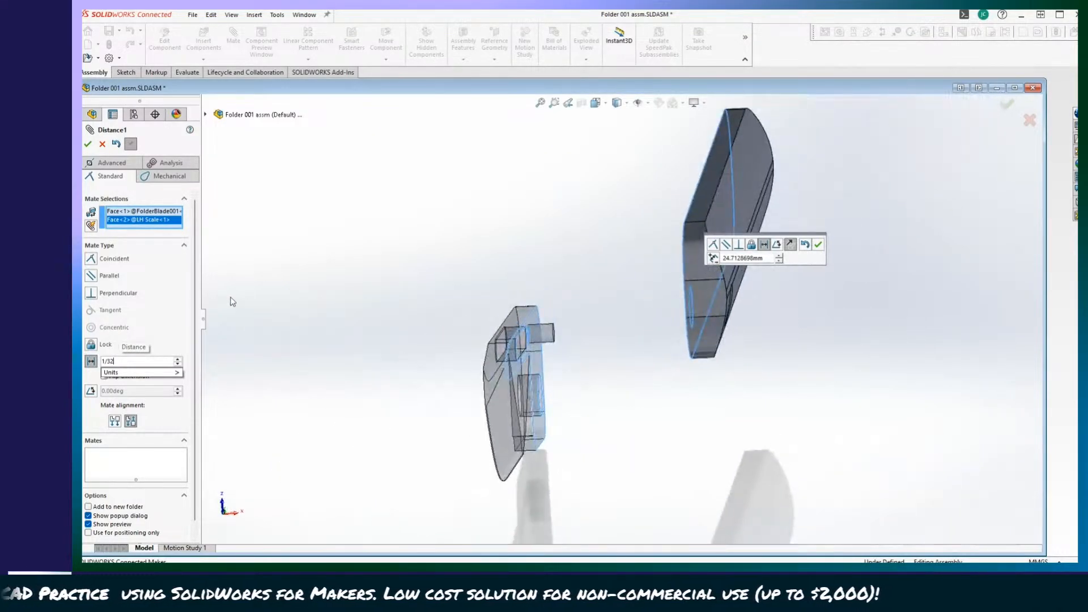
mouse_move(103, 376)
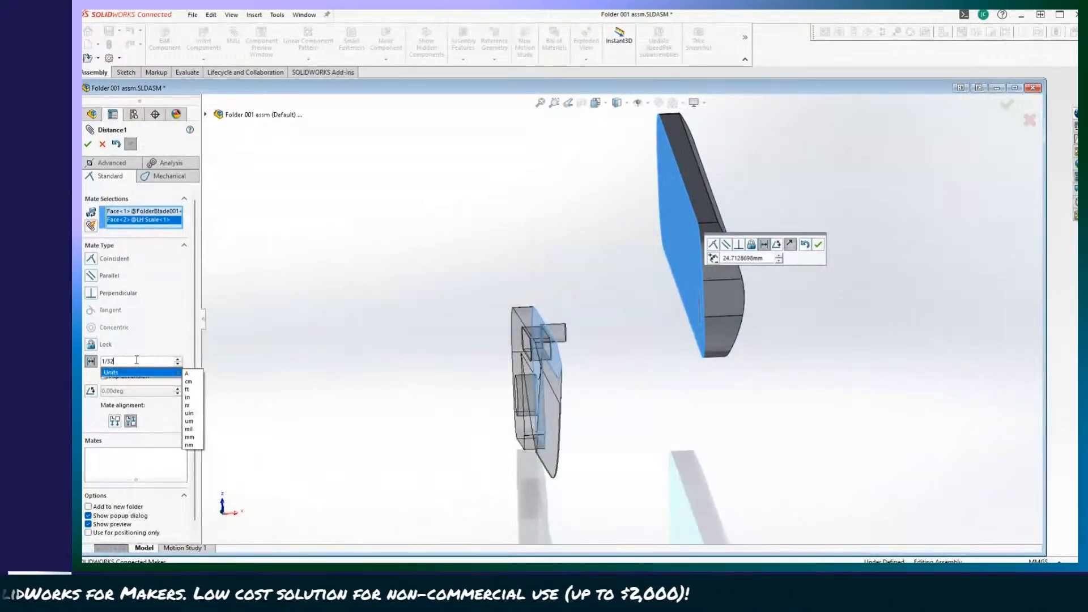
key("Return")
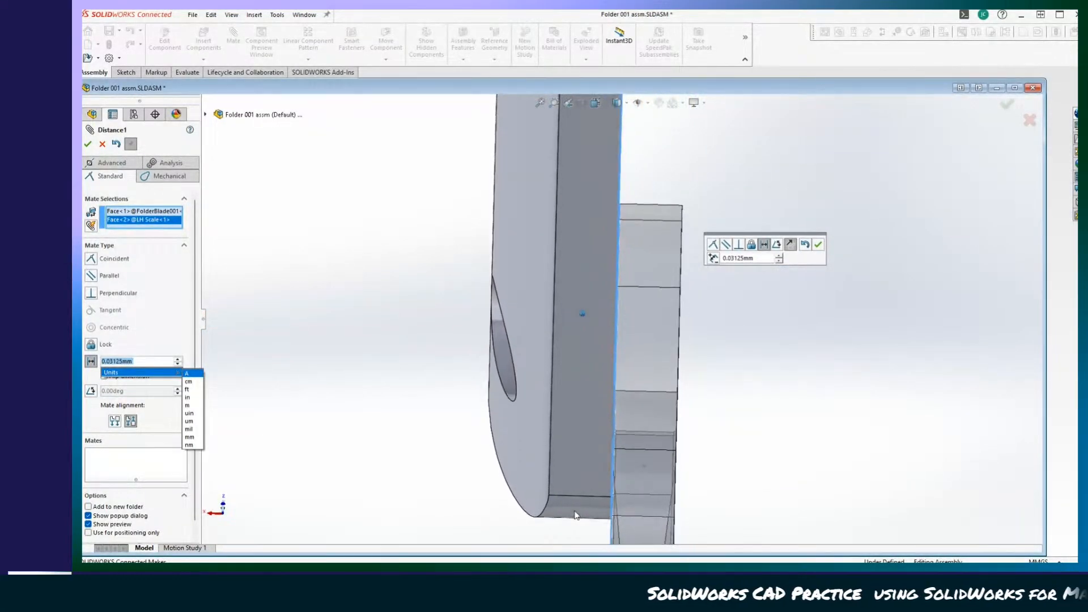
left_click(354, 295)
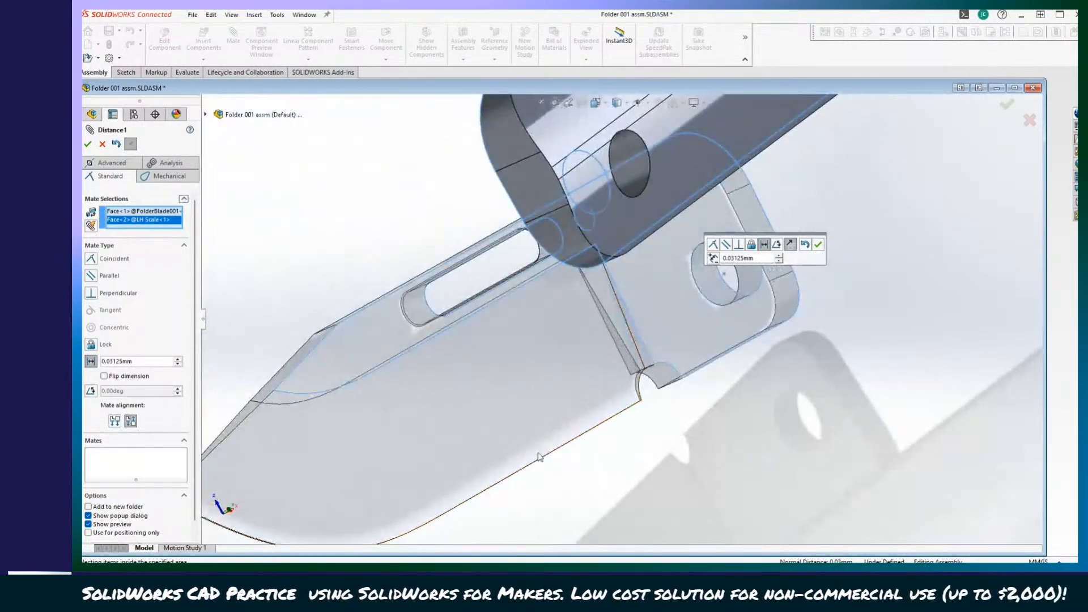
left_click(88, 144)
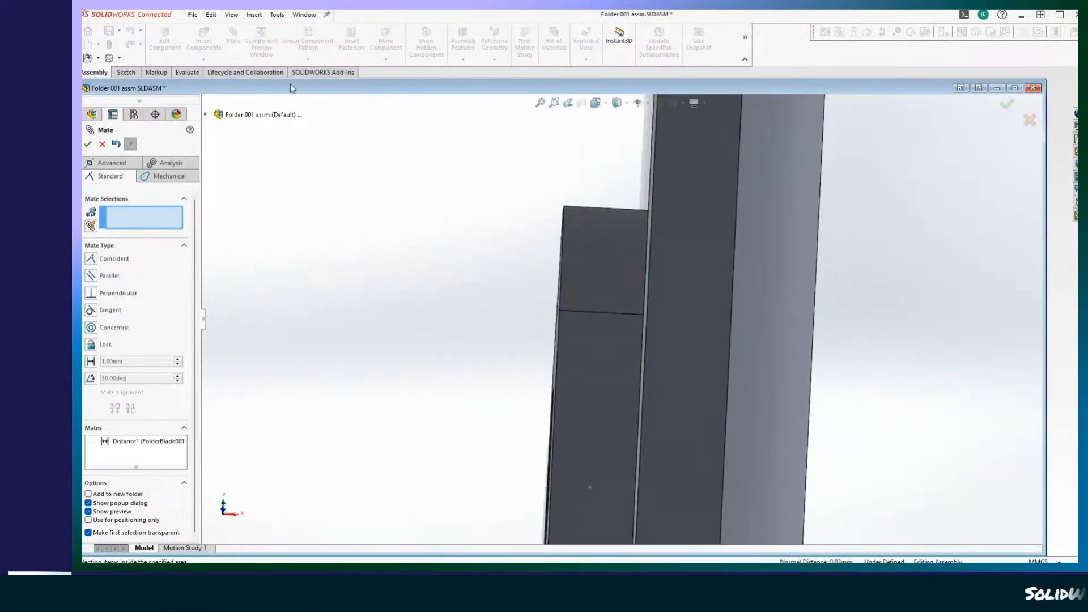
Inspect the gap between the blade and the LH Scale edge-on at close range, and finish the Mate command.
left_click(591, 106)
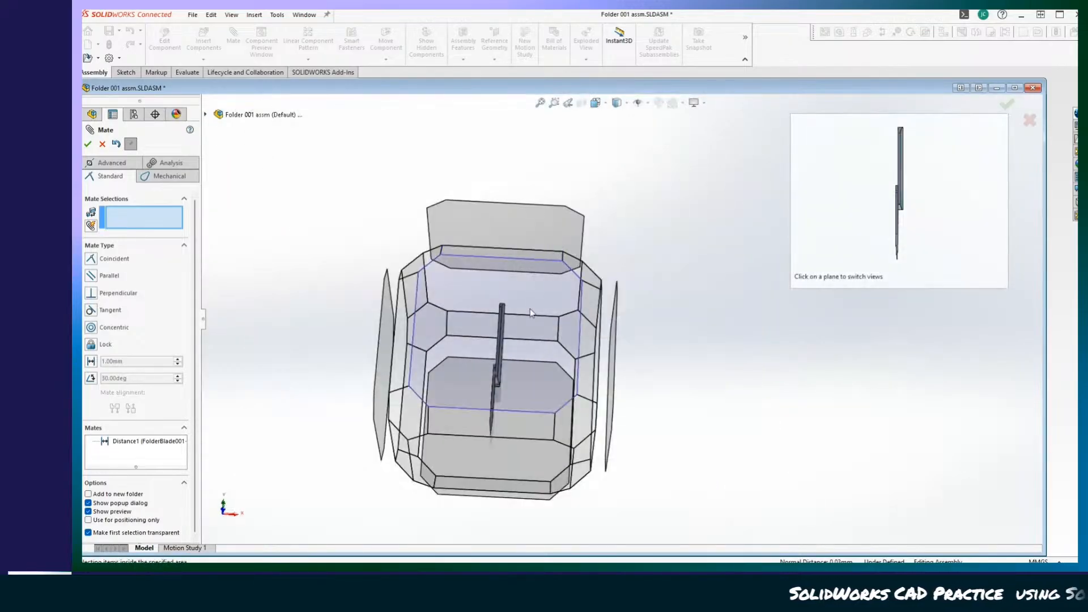
left_click(530, 359)
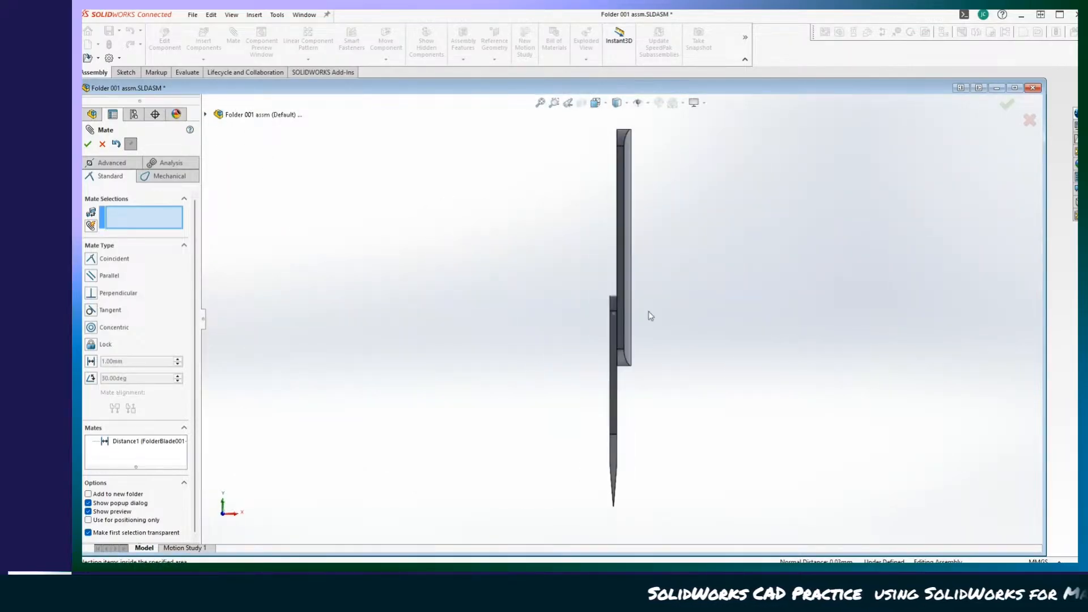
scroll(618, 352, "down", 8)
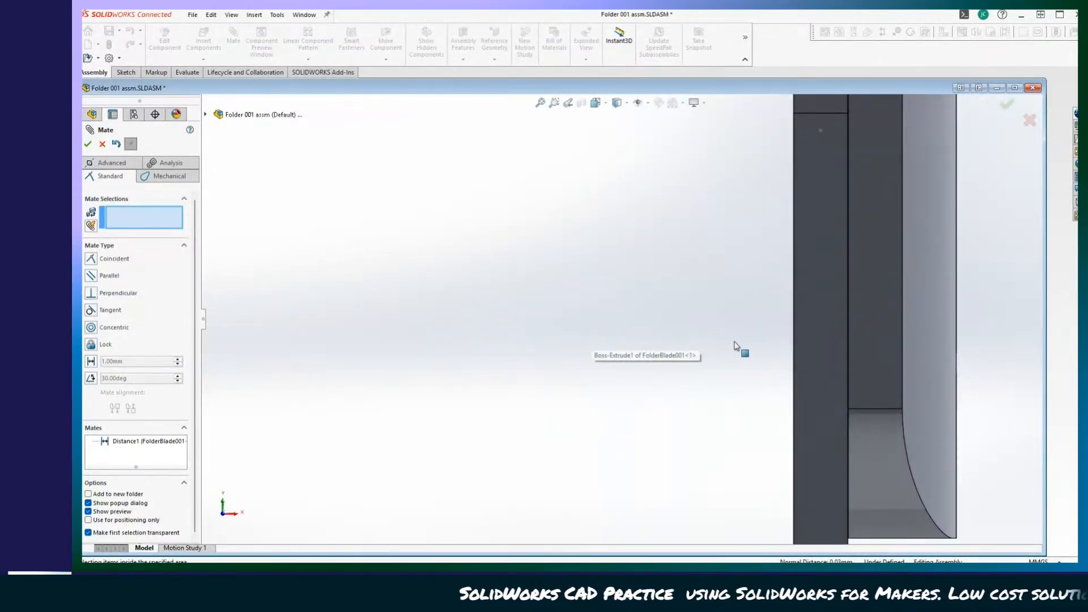
scroll(912, 488, "down", 5)
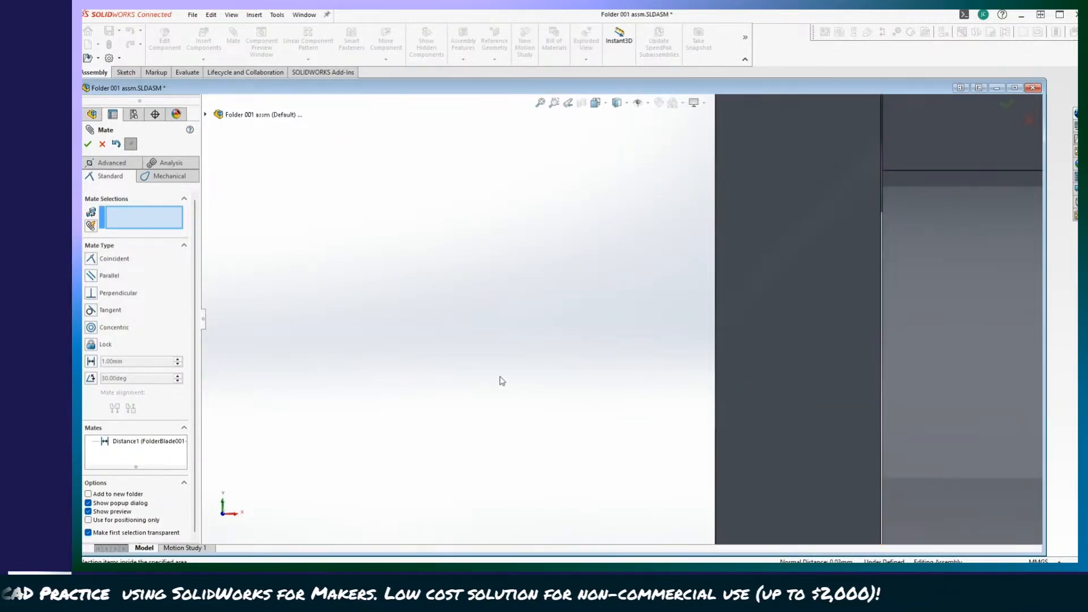
scroll(469, 374, "up", 6)
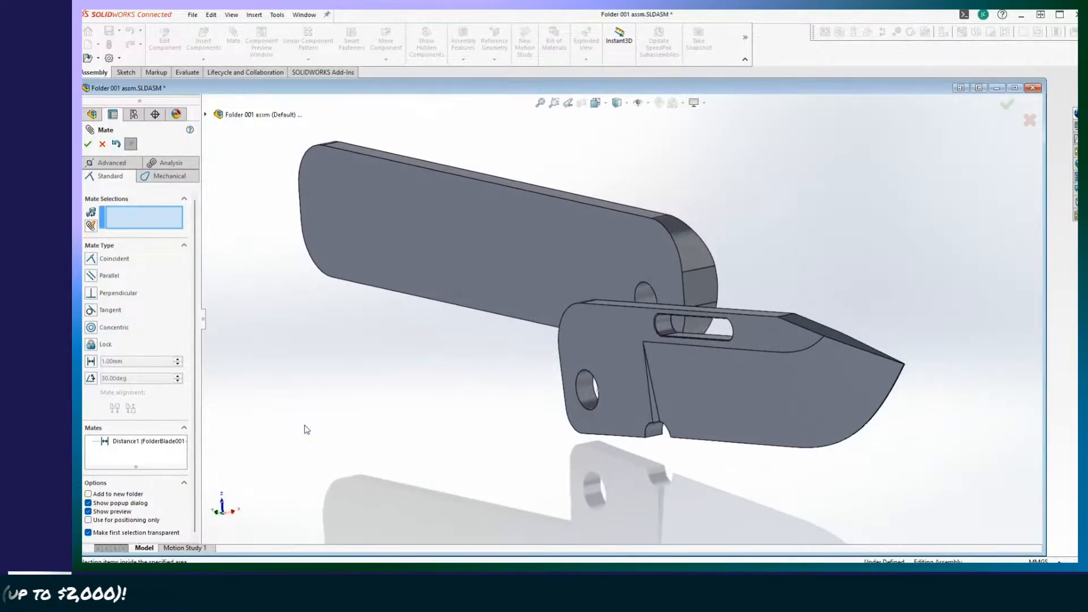
left_click(89, 144)
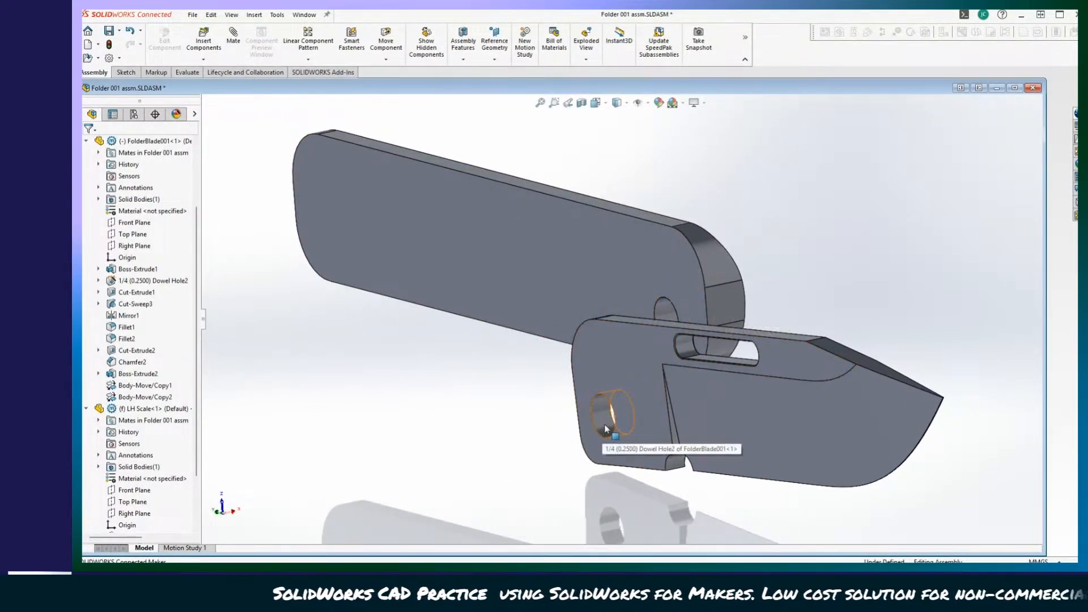
Show the temporary axes of the holes and cylindrical faces in the assembly.
middle_click_drag(646, 342, 592, 479)
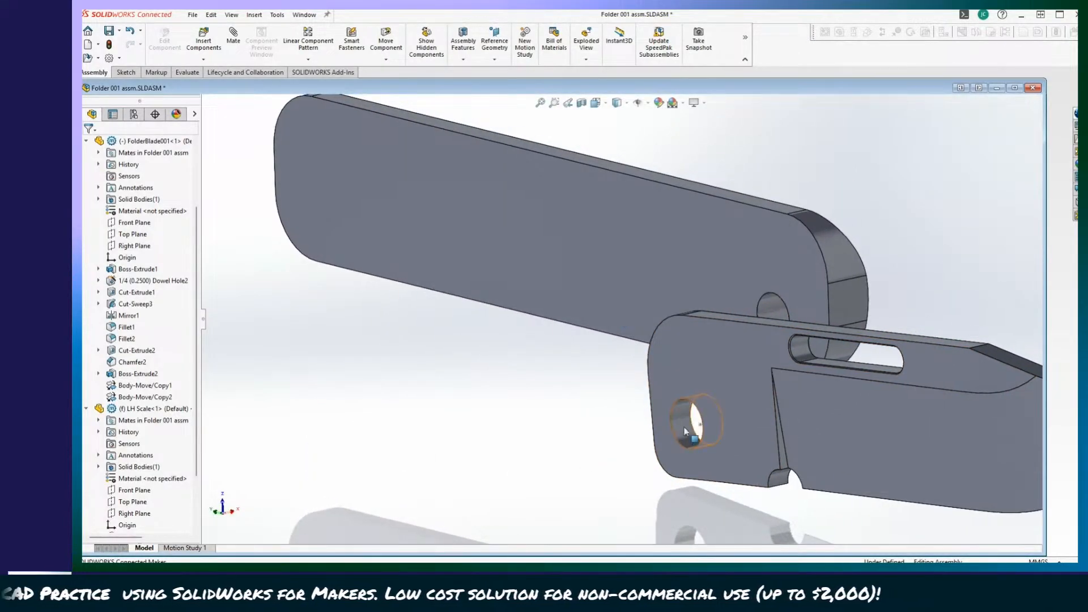
middle_click_drag(704, 432, 739, 350)
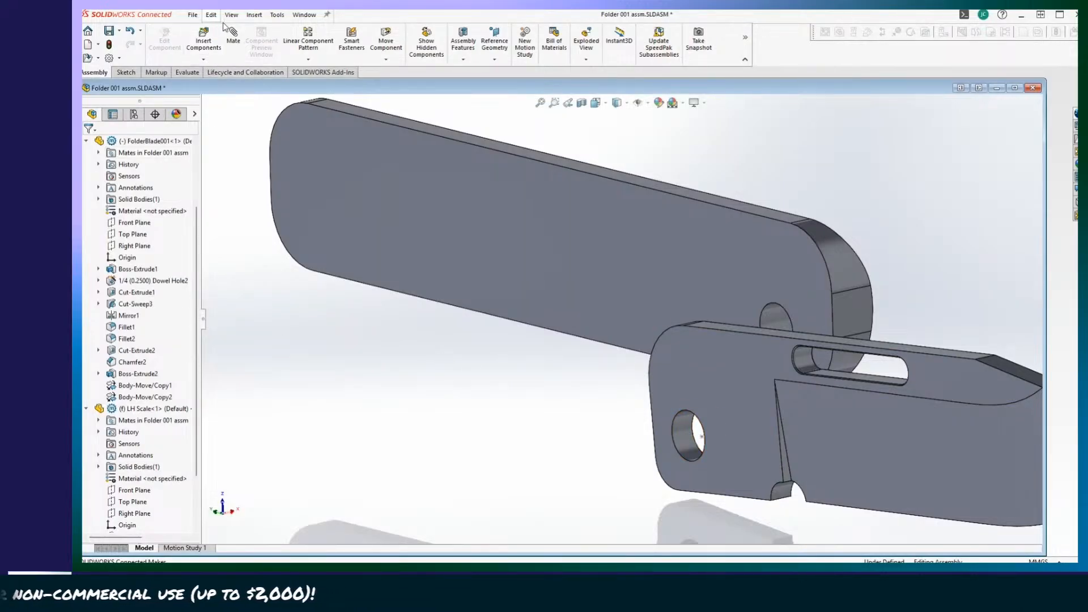
left_click(253, 17)
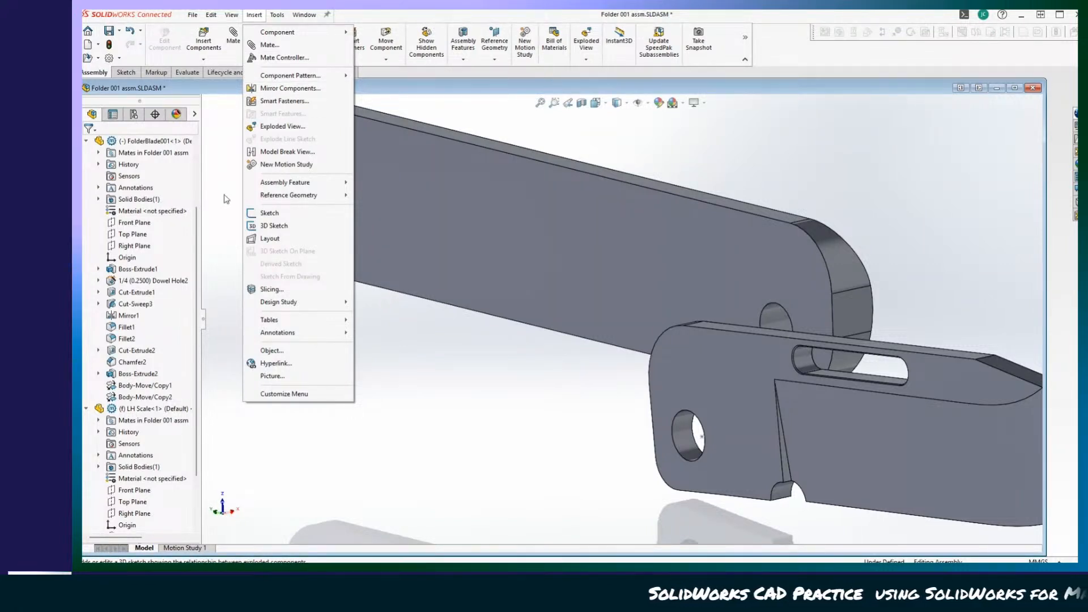
left_click(229, 177)
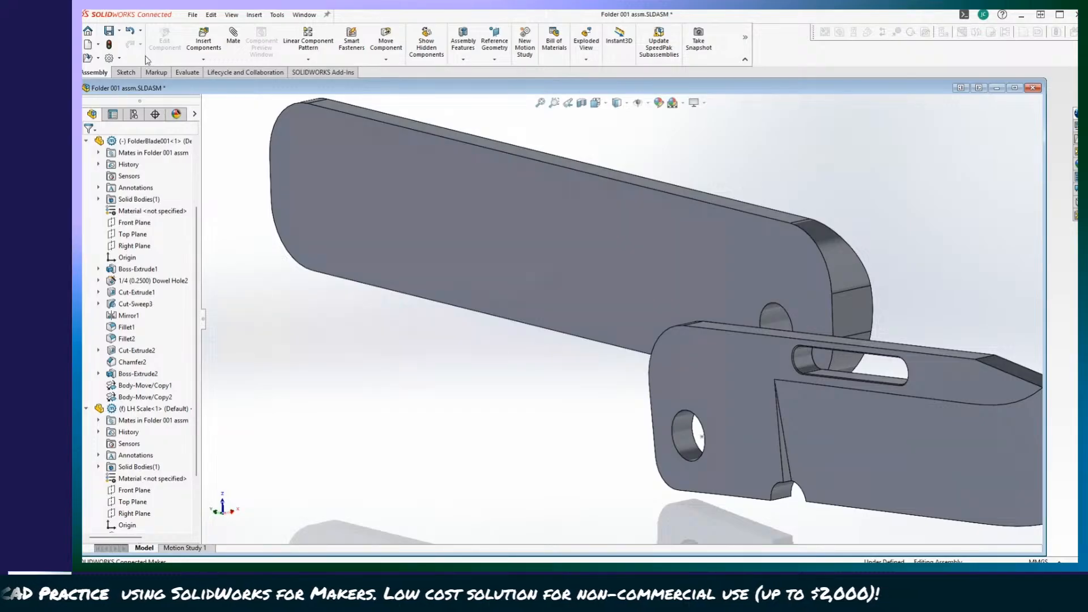
left_click(231, 16)
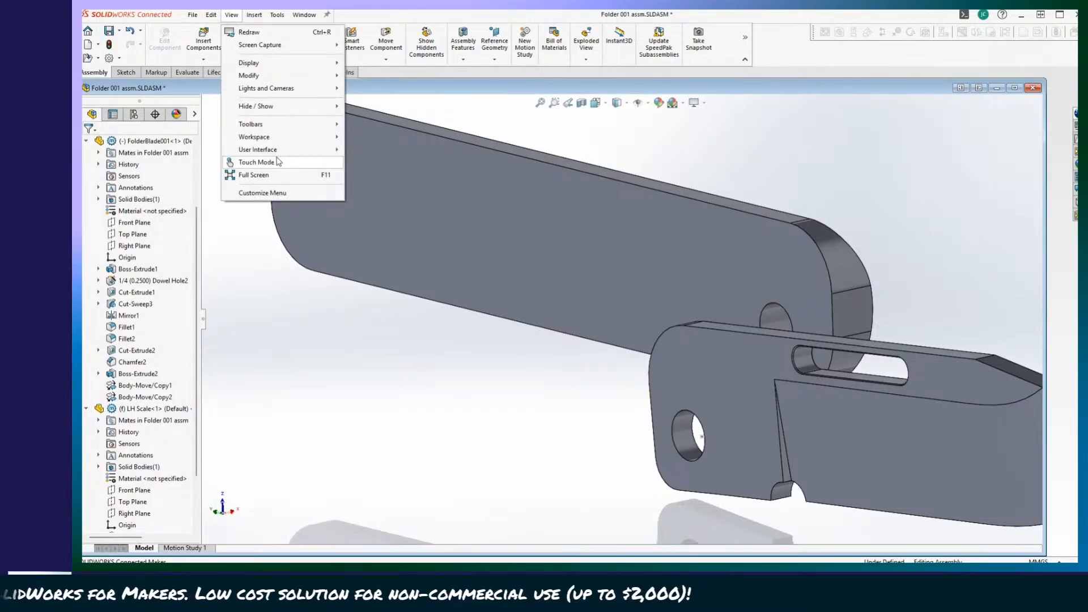
mouse_move(269, 91)
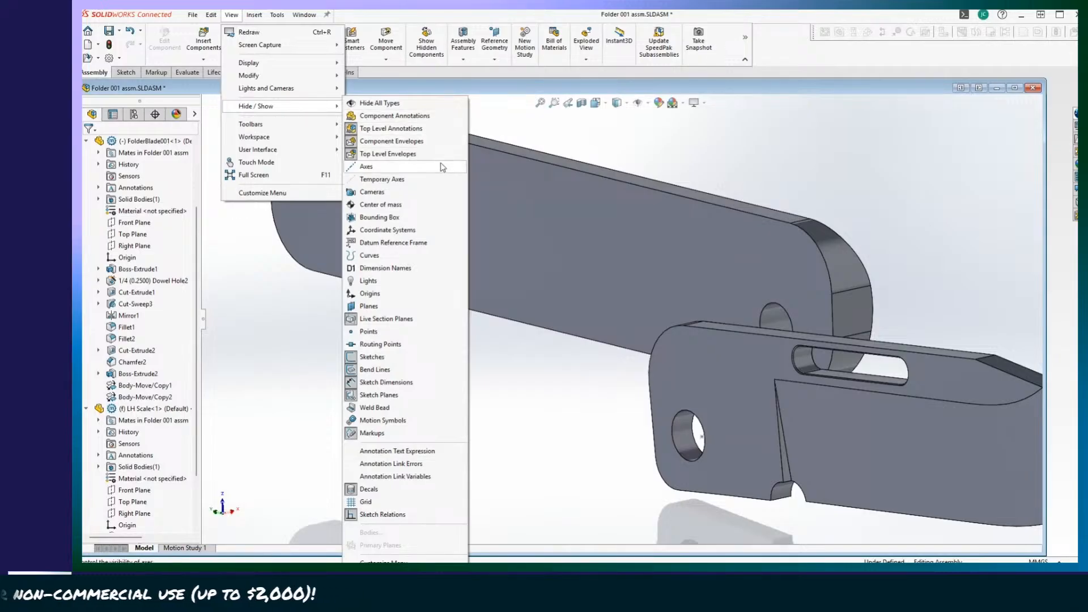
left_click(390, 193)
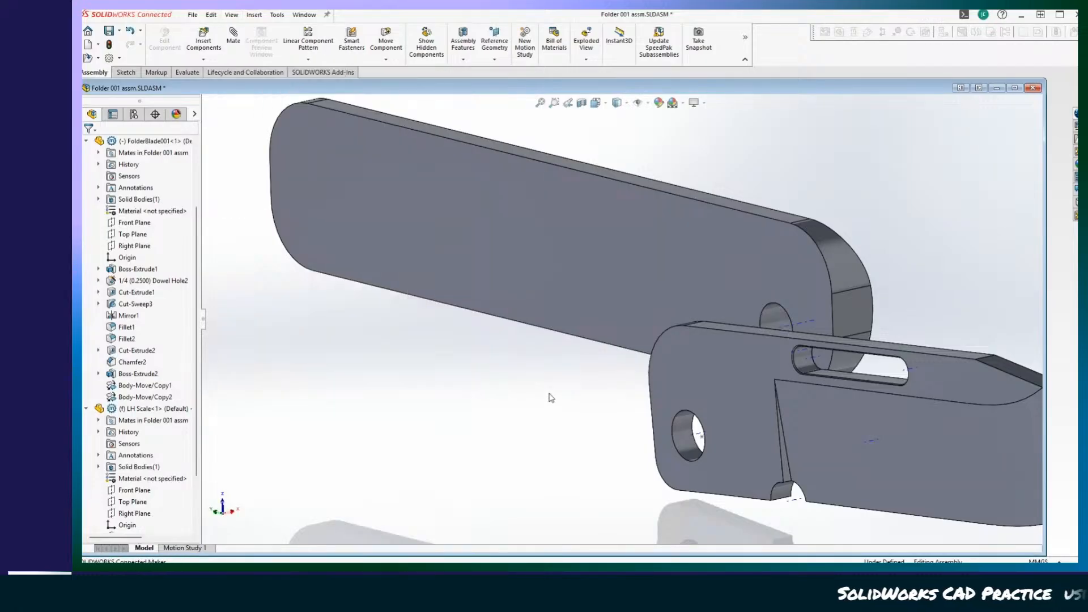
Examine the temporary axes of the pivot holes in the blade and the LH Scale up close.
scroll(693, 439, "down", 8)
scroll(694, 440, "down", 3)
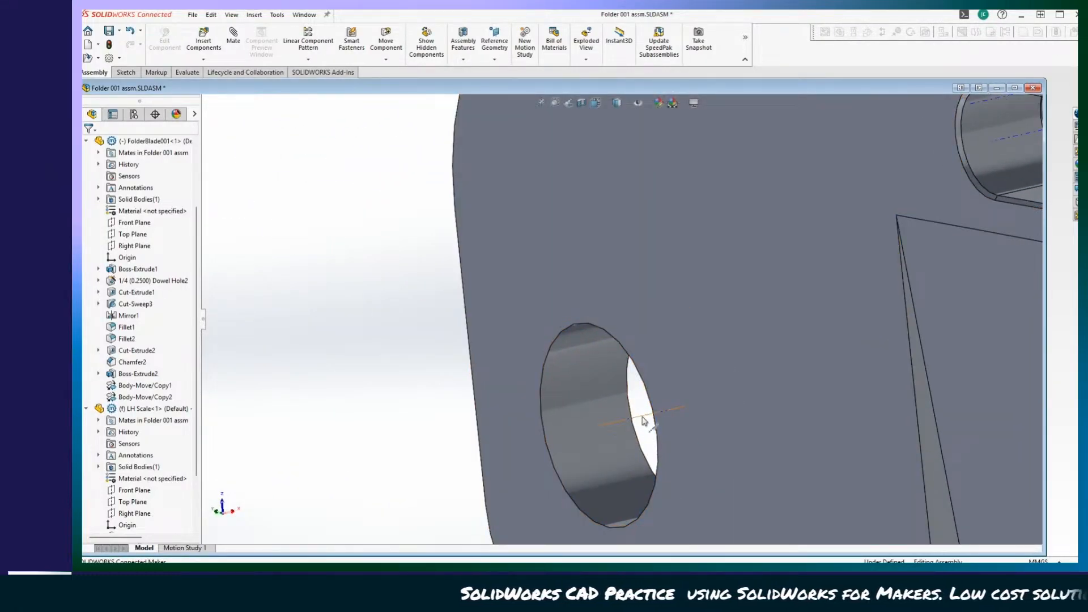
scroll(642, 417, "up", 6)
middle_click_drag(663, 368, 697, 393)
scroll(696, 395, "down", 2)
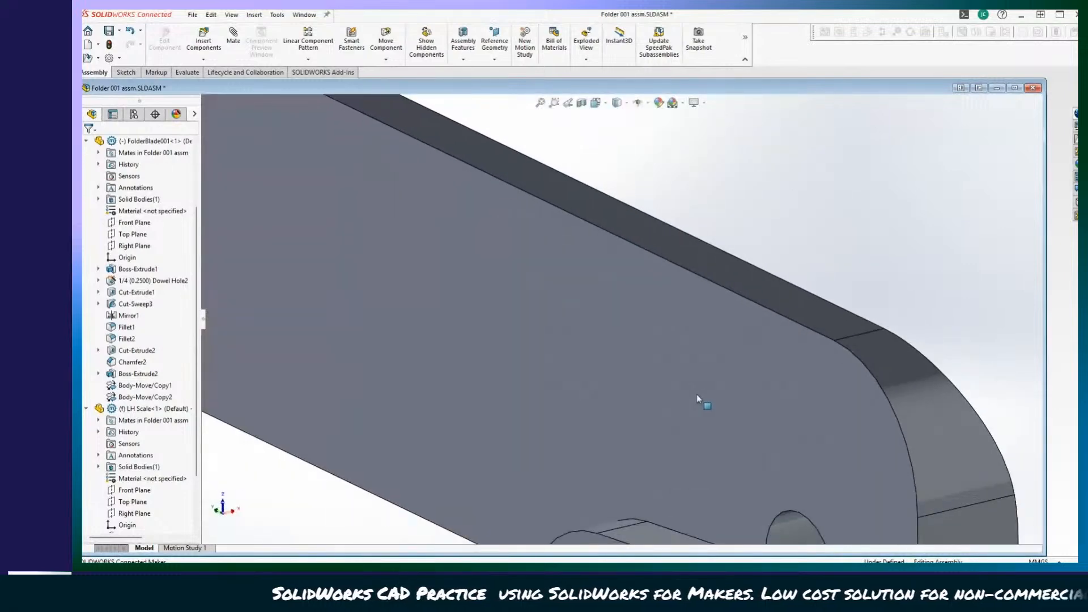
scroll(600, 386, "up", 6)
scroll(644, 384, "down", 4)
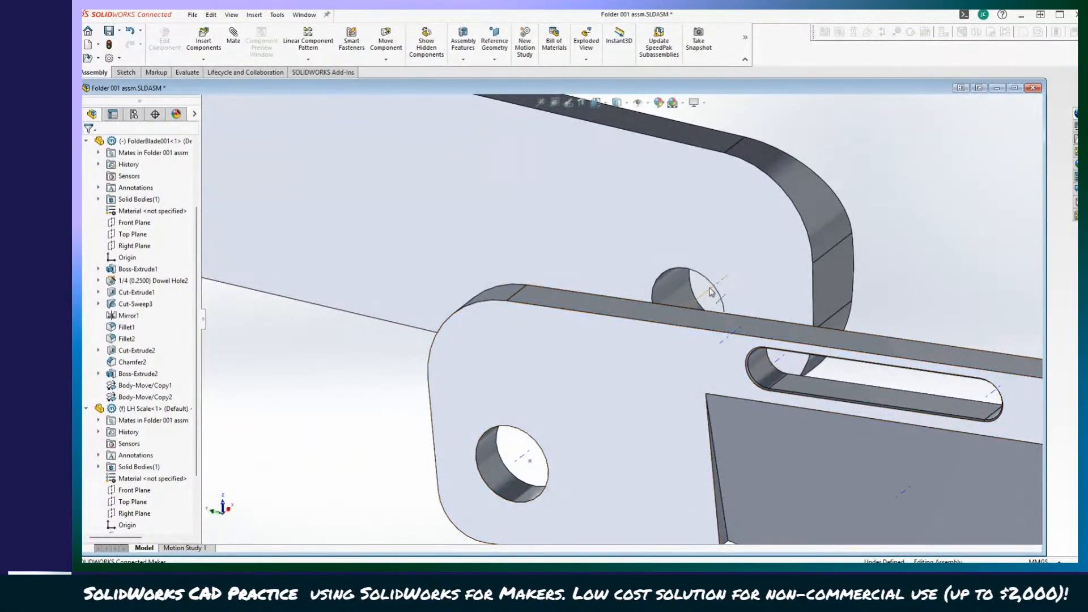
scroll(306, 333, "up", 7)
middle_click_drag(389, 348, 352, 340)
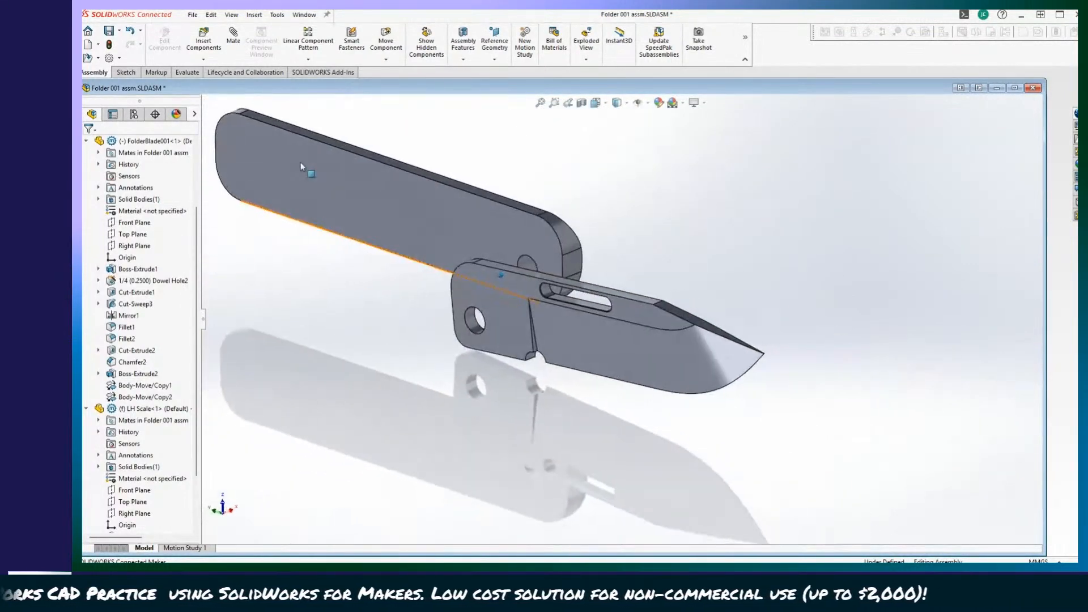
Add a coincident mate between the temporary axes of the pivot holes in FolderBlade001 and the LH Scale.
left_click(233, 35)
scroll(642, 313, "down", 4)
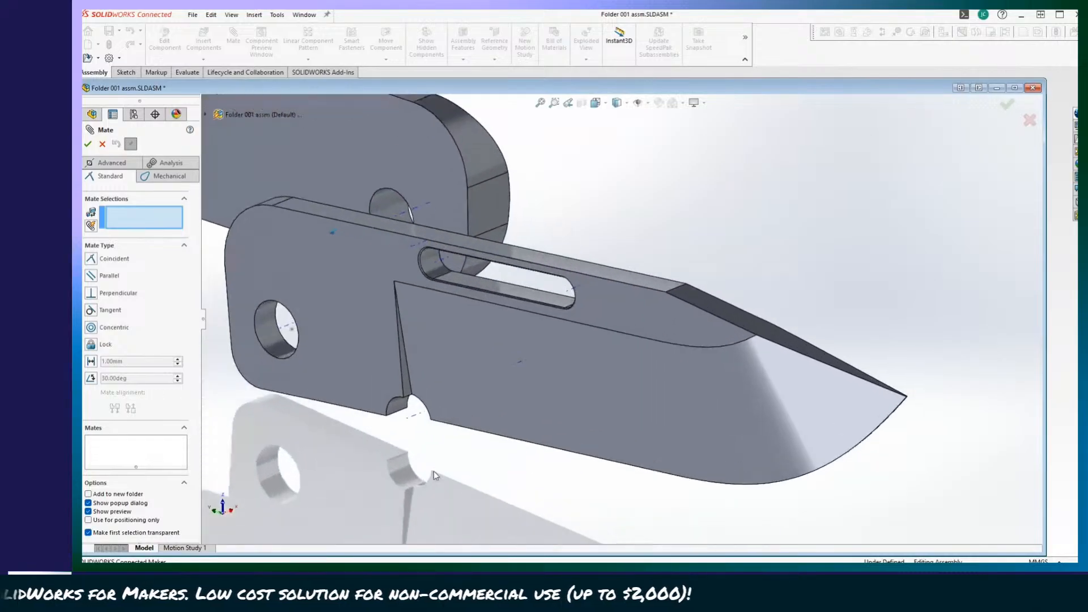
scroll(502, 454, "down", 5)
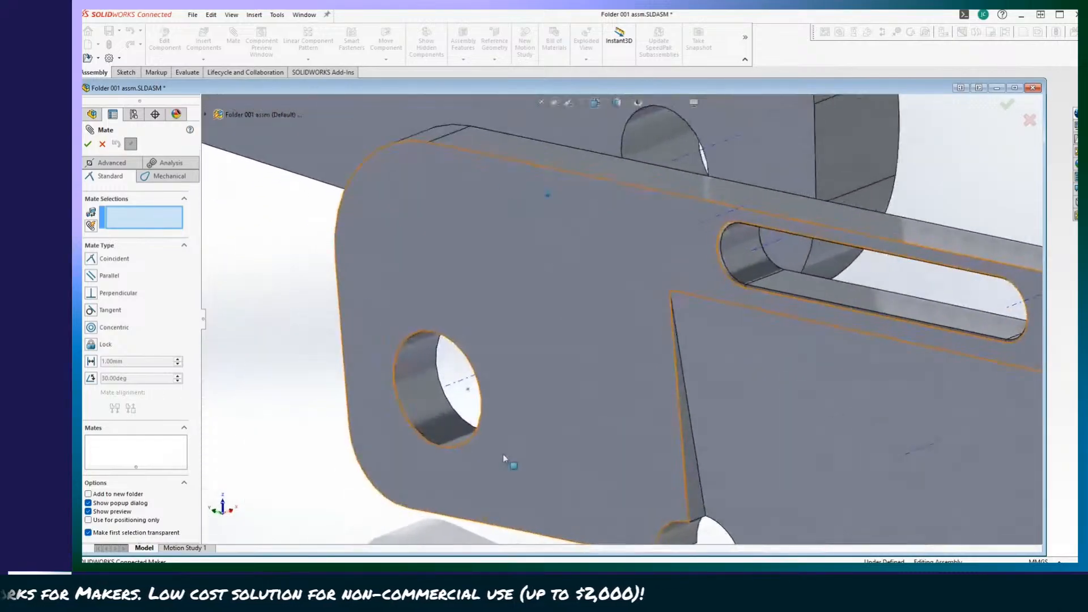
left_click(454, 389)
scroll(655, 387, "down", 8)
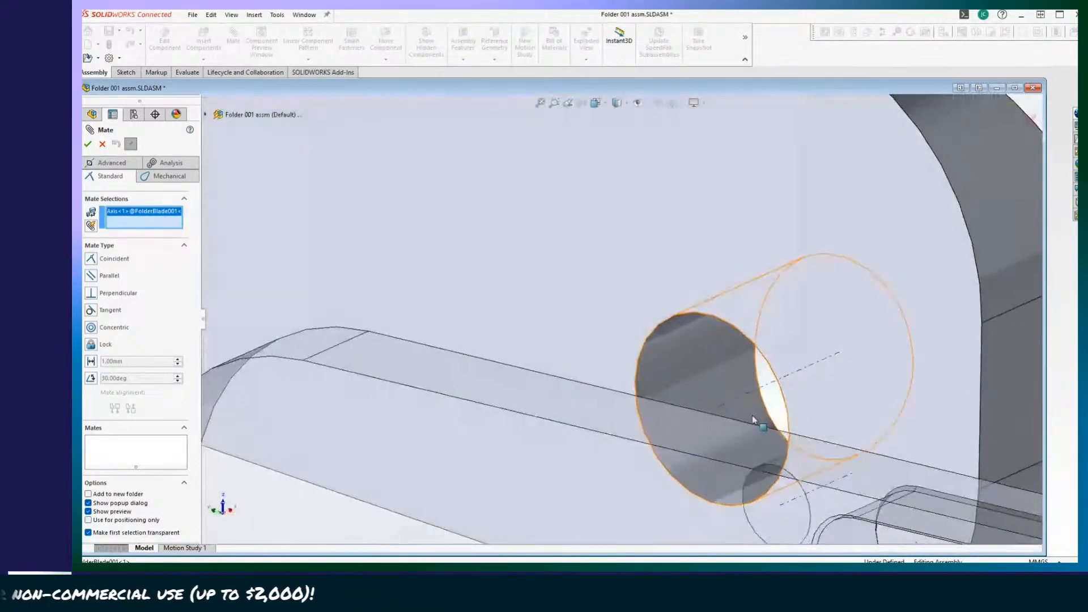
left_click(771, 381)
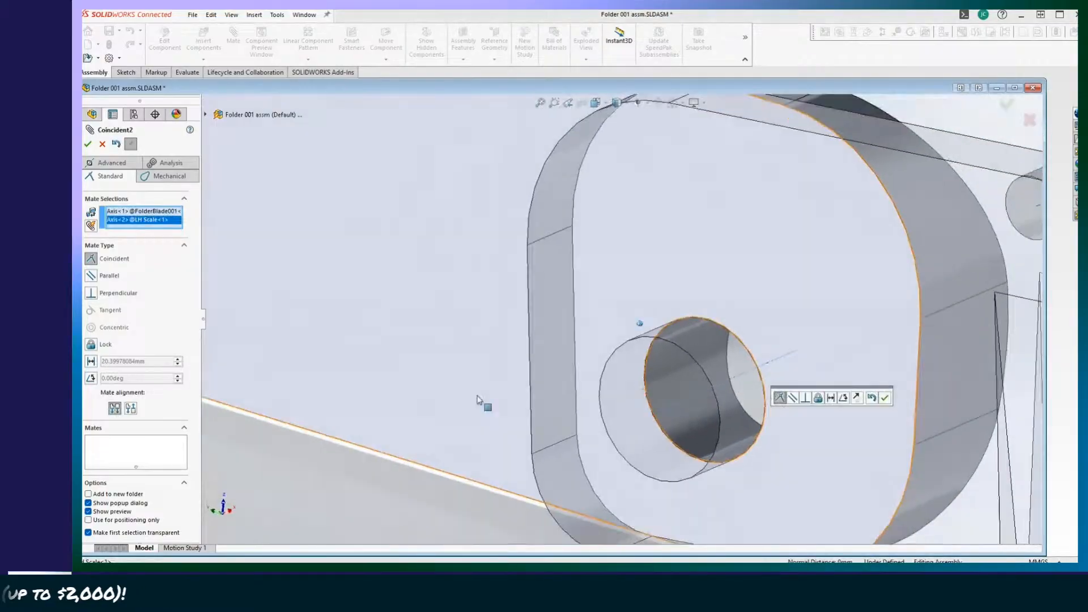
scroll(477, 401, "up", 10)
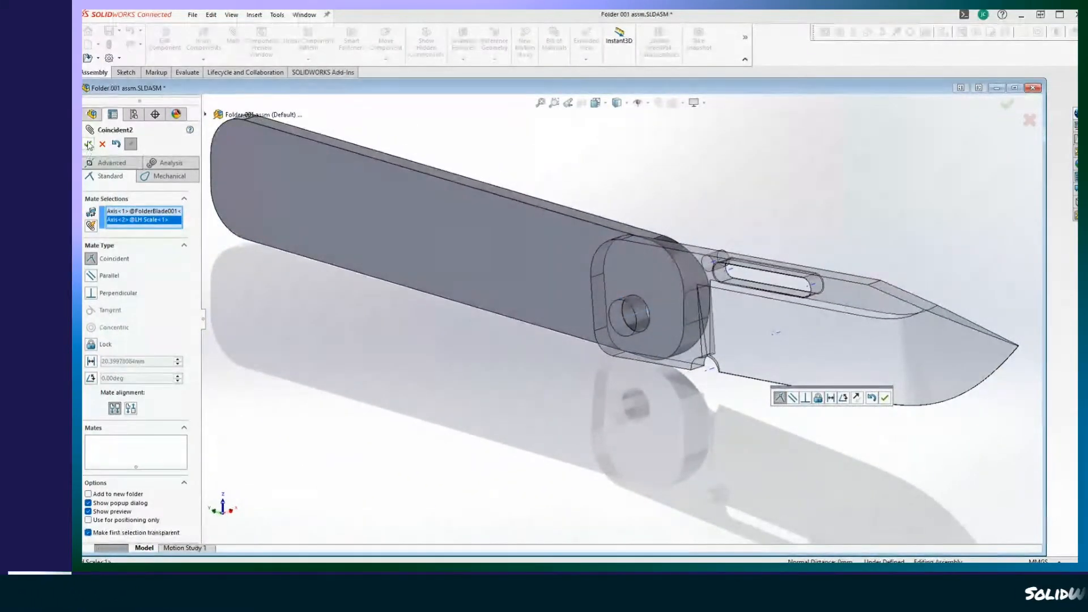
left_click(89, 145)
Swing the blade slightly about the pivot to test its rotation, inspect the joint, and finish the Mate command.
scroll(914, 510, "up", 3)
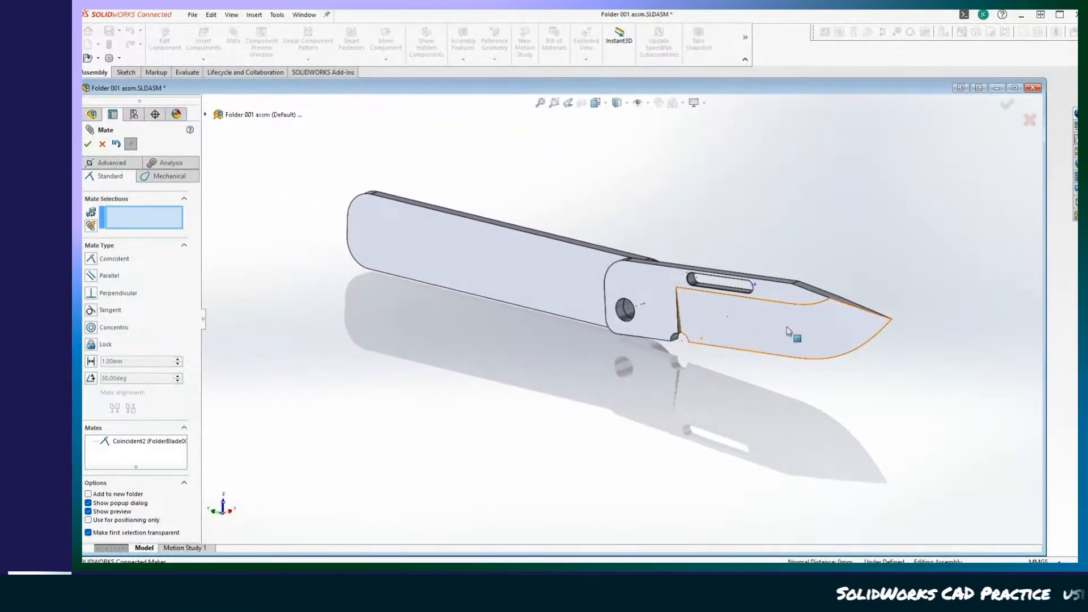
left_click_drag(787, 332, 728, 361)
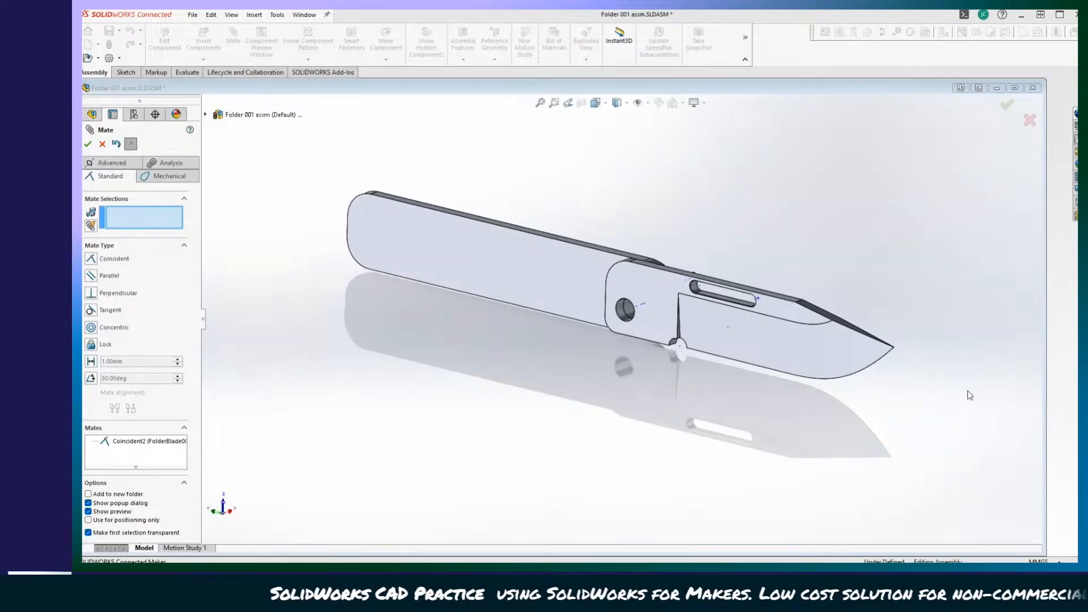
scroll(970, 395, "down", 2)
scroll(688, 428, "up", 5)
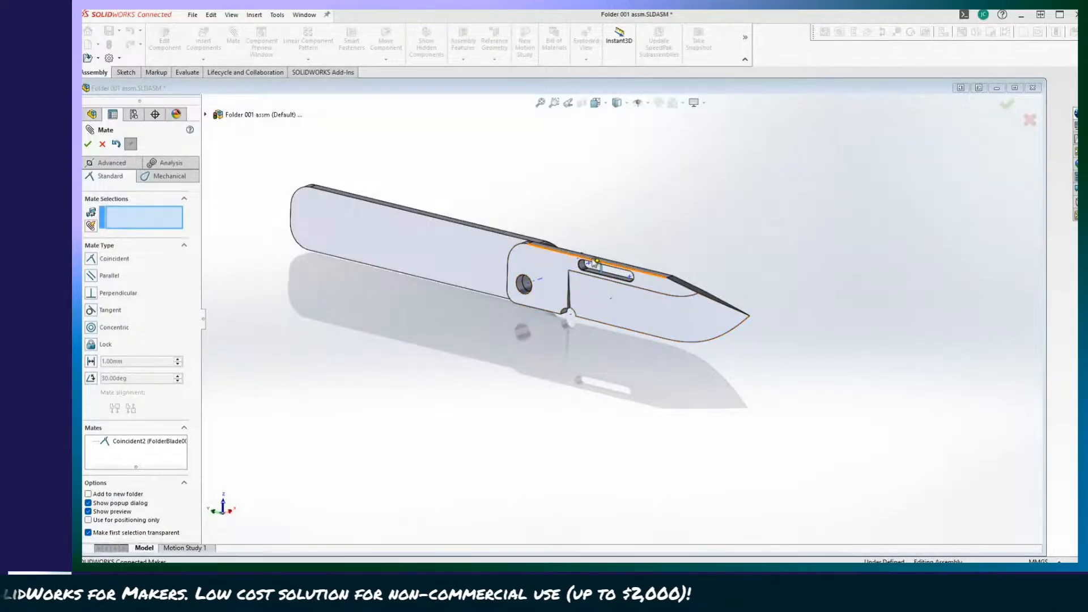
scroll(656, 421, "down", 1)
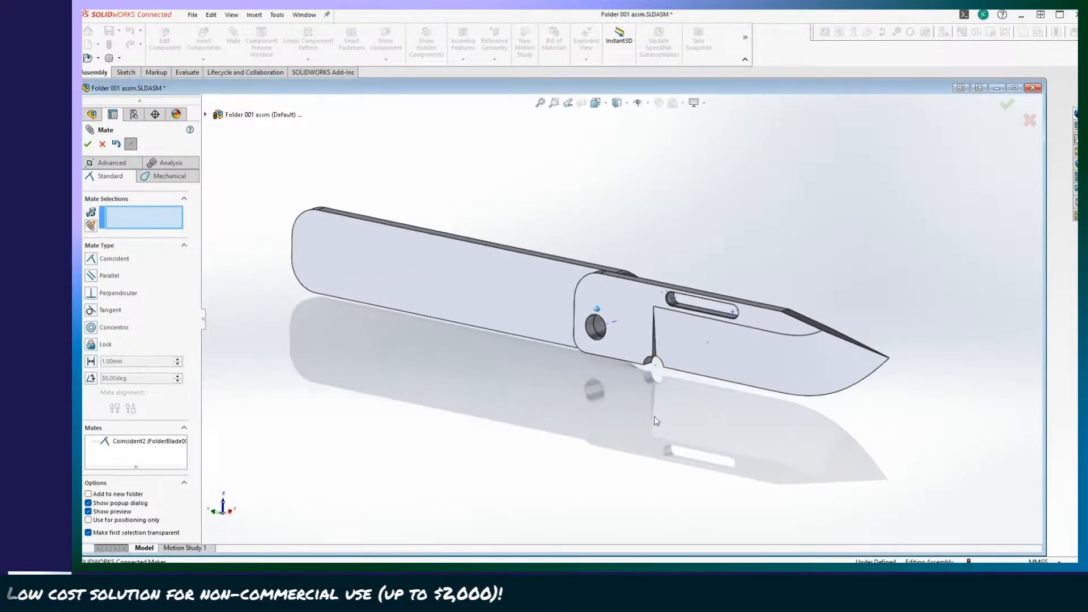
scroll(654, 421, "down", 2)
mouse_move(656, 425)
middle_mouse_down()
mouse_move(686, 459)
mouse_move(643, 468)
middle_mouse_up()
scroll(643, 469, "down", 1)
scroll(363, 425, "up", 1)
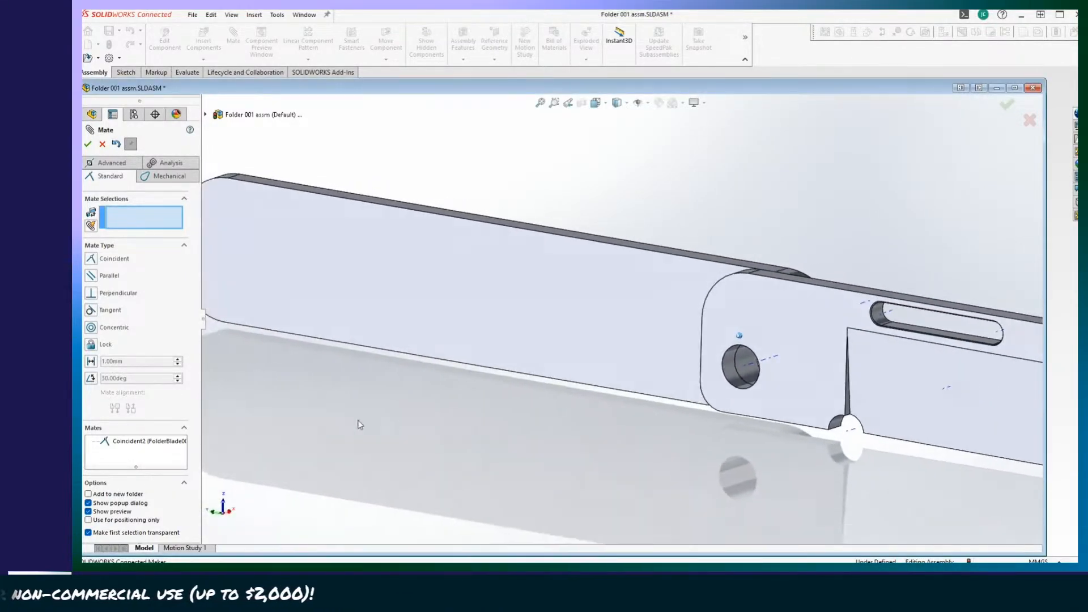
scroll(359, 422, "up", 3)
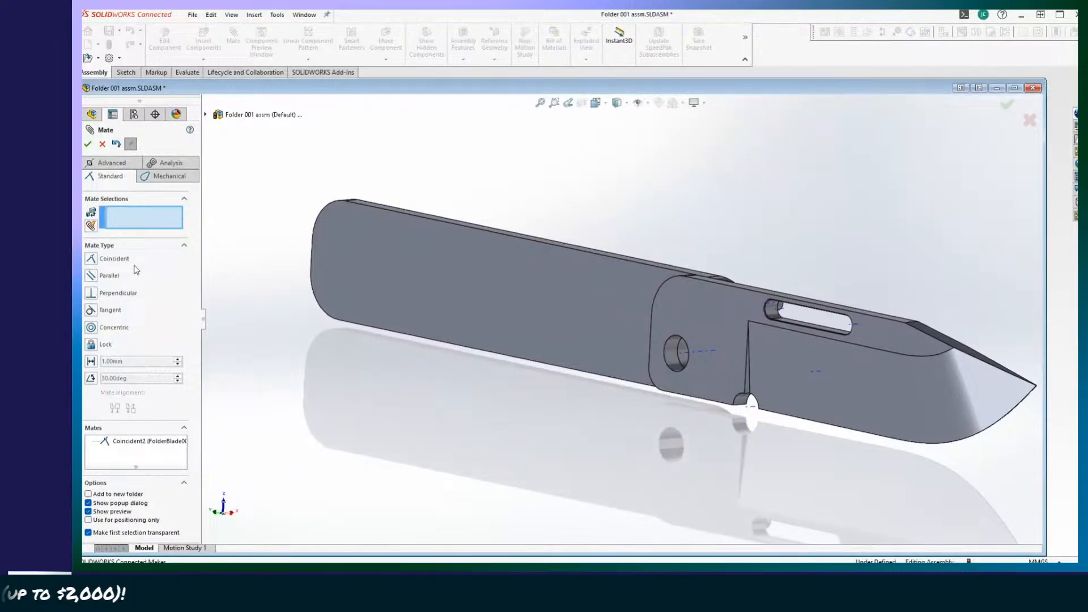
left_click(88, 145)
Examine how the blade and the LH Scale line up around the pivot hole from several angles.
scroll(541, 473, "down", 3)
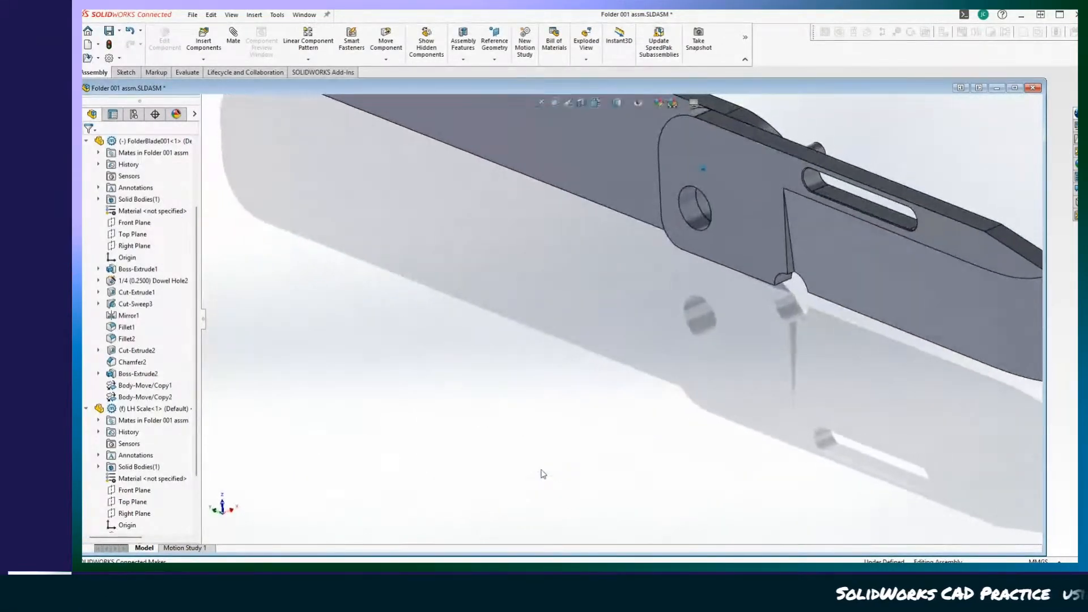
scroll(540, 472, "up", 2)
middle_click_drag(541, 472, 662, 480)
scroll(658, 479, "down", 1)
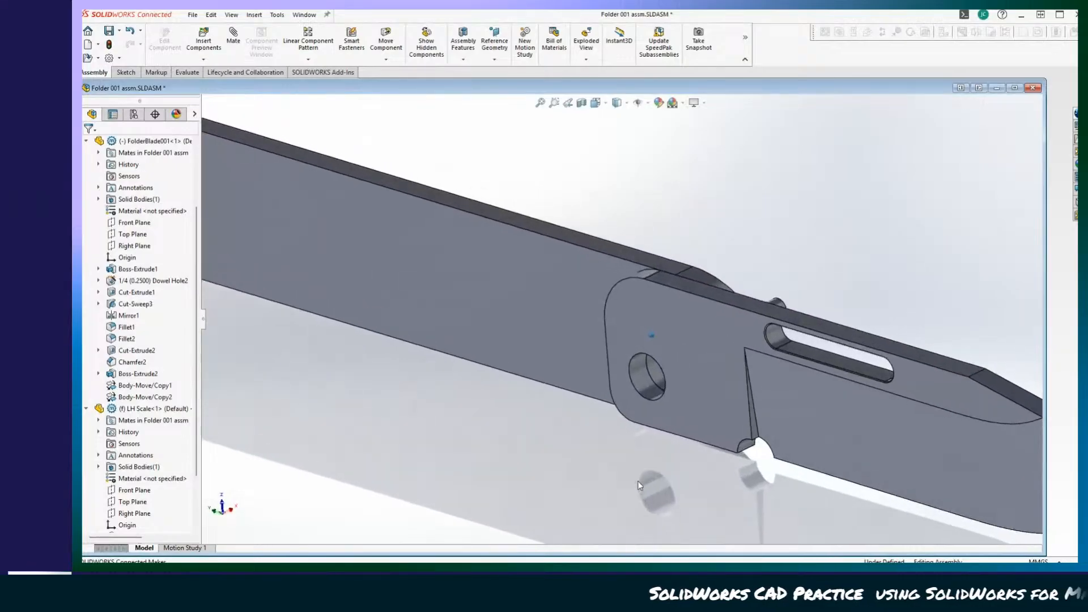
middle_click_drag(540, 420, 614, 448)
scroll(615, 451, "up", 4)
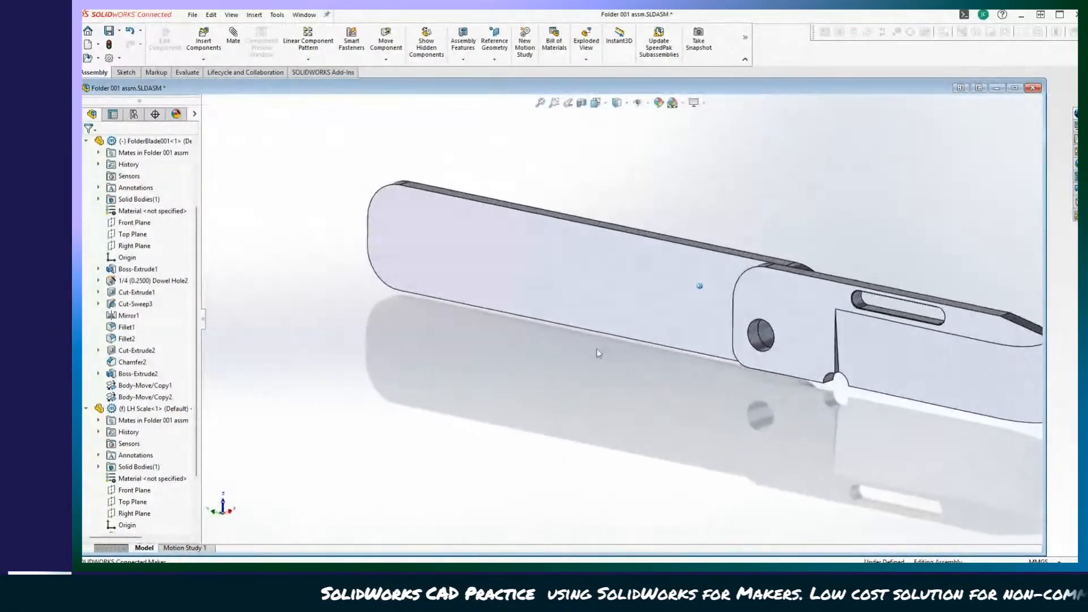
middle_click_drag(597, 349, 424, 308)
middle_click_drag(253, 161, 235, 40)
Start an advanced angle mate between the blade's flat spine face and the upper edge face of the LH Scale.
left_click(233, 38)
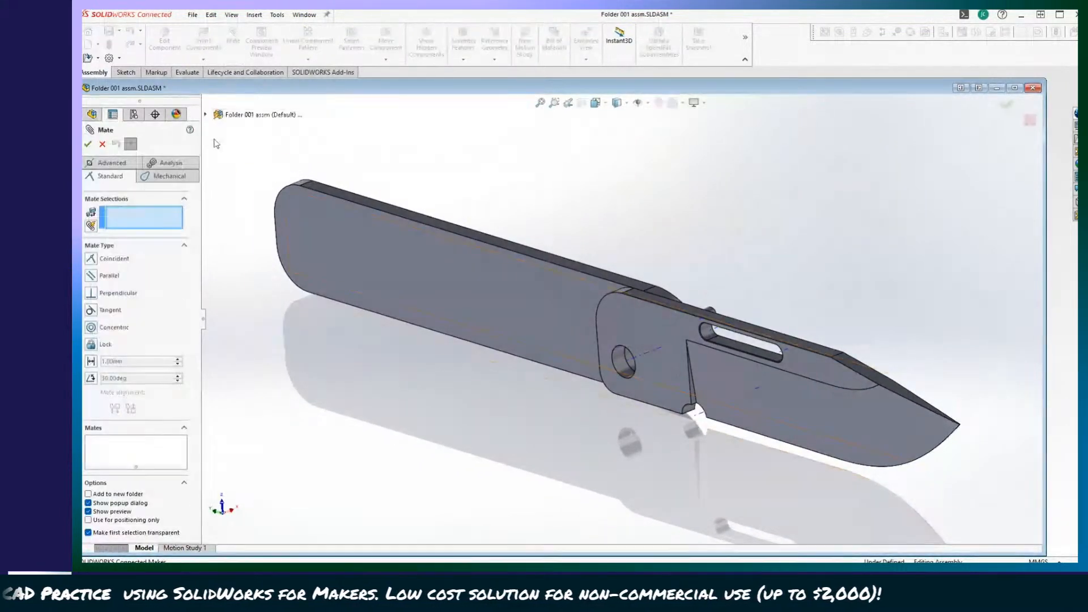
left_click(106, 164)
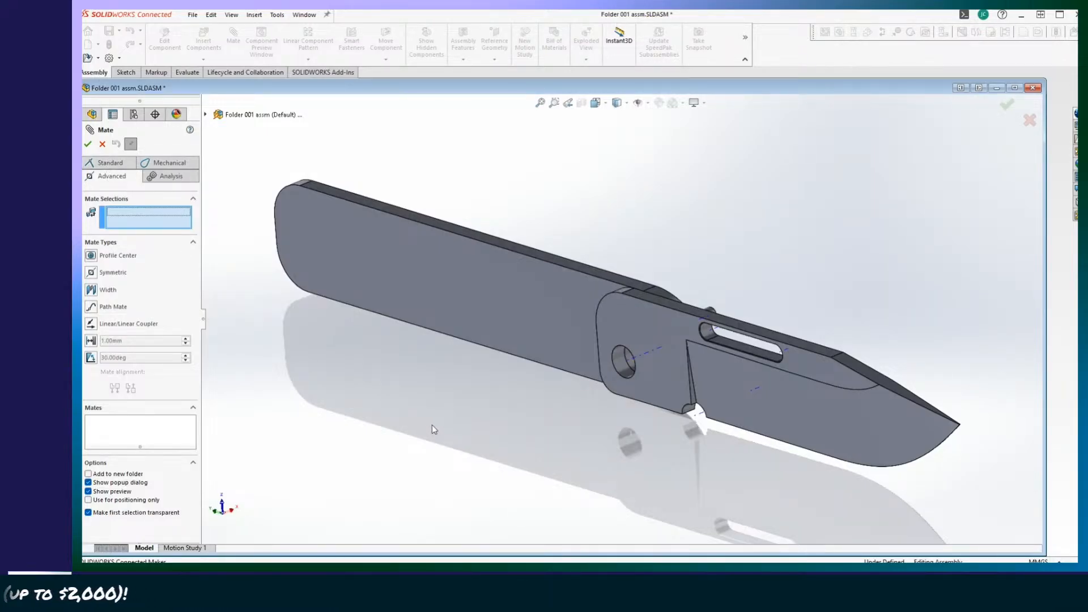
scroll(733, 467, "down", 5)
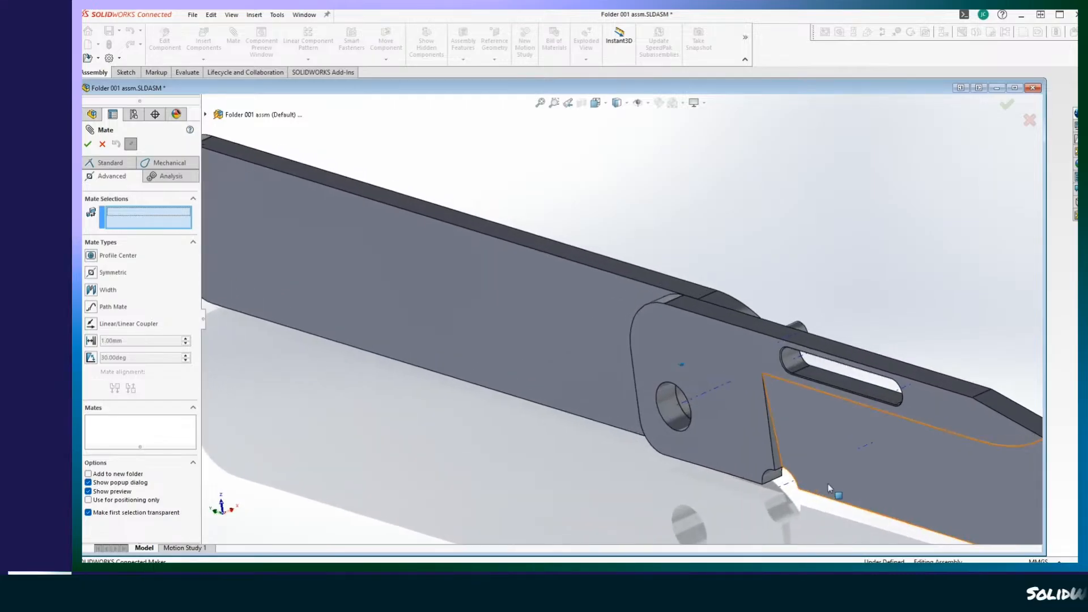
left_click(759, 331)
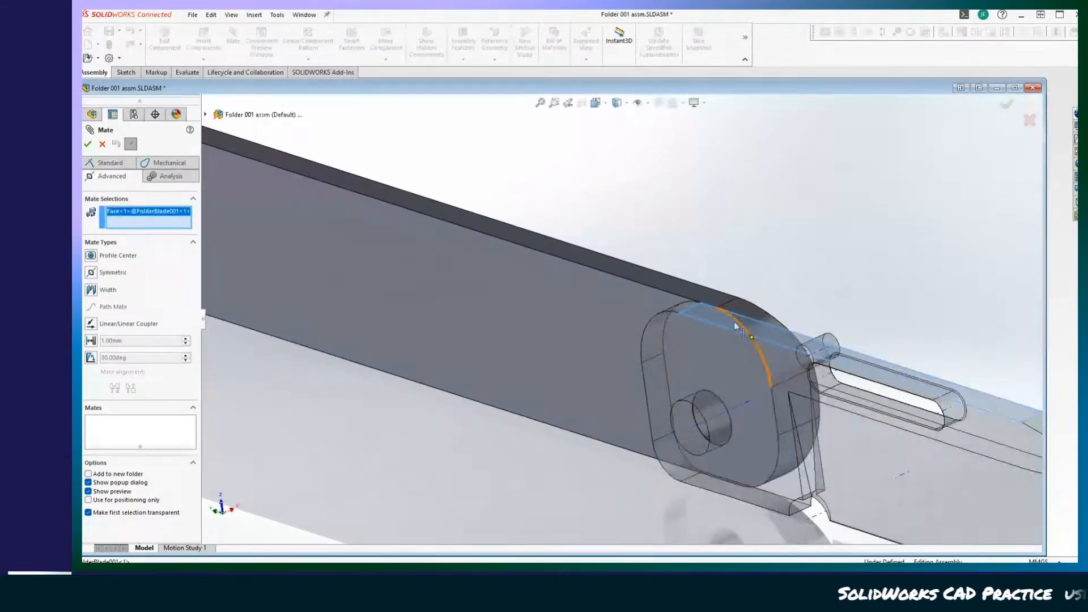
left_click(674, 284)
scroll(550, 380, "up", 5)
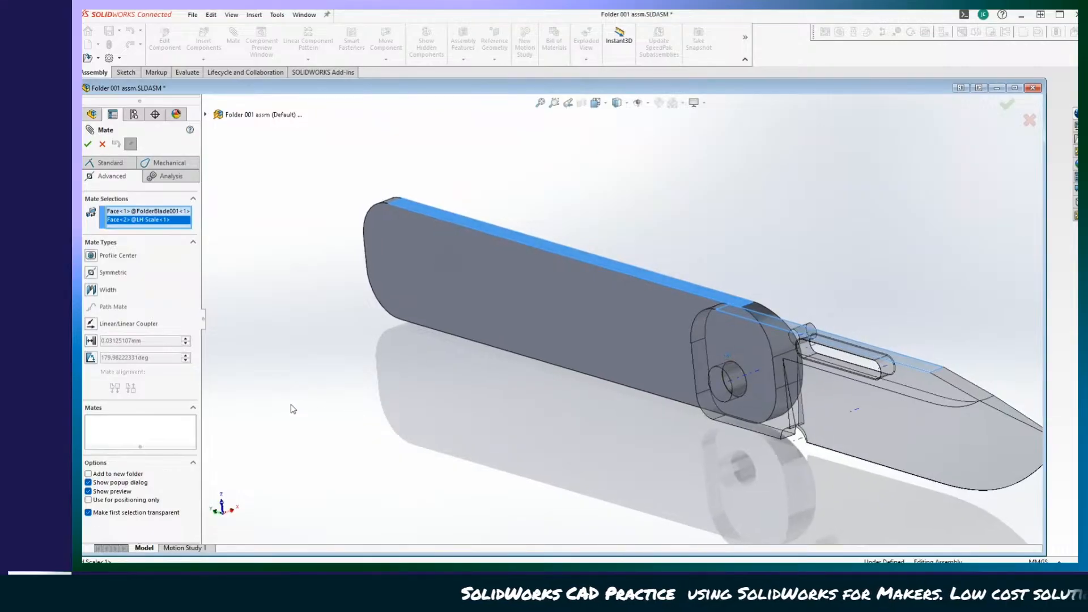
left_click(90, 358)
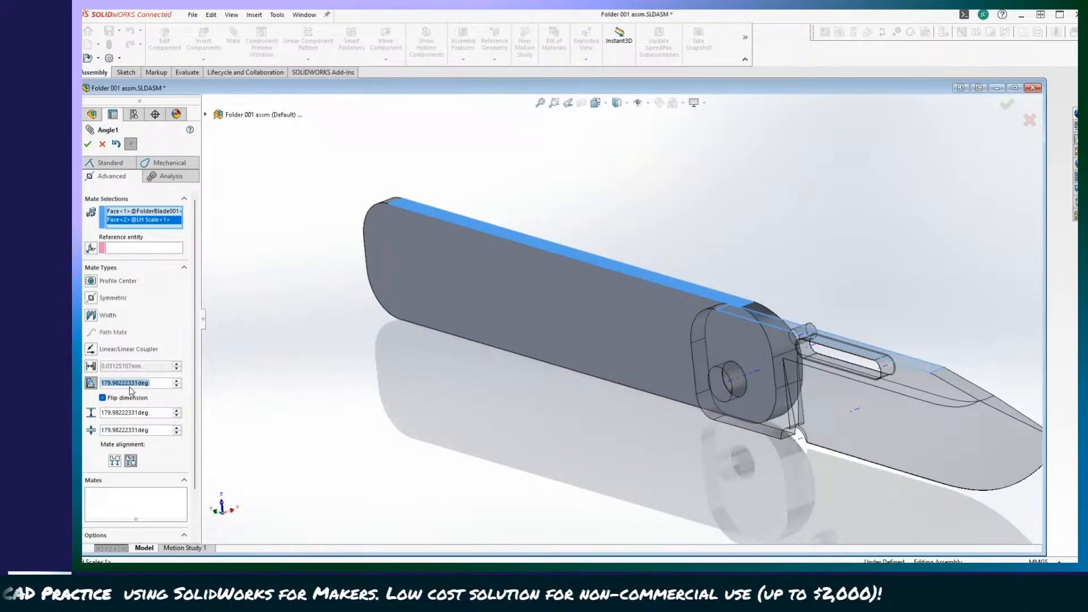
Set the mate's angle to 0°, its maximum to 180° and its minimum to 0°, keep Flip dimension on, and accept it.
left_click(128, 412)
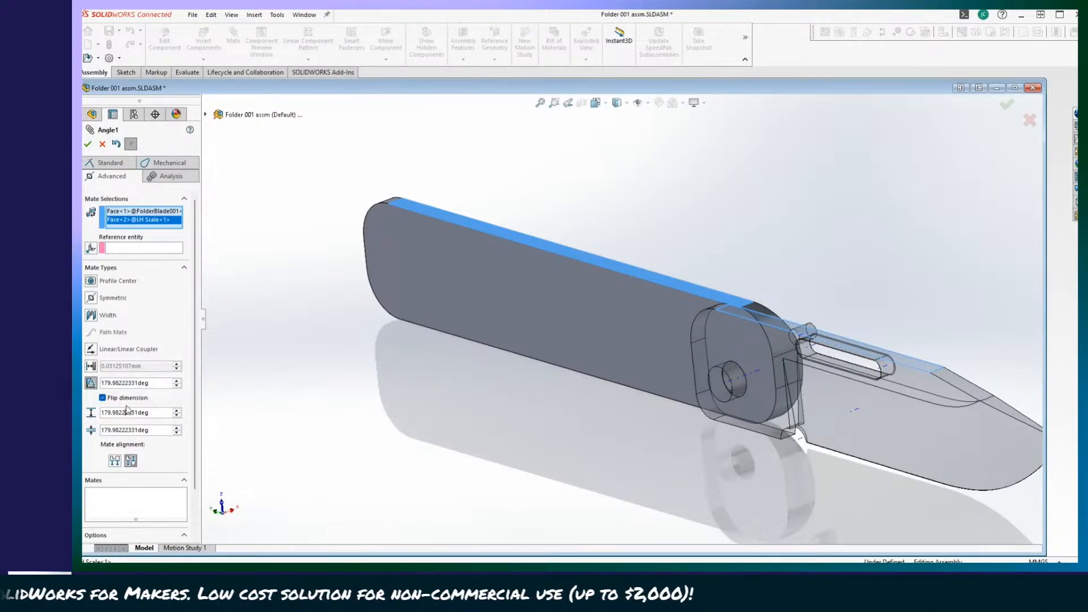
right_click(130, 383)
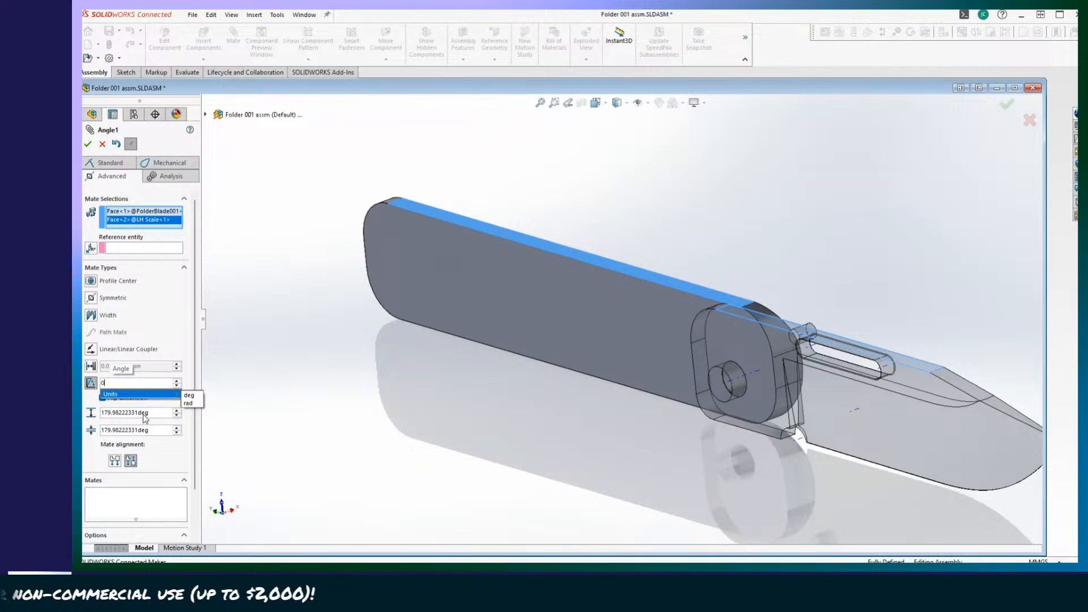
type("0")
key("Return")
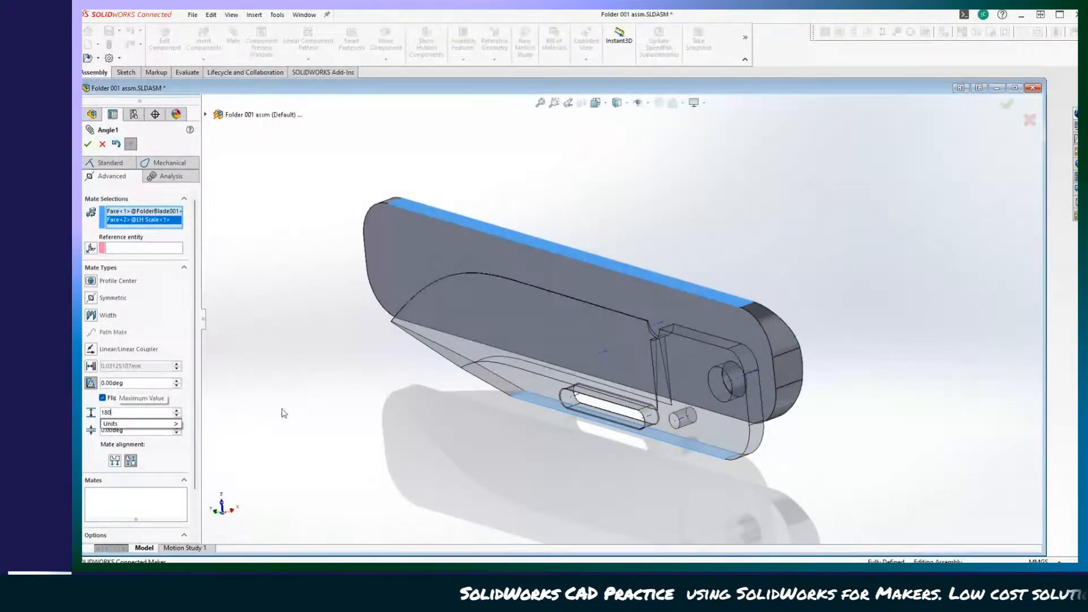
left_click(103, 398)
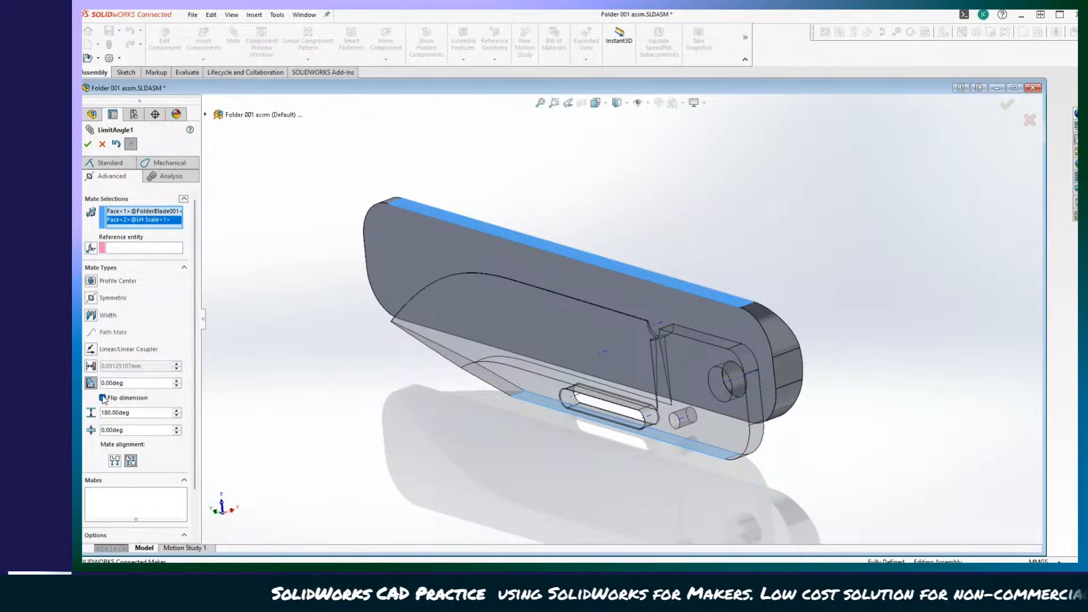
left_click(103, 398)
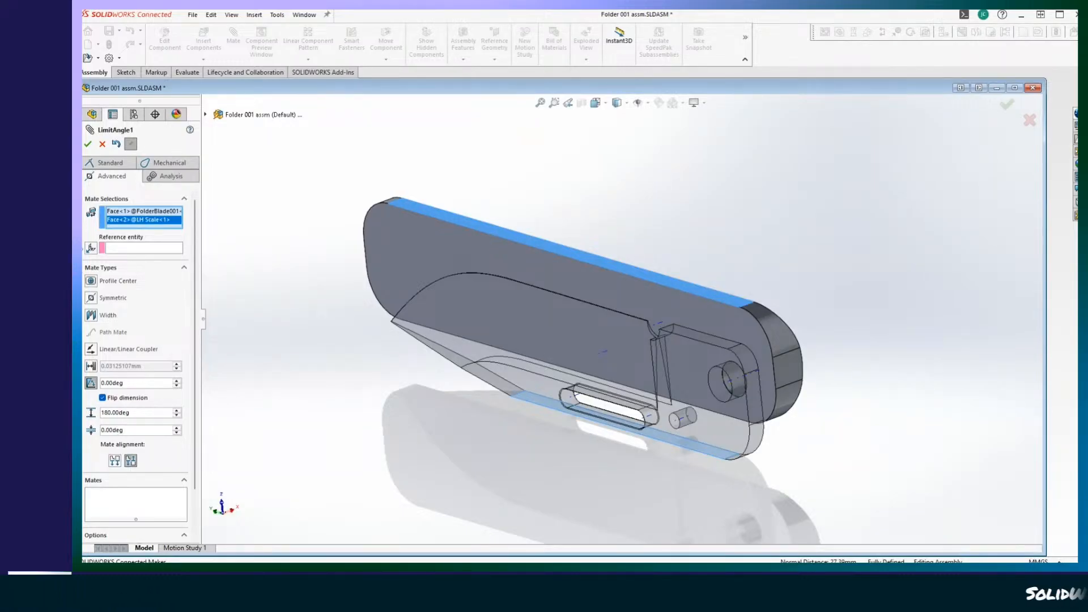
left_click(88, 145)
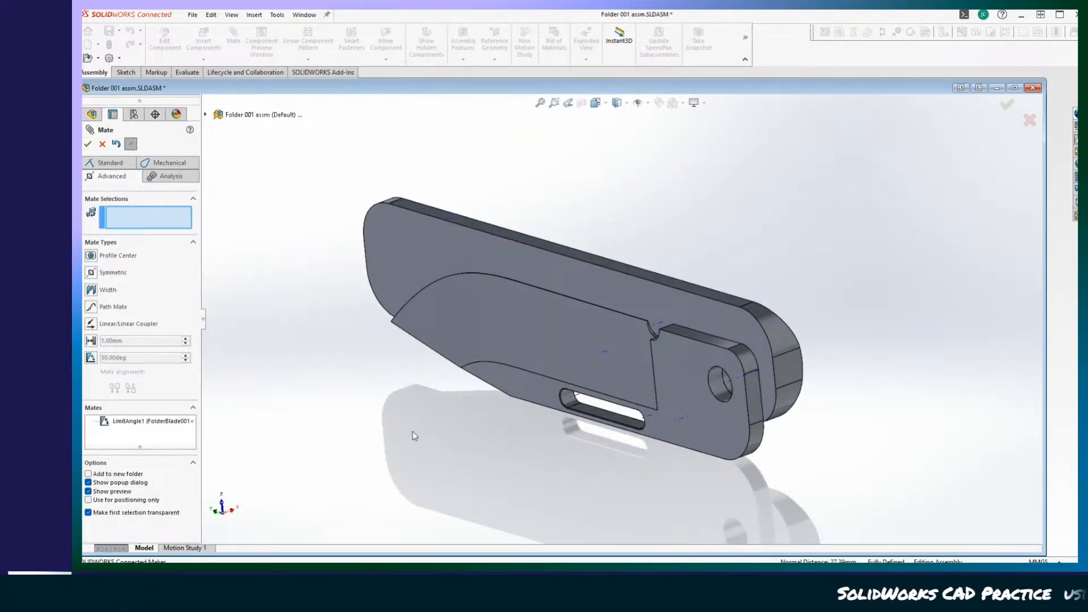
Try moving the folded blade, finish the Mate command, and swing the blade open to test the angle limits.
left_click_drag(479, 358, 327, 398)
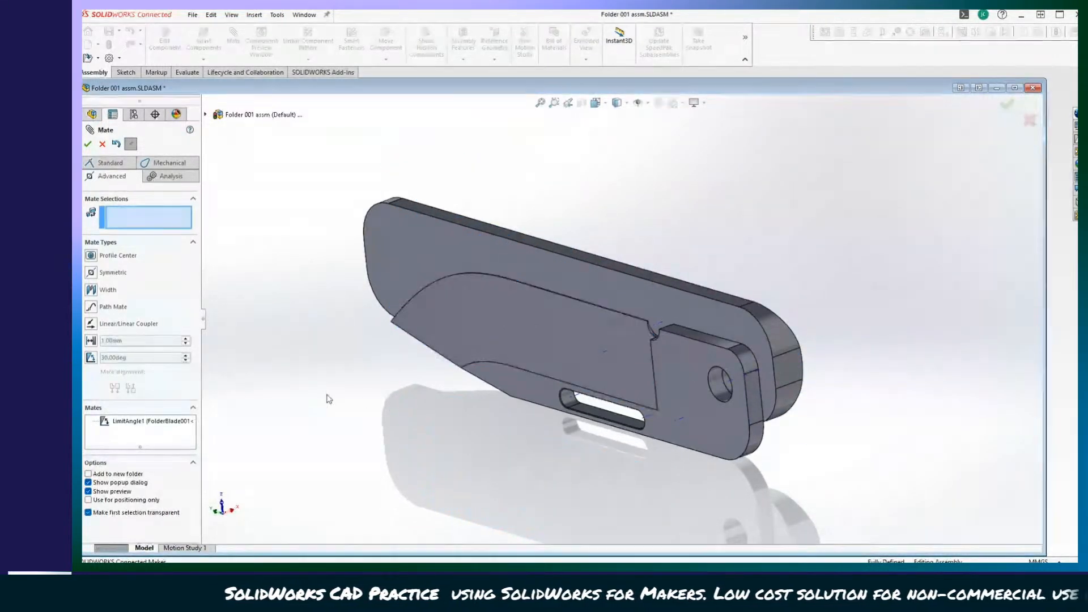
left_click(91, 359)
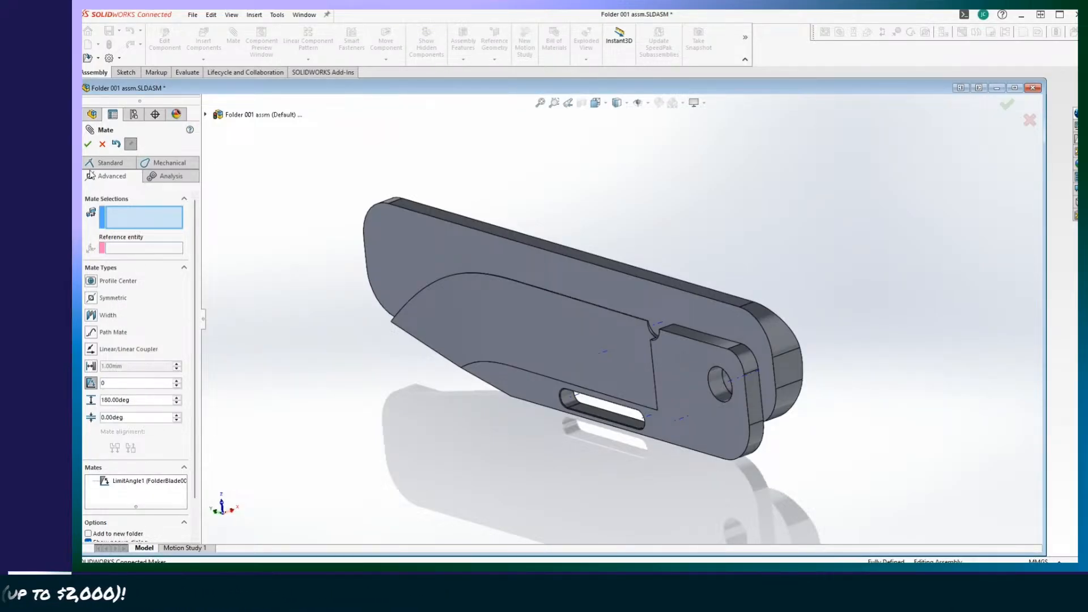
left_click(89, 144)
left_click_drag(542, 365, 889, 507)
left_click(332, 332)
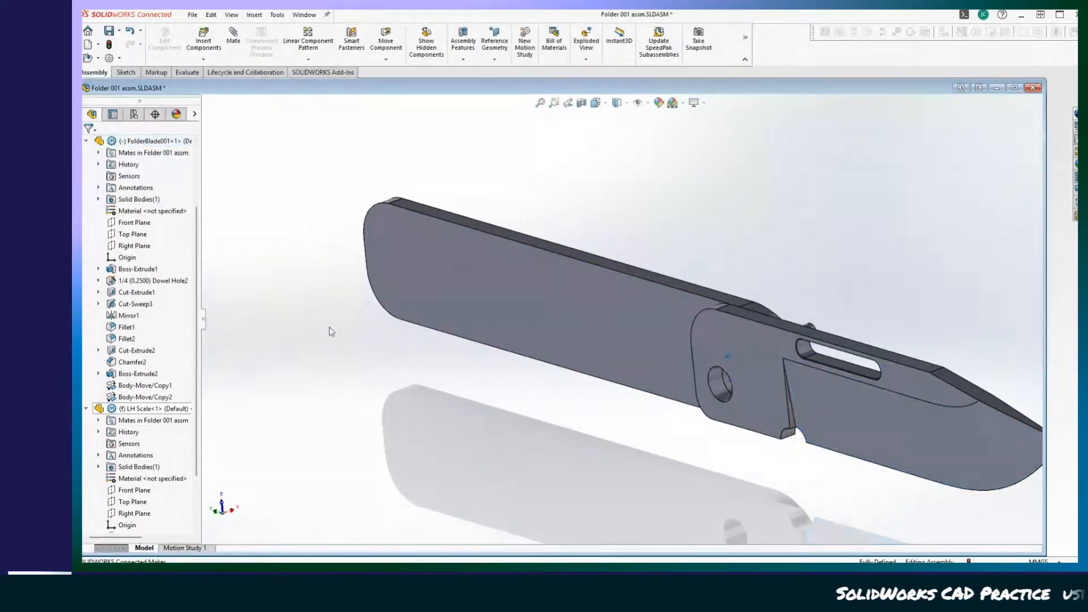
Edit the limit angle mate to turn off Flip dimension, accept it, and try swinging the open blade.
scroll(146, 453, "down", 2)
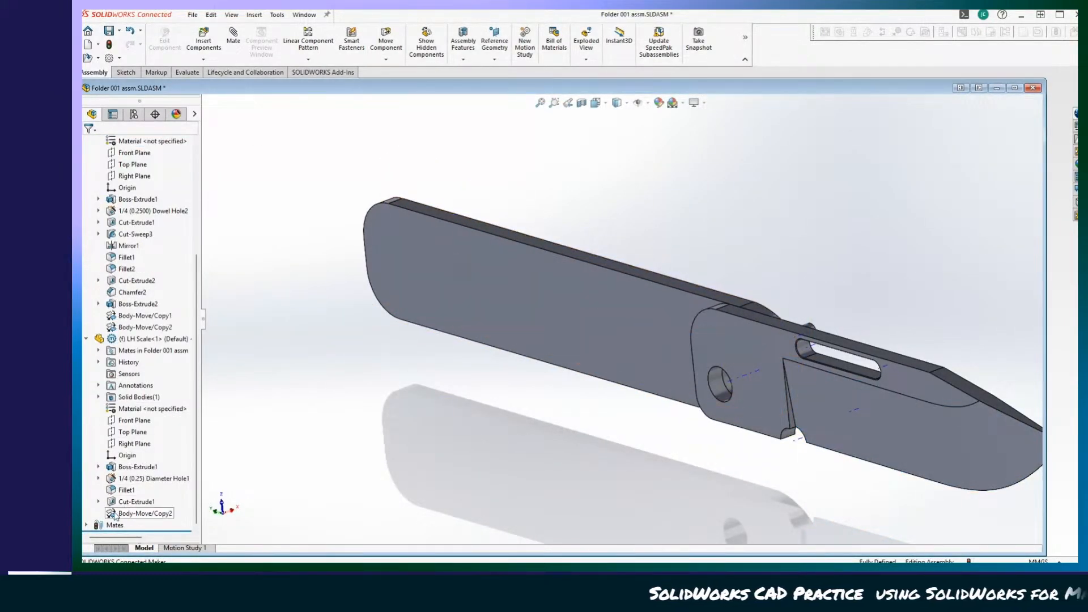
left_click(86, 526)
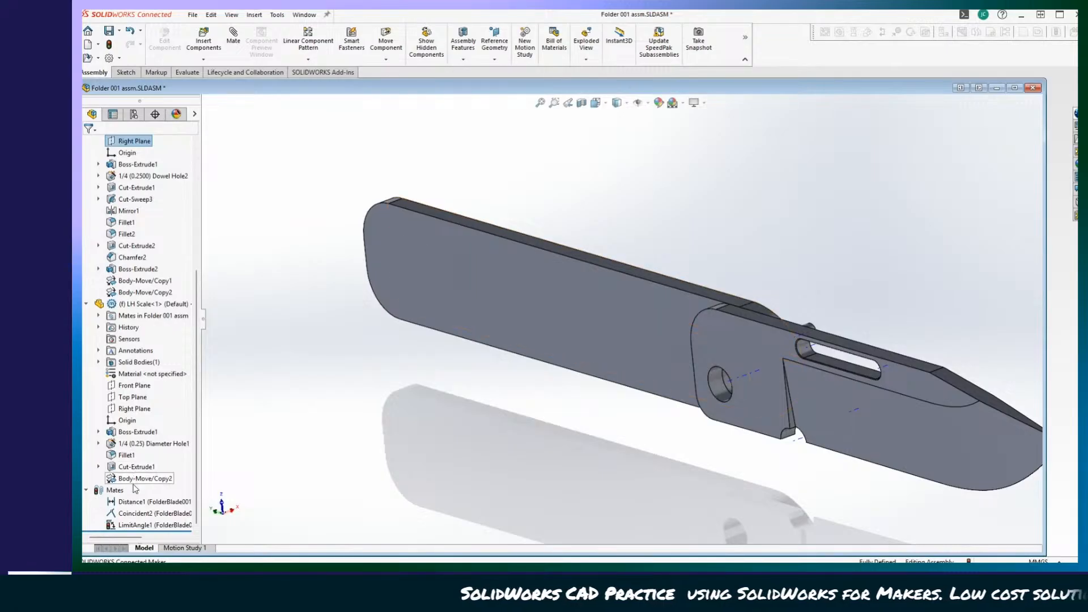
left_click(112, 526)
right_click(112, 526)
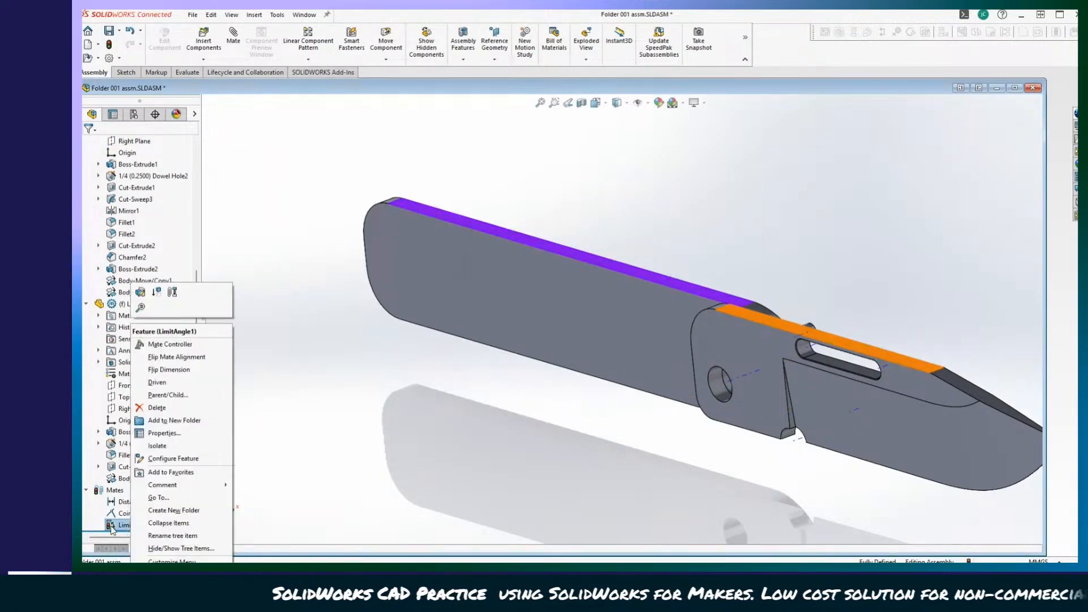
left_click(141, 292)
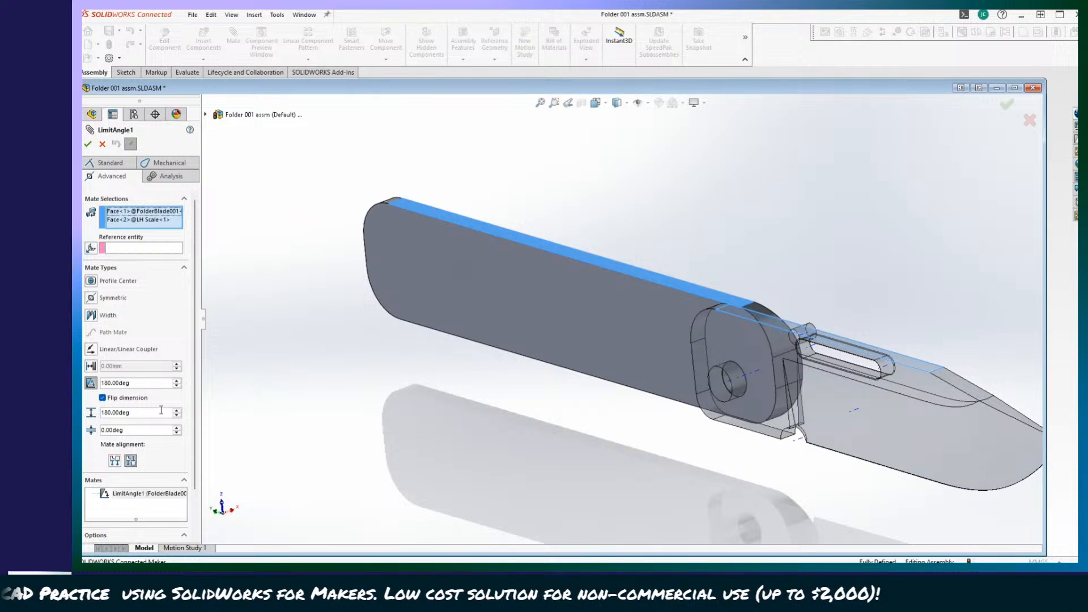
left_click(104, 398)
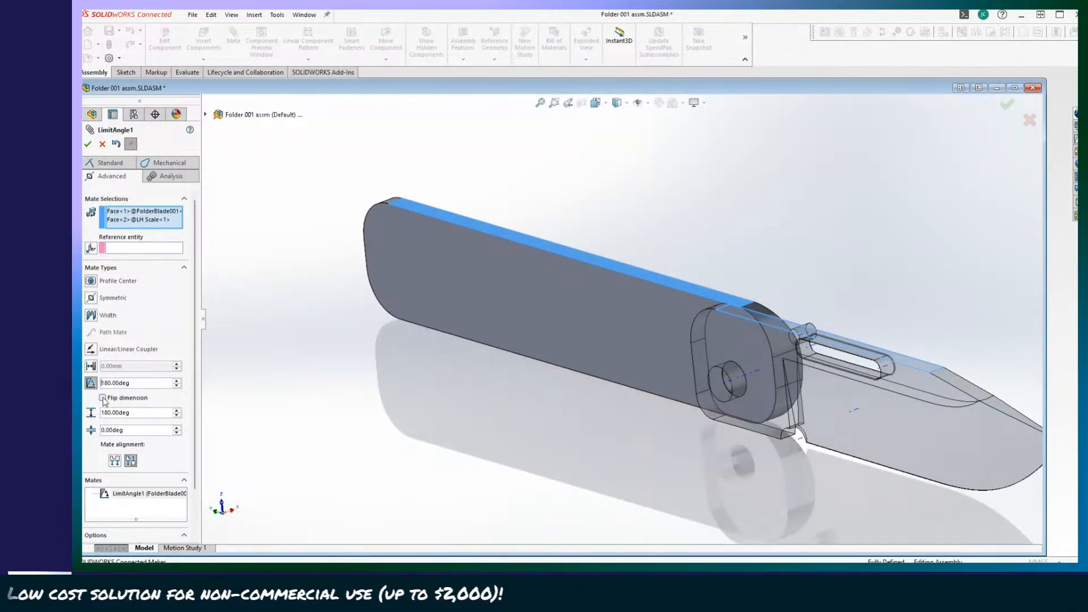
left_click(88, 144)
left_click_drag(866, 403, 837, 353)
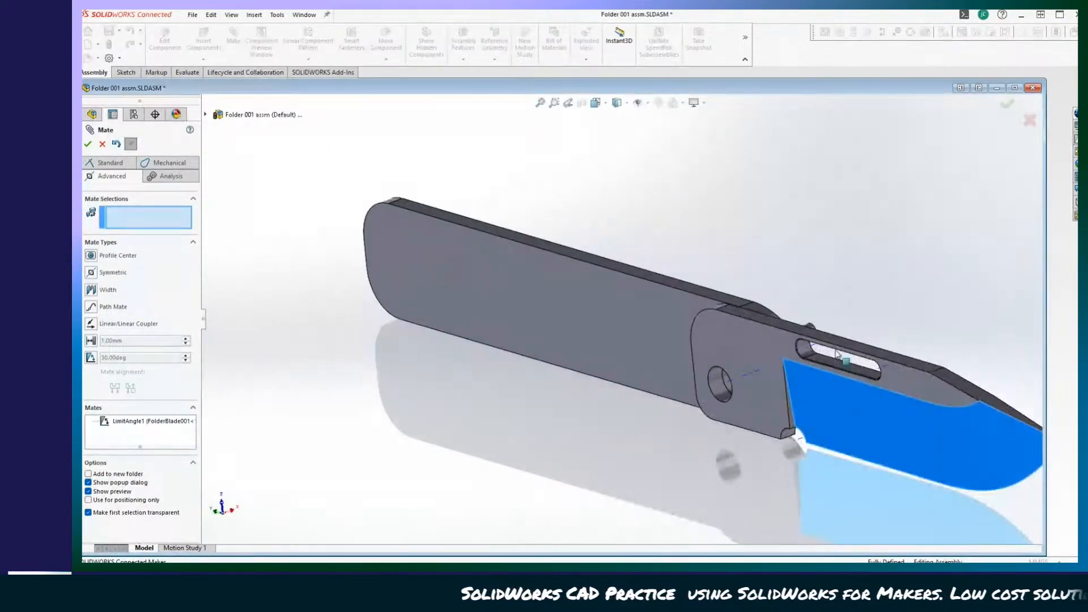
Swing the blade closed against the LH Scale and back open to test the limit angle mate.
scroll(839, 356, "up", 5)
middle_click_drag(834, 360, 710, 386)
scroll(740, 433, "down", 4)
middle_click_drag(741, 433, 927, 473)
left_click_drag(930, 333, 372, 315)
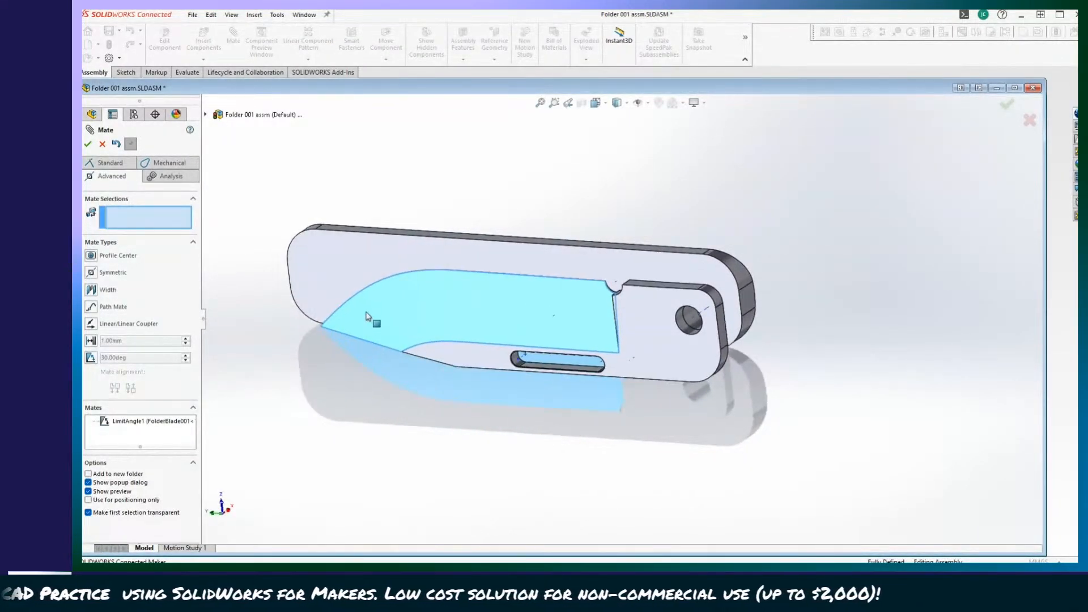
middle_click_drag(372, 315, 448, 354)
scroll(673, 437, "up", 3)
scroll(656, 377, "down", 2)
scroll(567, 396, "down", 3)
scroll(458, 360, "up", 3)
left_click_drag(448, 353, 839, 338)
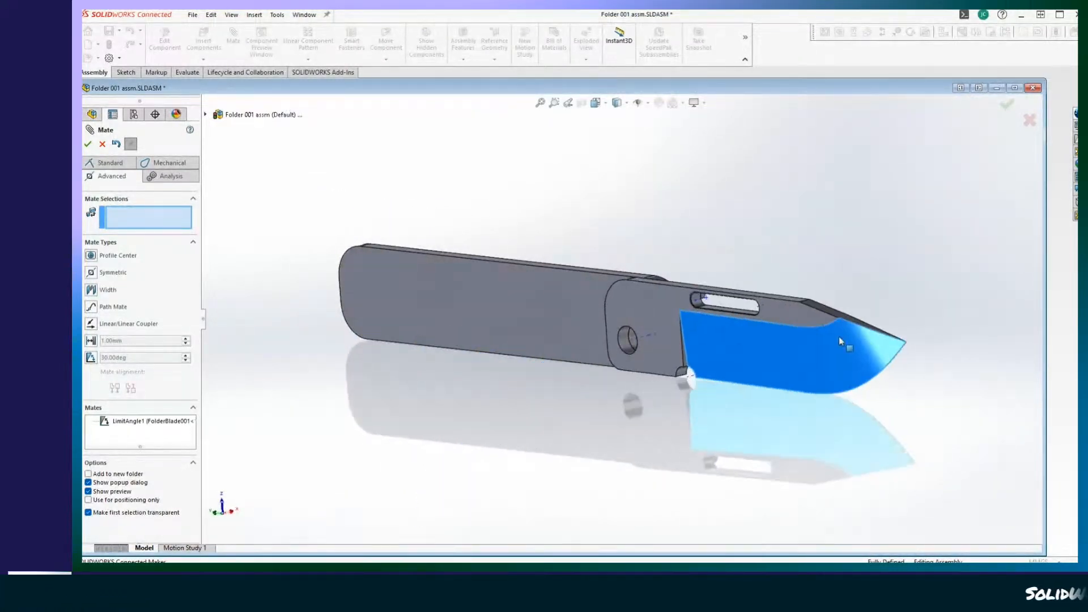
Examine the open blade's alignment with the LH Scale around the pivot from both sides.
middle_click_drag(259, 444, 311, 457)
left_click_drag(814, 368, 760, 409)
middle_click_drag(760, 410, 468, 329)
left_click_drag(439, 293, 397, 266)
middle_click_drag(397, 267, 619, 542)
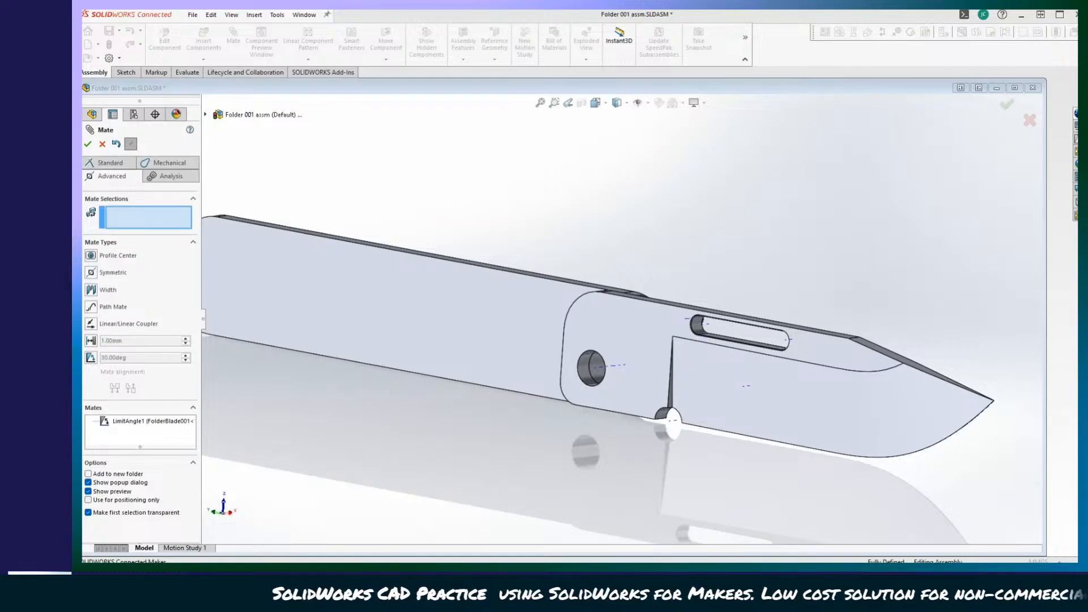
left_click(593, 197)
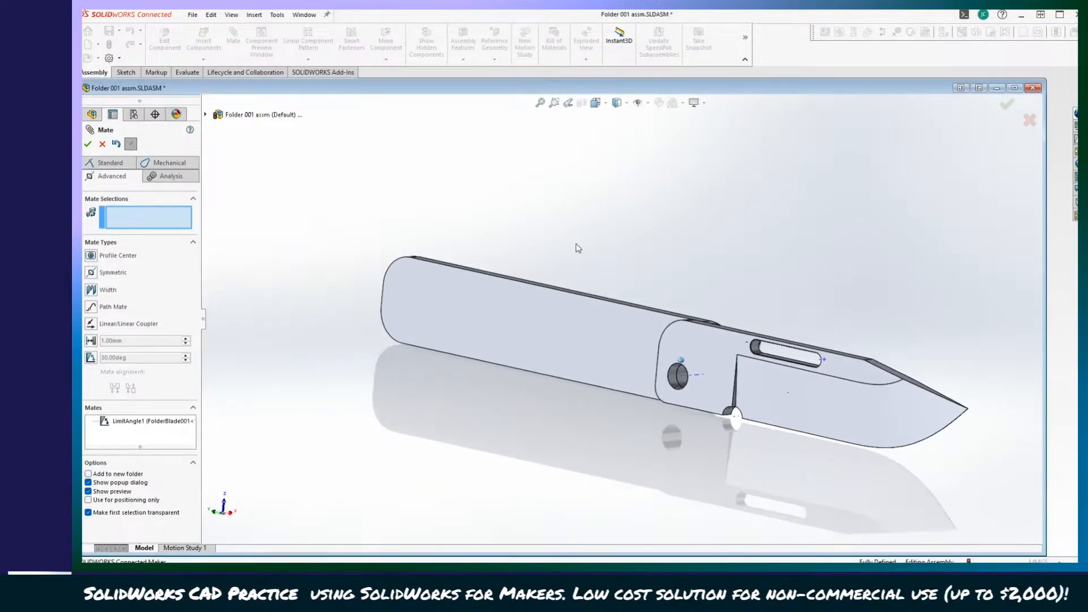
middle_click_drag(576, 243, 882, 427)
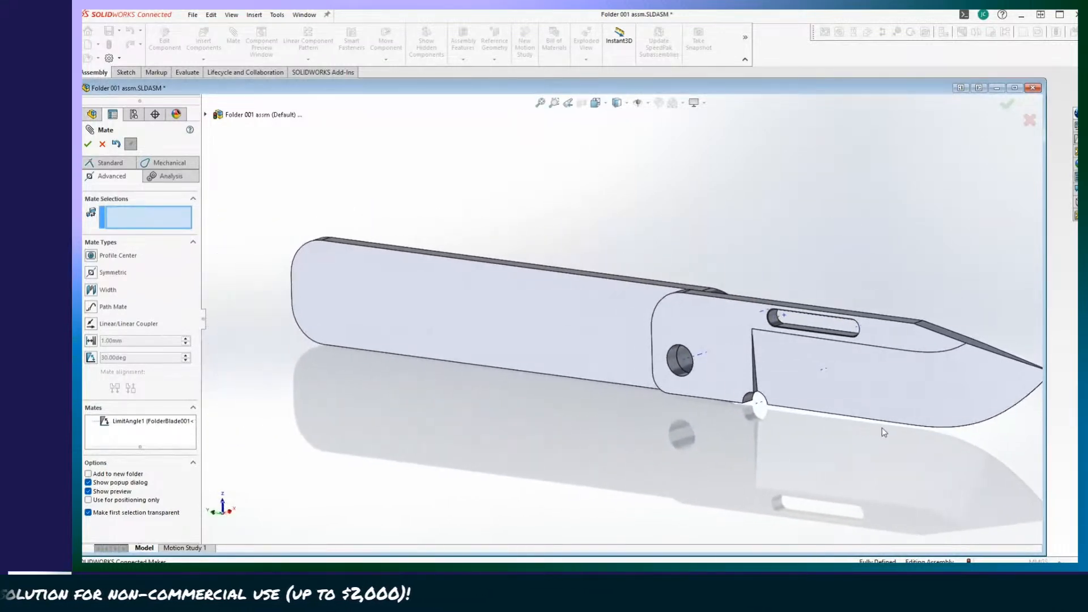
left_click(912, 374)
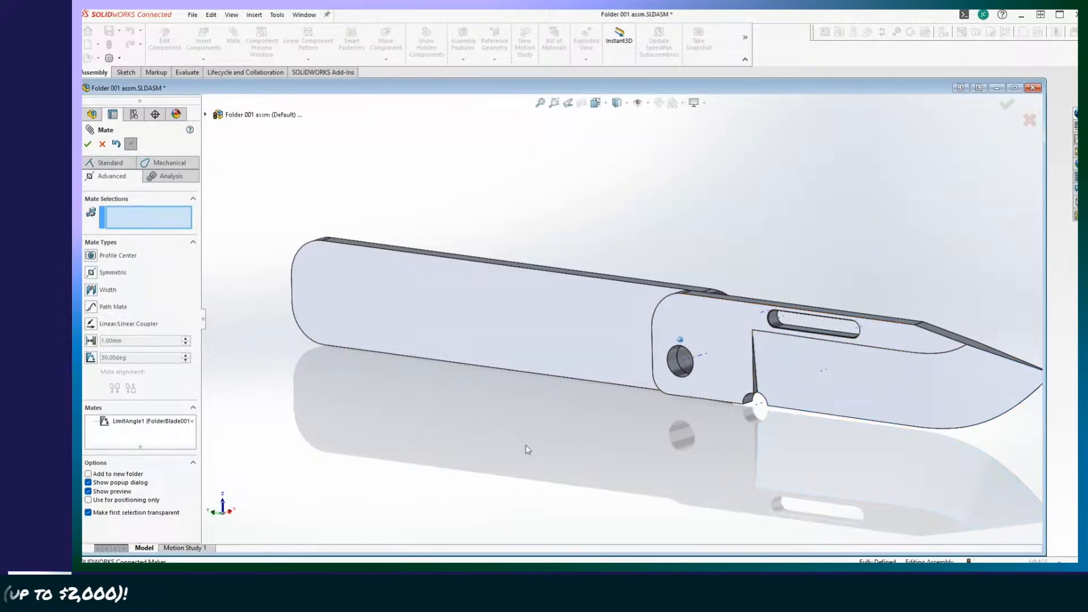
middle_click_drag(526, 446, 544, 447)
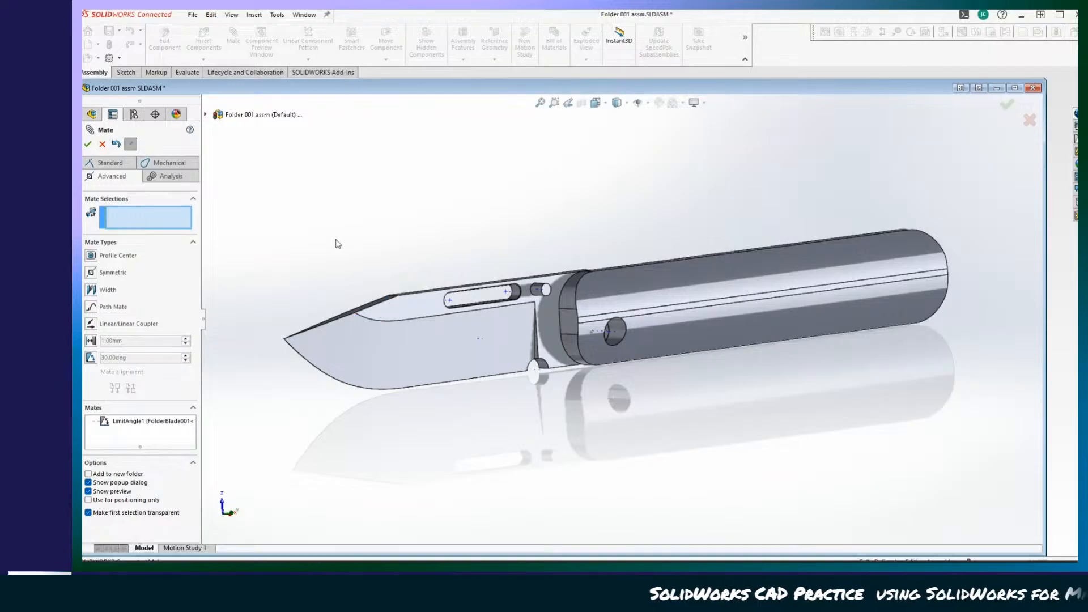
Close the Mate command, fold the blade against the LH Scale, and swing it fully open again.
left_click(103, 143)
middle_click_drag(470, 438, 723, 471)
left_click_drag(868, 325, 343, 254)
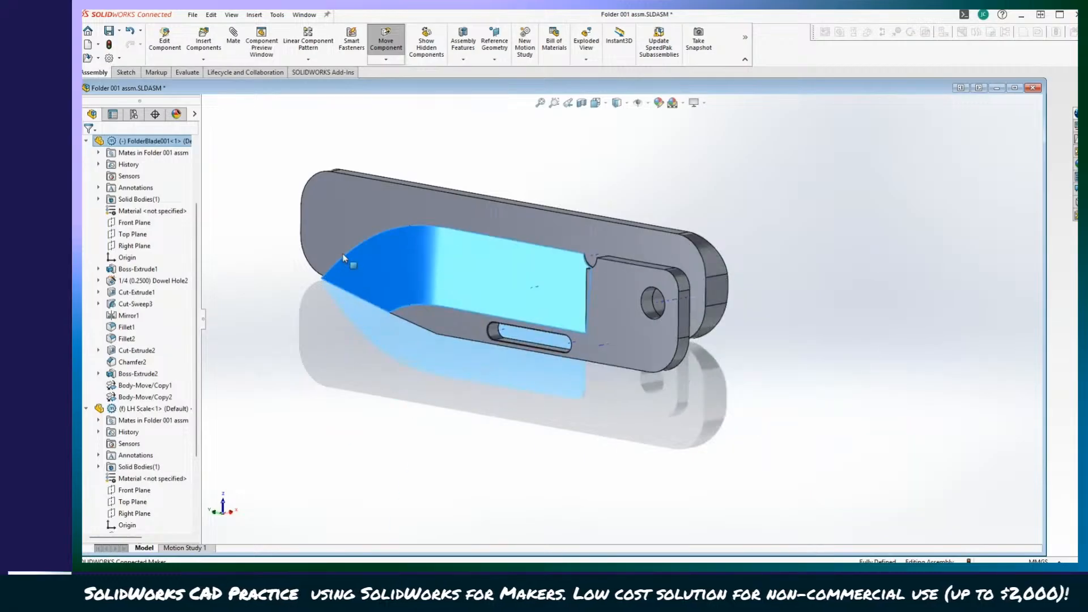
middle_click_drag(343, 253, 525, 437)
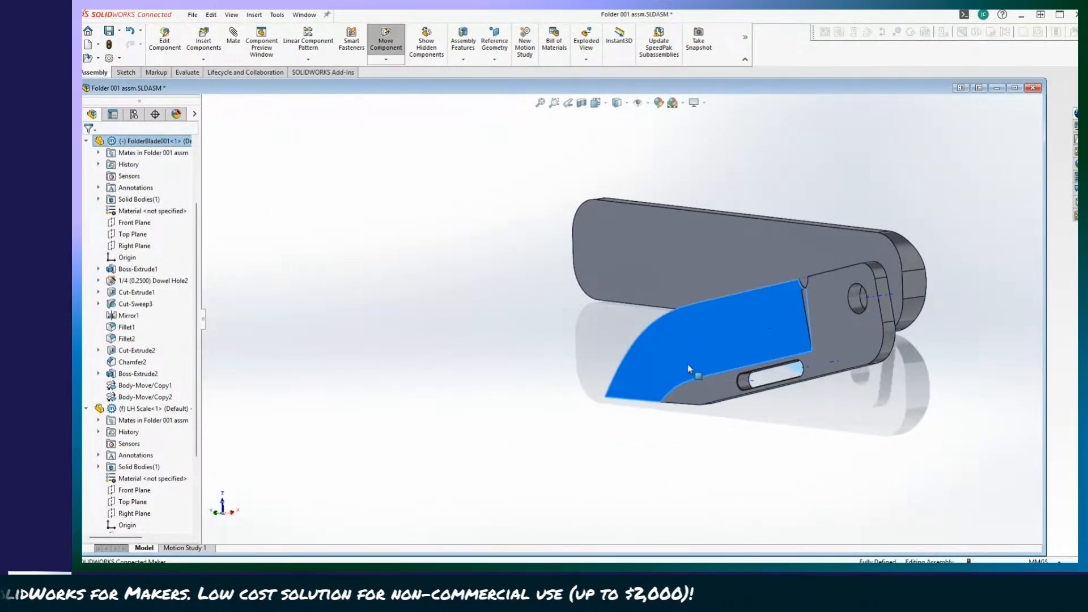
left_click_drag(688, 365, 973, 282)
mouse_move(616, 378)
middle_mouse_down()
mouse_move(414, 491)
mouse_move(313, 433)
middle_mouse_up()
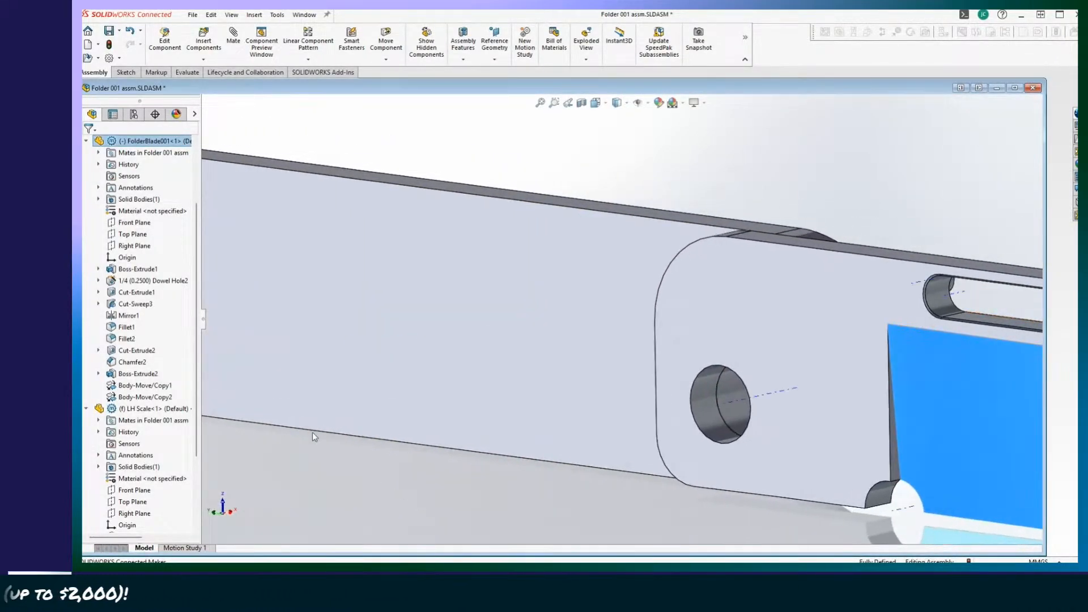
Edit the FolderBlade001 component in place and open Sketch4 of its 1/4 (0.2500) Dowel Hole2.
scroll(107, 313, "up", 2)
scroll(128, 247, "up", 1)
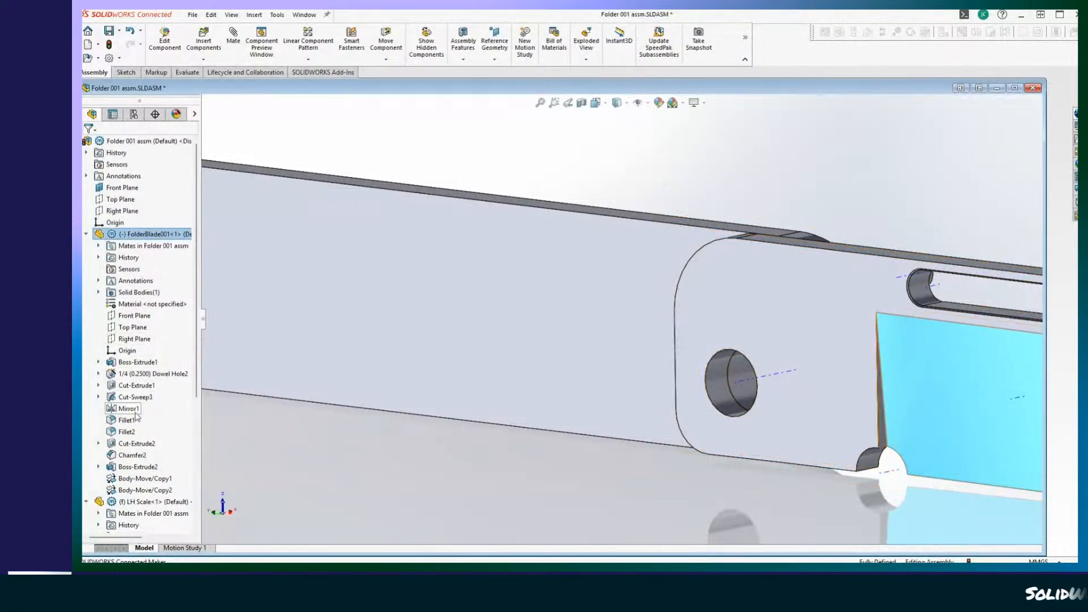
right_click(147, 234)
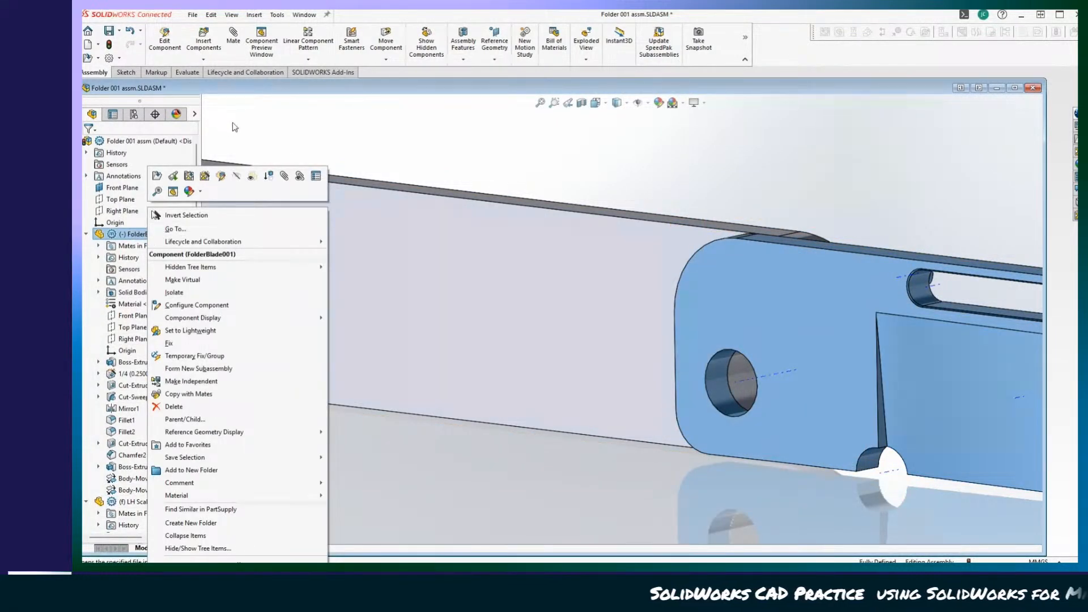
left_click(165, 43)
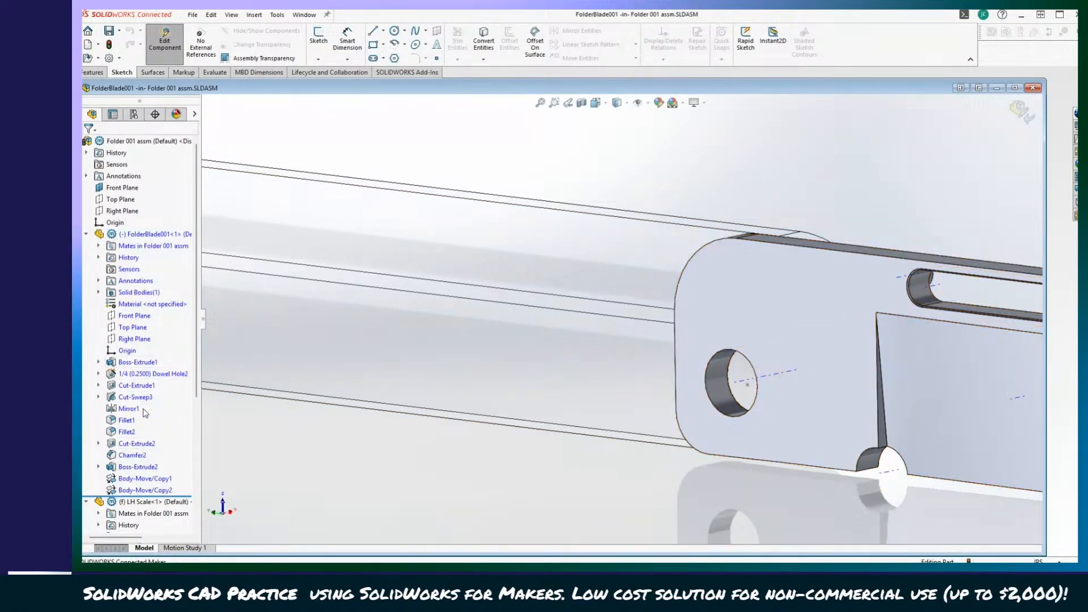
scroll(152, 431, "down", 2)
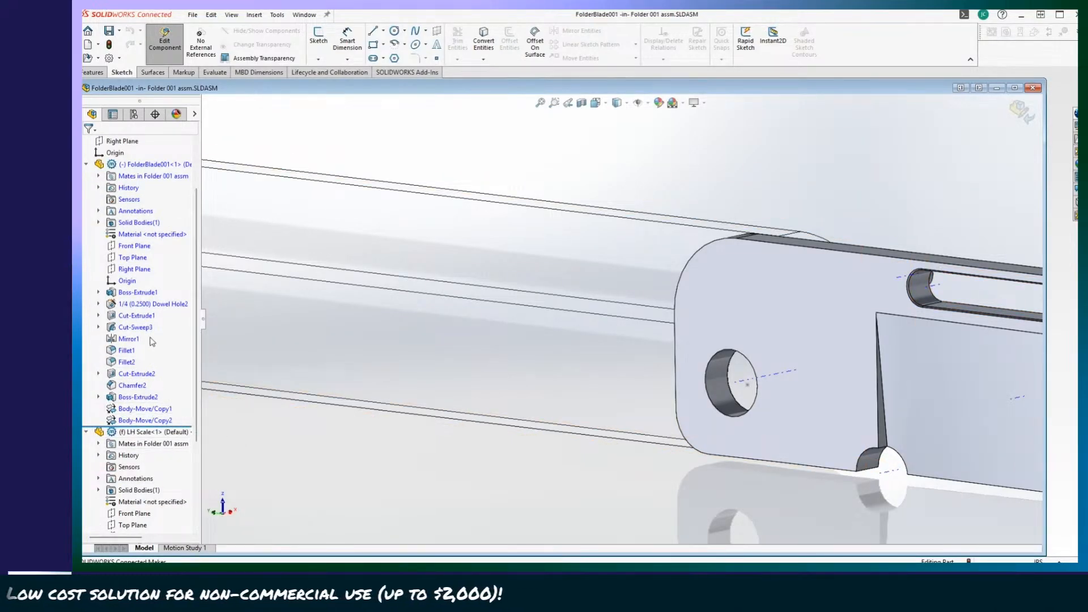
left_click(139, 304)
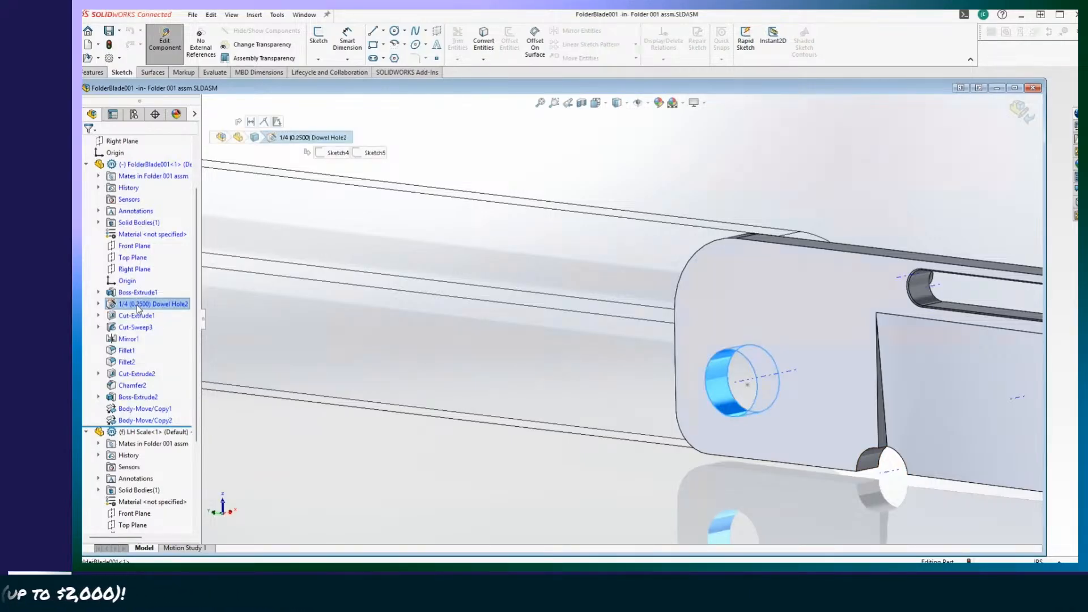
right_click(138, 308)
left_click(99, 305)
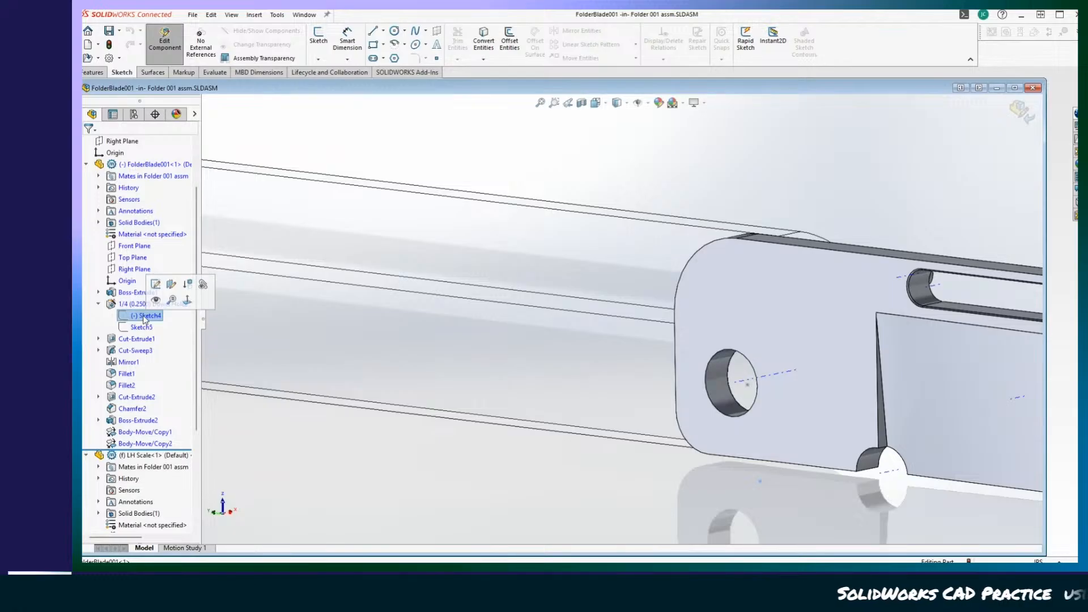
left_click(155, 285)
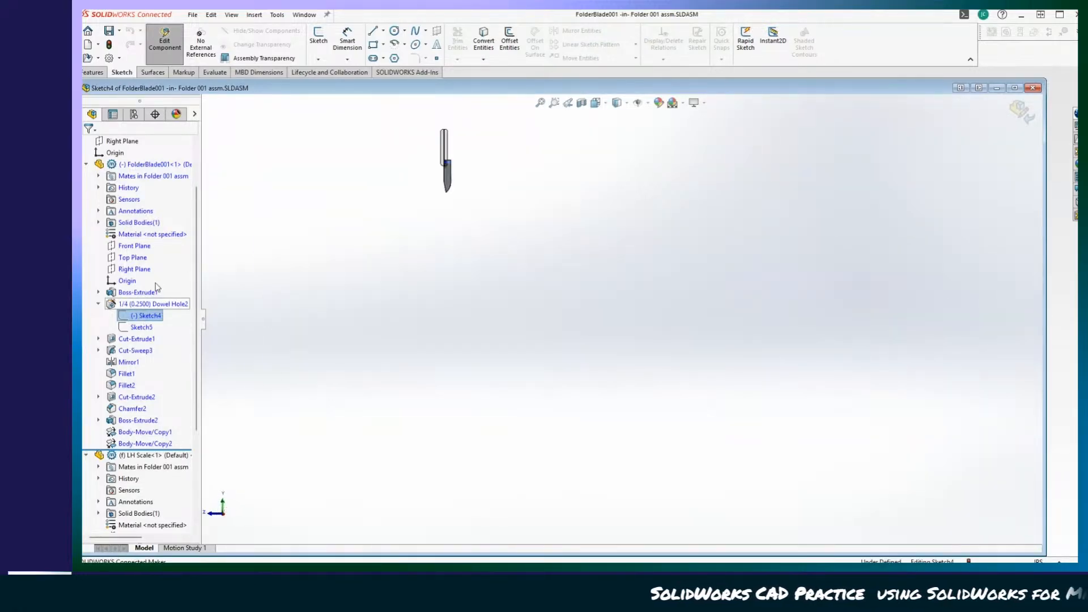
Examine the pivot hole's position in Sketch4 against the LH Scale's hole, and exit the sketch.
scroll(157, 287, "down", 5)
scroll(483, 223, "down", 8)
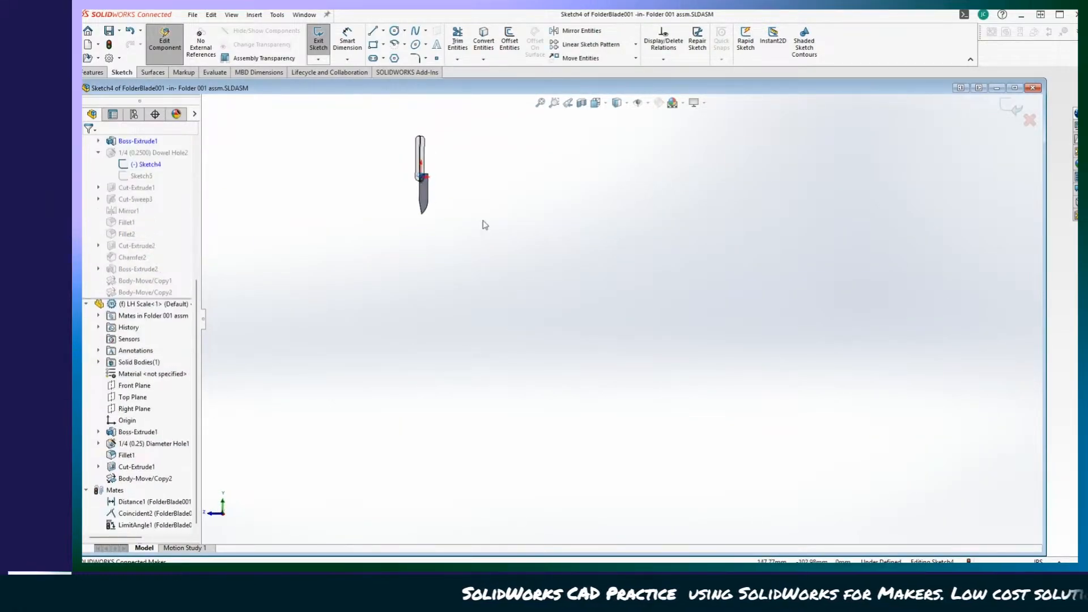
scroll(666, 433, "down", 10)
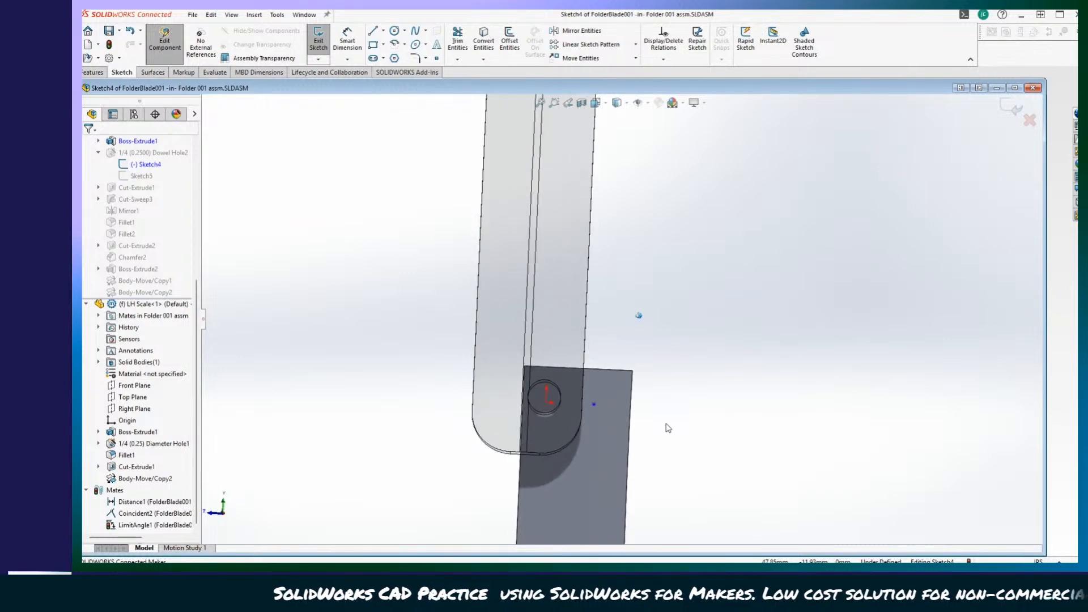
scroll(750, 412, "up", 8)
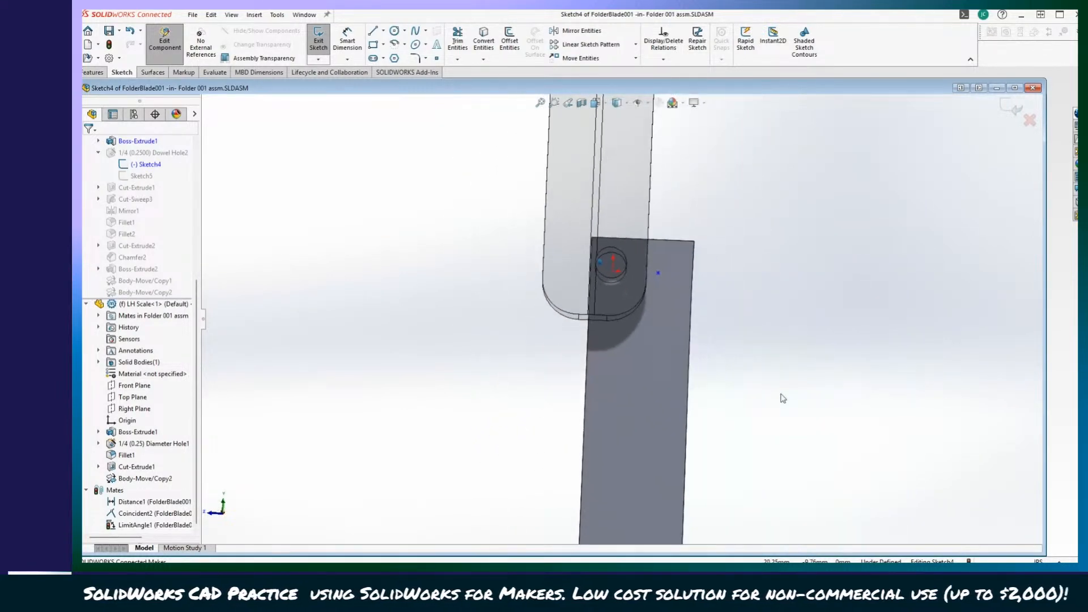
scroll(783, 398, "down", 5)
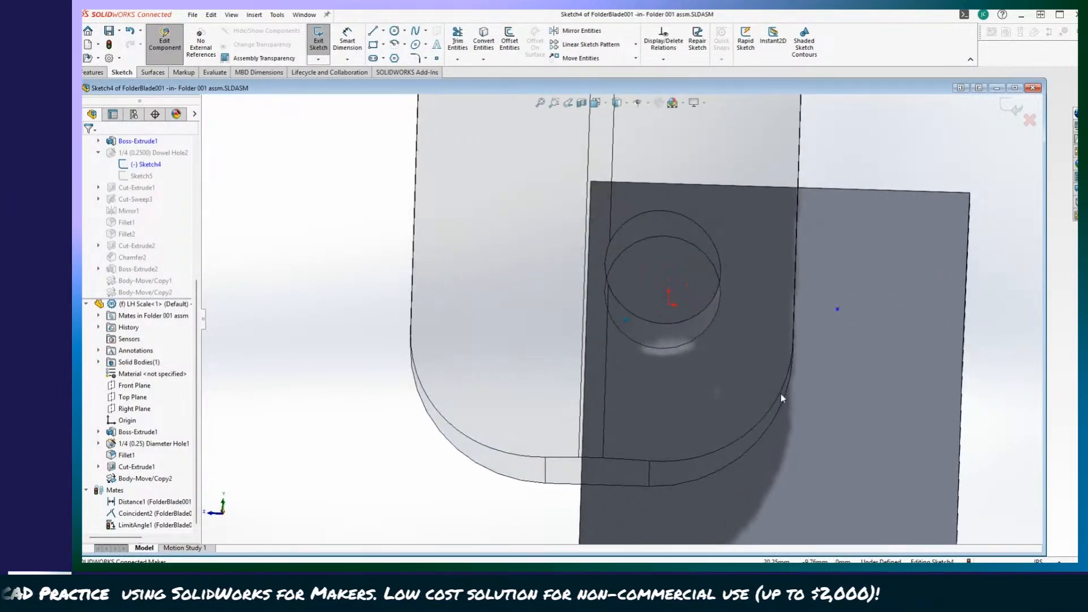
key("ctrl+8")
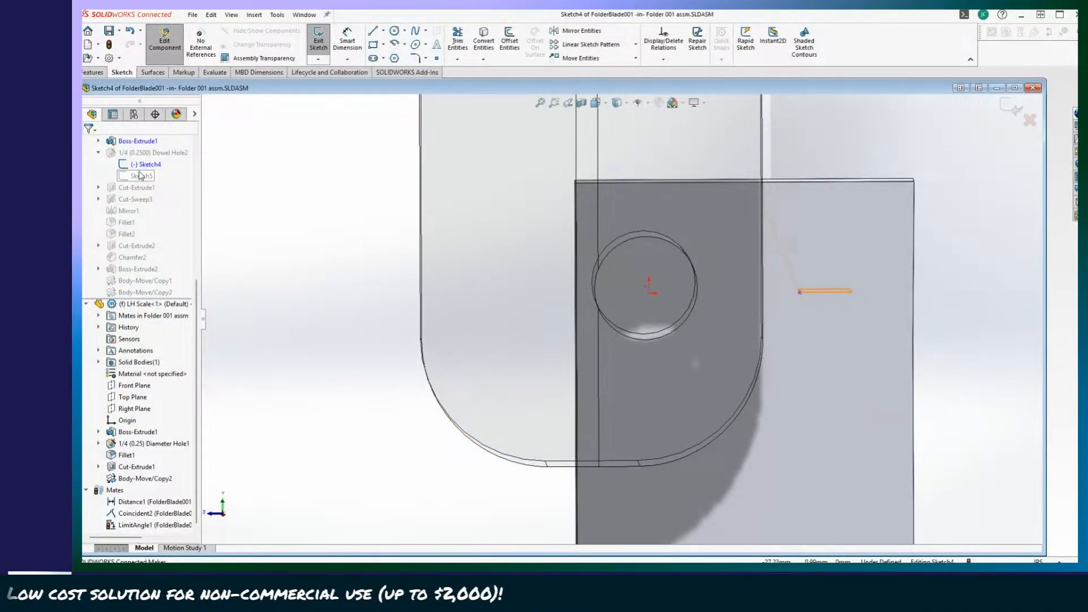
left_click(326, 49)
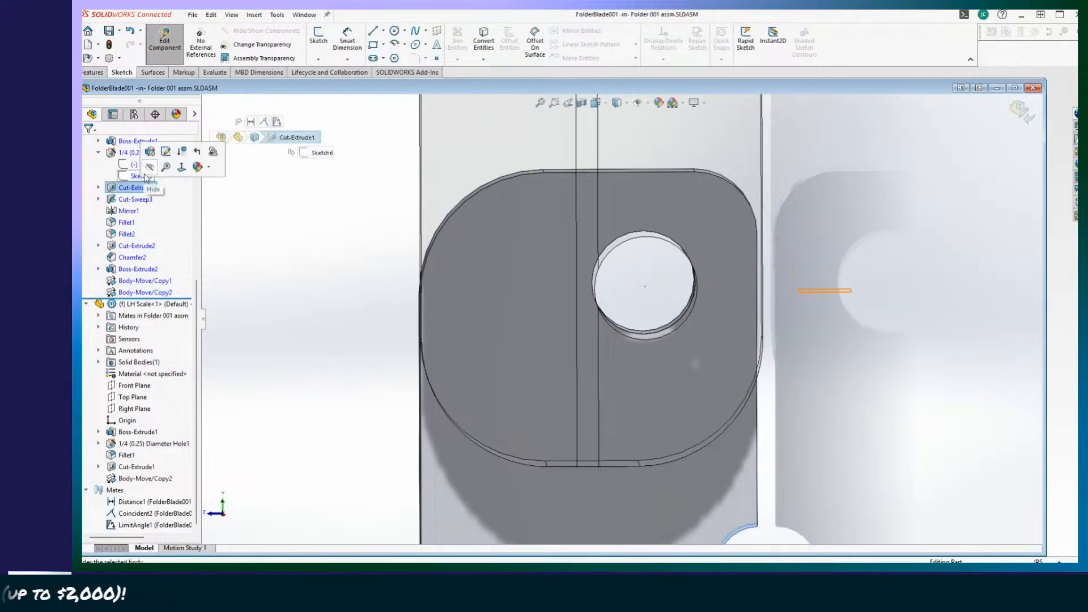
Hide the blade body through its Cut-Extrude1 feature, and review Sketch5 of the 1/4 (0.2500) Dowel Hole2.
left_click(149, 168)
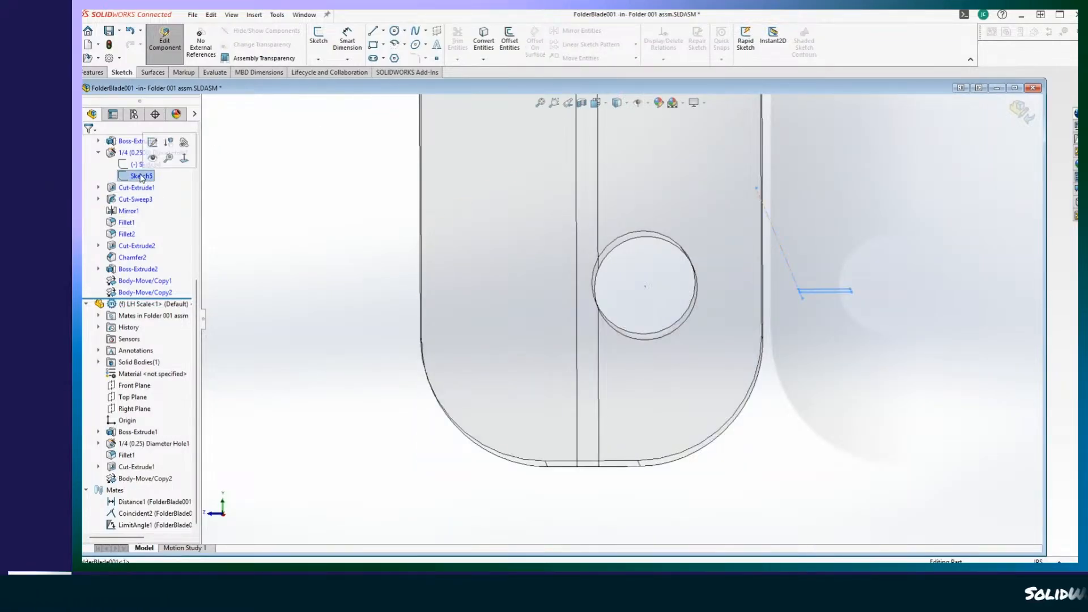
right_click(141, 177)
left_click(152, 142)
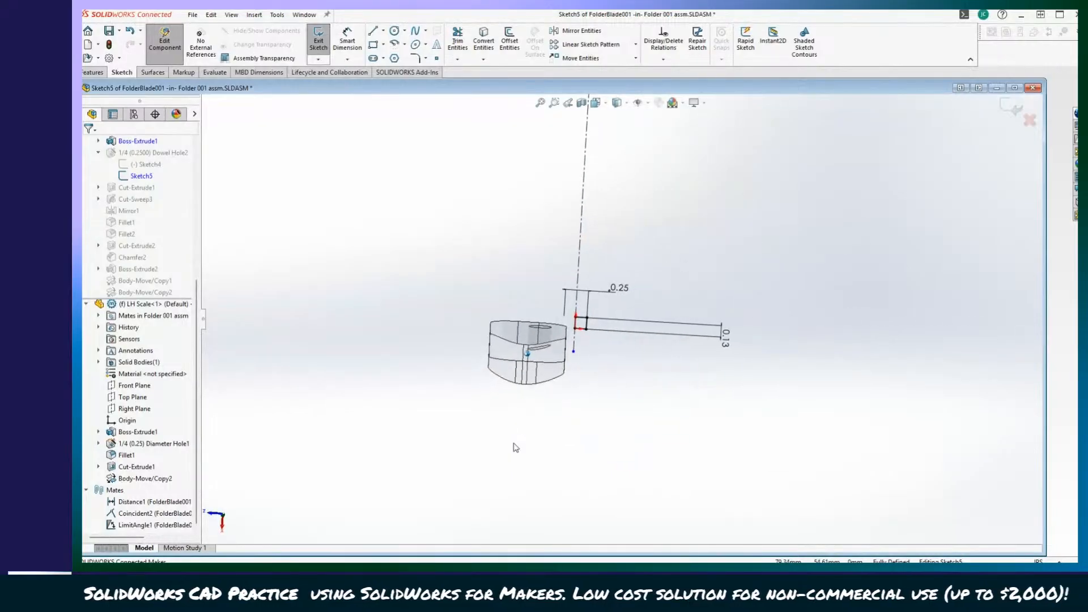
middle_click_drag(513, 447, 515, 448)
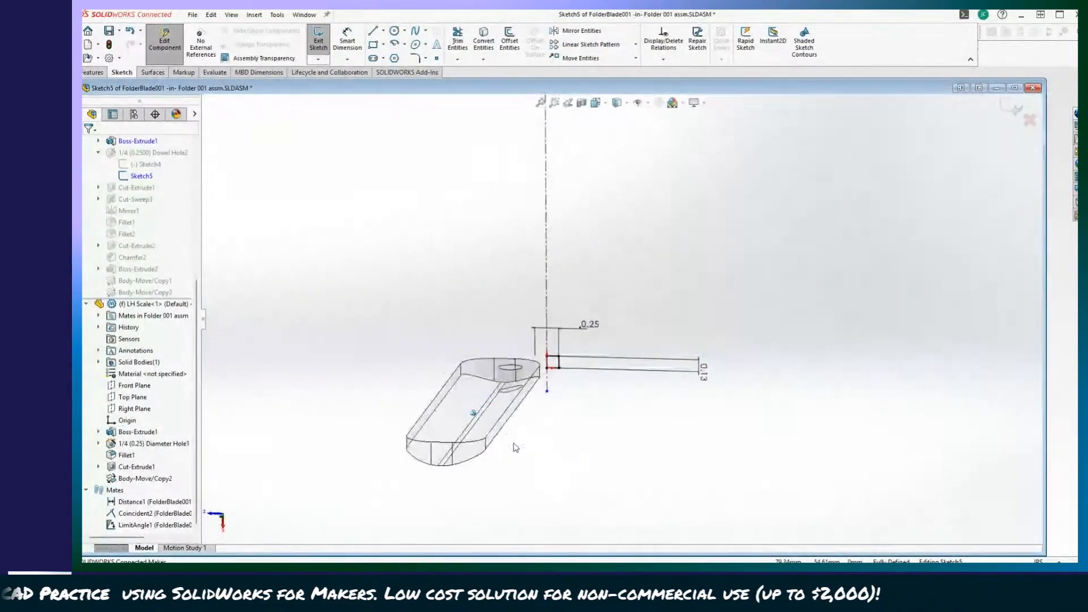
scroll(515, 447, "up", 3)
middle_click_drag(241, 181, 227, 197)
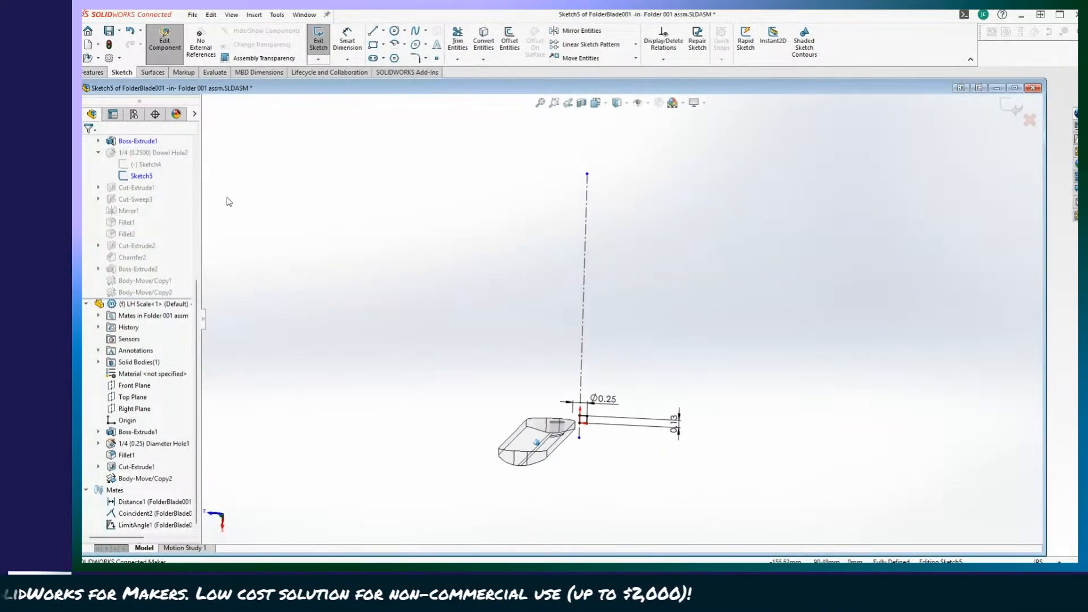
left_click(319, 44)
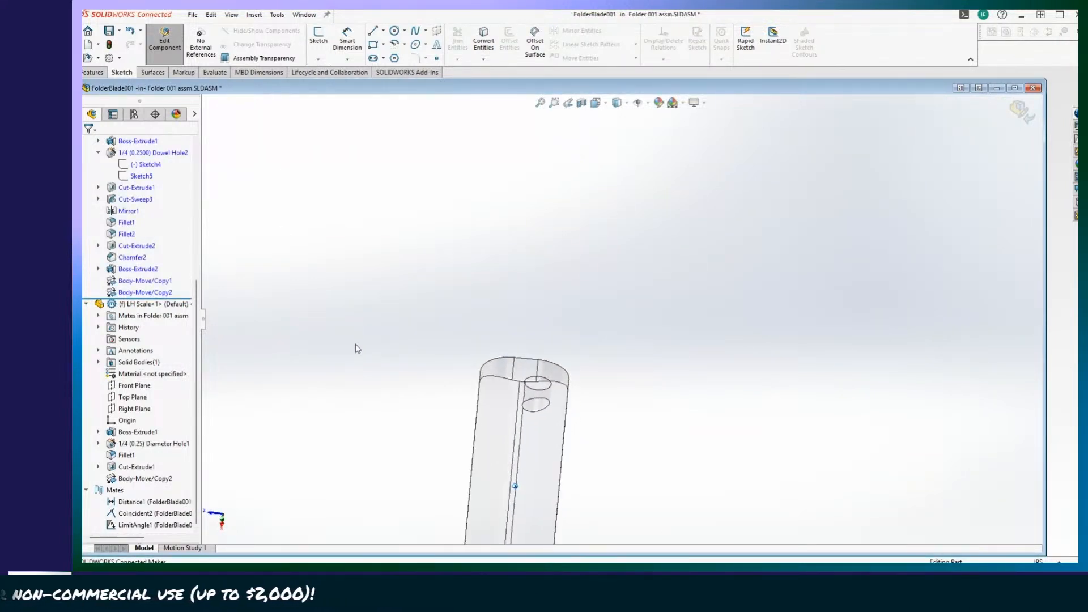
Leave in-place editing of FolderBlade001 and return to the assembly.
scroll(356, 349, "up", 3)
middle_click_drag(358, 349, 244, 349)
scroll(108, 165, "up", 1)
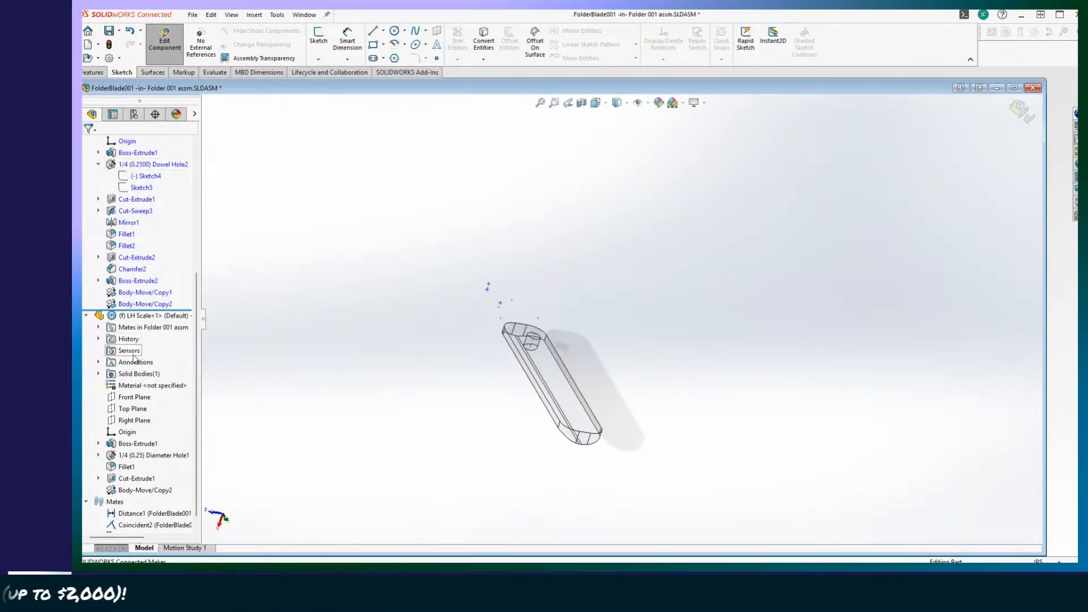
scroll(134, 357, "up", 6)
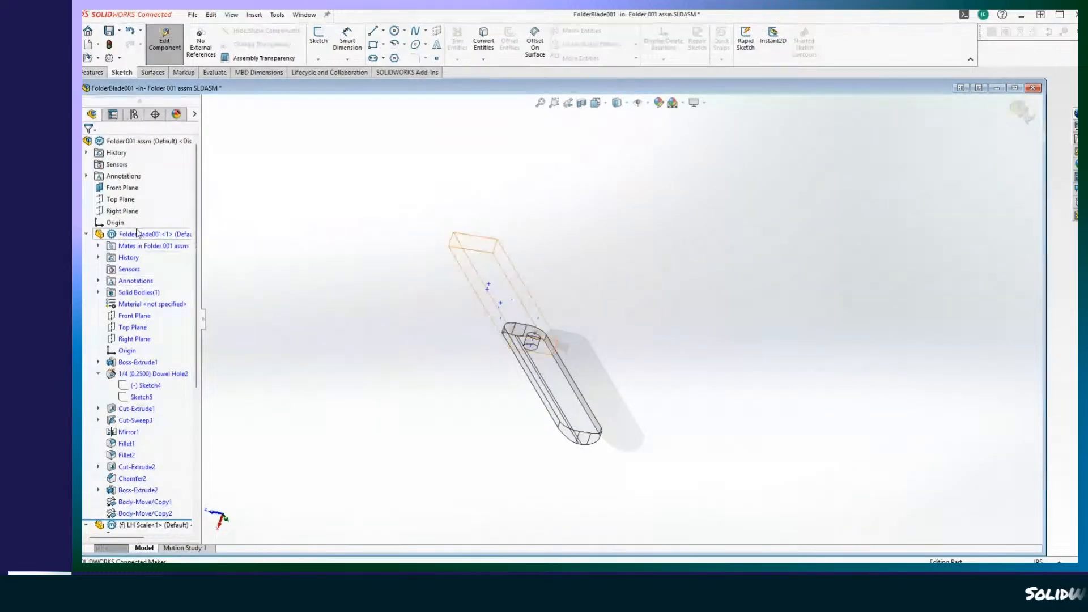
left_click(137, 234)
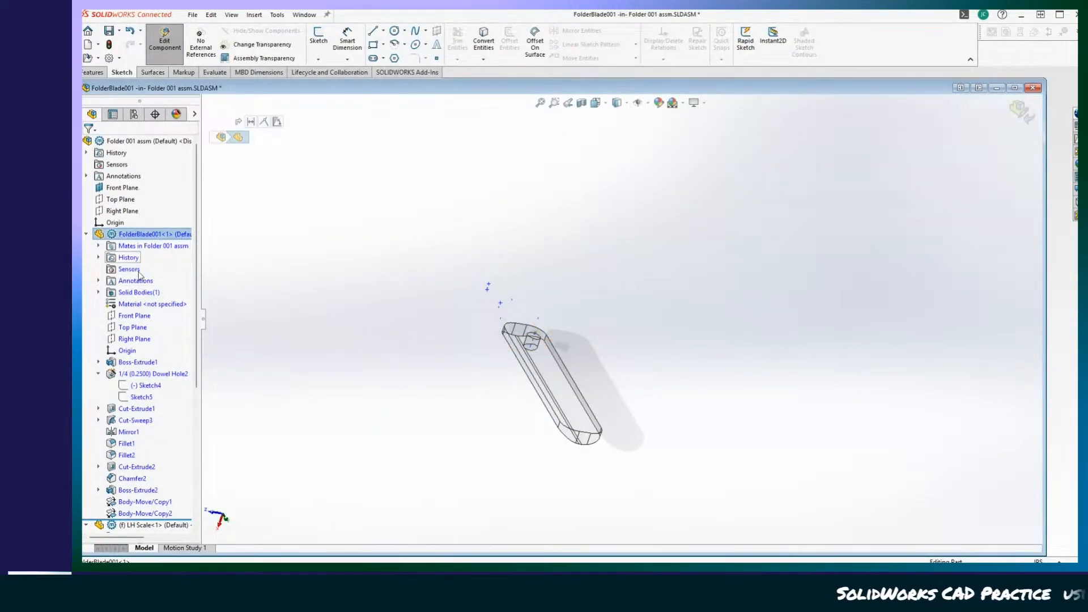
scroll(142, 341, "down", 5)
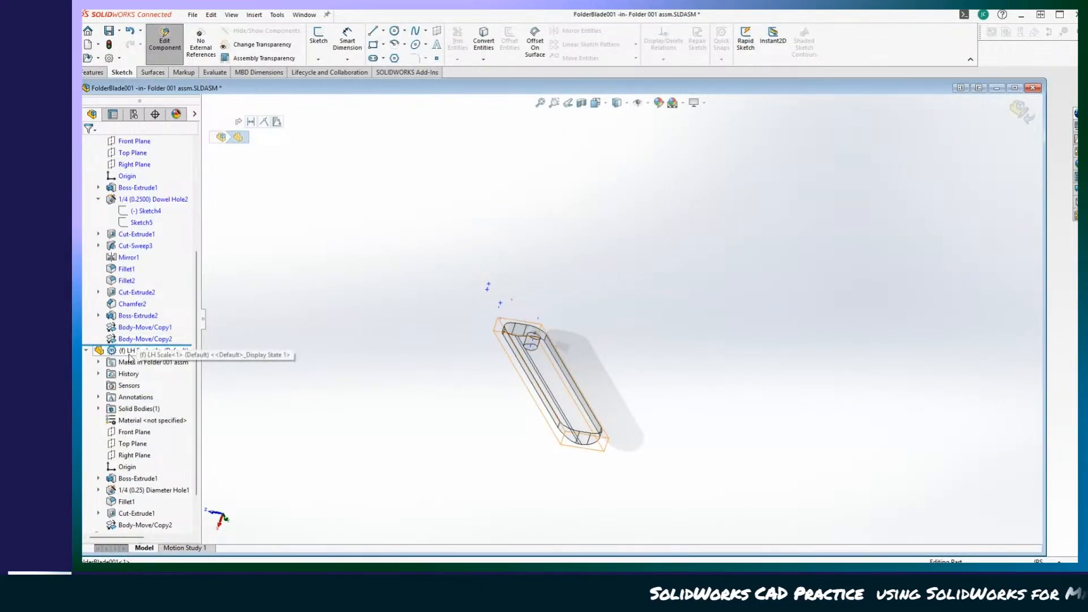
left_click(129, 354)
left_click(174, 55)
middle_click_drag(378, 348, 321, 313)
right_click(363, 302)
left_click(393, 308)
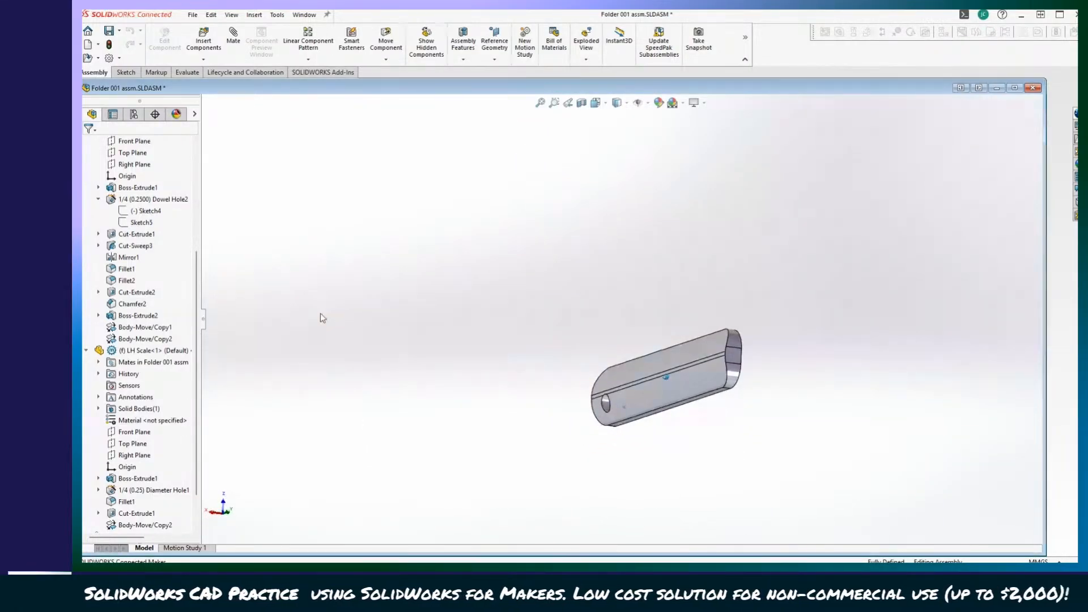
Try to bring the blade body back by hiding and showing the FolderBlade001 component, and fit the assembly in view.
scroll(156, 302, "up", 5)
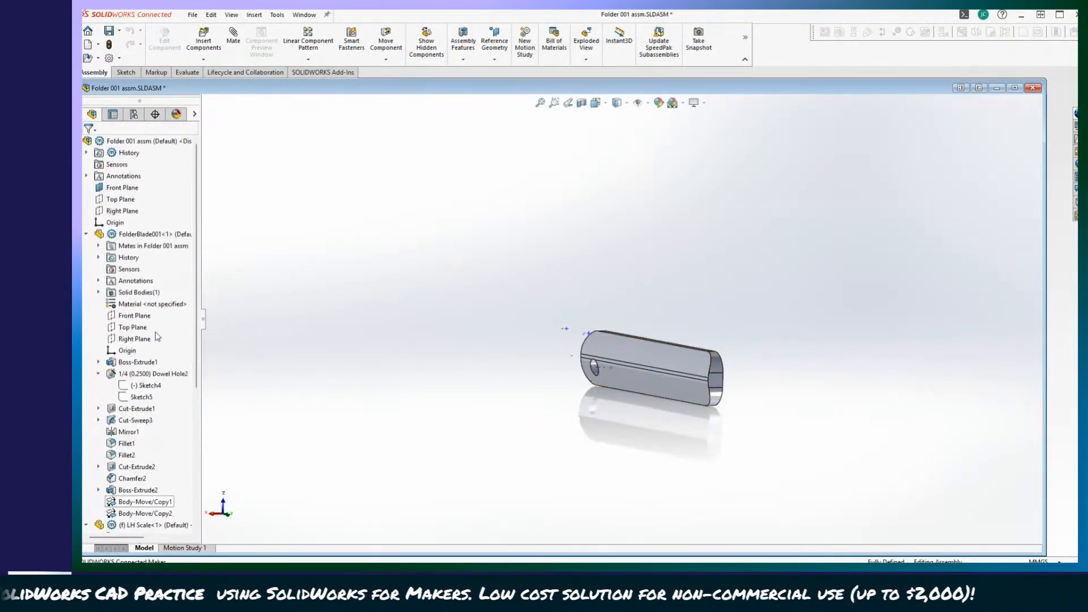
right_click(141, 238)
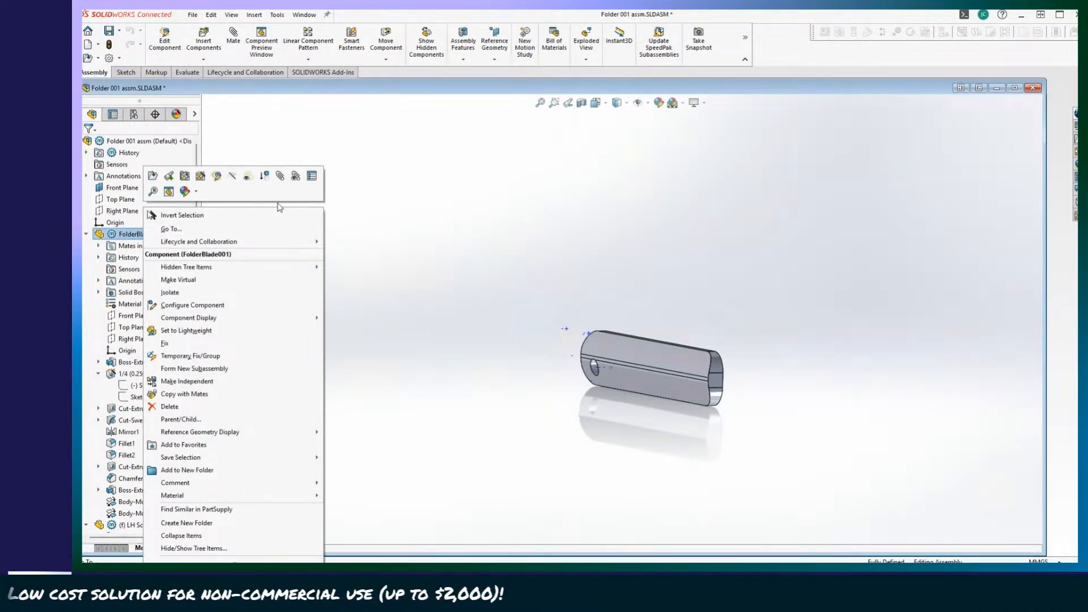
left_click(233, 176)
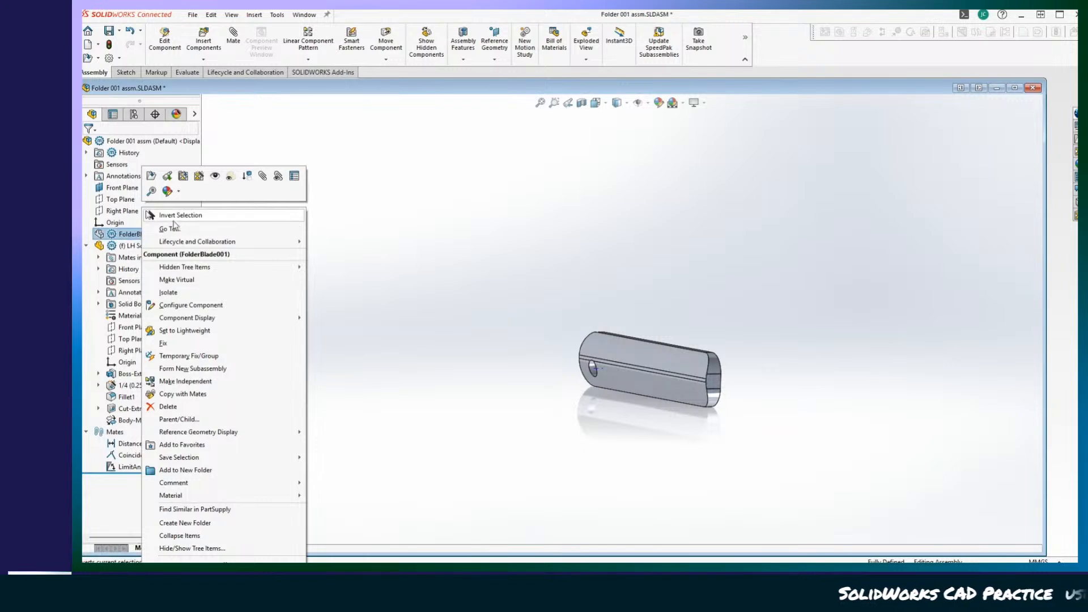
left_click(215, 176)
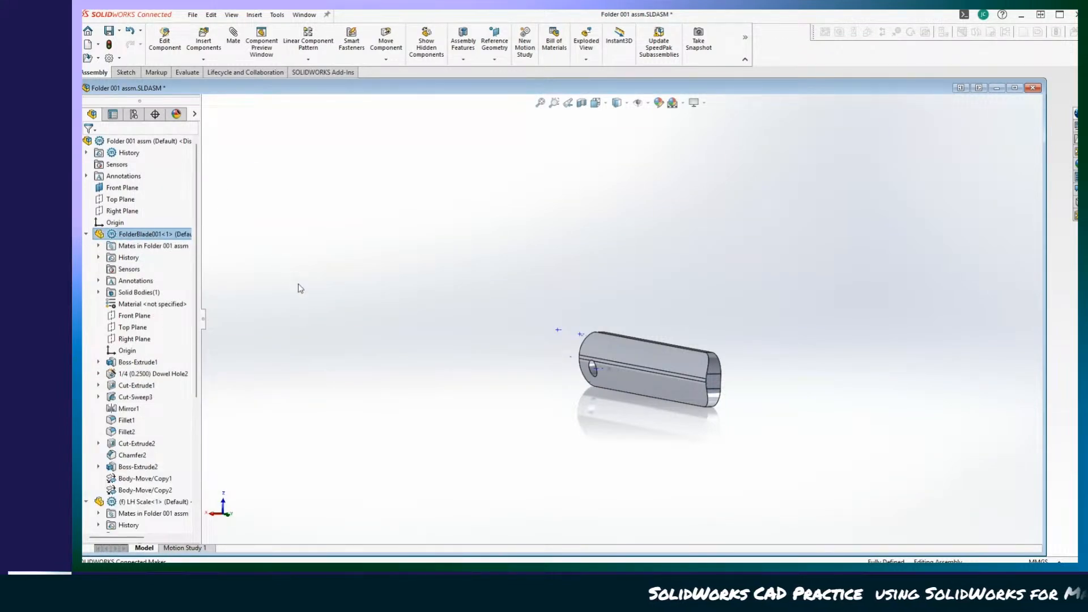
right_click(357, 219)
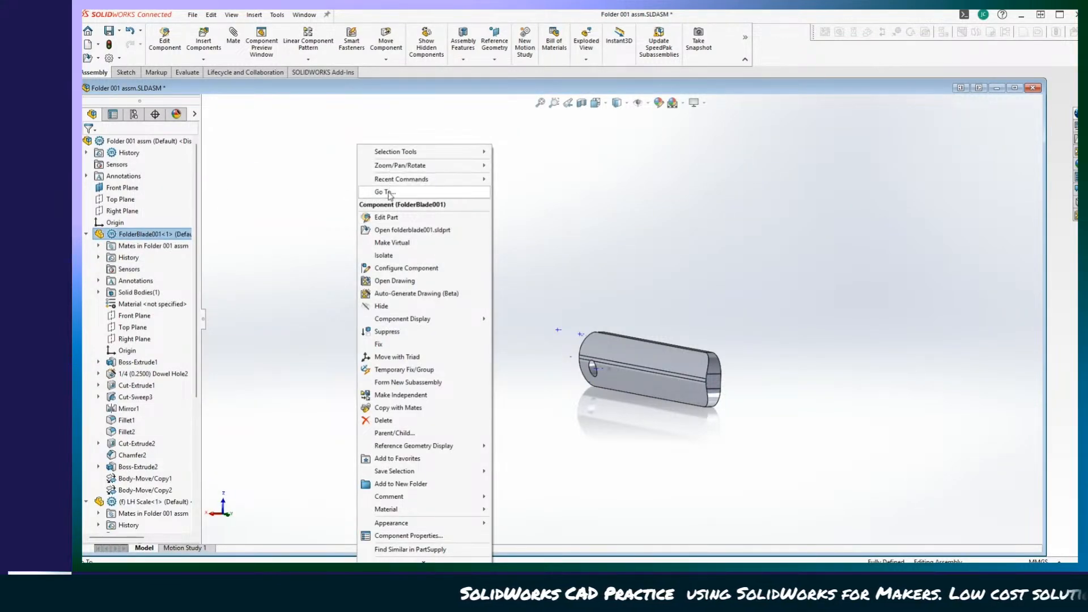
left_click(314, 226)
right_click(372, 269)
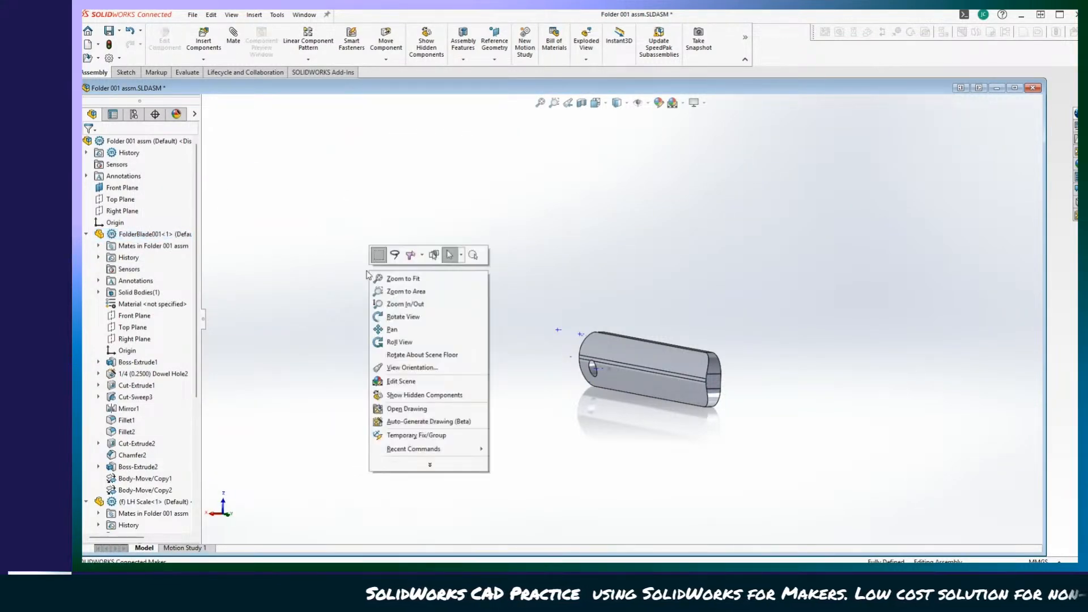
left_click(408, 281)
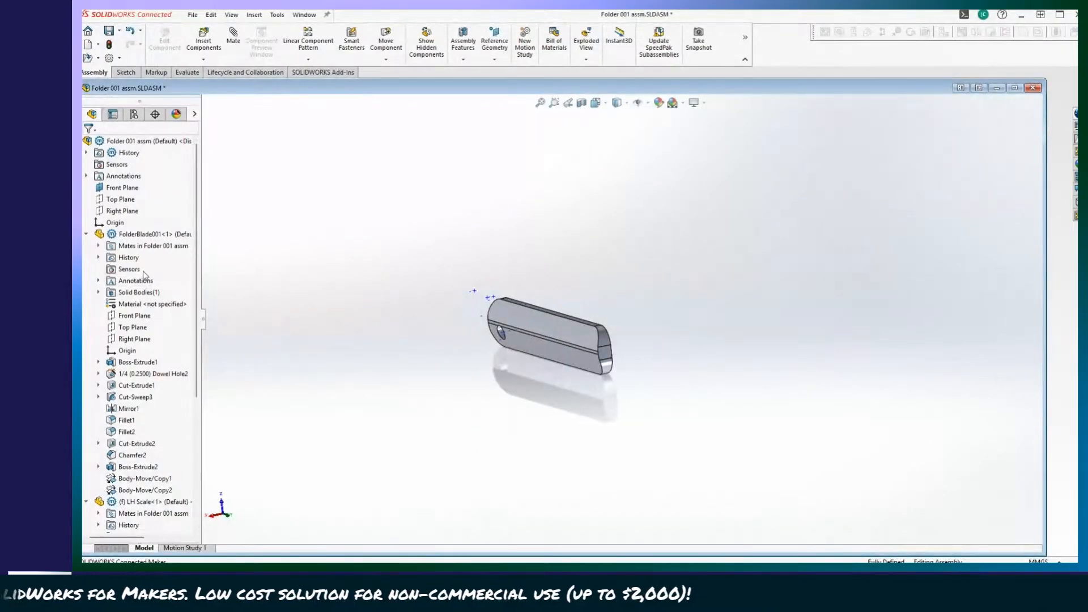
Undo the show and hide changes made to the FolderBlade001 component.
scroll(168, 341, "down", 6)
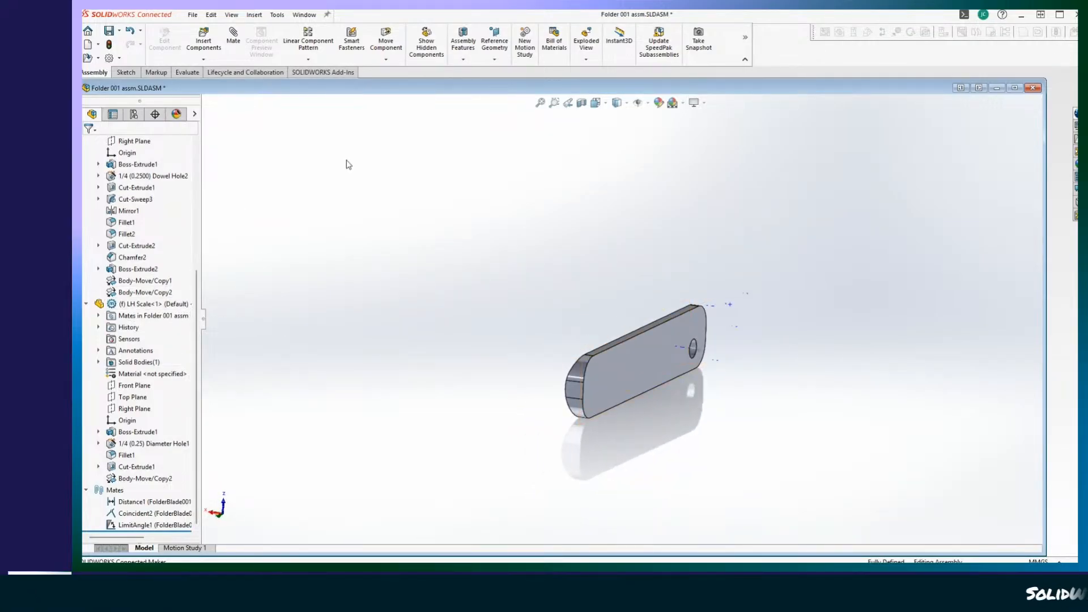
key("ctrl+z")
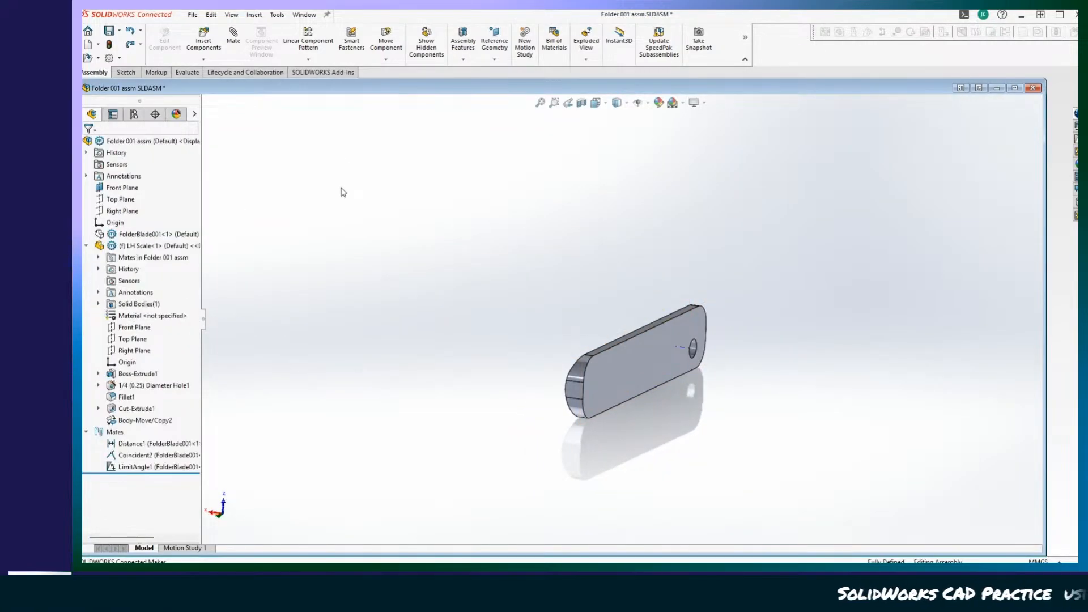
key("ctrl+z")
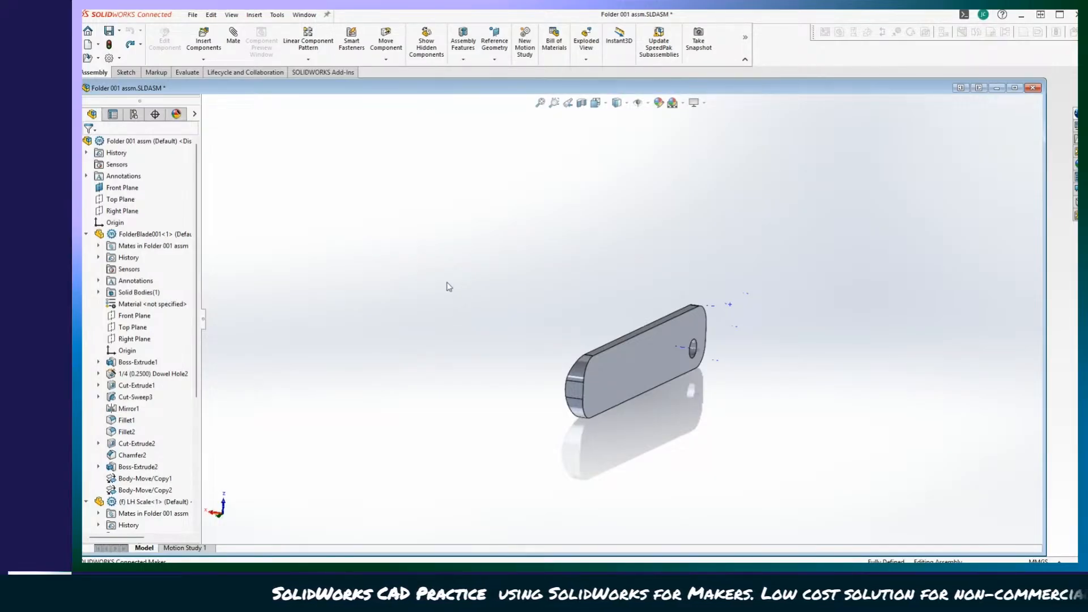
scroll(343, 352, "up", 2)
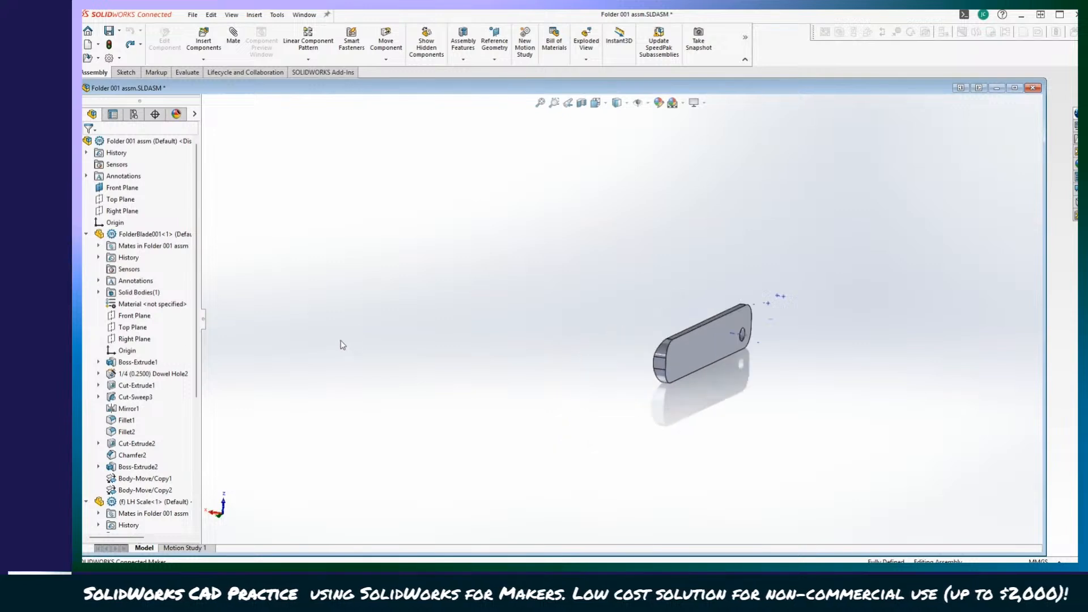
scroll(357, 343, "down", 5)
scroll(567, 323, "up", 6)
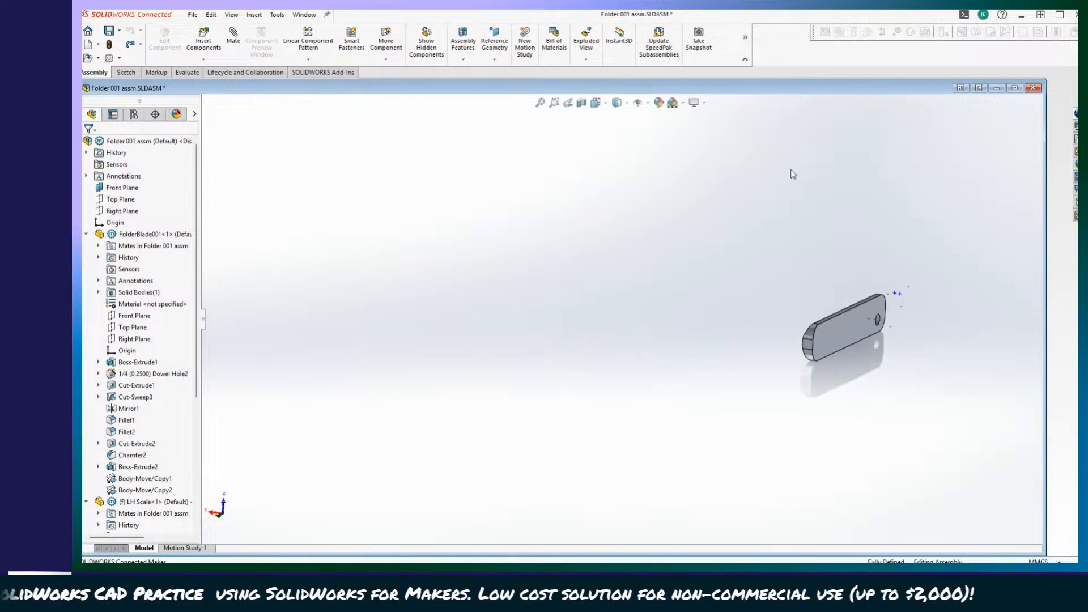
Close the assembly without saving, reopen Folder 001 assm, and rebuild it.
left_click(1034, 88)
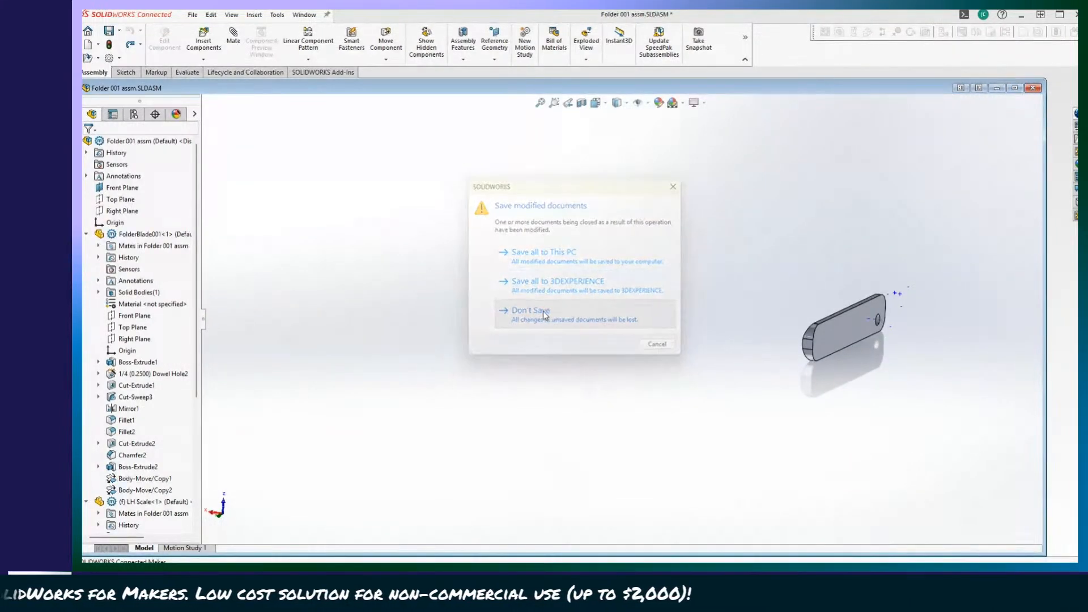
left_click(499, 310)
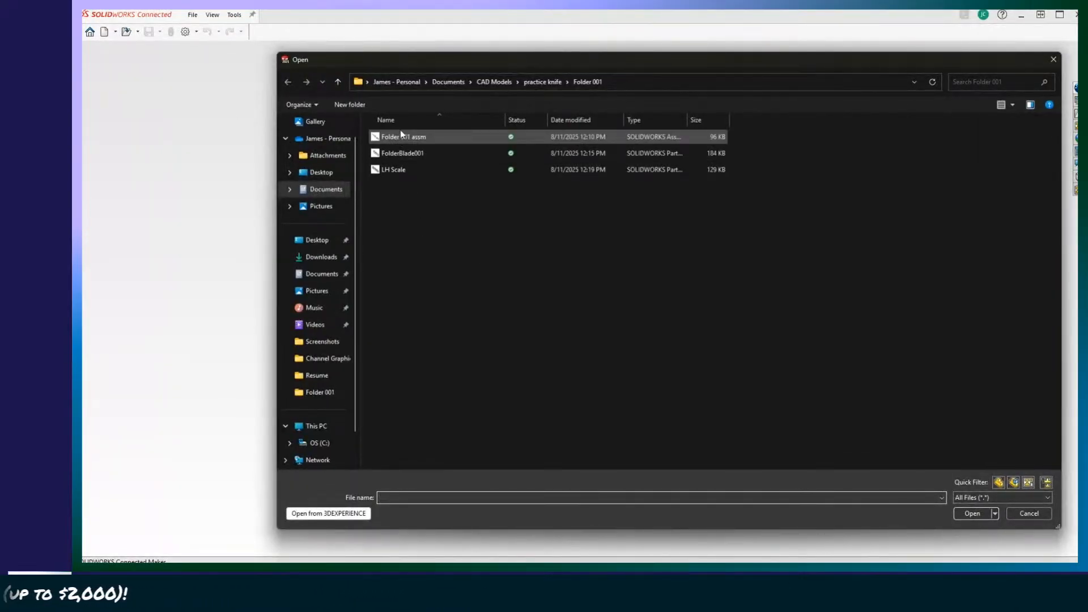
double_click(400, 131)
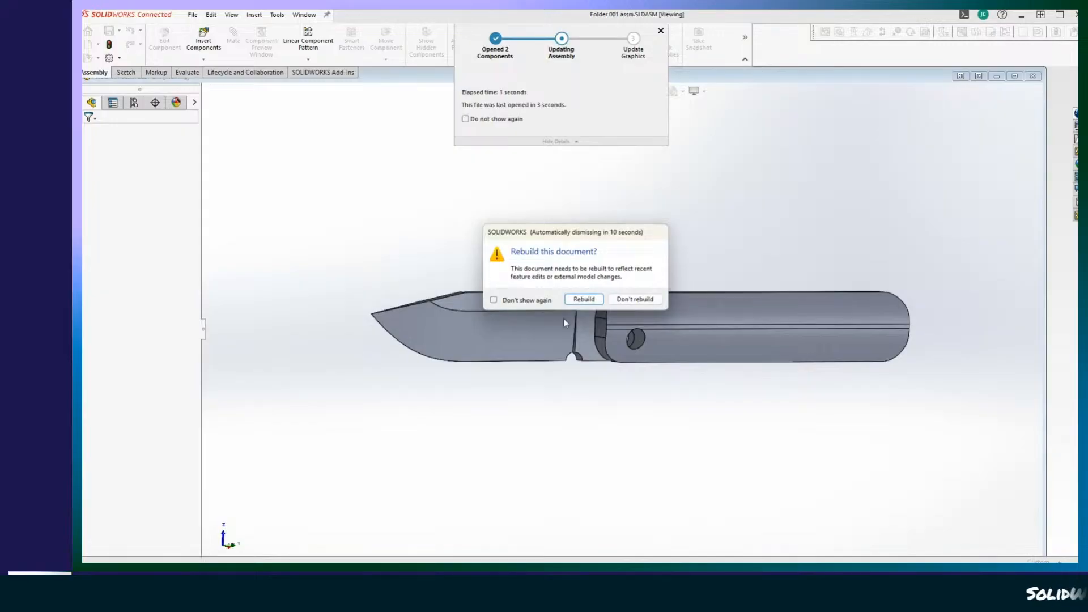
left_click(583, 300)
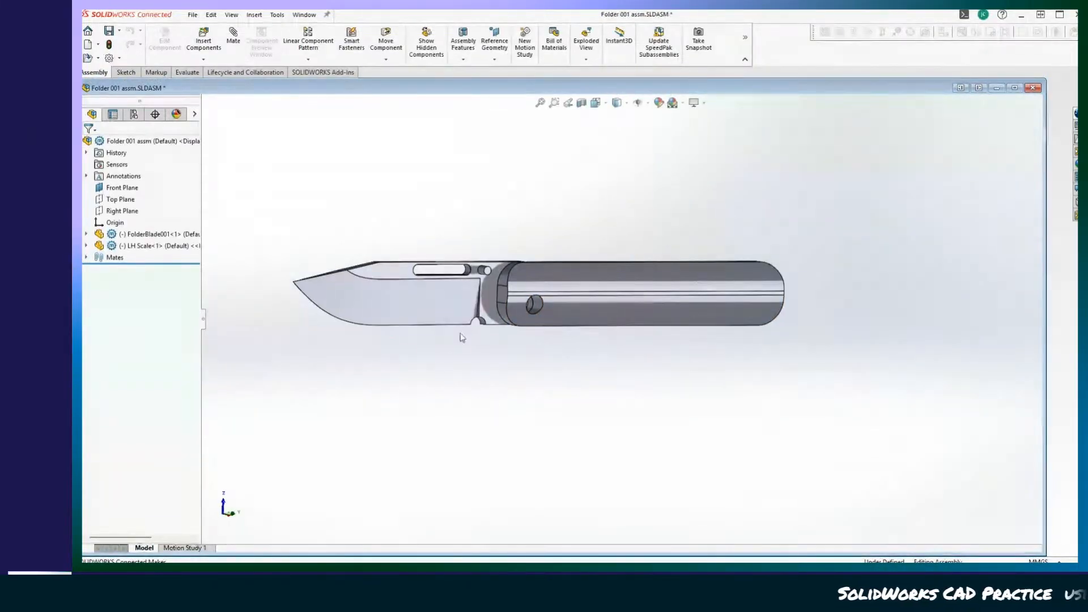
Fix the LH Scale component in place in the assembly.
left_click(389, 299)
middle_click_drag(410, 389, 462, 364)
scroll(590, 390, "down", 3)
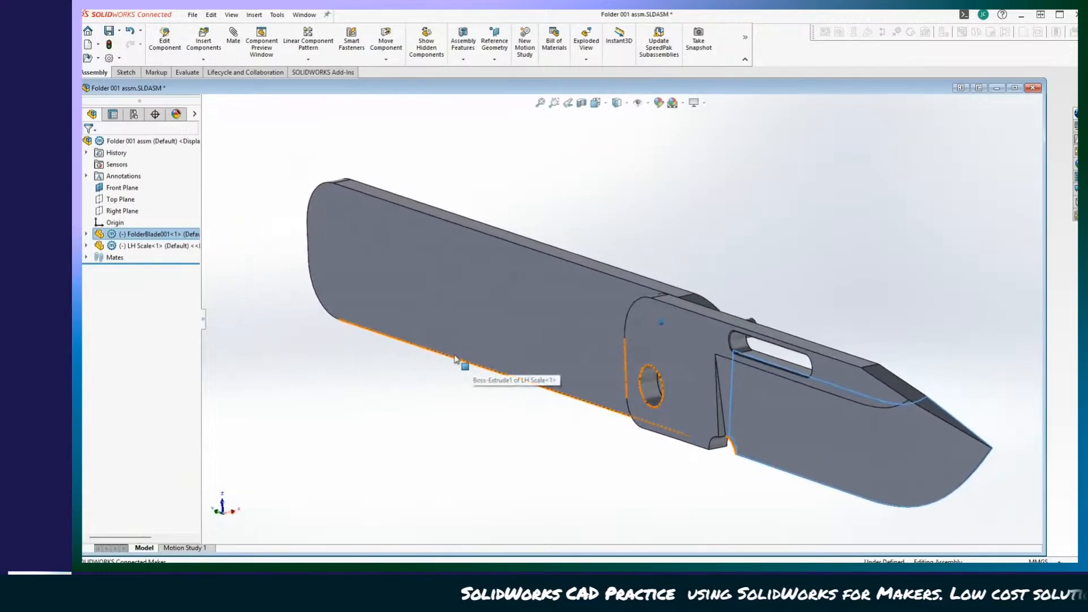
left_click(86, 234)
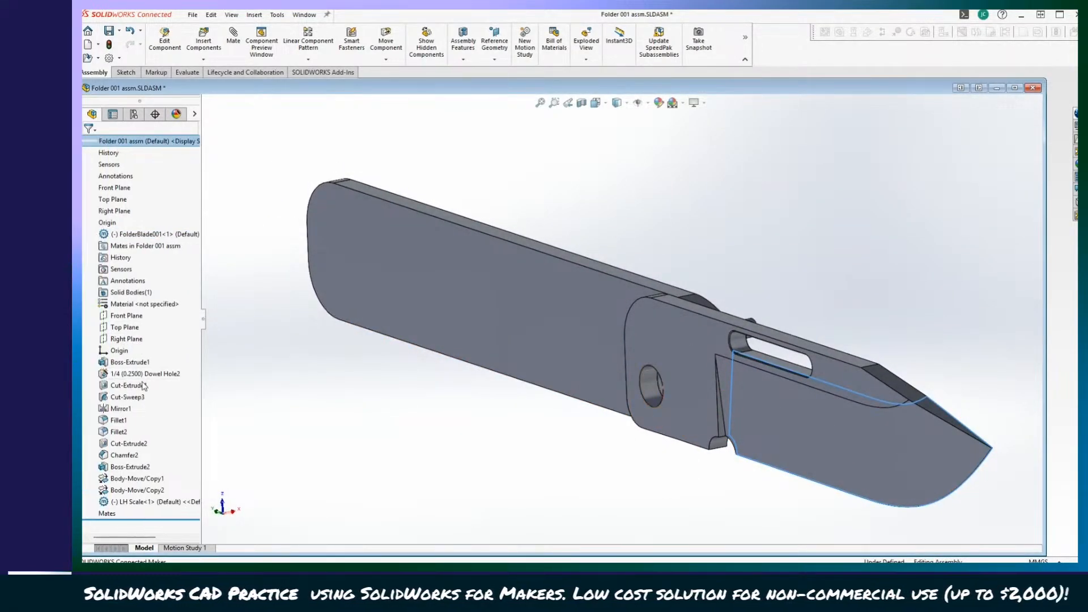
left_click(84, 502)
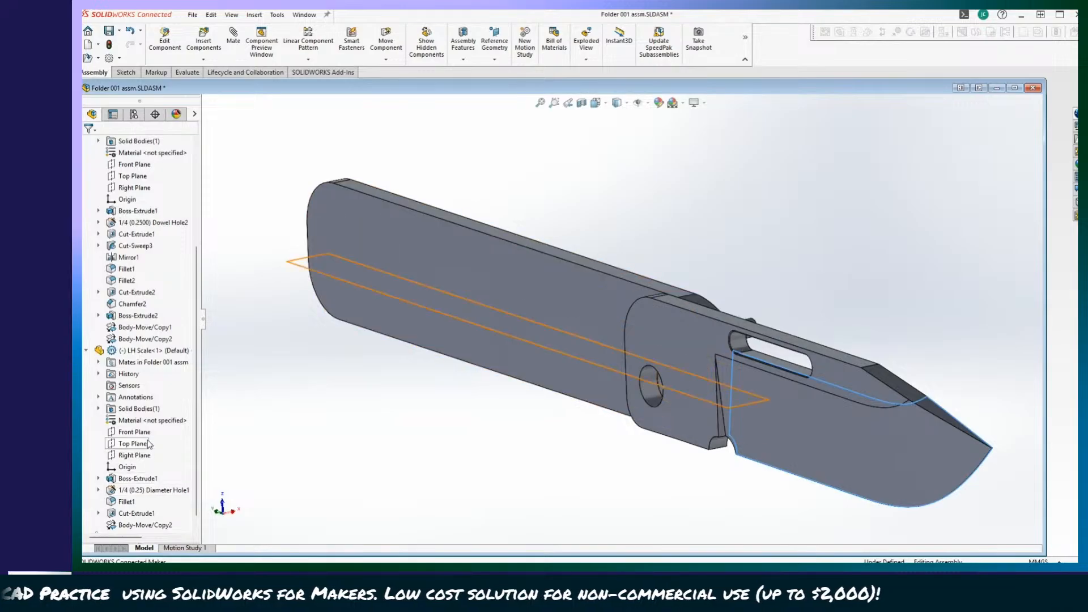
left_click(149, 351)
right_click(149, 352)
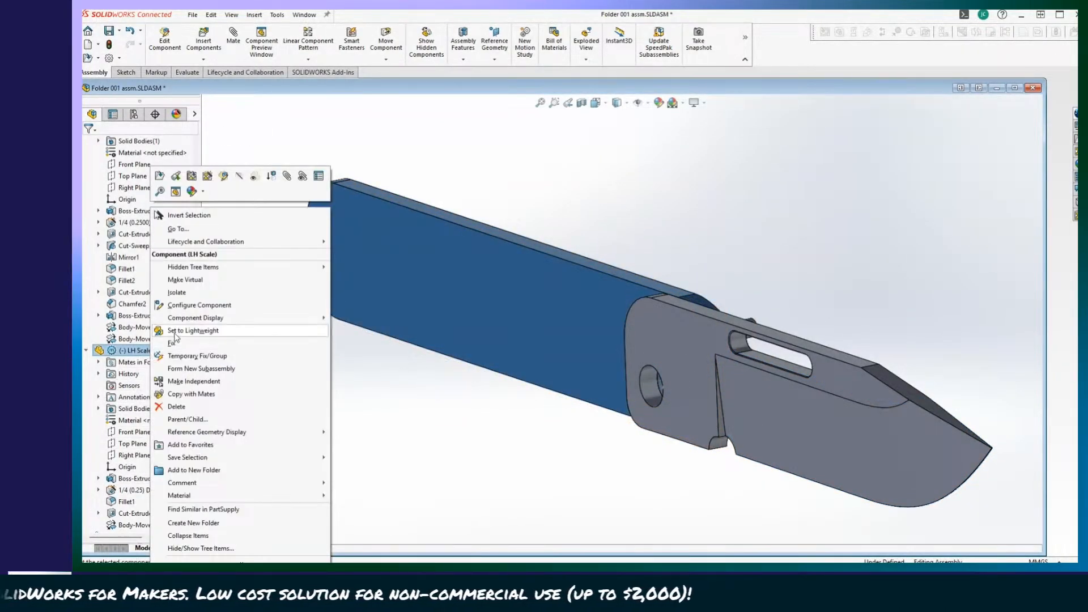
left_click(161, 342)
Check the parent/child relationships of the Concentric2 mate between the blade and the LH Scale.
middle_click_drag(418, 451, 210, 436)
scroll(272, 468, "up", 3)
scroll(167, 454, "down", 2)
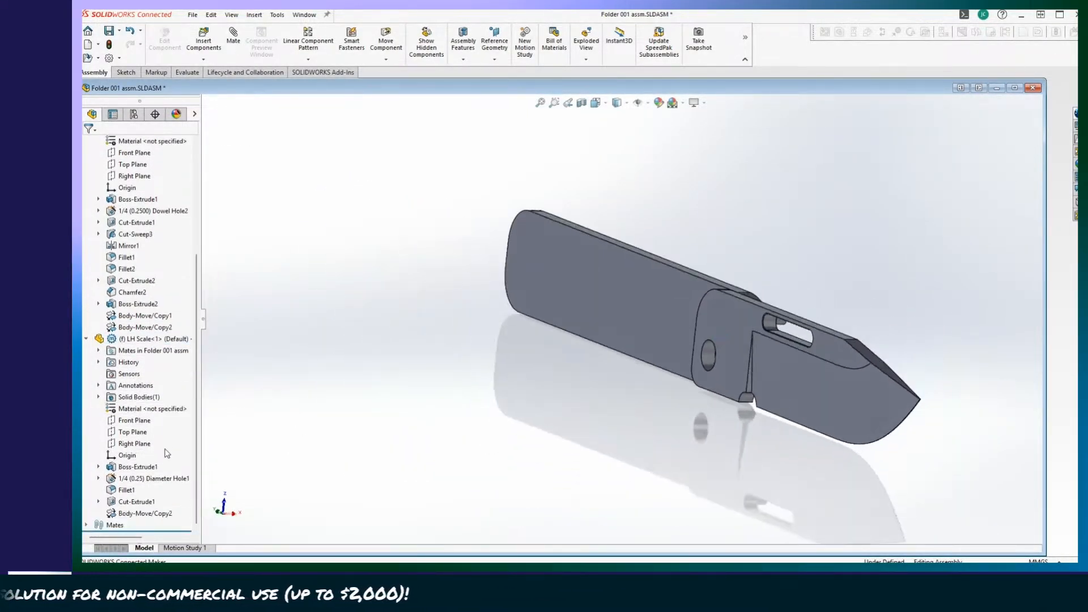
left_click(85, 526)
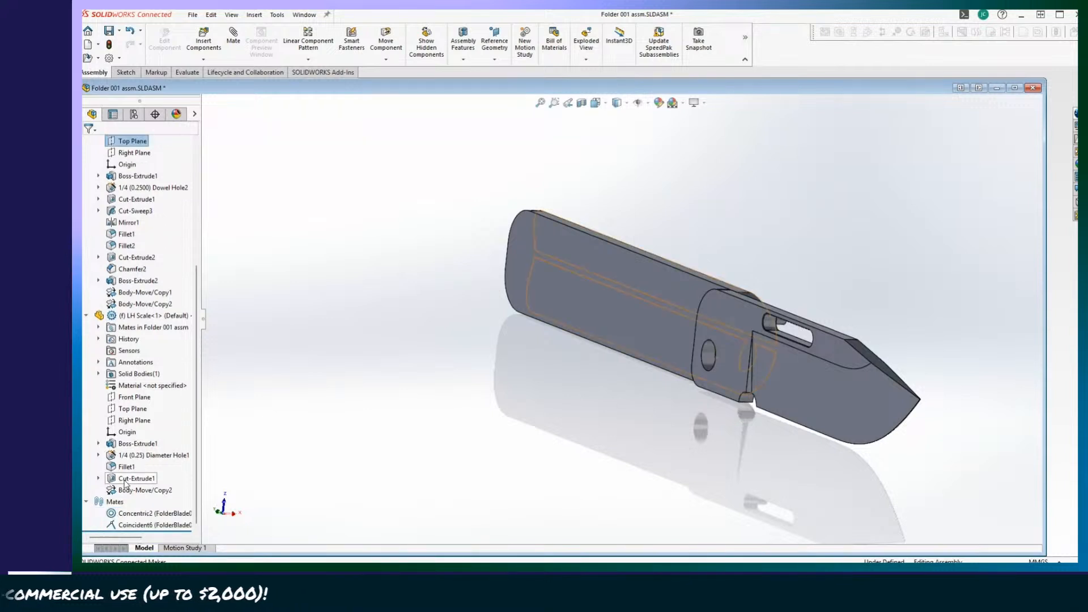
right_click(136, 514)
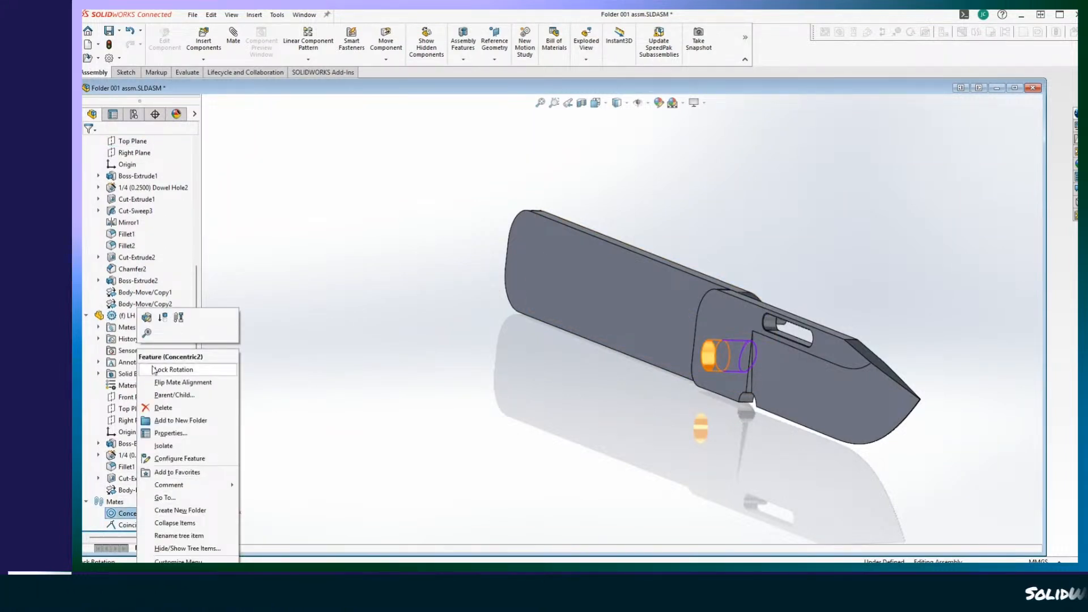
left_click(174, 397)
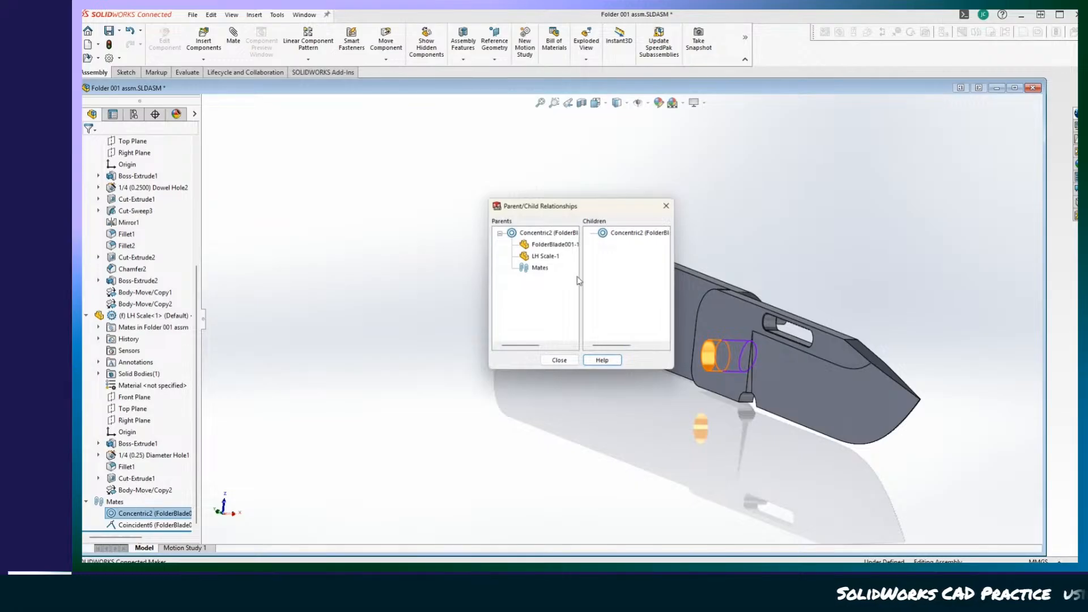
left_click(560, 360)
Delete the Concentric2 and Coincident6 mates between the blade and the LH Scale.
right_click(151, 522)
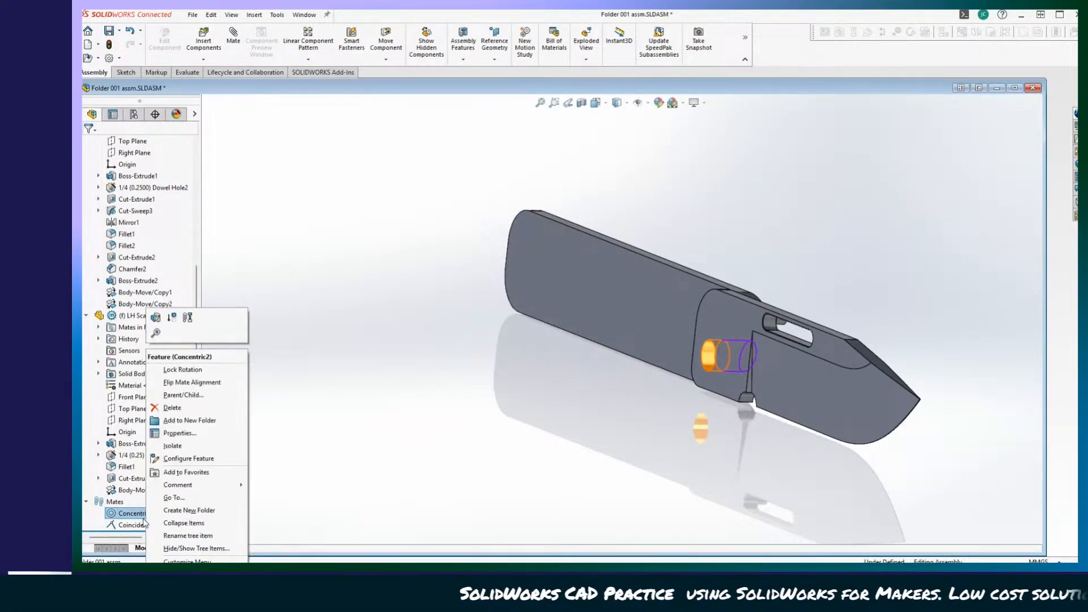
left_click(172, 407)
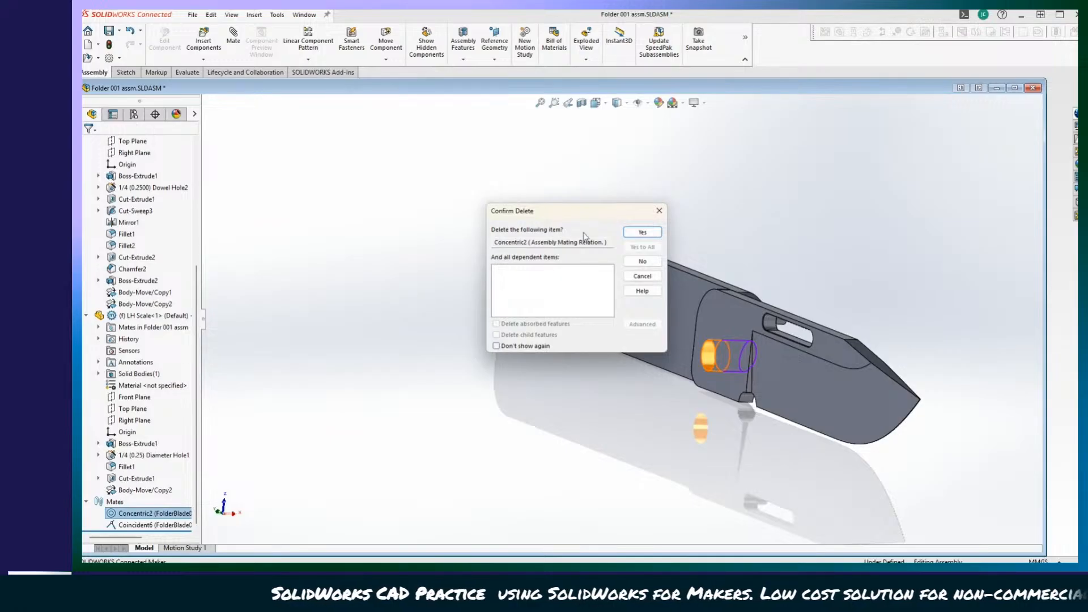
left_click(641, 234)
right_click(151, 525)
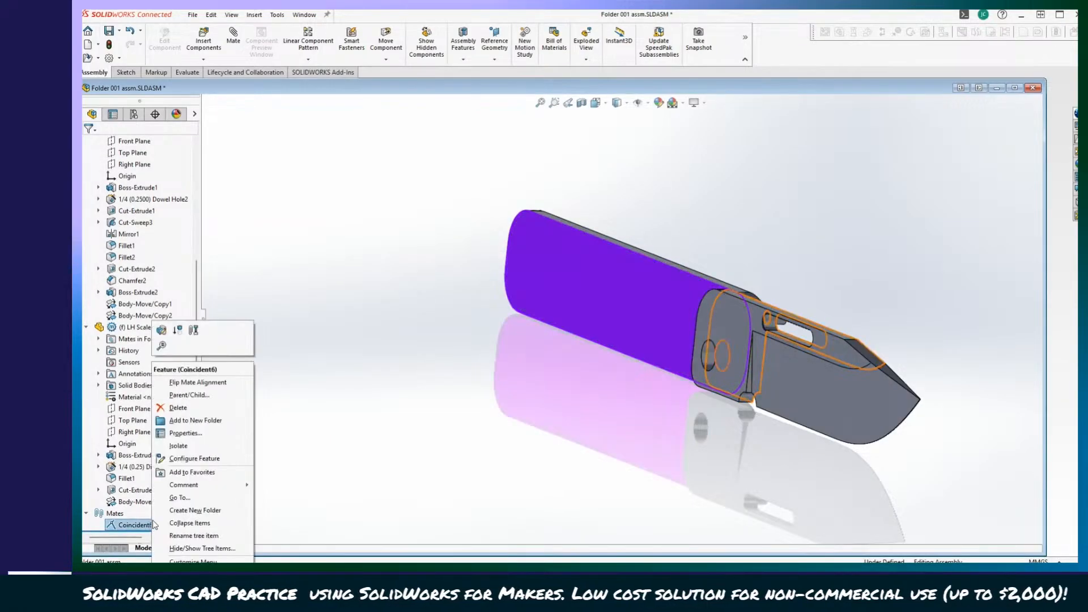
left_click(178, 408)
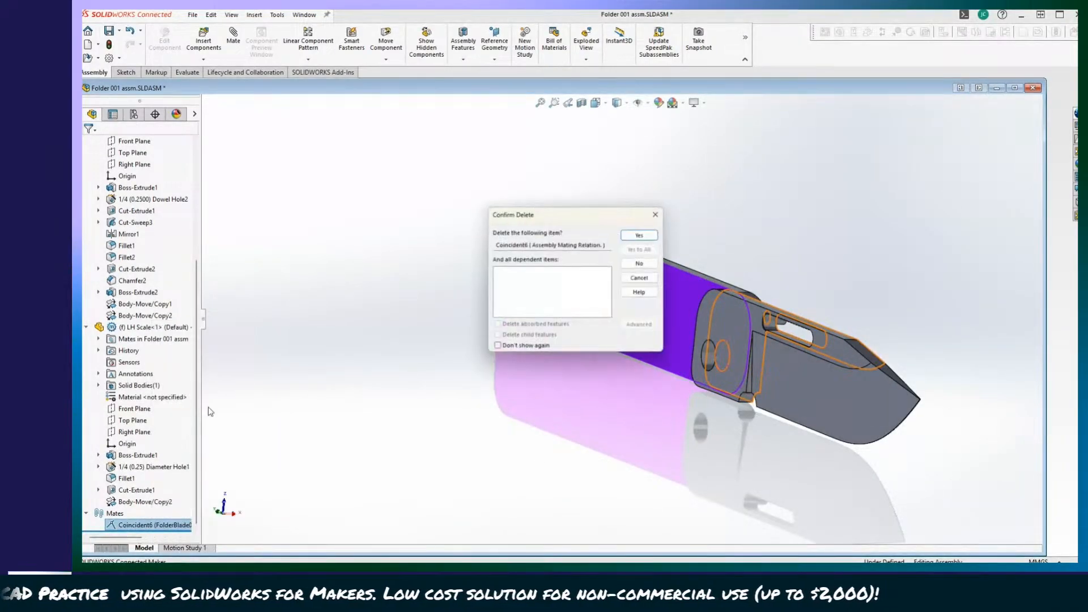
key("Return")
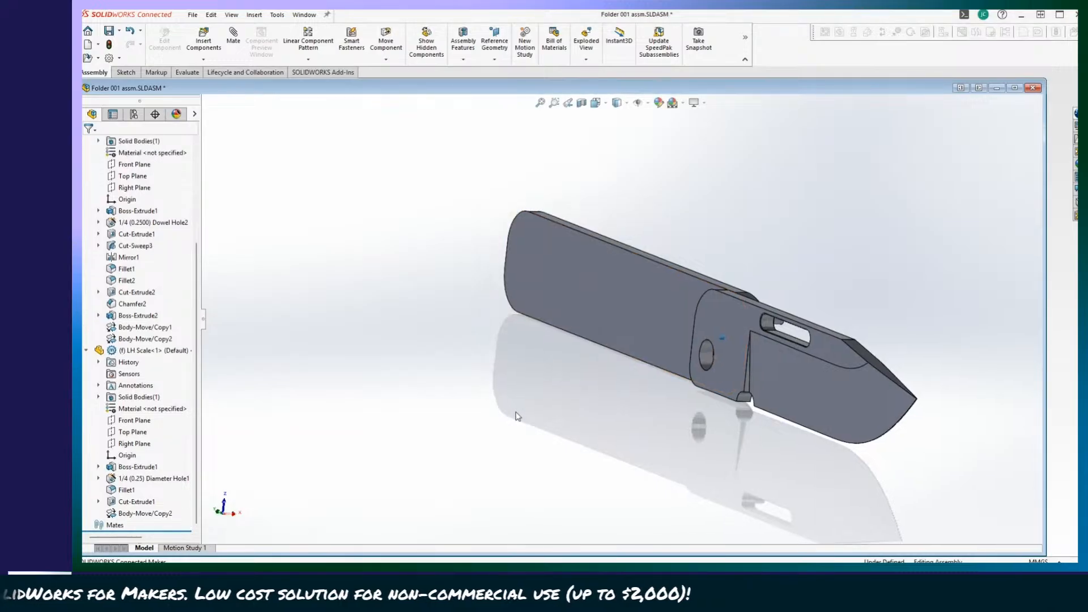
Move the freed blade away from the LH Scale so its faces can be reached.
scroll(567, 363, "down", 2)
middle_click_drag(574, 362, 590, 366)
left_click_drag(711, 448, 916, 433)
Try a 1/32 distance mate between the blade's outer flat face and the LH Scale's inner flat face, then undo it.
left_click(564, 376)
left_click_drag(916, 383, 639, 421)
scroll(663, 418, "up", 2)
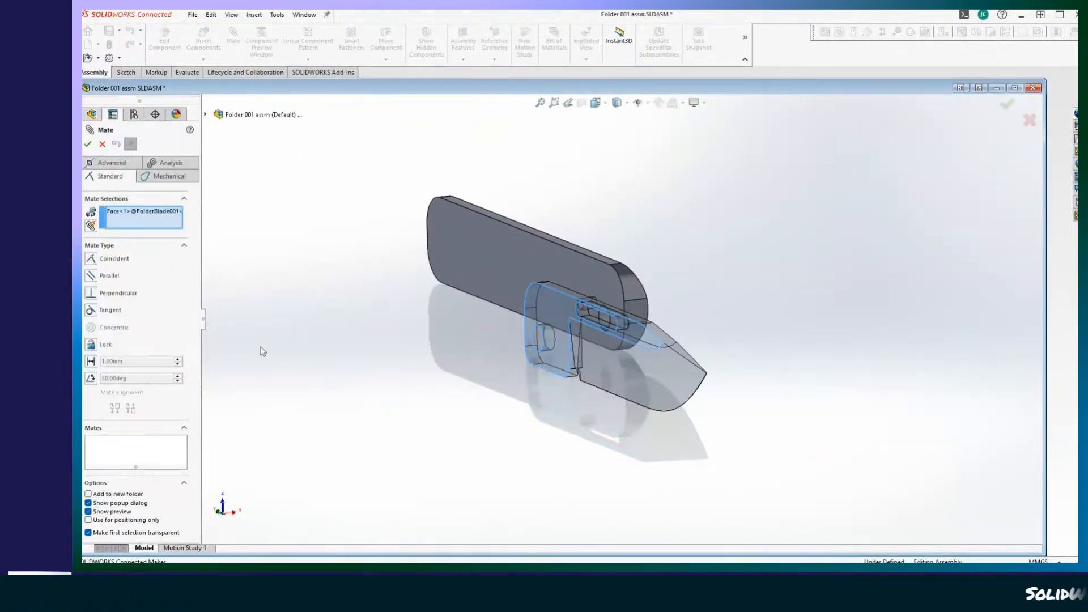
middle_click_drag(263, 349, 464, 445)
scroll(464, 446, "down", 2)
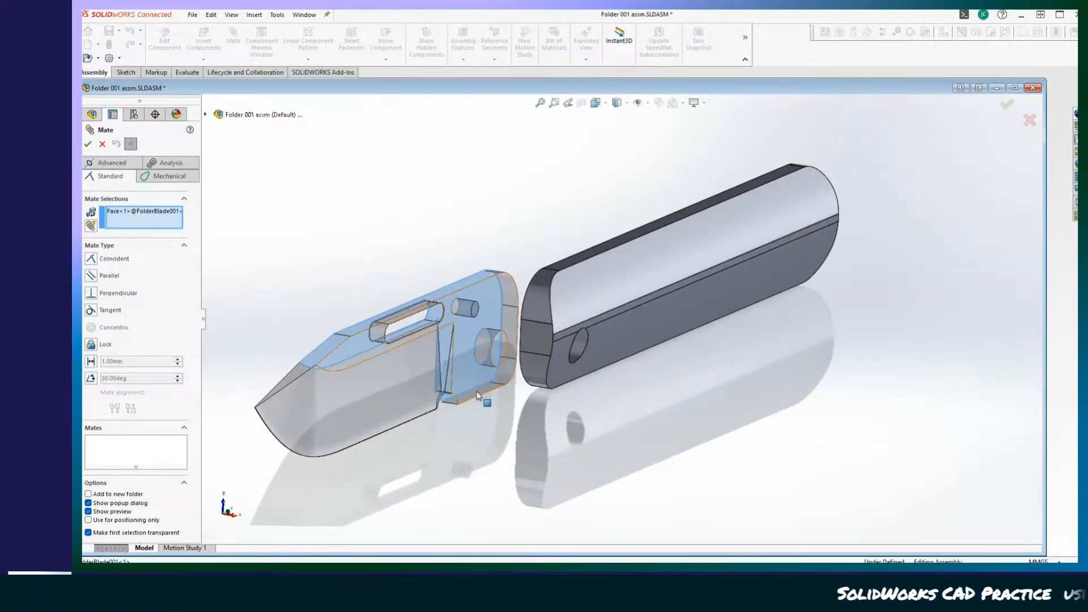
middle_click_drag(473, 403, 595, 414)
left_click(532, 278)
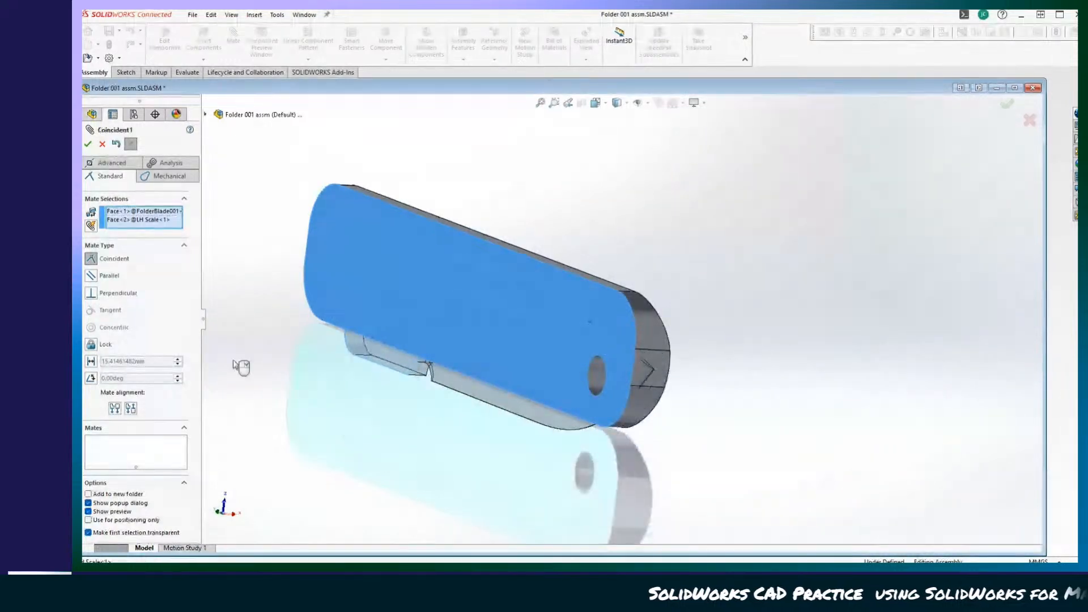
left_click(91, 362)
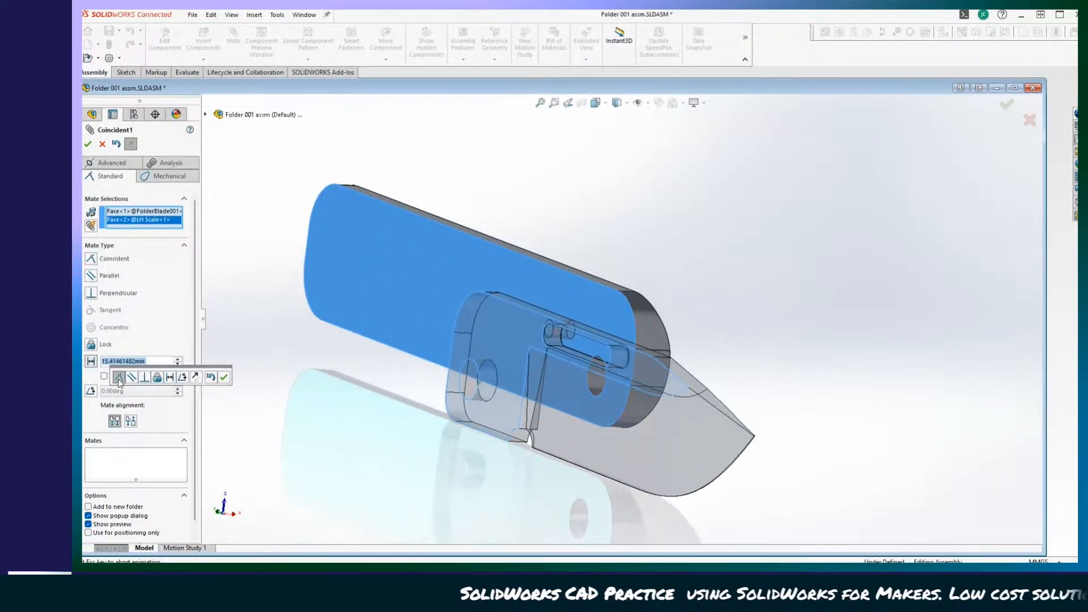
type("1")
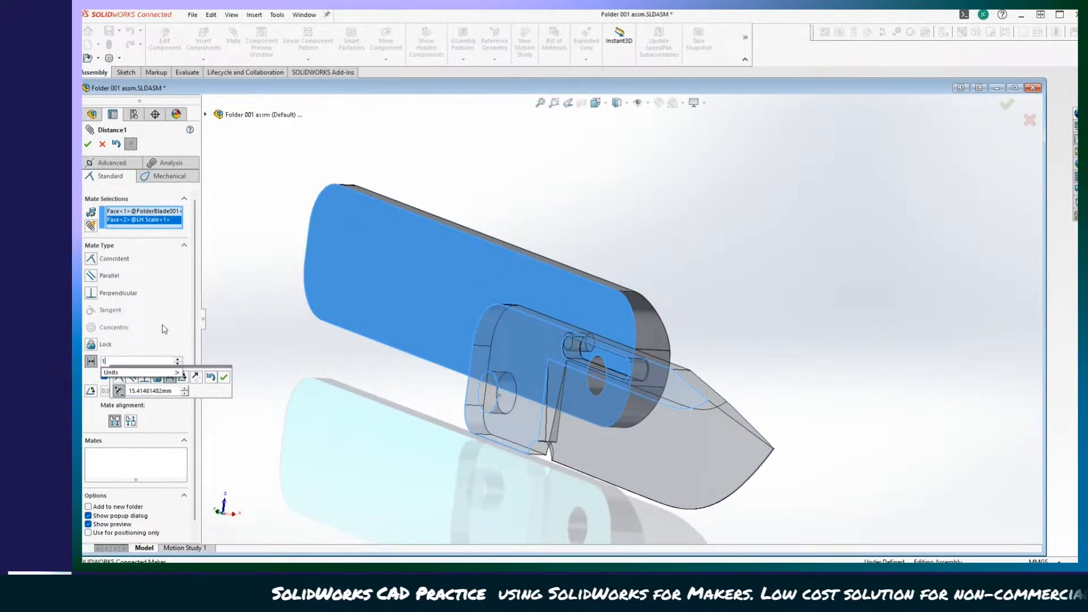
type("/32")
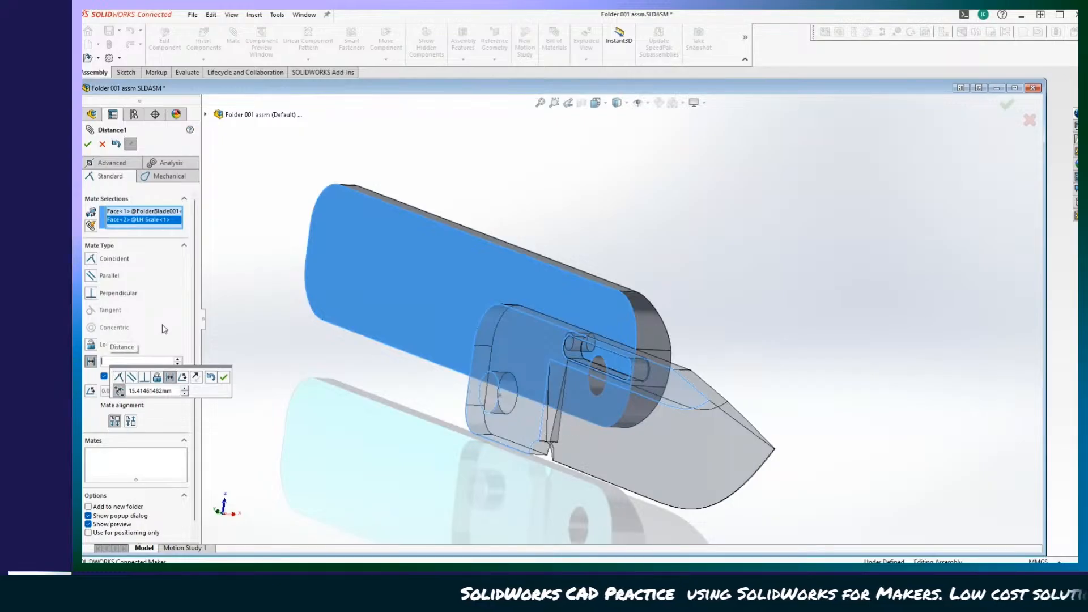
type("1/32")
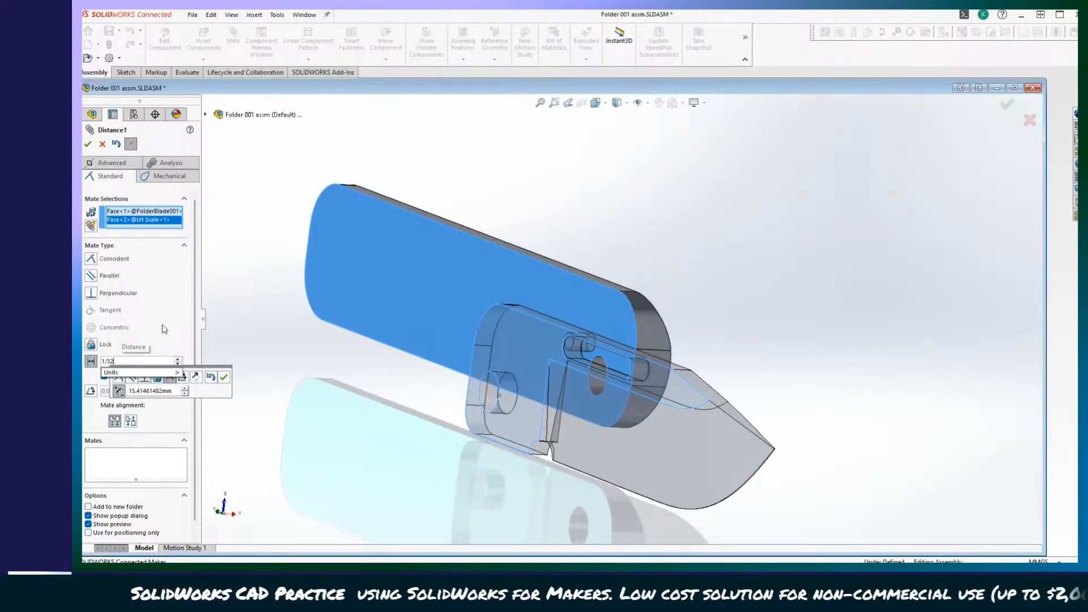
key("Return")
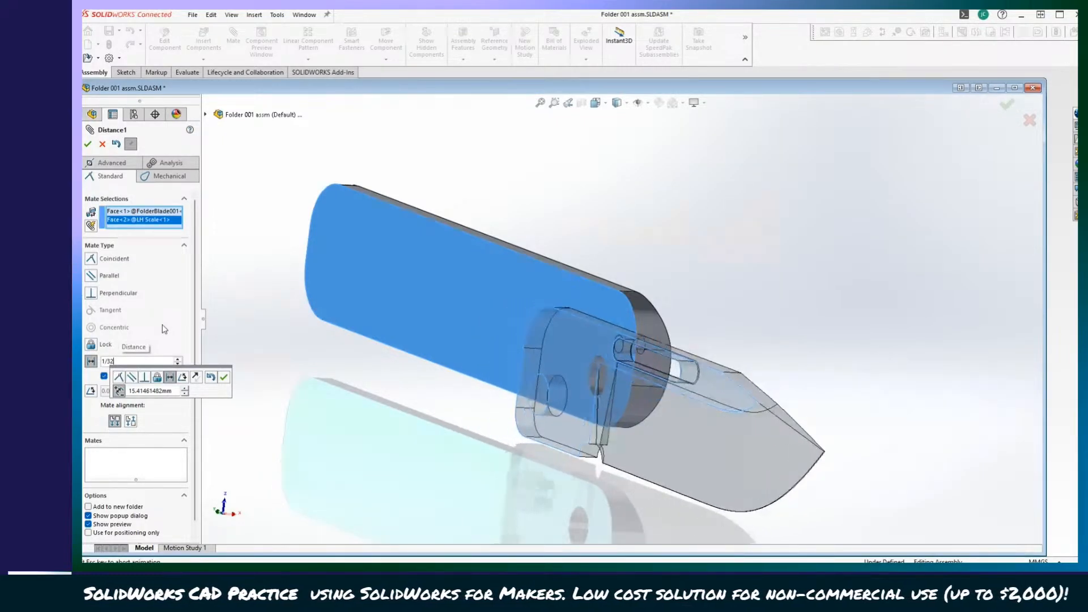
left_click(91, 141)
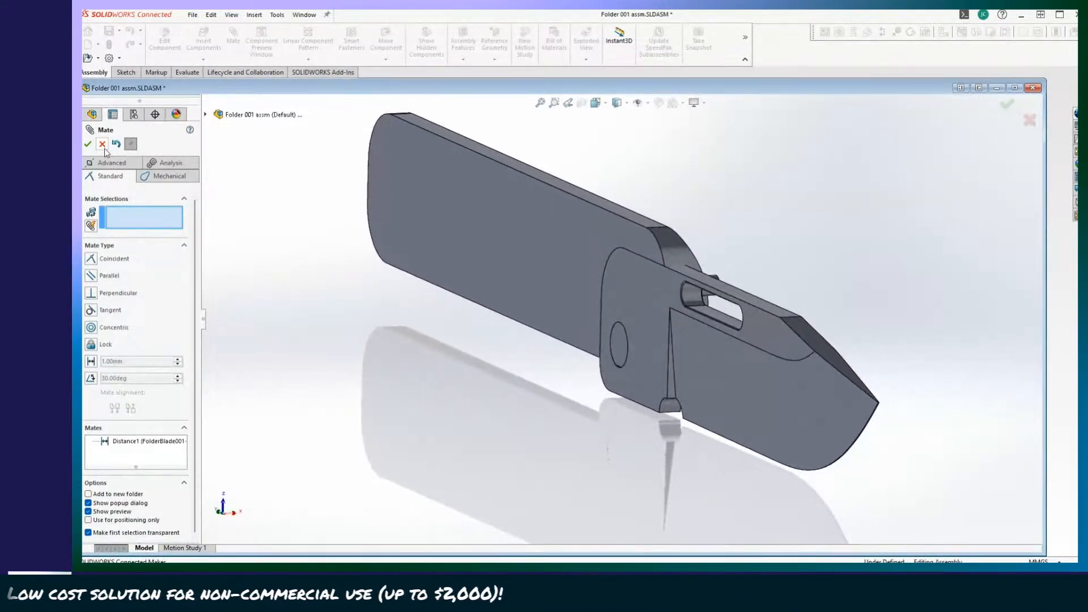
left_click(103, 144)
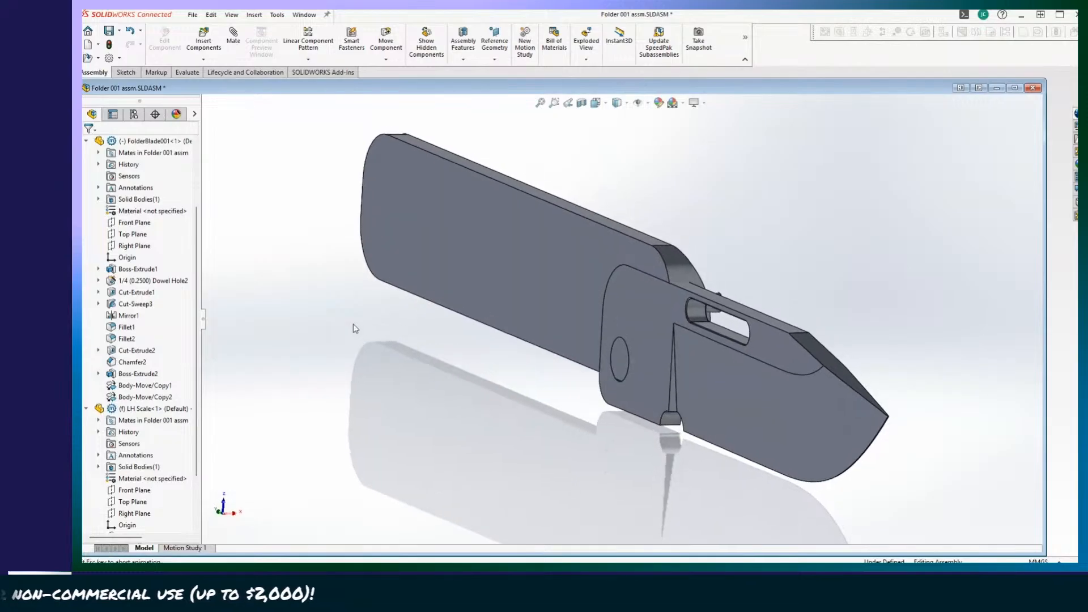
key("ctrl+z")
Add a distance mate of 1/32 between the blade's pin-side flat face and the LH Scale's inner flat face.
scroll(150, 406, "down", 2)
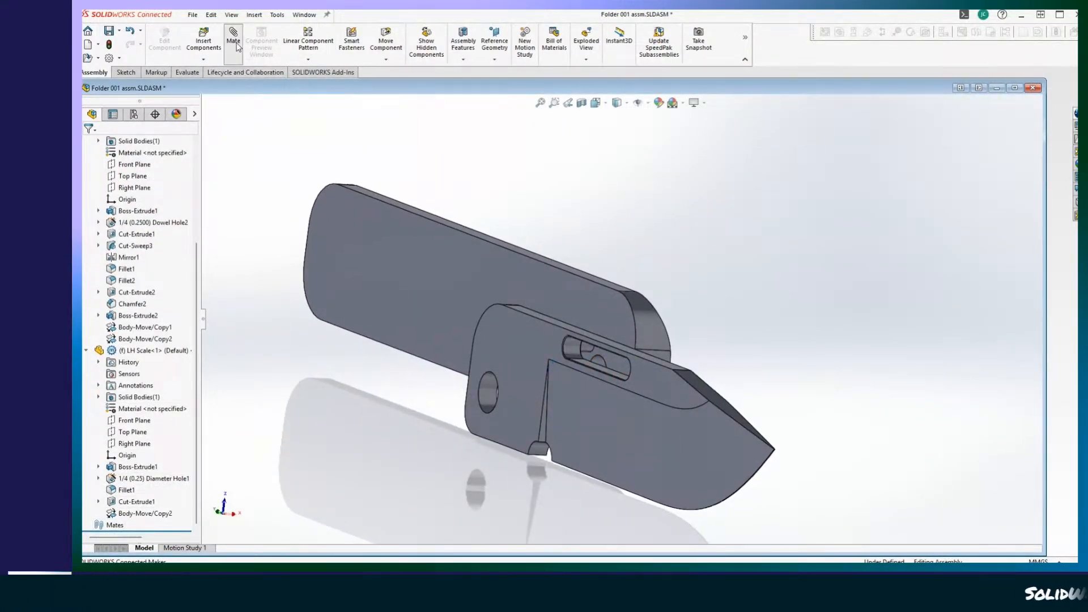
middle_click_drag(386, 397, 614, 501)
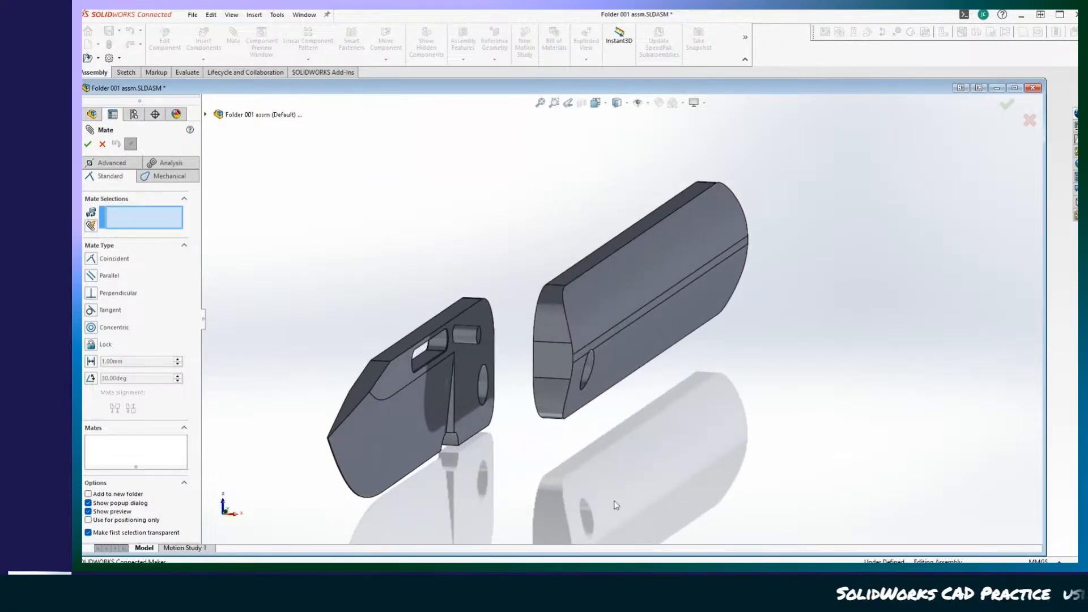
left_click(477, 429)
left_click(624, 272)
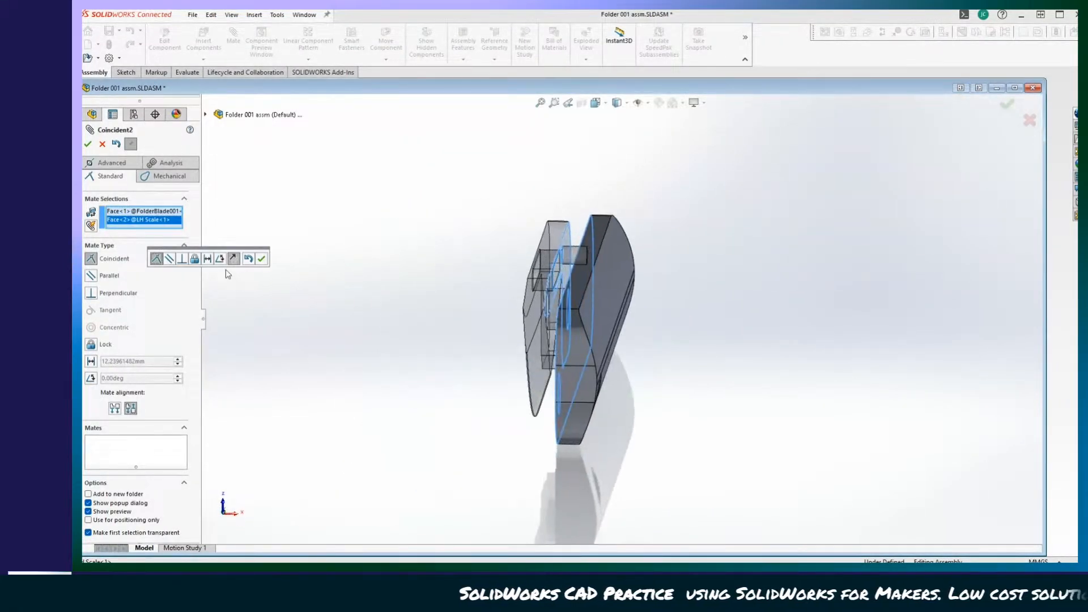
left_click(91, 362)
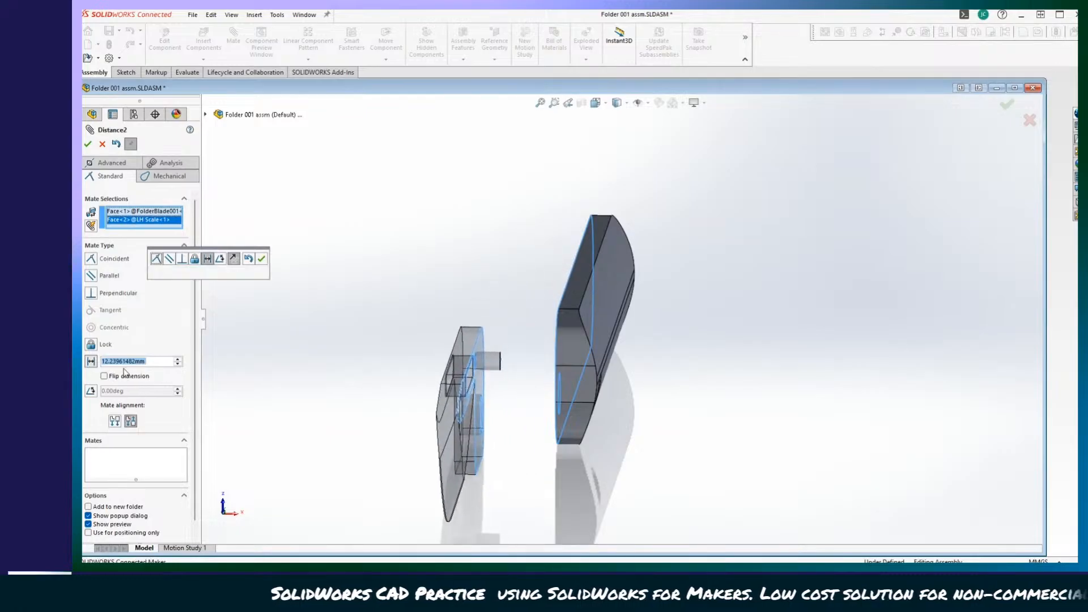
type("1/32")
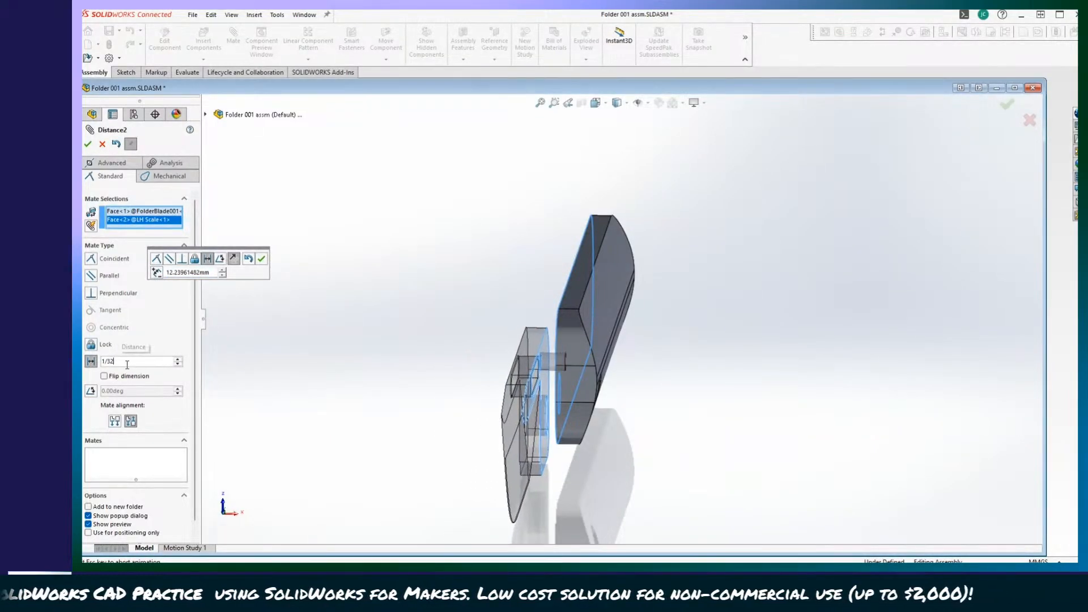
key("Return")
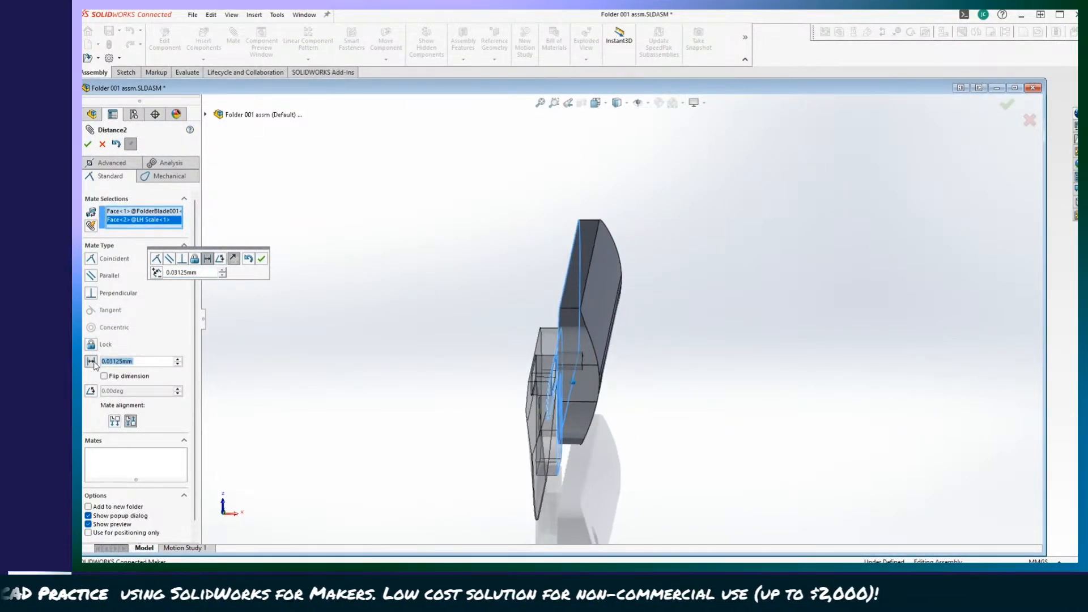
left_click(88, 145)
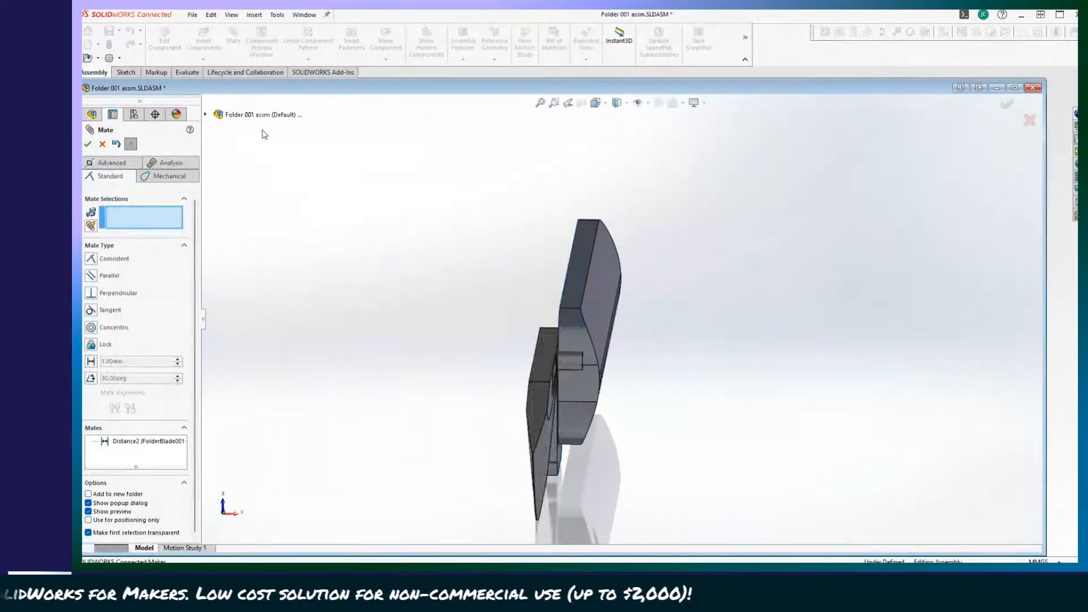
Show the temporary axes of the holes in the assembly.
middle_click_drag(251, 205, 281, 172)
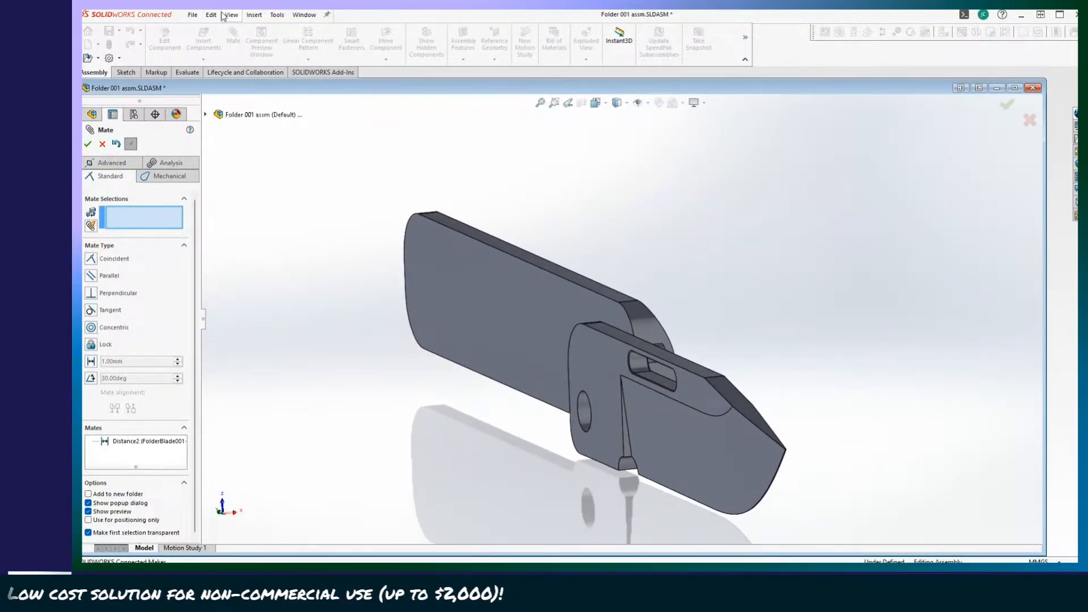
left_click(230, 17)
mouse_move(232, 45)
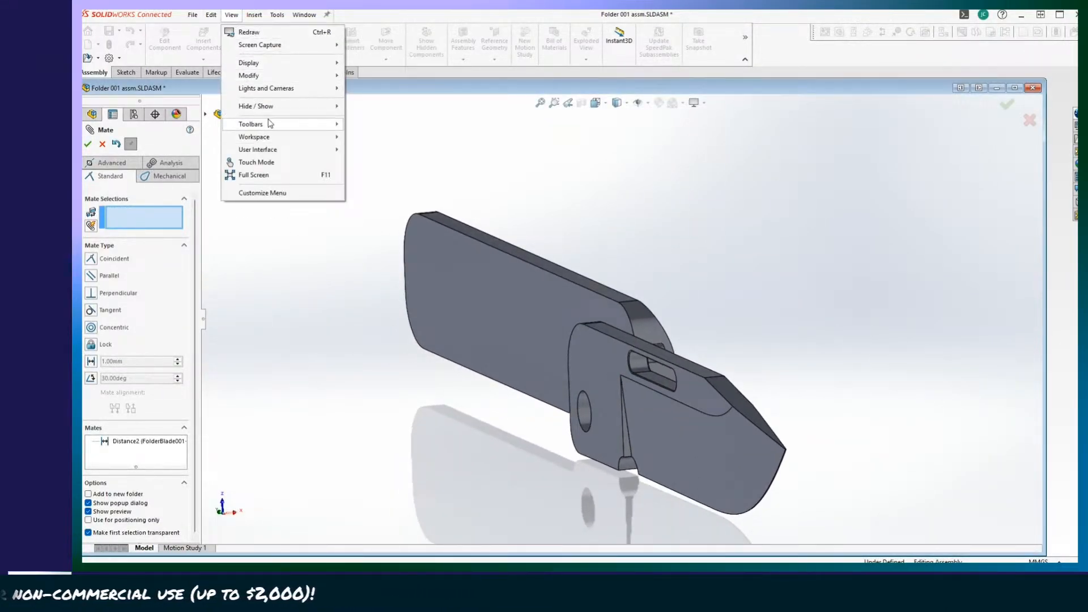
mouse_move(267, 137)
mouse_move(258, 106)
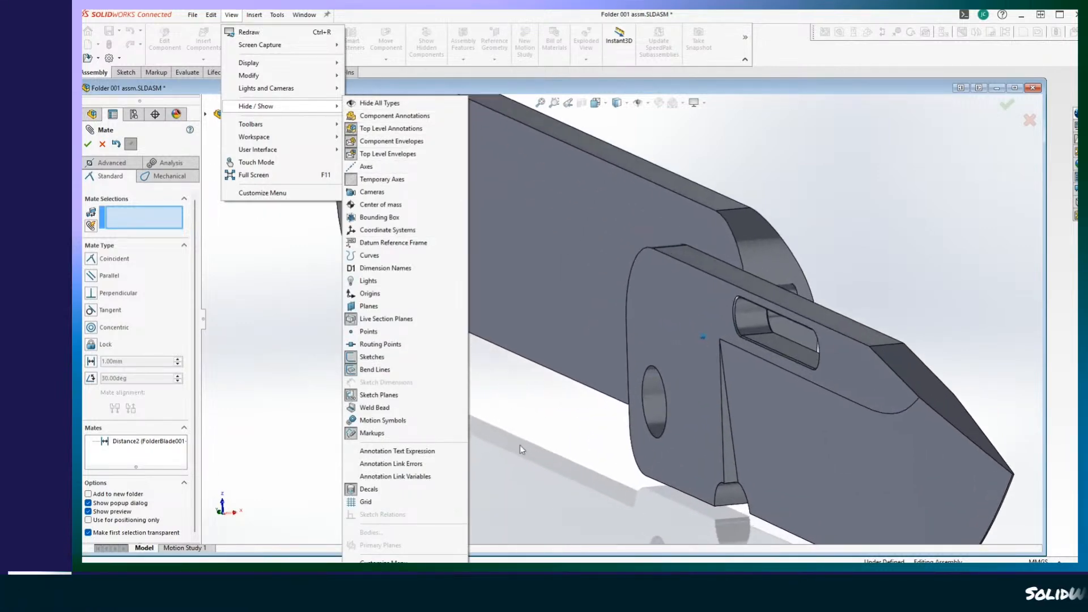
left_click(246, 306)
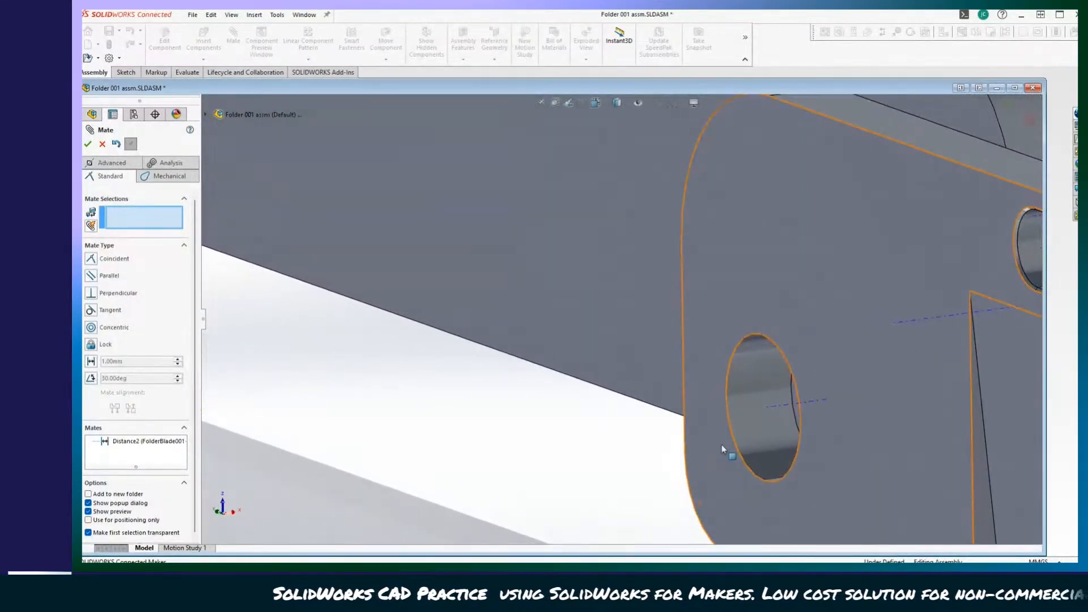
Mate the blade's pivot-hole axis coincident with the LH Scale's pivot-hole axis.
left_click(772, 406)
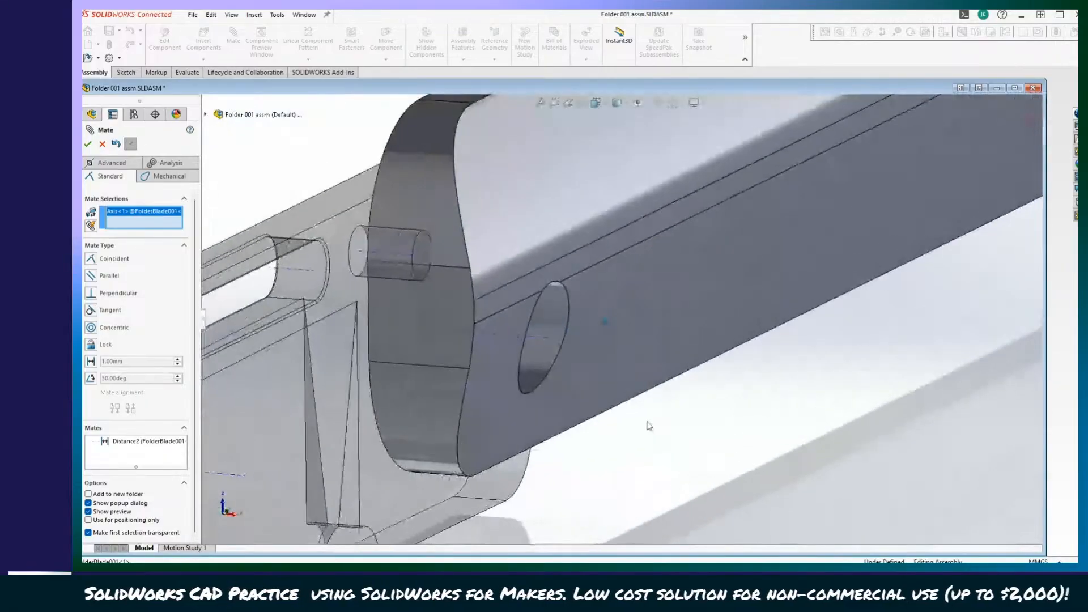
left_click(536, 338)
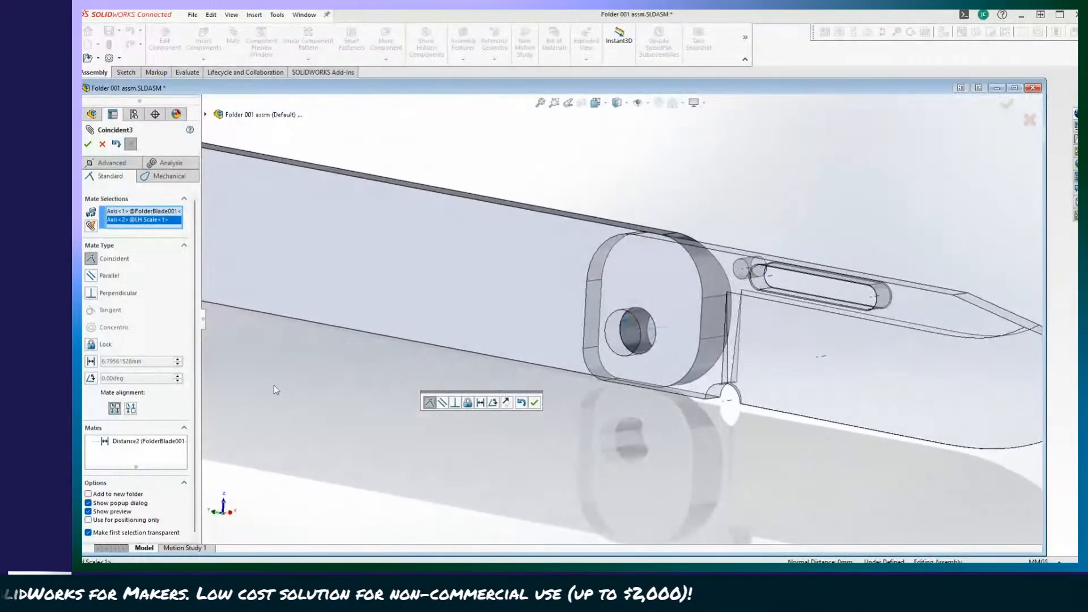
left_click(88, 144)
Swing the blade about the pivot hole to test its rotation against the LH Scale.
scroll(505, 491, "up", 4)
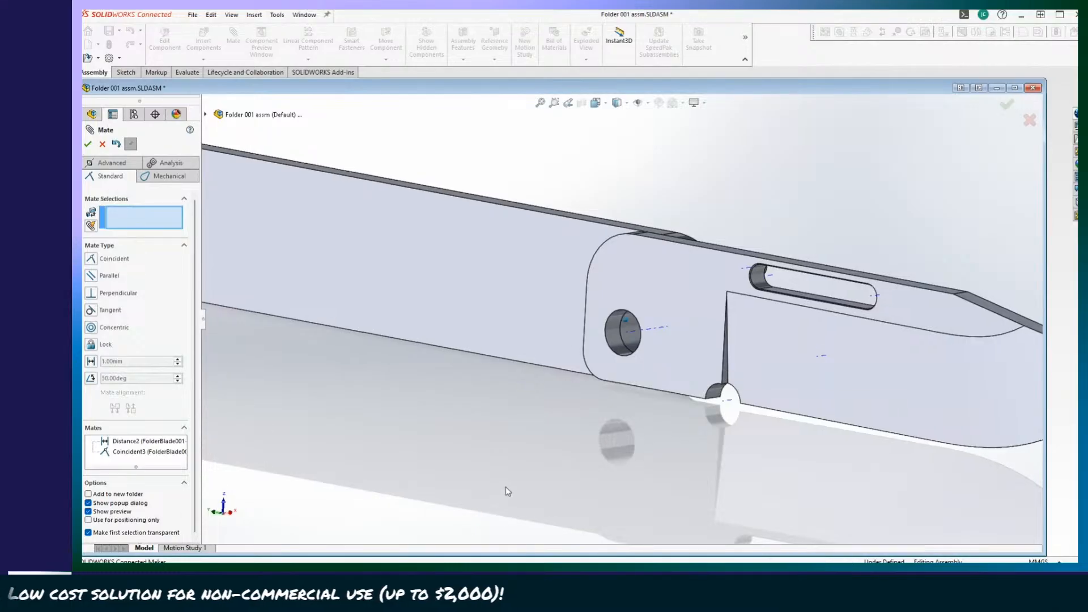
scroll(596, 513, "down", 1)
left_click_drag(852, 357, 831, 472)
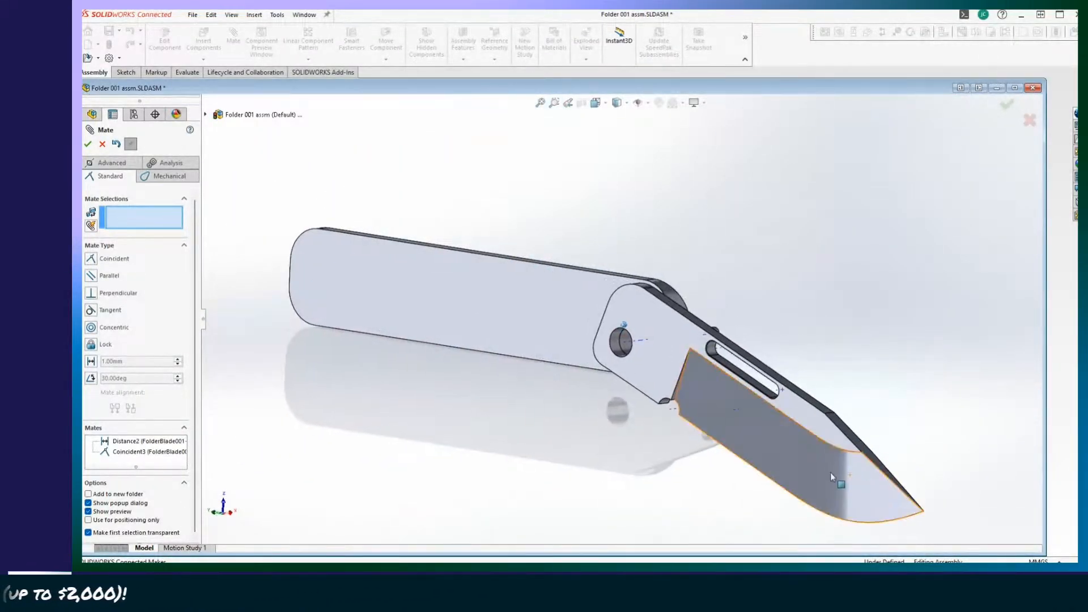
middle_click_drag(831, 471, 241, 348)
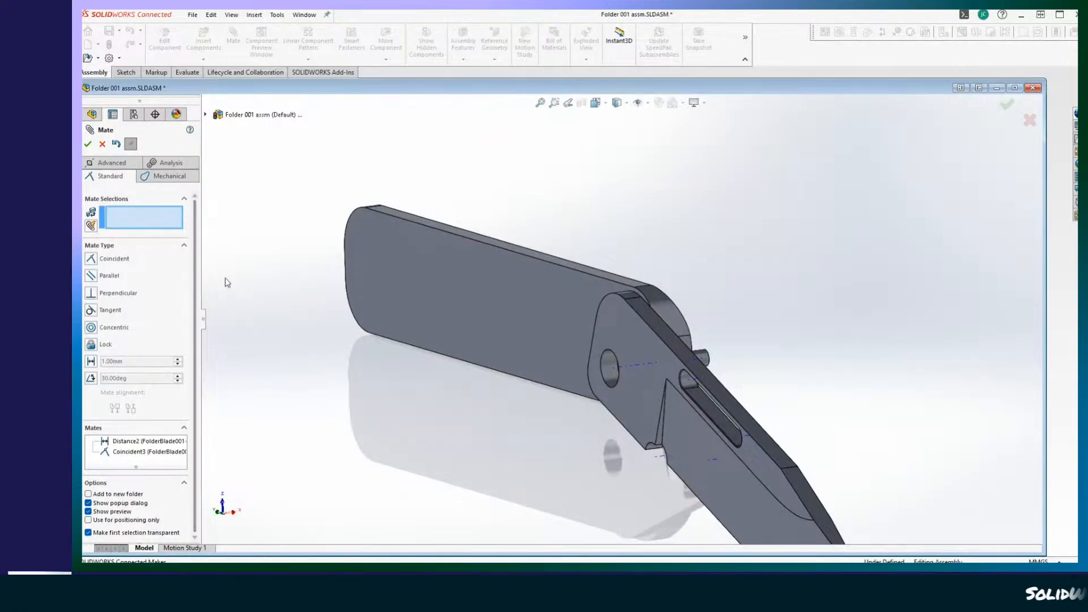
Define an advanced angle mate between the blade's spine face and the LH Scale's upper edge face at 180°, with limits of 180° maximum and 0° minimum.
middle_click_drag(254, 154, 627, 377)
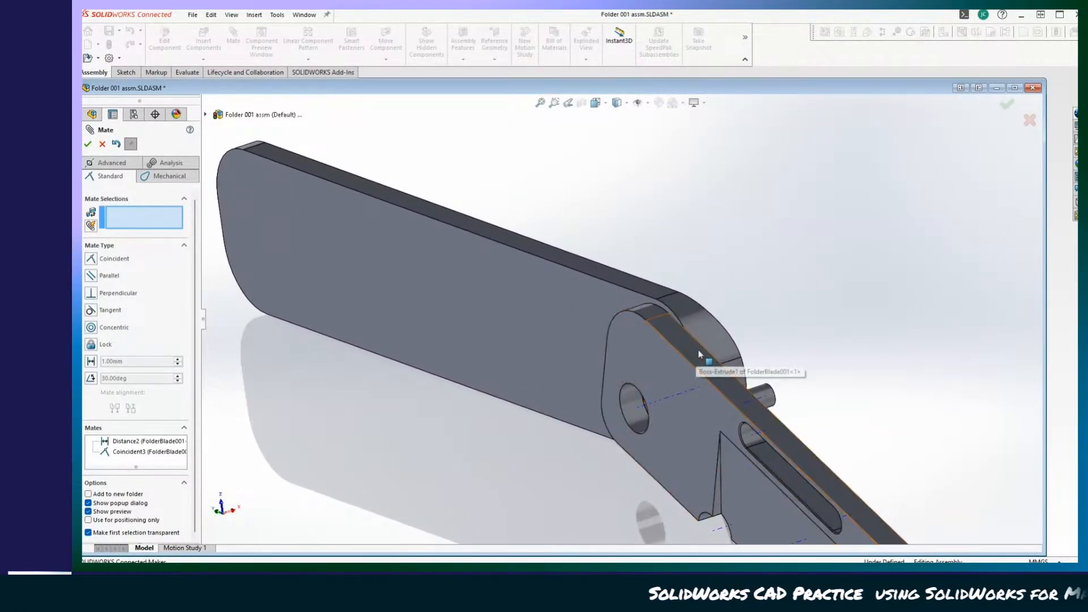
left_click(697, 365)
left_click(619, 276)
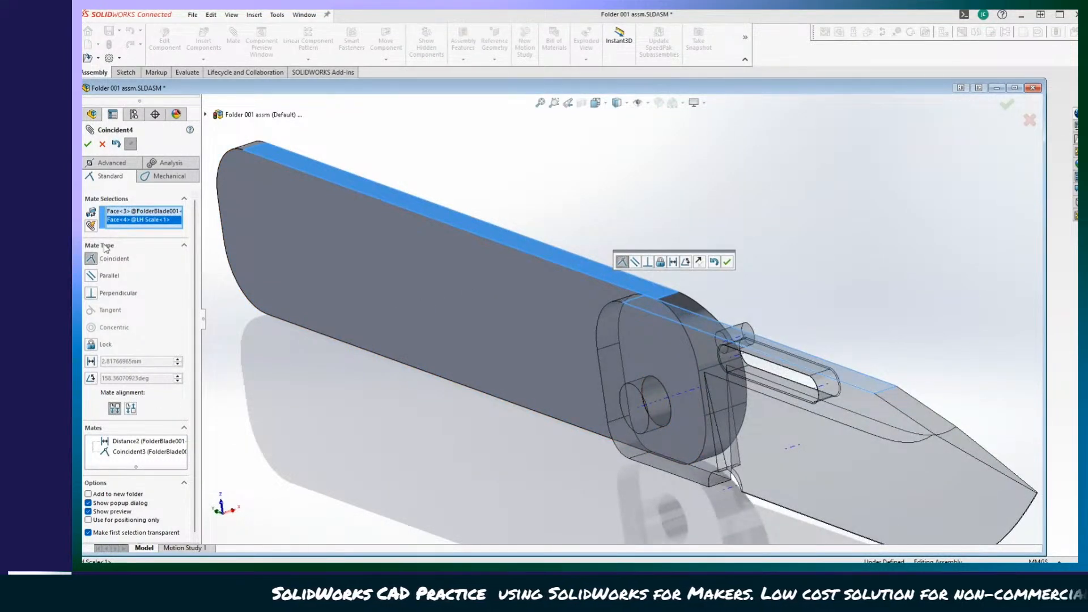
left_click(119, 166)
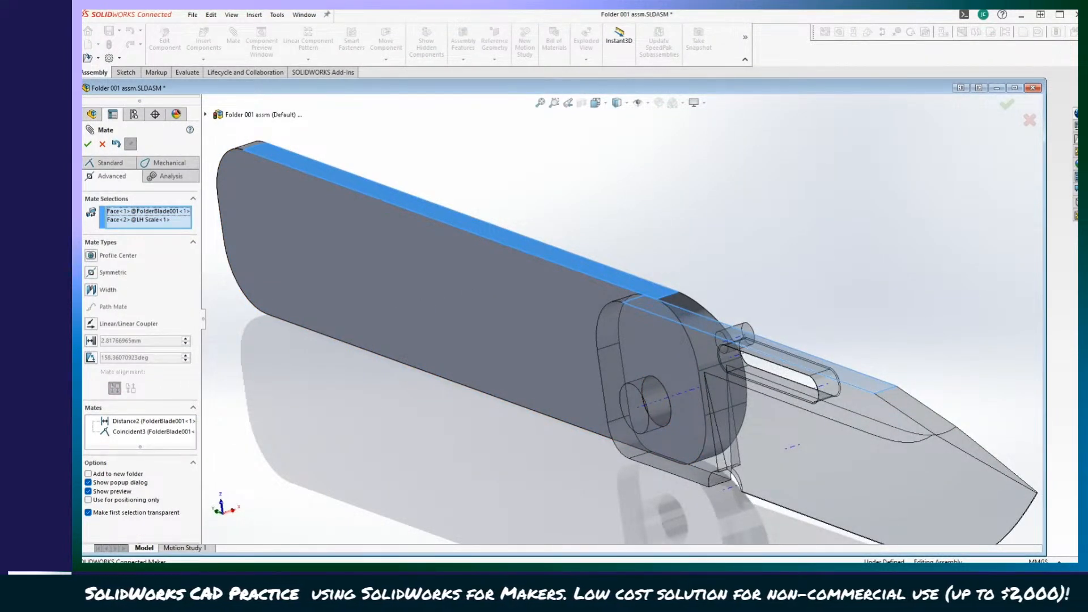
left_click(90, 358)
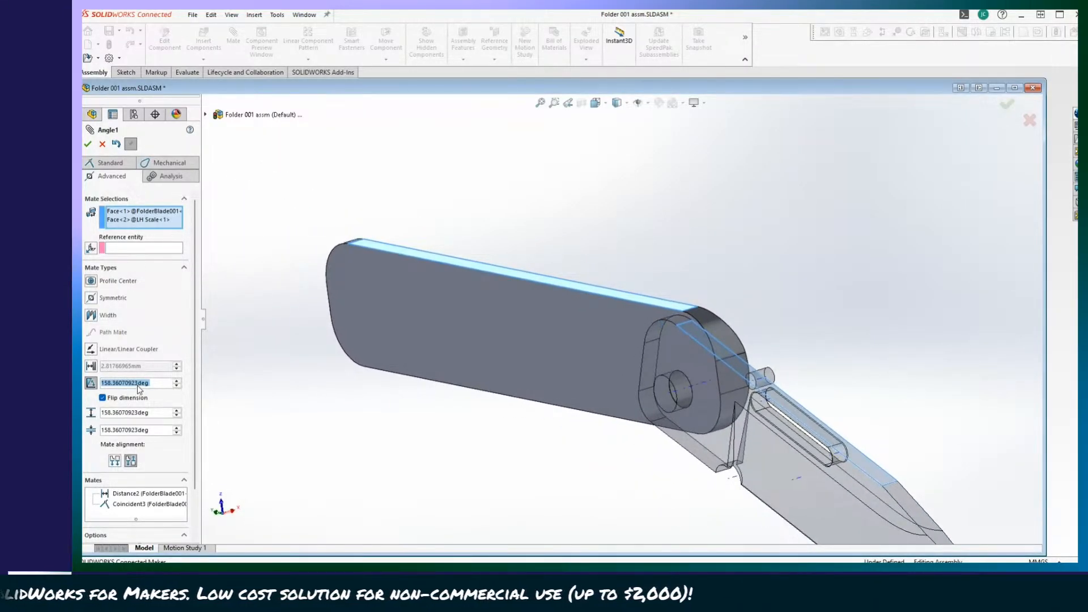
type("18")
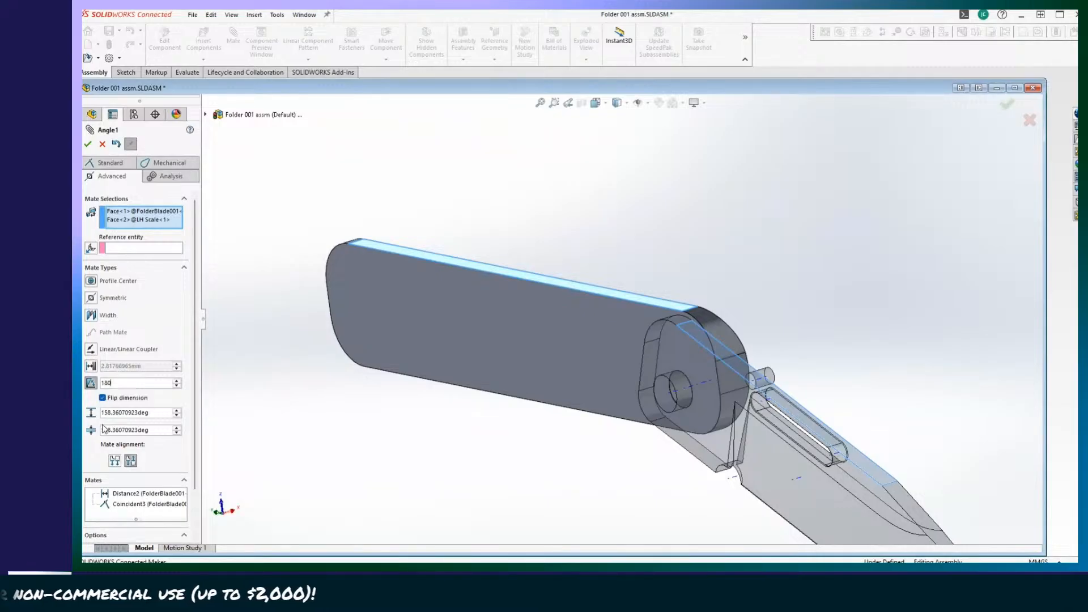
type("0")
key("Return")
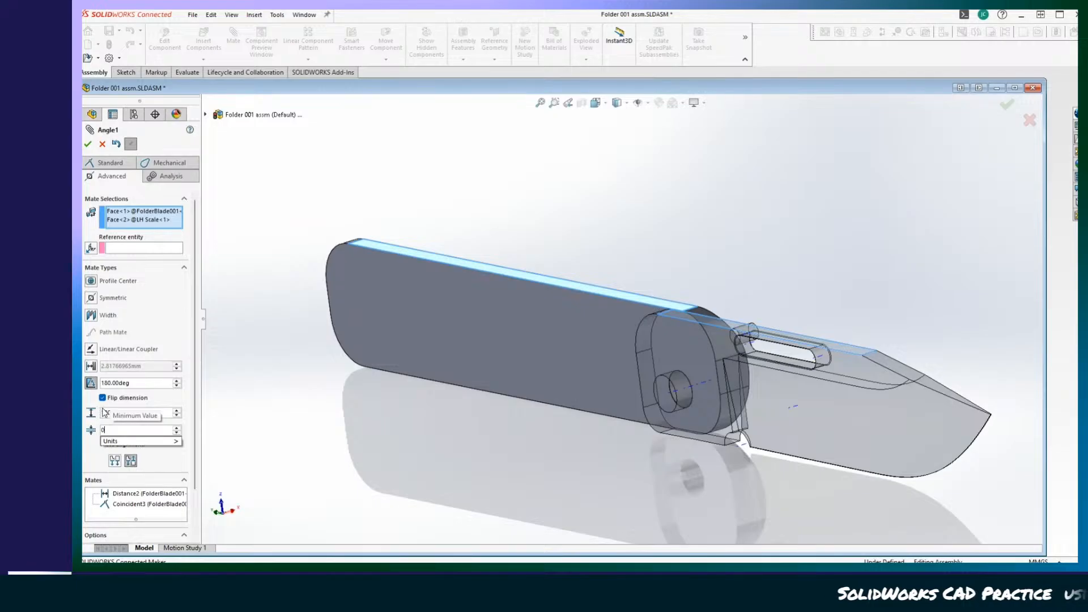
key("Return")
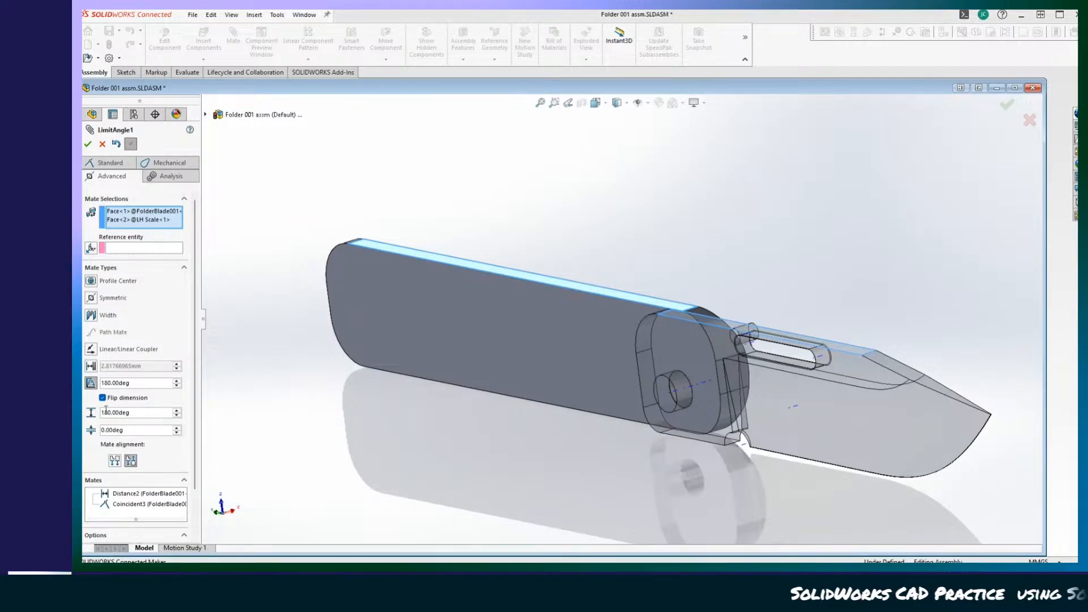
Set the maximum value of the angle mate between the blade and the LH Scale to 0°.
left_click(137, 413)
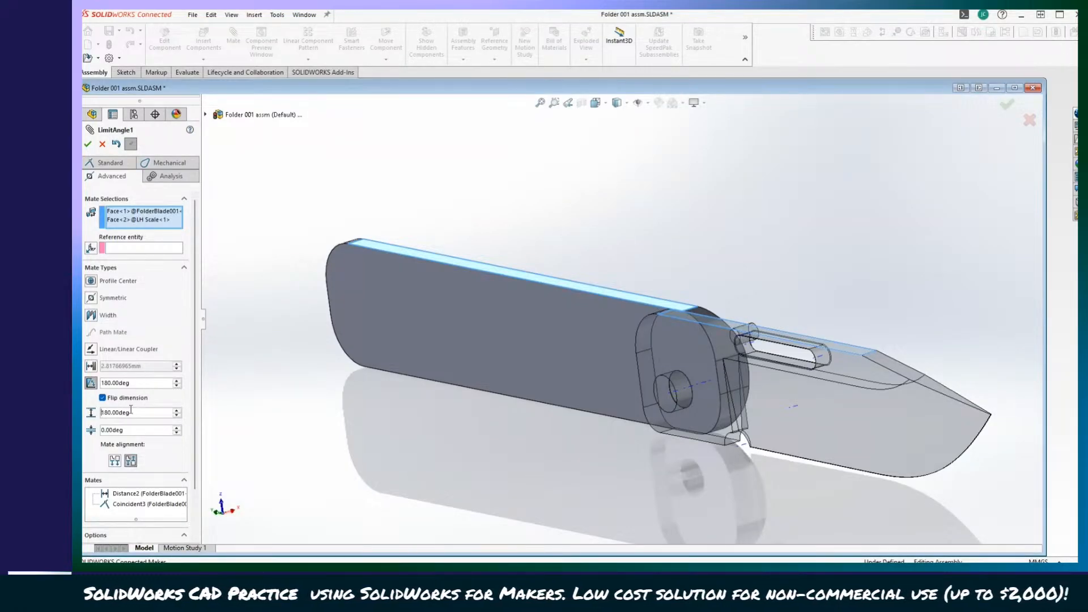
double_click(137, 413)
type("0")
key("Return")
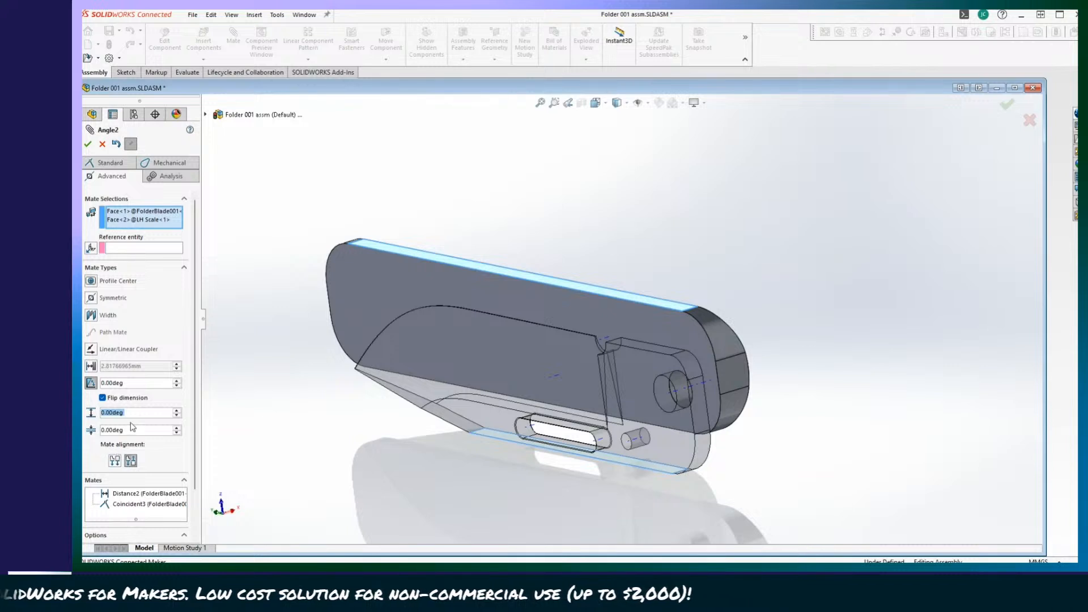
Set the limit angle mate's maximum to 180°, accept it, and swing the blade from closed to fully open on the LH Scale.
type("18")
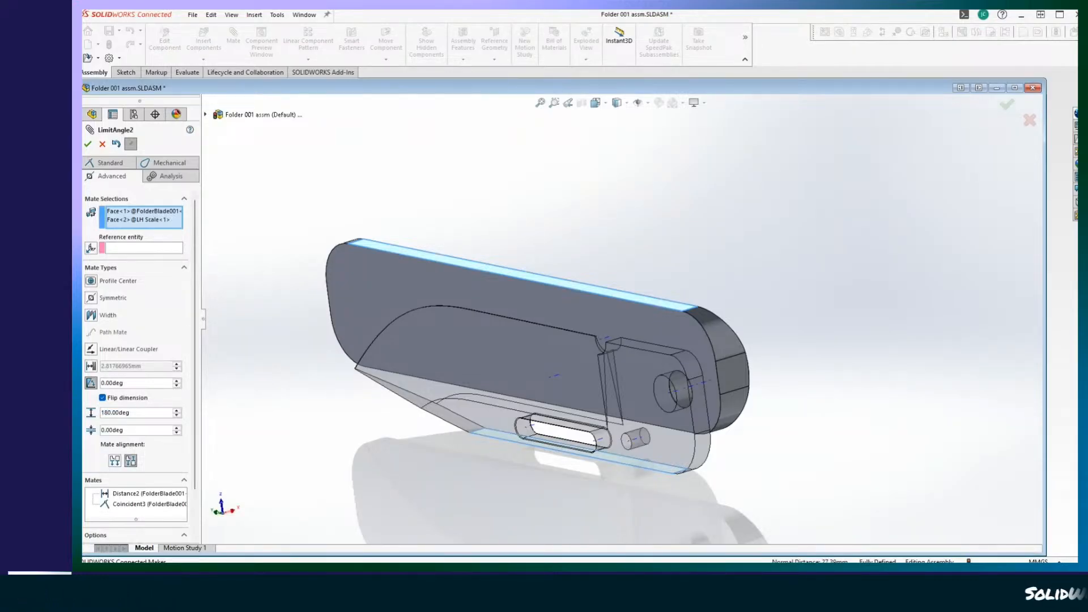
left_click(88, 144)
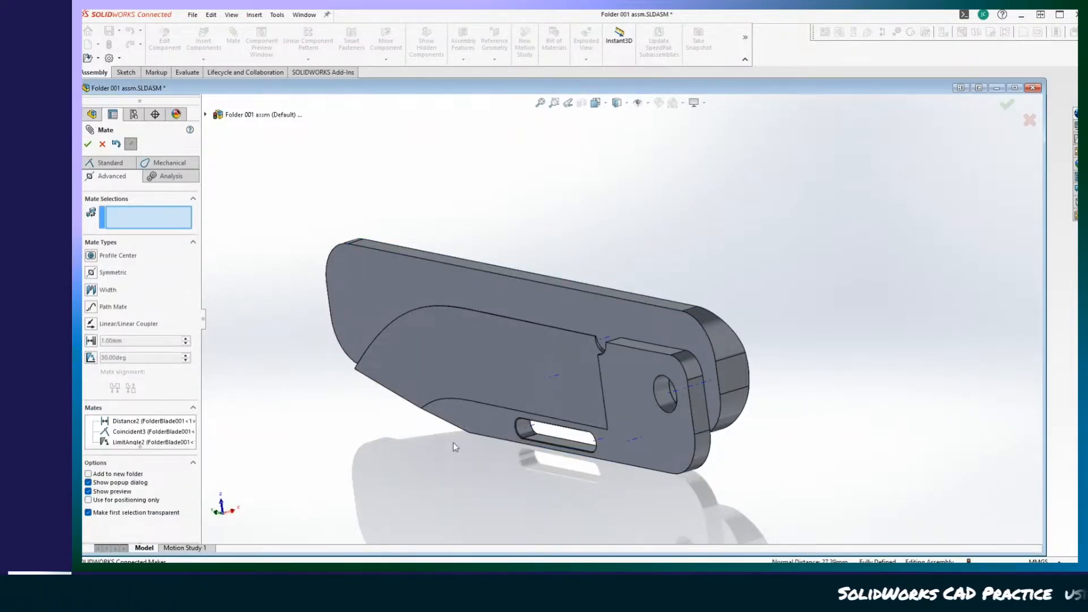
left_click_drag(452, 400, 851, 320)
scroll(453, 342, "down", 1)
scroll(607, 329, "up", 2)
middle_click_drag(606, 329, 510, 363)
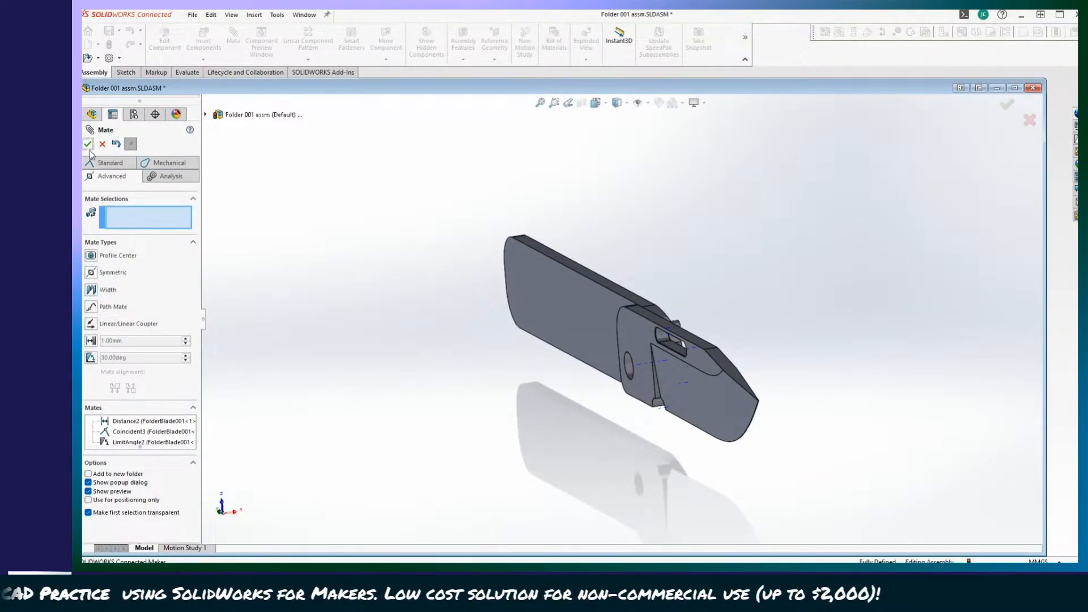
mouse_move(389, 212)
middle_mouse_down()
mouse_move(391, 275)
mouse_move(305, 162)
mouse_move(284, 158)
middle_mouse_up()
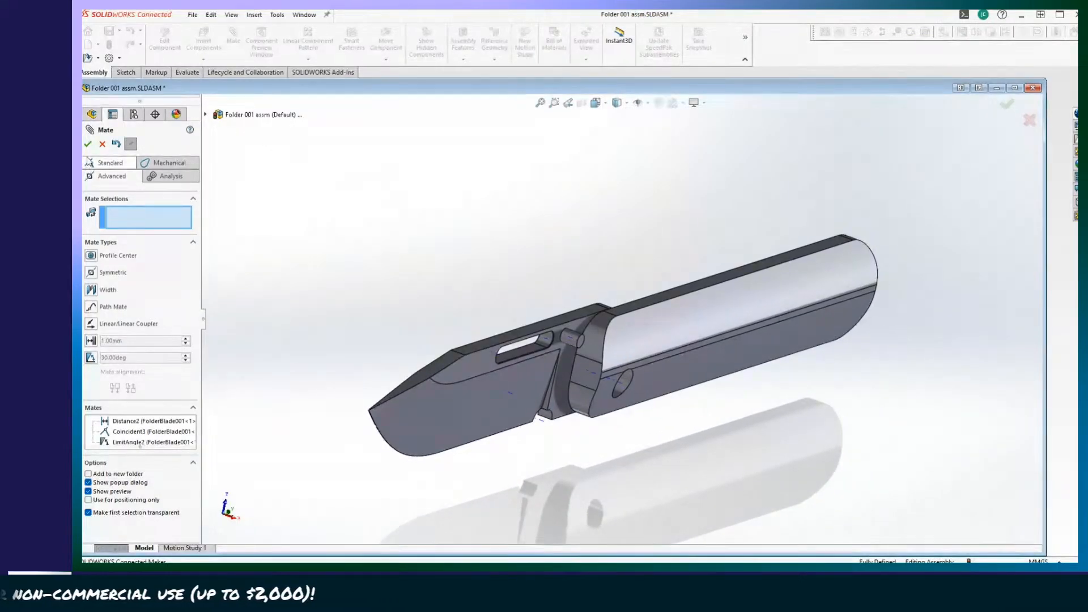
Finish mating and save the assembly to this PC, rebuilding the document before saving.
left_click(101, 145)
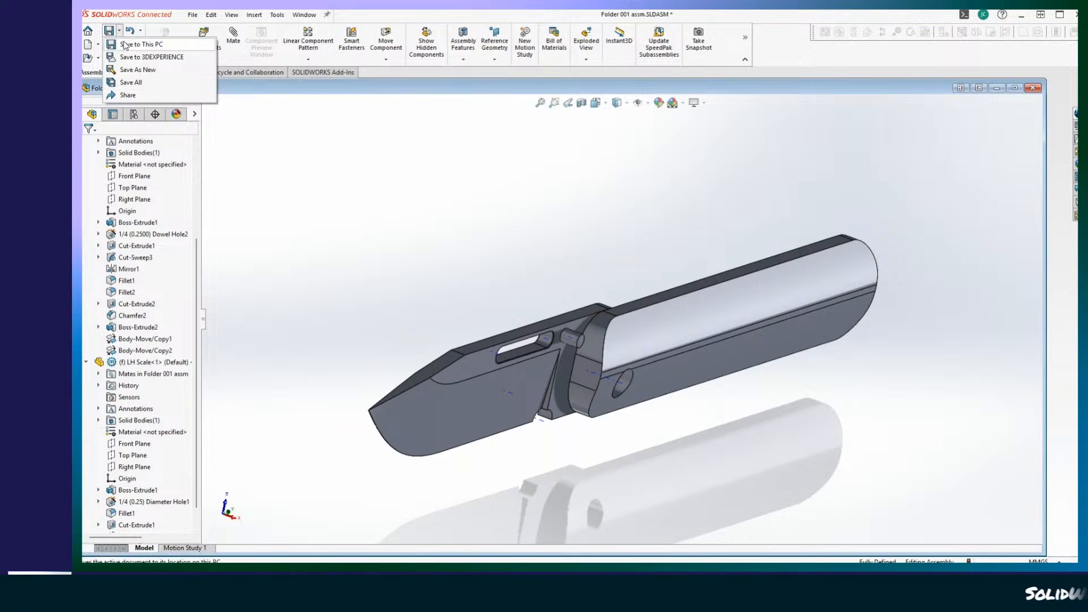
left_click(126, 46)
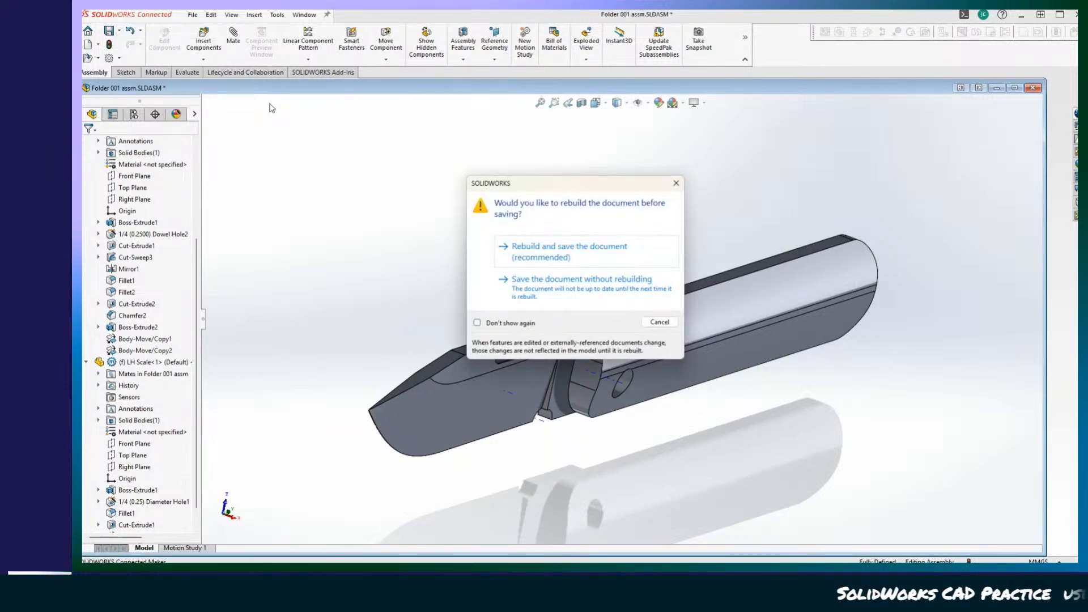
left_click(555, 256)
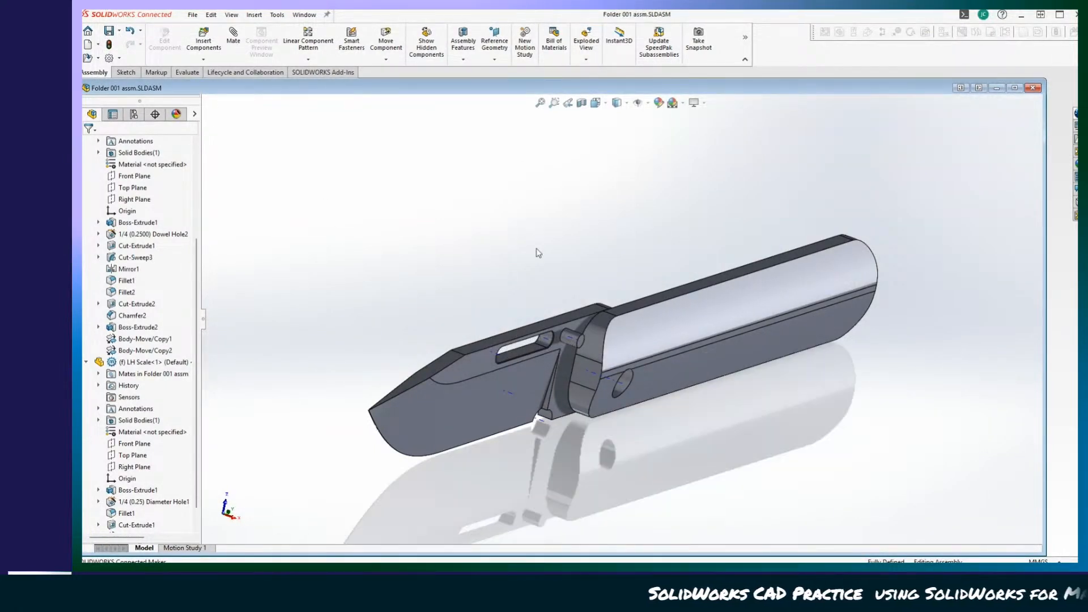
Review the assembly's distance, coincident and limit angle mates with their full names shown, and examine the opened blade around the pivot.
scroll(99, 513, "down", 1)
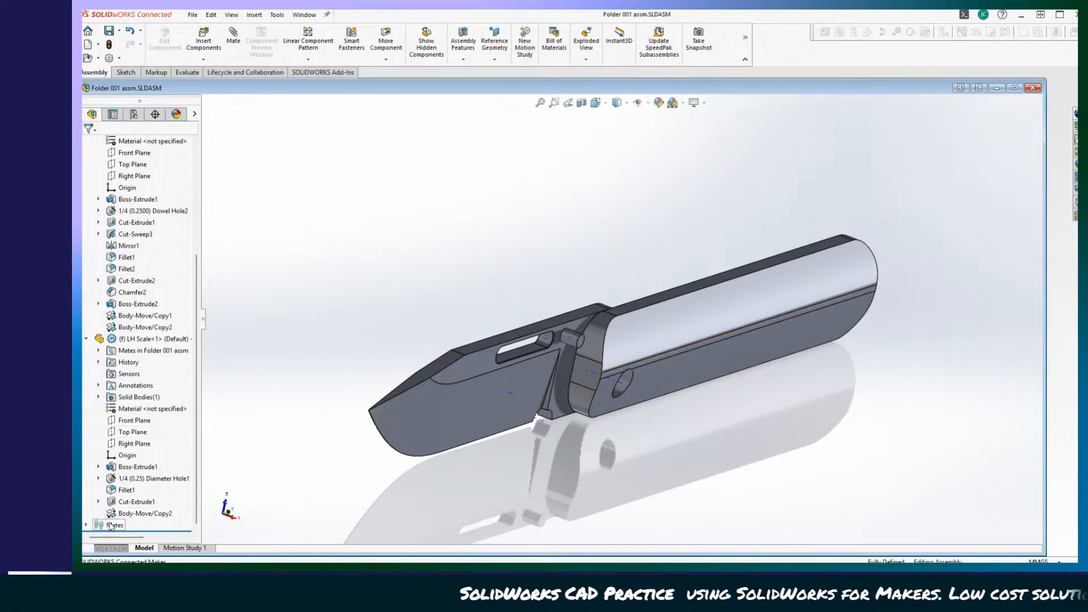
left_click(86, 525)
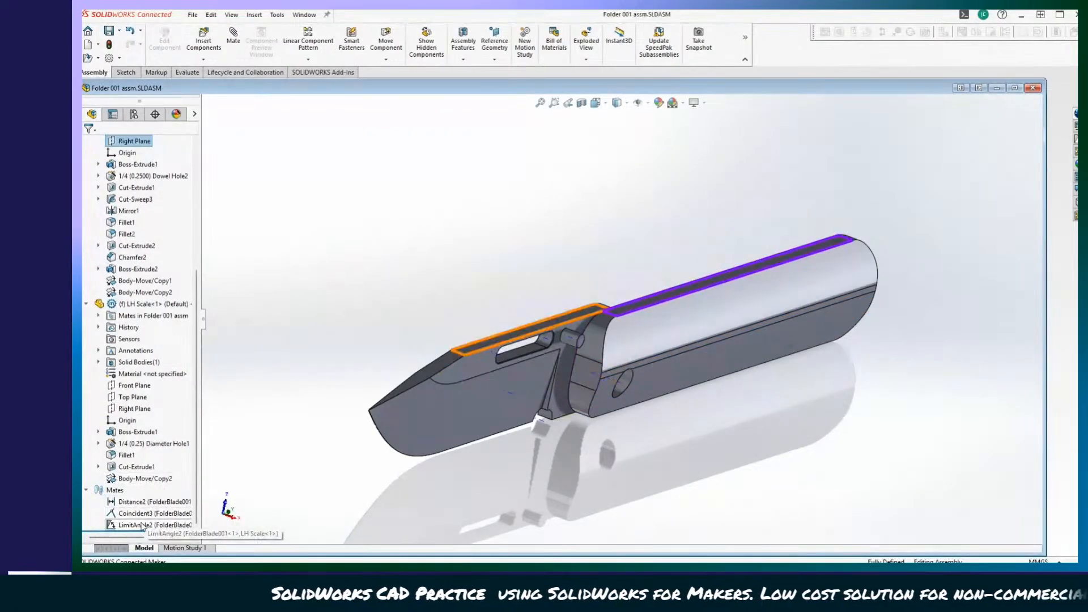
left_click_drag(198, 471, 302, 471)
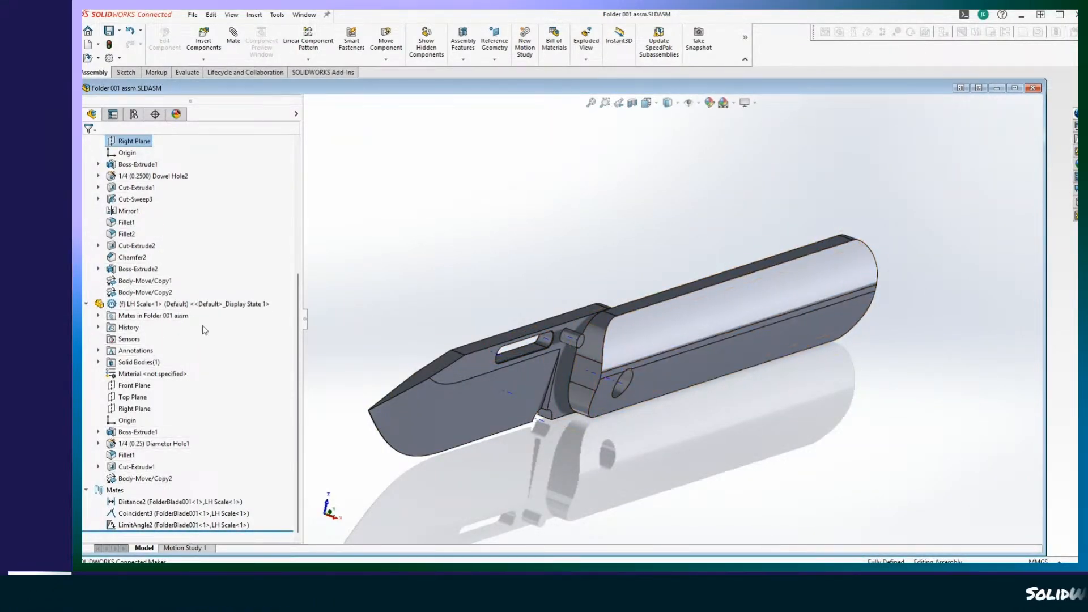
scroll(205, 330, "up", 5)
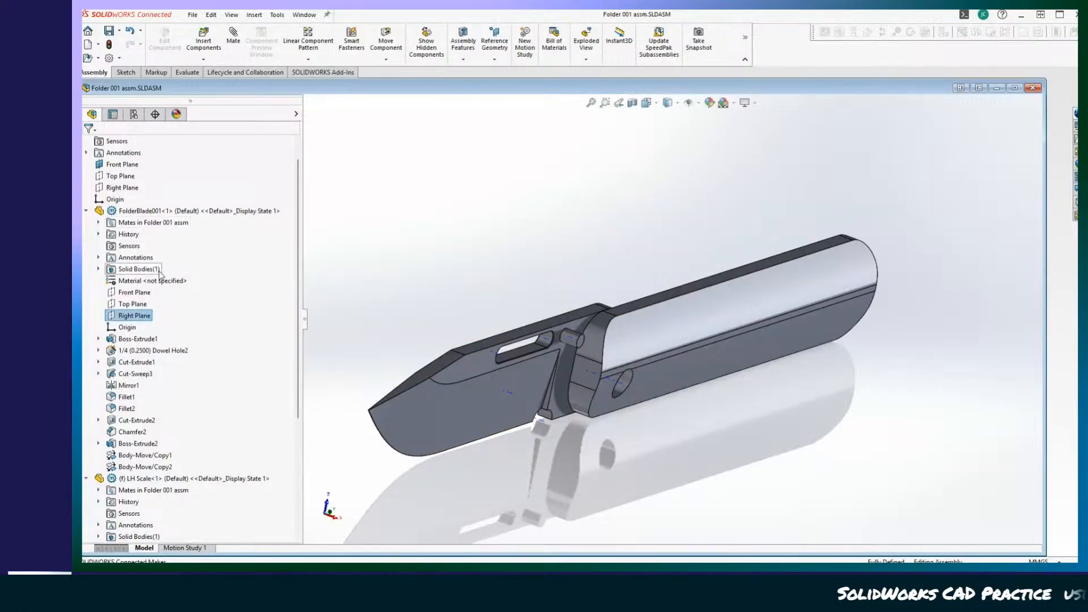
scroll(194, 475, "up", 1)
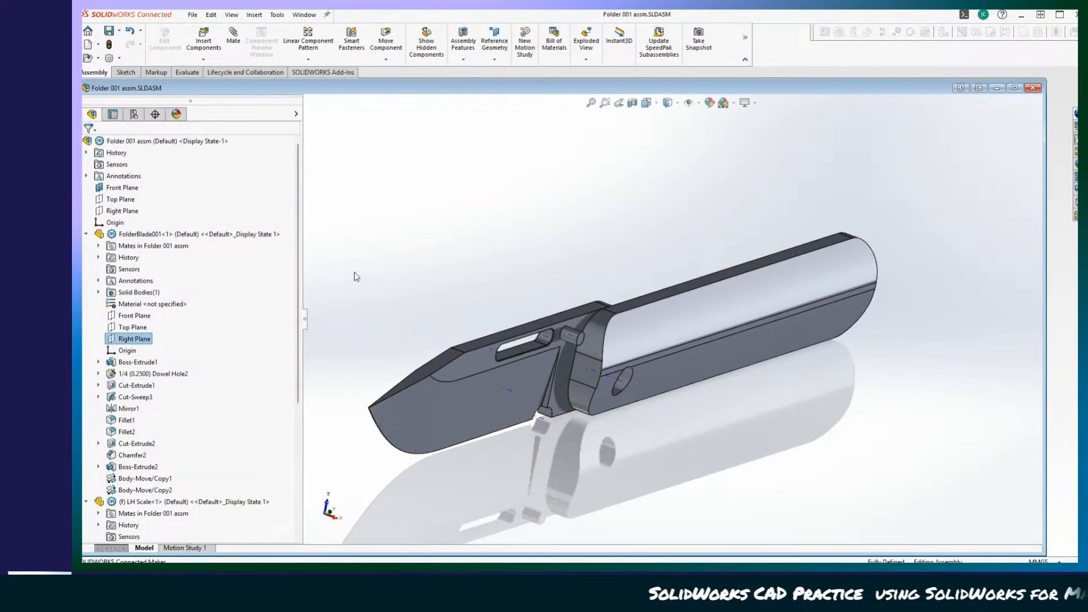
middle_click_drag(510, 397, 425, 486)
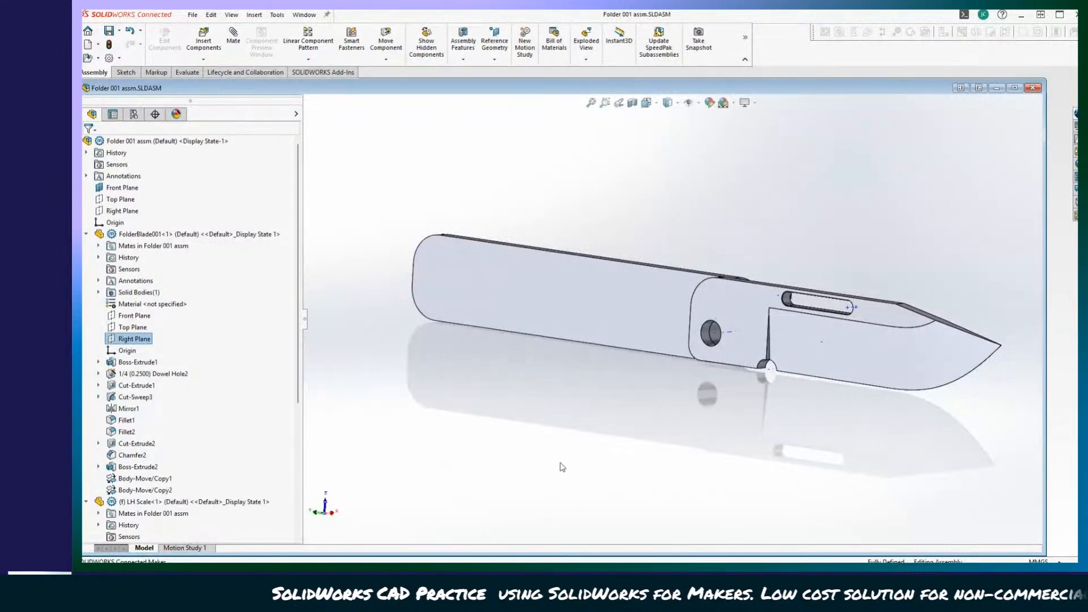
scroll(578, 476, "down", 3)
middle_click_drag(580, 477, 657, 476)
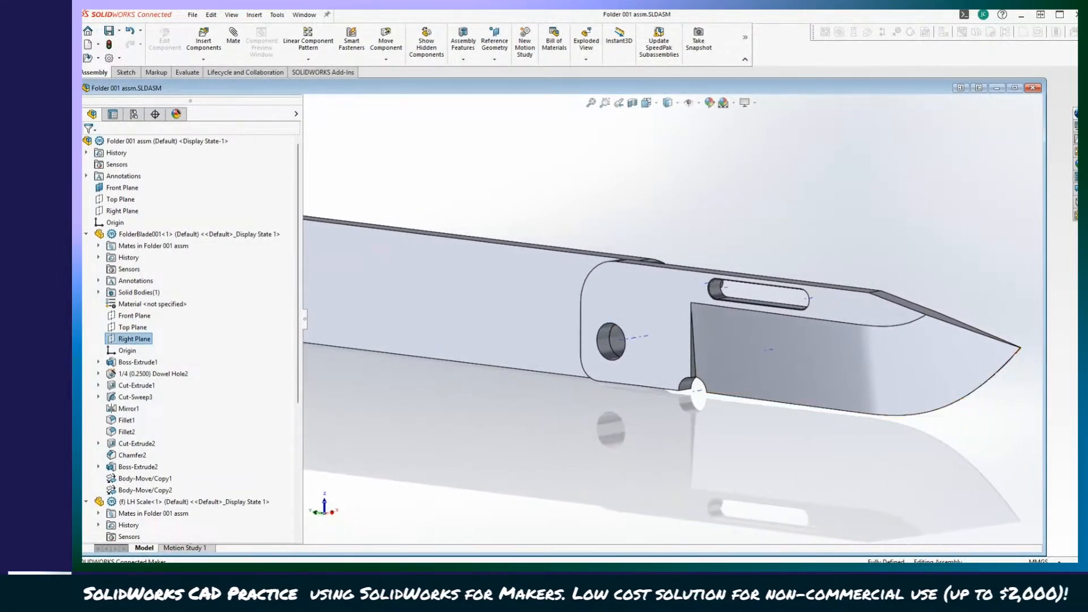
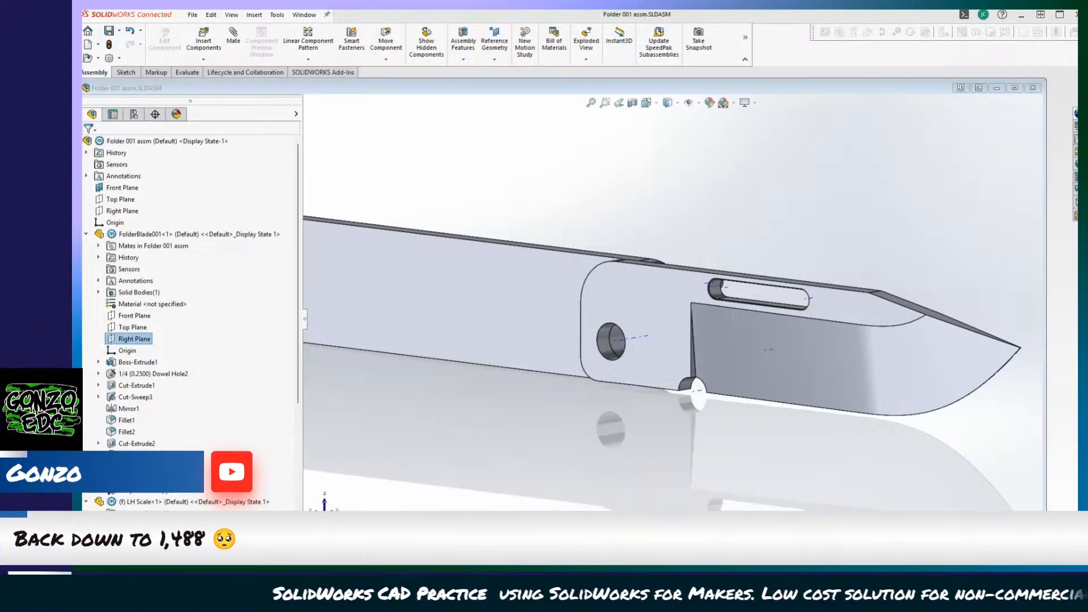
left_click(565, 188)
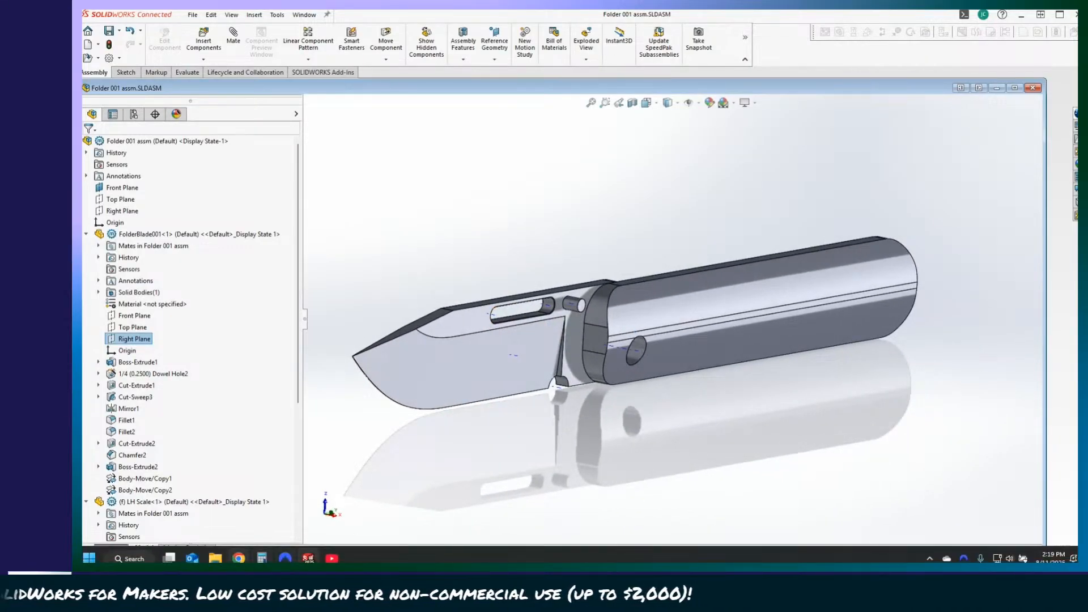
left_click(220, 561)
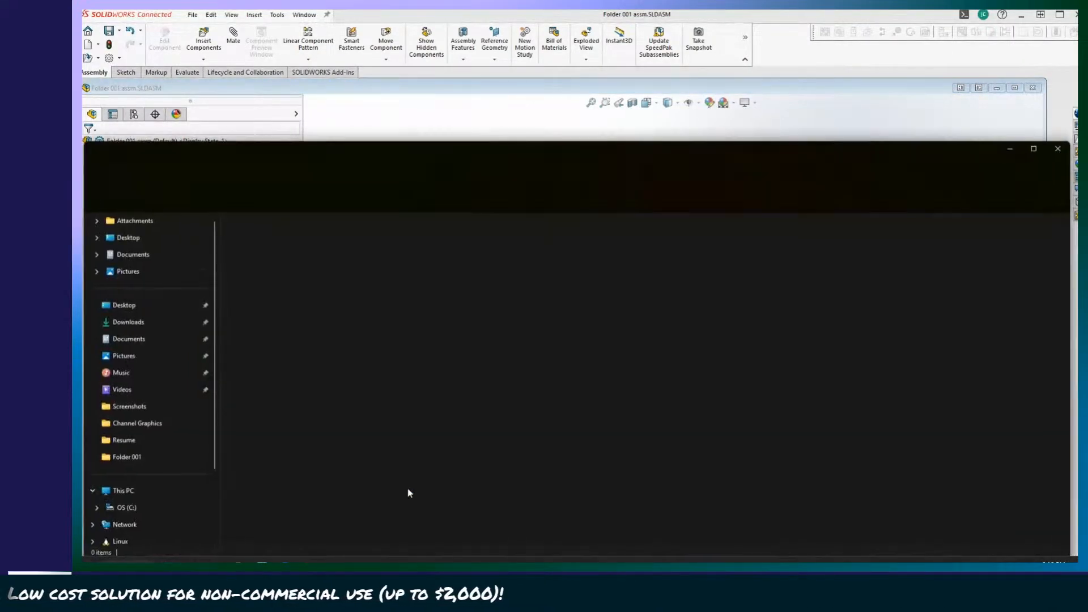
left_click_drag(471, 152, 1087, 162)
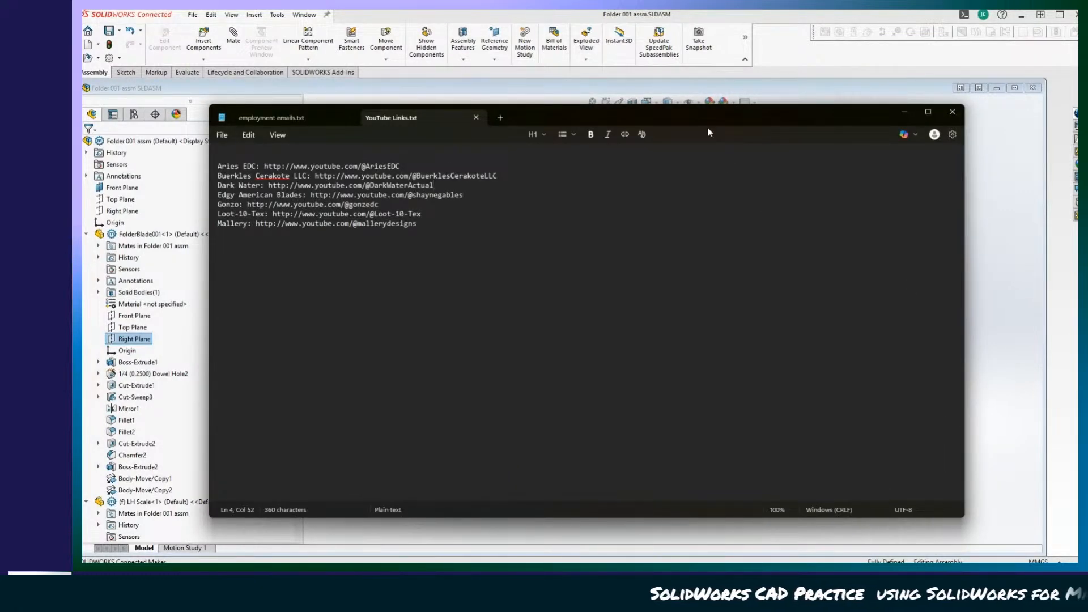
left_click_drag(705, 121, 1087, 130)
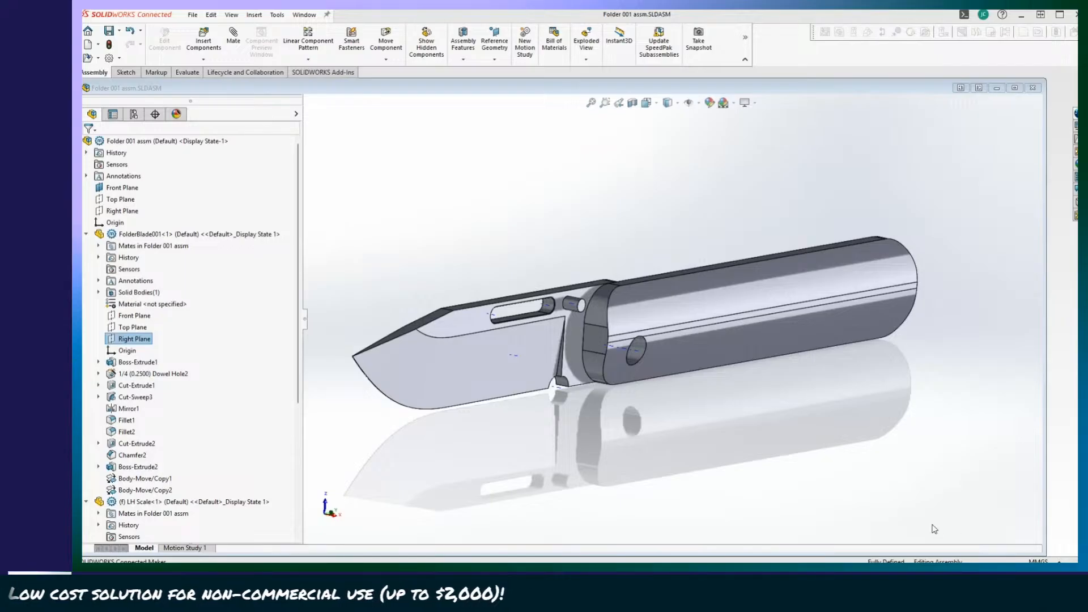
left_click(841, 193)
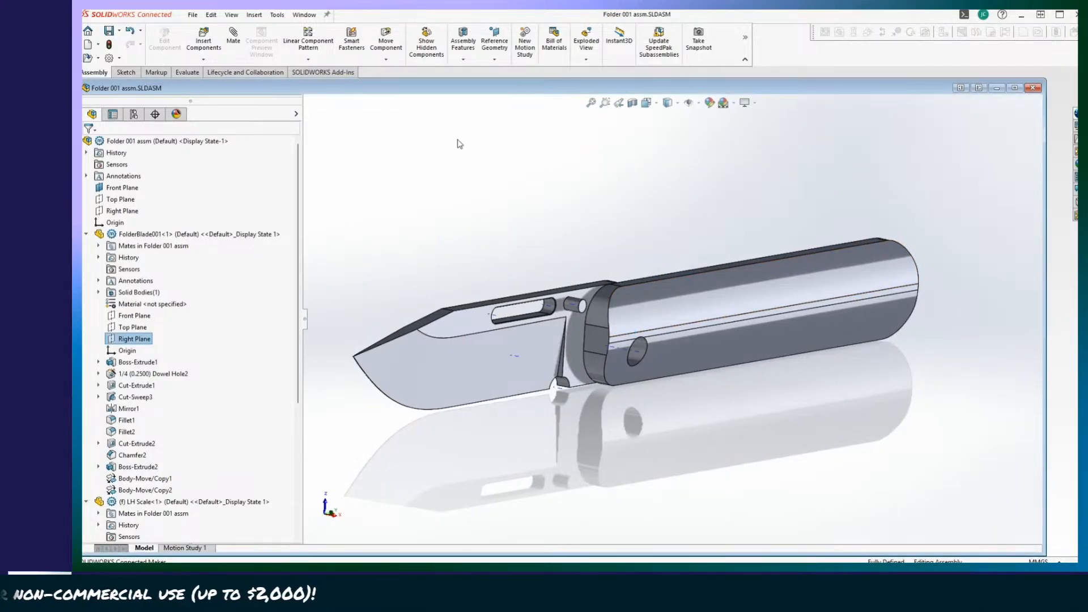
scroll(466, 150, "up", 1)
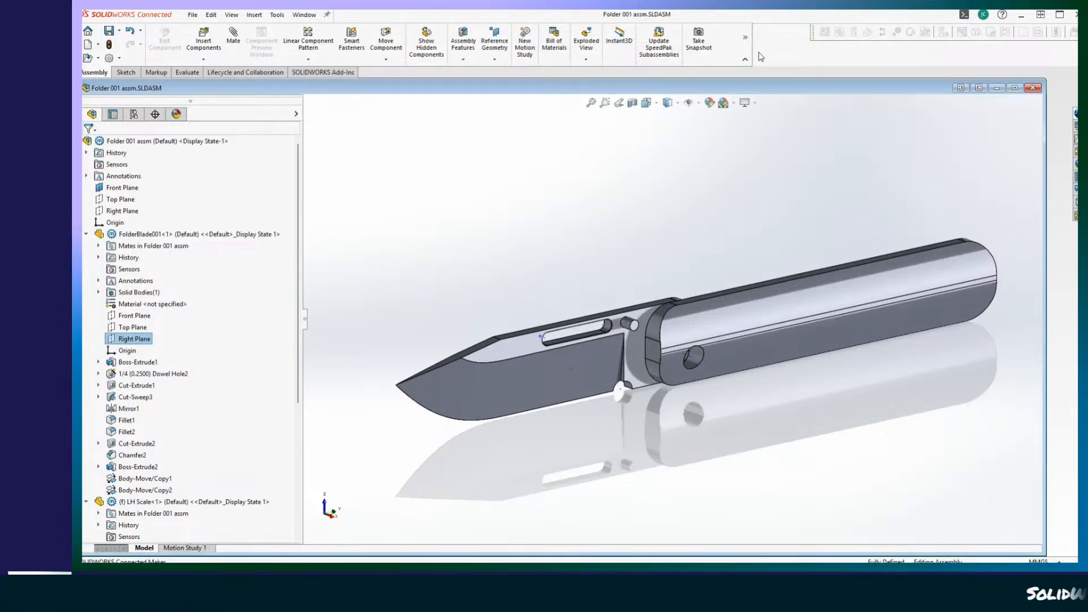
middle_click_drag(499, 241, 409, 244)
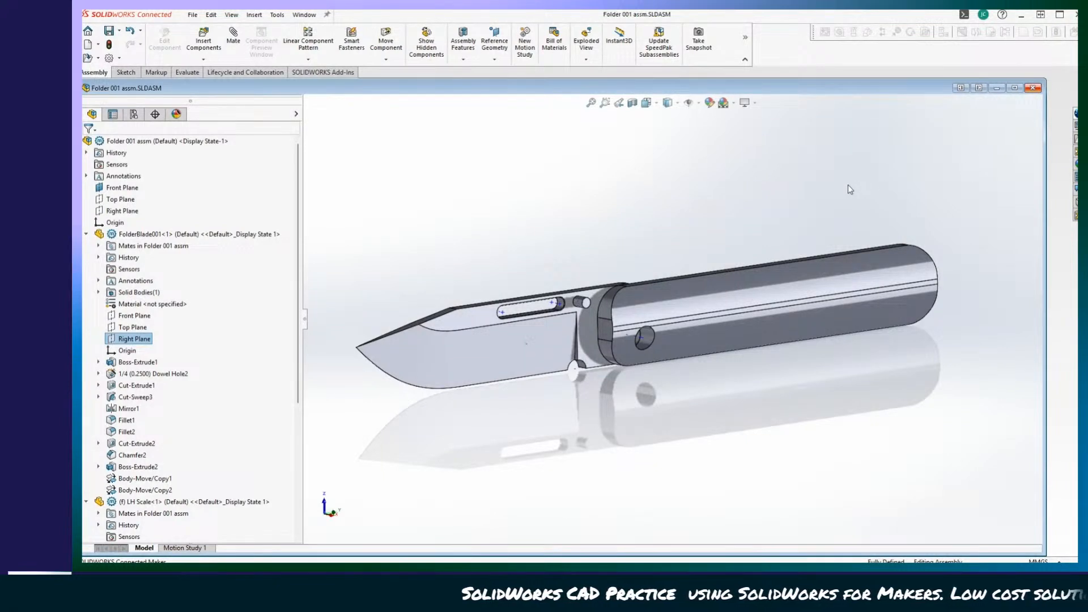
Close the knife assembly and open the LH Scale part from the Folder 001 folder.
left_click(1033, 87)
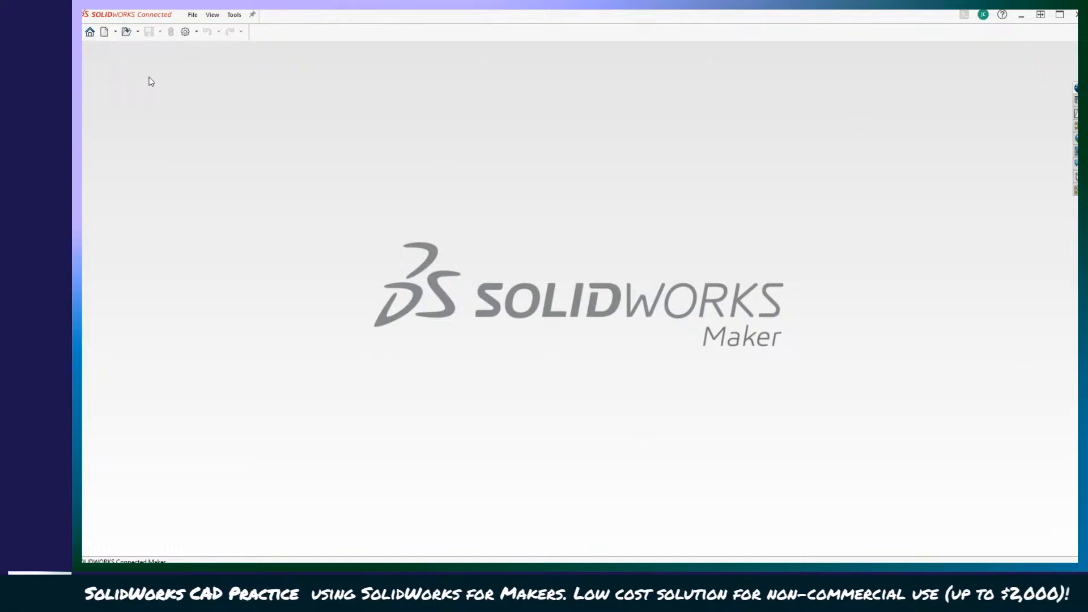
left_click(137, 31)
left_click(144, 55)
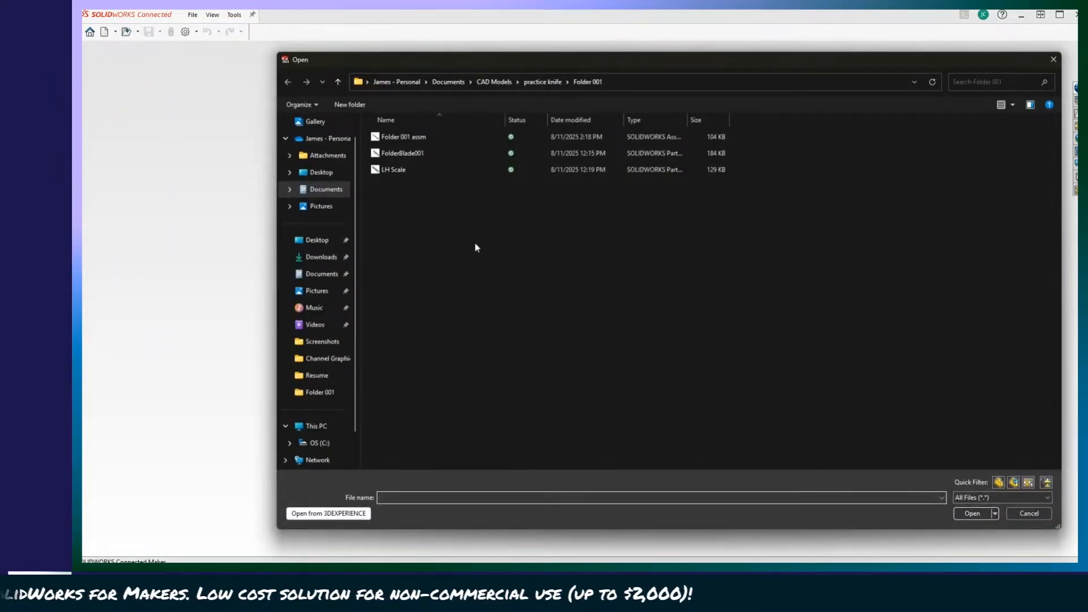
double_click(393, 170)
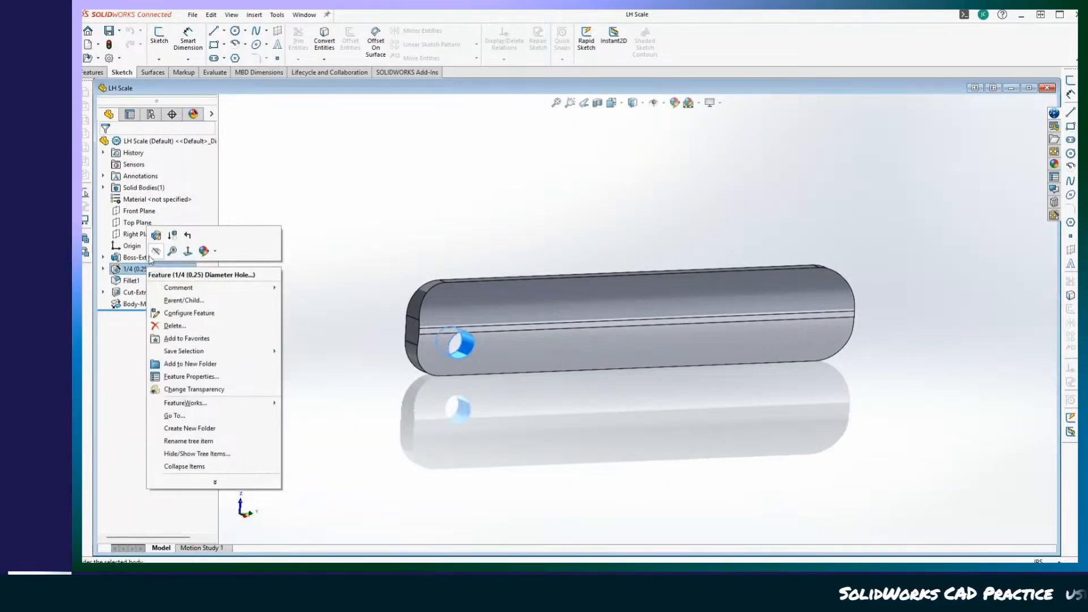
Inspect the two sketches under the 1/4 (0.25) Diameter Hole feature and open its position sketch, Sketch2, for editing.
left_click(104, 271)
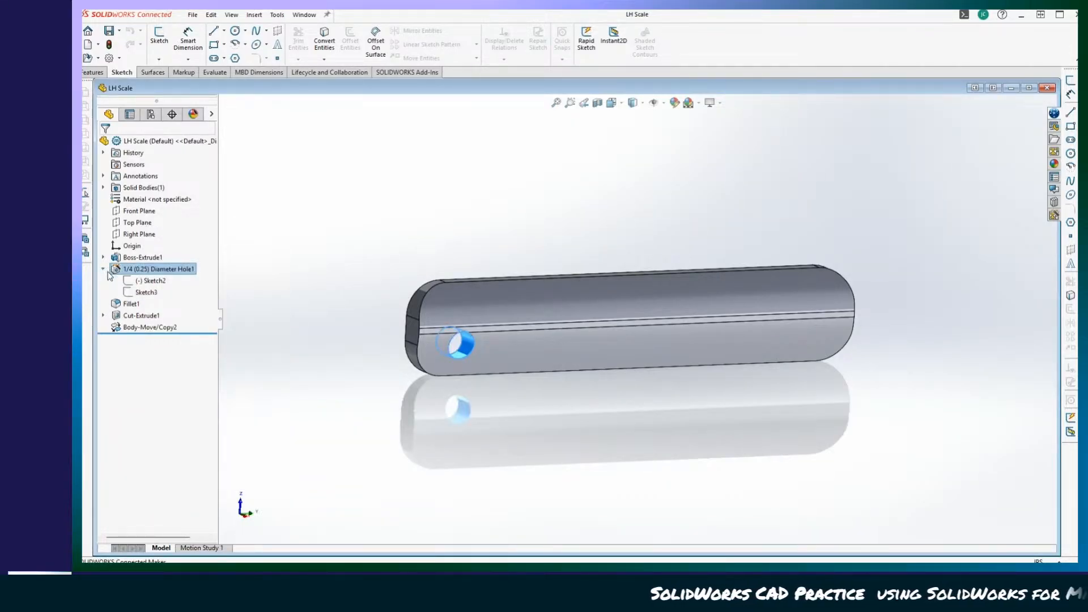
left_click(142, 283)
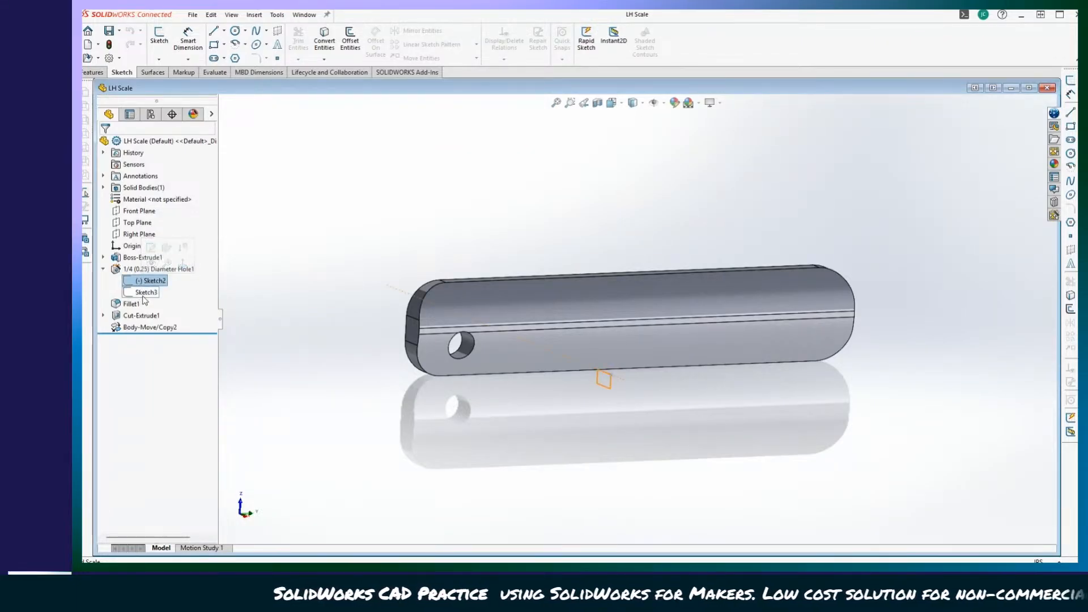
left_click(145, 293)
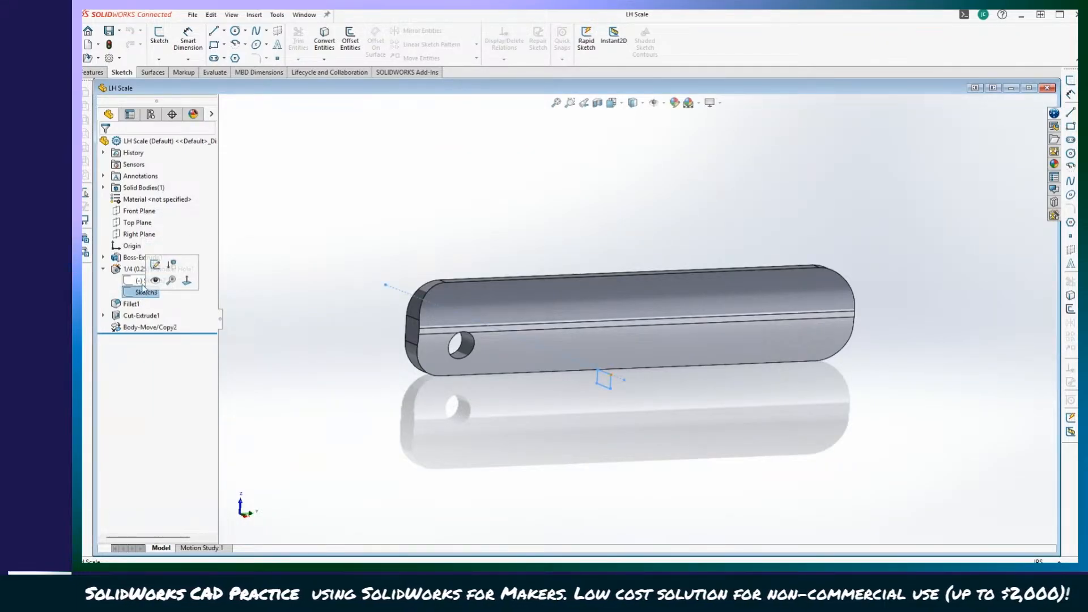
right_click(134, 282)
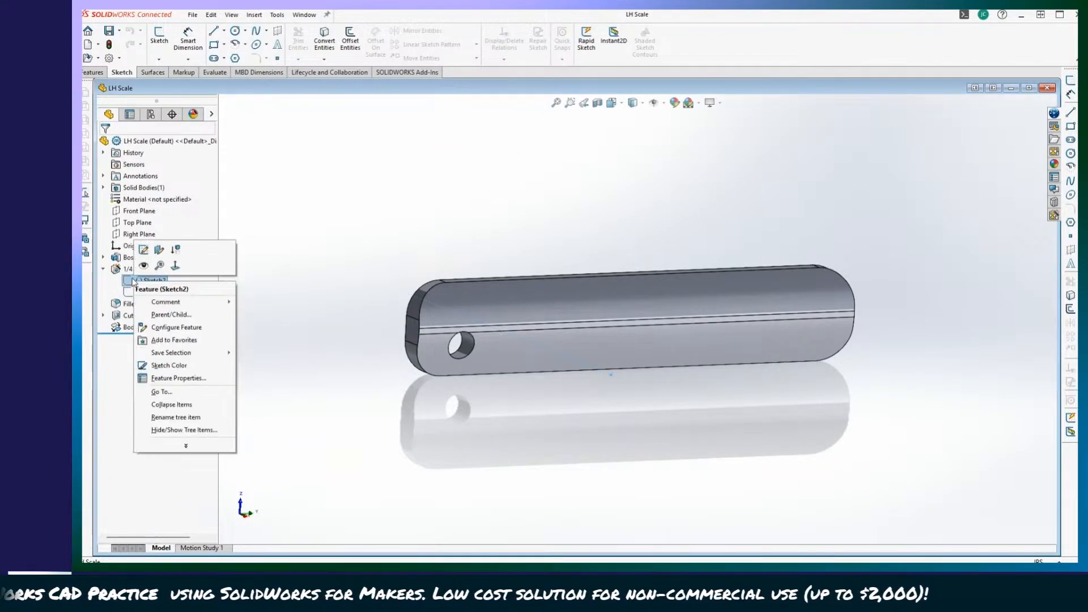
left_click(143, 250)
Examine the hole's centre point relative to the origin in Sketch2, and exit the sketch.
scroll(567, 448, "down", 6)
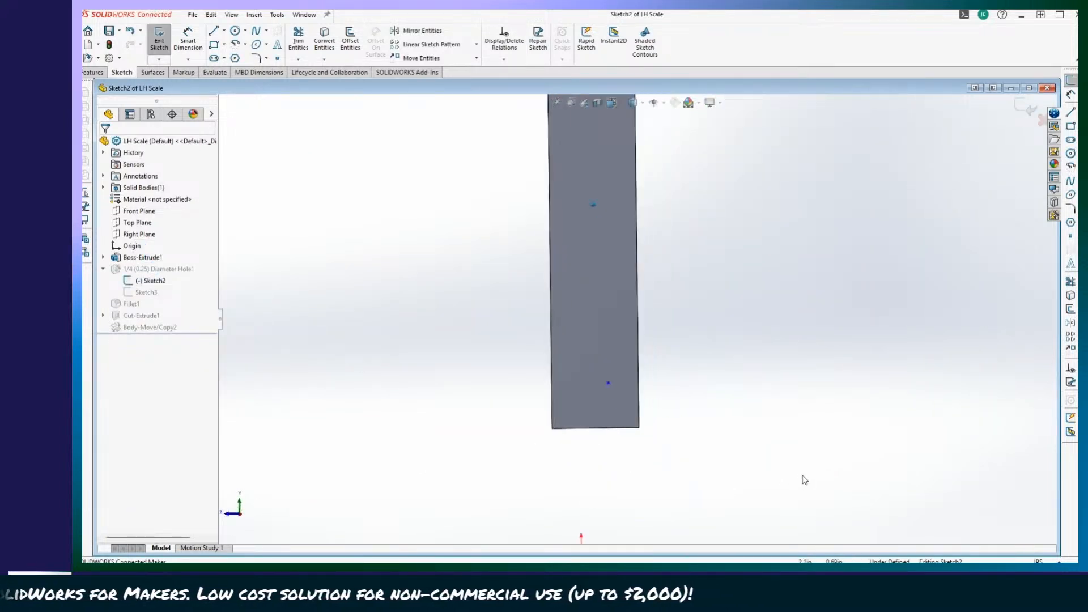
scroll(650, 386, "down", 2)
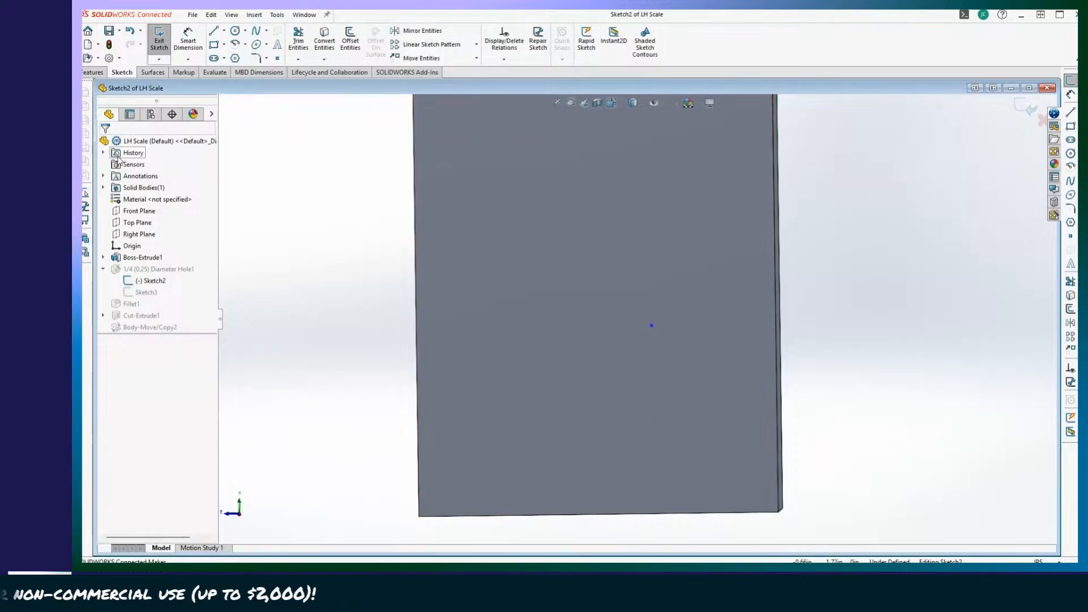
scroll(567, 351, "up", 2)
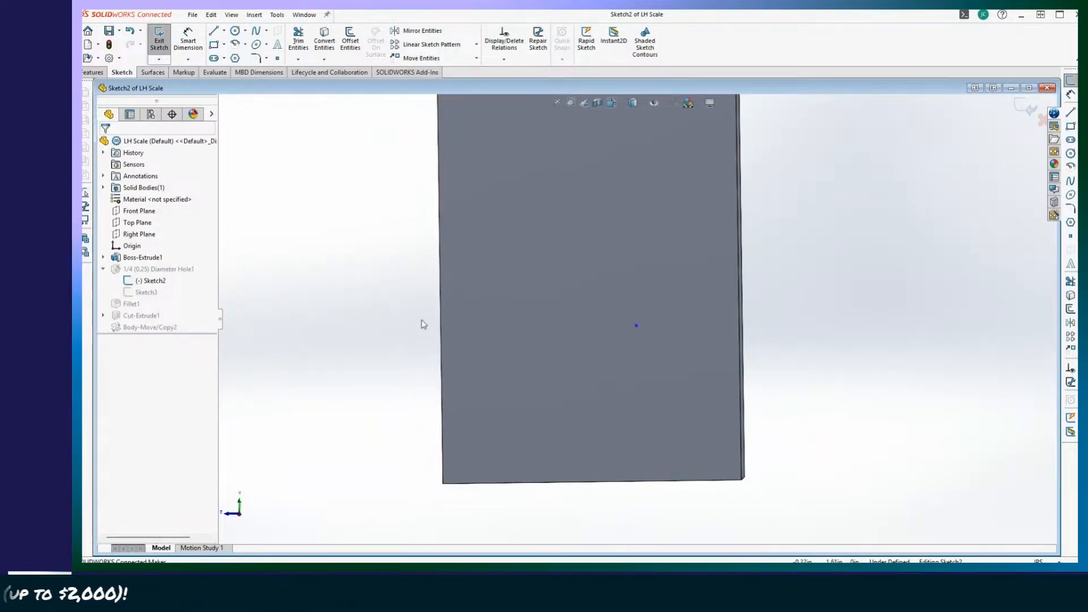
scroll(324, 238, "up", 2)
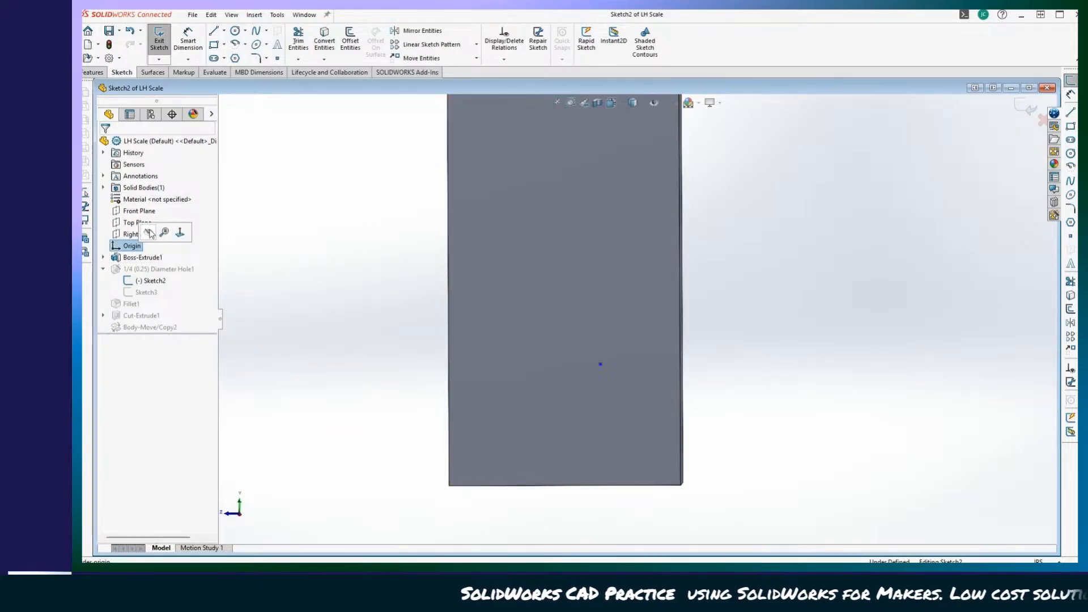
scroll(318, 355, "up", 7)
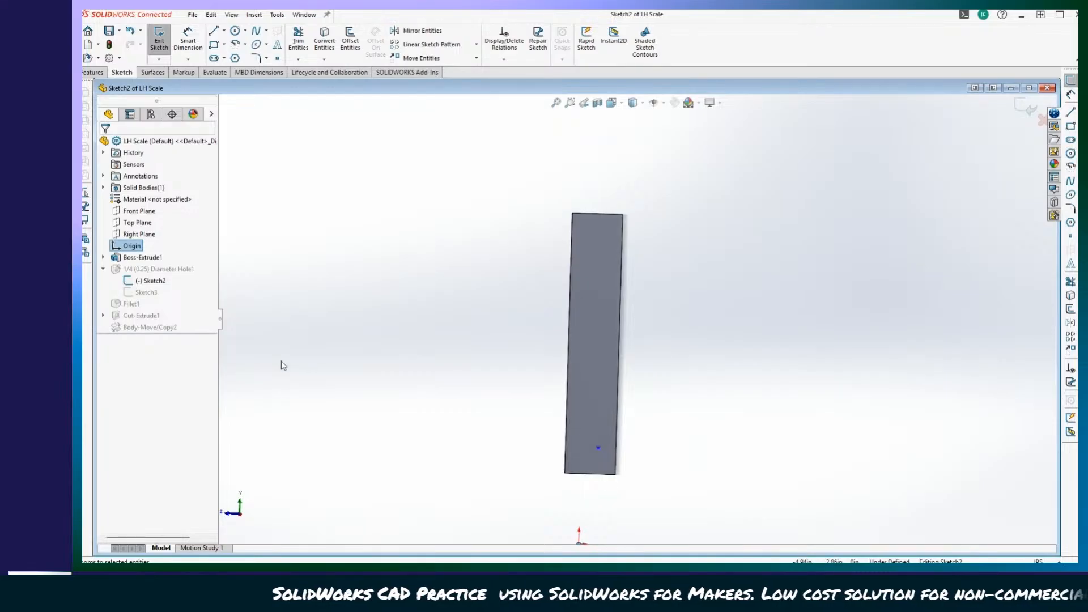
scroll(238, 363, "up", 1)
scroll(256, 356, "down", 1)
scroll(256, 355, "up", 2)
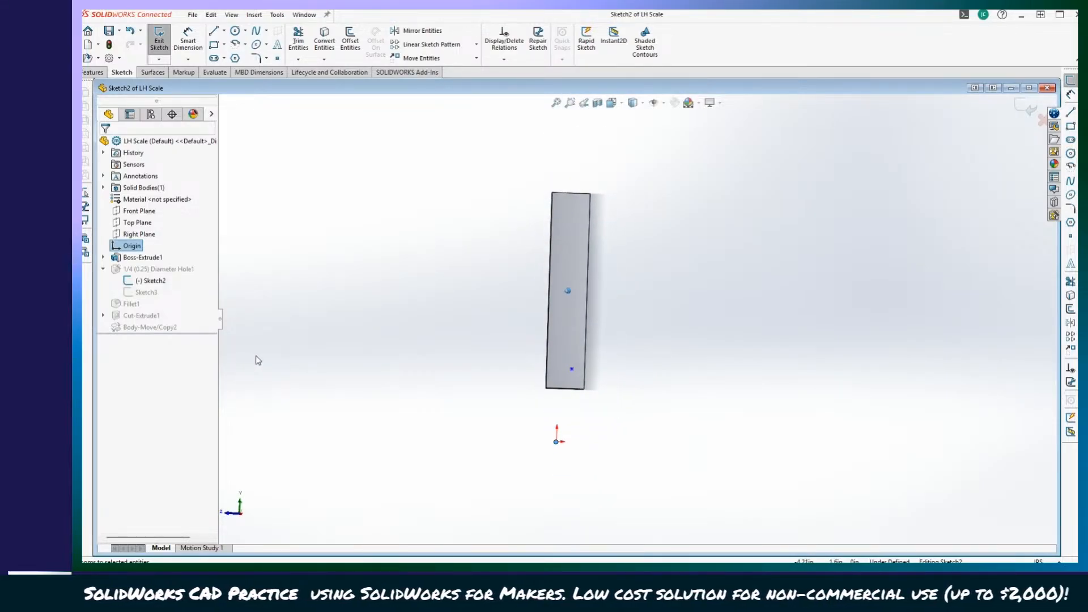
left_click(302, 361)
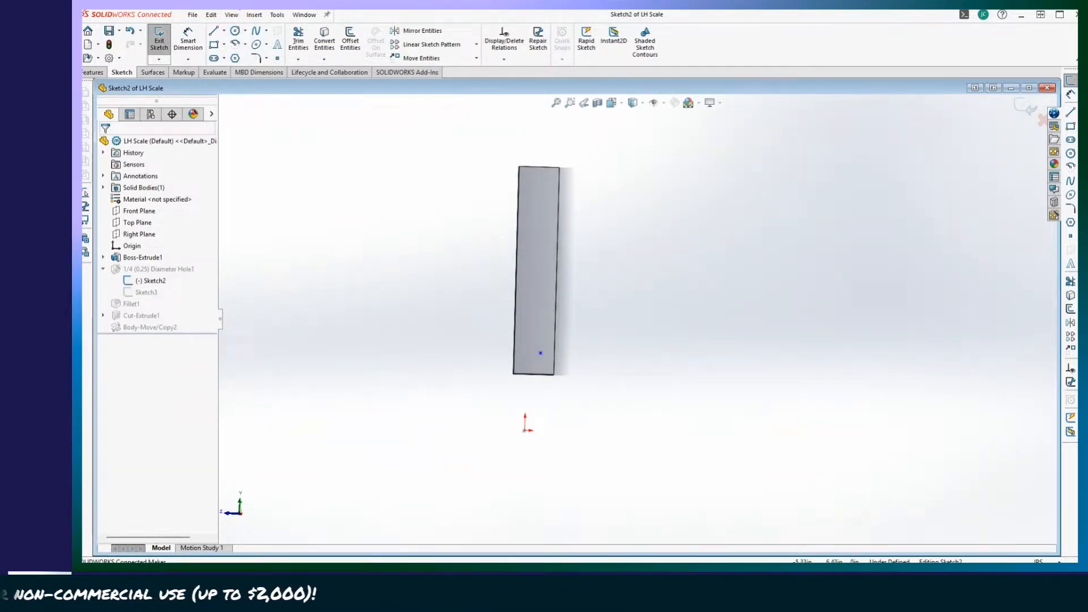
left_click(254, 15)
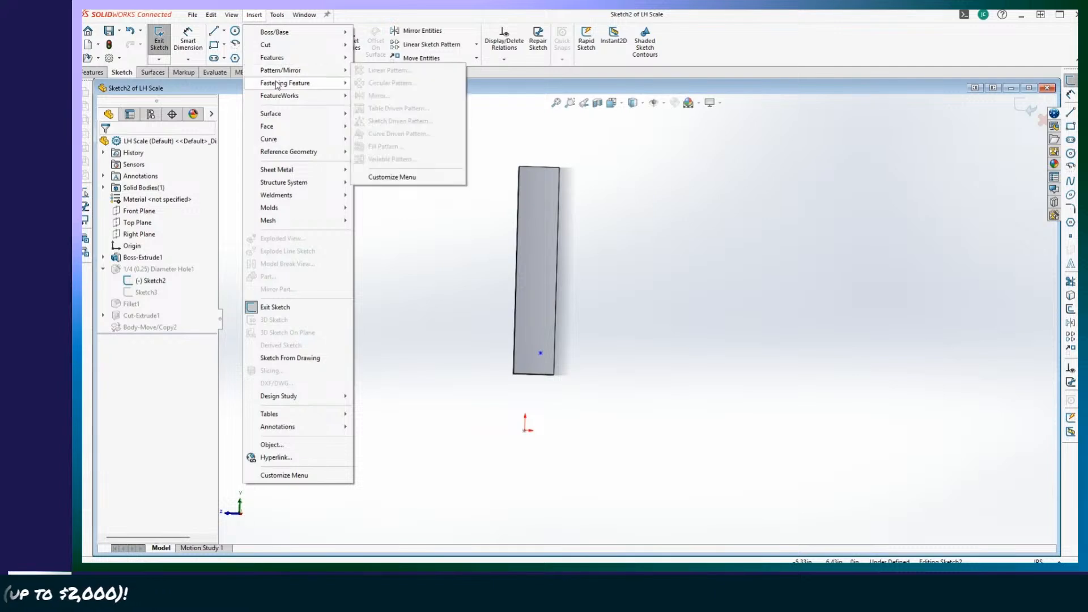
mouse_move(279, 61)
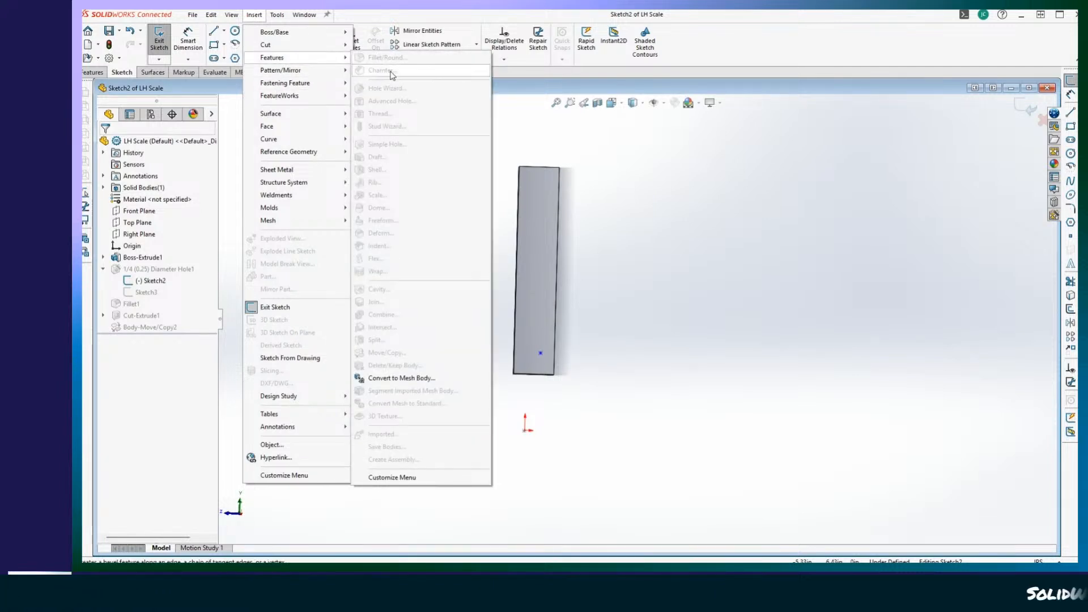
left_click(617, 125)
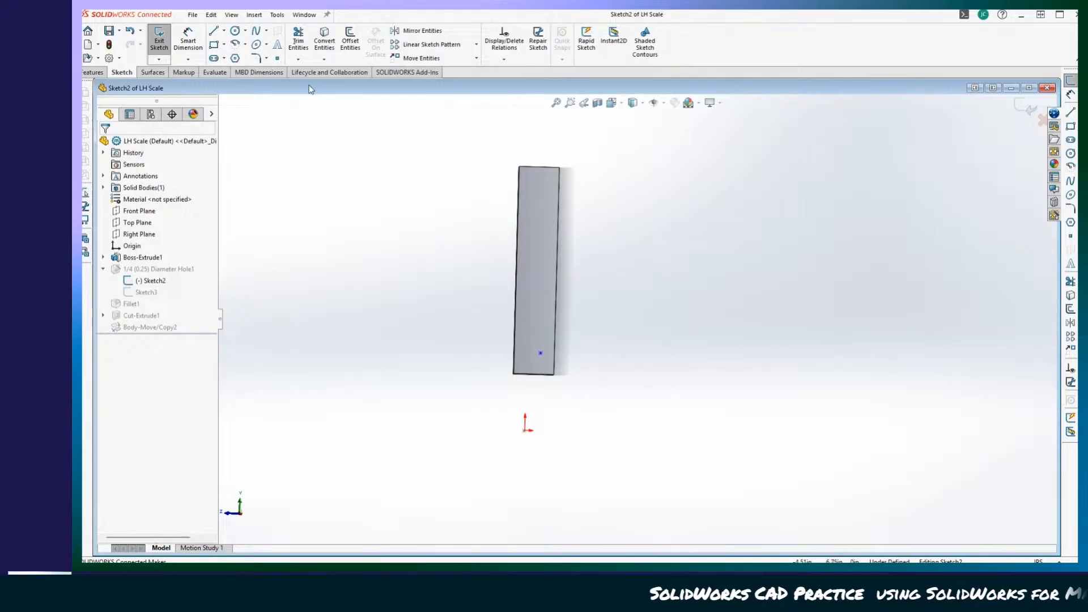
left_click(161, 40)
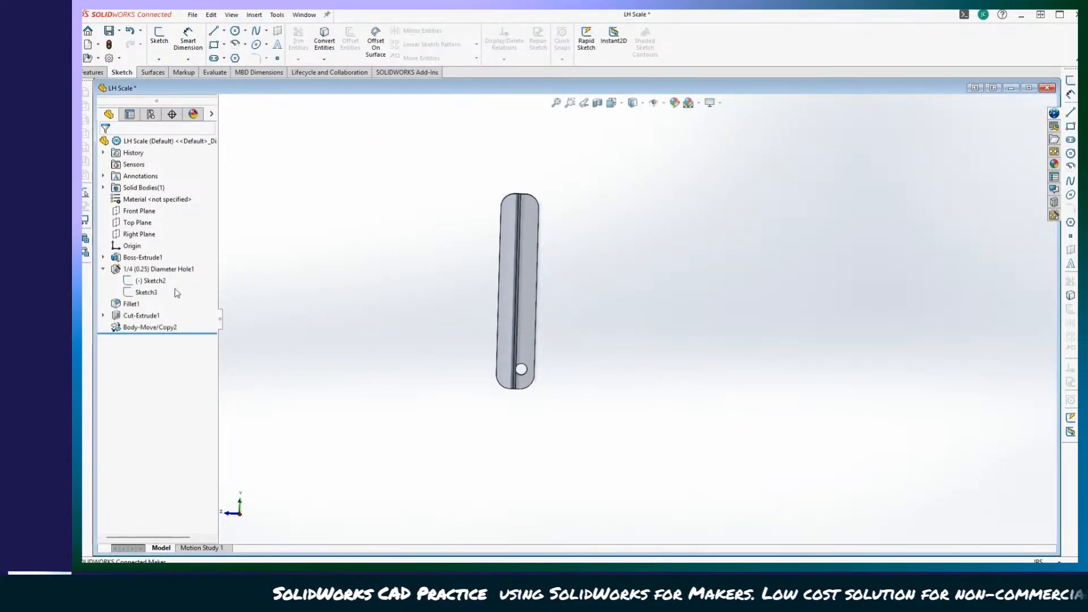
Highlight the LH Scale's origin to check where it lies relative to the pivot hole.
left_click(125, 246)
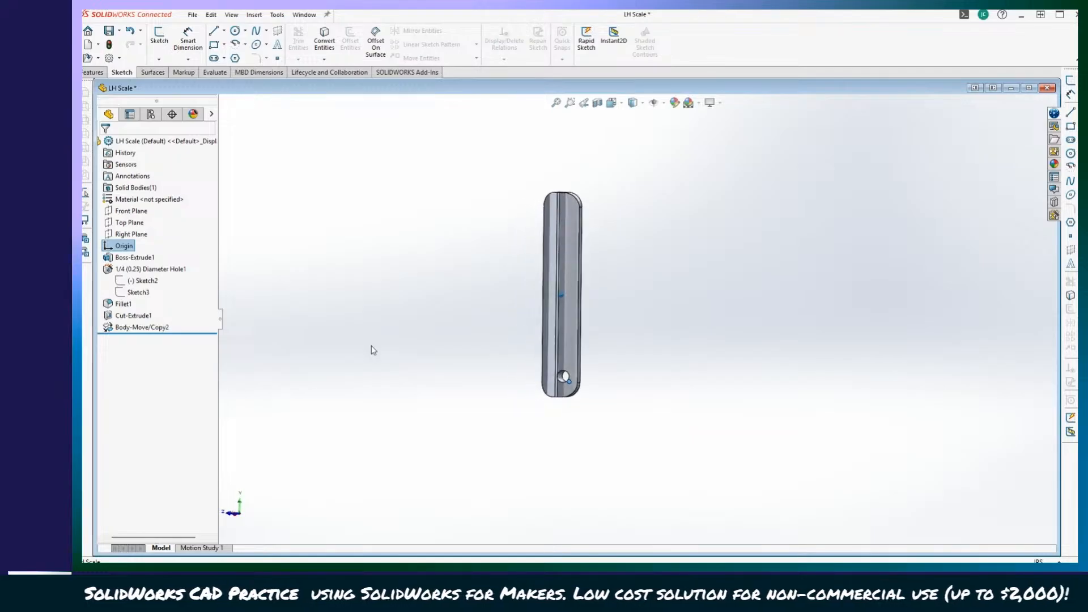
left_click(401, 455)
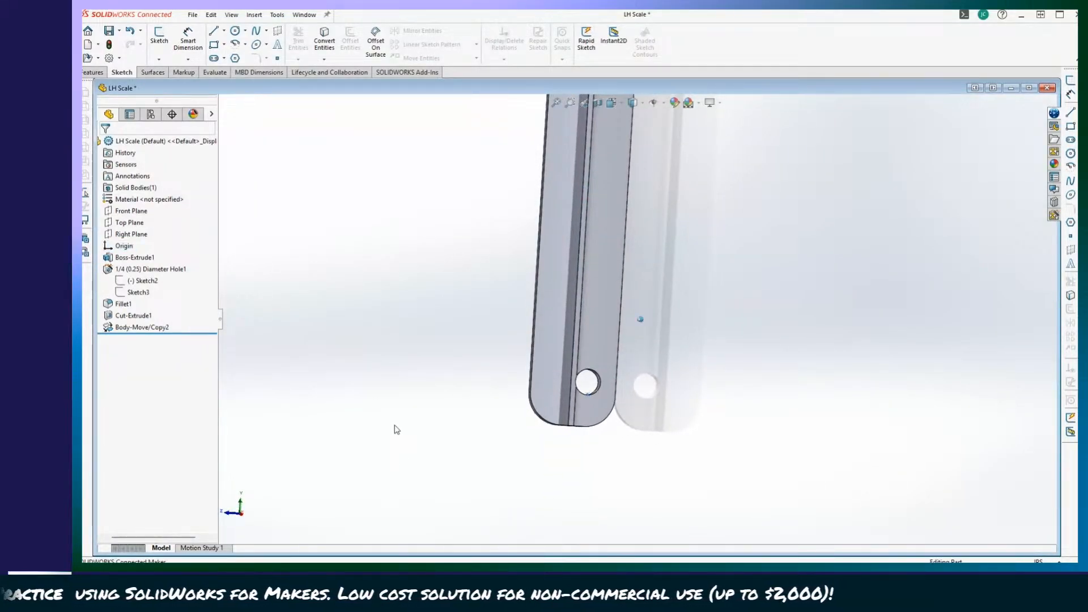
left_click(124, 246)
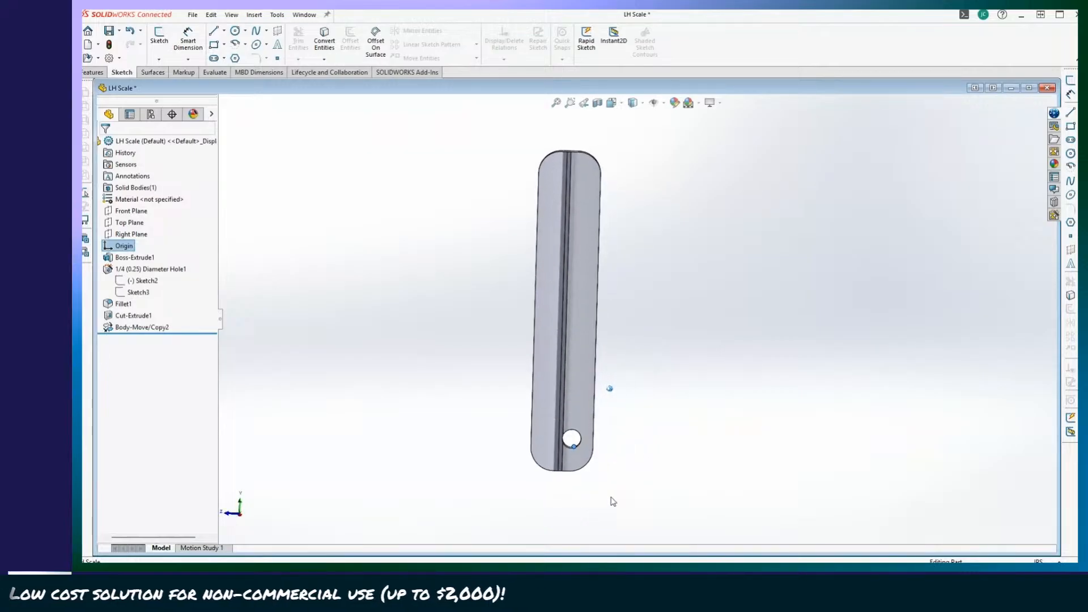
left_click(652, 492)
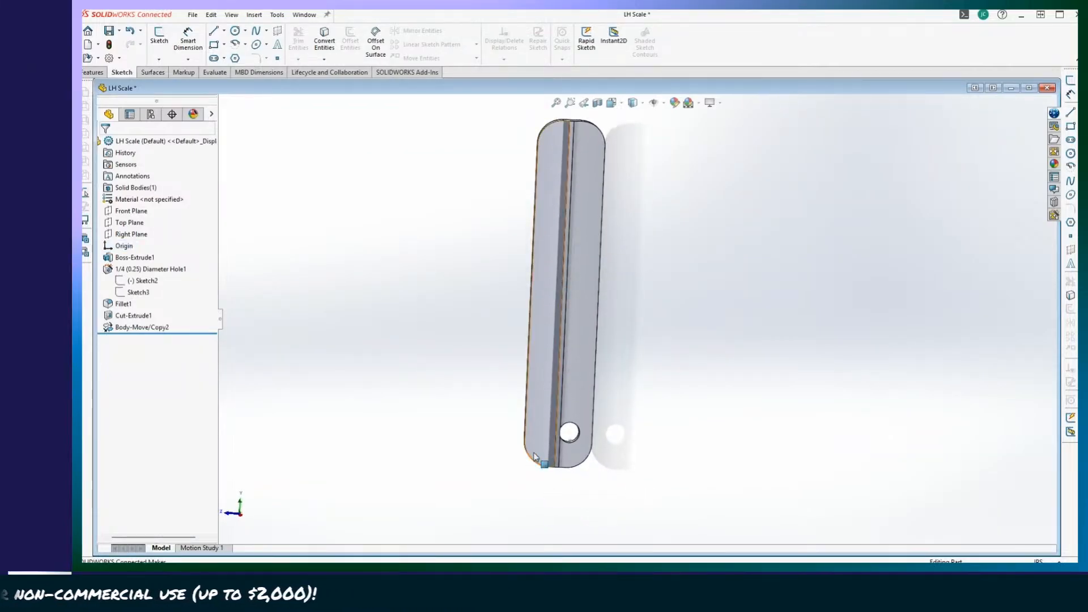
Move the LH Scale body about 0.105 in along Y and 0.015 in along Z with Move/Copy Body.
left_click(252, 16)
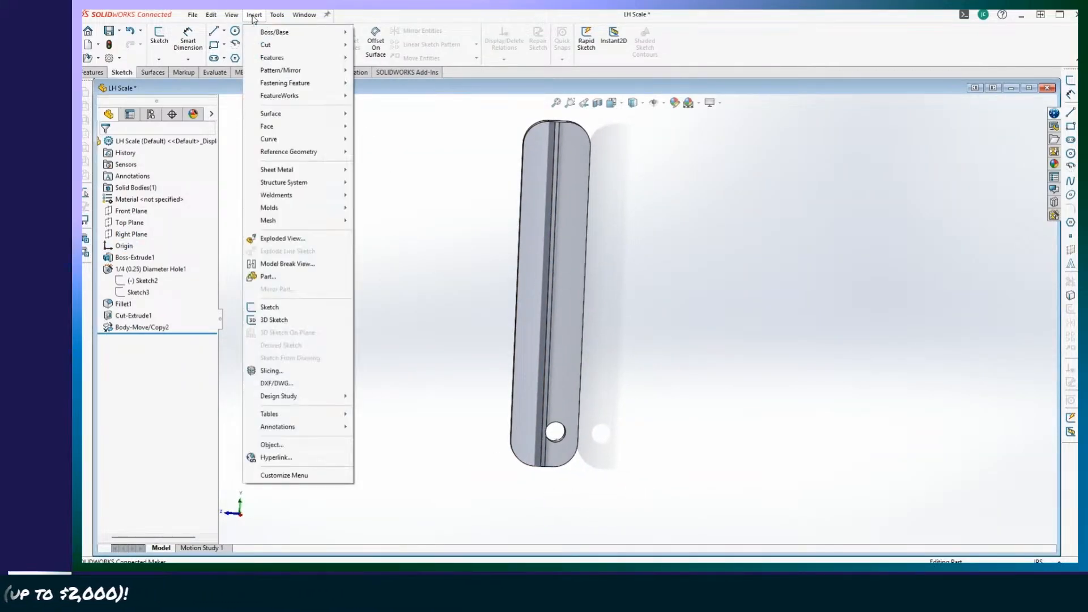
mouse_move(296, 59)
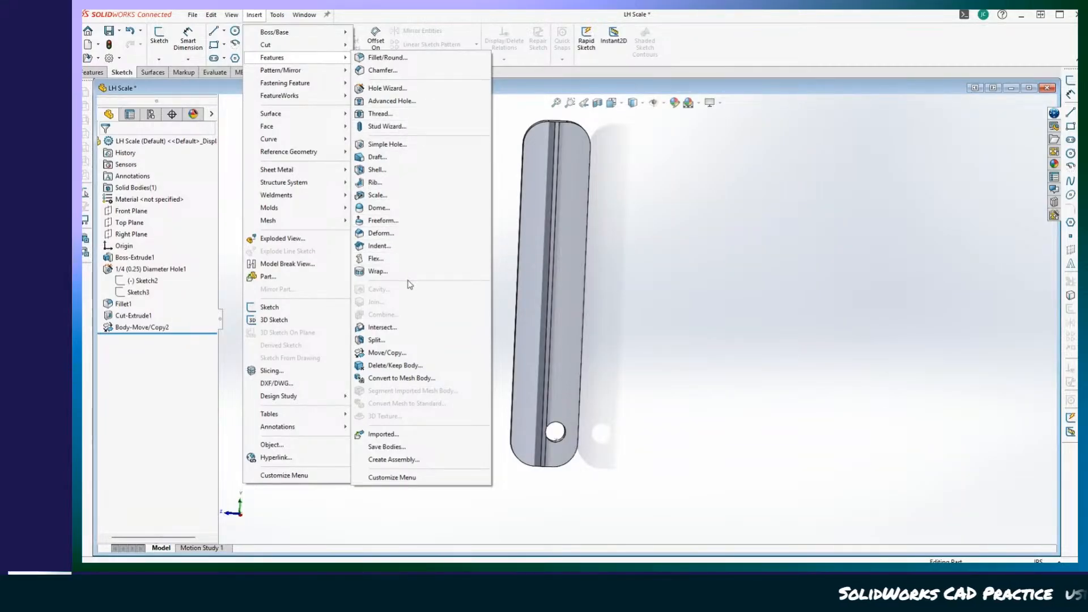
left_click(387, 354)
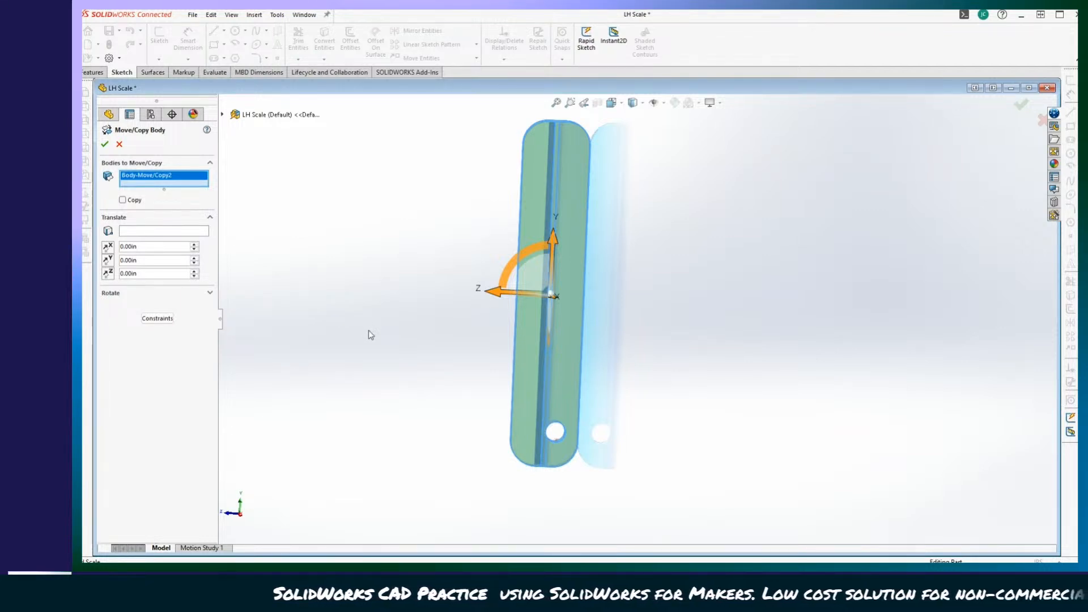
scroll(369, 330, "down", 4)
scroll(368, 330, "down", 1)
scroll(441, 191, "up", 1)
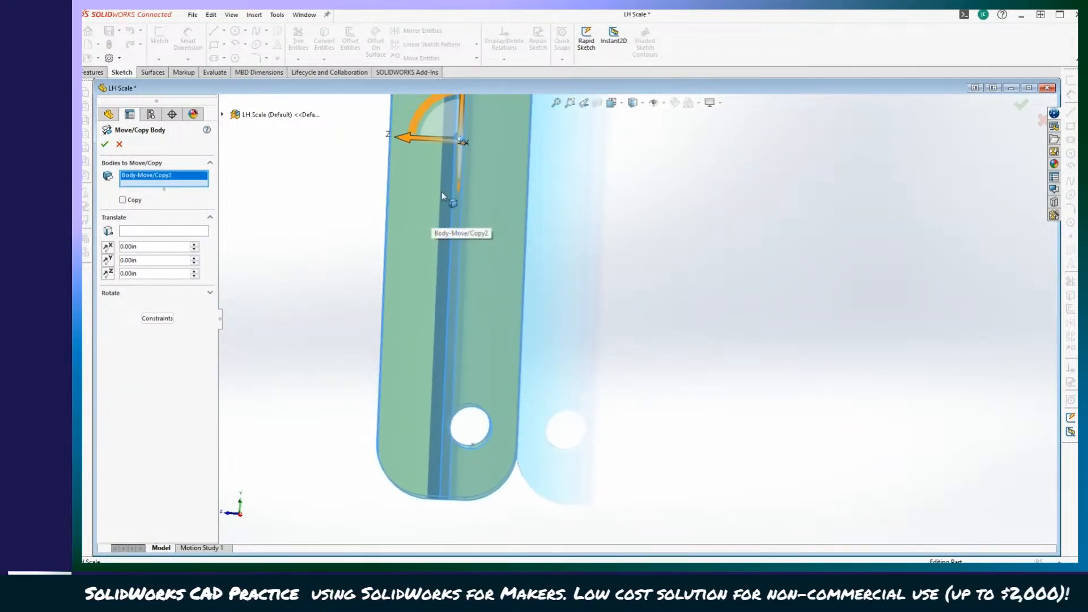
left_click_drag(462, 108, 463, 136)
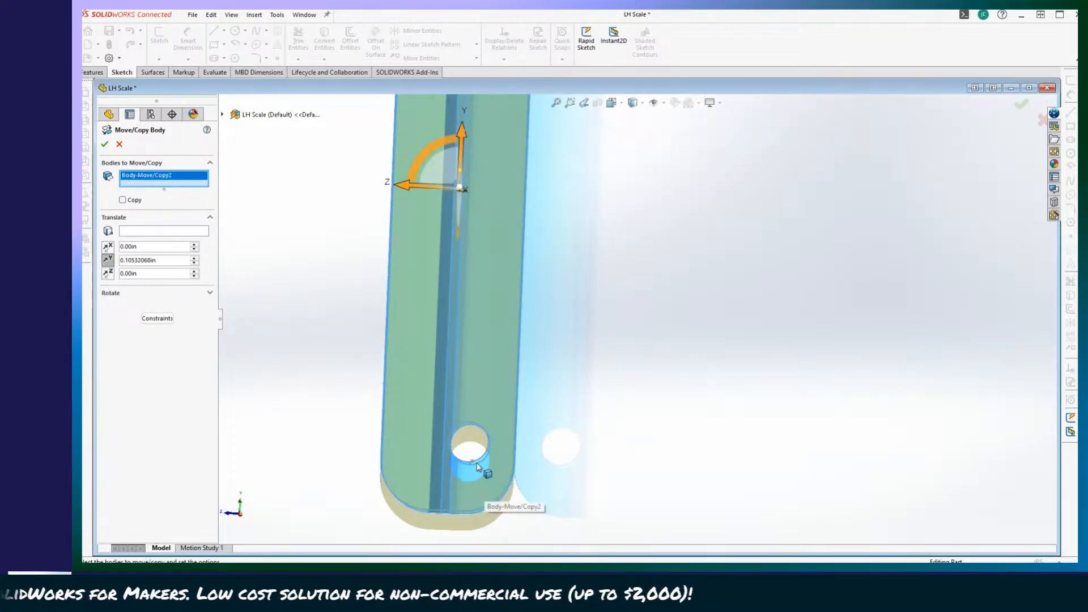
left_click_drag(400, 182, 407, 193)
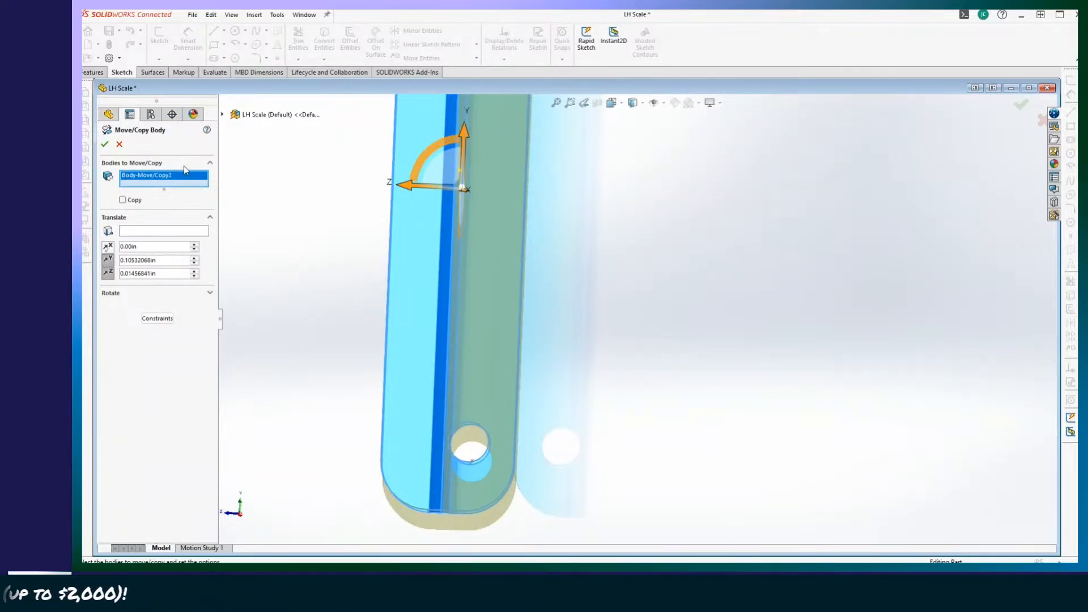
left_click(105, 145)
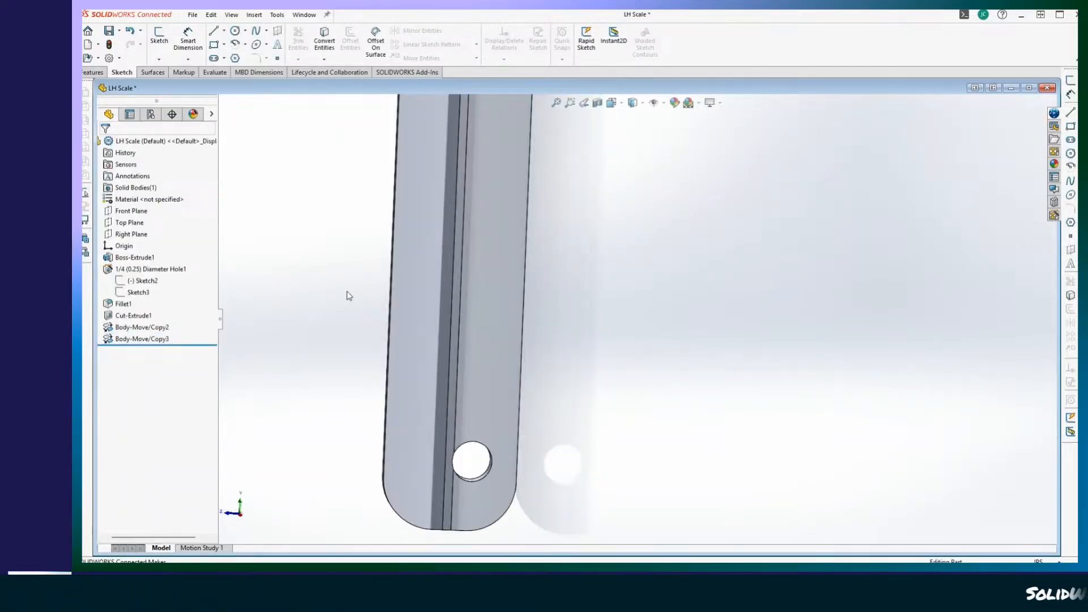
Save the LH Scale part with the moved body to This PC.
middle_click_drag(343, 324, 140, 61)
scroll(445, 423, "up", 4)
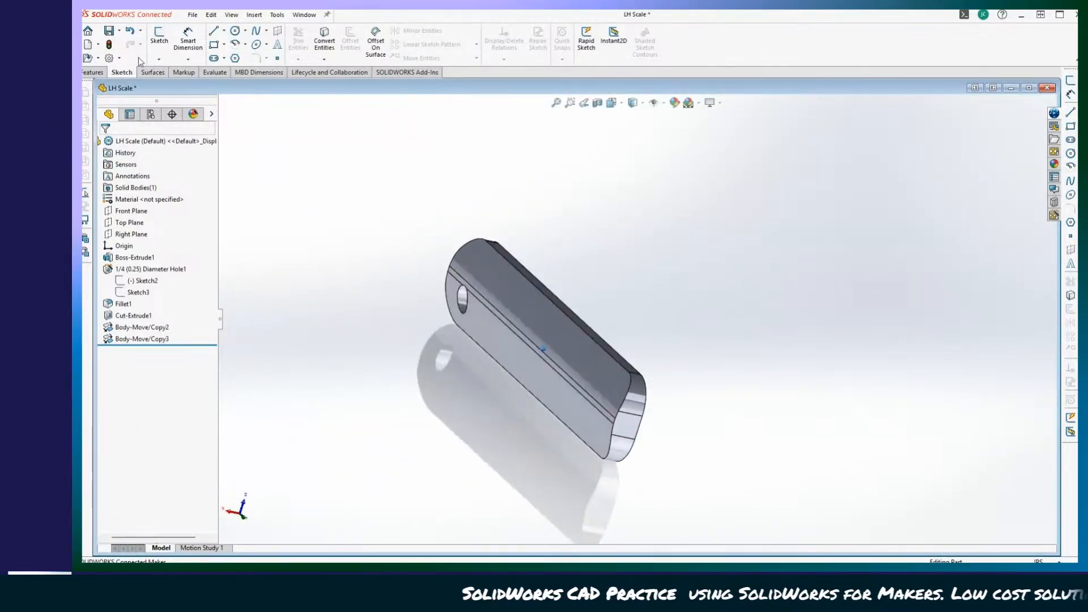
left_click(119, 31)
left_click(126, 45)
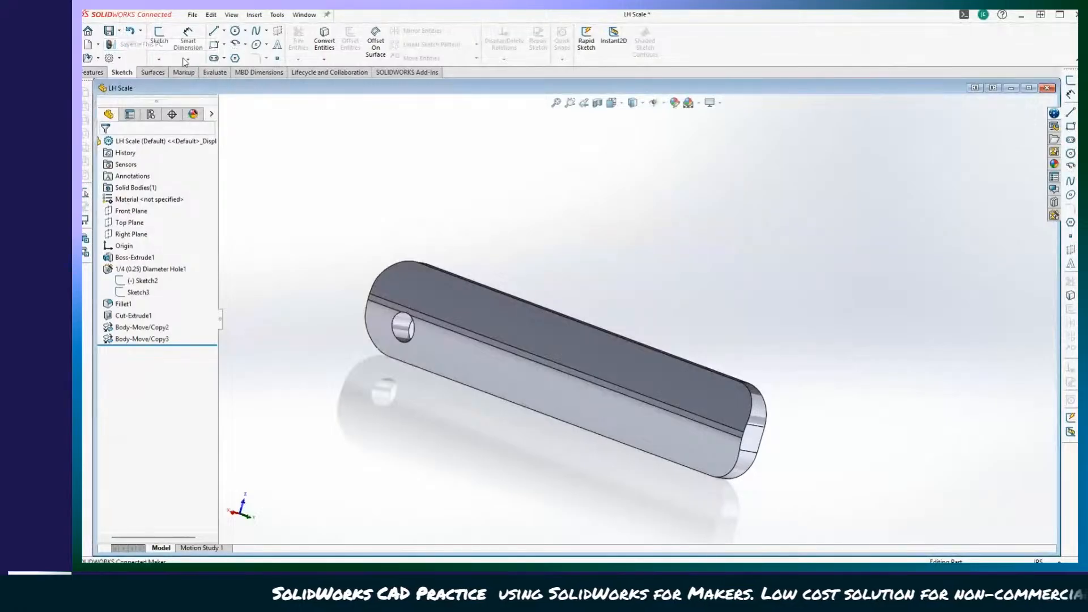
Edit Sketch2 of the 1/4 (0.25) Diameter Hole, reposition its centre point to about X 0.207, Y 1.587, and exit the sketch.
middle_click_drag(444, 242, 428, 405)
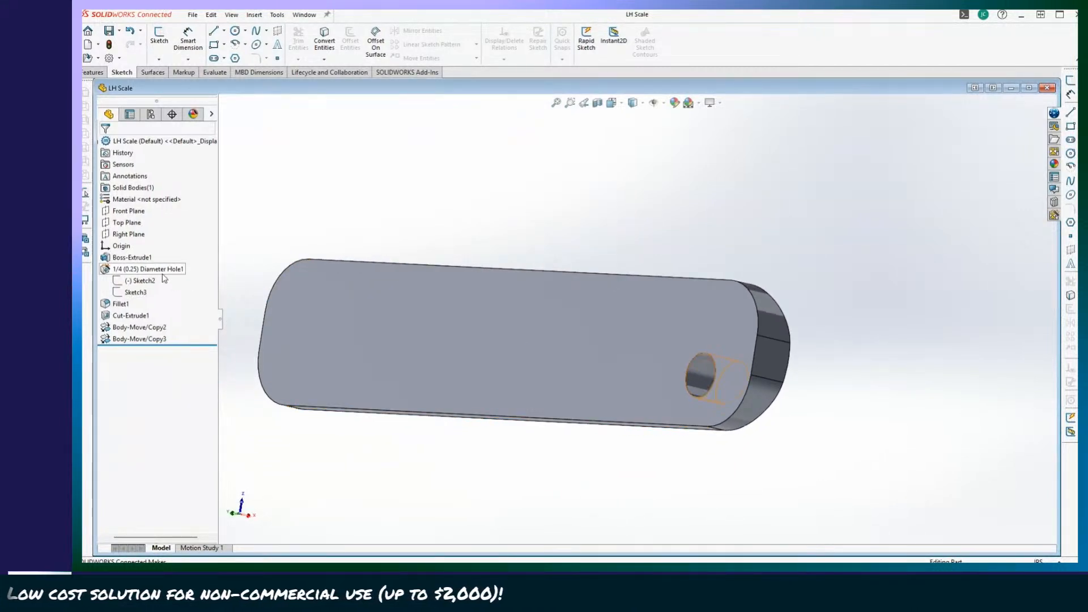
right_click(137, 283)
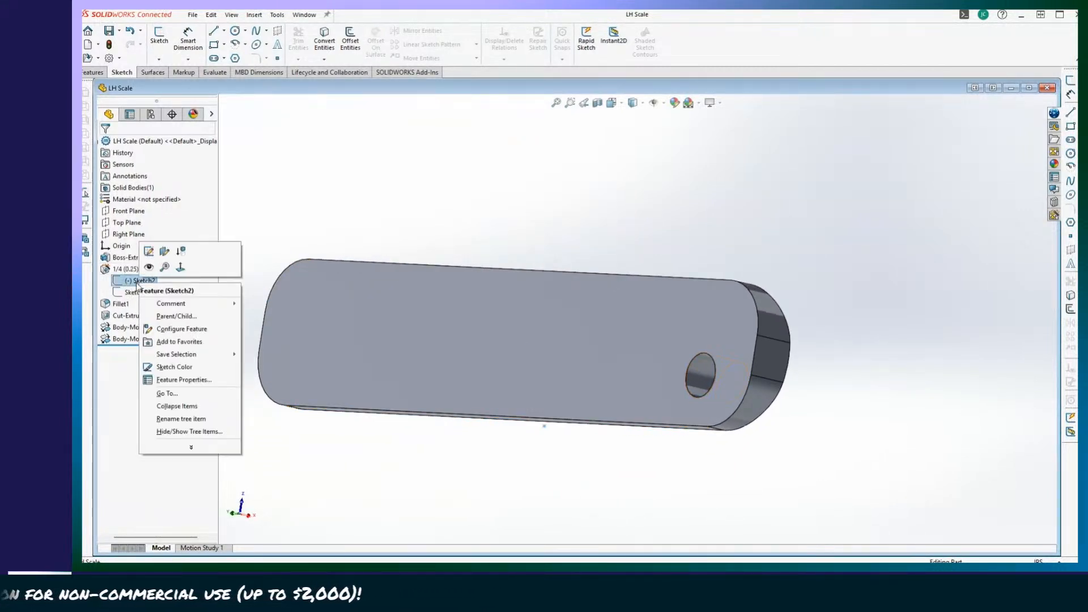
left_click(149, 252)
scroll(668, 505, "down", 6)
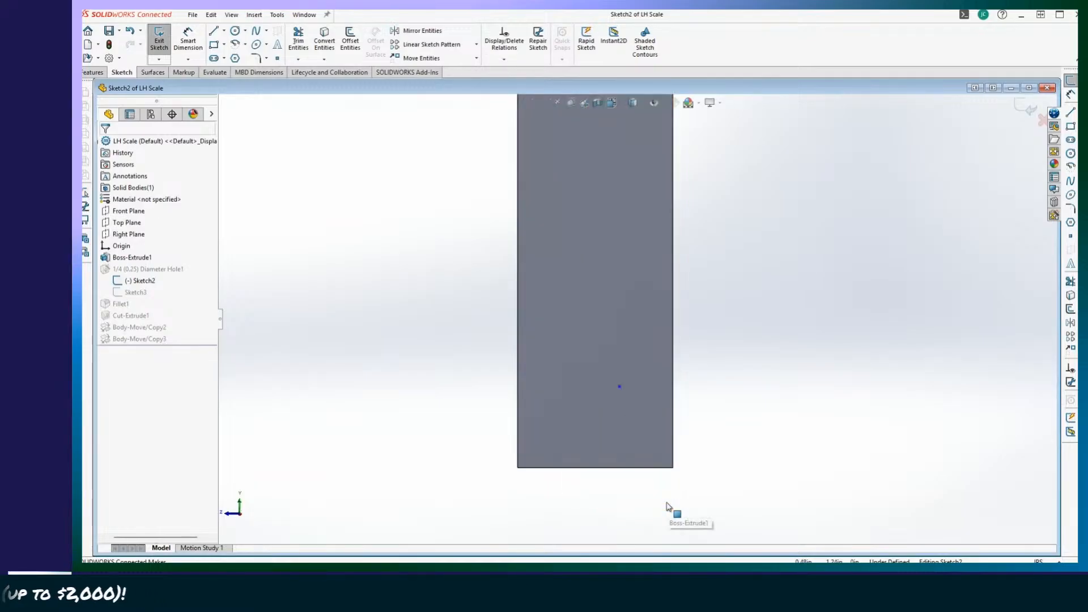
scroll(598, 433, "down", 4)
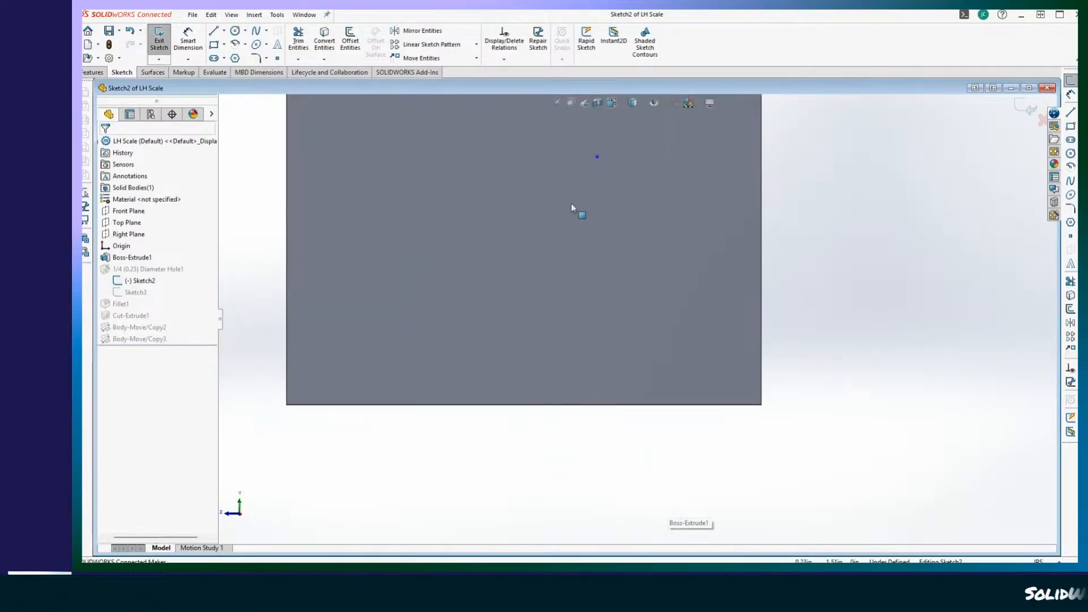
left_click_drag(598, 157, 566, 158)
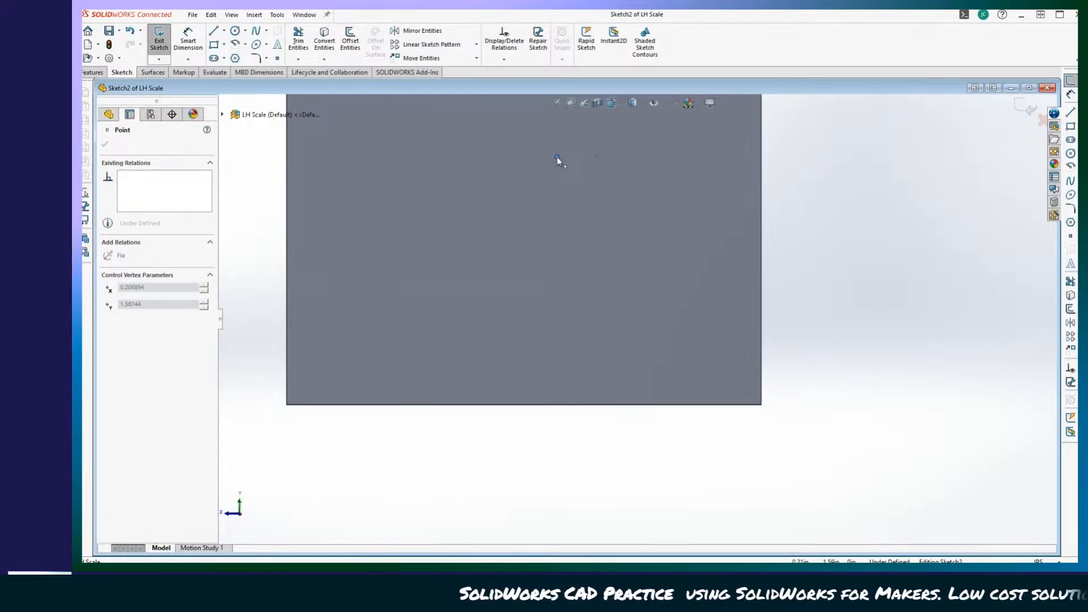
left_click_drag(558, 159, 557, 158)
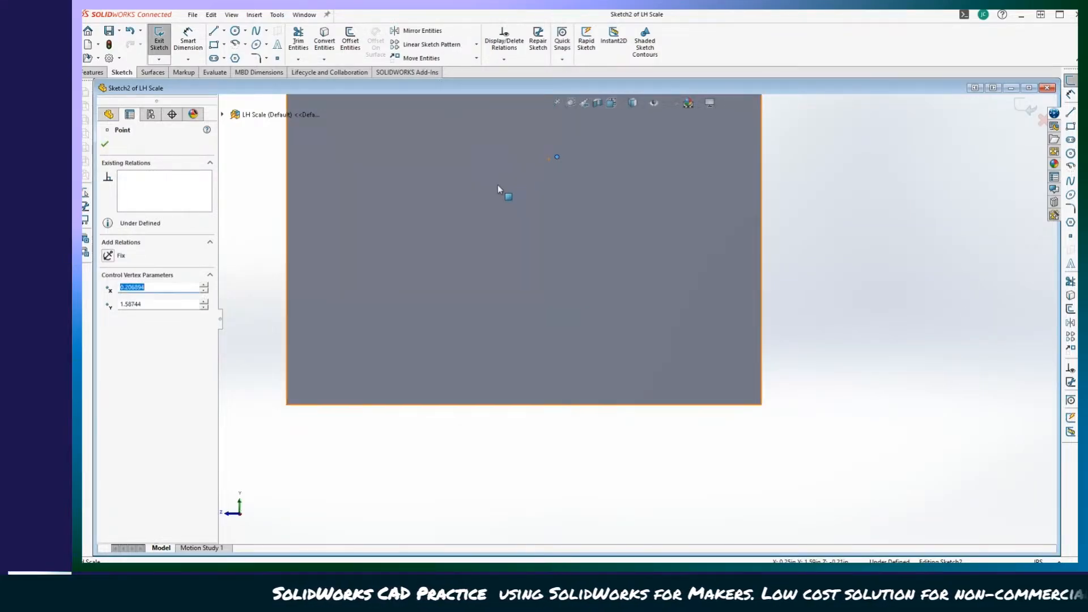
left_click(105, 146)
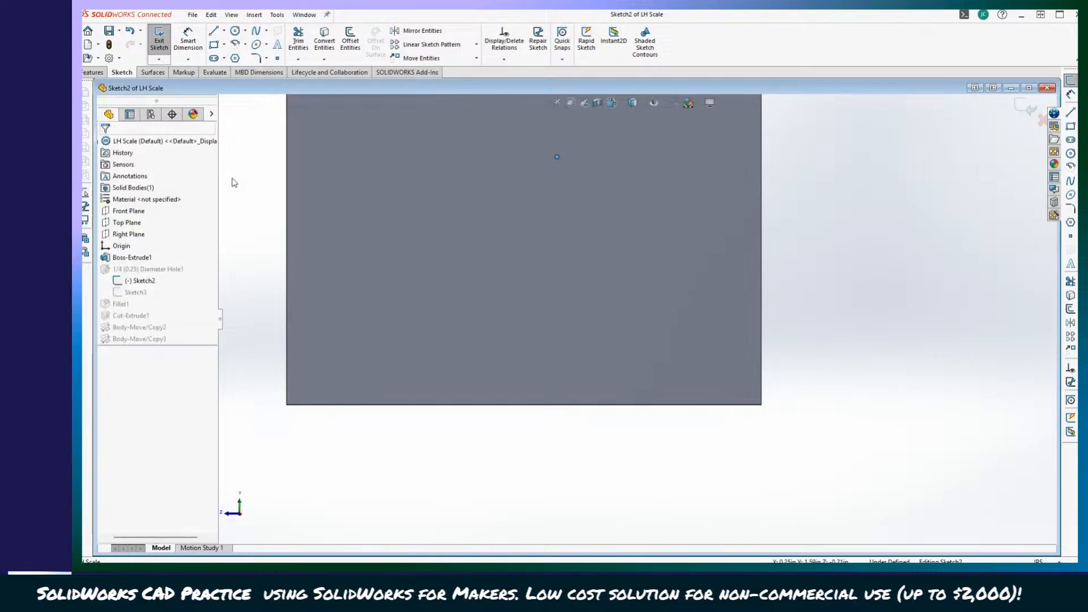
left_click(153, 45)
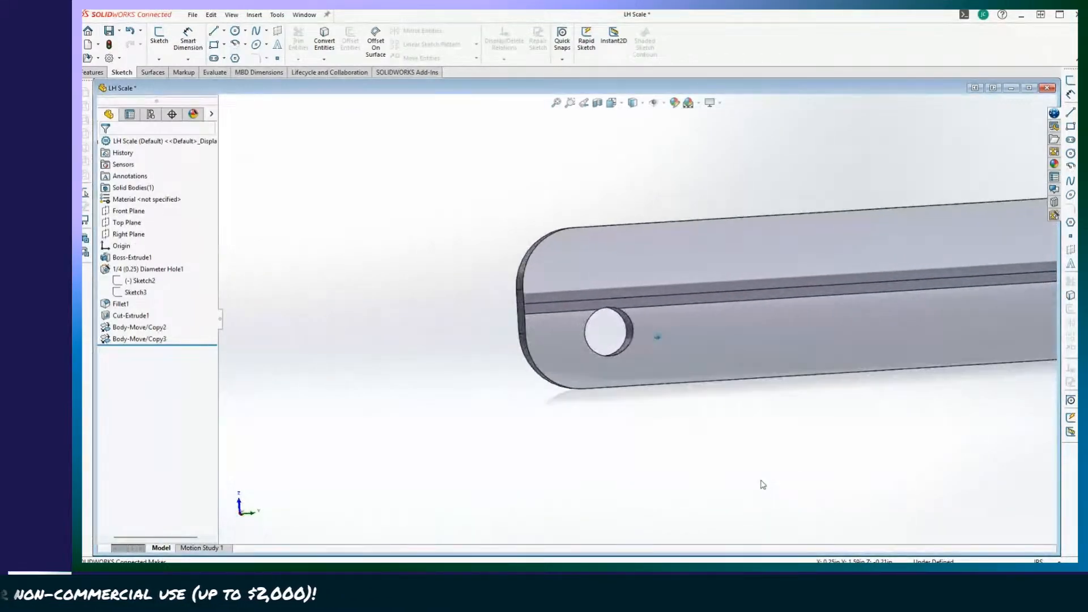
Save the LH Scale part to This PC with its pivot hole repositioned.
left_click(120, 258)
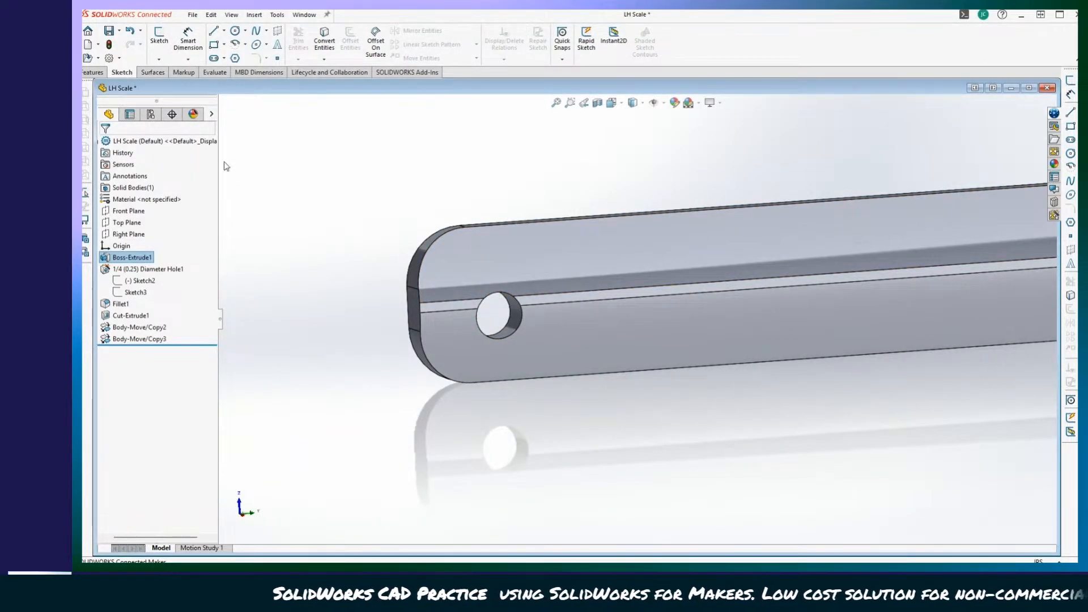
left_click(119, 31)
left_click(139, 45)
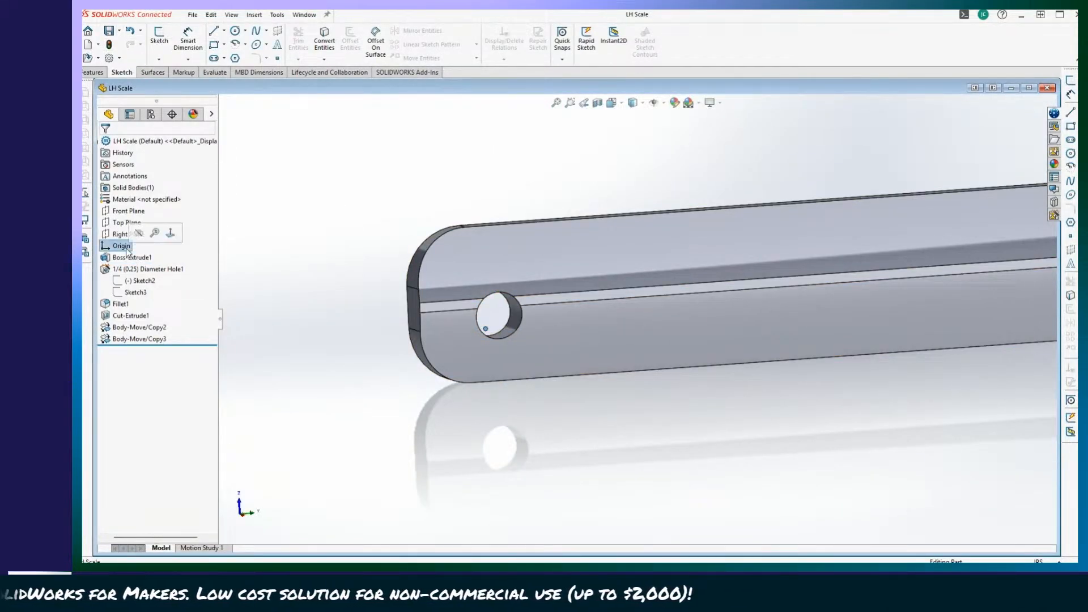
scroll(499, 317, "down", 5)
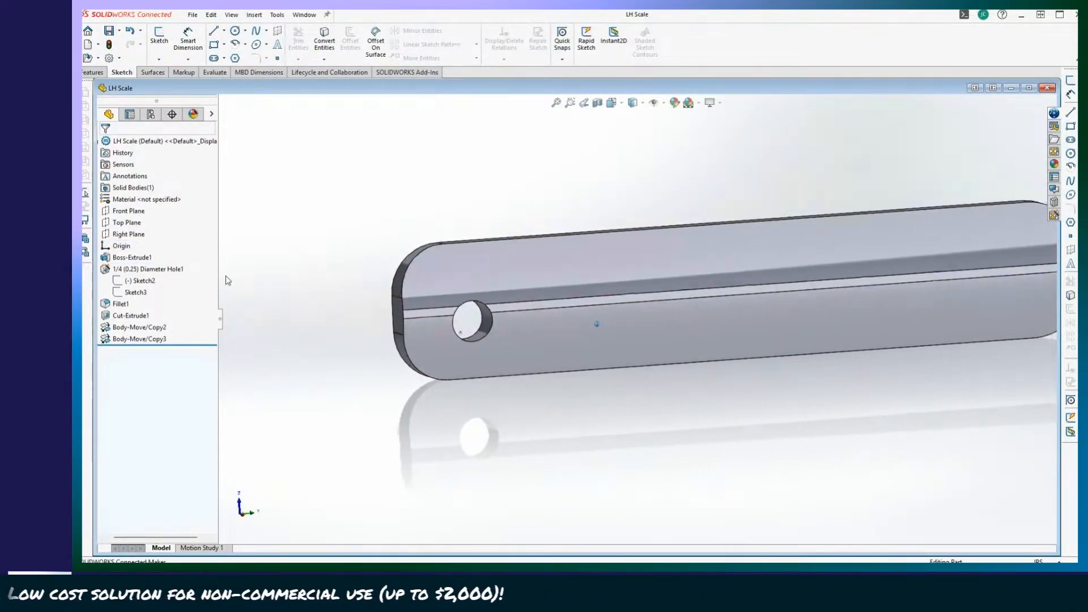
scroll(432, 393, "down", 2)
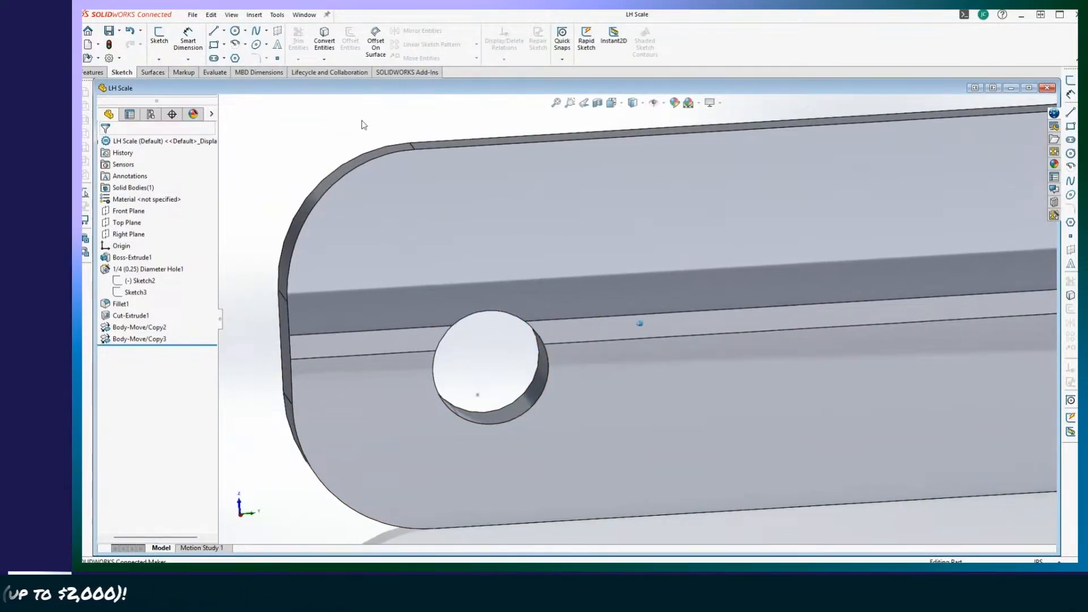
scroll(361, 125, "up", 4)
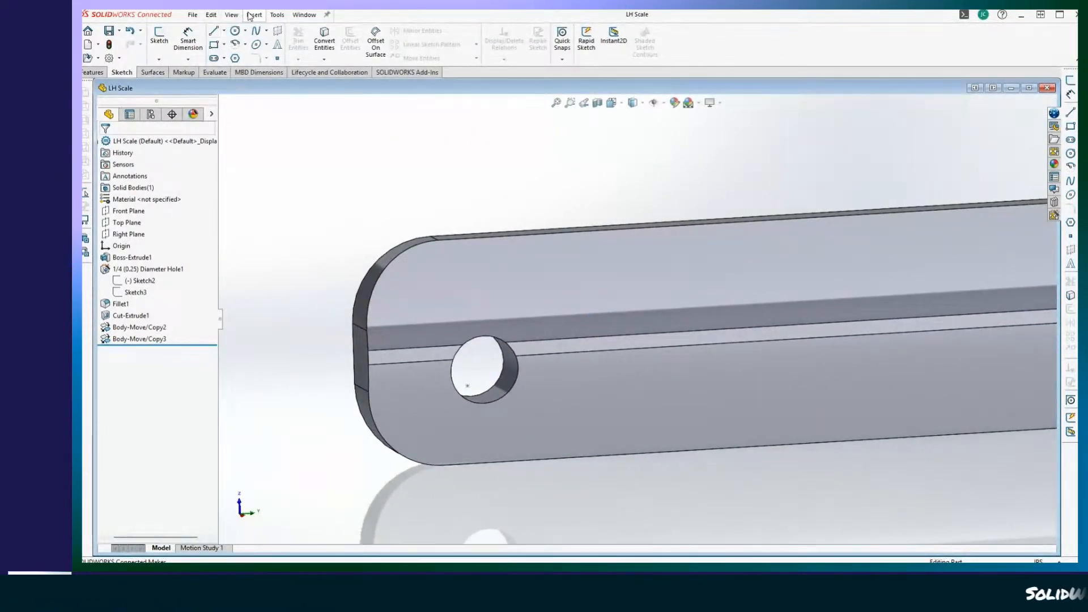
left_click(253, 15)
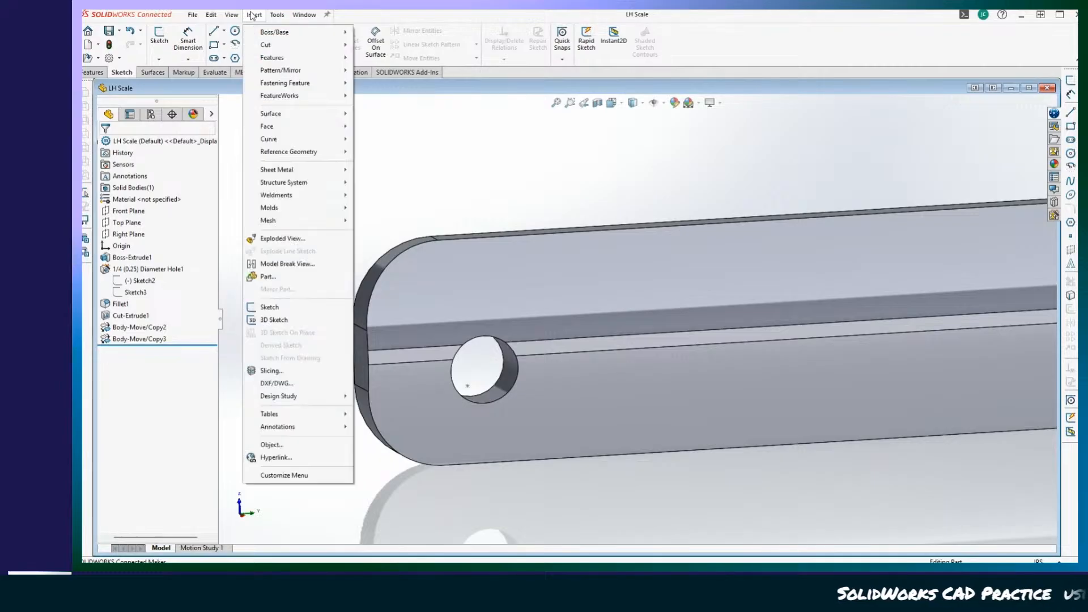
mouse_move(300, 59)
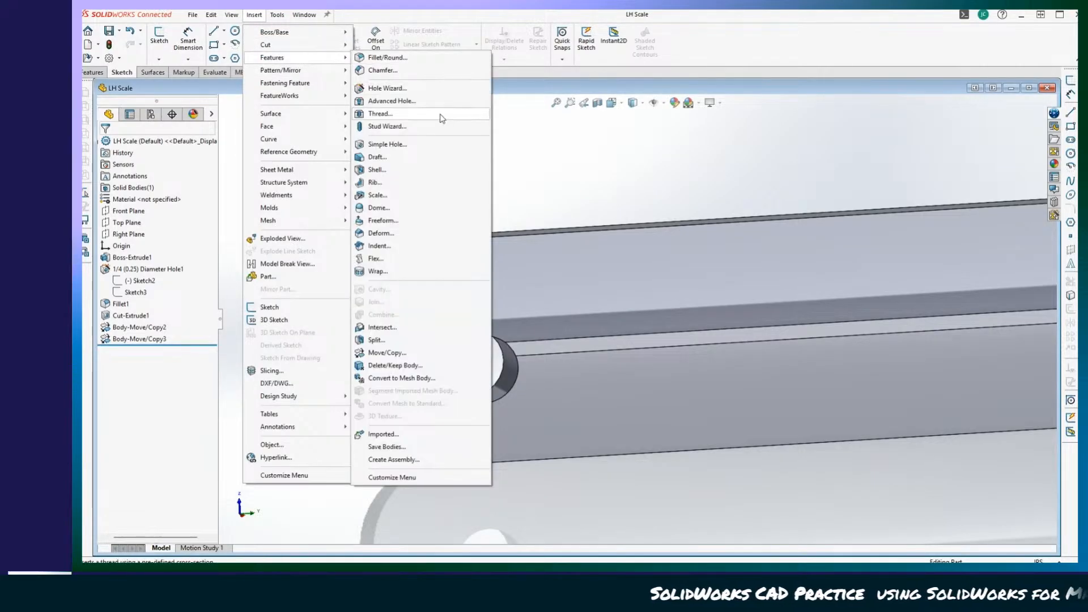
left_click(388, 352)
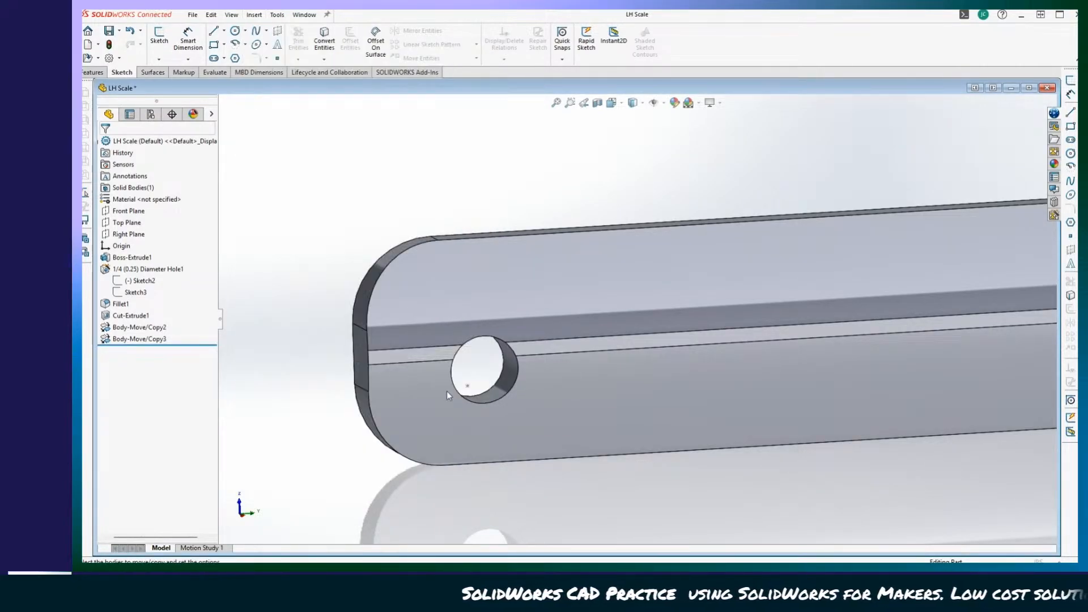
left_click(428, 274)
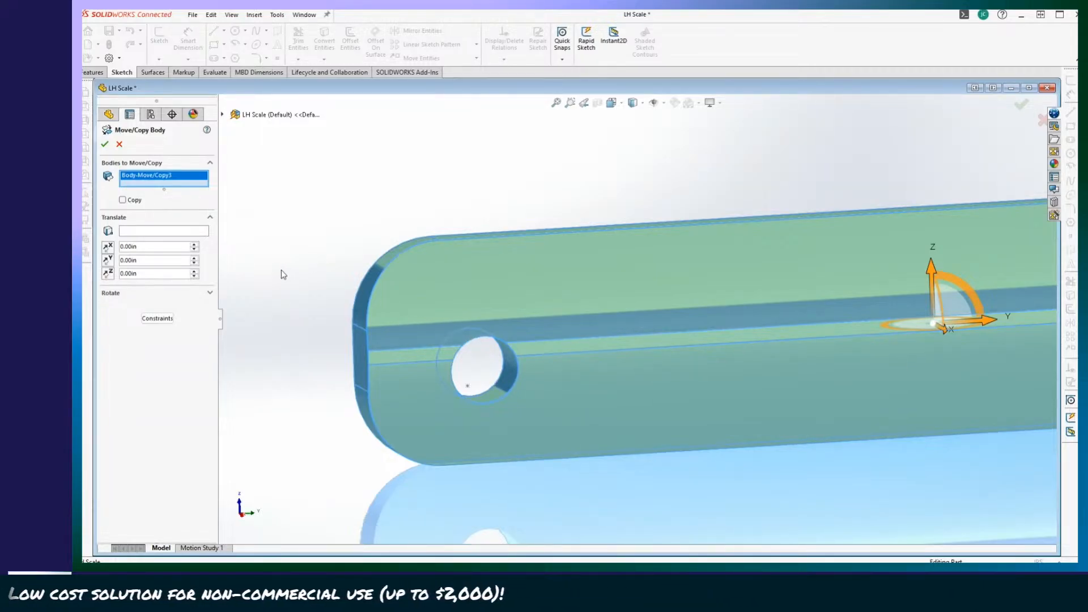
left_click(157, 319)
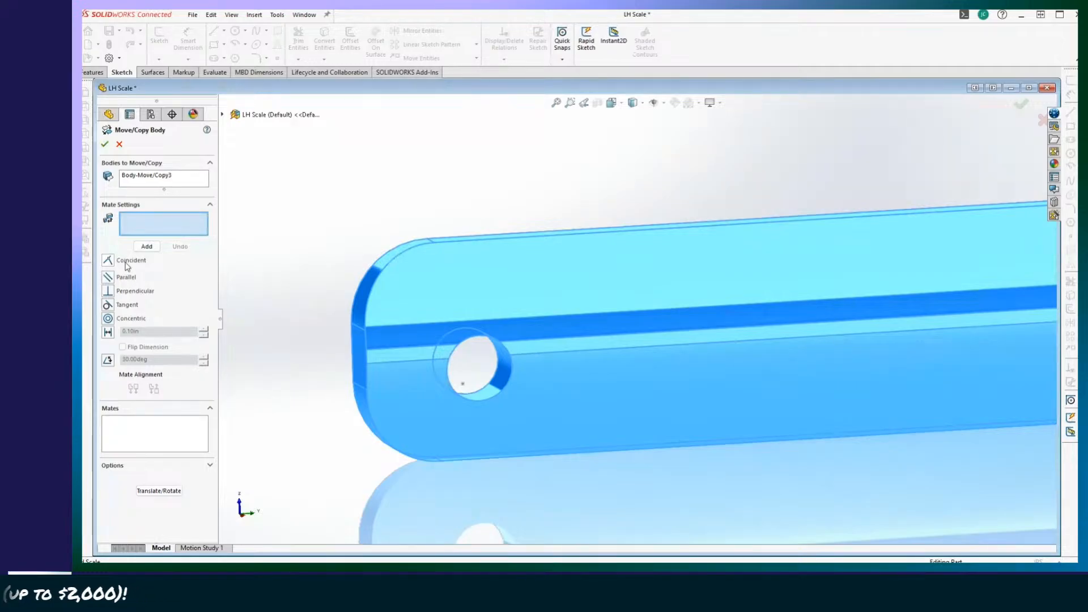
left_click(488, 387)
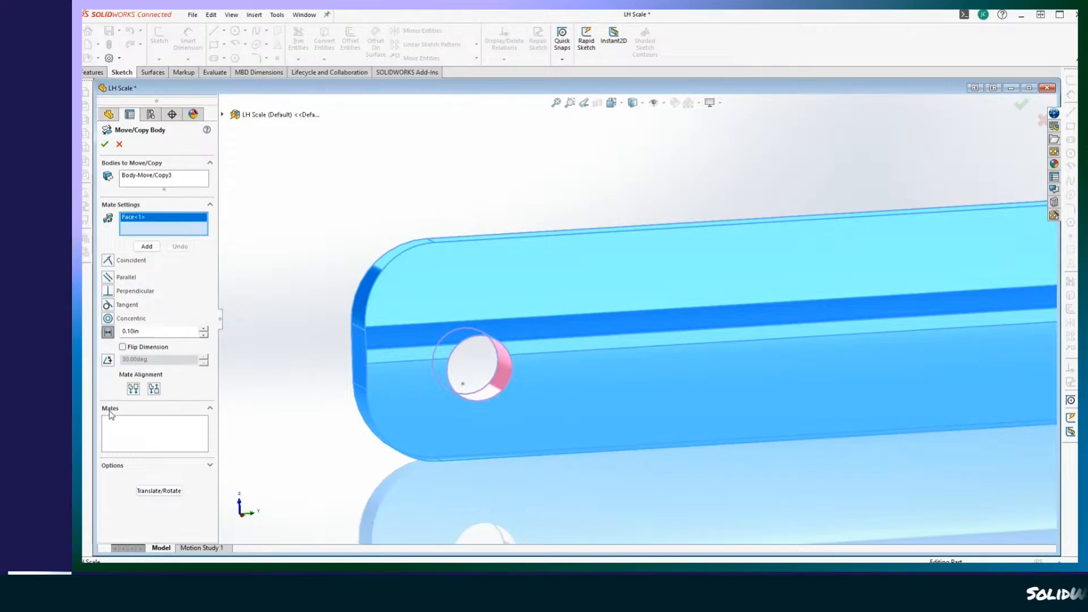
left_click(152, 491)
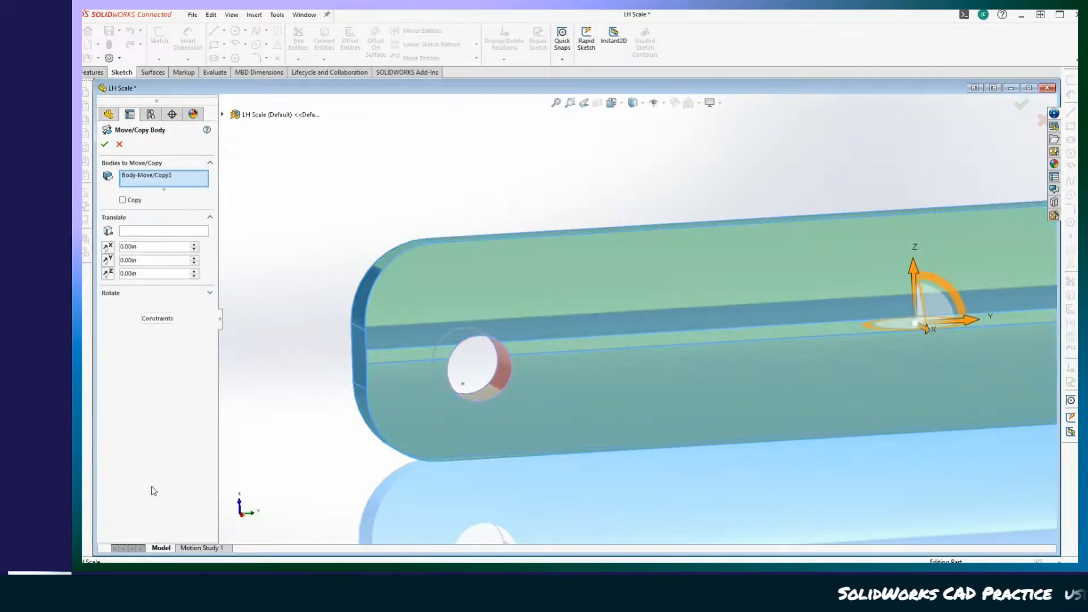
left_click(157, 319)
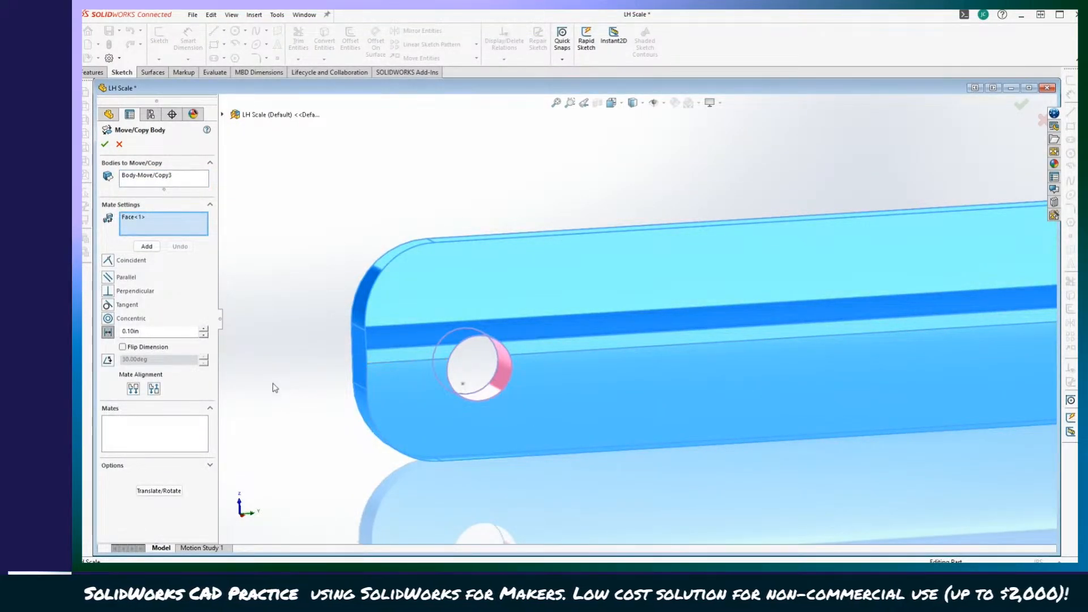
left_click(104, 144)
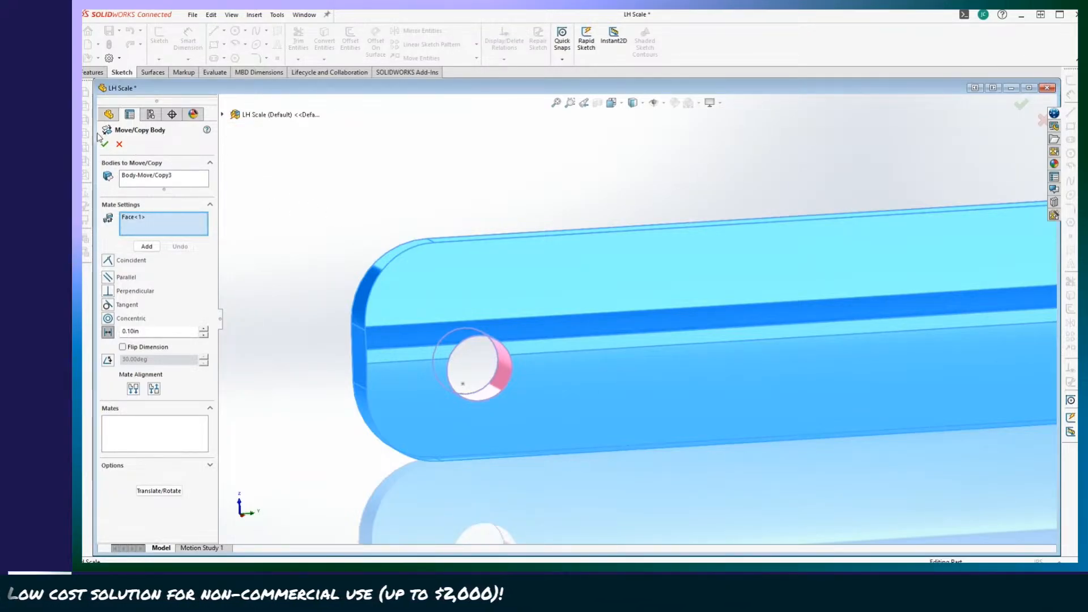
left_click(120, 145)
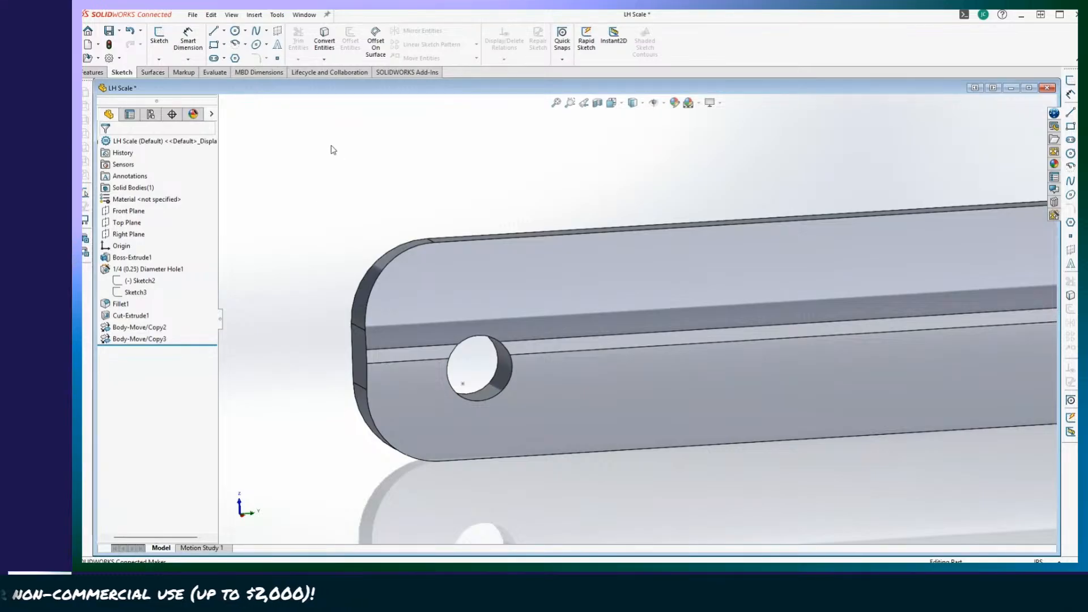
scroll(333, 165, "up", 2)
scroll(321, 174, "down", 1)
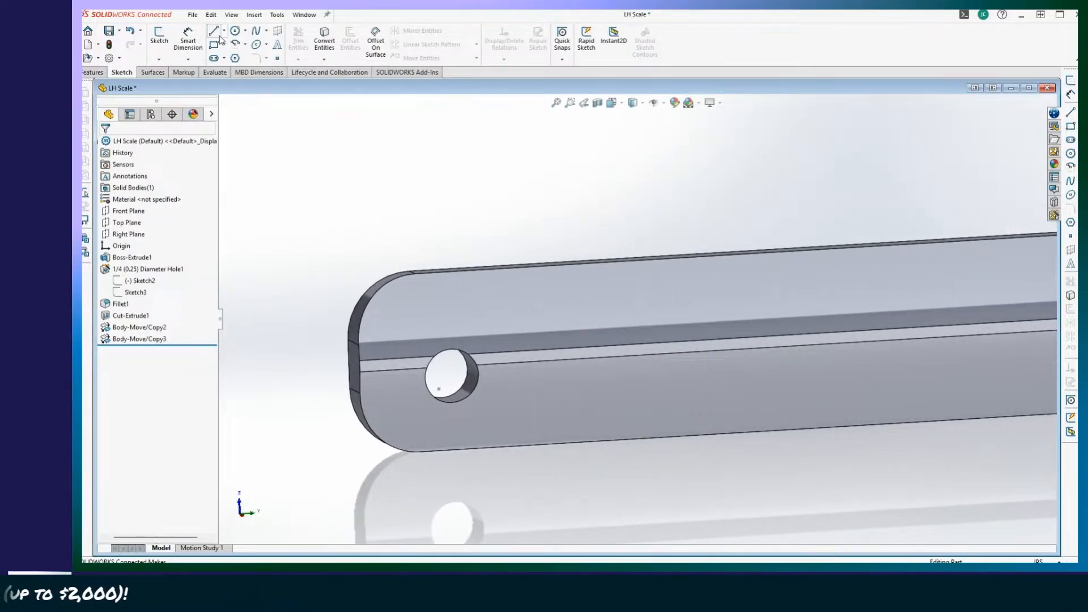
left_click(232, 15)
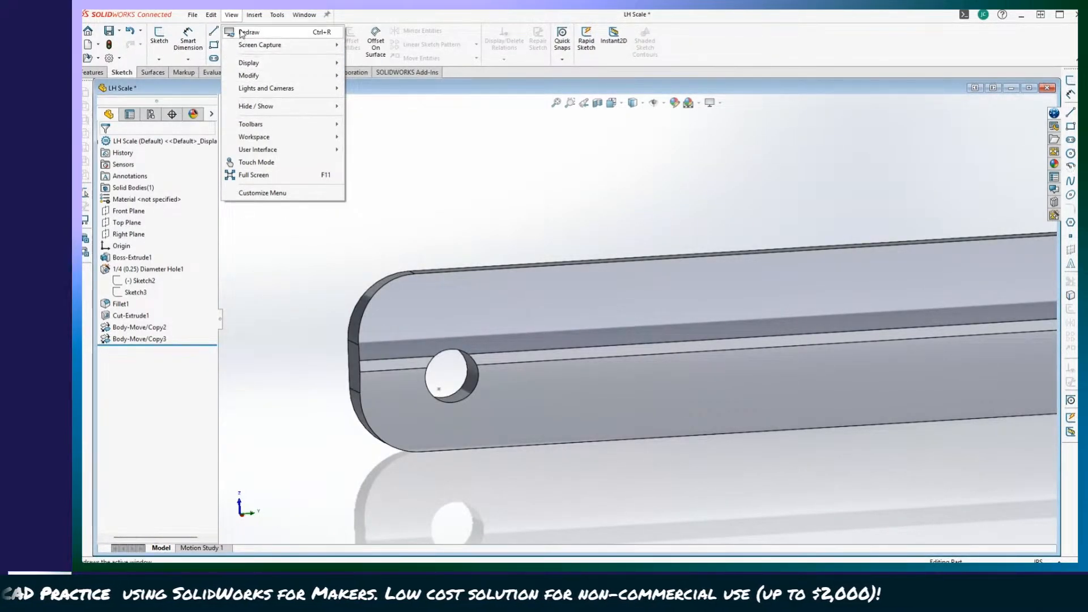
mouse_move(254, 14)
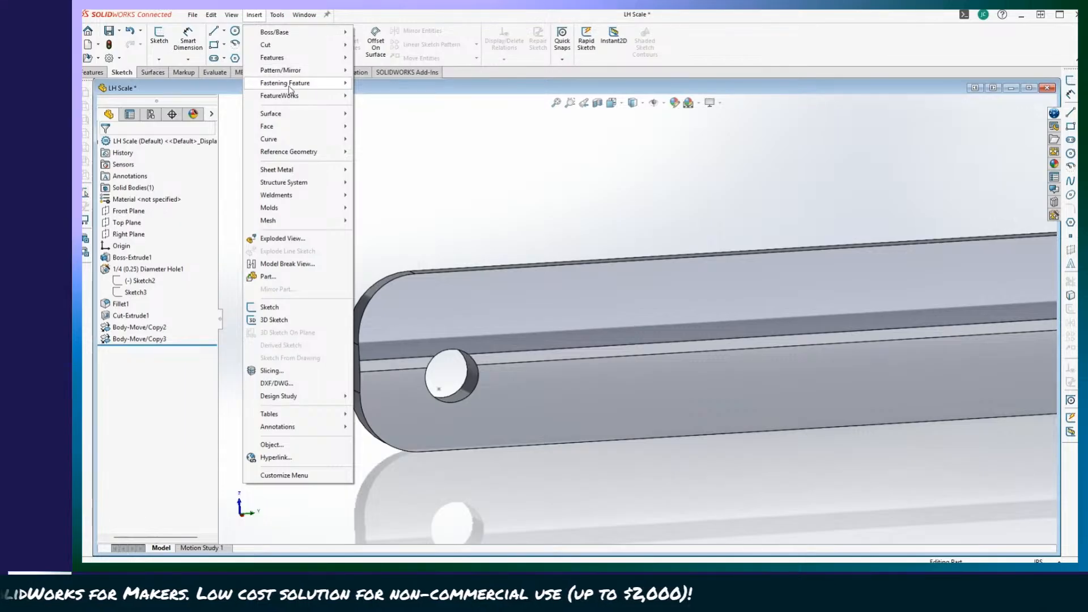
mouse_move(296, 62)
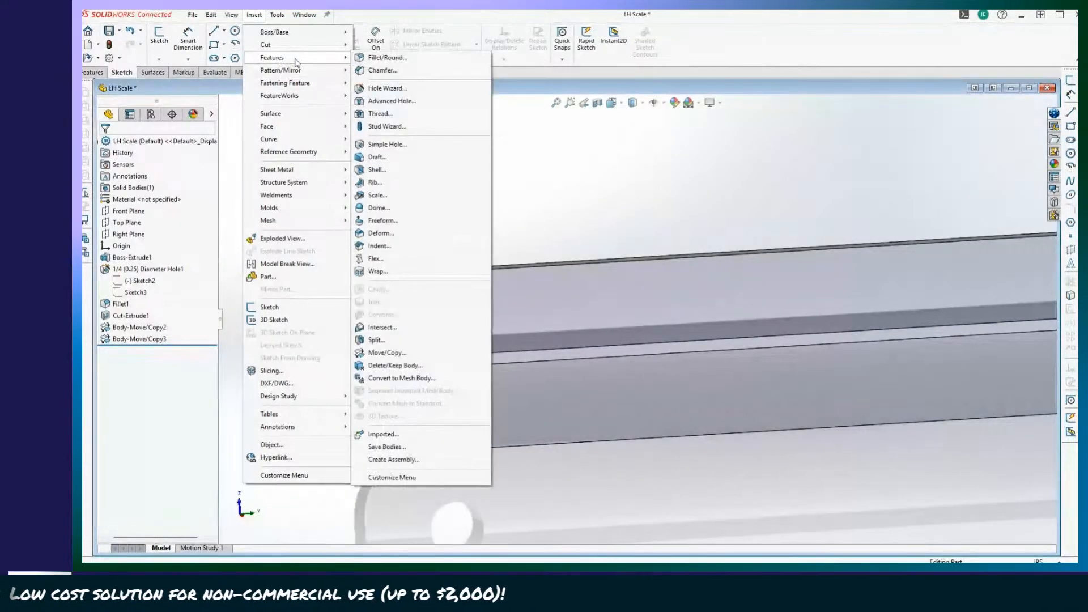
left_click(389, 358)
scroll(542, 357, "up", 2)
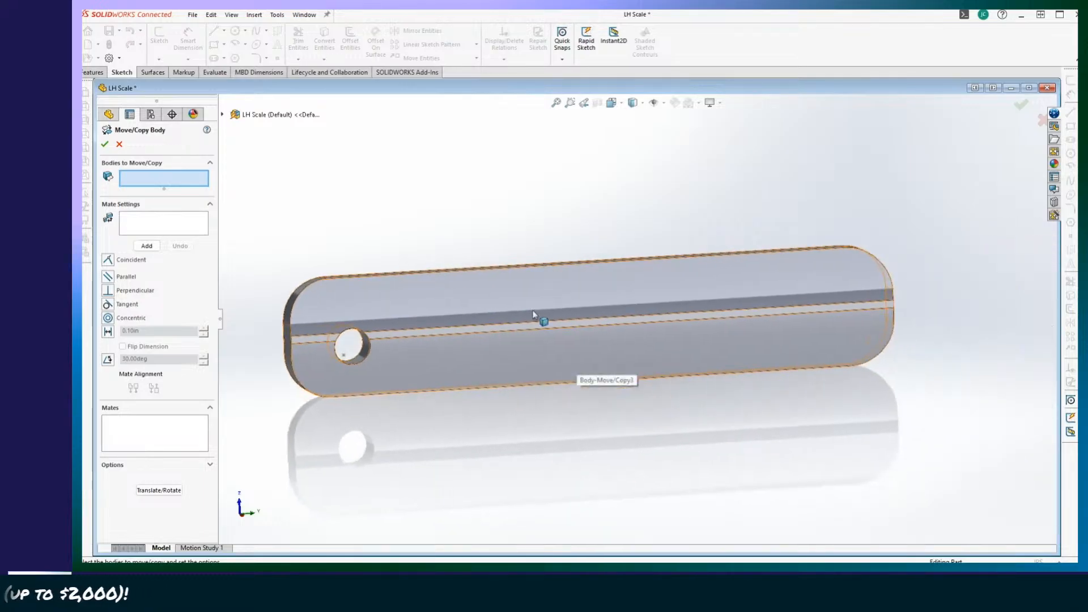
left_click(513, 312)
scroll(488, 364, "down", 3)
scroll(338, 254, "up", 2)
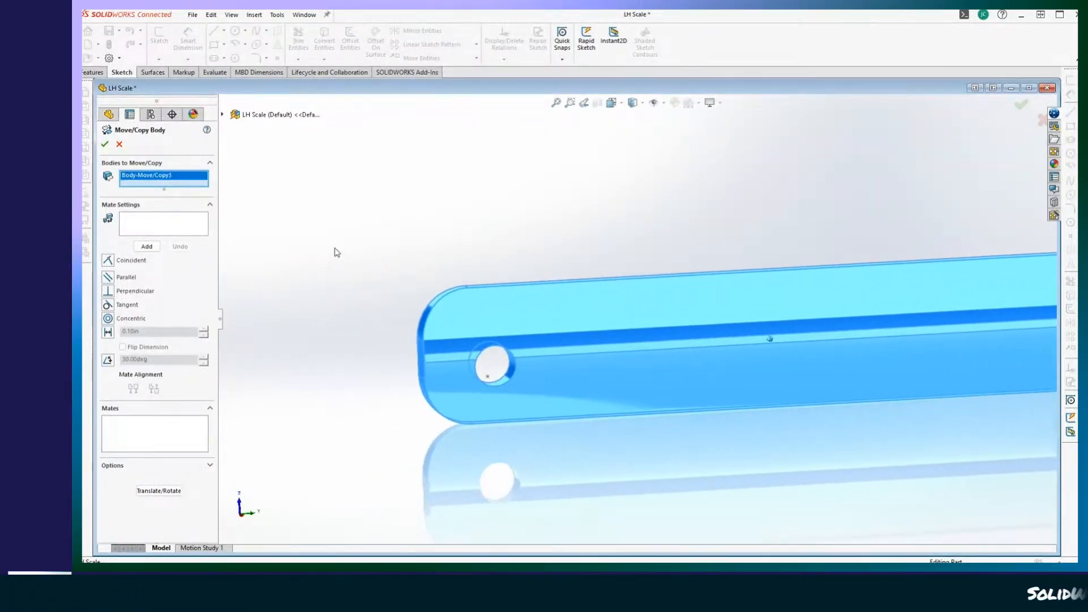
scroll(290, 257, "up", 1)
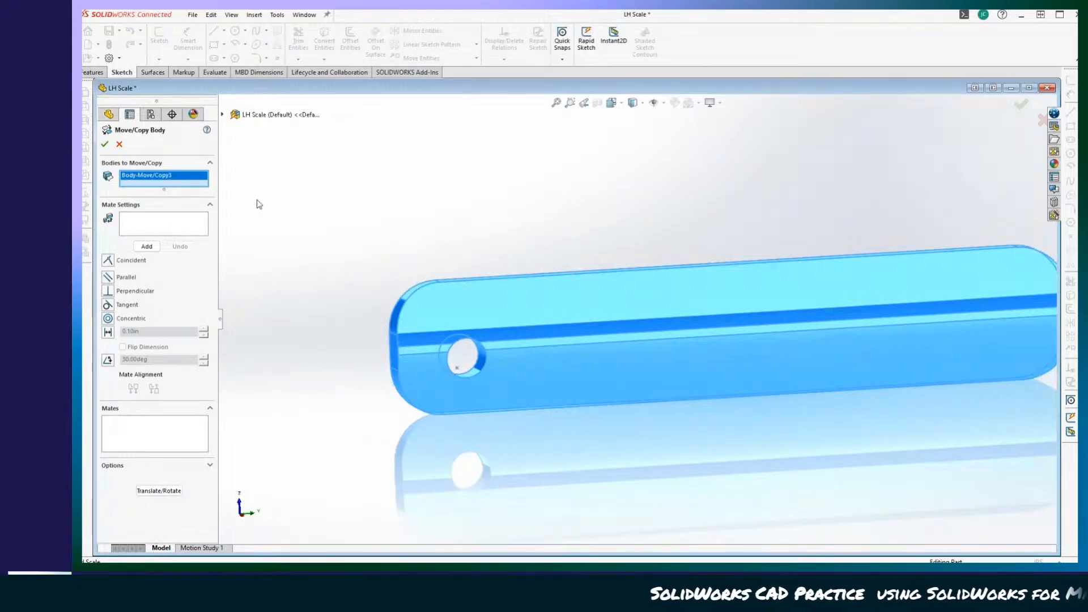
scroll(256, 204, "up", 2)
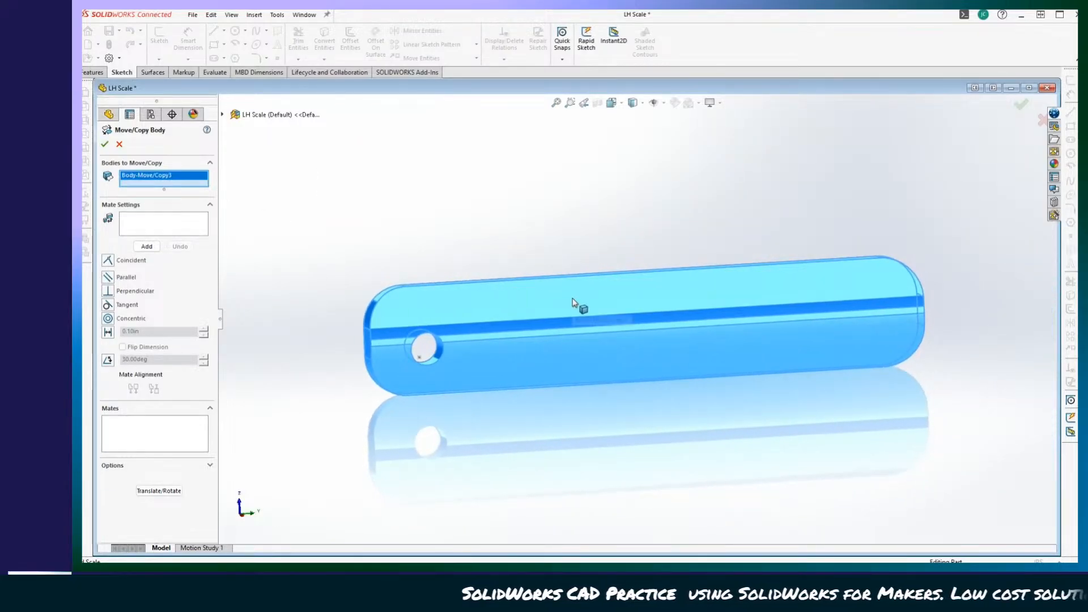
left_click(573, 302)
left_click(444, 296)
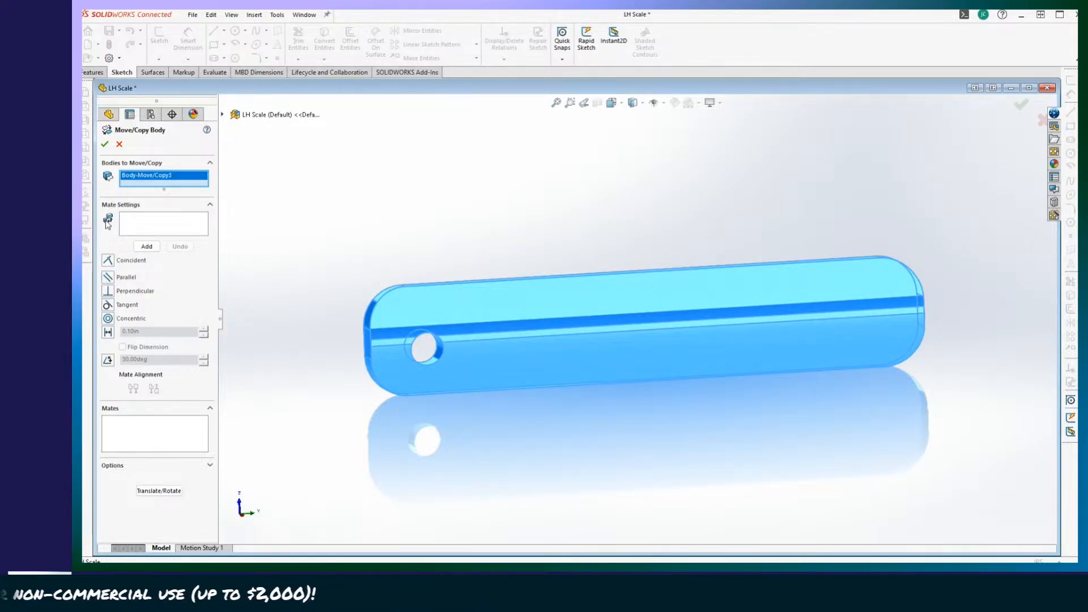
left_click(147, 248)
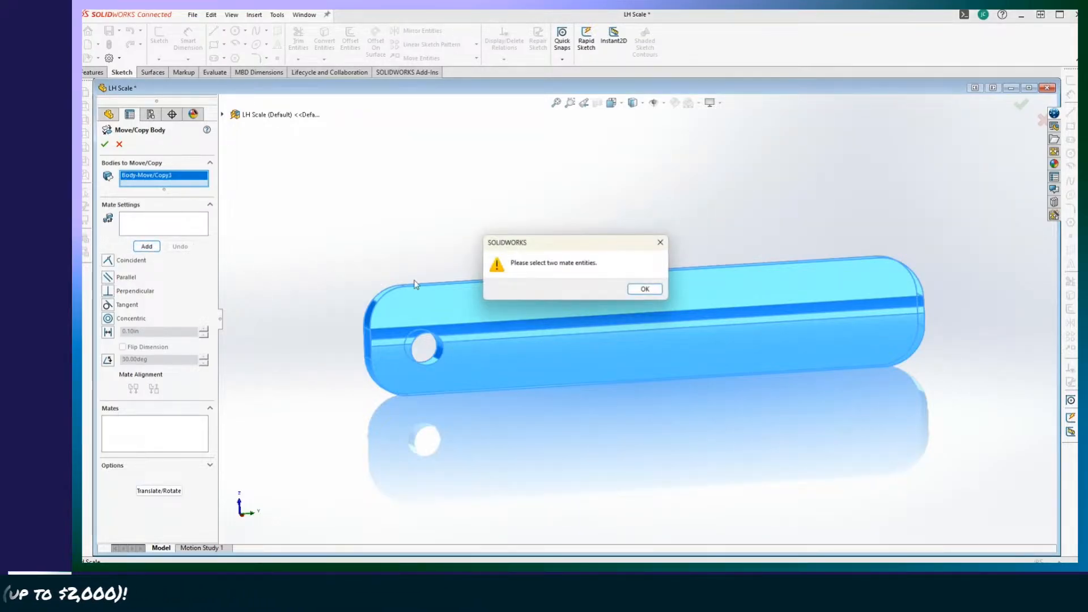
left_click(645, 290)
scroll(445, 406, "up", 5)
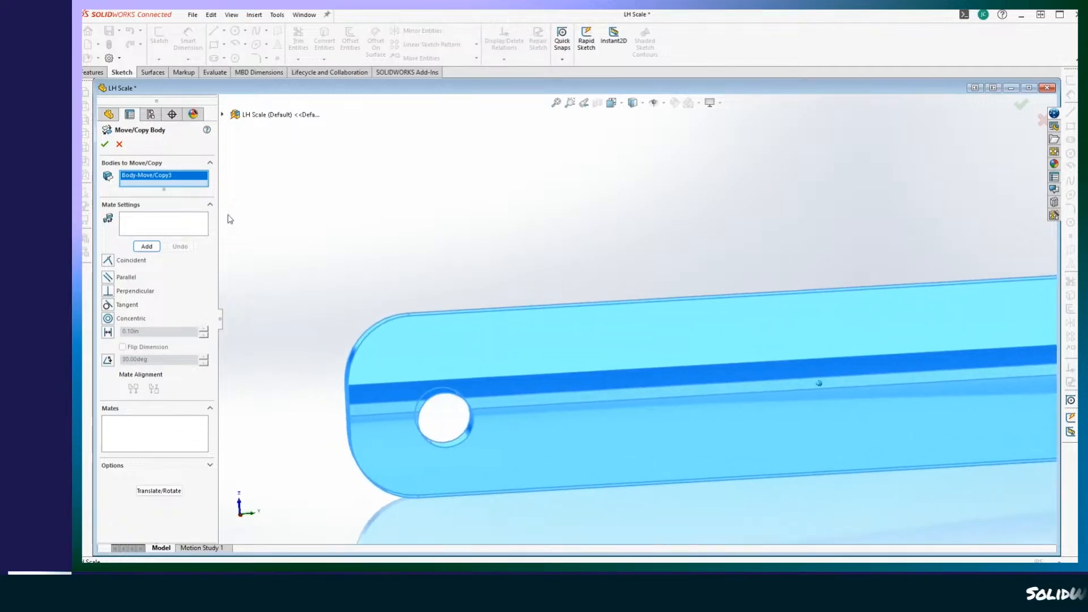
left_click(119, 144)
Translate the LH Scale body with Move/Copy Body by about 0.035 in toward negative Y and 0.060 in toward negative Z.
middle_click_drag(323, 174, 236, 219)
scroll(162, 259, "right", 1)
scroll(188, 285, "left", 1)
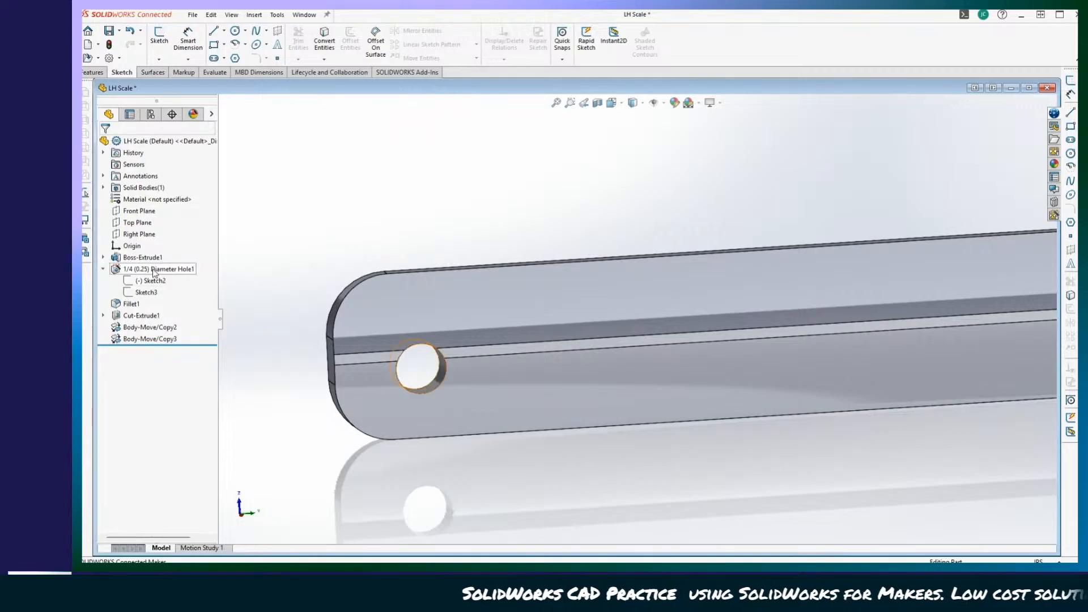
left_click(127, 246)
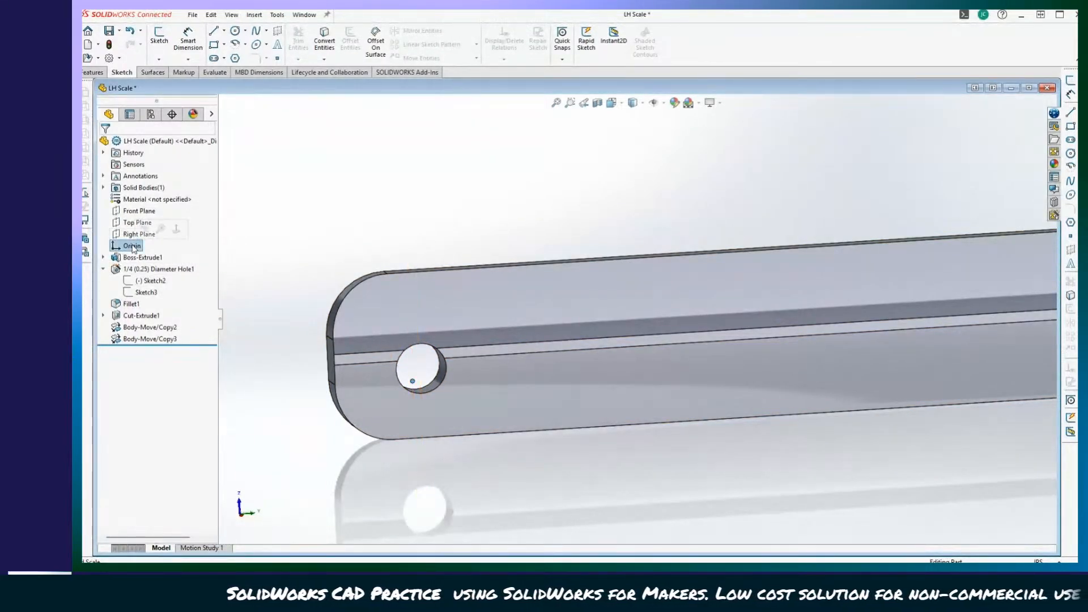
left_click(254, 14)
mouse_move(294, 57)
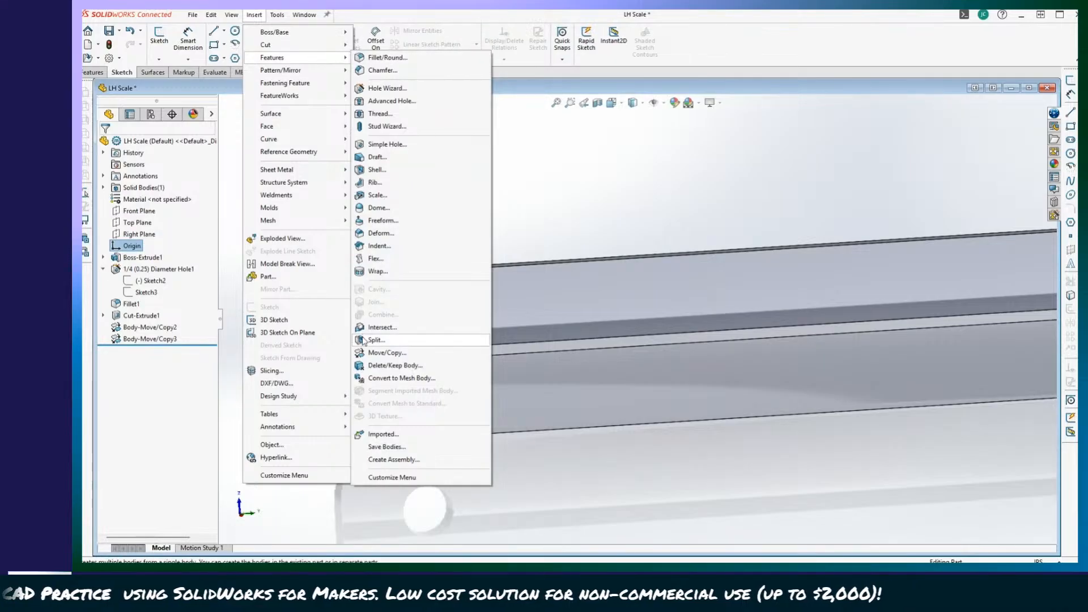
left_click(396, 341)
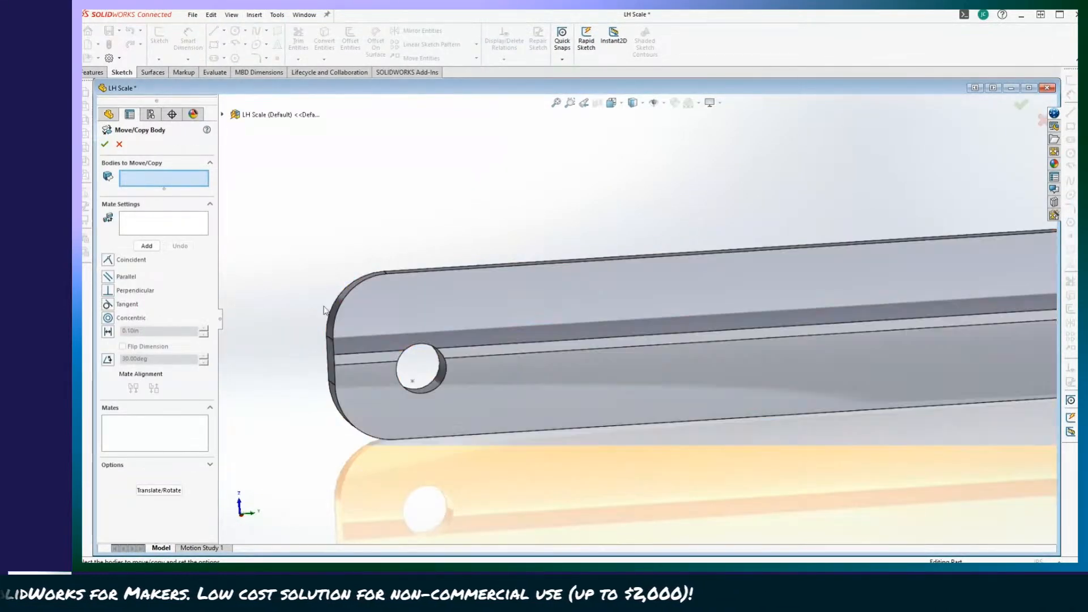
left_click(384, 309)
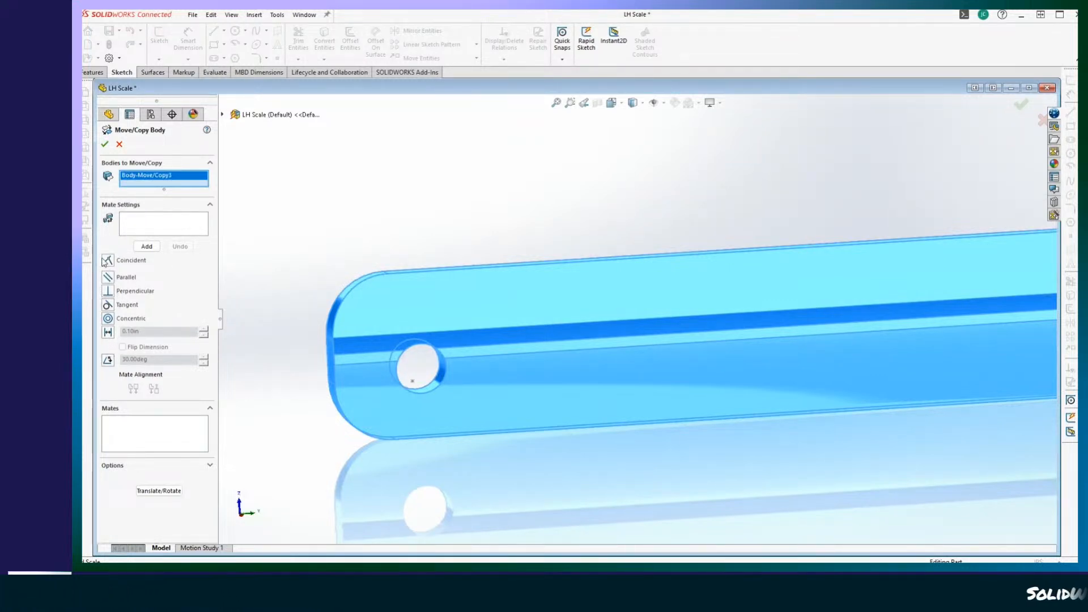
left_click(159, 491)
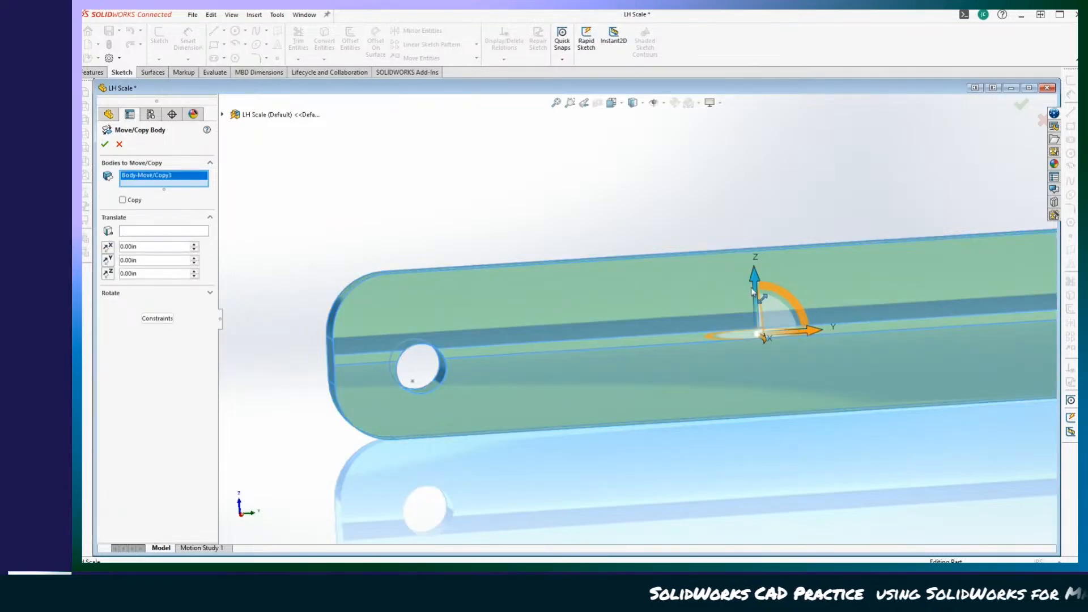
left_click_drag(752, 276, 753, 288)
left_click_drag(810, 345, 801, 347)
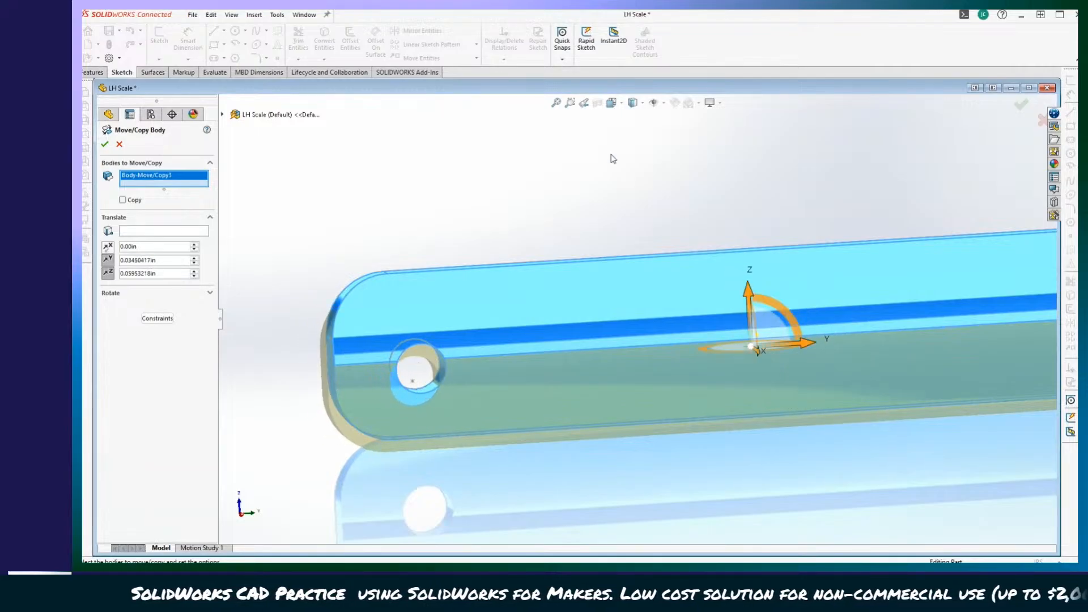
Fine-tune the body's Y and Z translation in front view until the pivot hole is centred on the part origin, and accept the move.
left_click(617, 105)
left_click(473, 324)
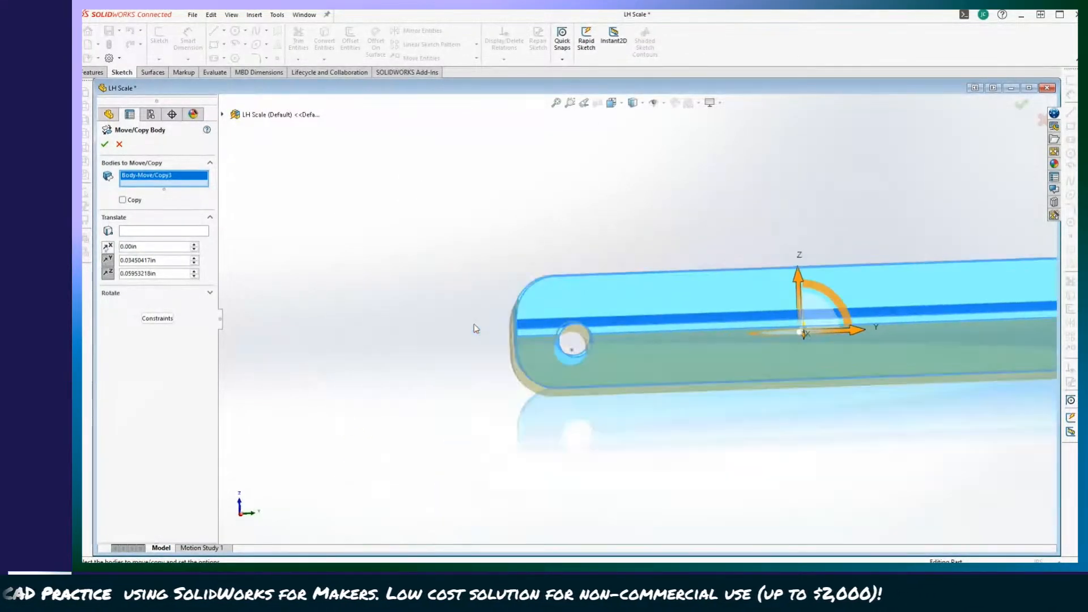
scroll(475, 325, "up", 5)
scroll(689, 238, "down", 2)
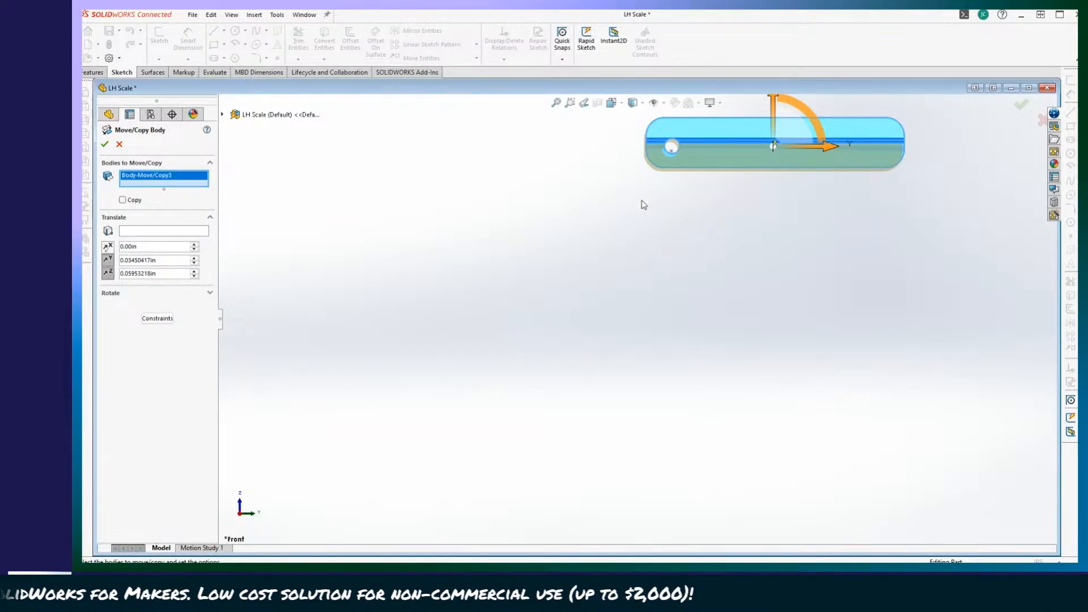
scroll(590, 255, "up", 3)
scroll(682, 257, "down", 4)
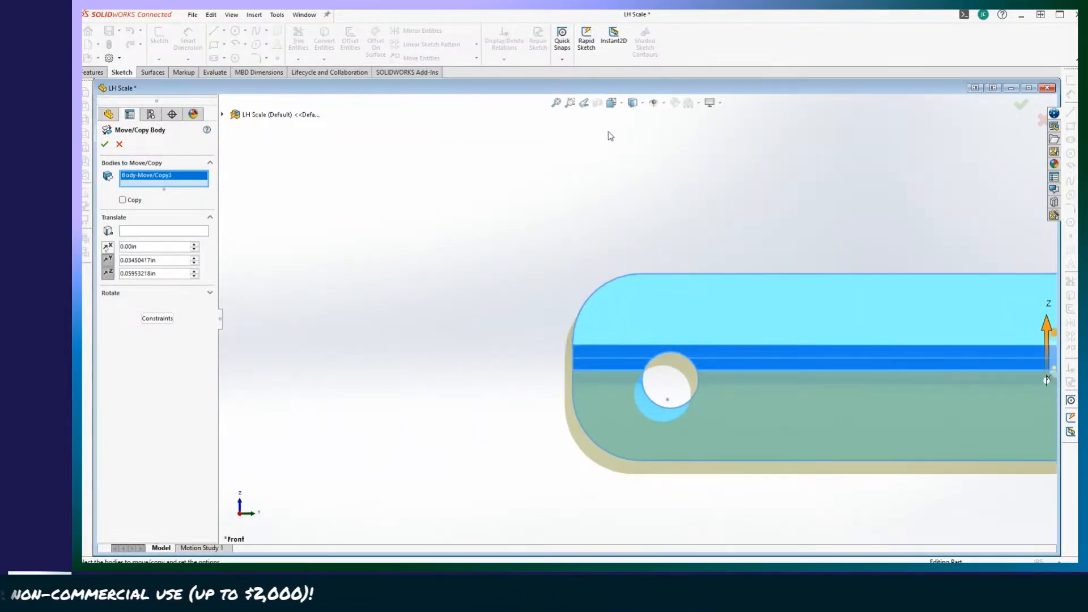
left_click(611, 106)
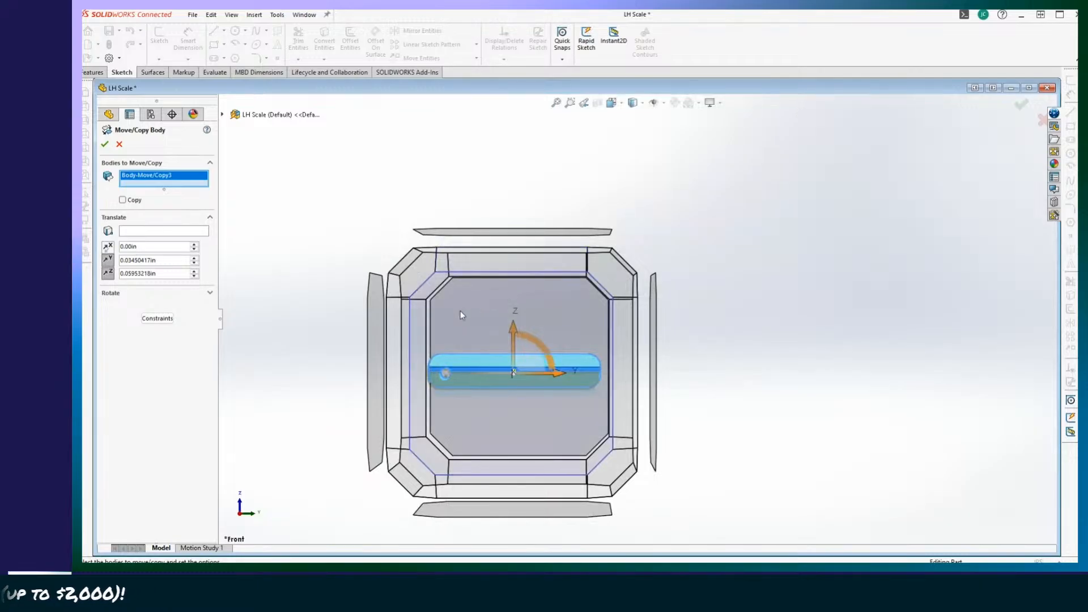
left_click(461, 311)
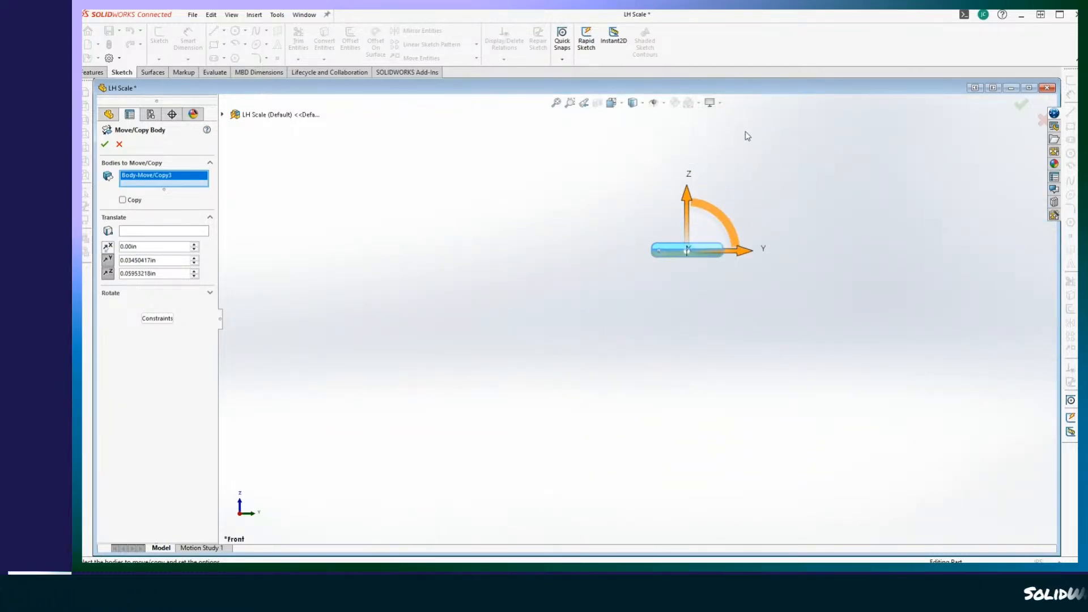
scroll(501, 421, "down", 5)
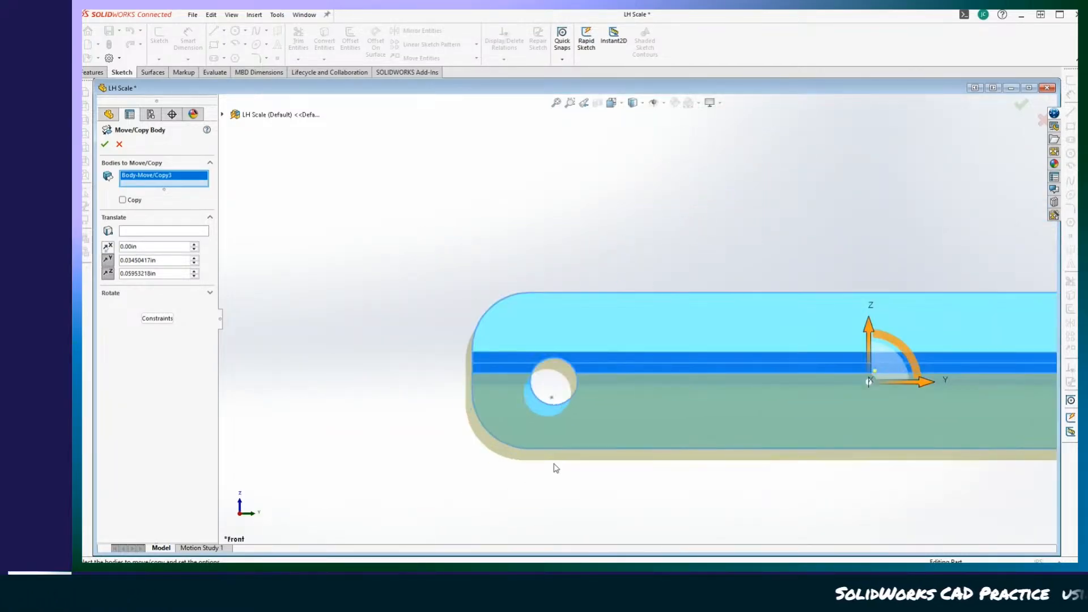
scroll(565, 464, "up", 2)
scroll(533, 463, "down", 2)
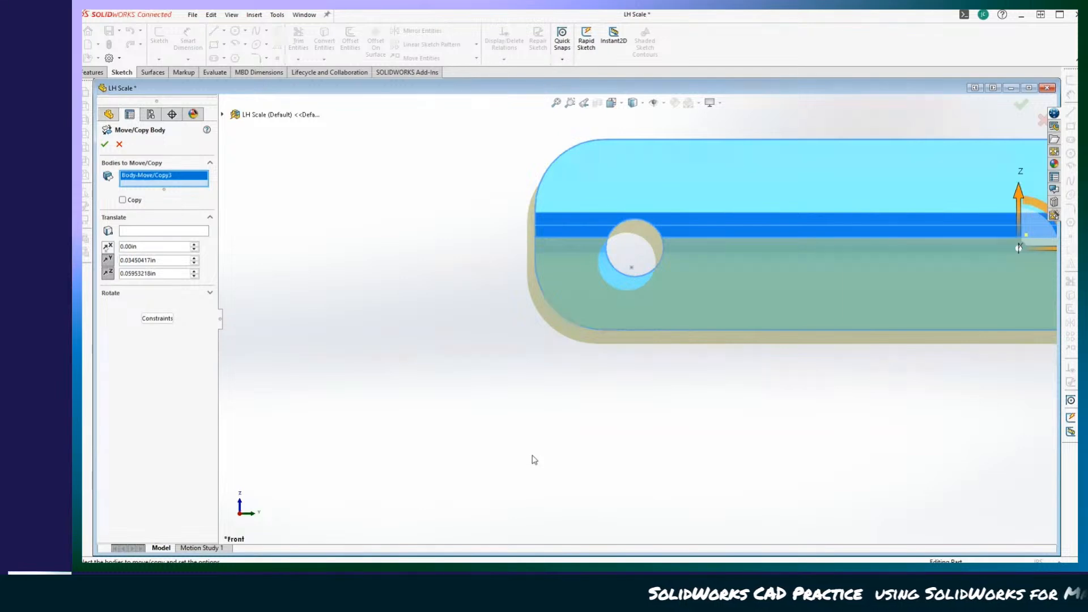
scroll(553, 448, "up", 2)
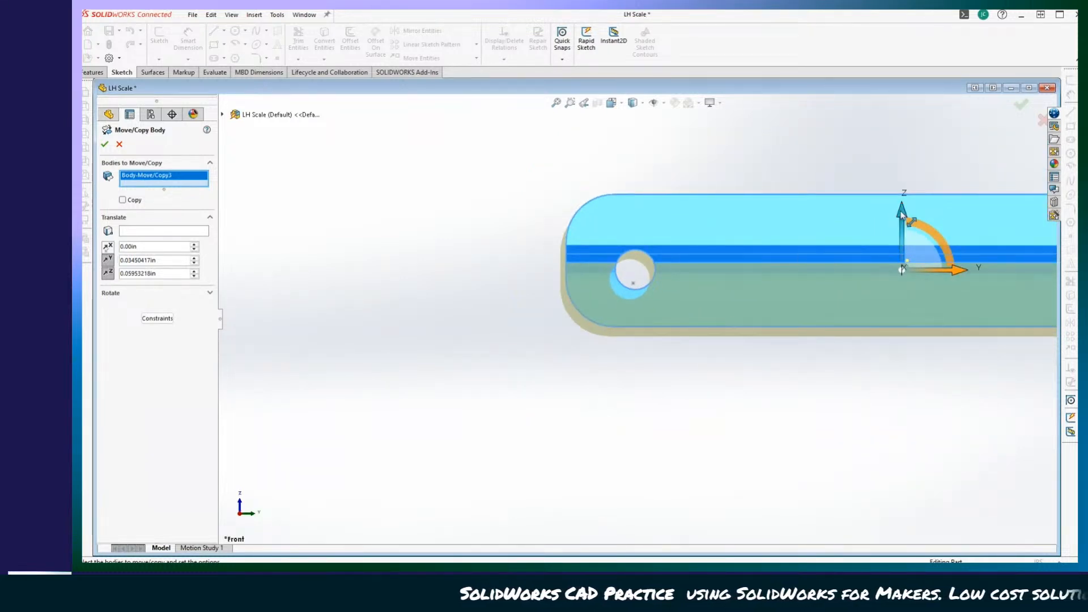
left_click_drag(902, 215, 903, 213)
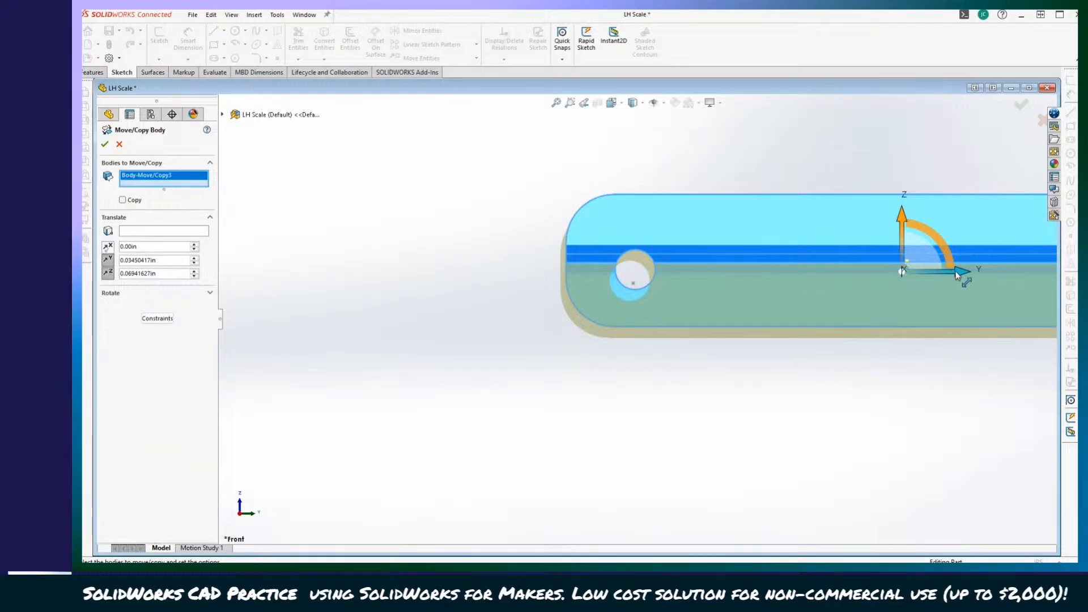
left_click_drag(957, 274, 960, 269)
left_click_drag(906, 220, 908, 226)
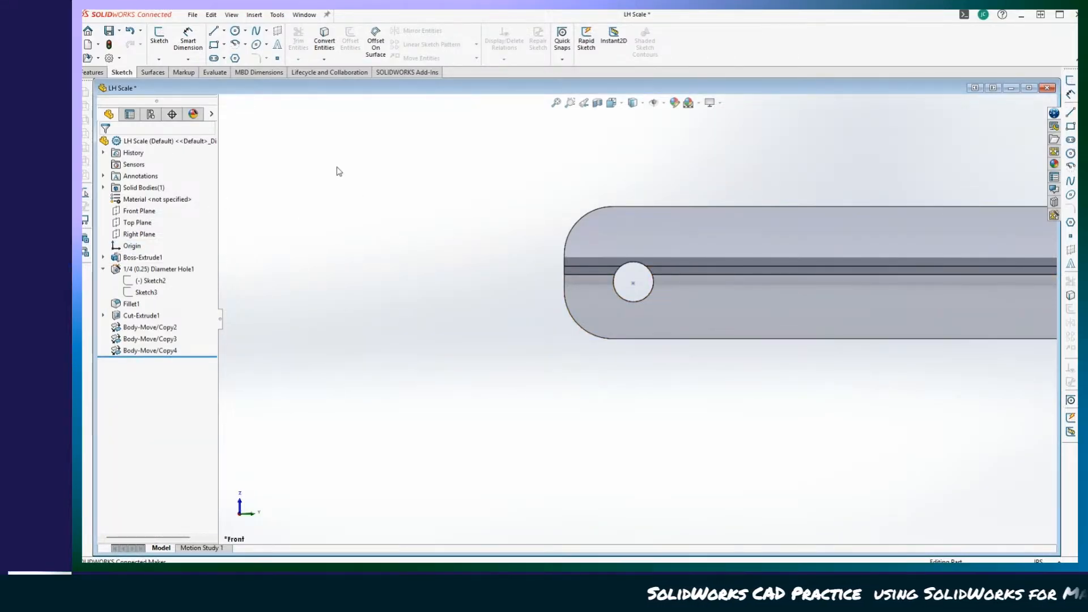
Save the LH Scale part with its hole centred on the origin and close the part.
left_click(119, 30)
left_click(133, 43)
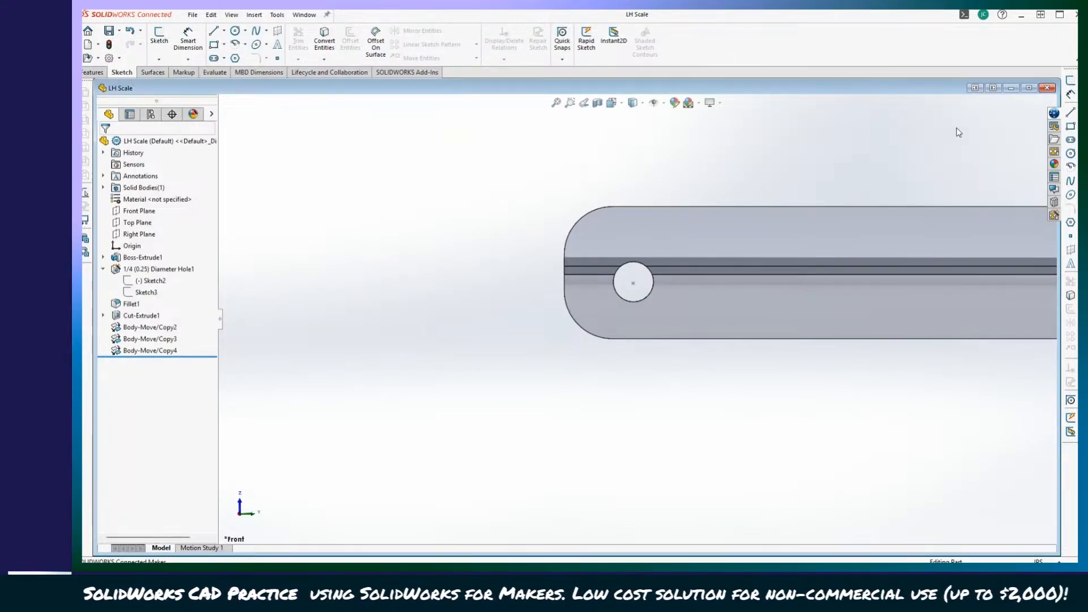
left_click(1048, 89)
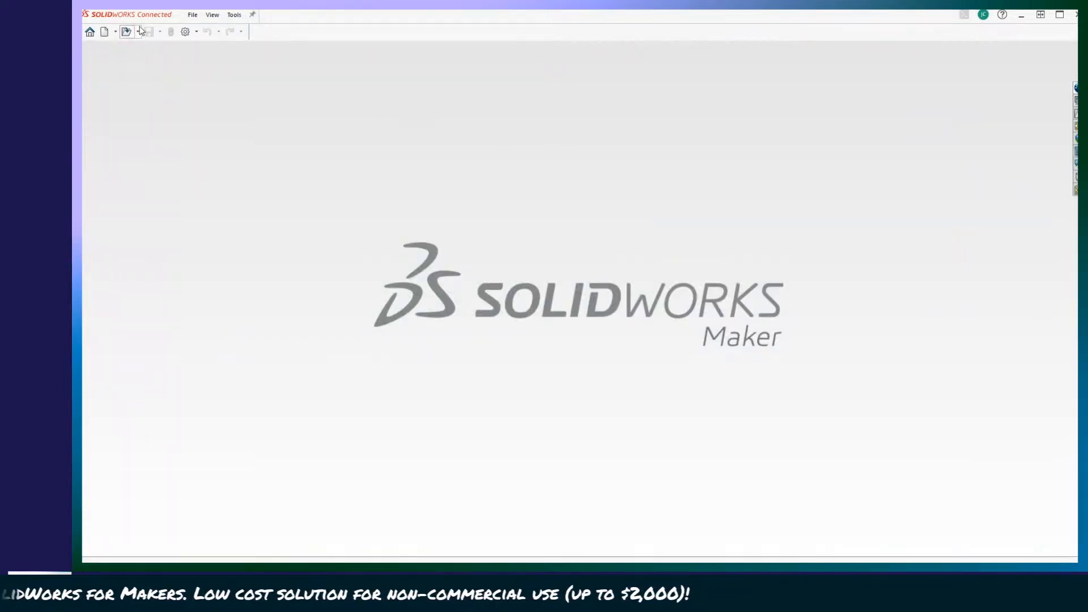
Open the Folder 001 assm assembly from the Folder 001 folder and rebuild it with the edited scale.
left_click(139, 31)
left_click(146, 46)
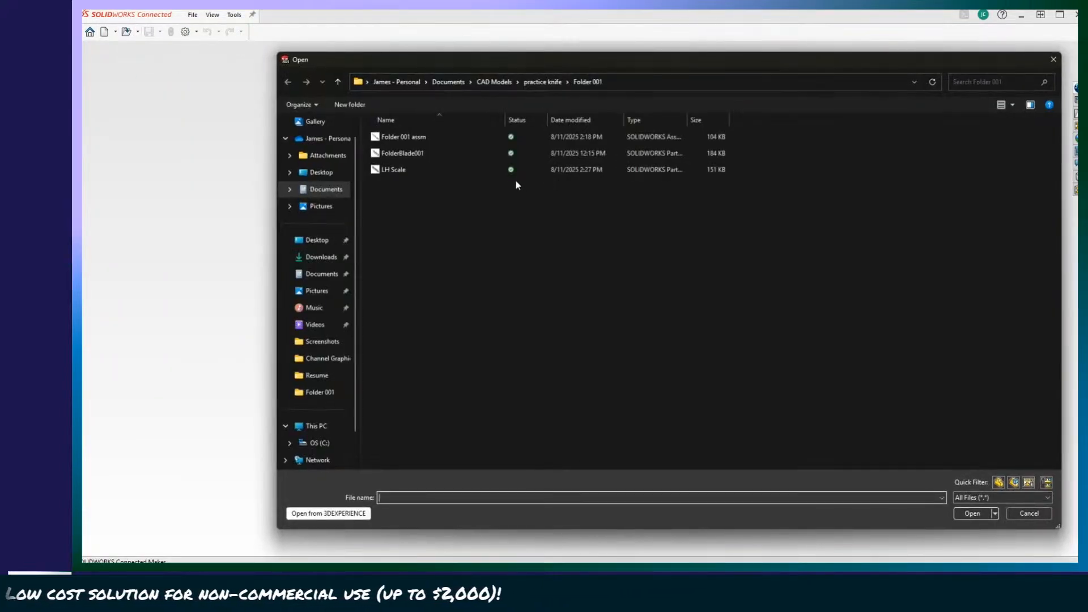
double_click(405, 137)
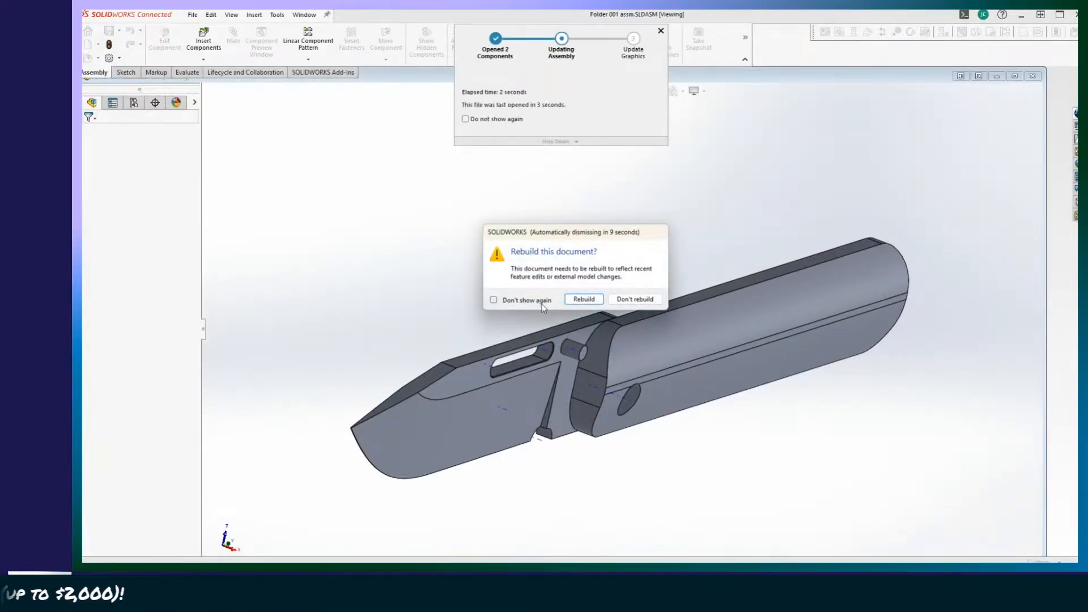
left_click(584, 299)
Examine from both sides how the scale's pivot hole lines up with the blade's hole in the assembly.
scroll(593, 512, "down", 6)
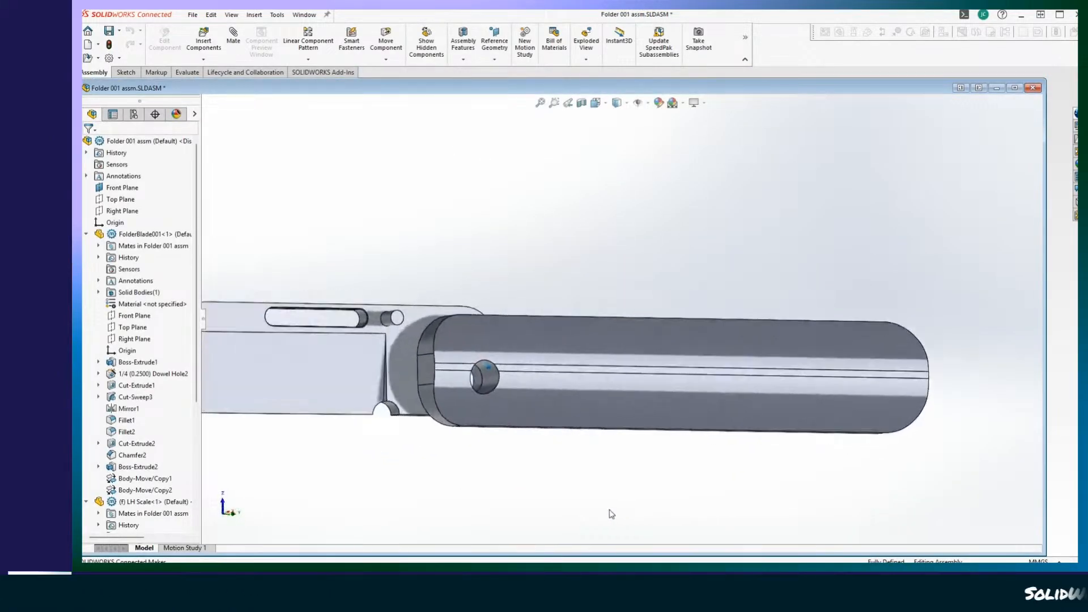
middle_click_drag(592, 512, 581, 512)
scroll(584, 511, "up", 5)
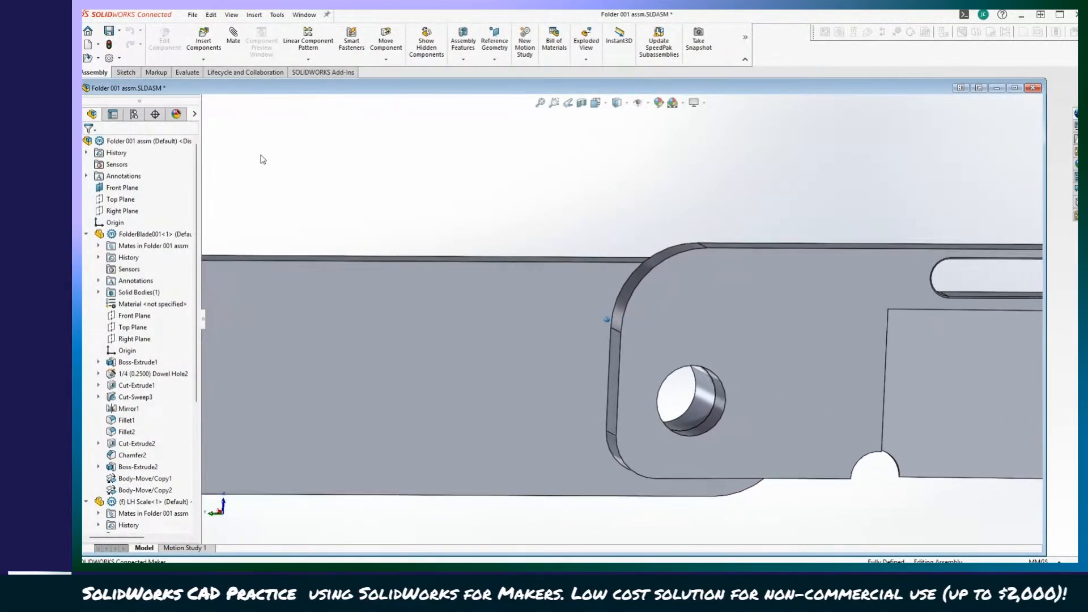
left_click(187, 72)
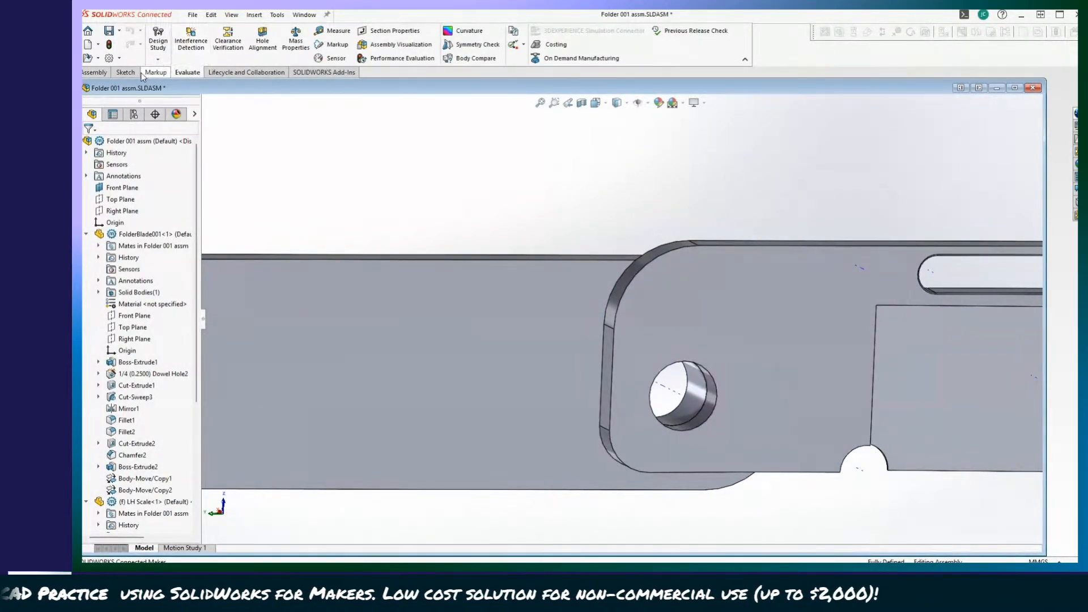
Measure the distance from the LH Scale's pivot hole axis to its upper edge face.
left_click(334, 30)
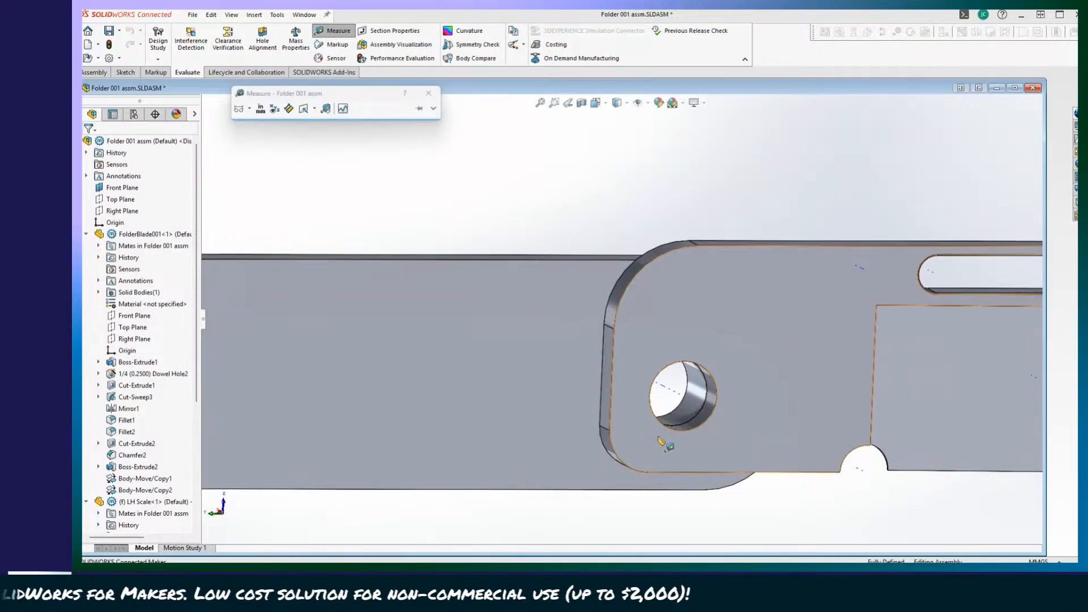
left_click(675, 387)
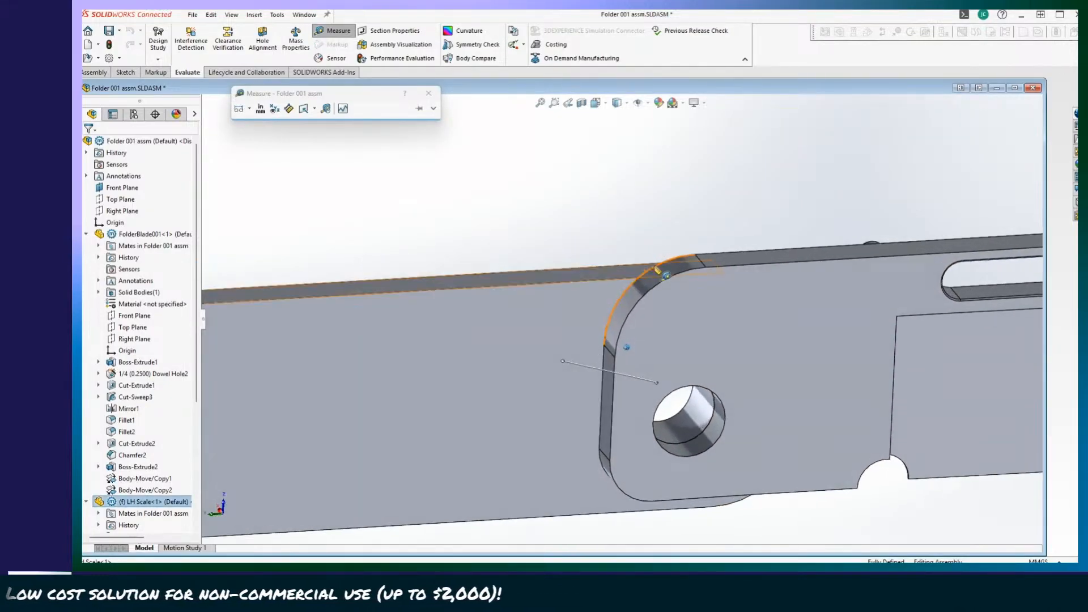
left_click(614, 294)
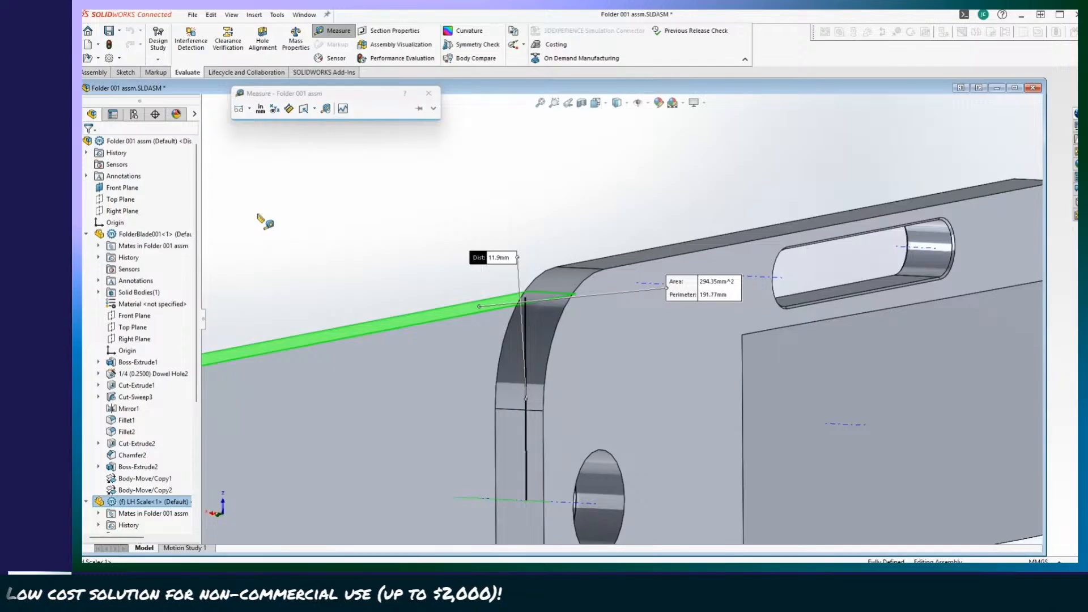
left_click(269, 214)
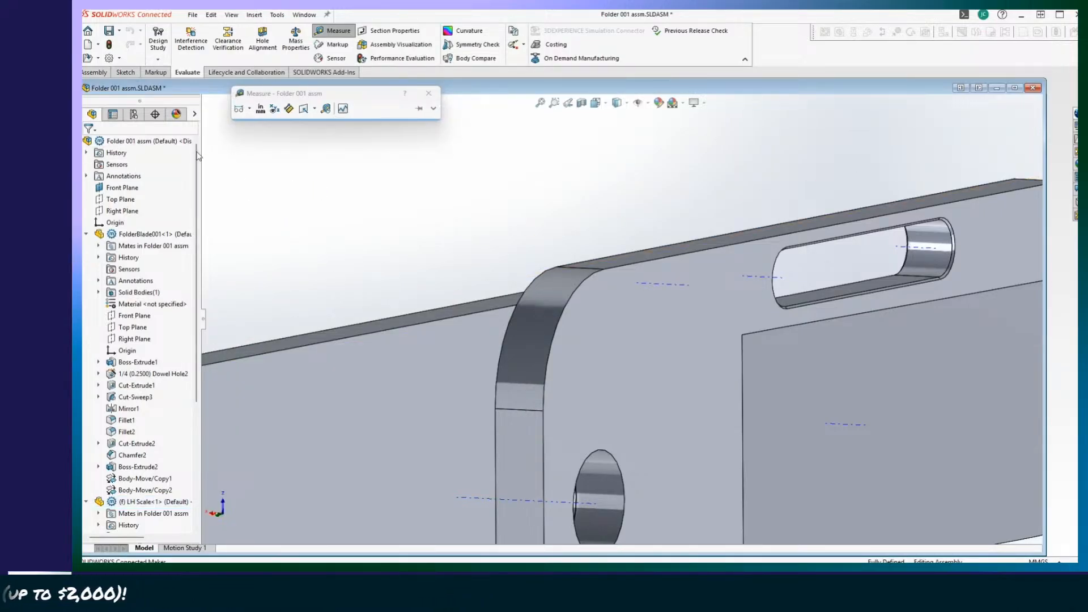
Change the assembly's document unit system to IPS (inch, pound, second).
right_click(157, 149)
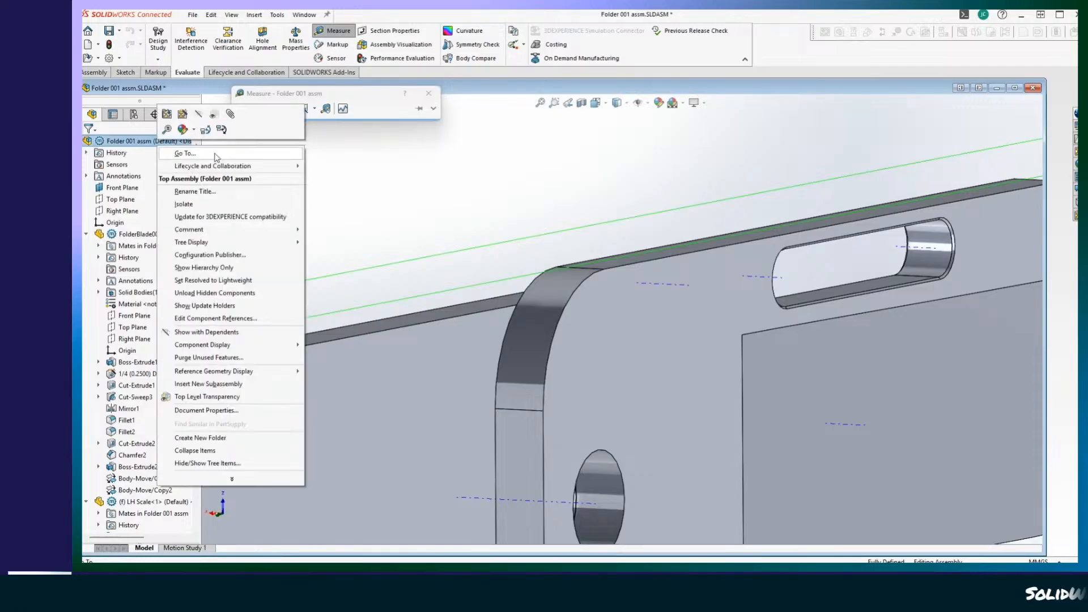
left_click(204, 412)
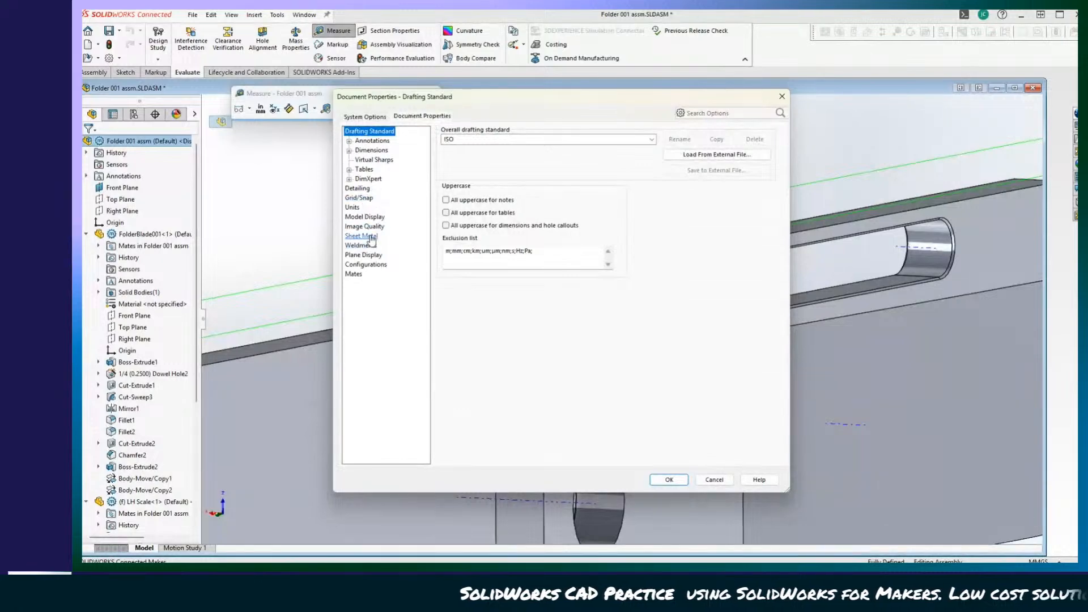
left_click(354, 207)
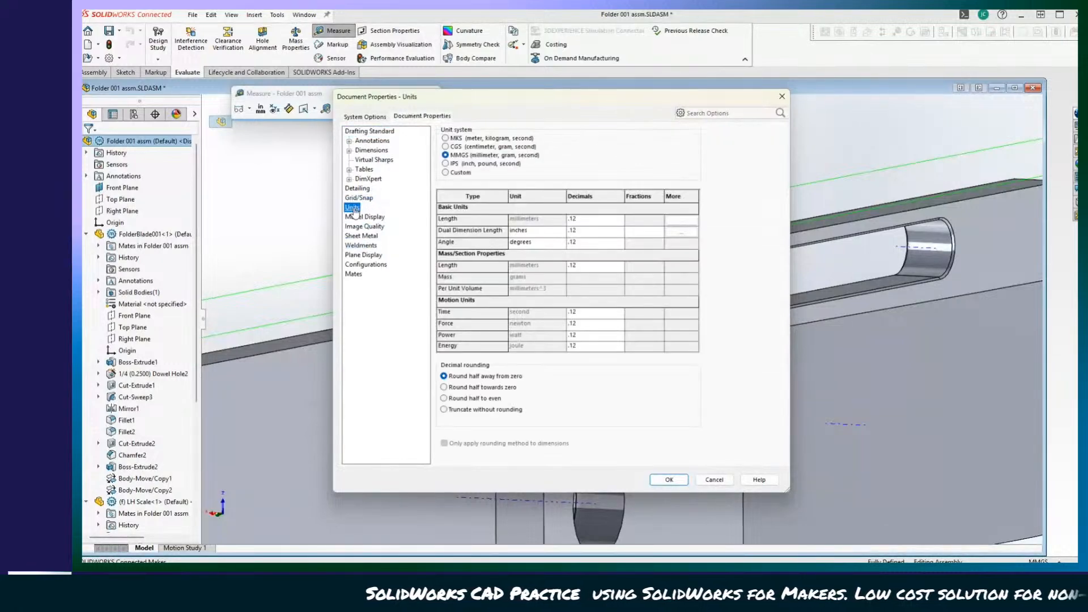
left_click(446, 164)
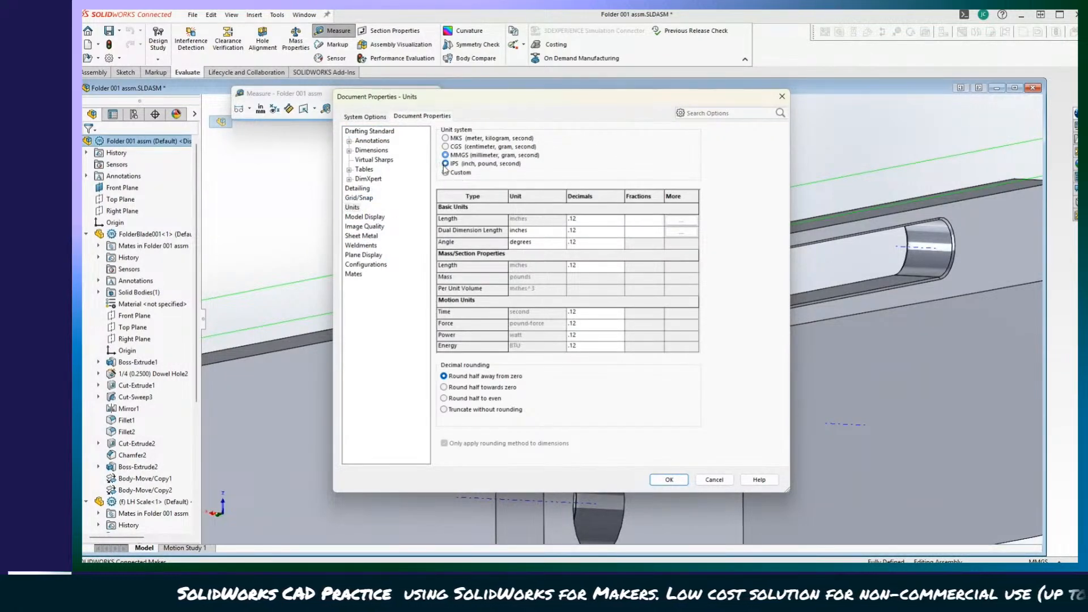
left_click(668, 481)
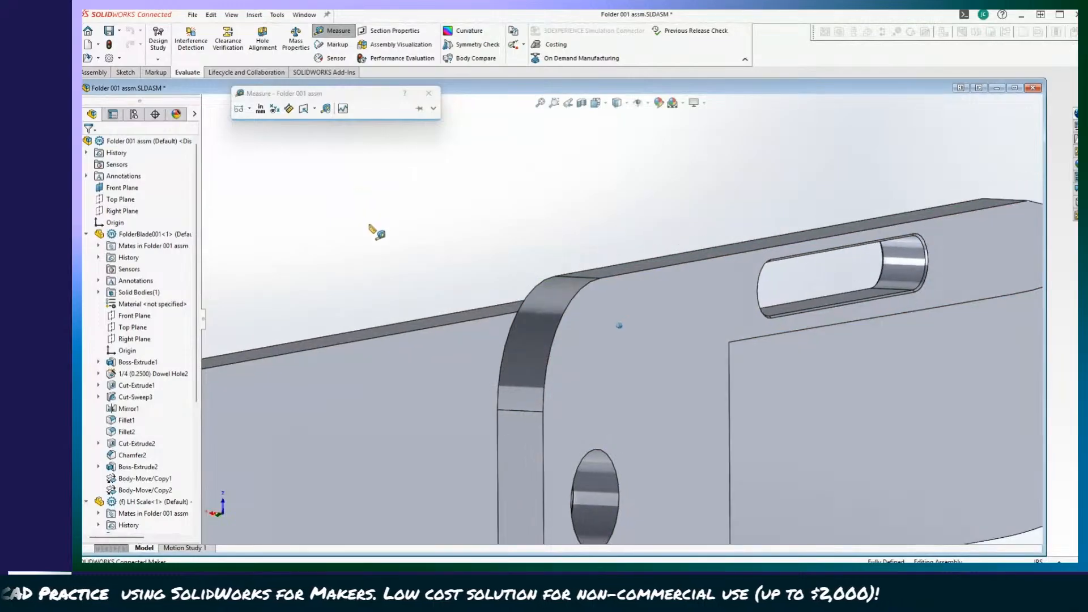
Measure the LH Scale's pivot-axis-to-upper-edge distance again in inches.
middle_click_drag(361, 235, 360, 149)
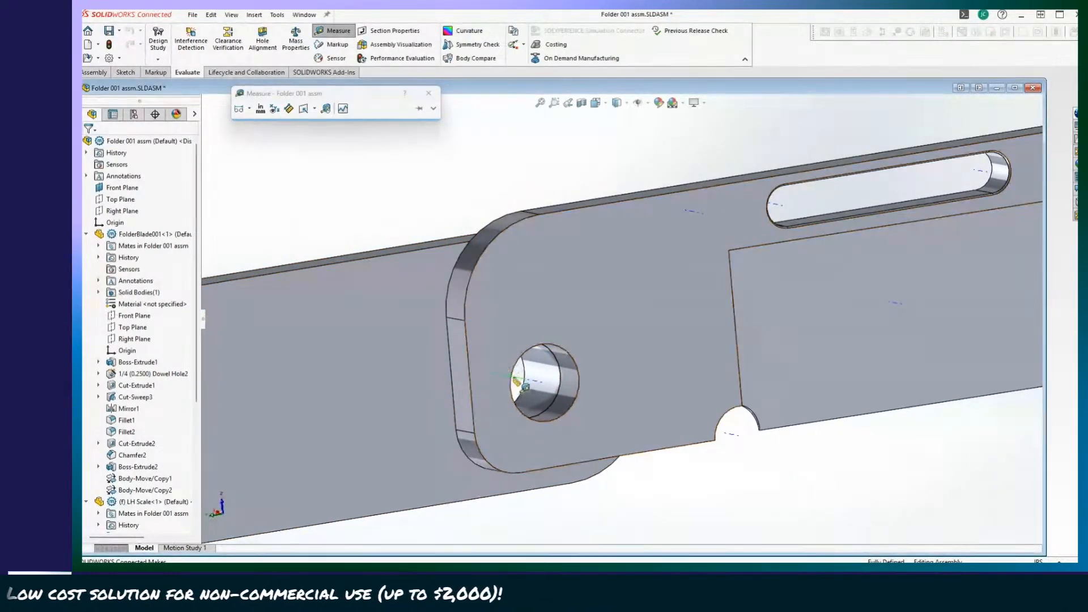
left_click(418, 251)
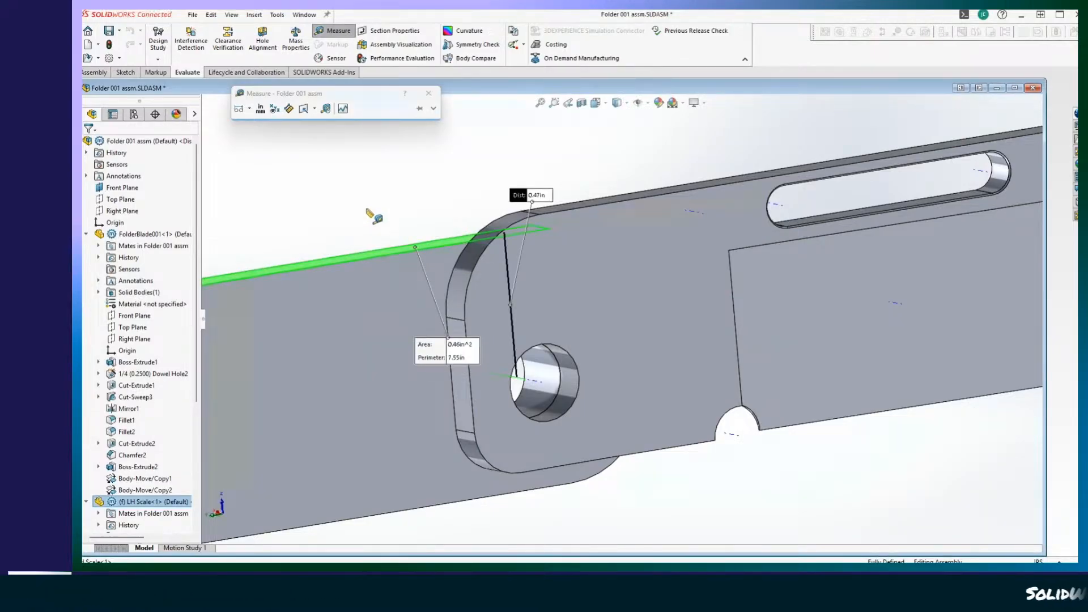
left_click(236, 202)
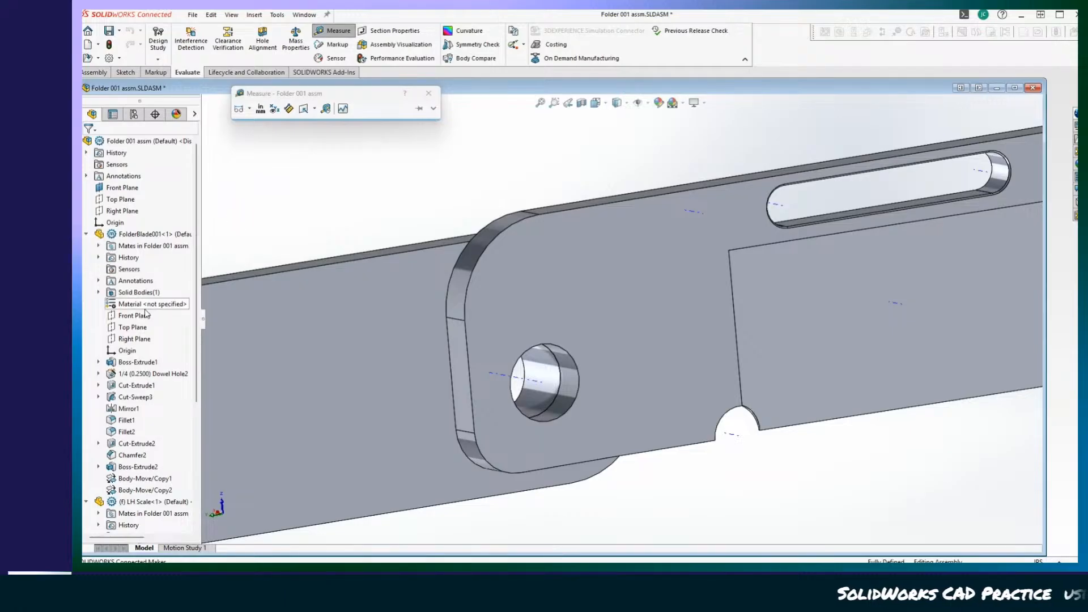
Select the FolderBlade001 component and start editing it in the context of the assembly.
scroll(146, 314, "down", 3)
scroll(154, 368, "up", 3)
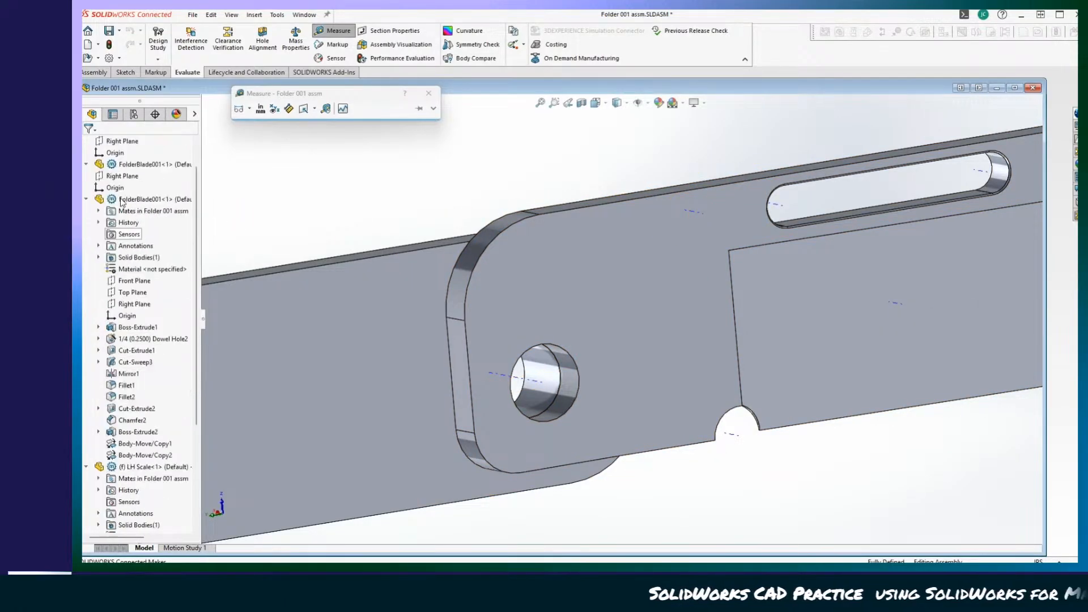
left_click(144, 233)
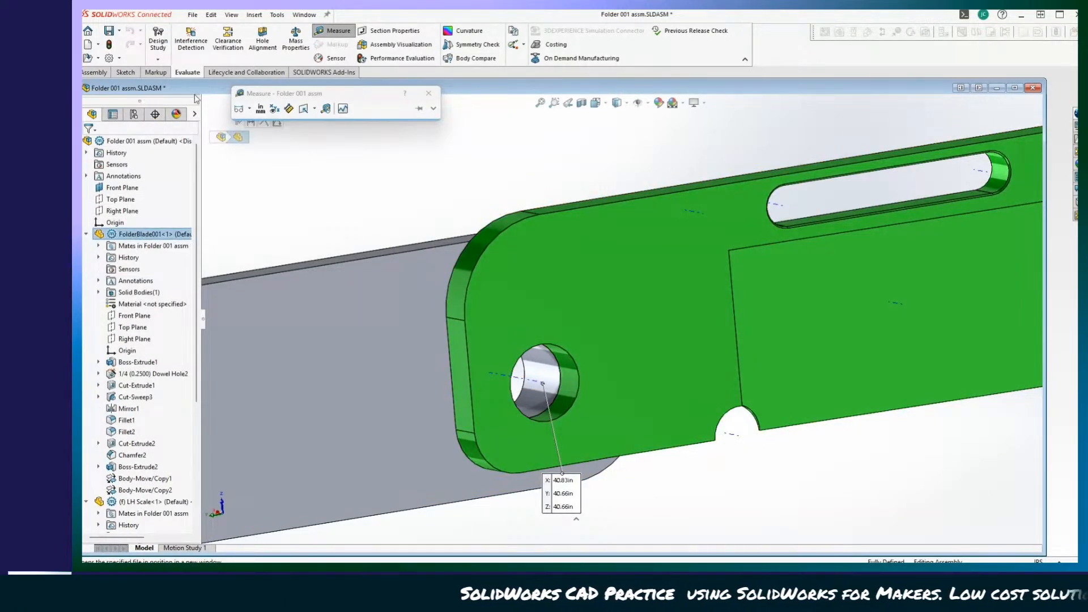
left_click(93, 72)
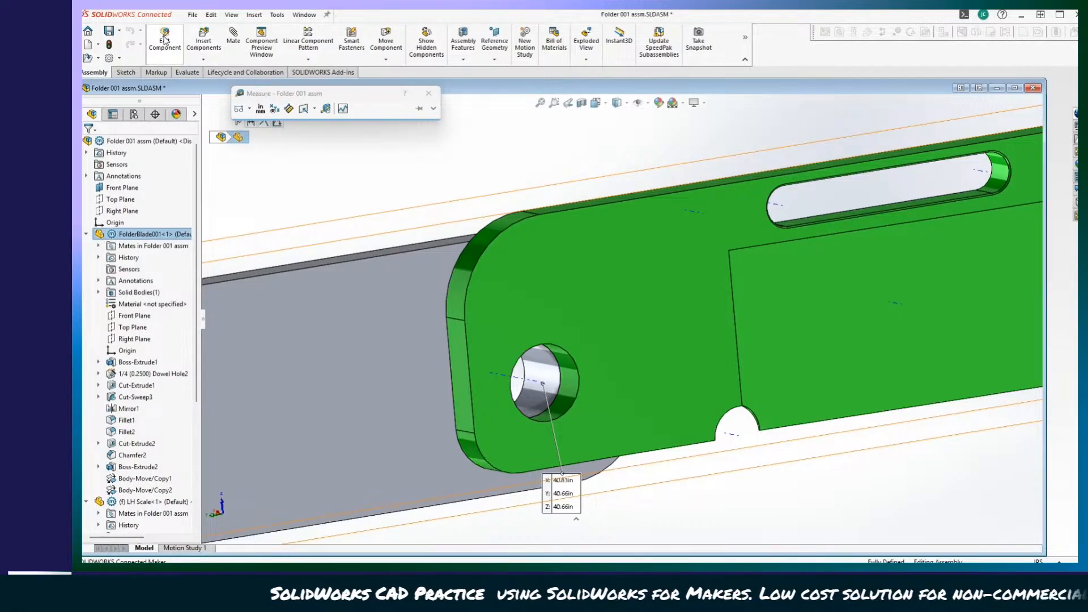
left_click(165, 40)
Open Sketch4, the position sketch of the blade's 1/4 (0.2500) Dowel Hole2, for editing.
scroll(550, 451, "down", 5)
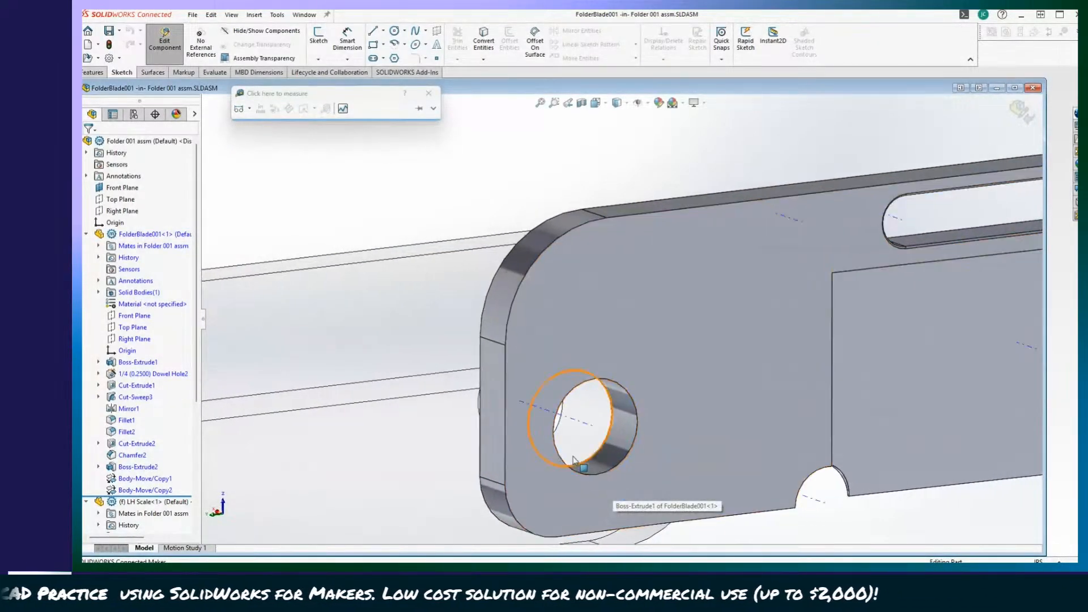
scroll(524, 397, "down", 2)
scroll(527, 430, "up", 3)
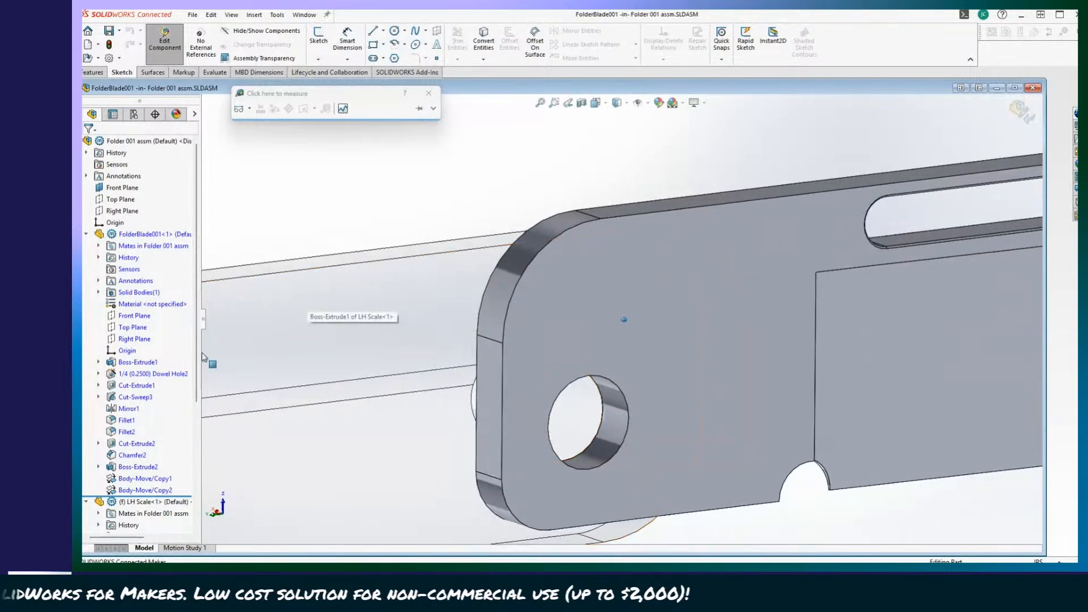
left_click(138, 374)
right_click(138, 375)
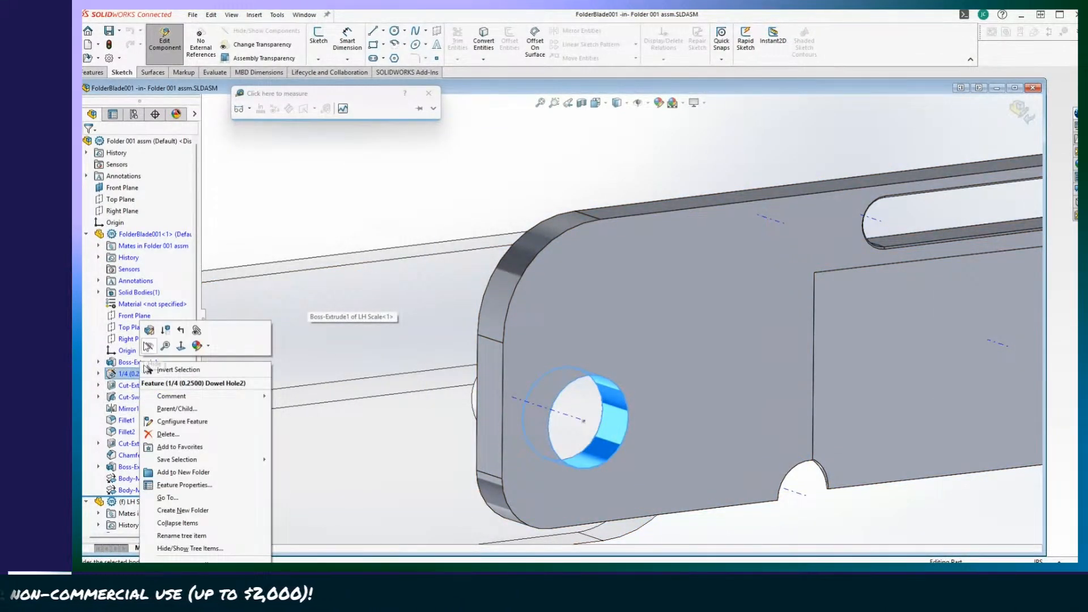
left_click(100, 375)
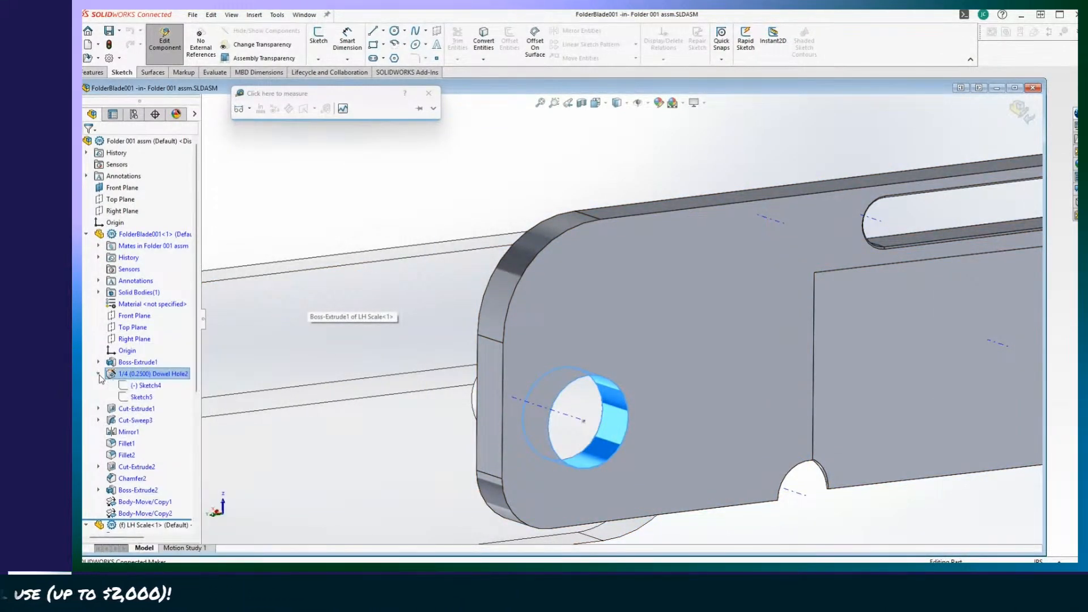
left_click(143, 389)
right_click(143, 388)
left_click(156, 355)
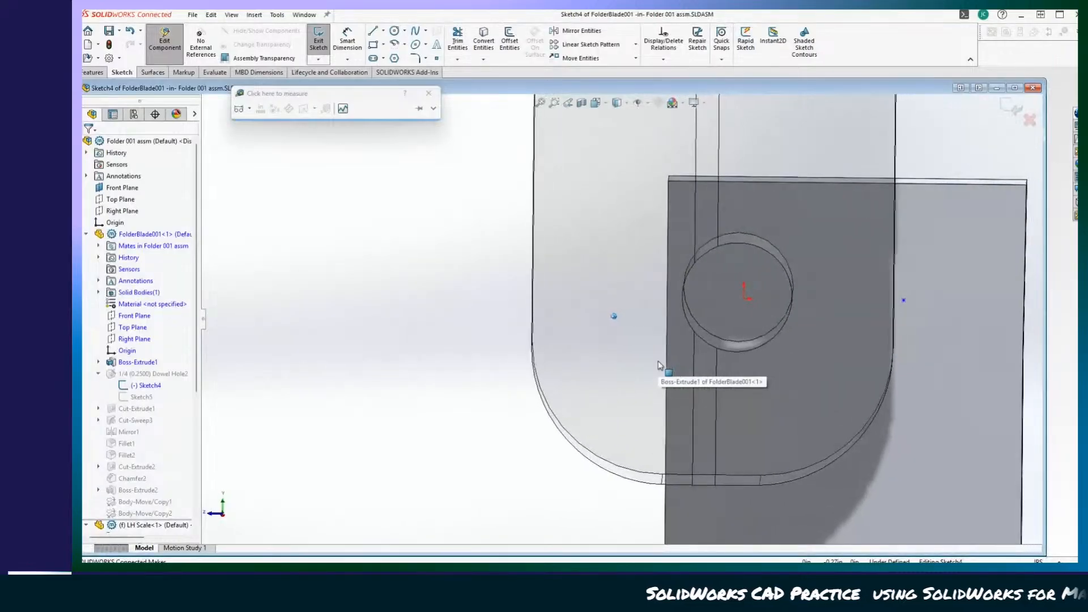
Dimension the hole's centre point 0.47 in from the blade blank's long edge, exit the sketch and return to the assembly.
mouse_move(698, 315)
middle_mouse_down()
mouse_move(716, 377)
mouse_move(694, 373)
mouse_move(714, 375)
mouse_move(713, 361)
mouse_move(682, 356)
mouse_move(724, 366)
mouse_move(731, 344)
middle_mouse_up()
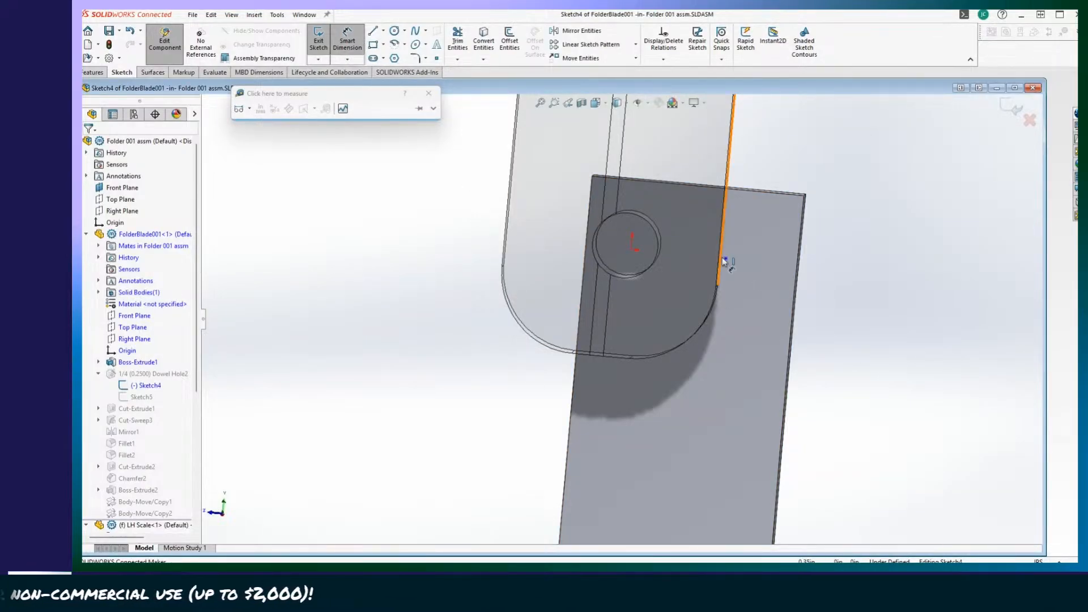
left_click(727, 260)
mouse_move(727, 260)
middle_mouse_down()
mouse_move(637, 442)
mouse_move(535, 426)
middle_mouse_up()
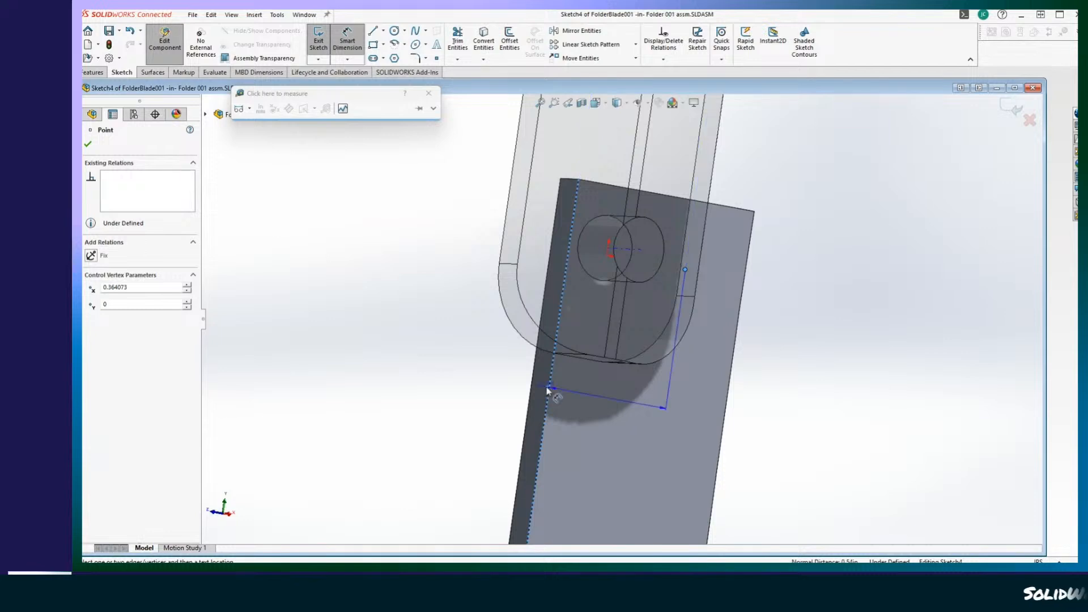
middle_click_drag(442, 284, 492, 371)
left_click(493, 375)
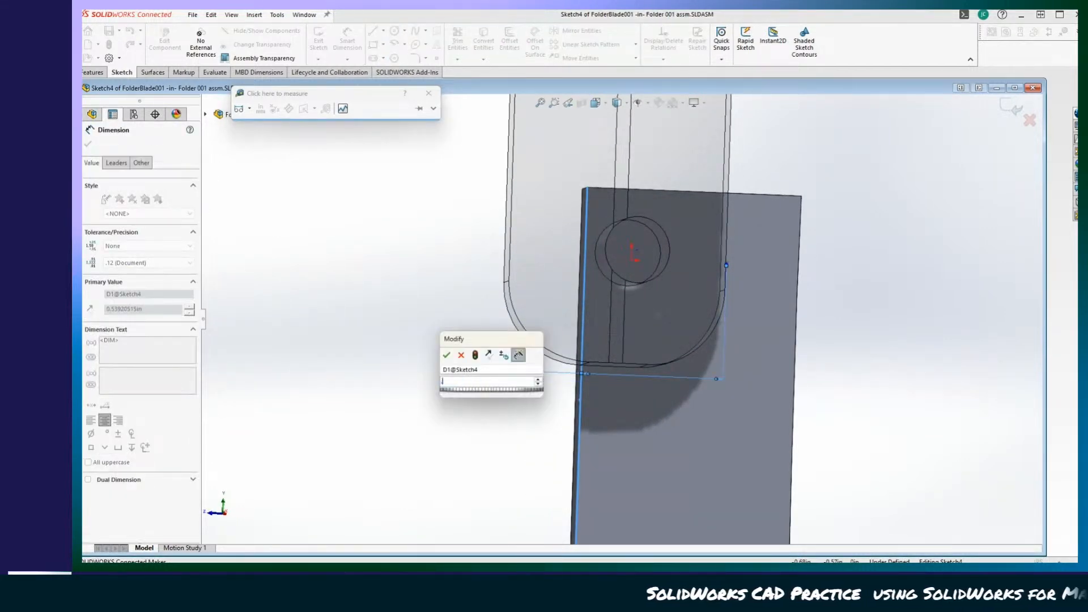
type(".47")
key("Return")
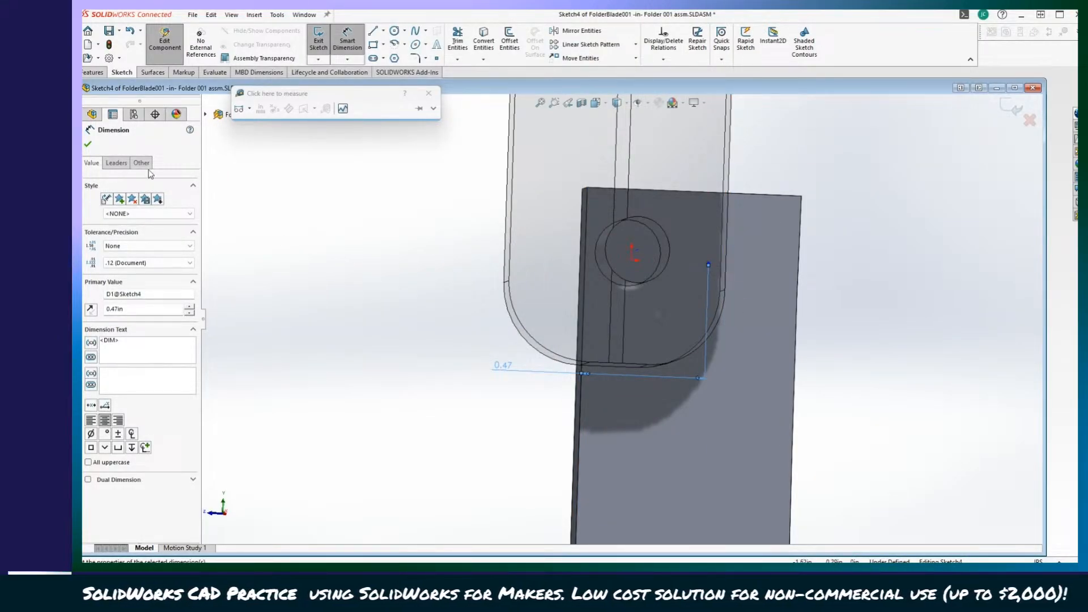
left_click(88, 146)
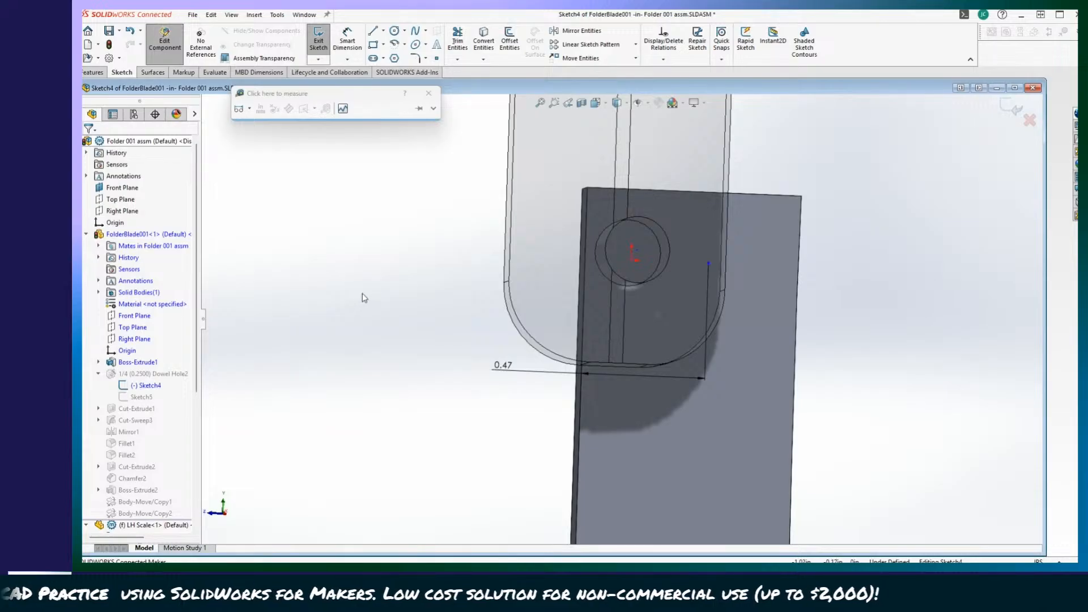
left_click(319, 41)
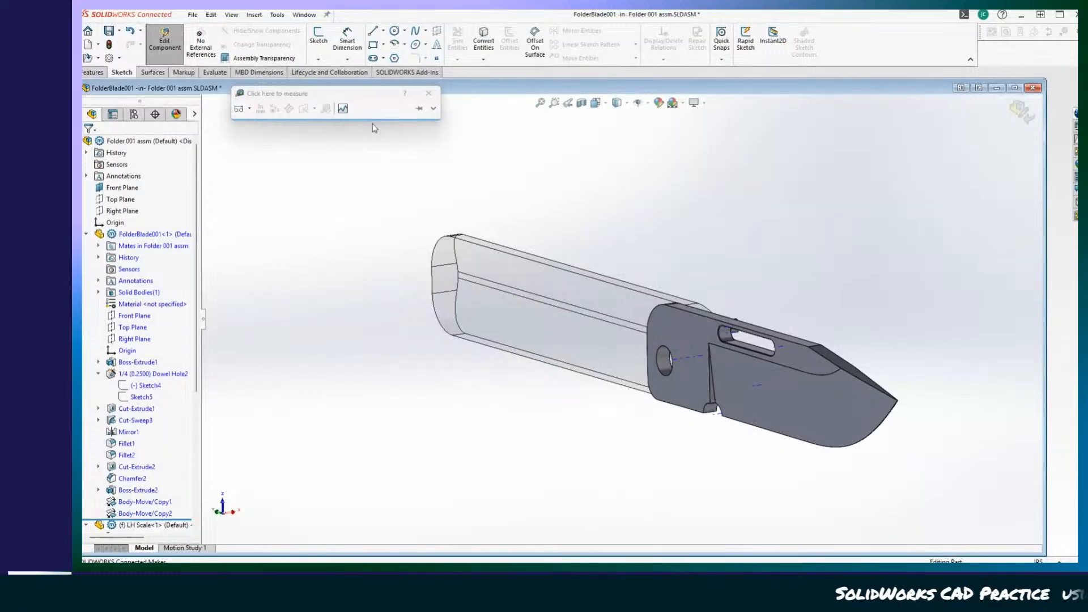
left_click(164, 41)
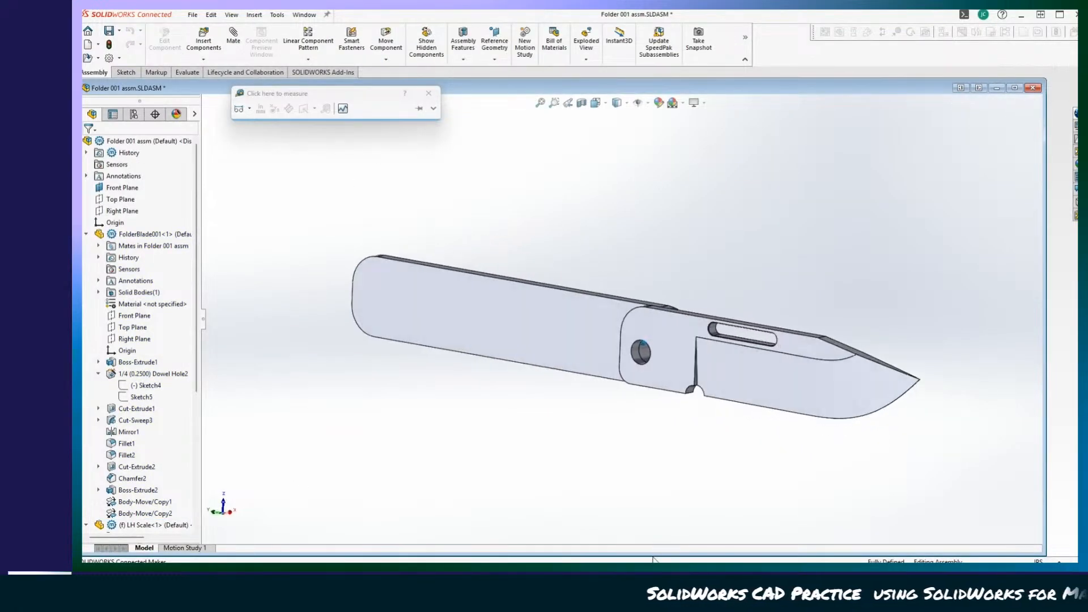
Rotate the blade about its pivot to the closed position against the LH Scale and inspect how it lines up.
left_click_drag(850, 383, 253, 315)
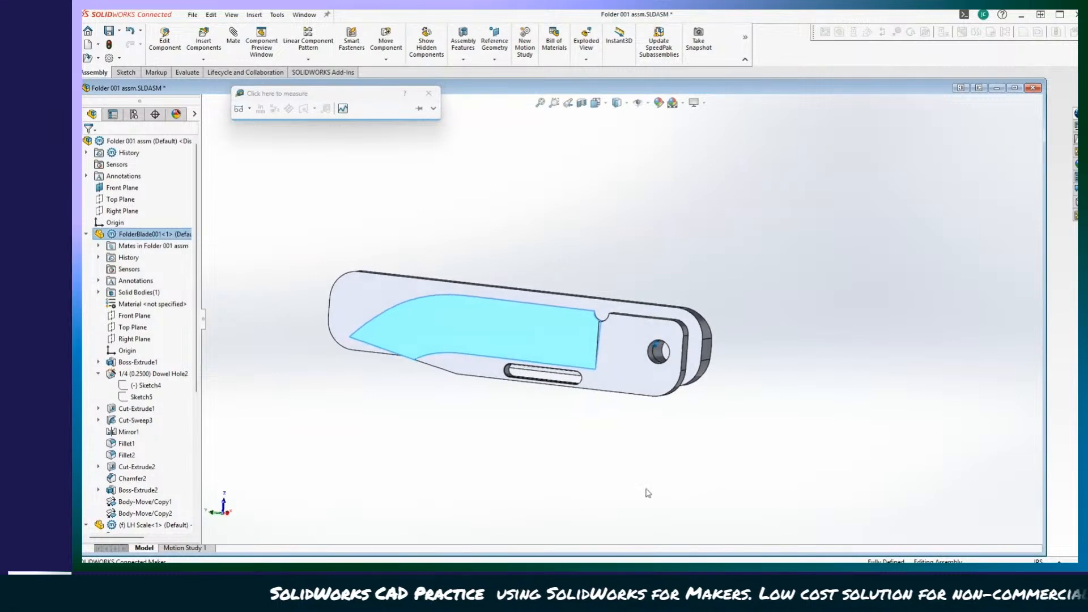
middle_click_drag(648, 493, 634, 515)
scroll(615, 518, "down", 2)
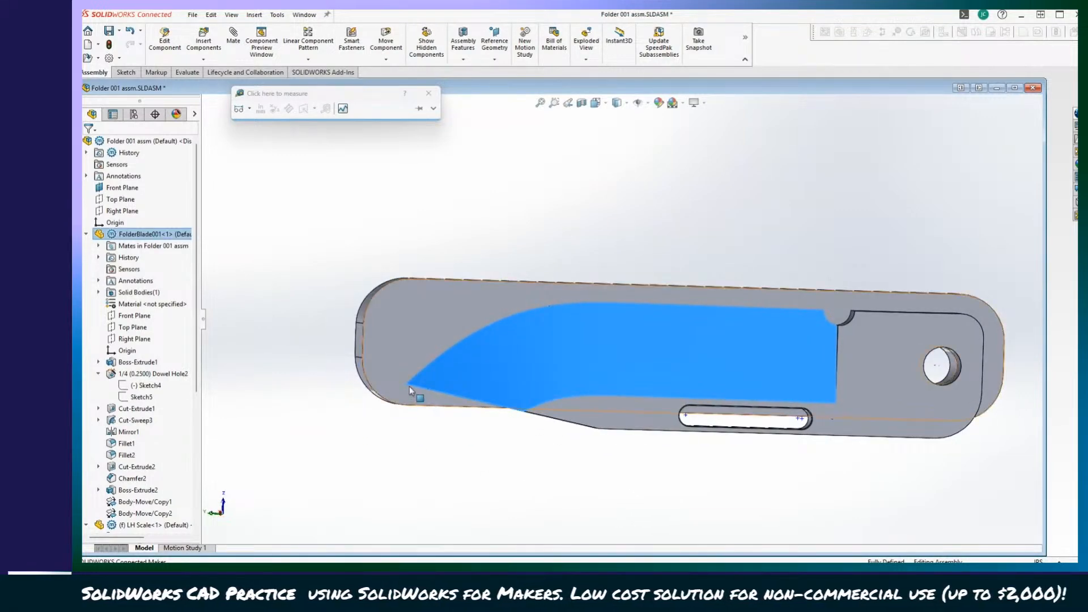
scroll(497, 510, "up", 2)
middle_click_drag(498, 510, 493, 518)
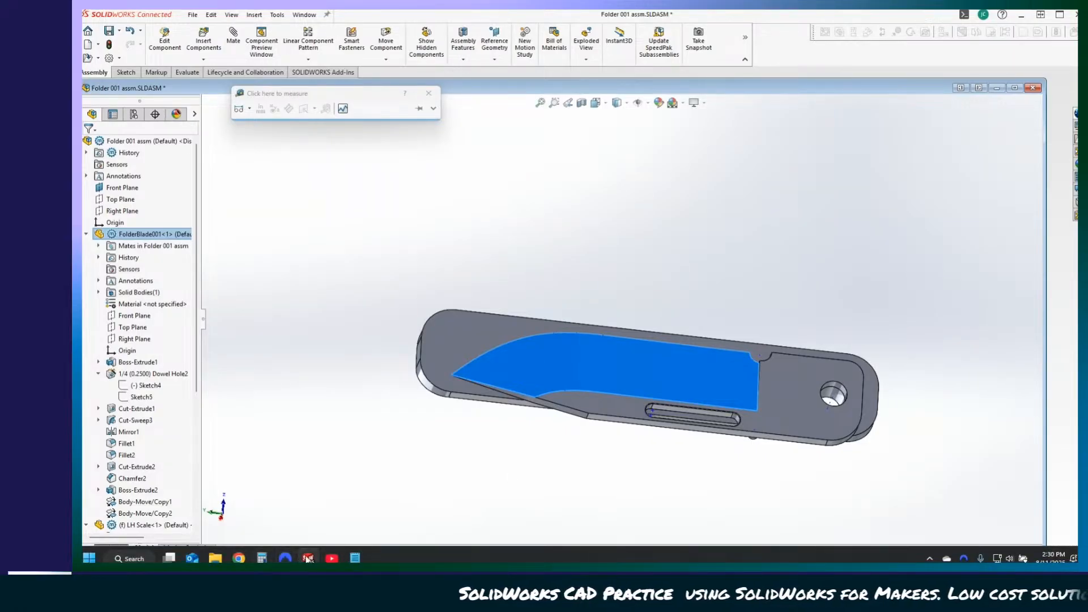
mouse_move(309, 560)
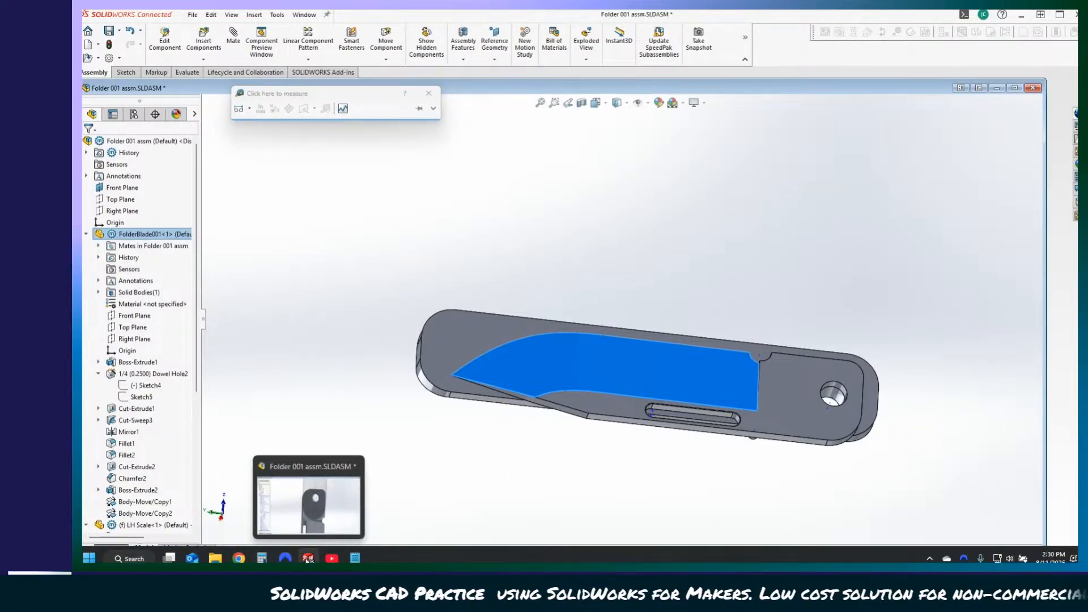
left_click(239, 558)
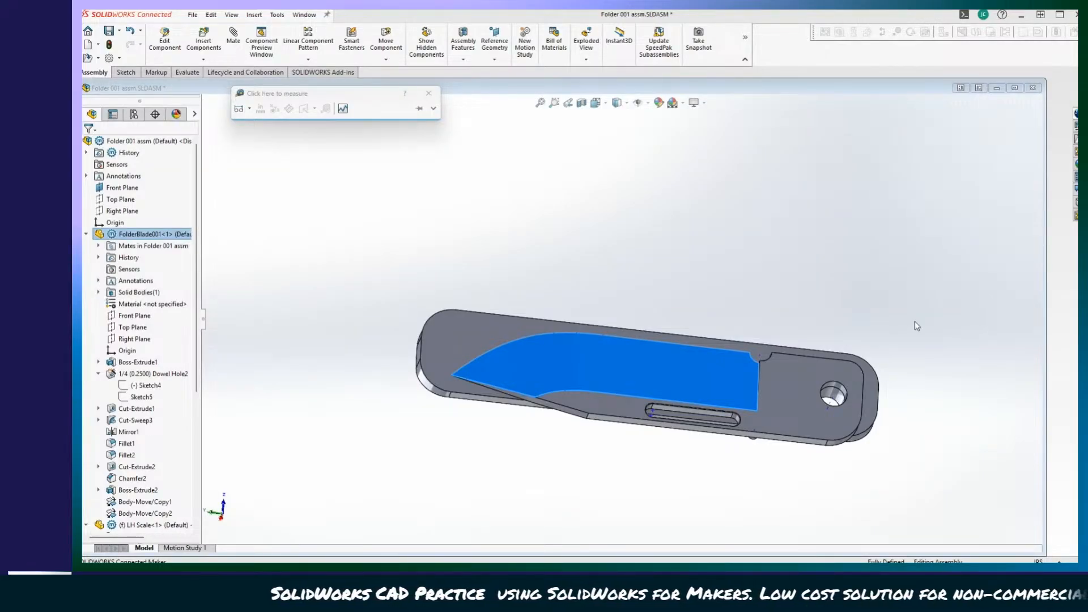
Swing the blade open and closed again, and examine its fit against the scale from several angles.
left_click(713, 283)
middle_click_drag(442, 223, 575, 363)
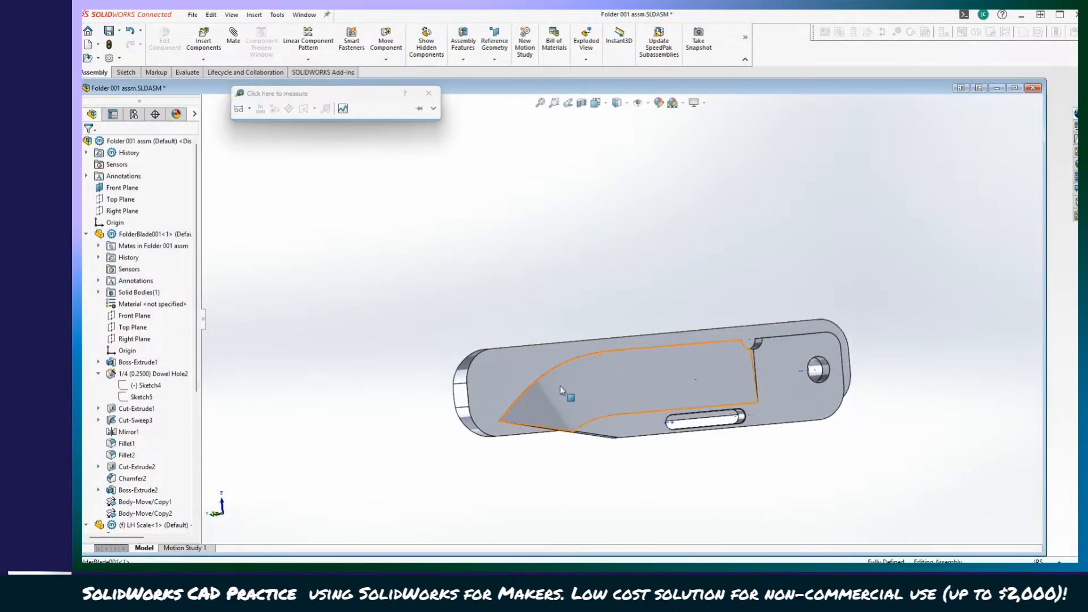
left_click_drag(560, 390, 989, 363)
middle_click_drag(817, 372, 850, 329)
left_click(842, 302)
left_click_drag(888, 359, 409, 326)
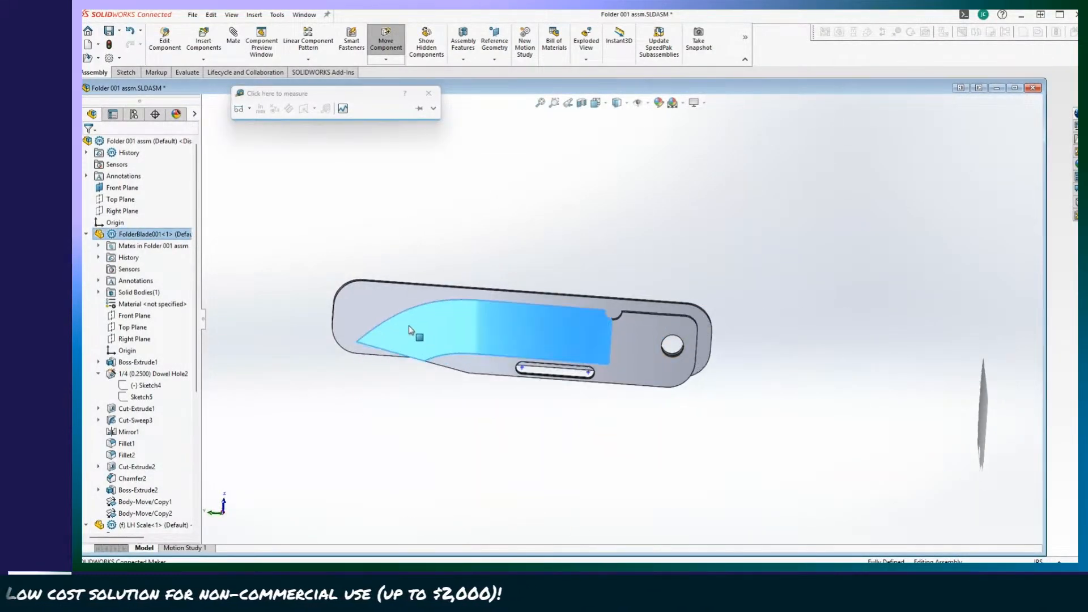
key("Right")
key("Right")
key("Right")
key("Right")
key("Right")
key("Right")
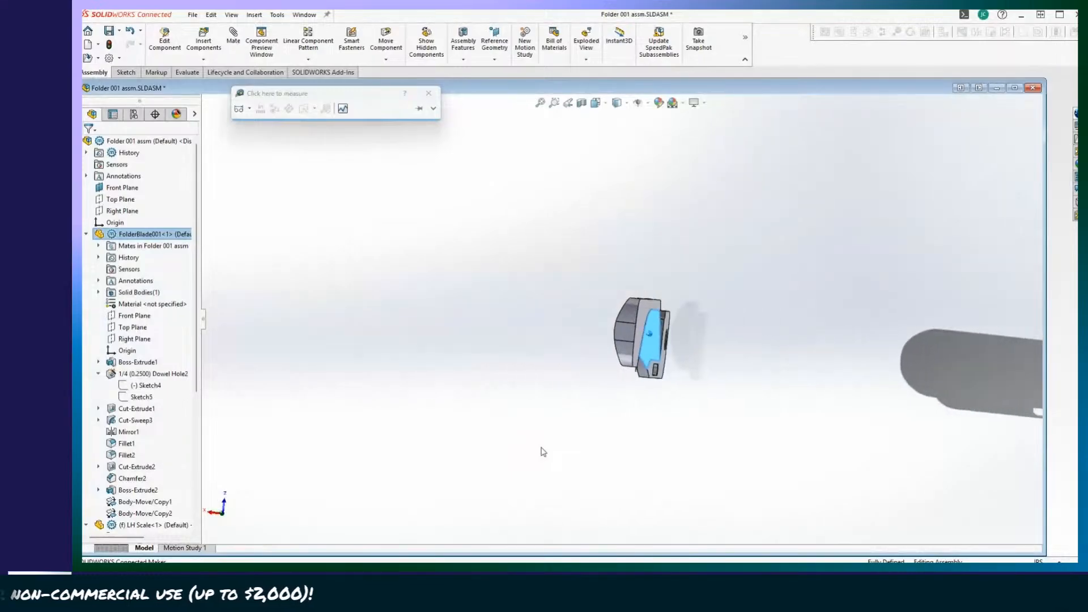
Swing the blade open about its pivot so it extends from the LH Scale, and inspect the open knife.
key("Left")
key("Left")
key("Left")
key("Left")
key("Left")
key("Left")
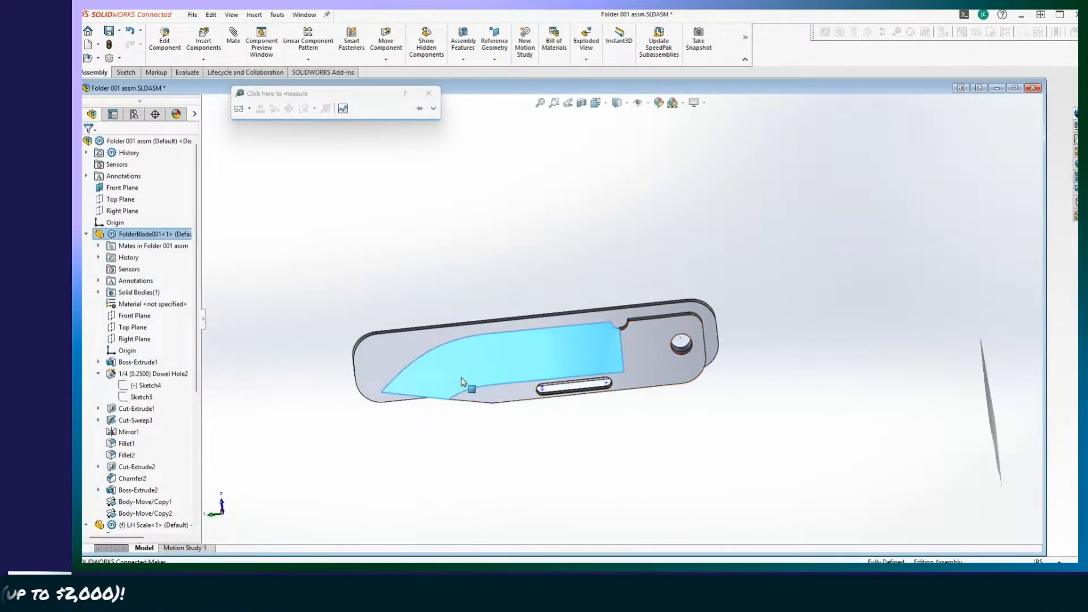
left_click_drag(462, 379, 893, 329)
left_click(590, 252)
mouse_move(591, 253)
middle_mouse_down()
mouse_move(522, 379)
mouse_move(614, 448)
mouse_move(936, 407)
middle_mouse_up()
scroll(616, 443, "down", 5)
left_click_drag(979, 318, 927, 322)
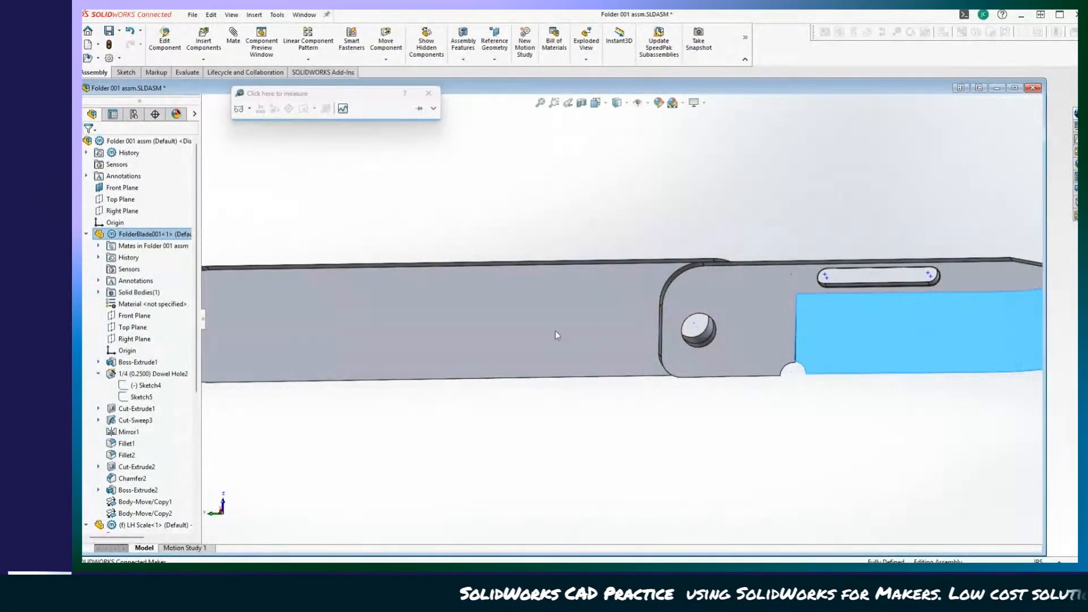
scroll(335, 342, "up", 1)
middle_click_drag(335, 342, 376, 335)
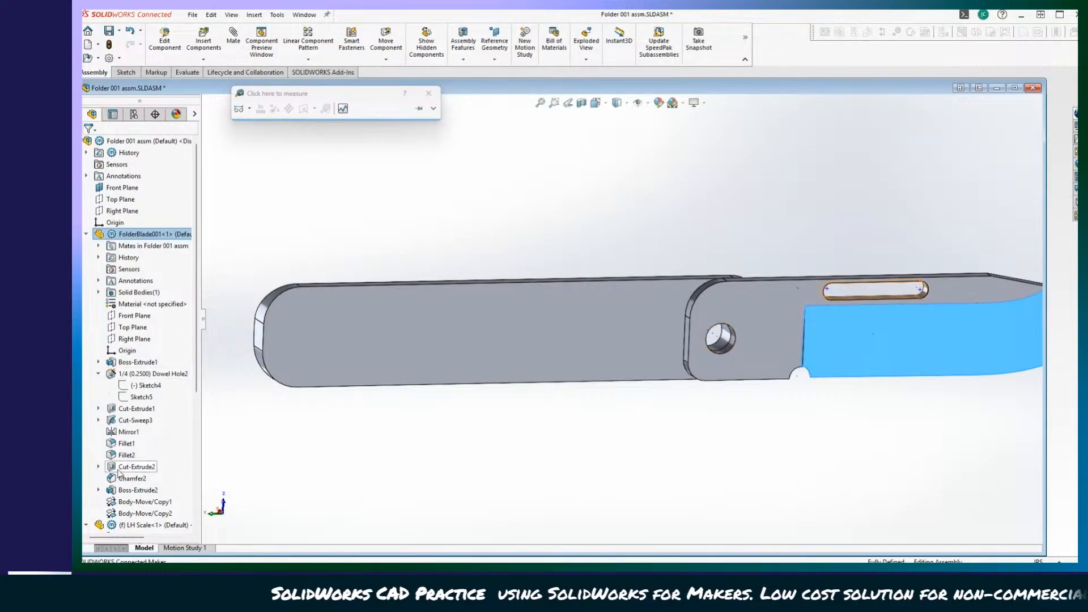
Start editing the LH Scale part in the context of the assembly.
scroll(119, 473, "down", 4)
left_click(134, 386)
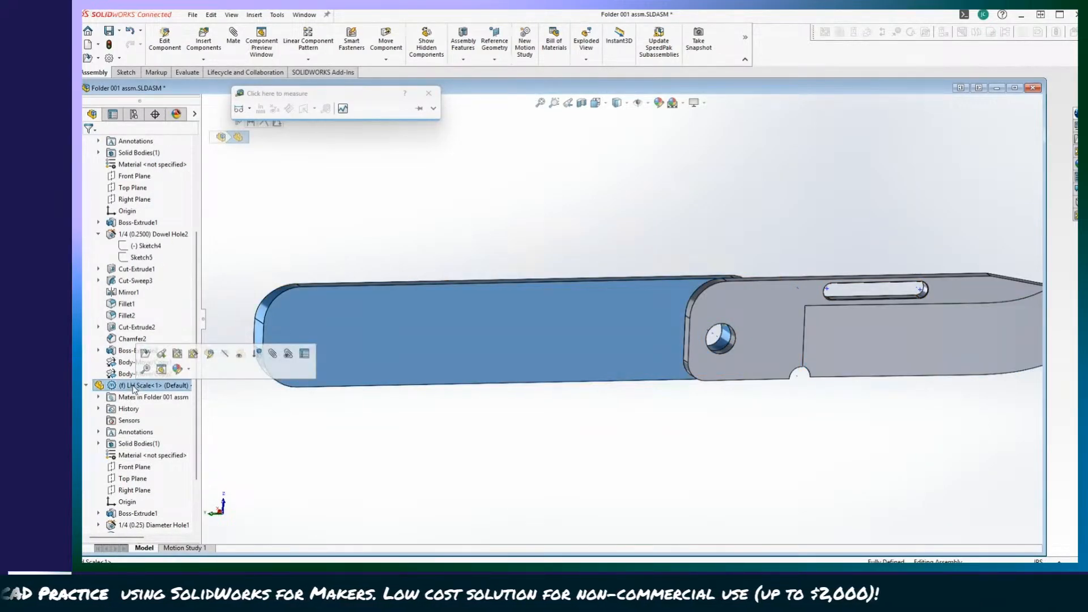
right_click(135, 387)
left_click(446, 256)
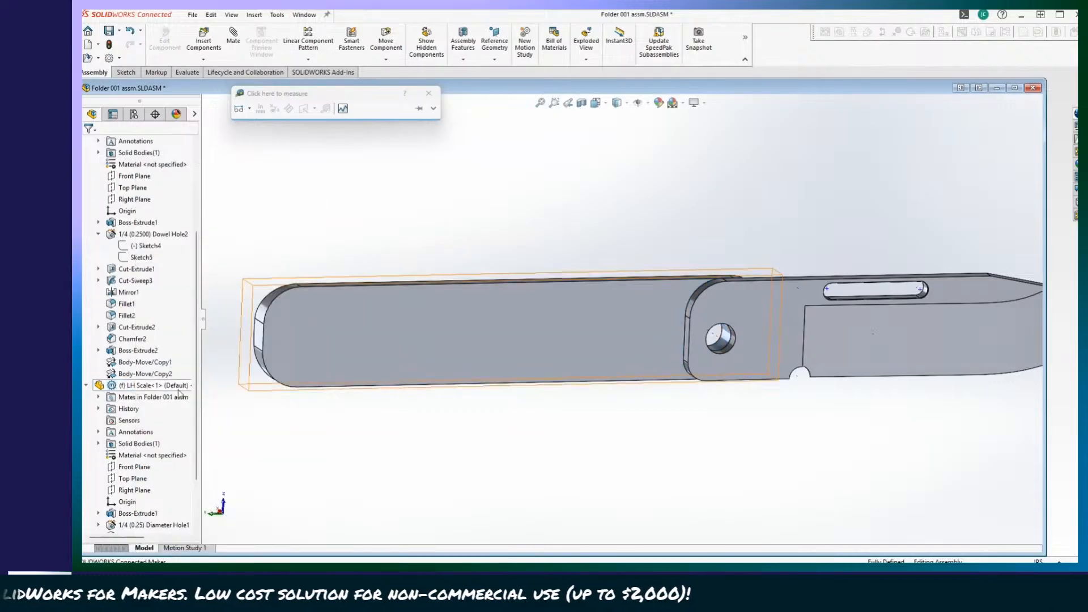
left_click(132, 390)
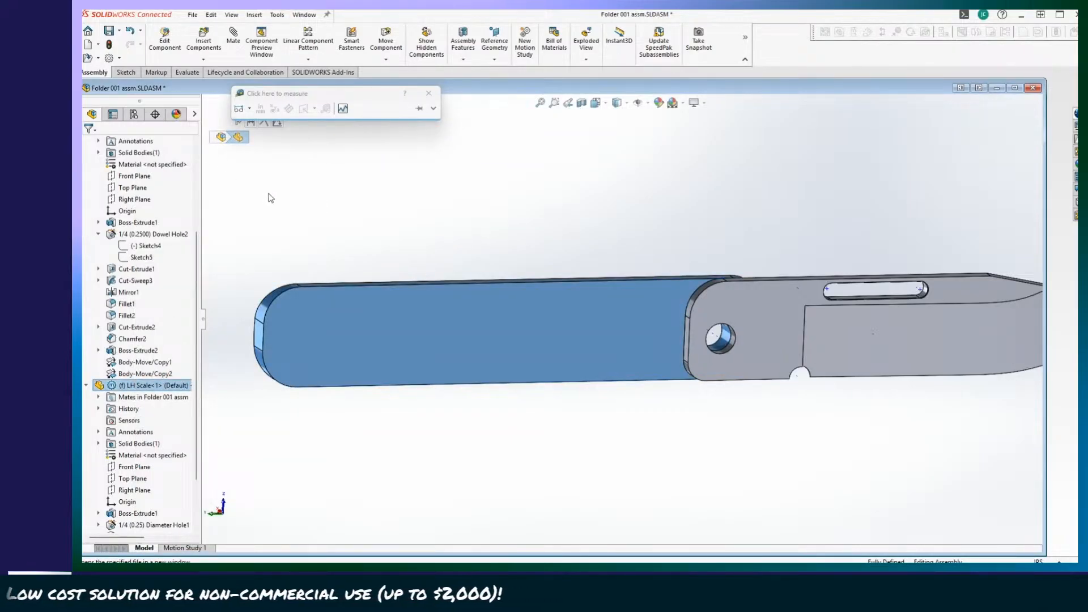
left_click(165, 38)
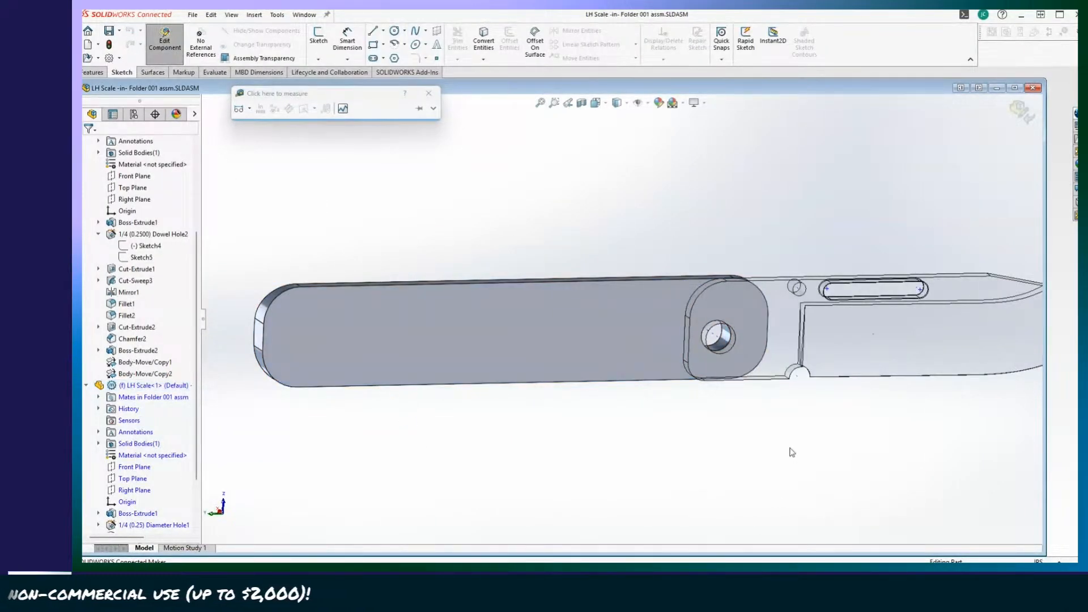
Examine the LH Scale's pivot hole and how the transparent blade overlaps its rounded end.
scroll(549, 461, "up", 6)
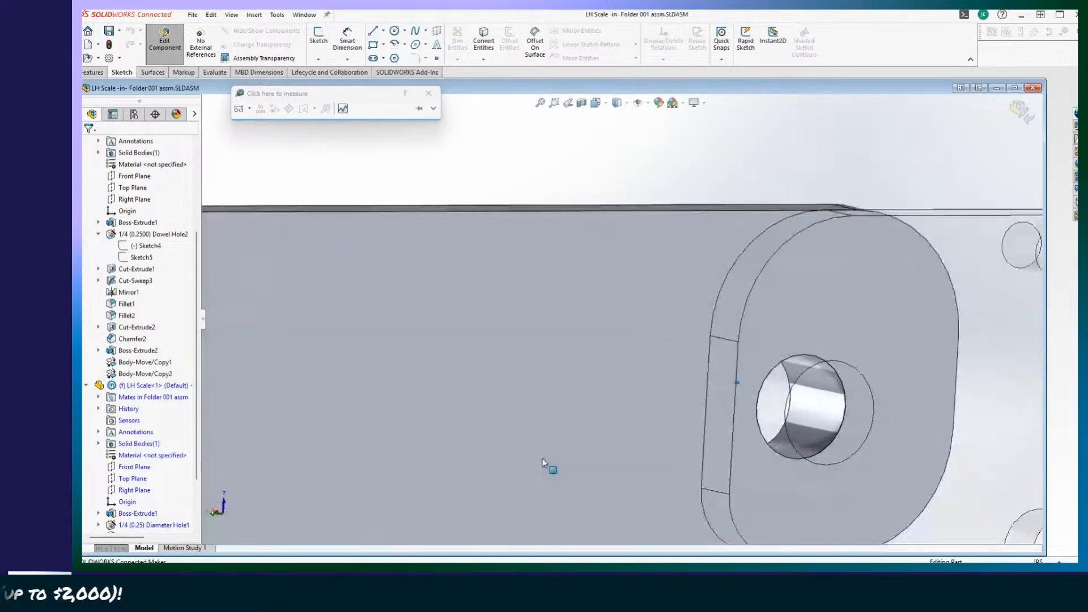
scroll(528, 463, "down", 2)
scroll(531, 465, "up", 2)
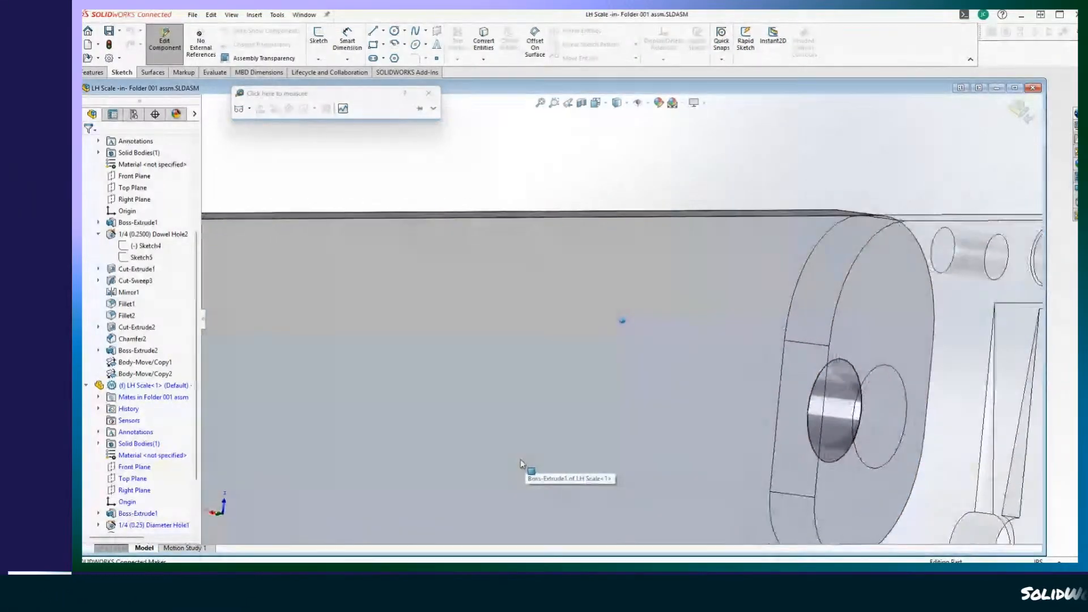
scroll(519, 462, "down", 2)
scroll(519, 466, "down", 3)
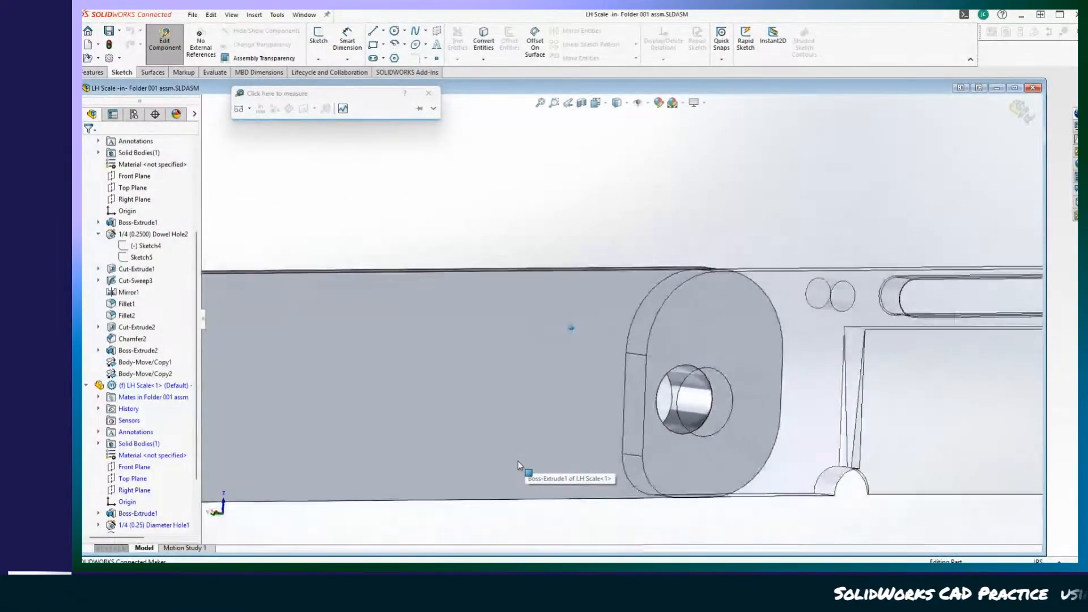
scroll(518, 466, "up", 4)
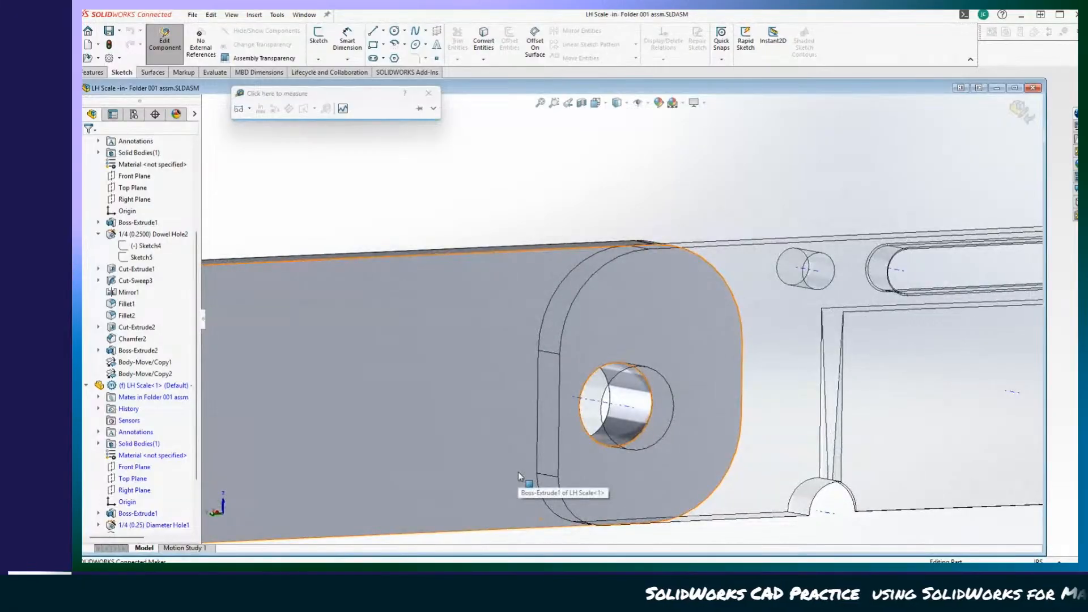
middle_click_drag(513, 472, 440, 328)
scroll(756, 241, "down", 3)
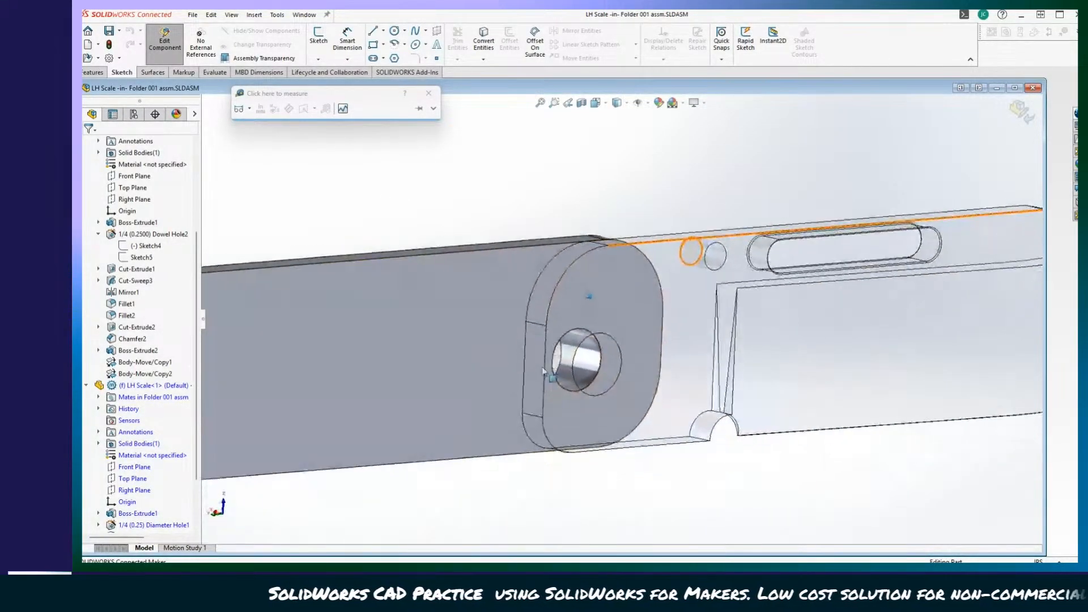
scroll(542, 372, "up", 2)
scroll(247, 157, "up", 3)
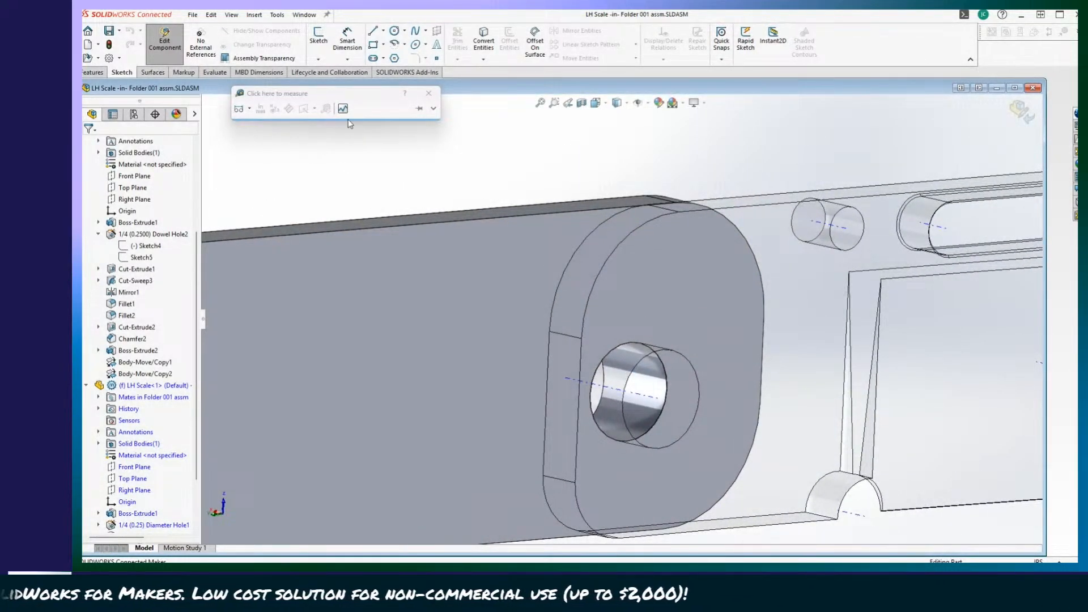
Start an extruded boss sketch on the LH Scale's flat face around the pivot hole.
left_click(105, 72)
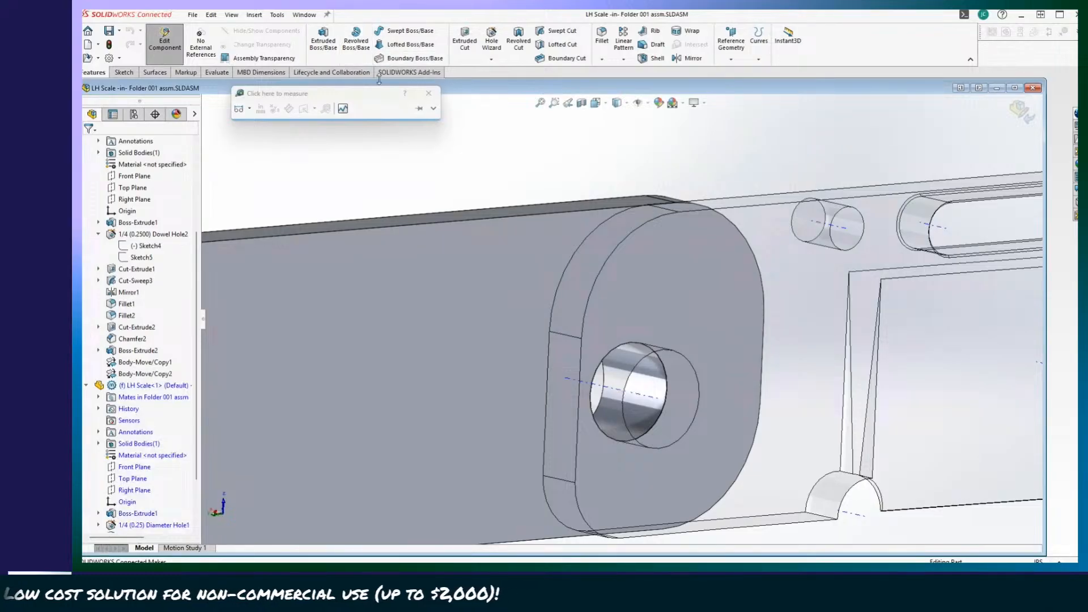
left_click(323, 39)
scroll(529, 363, "up", 4)
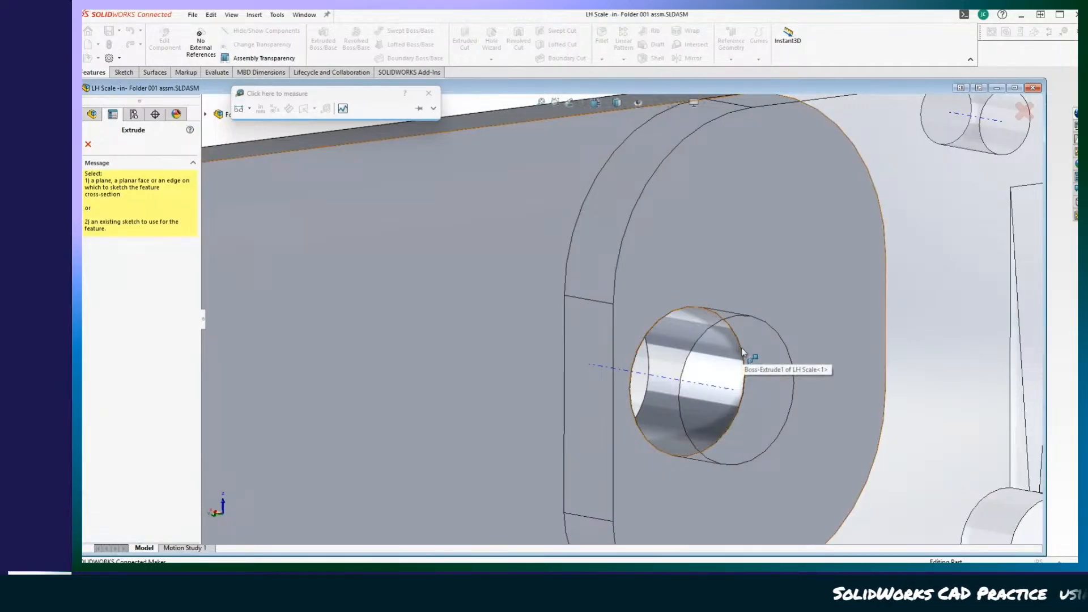
left_click(590, 347)
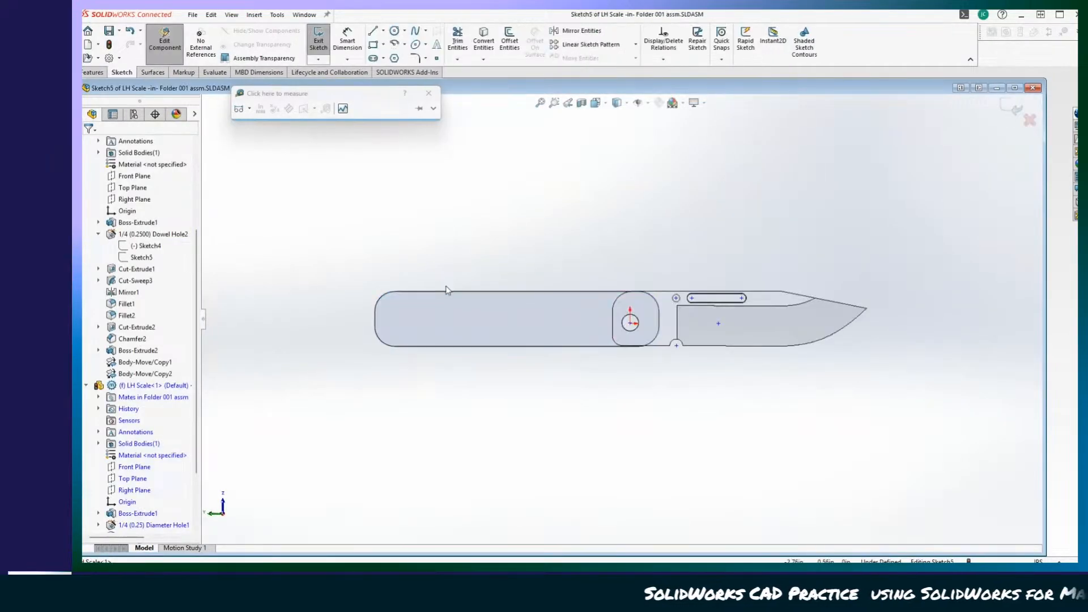
scroll(613, 318, "up", 8)
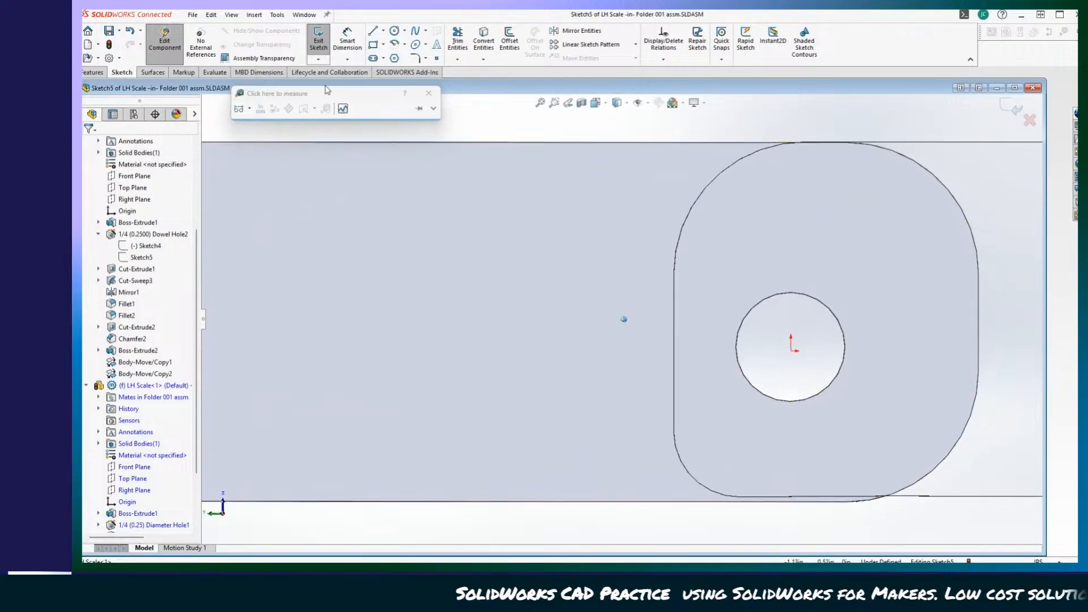
Try to sketch a circle centred on the LH Scale's pivot hole, and leave both the sketch and part editing.
left_click(394, 32)
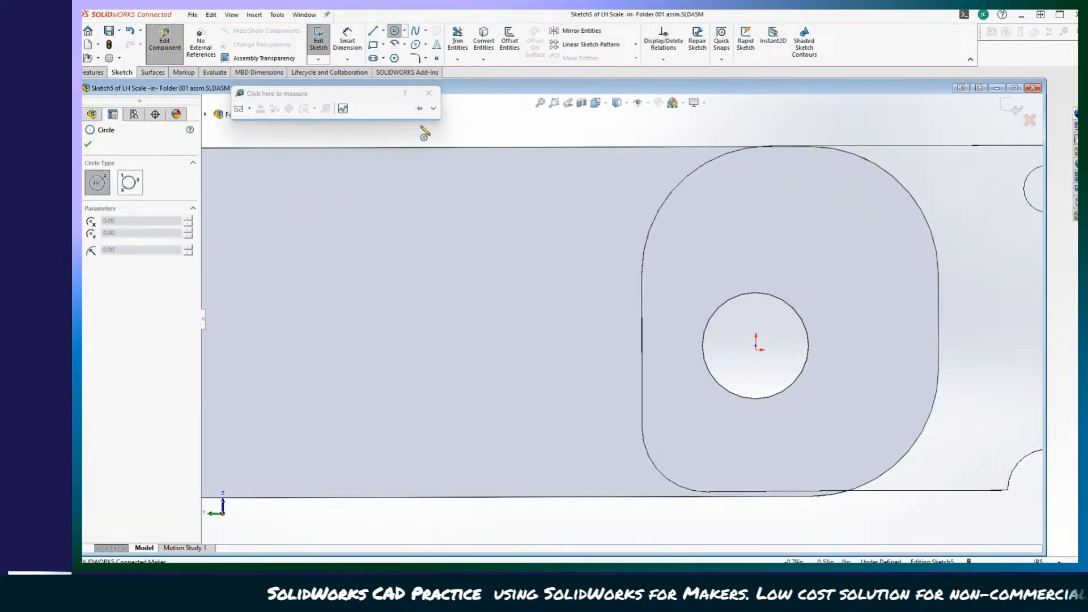
left_click(748, 398)
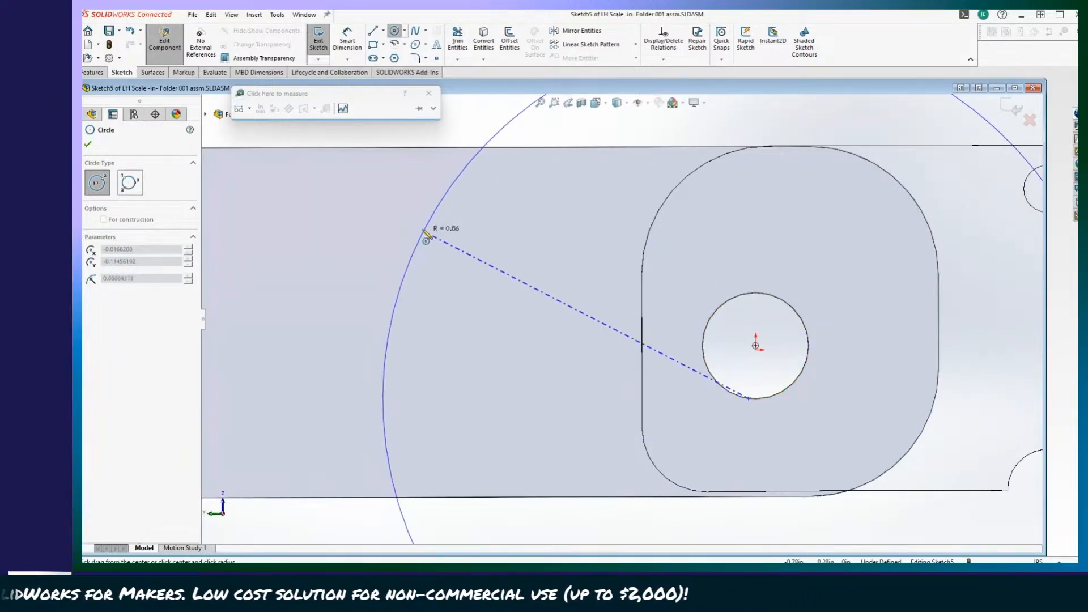
key("Escape")
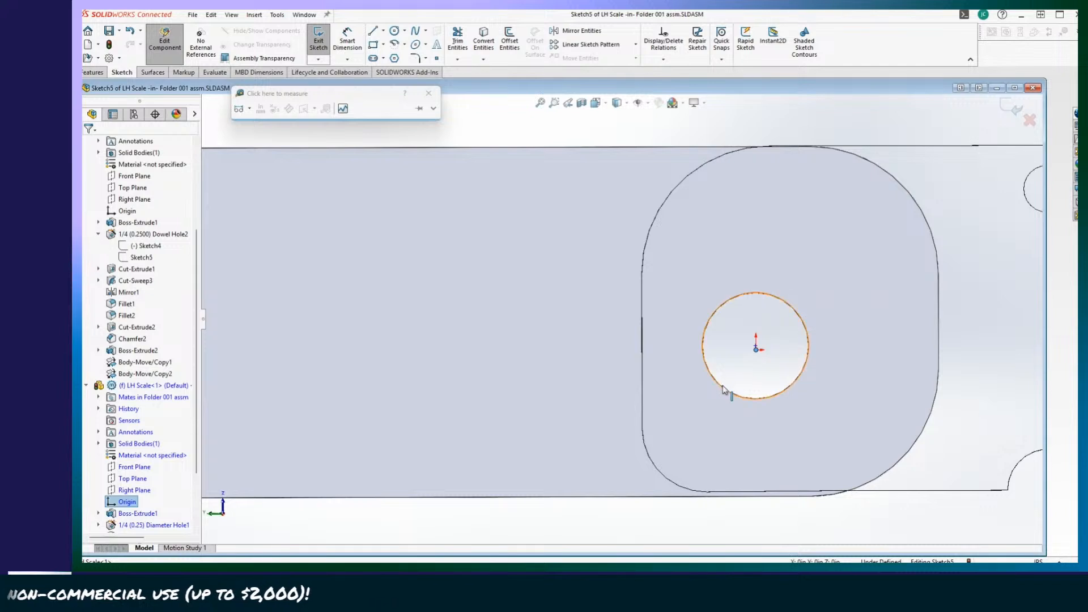
left_click(396, 32)
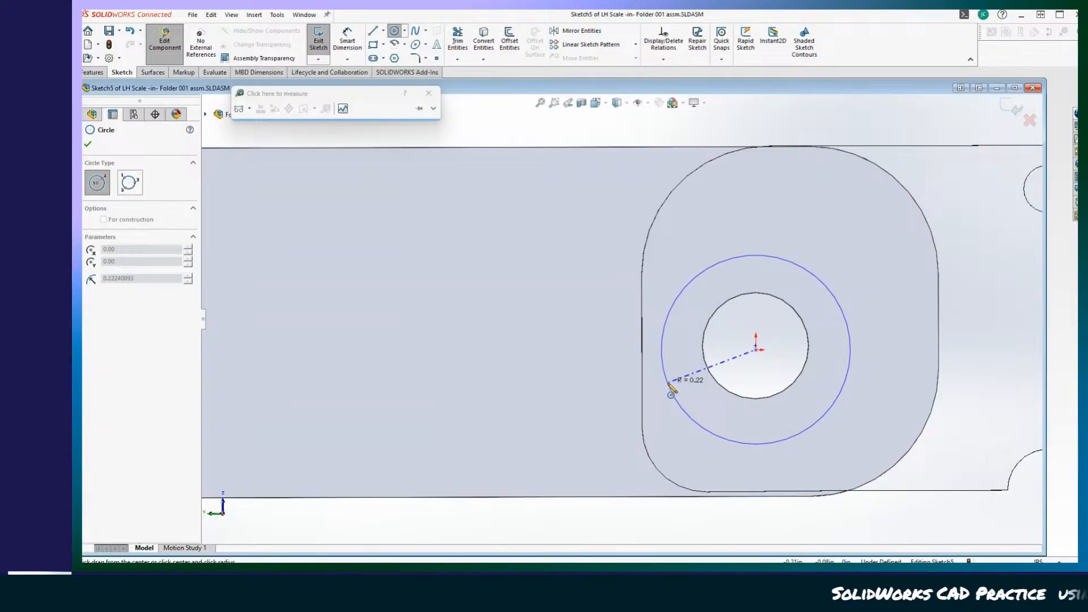
middle_click_drag(669, 384, 643, 387)
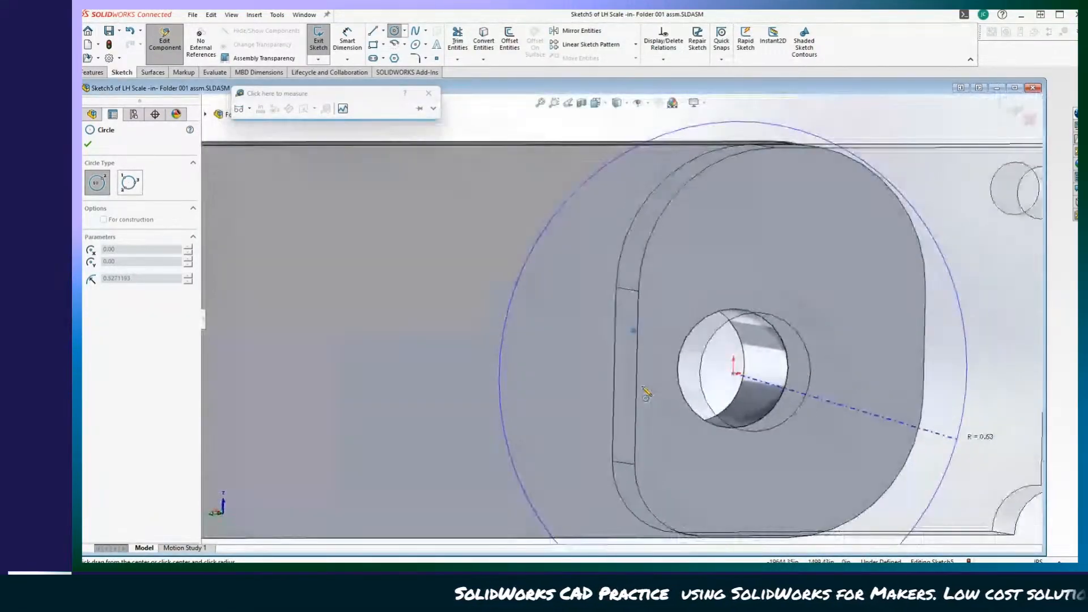
scroll(646, 393, "up", 5)
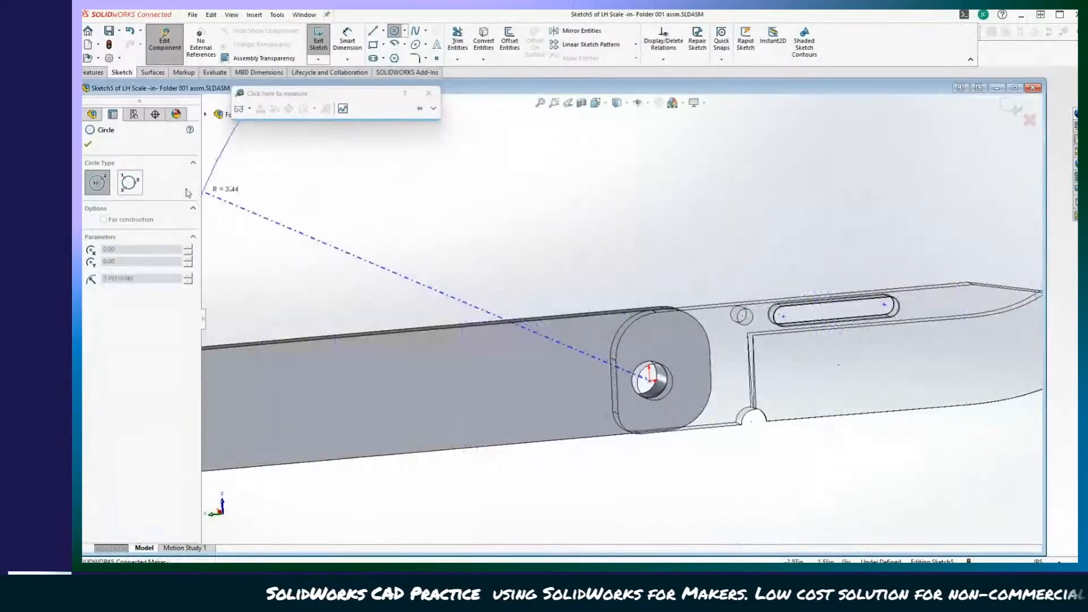
left_click(318, 39)
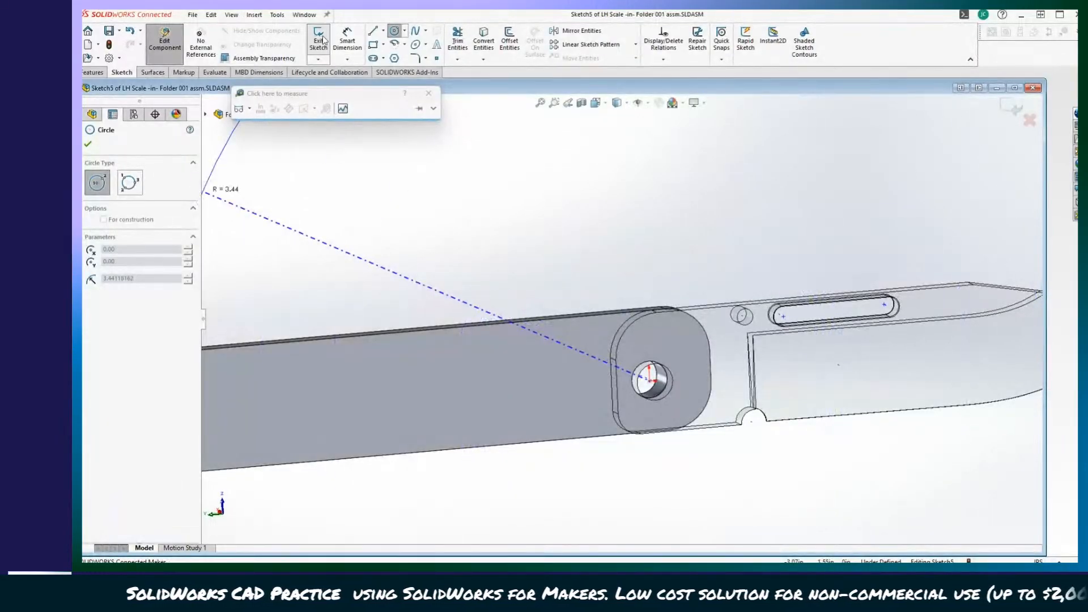
left_click(164, 40)
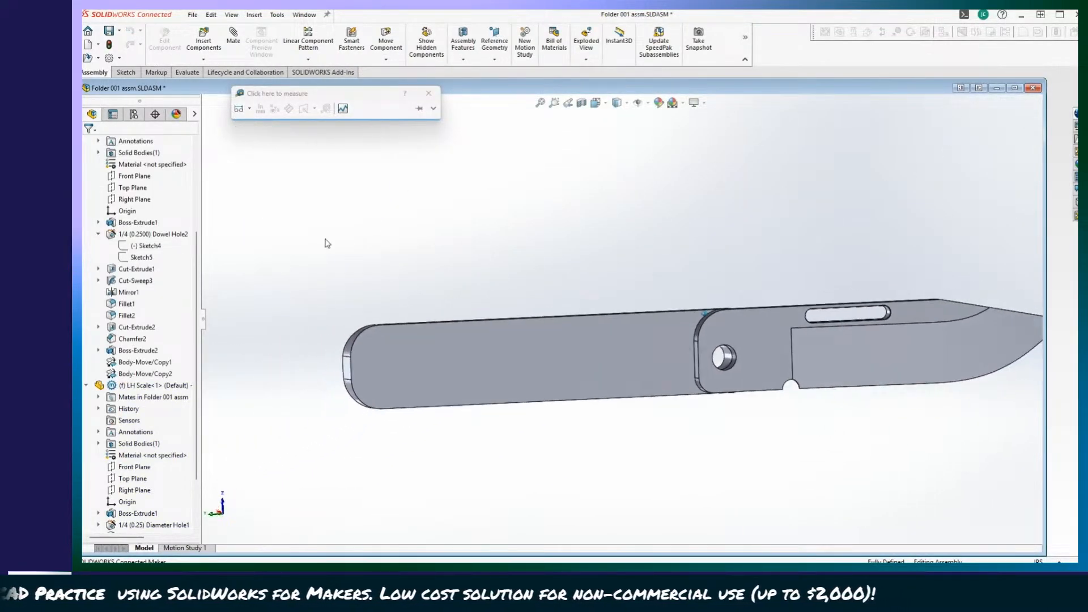
scroll(133, 255, "up", 4)
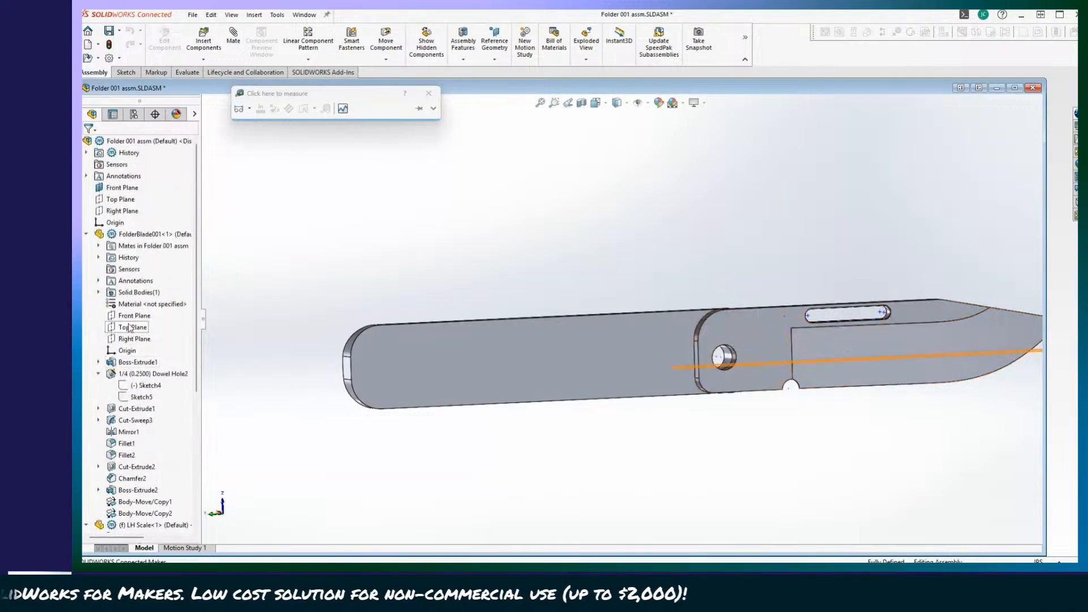
left_click(129, 237)
right_click(129, 236)
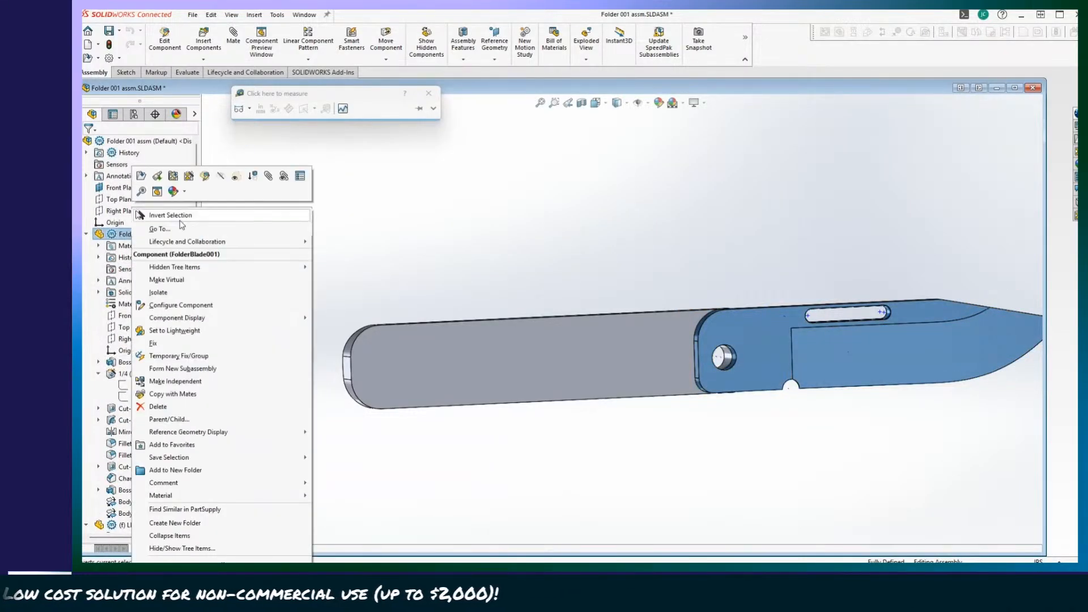
left_click(398, 209)
Isolate the LH Scale so the blade is hidden.
scroll(144, 292, "down", 6)
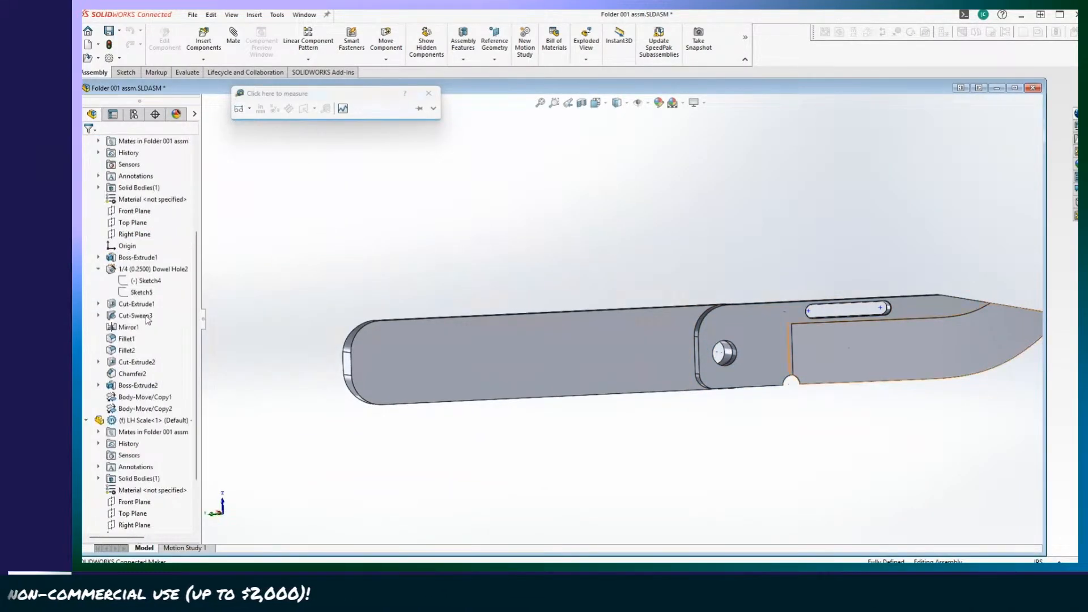
right_click(129, 316)
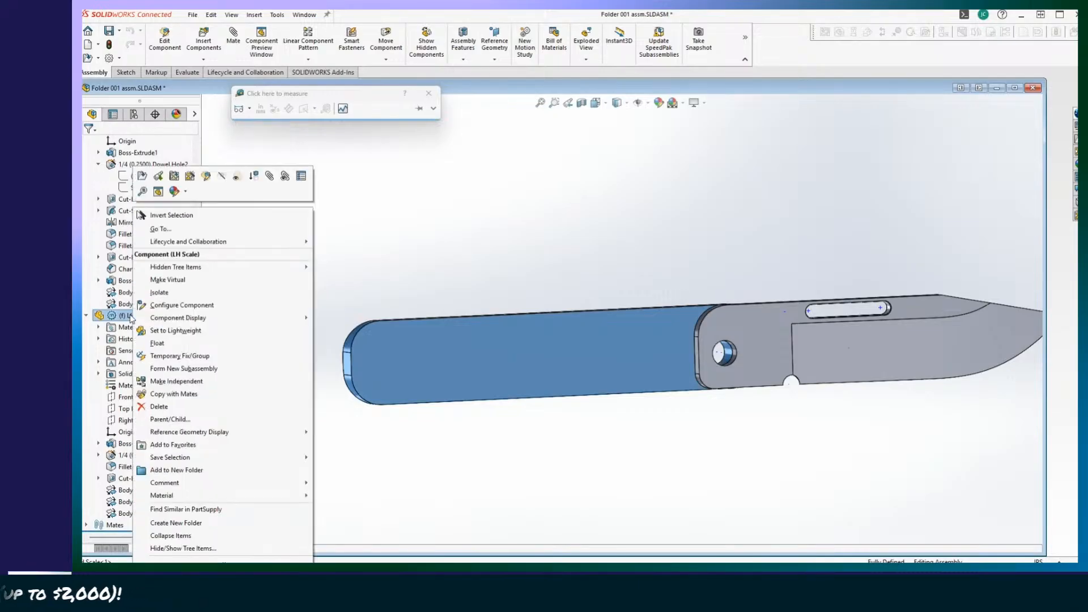
left_click(160, 293)
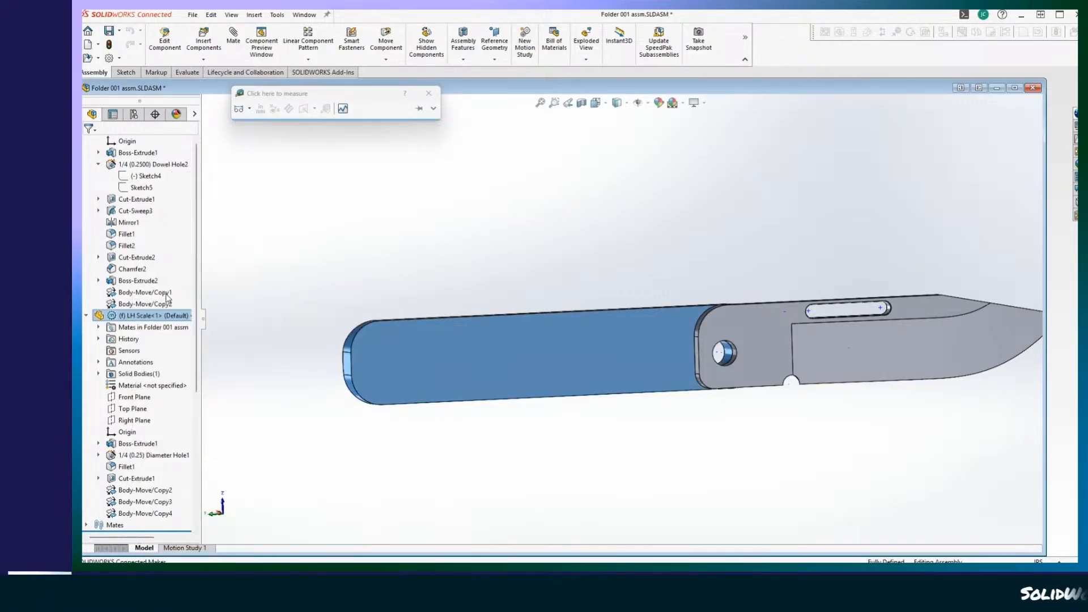
Examine the isolated LH Scale's pivot hole and rounded end up close from several angles.
scroll(696, 456, "down", 8)
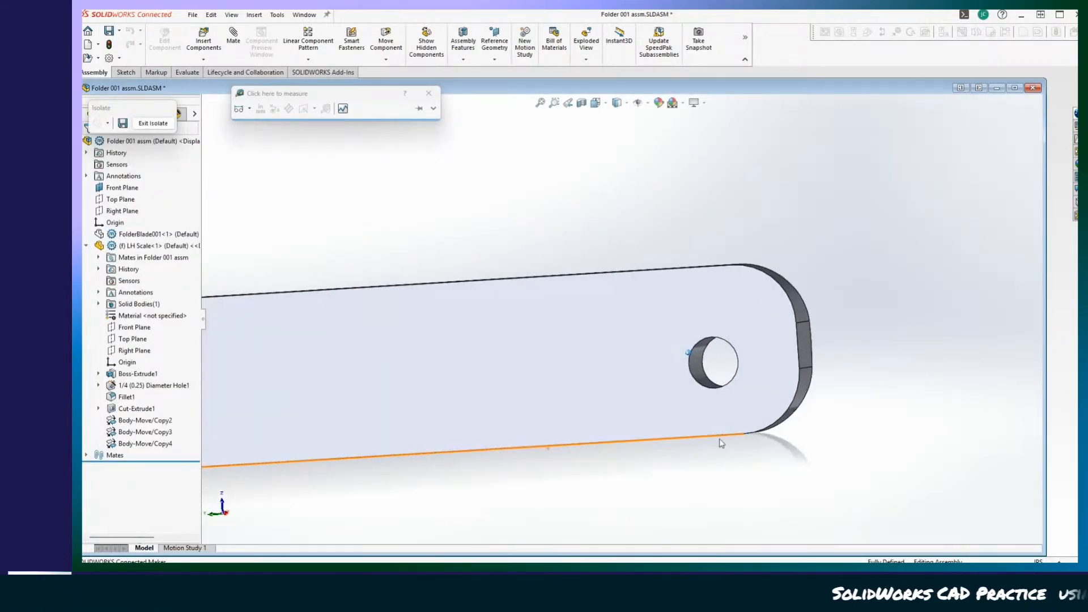
scroll(291, 263, "up", 3)
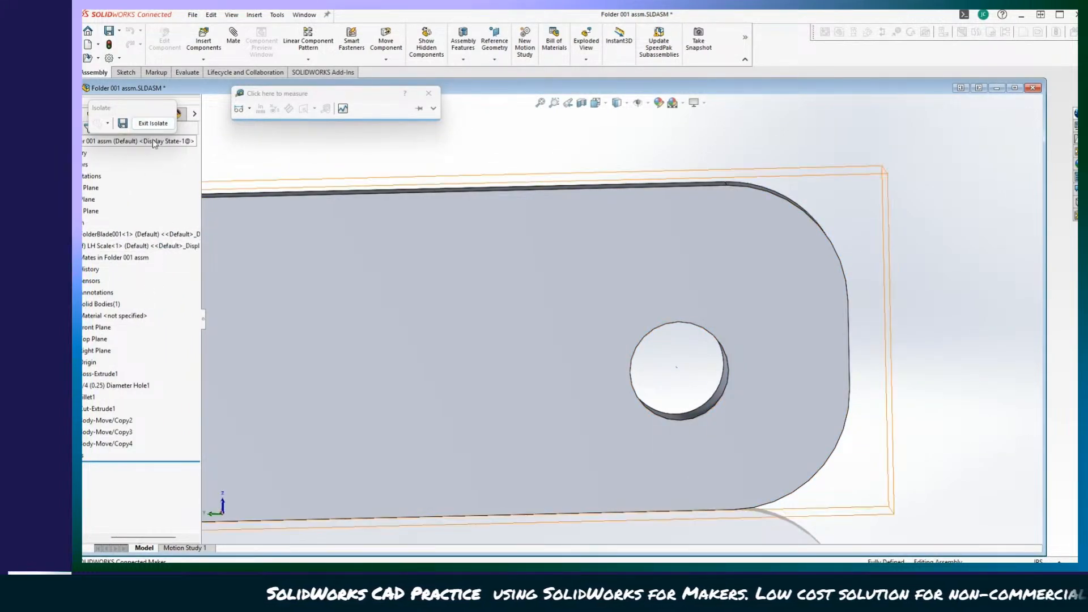
scroll(834, 466, "down", 4)
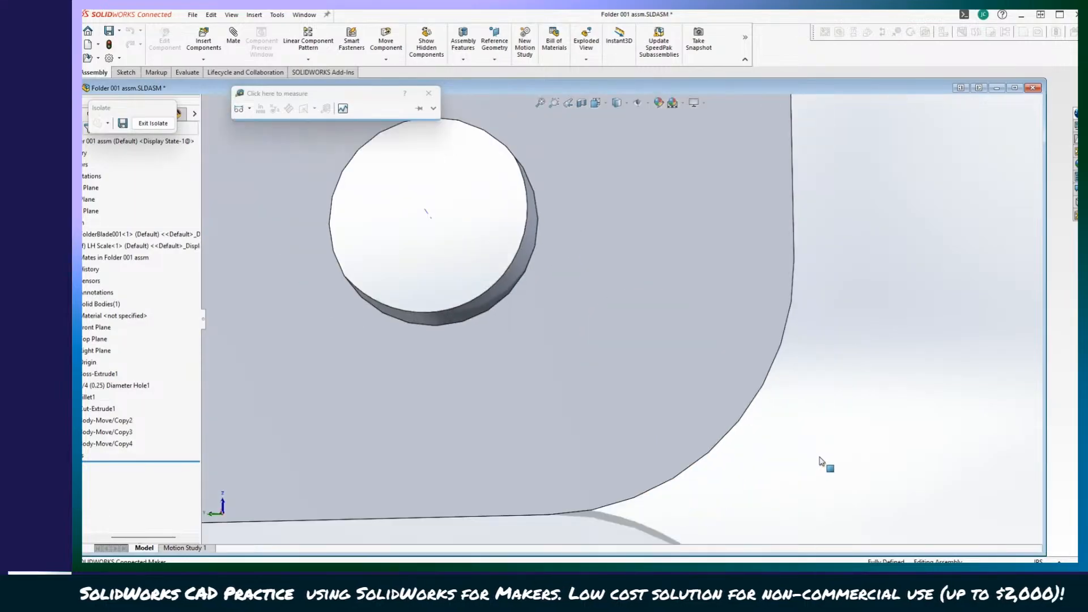
scroll(819, 458, "up", 4)
middle_click_drag(659, 365, 646, 357)
middle_click_drag(513, 296, 687, 403, "ctrl")
scroll(708, 397, "up", 3)
scroll(713, 395, "down", 5)
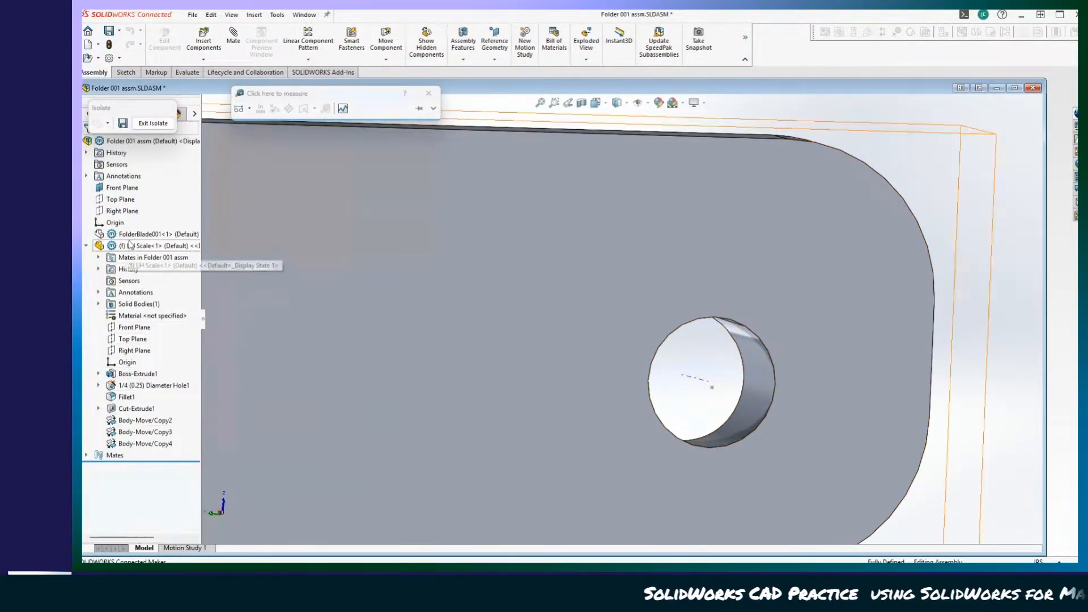
Start an extruded cut sketch on the LH Scale's flat face around the pivot hole, editing the part within the assembly.
left_click(131, 247)
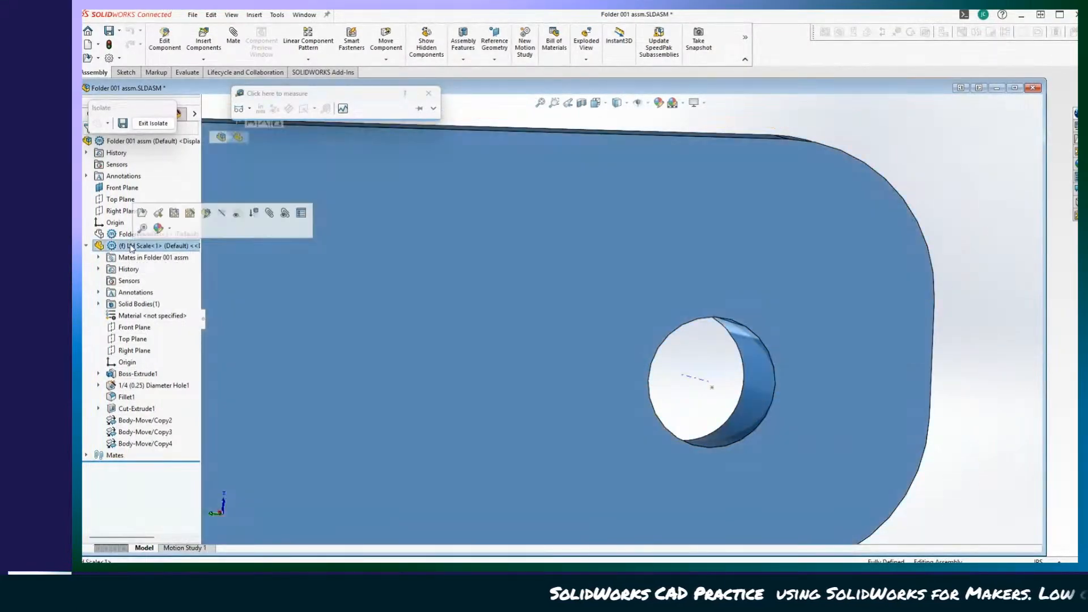
left_click(173, 31)
left_click(437, 205)
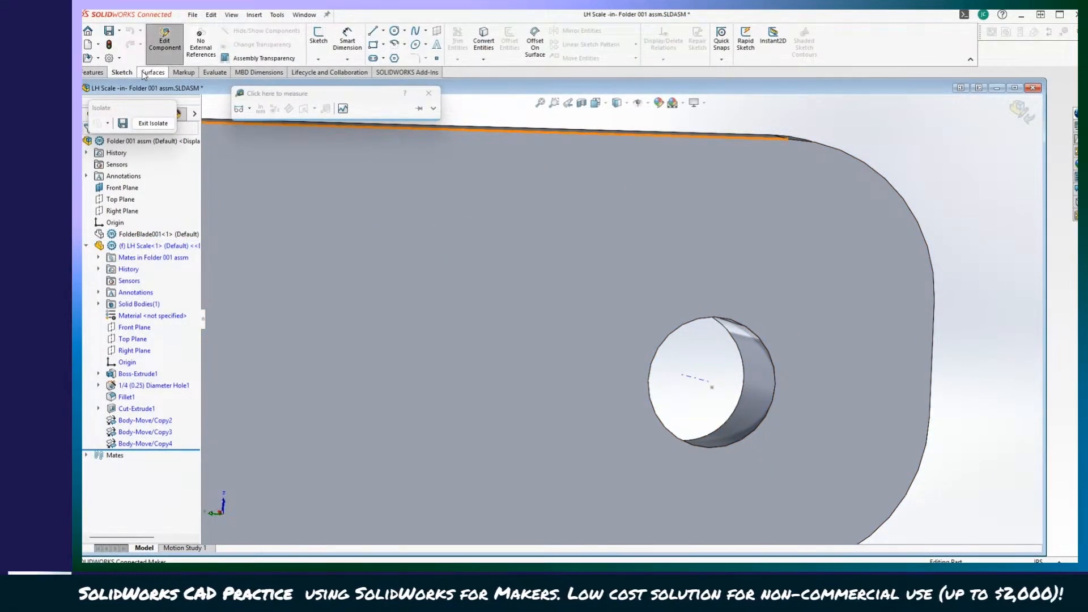
left_click(100, 74)
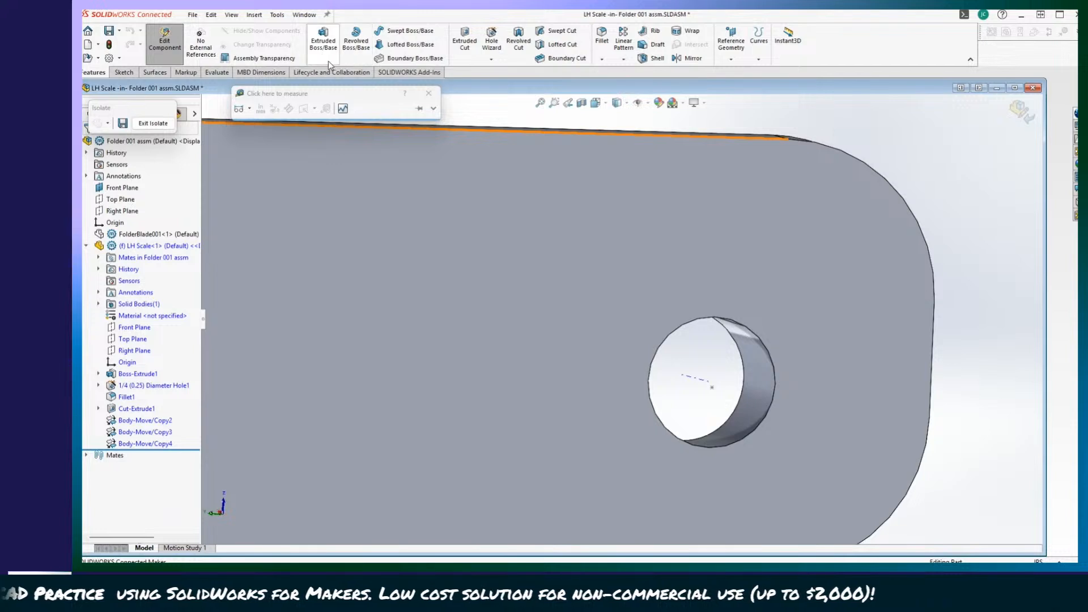
left_click(459, 61)
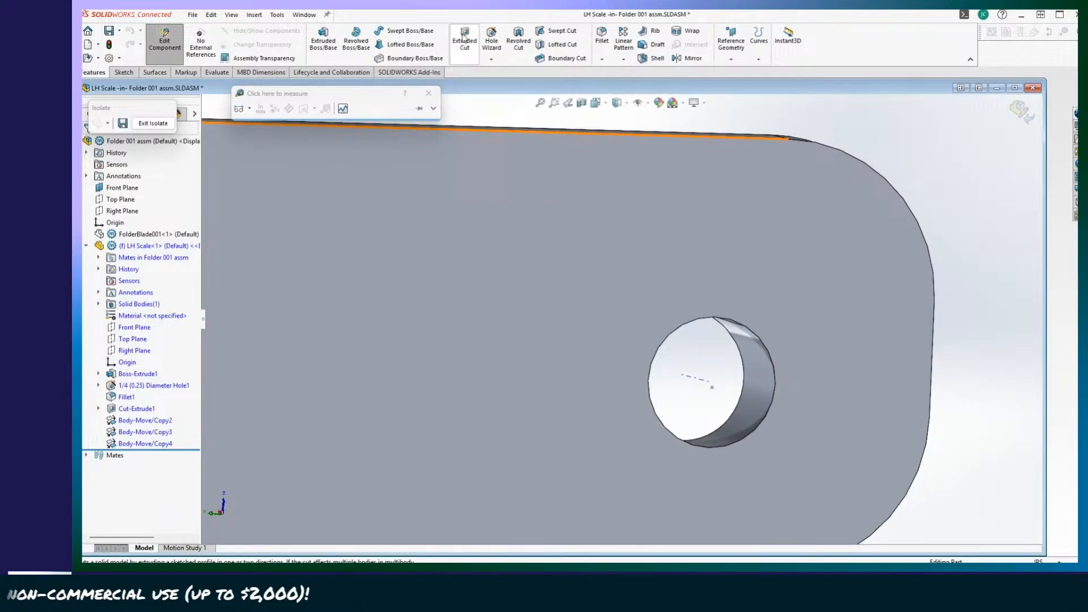
left_click(658, 326)
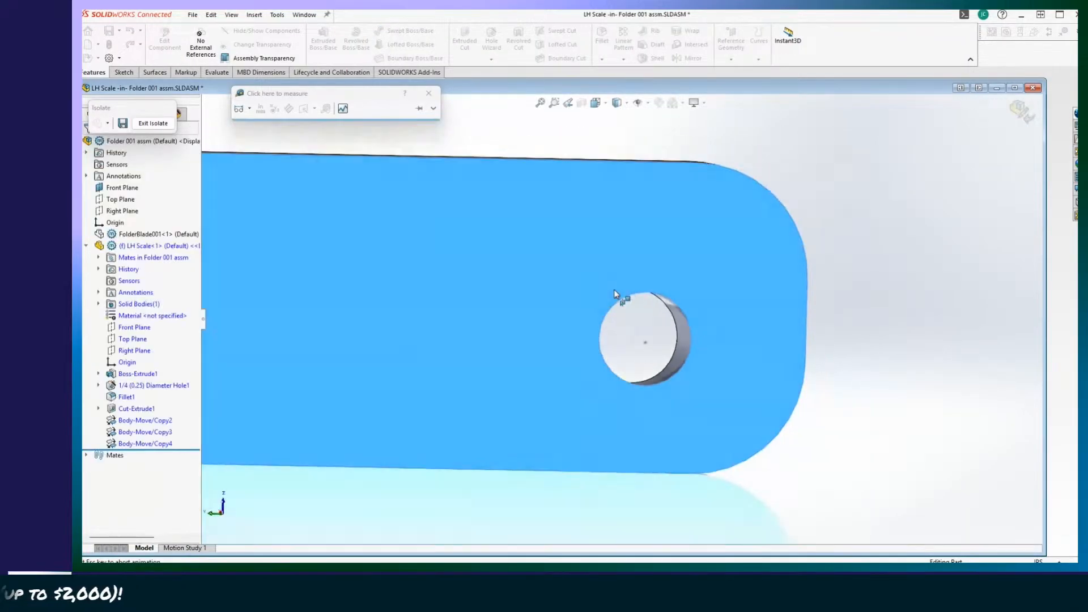
scroll(899, 418, "down", 5)
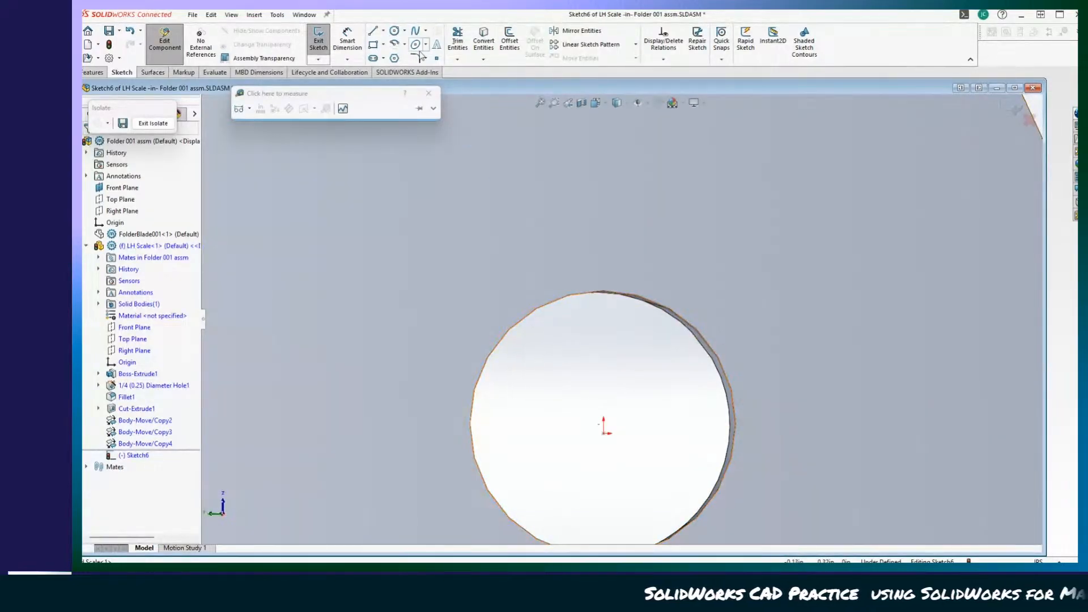
Sketch a circle of about 0.23 in radius centred on the LH Scale's pivot hole.
left_click(394, 31)
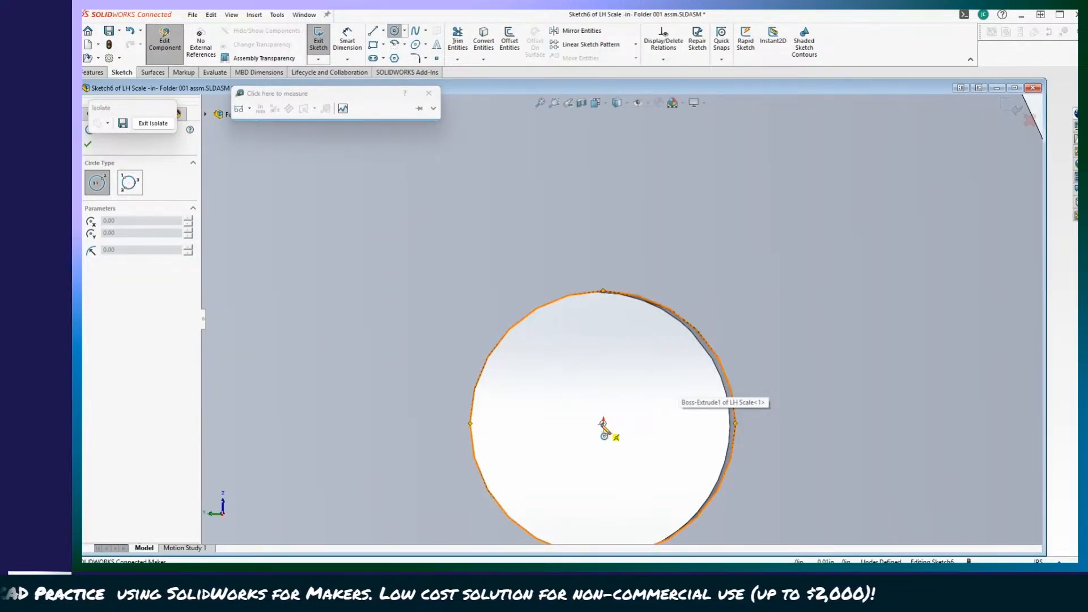
left_click(605, 425)
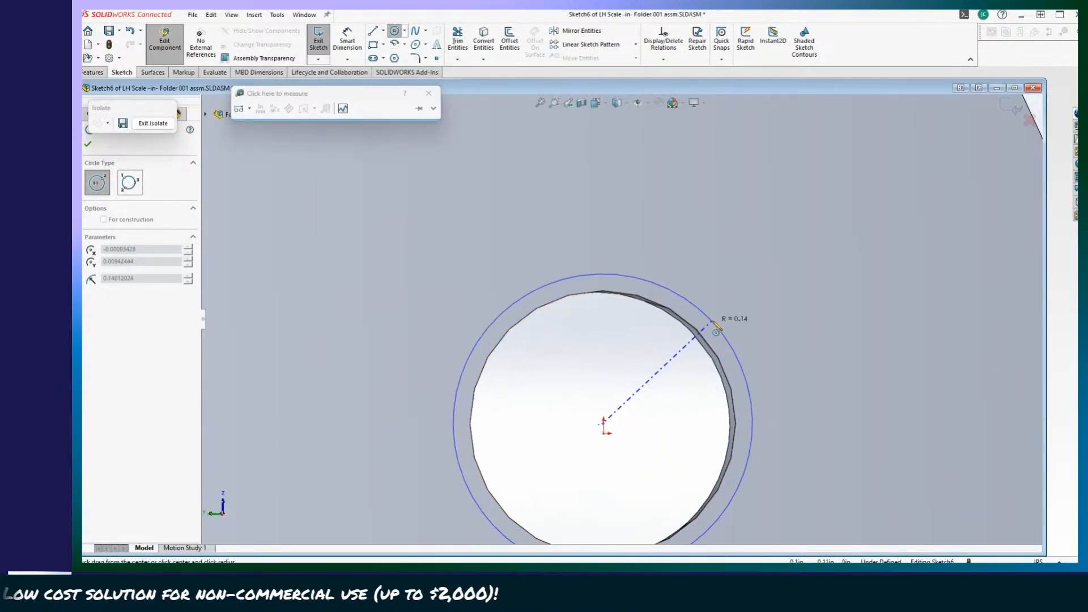
scroll(760, 266, "up", 5)
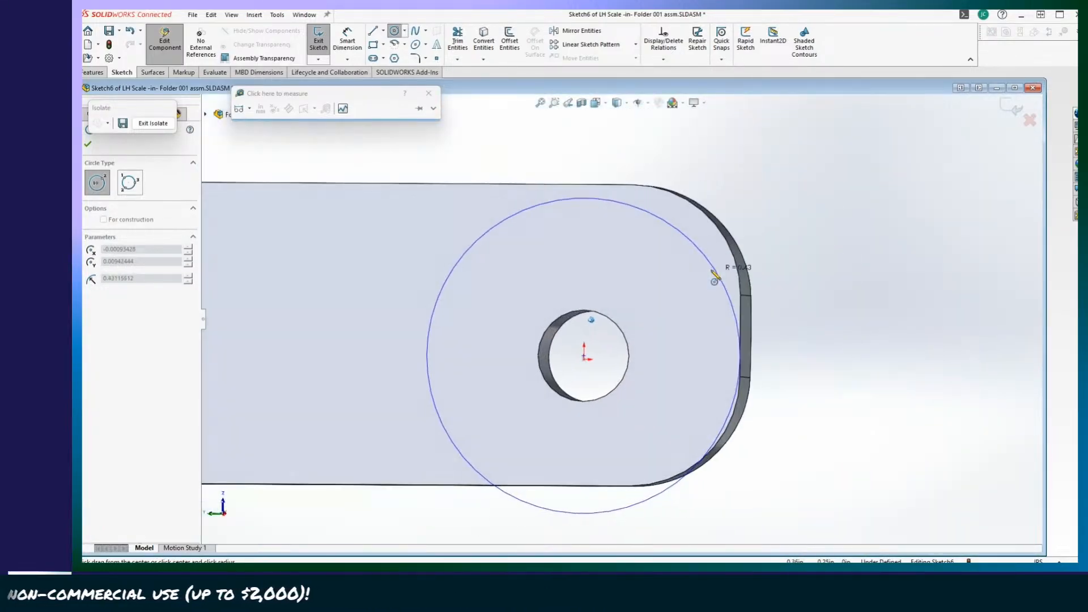
scroll(656, 303, "down", 2)
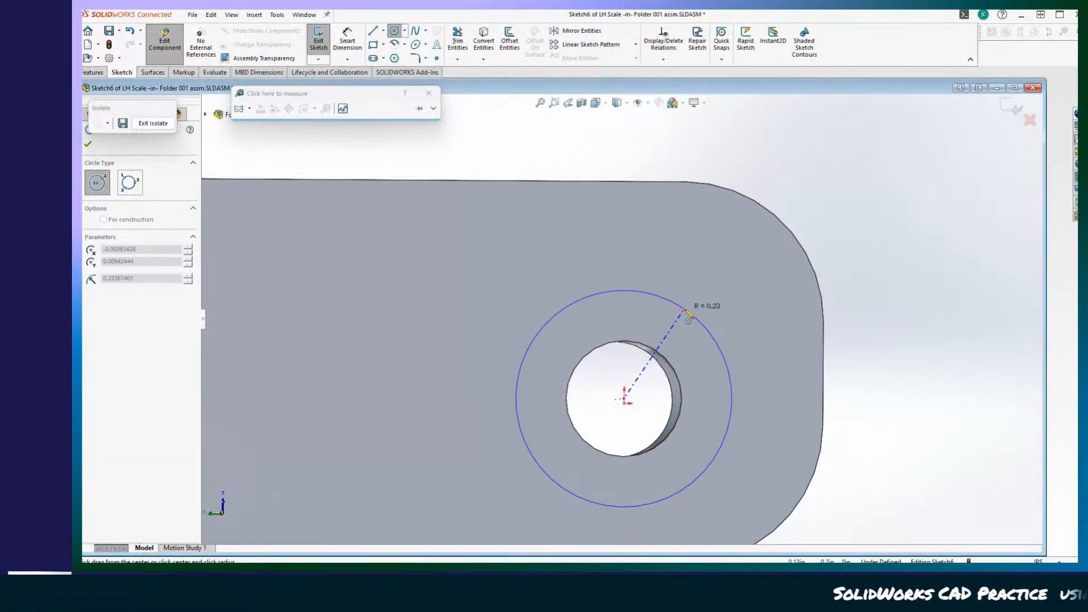
left_click(685, 312)
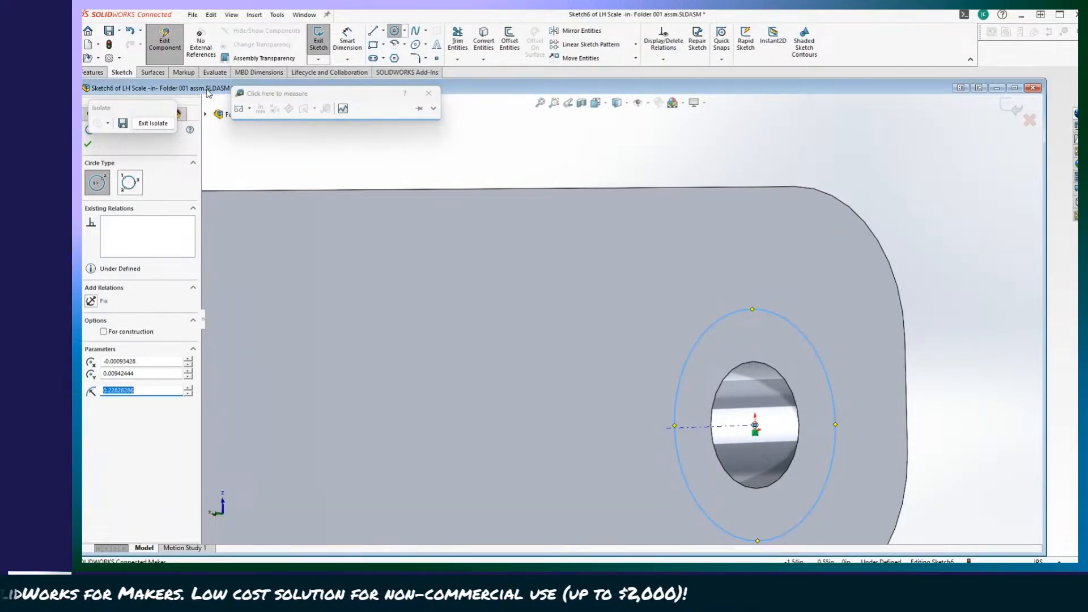
left_click_drag(168, 111, 153, 79)
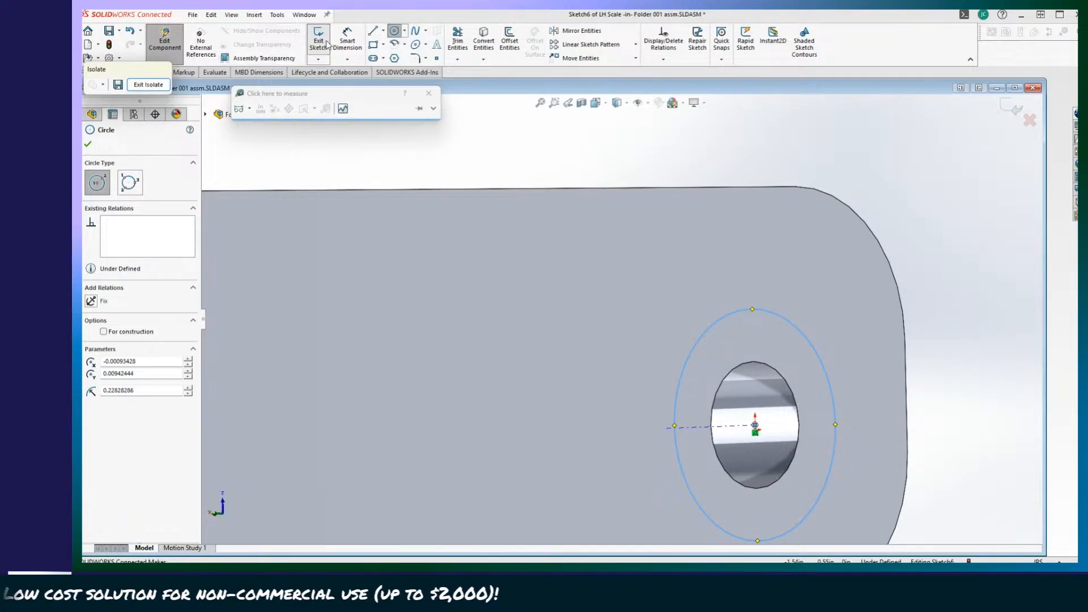
Cut the circle 1/16 in deep into the LH Scale, and leave part editing and isolation to return to the full assembly.
left_click(328, 44)
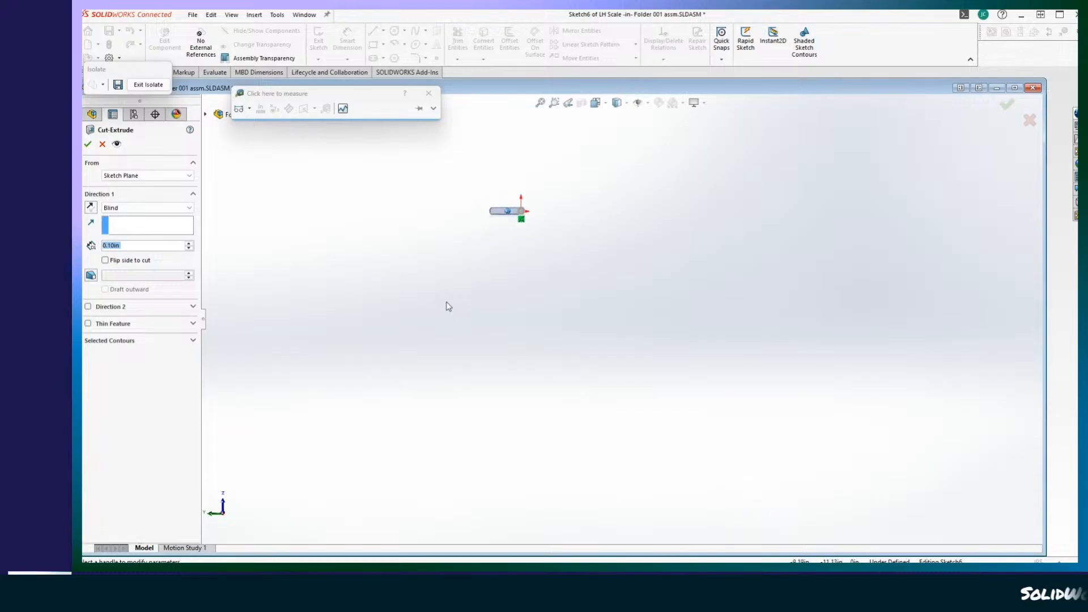
middle_click_drag(556, 325, 130, 264)
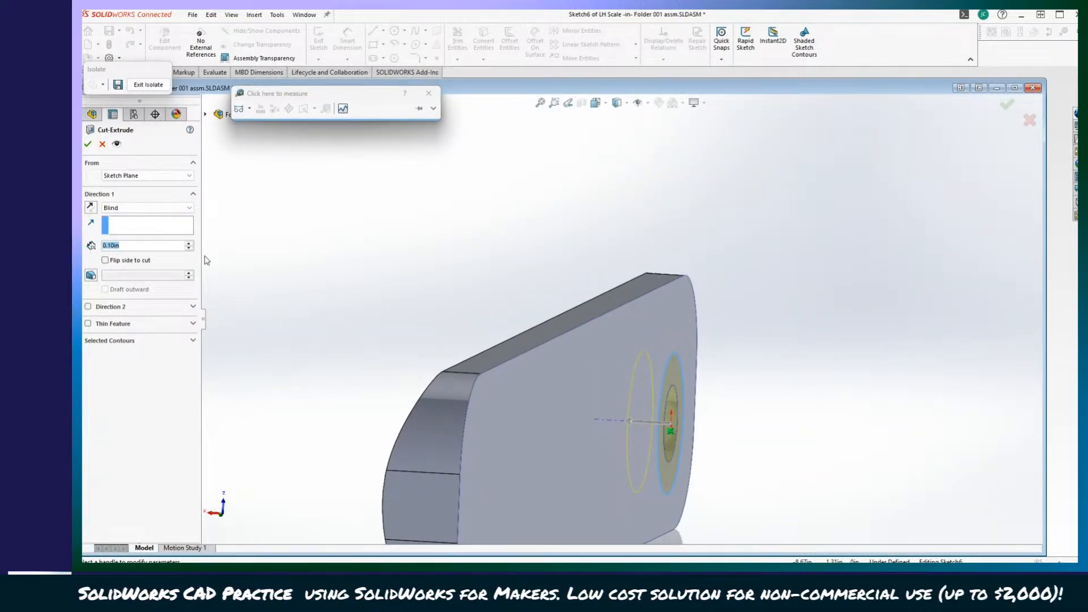
scroll(204, 261, "down", 2)
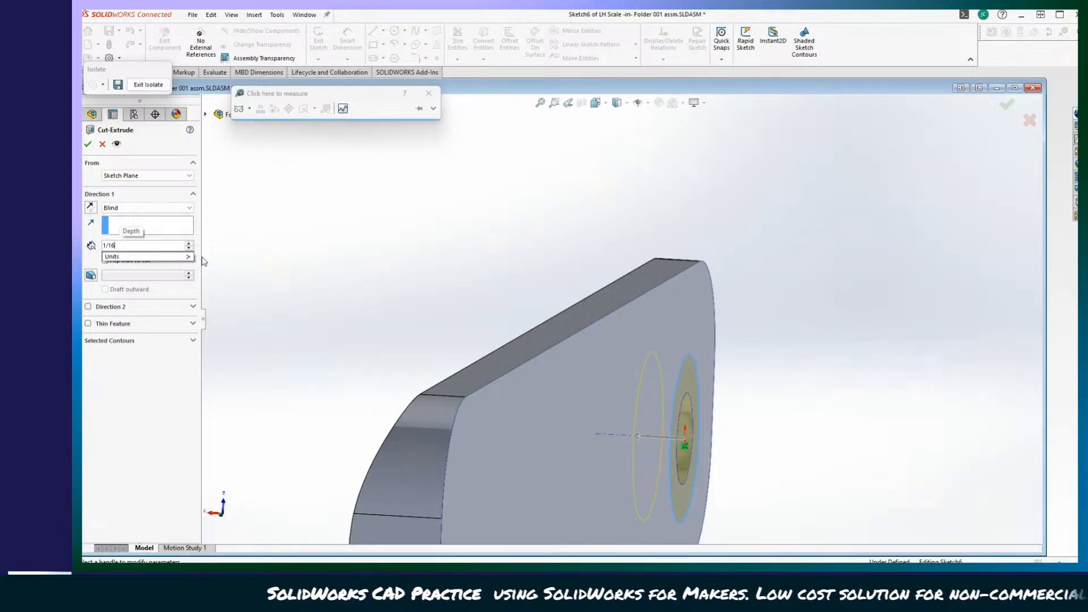
key("Return")
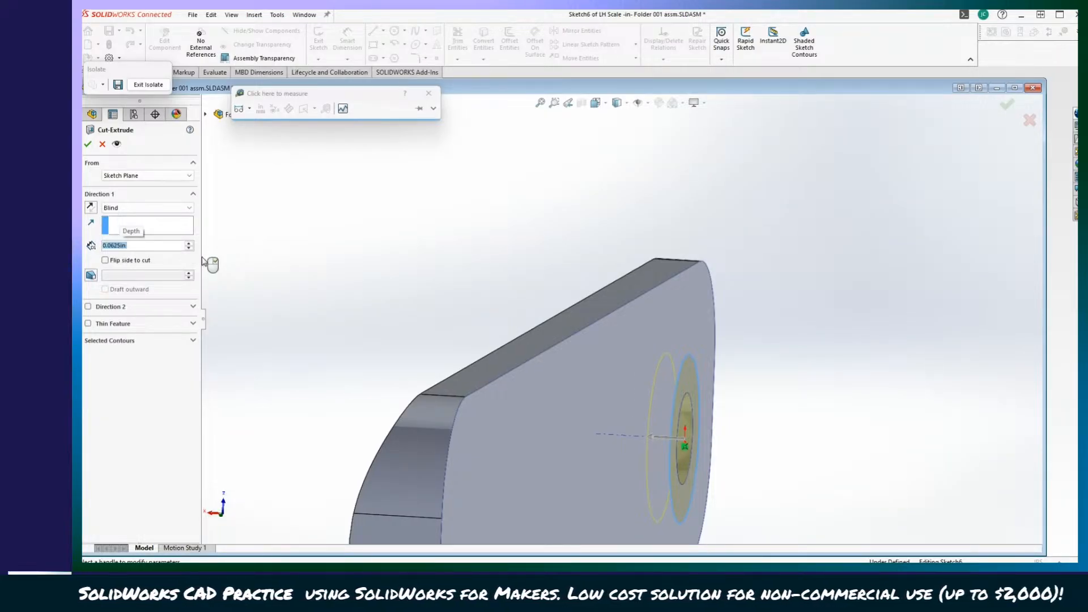
left_click(87, 144)
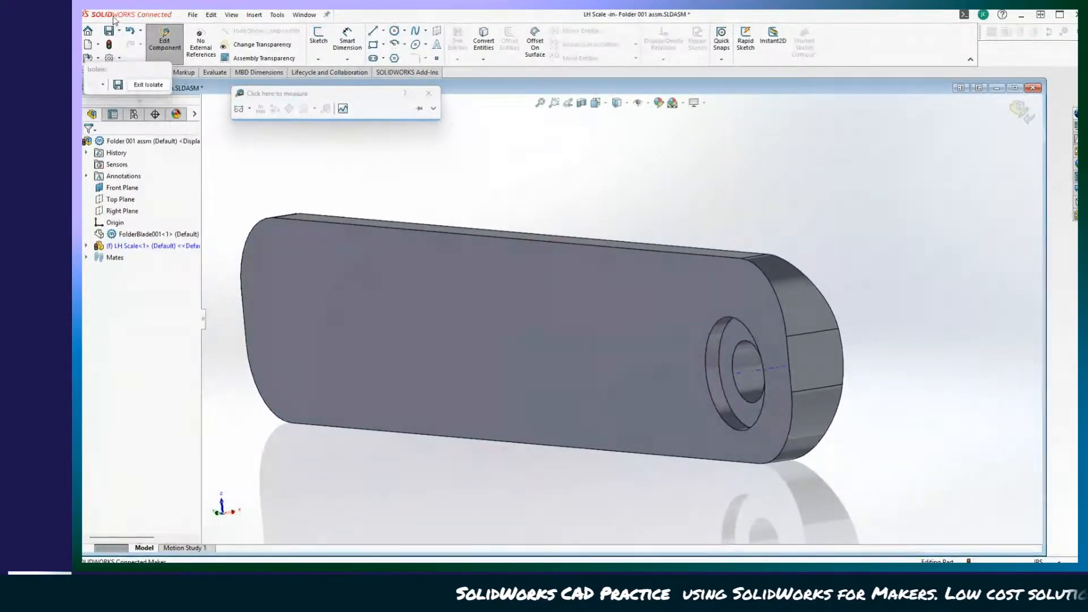
left_click(165, 43)
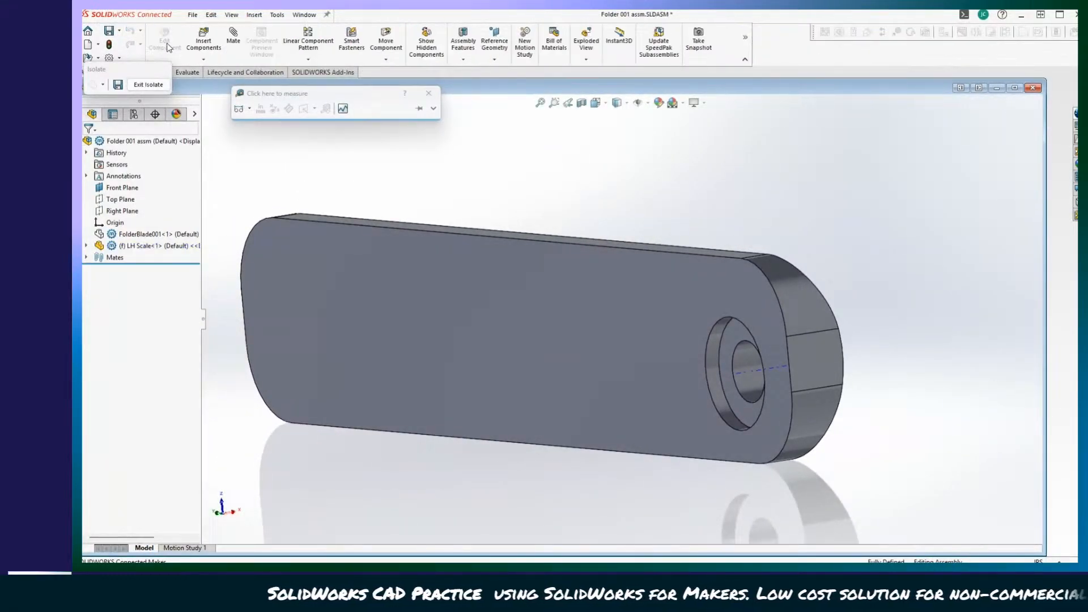
left_click(148, 84)
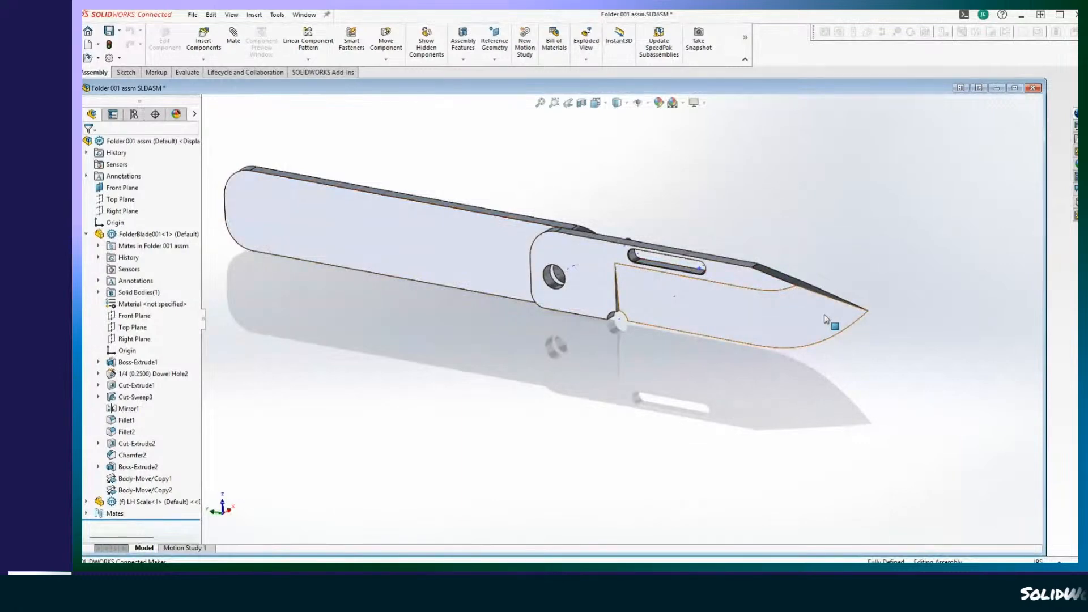
Swing the blade into its folded position and examine how its outline sits against the LH Scale.
left_click_drag(825, 315, 705, 304)
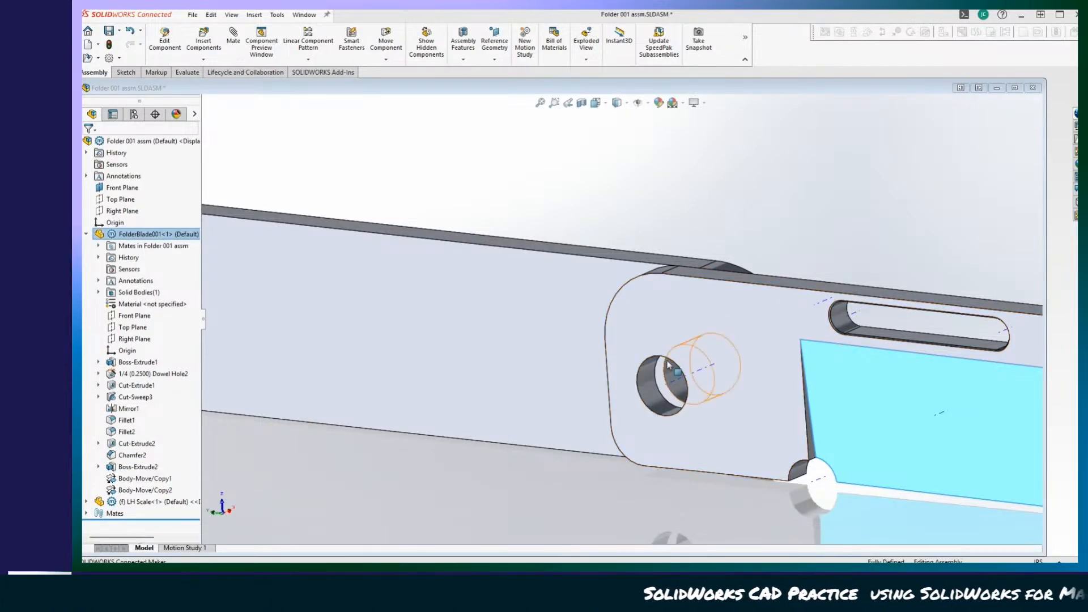
left_click(688, 226)
middle_click_drag(687, 226, 399, 336)
scroll(643, 266, "up", 3)
left_click(836, 400)
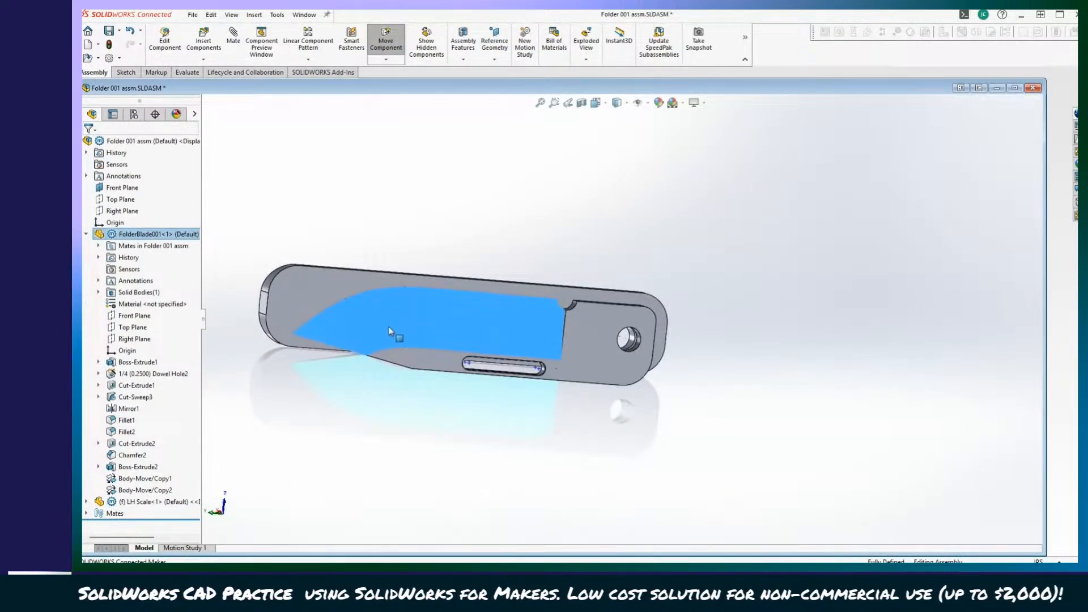
left_click_drag(389, 327, 334, 315)
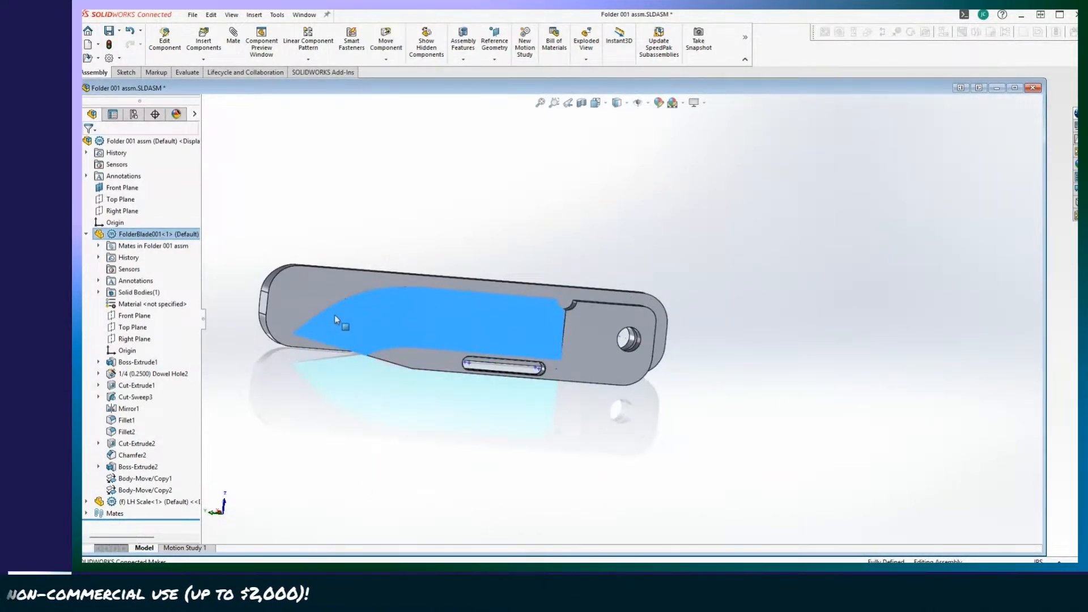
scroll(334, 314, "up", 5)
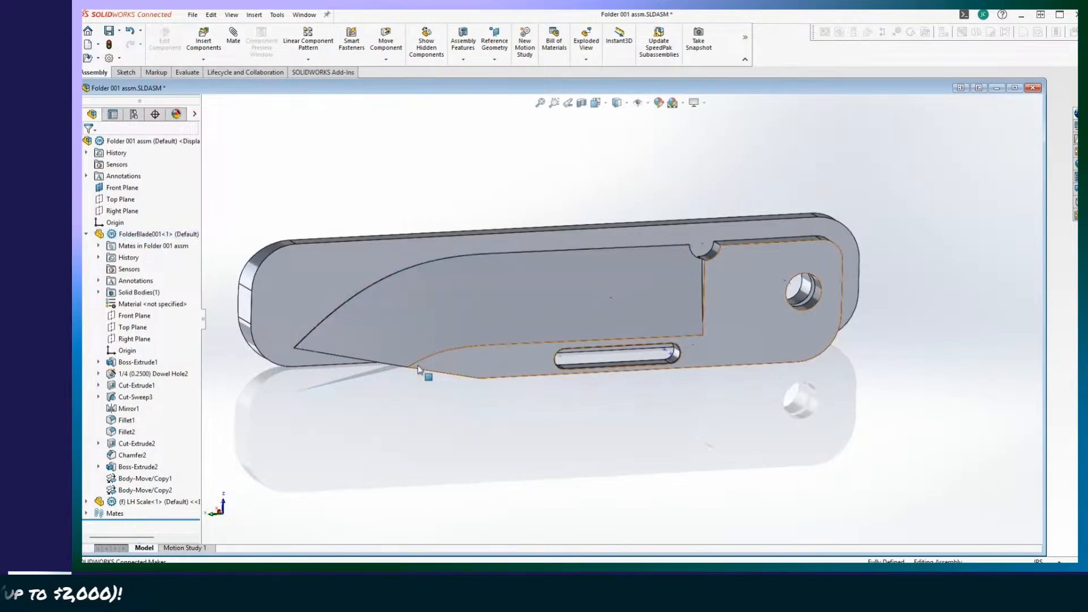
left_click_drag(418, 370, 454, 318)
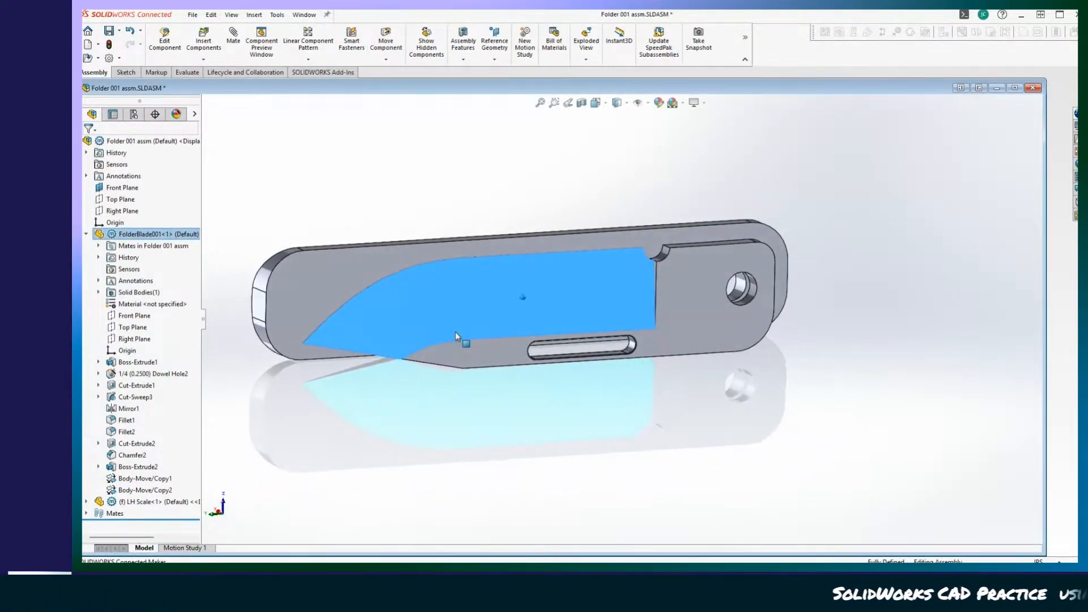
middle_click_drag(455, 332, 490, 390)
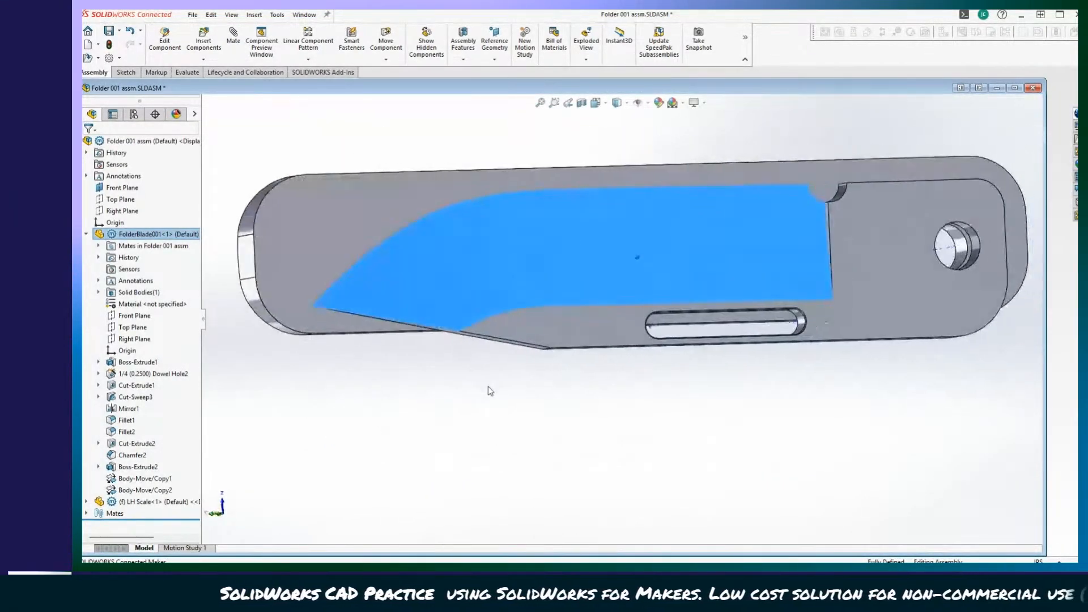
Swing the blade out to its extended position and examine the open knife.
left_click_drag(737, 294, 896, 270)
middle_click_drag(836, 316, 778, 340)
left_click(781, 411)
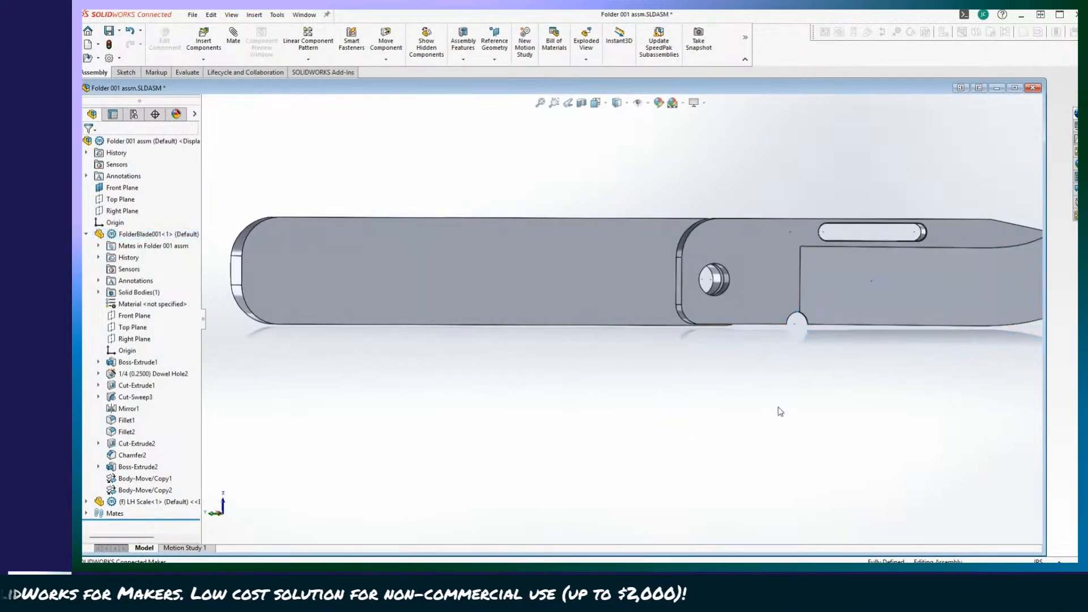
middle_click_drag(781, 411, 957, 305)
left_click(900, 257)
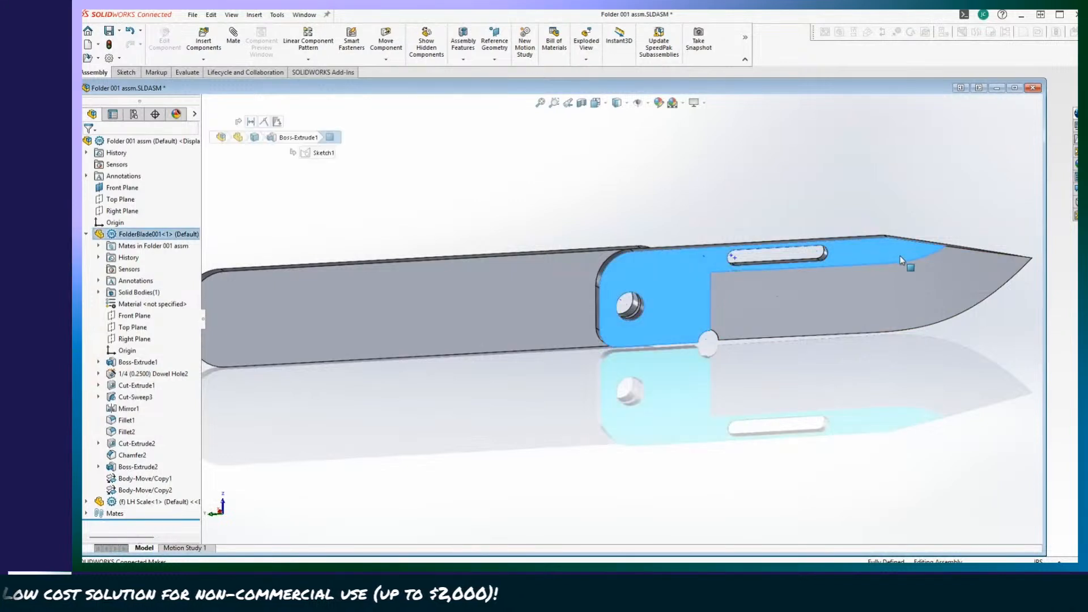
Swing the blade closed and open again, and examine its pin, slot and pivot area close up from both sides.
left_click_drag(901, 256, 362, 372)
left_click_drag(328, 338, 808, 256)
middle_click_drag(807, 256, 591, 331)
left_click_drag(532, 278, 852, 389)
scroll(854, 440, "down", 3)
middle_click_drag(852, 388, 731, 418)
left_click_drag(731, 418, 771, 361)
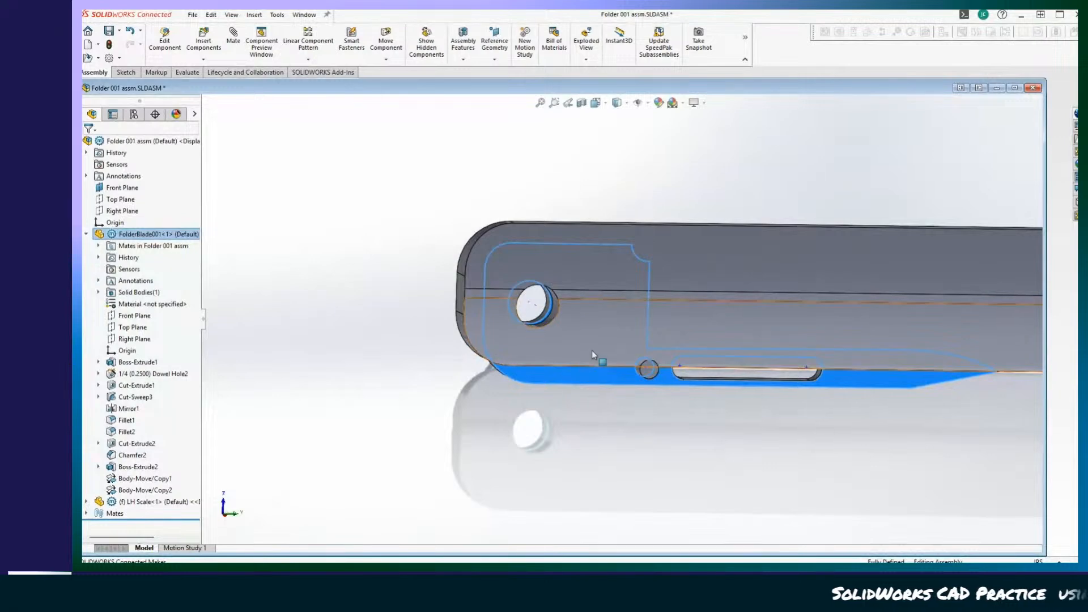
left_click_drag(597, 375, 344, 262)
middle_click_drag(420, 448, 448, 342)
left_click(348, 187)
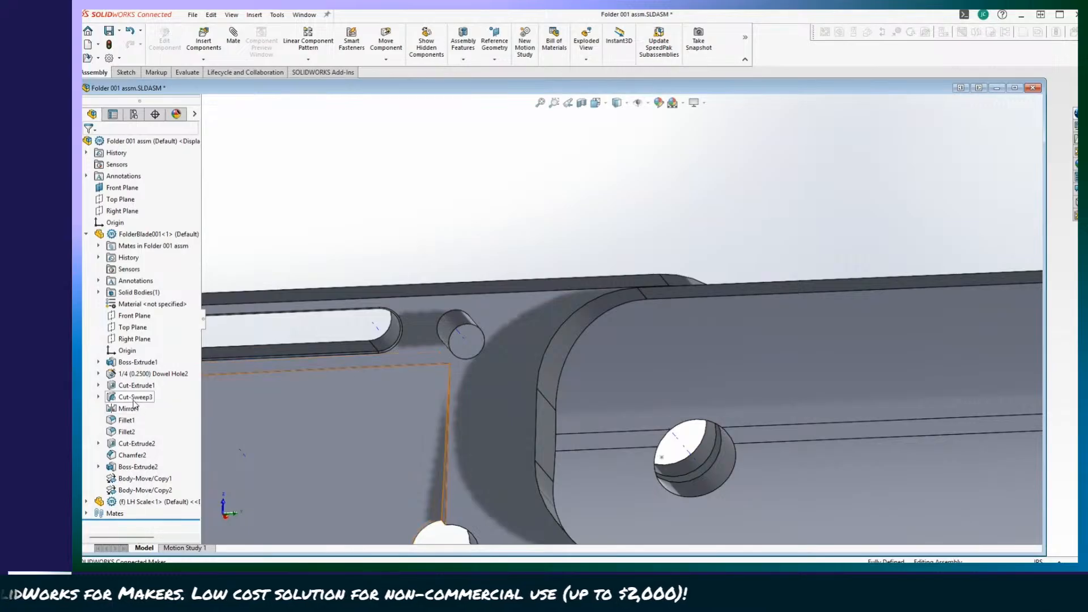
Edit the sketch of the blade's small round boss and set its distance from the slot's end to 0.125 in.
left_click(131, 466)
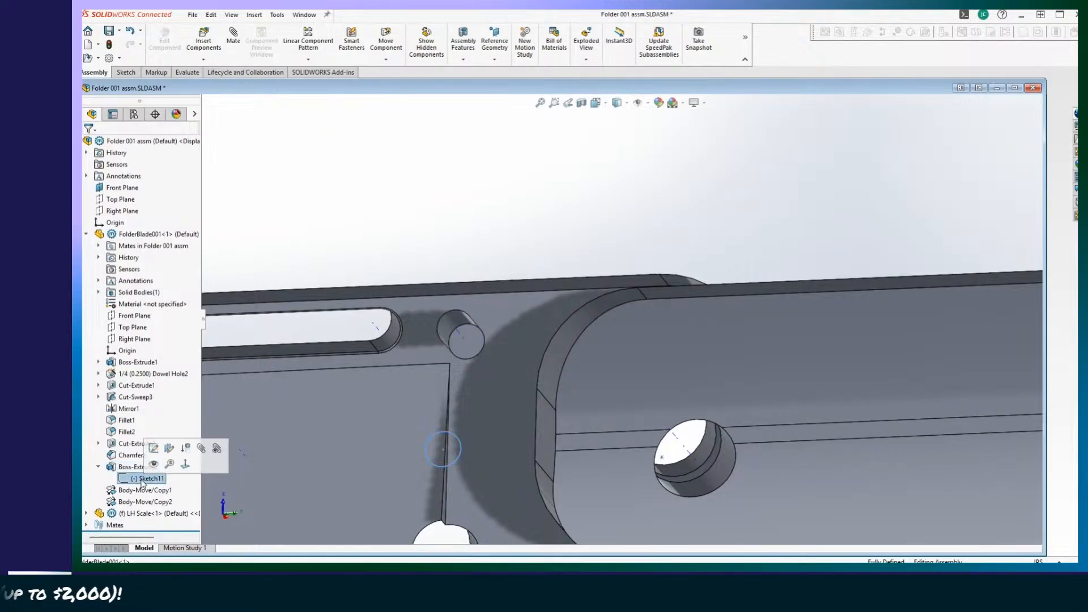
right_click(142, 482)
left_click(160, 389)
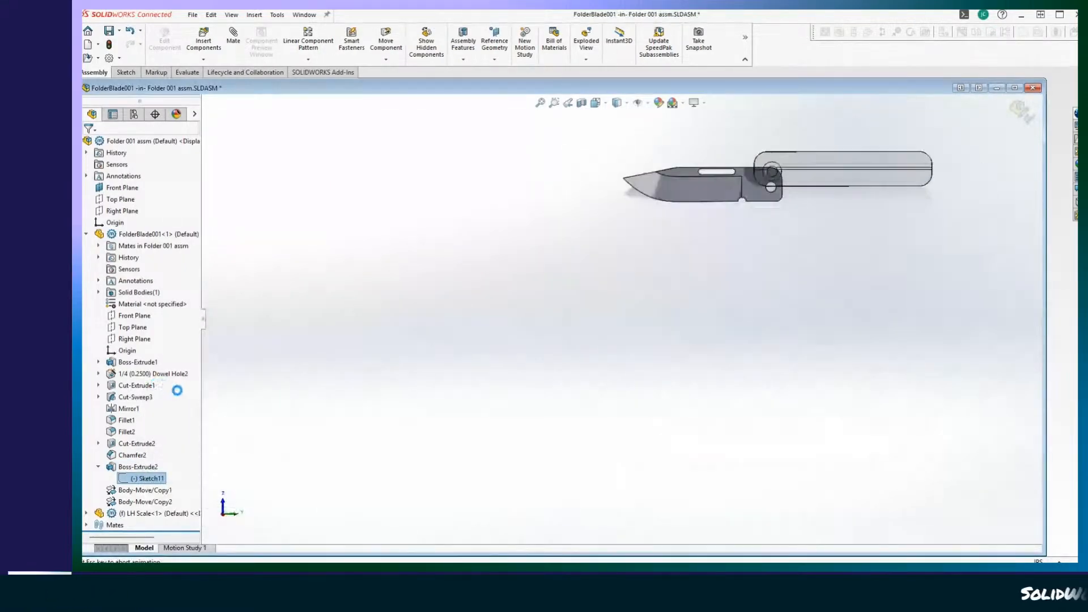
scroll(321, 417, "down", 10)
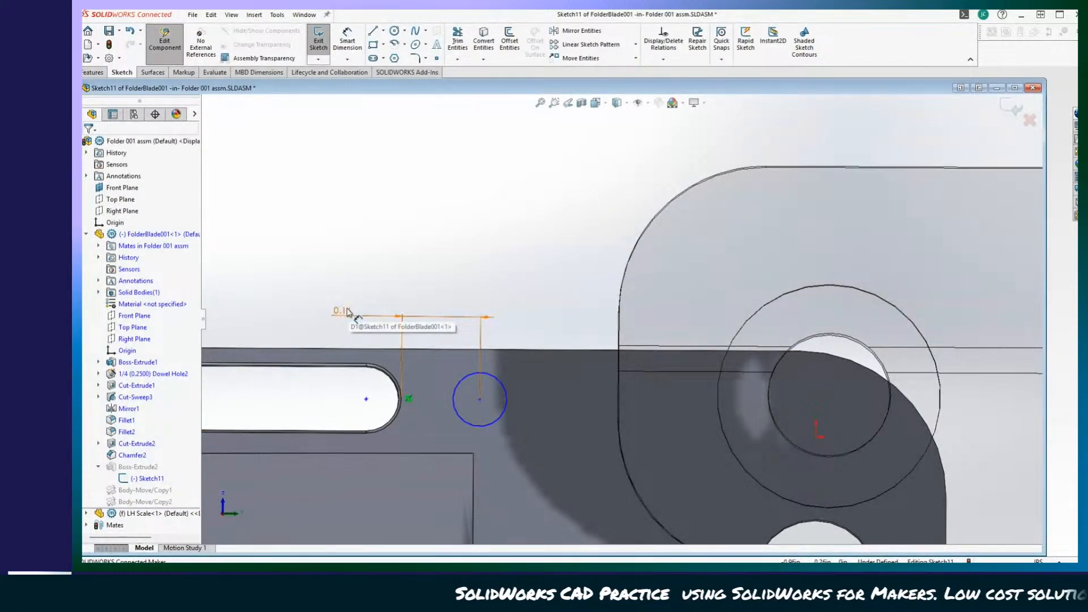
scroll(345, 313, "up", 3)
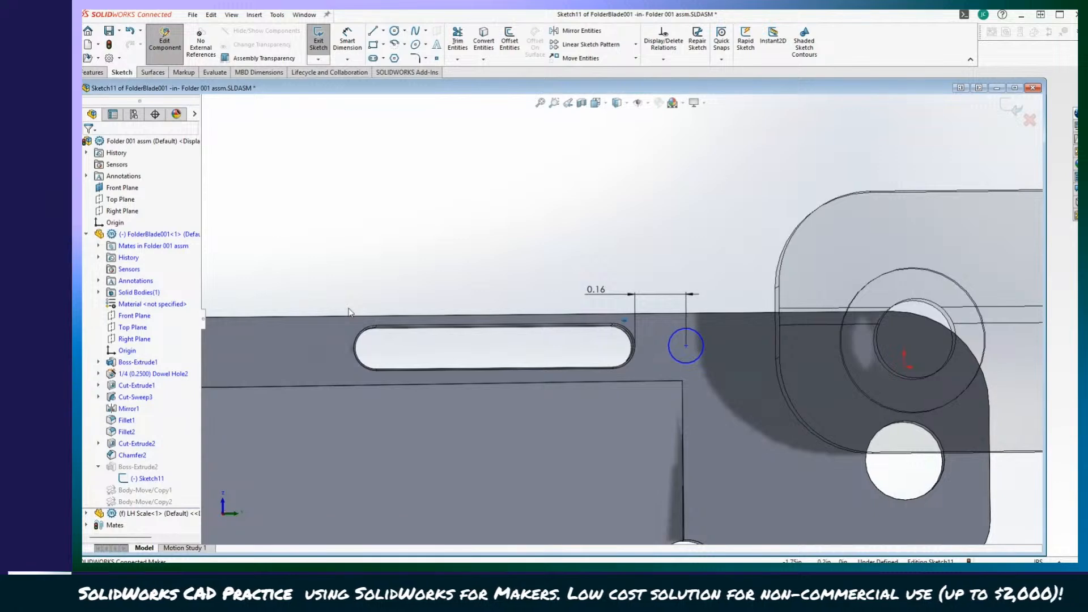
scroll(623, 292, "down", 2)
double_click(588, 287)
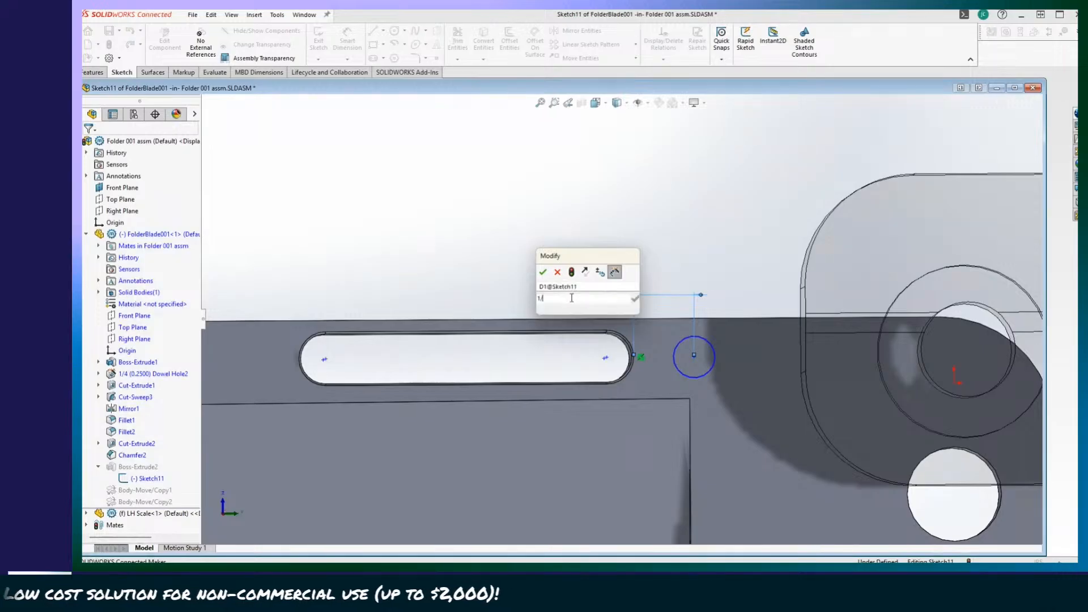
key("Return")
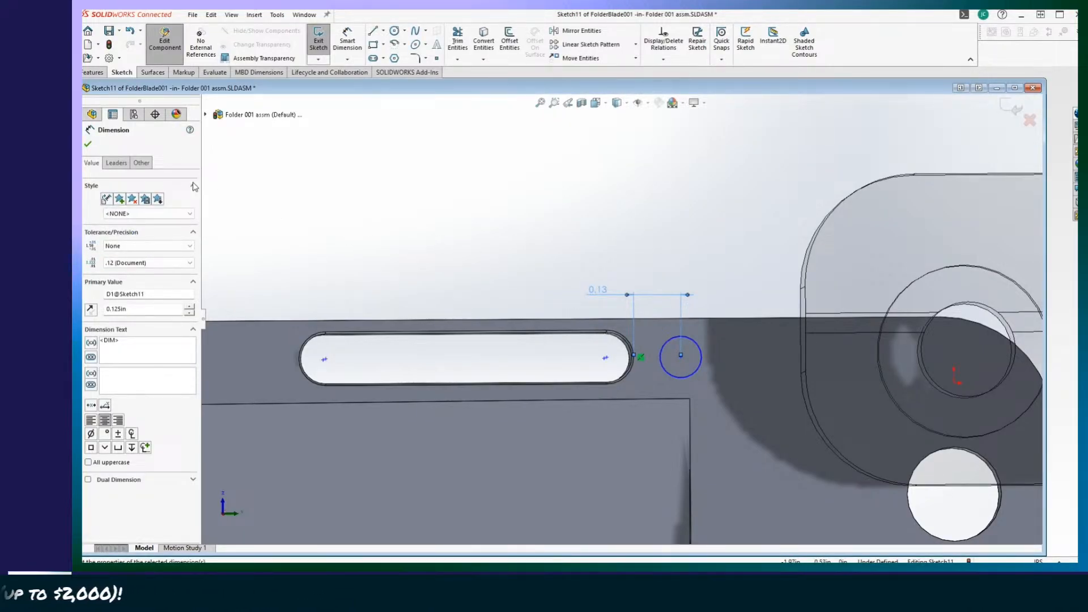
Finish the small boss's sketch edit and open the sketch of the blade's elongated slot cut for editing.
left_click(89, 145)
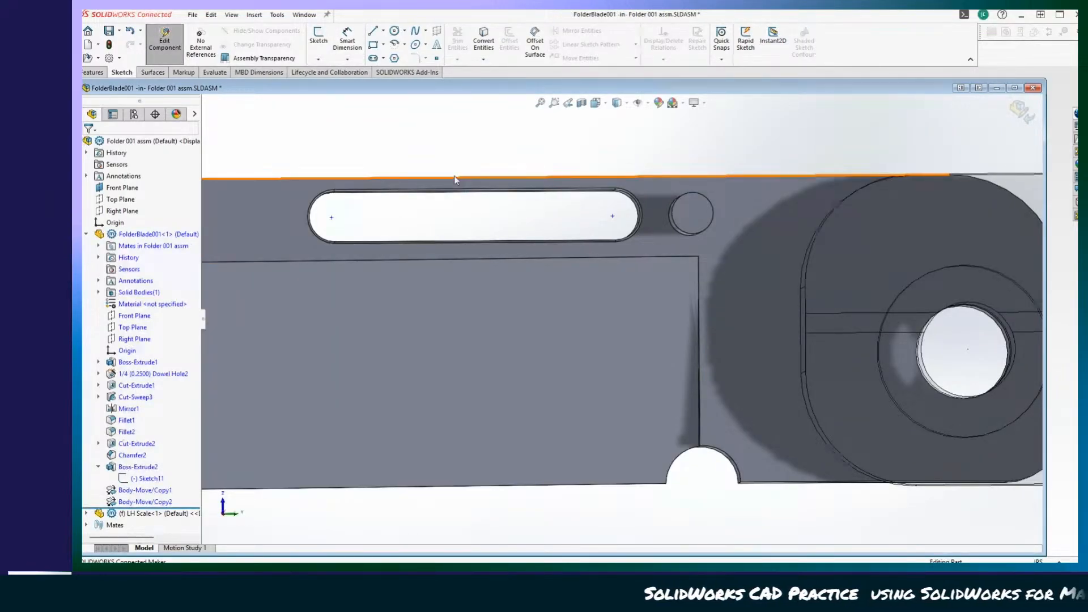
left_click(169, 44)
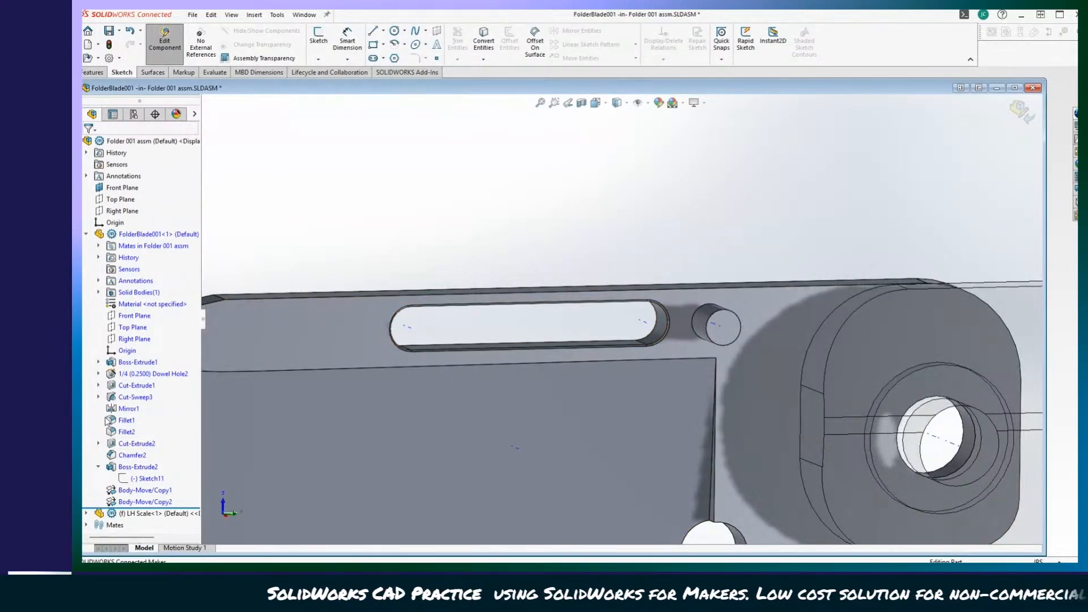
left_click(138, 386)
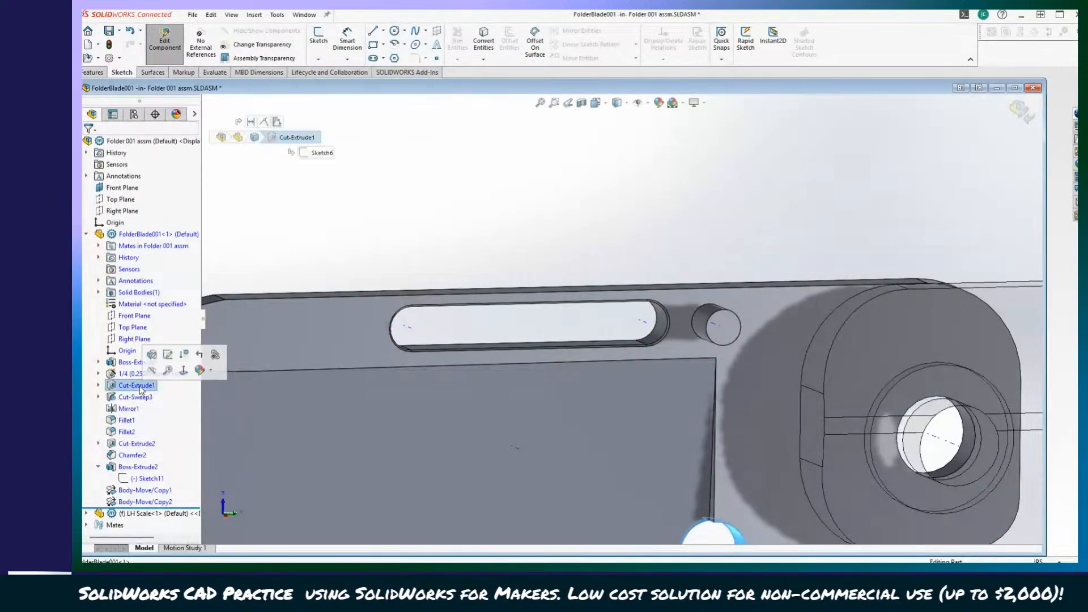
left_click(136, 398)
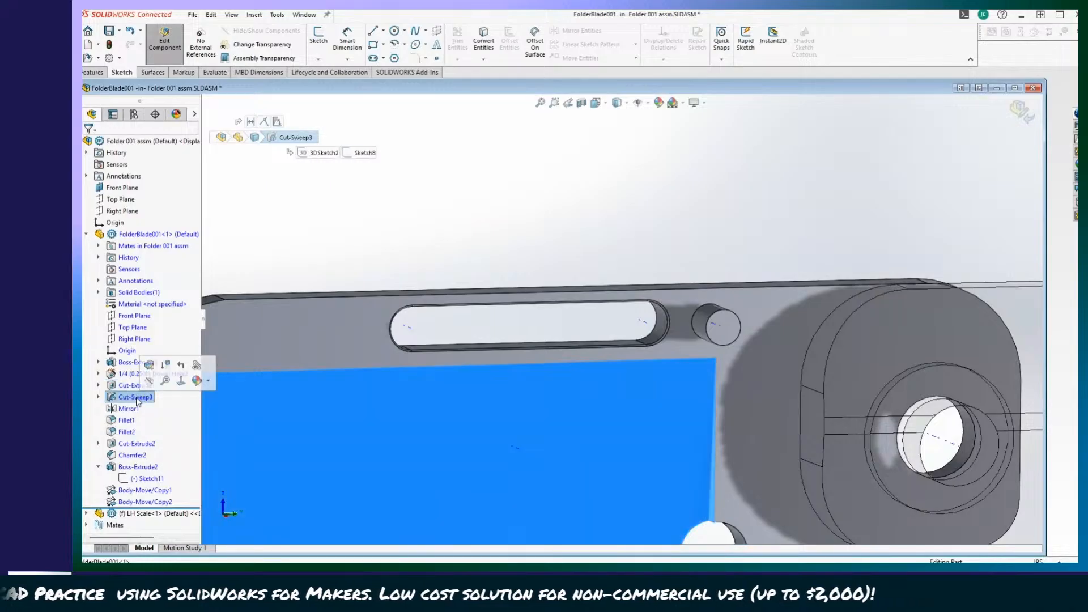
left_click(132, 445)
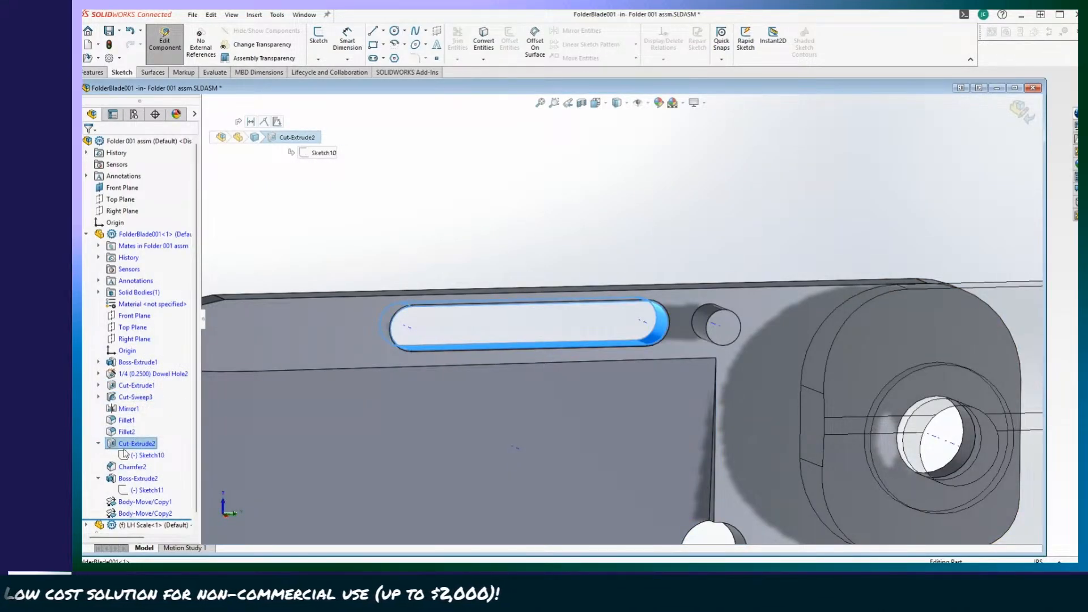
right_click(132, 456)
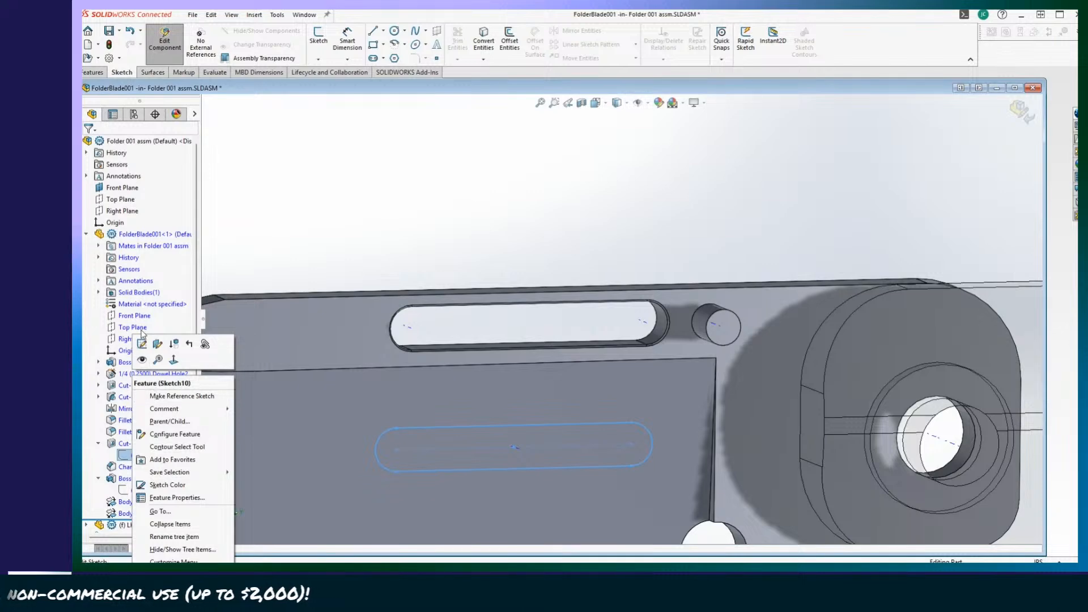
left_click(142, 345)
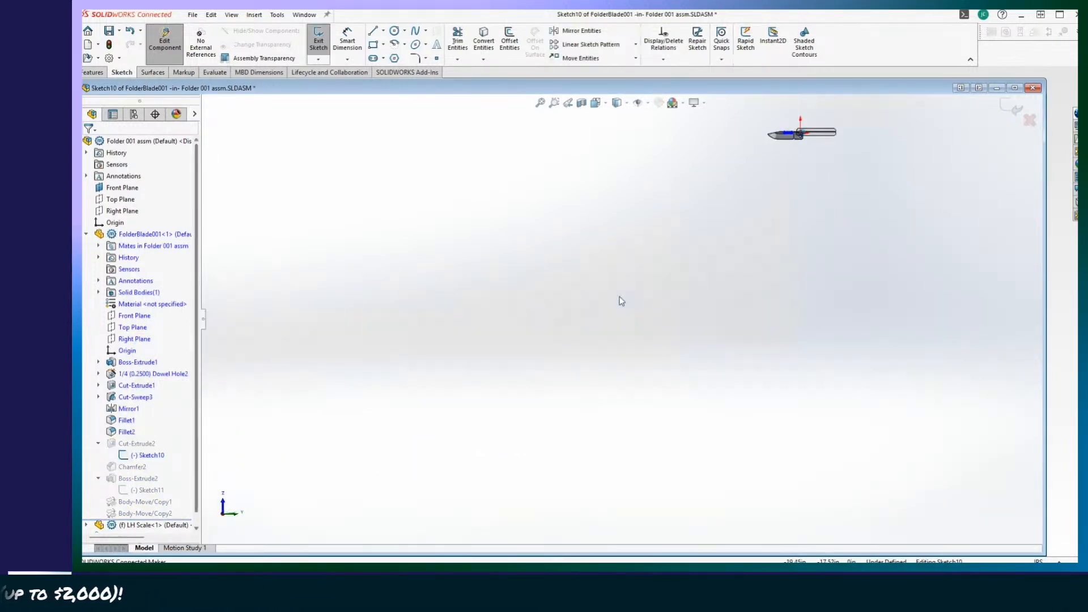
Dimension the horizontal distance from the centre of the slot's pivot-side end to the centre of the blade's pivot hole.
scroll(635, 326, "down", 10)
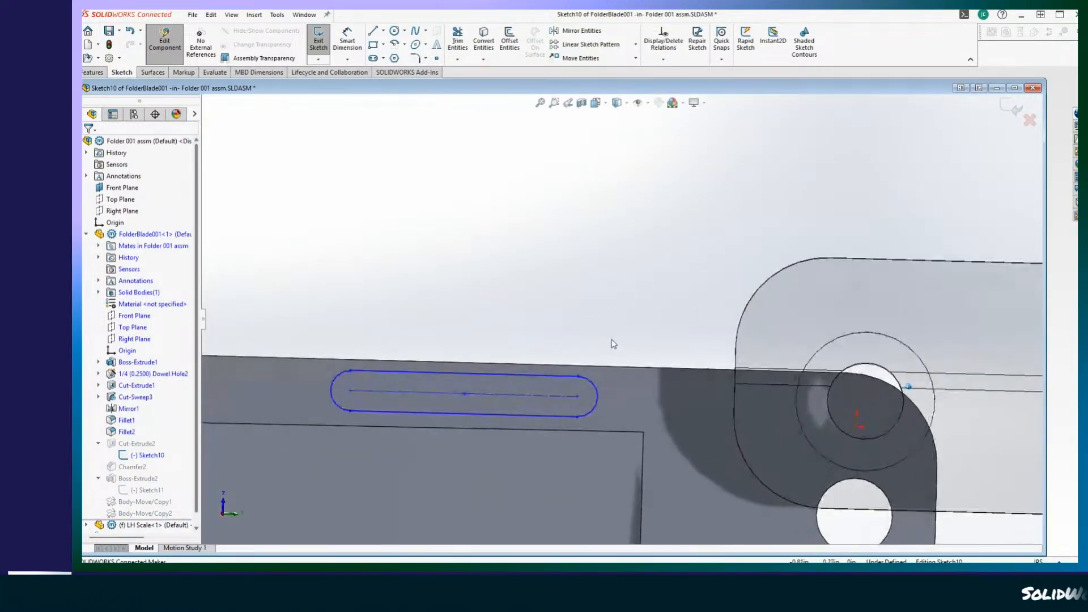
scroll(579, 300, "up", 2)
scroll(573, 281, "down", 1)
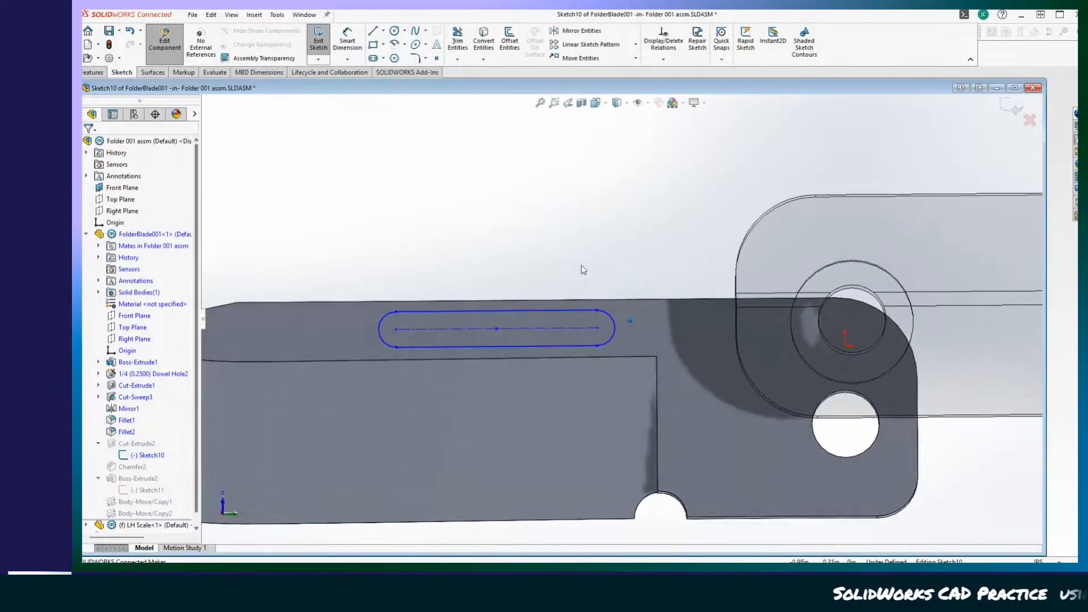
left_click(599, 330)
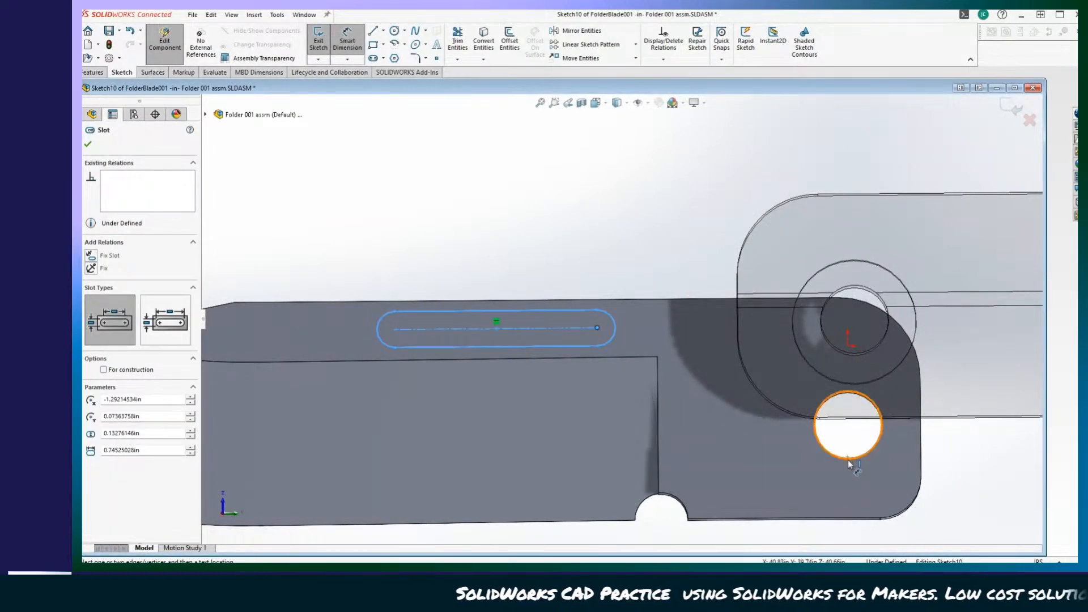
scroll(839, 439, "down", 3)
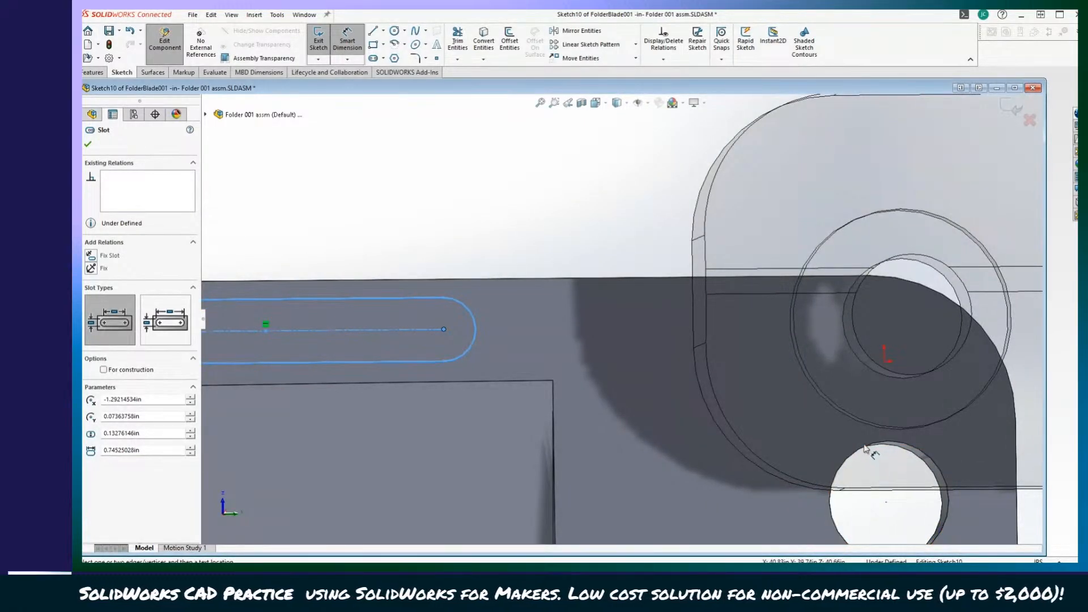
left_click(873, 487)
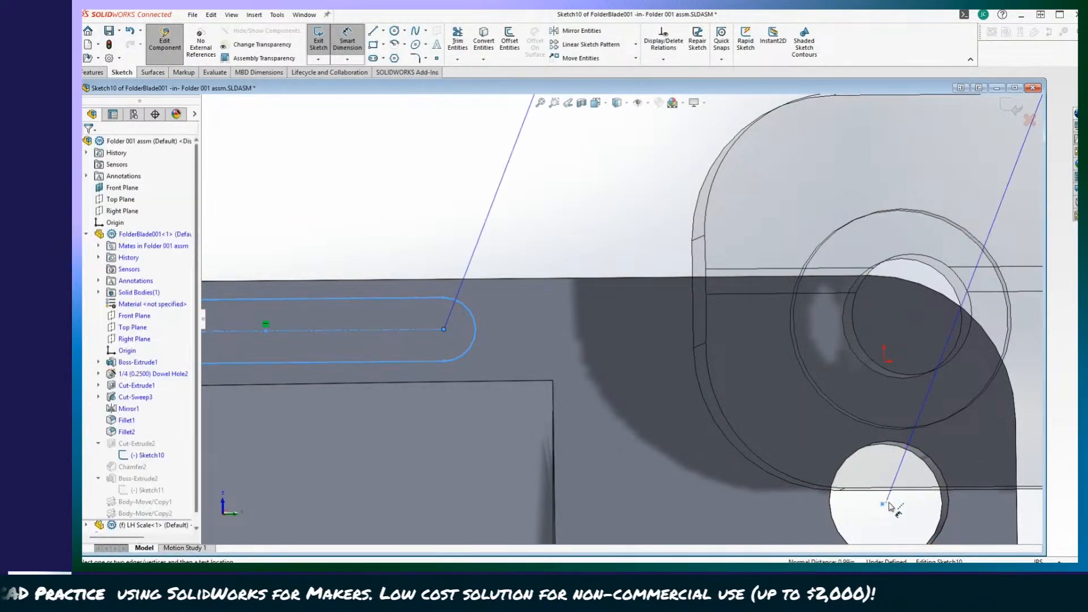
left_click(800, 495)
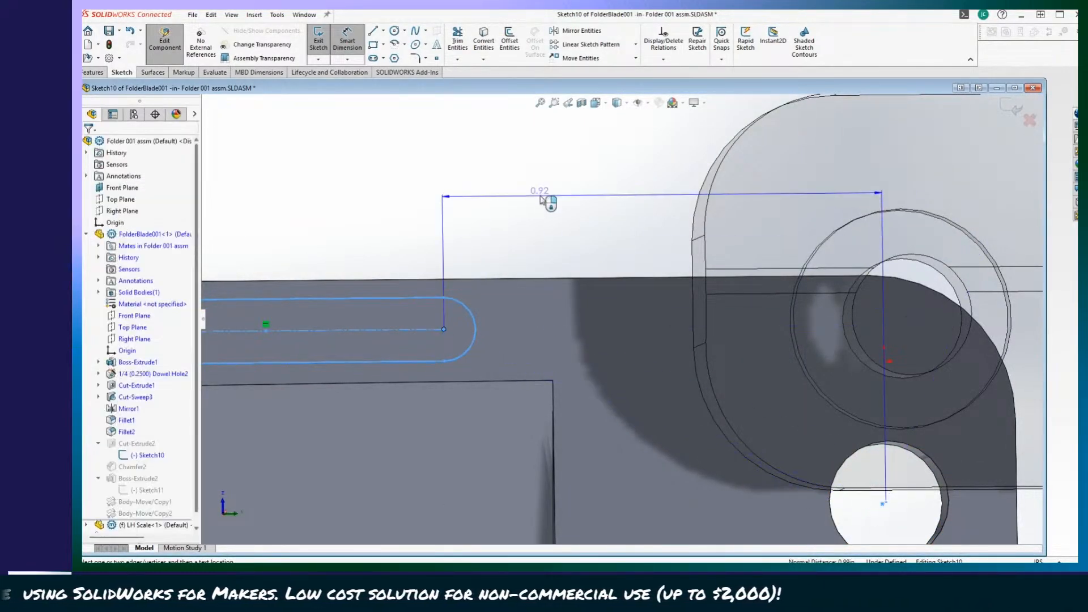
left_click(624, 196)
Set the distance between the slot's end centre and the pivot hole to 0.75 in and return to the assembly.
scroll(576, 219, "up", 5)
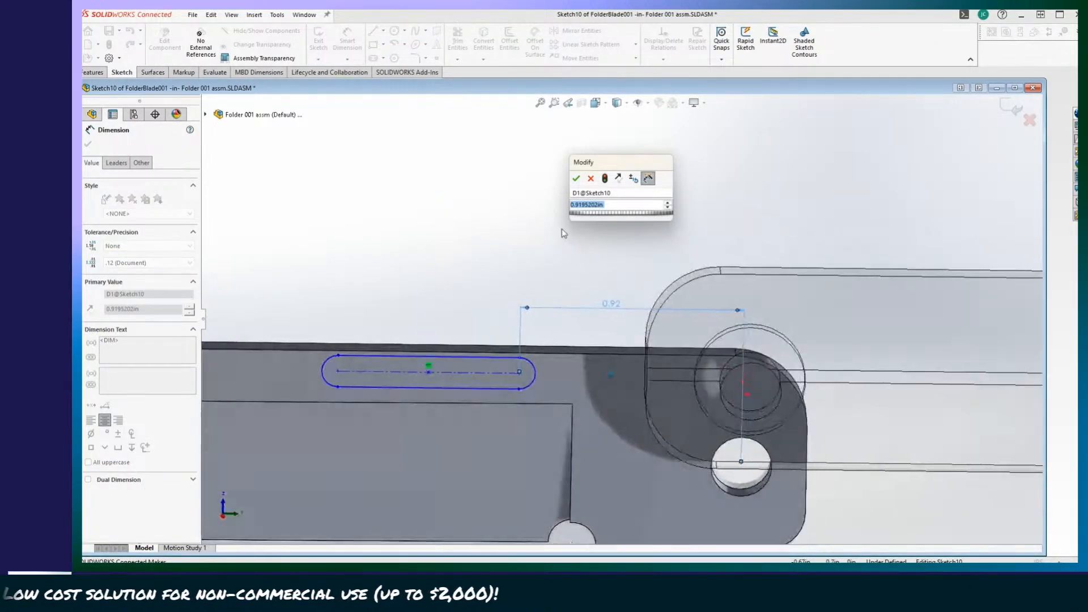
scroll(553, 246, "up", 5)
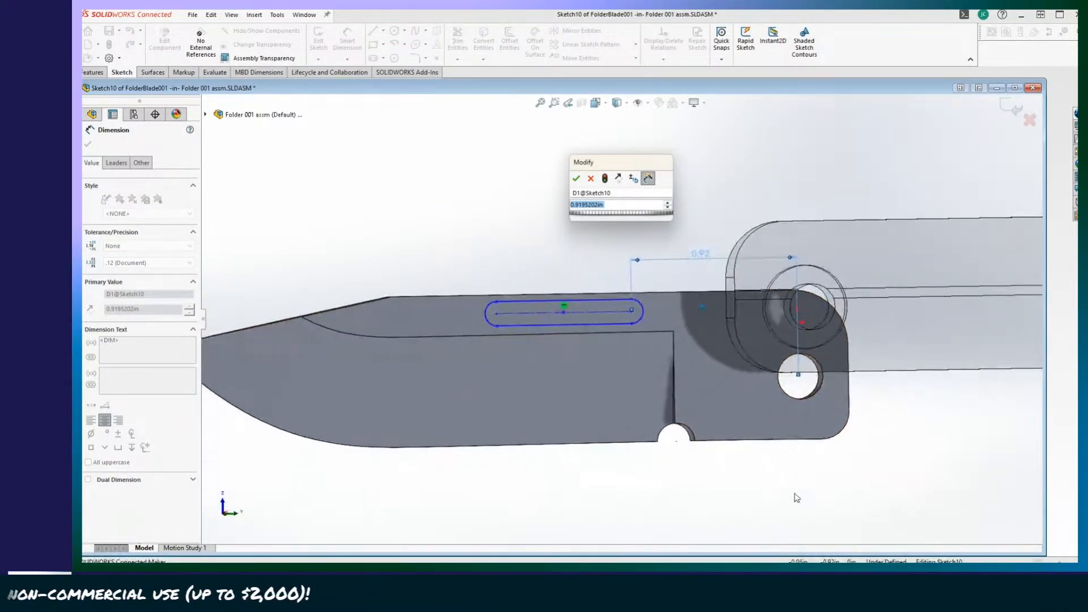
scroll(754, 408, "up", 1)
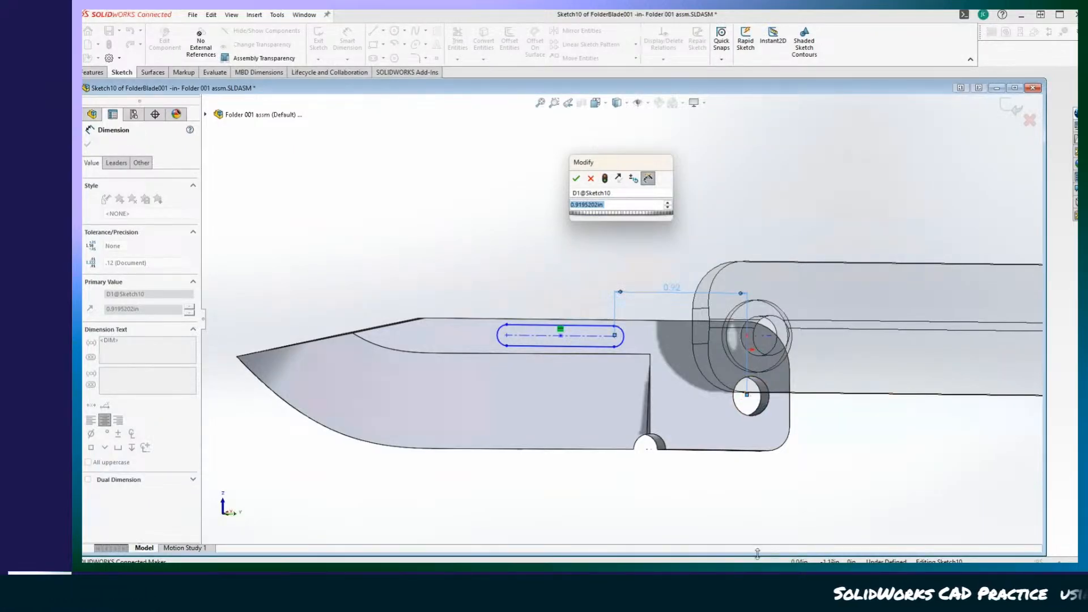
middle_click_drag(744, 522, 724, 403)
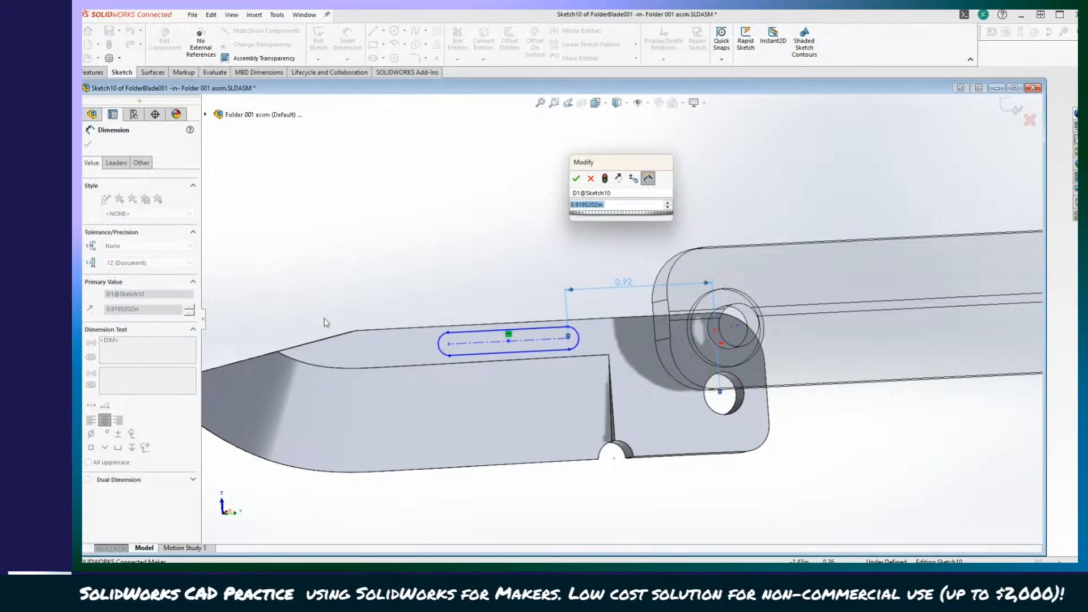
middle_click_drag(670, 301, 595, 346)
scroll(595, 345, "up", 1)
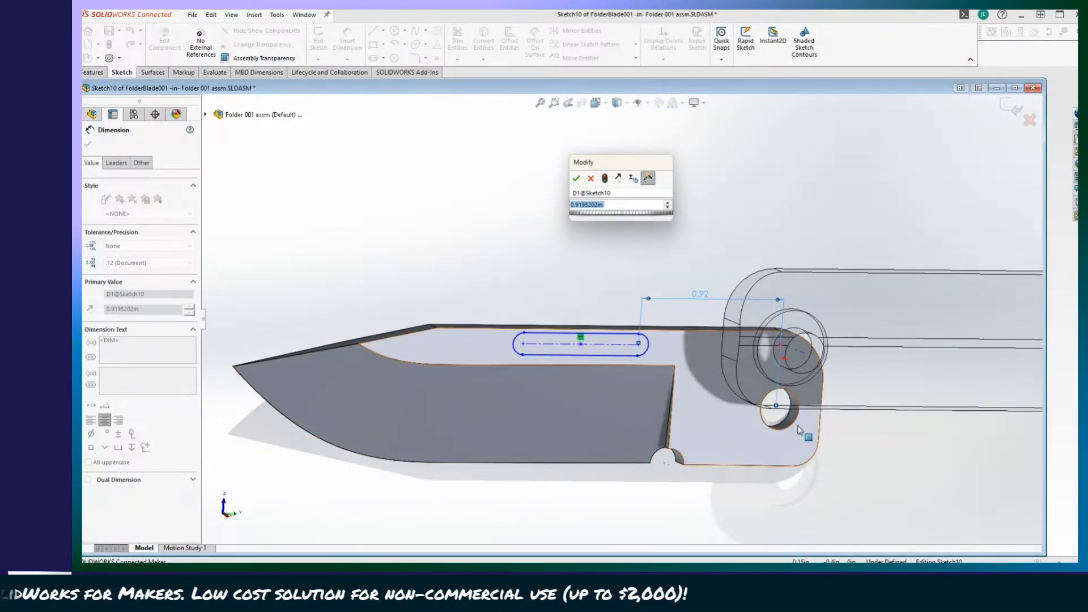
middle_click_drag(781, 411, 680, 452)
key("ctrl+8")
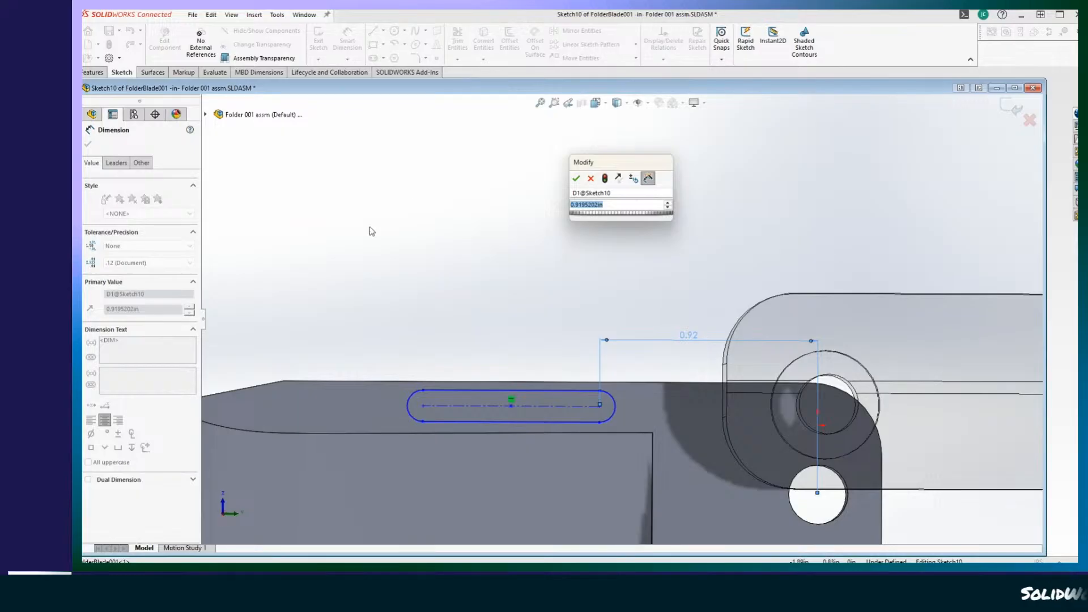
key("Return")
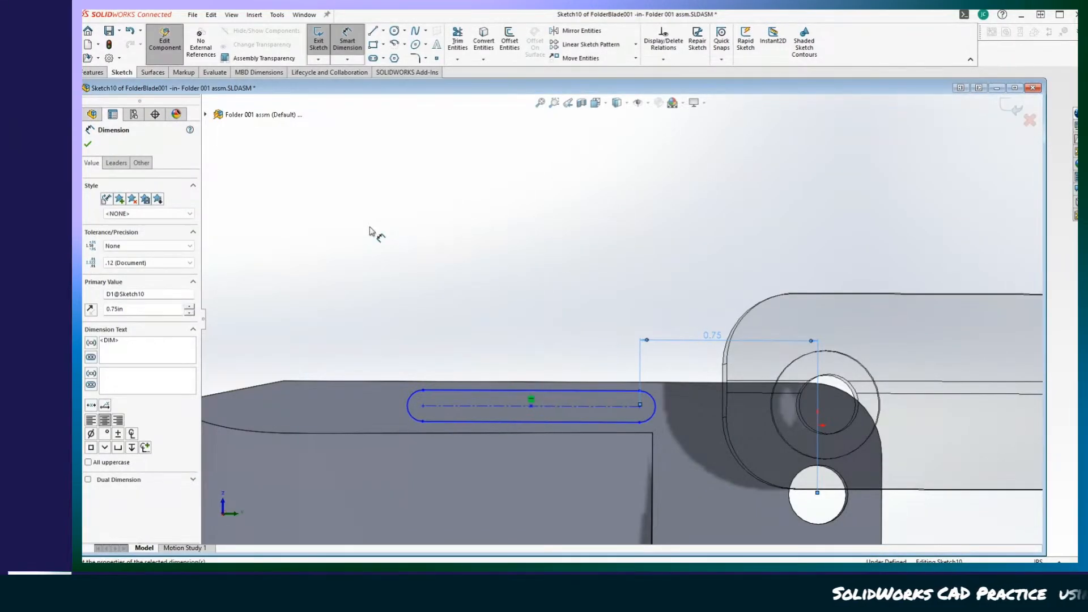
scroll(370, 231, "up", 1)
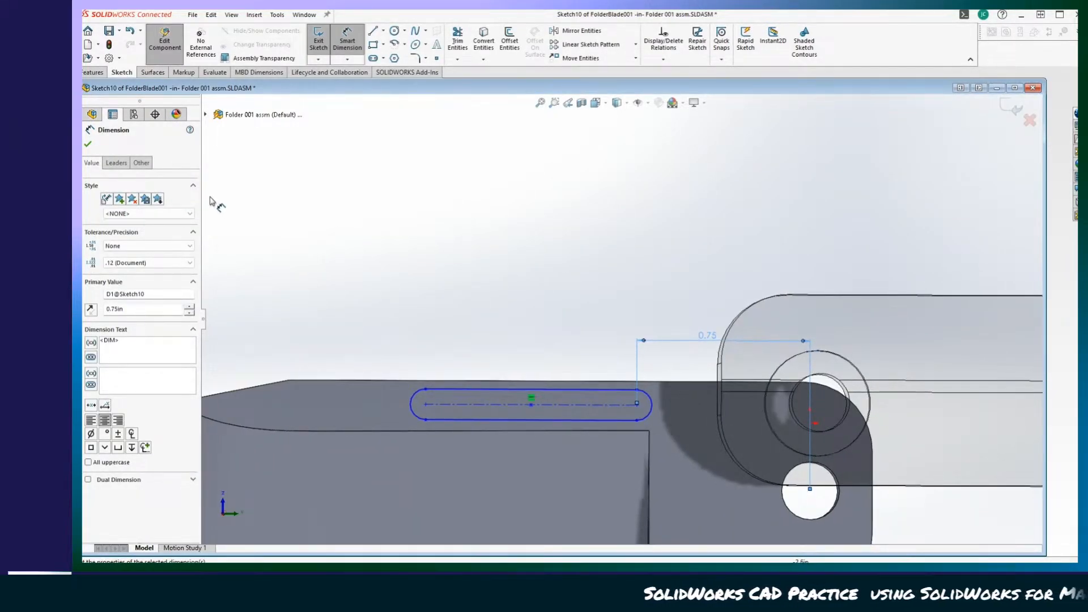
left_click(88, 145)
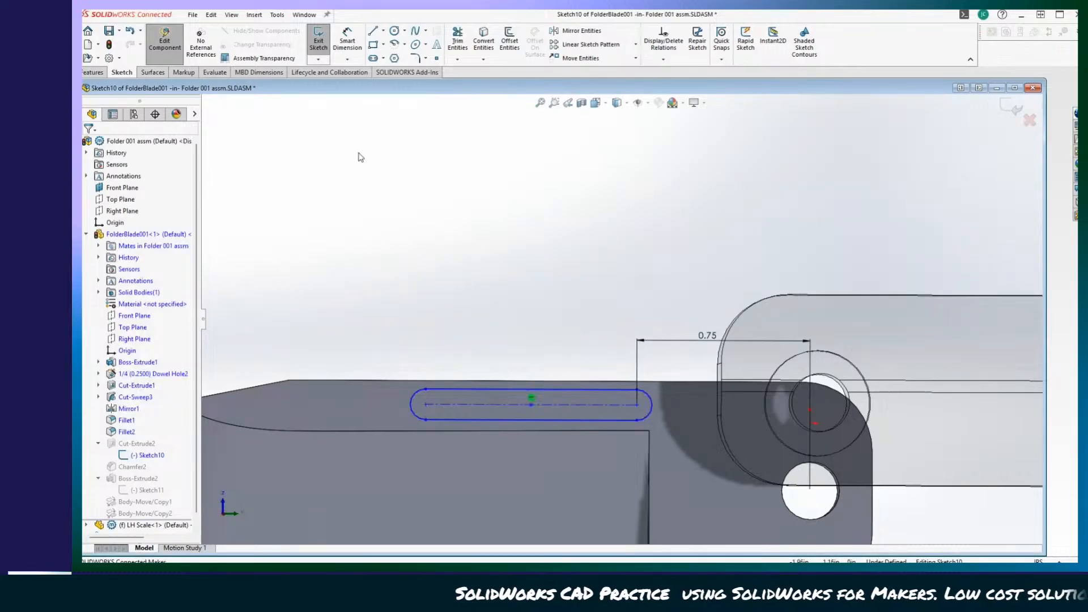
left_click(319, 39)
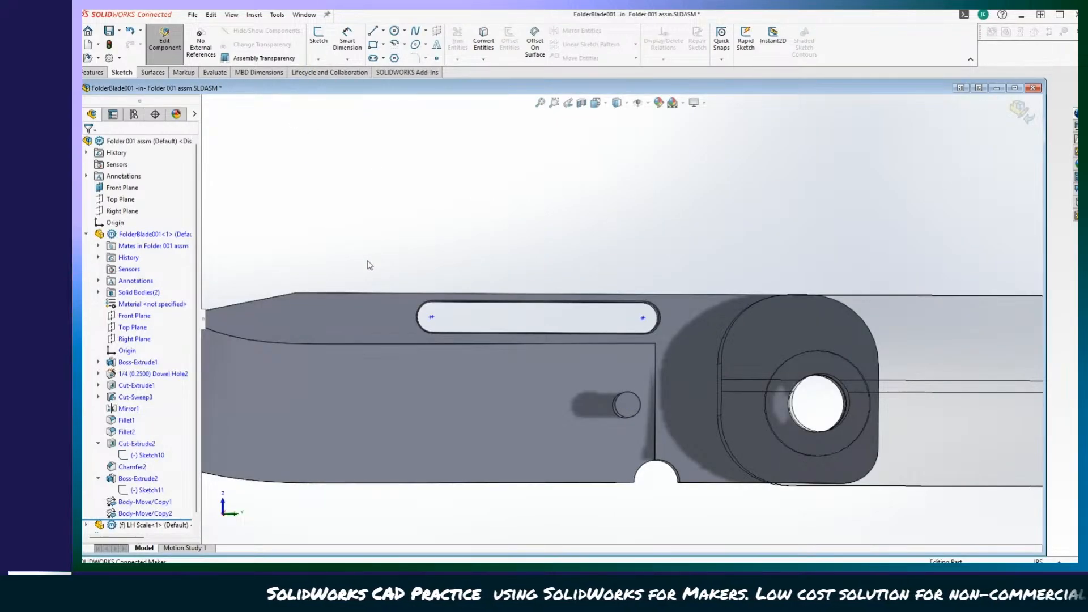
left_click(166, 42)
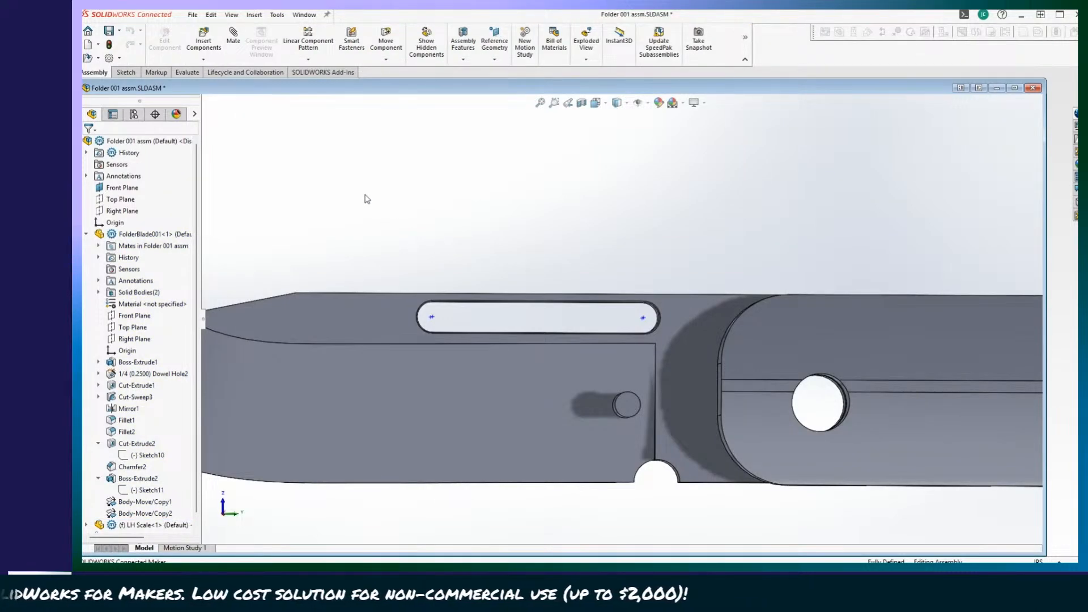
Edit the sketch of the blade's small round boss and move its circle outside the slot, between the slot's end and the pivot.
scroll(356, 202, "up", 4)
middle_click_drag(355, 203, 293, 305)
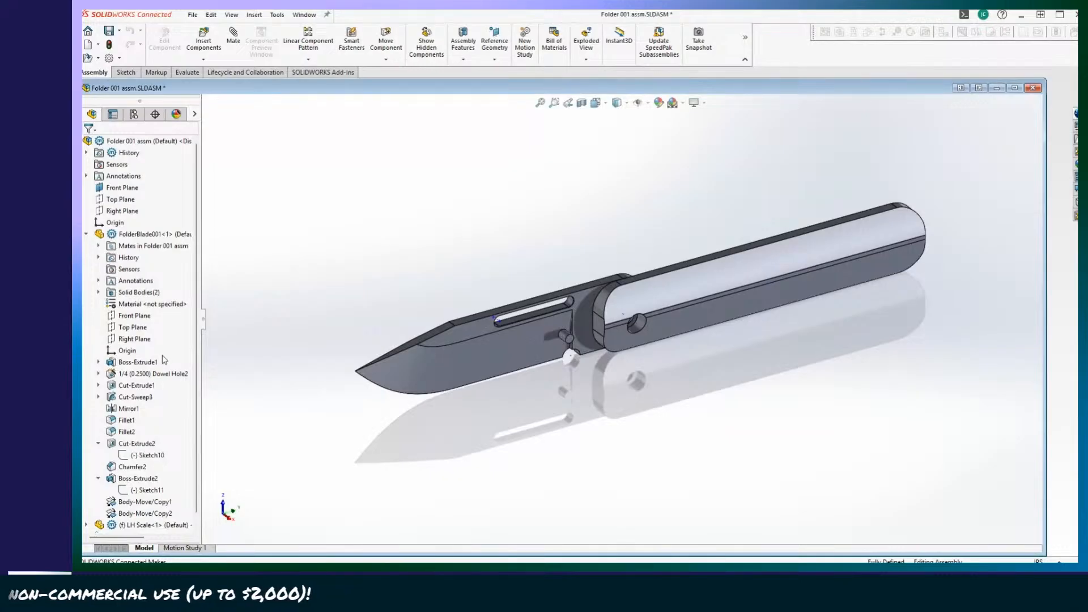
scroll(153, 391, "down", 1)
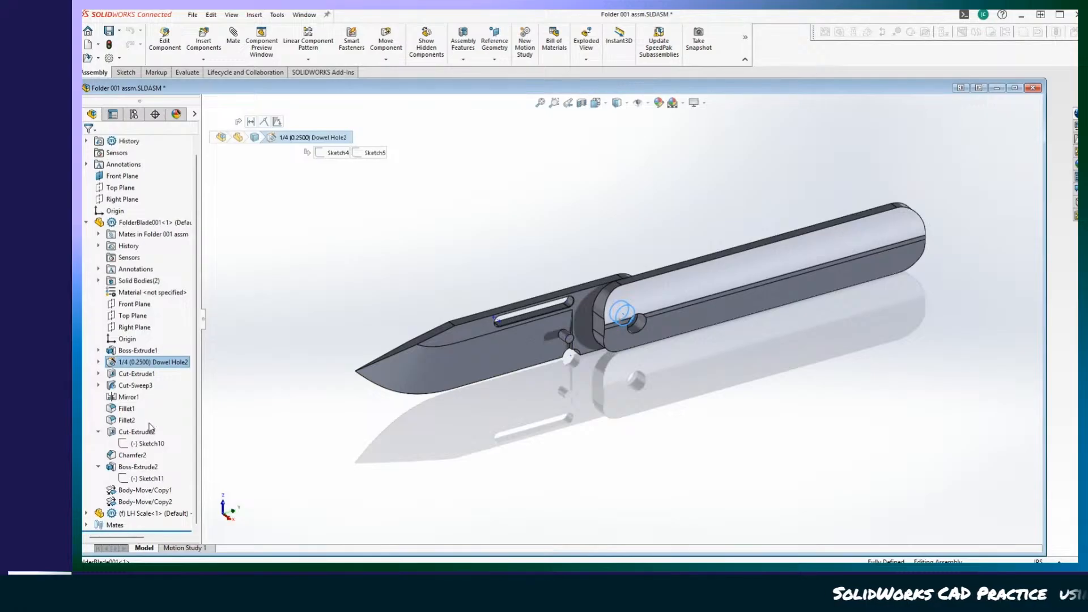
left_click(128, 436)
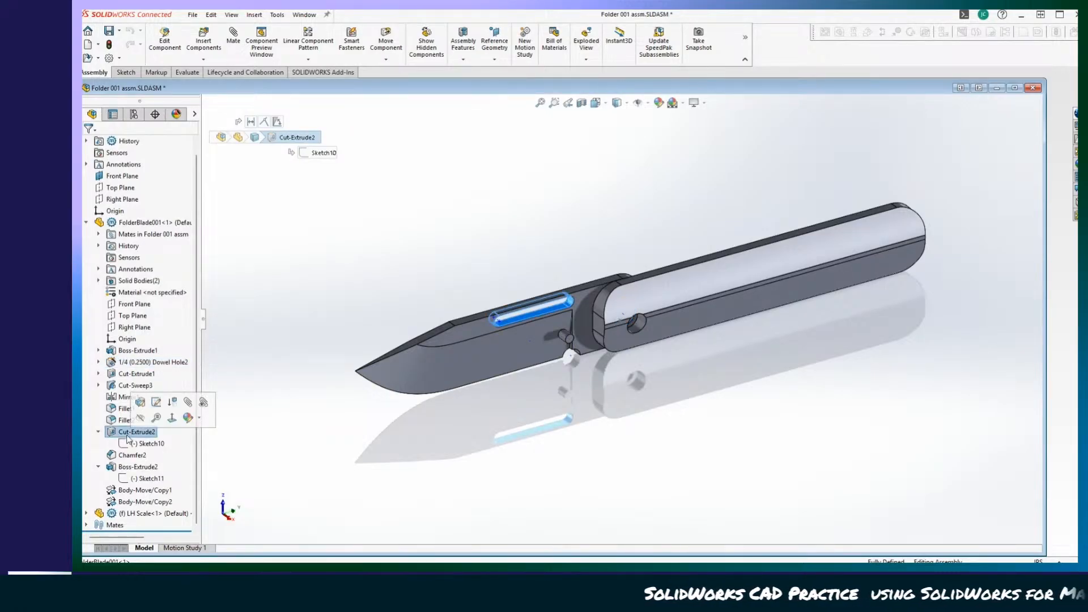
left_click(137, 469)
scroll(260, 458, "down", 7)
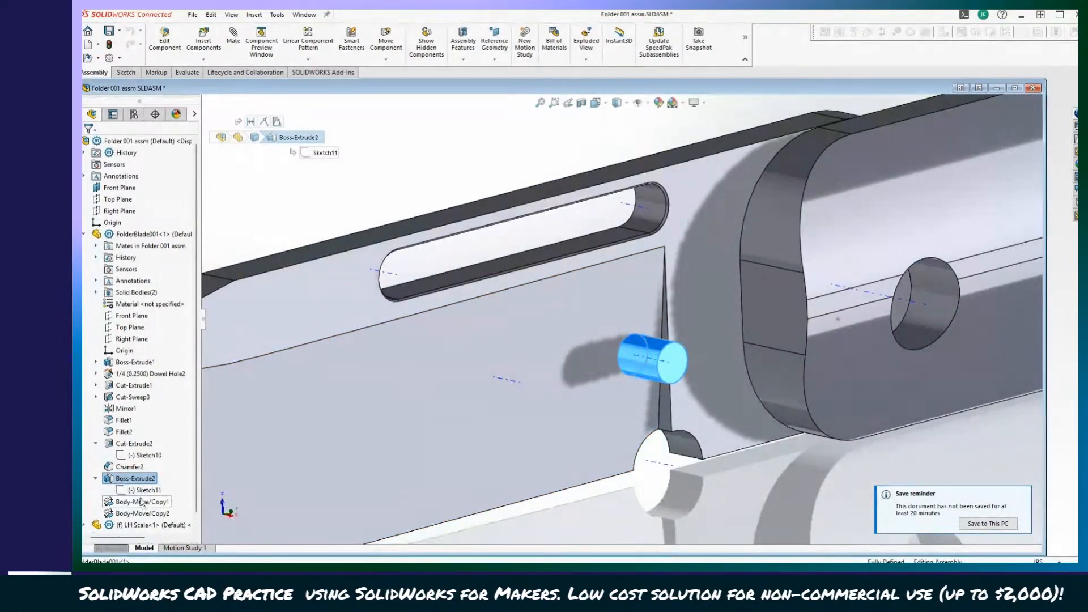
left_click(131, 490)
right_click(131, 492)
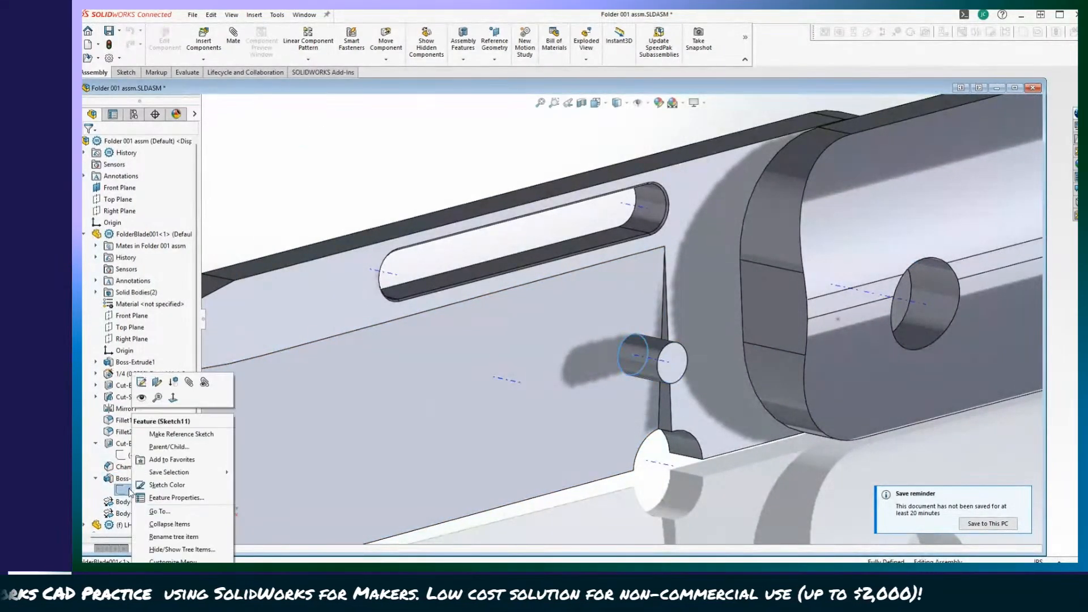
left_click(141, 382)
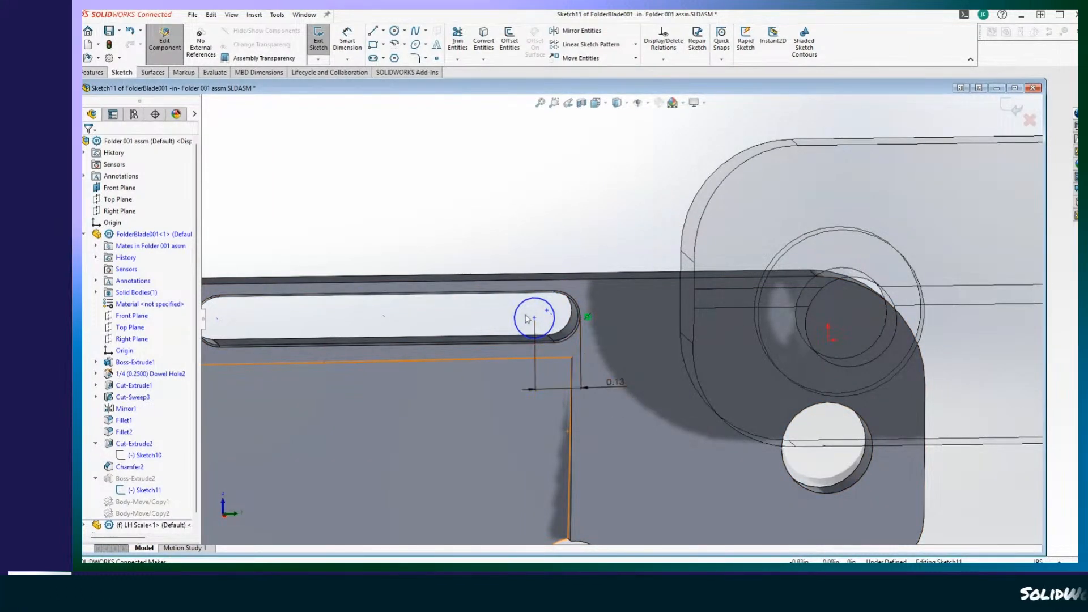
left_click_drag(534, 318, 612, 318)
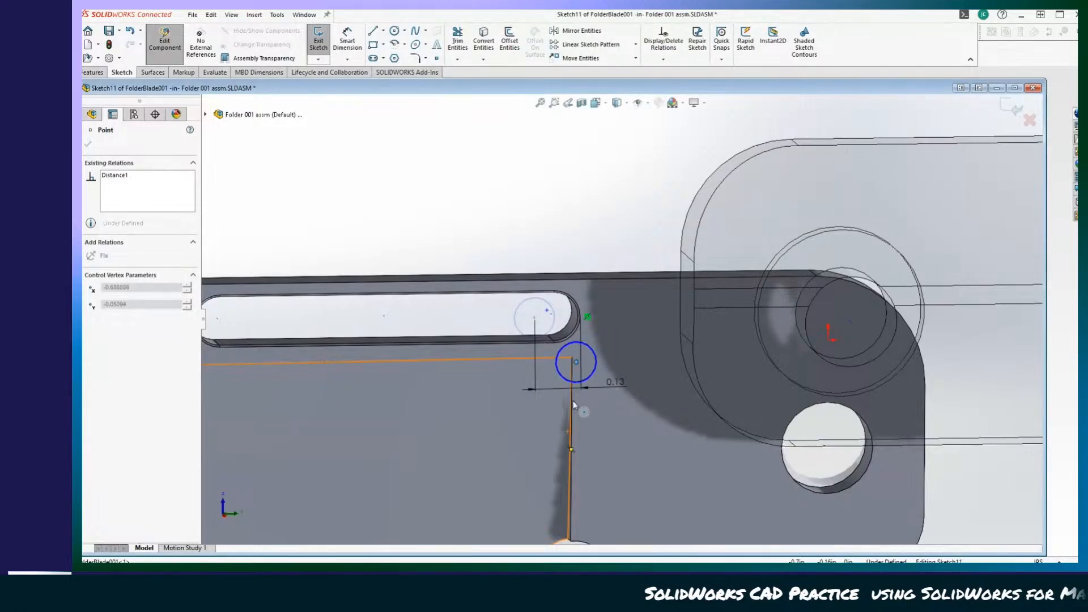
left_click_drag(667, 328, 666, 320)
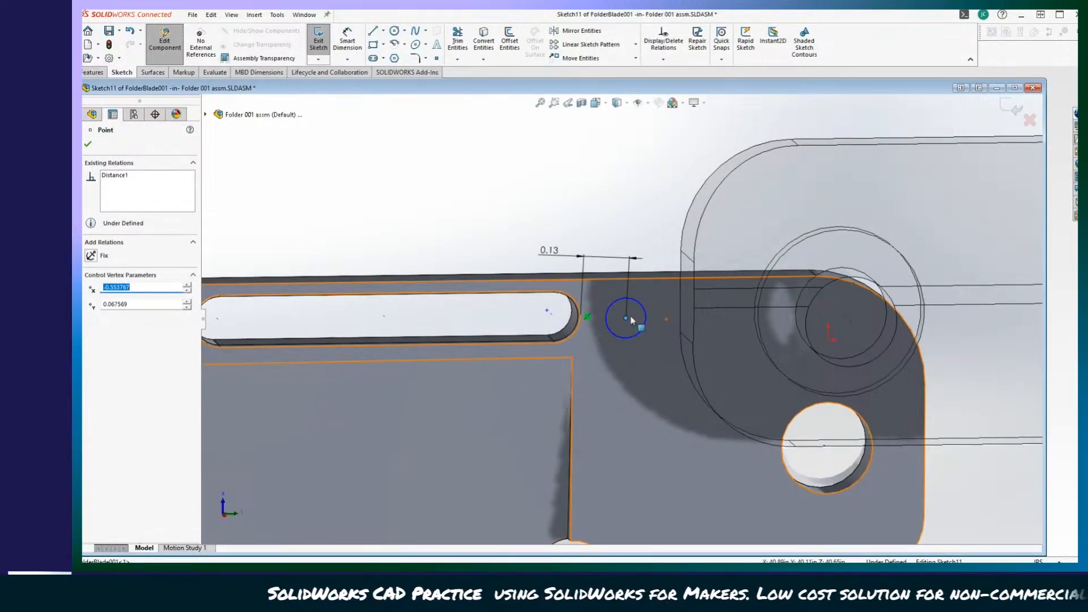
mouse_move(626, 318)
left_mouse_down()
mouse_move(607, 278)
mouse_move(647, 325)
mouse_move(612, 332)
mouse_move(635, 323)
mouse_move(617, 315)
left_mouse_up()
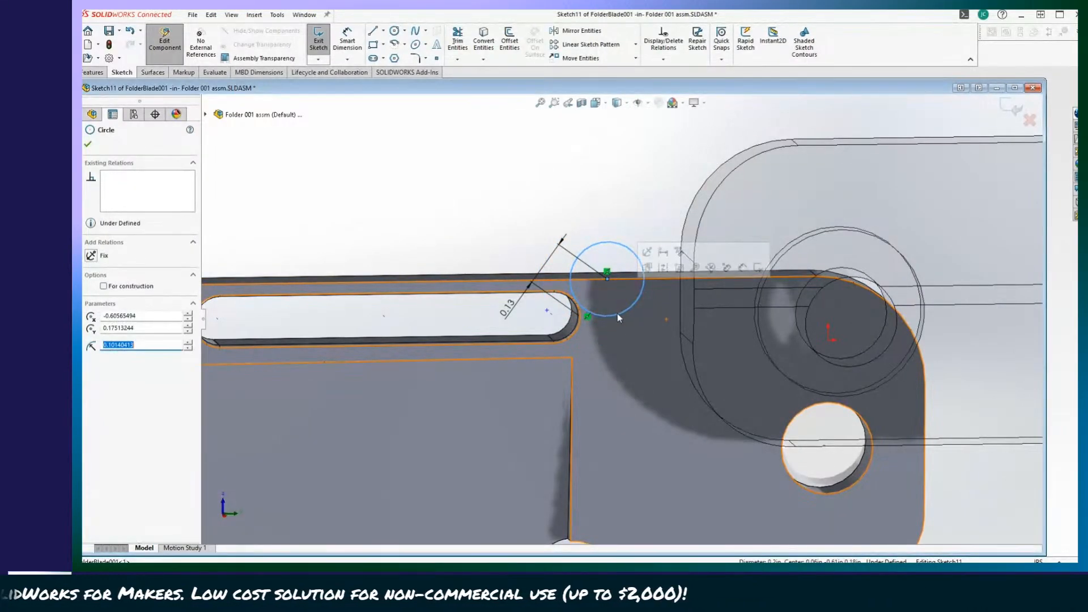
key("ctrl+z")
left_click(610, 299)
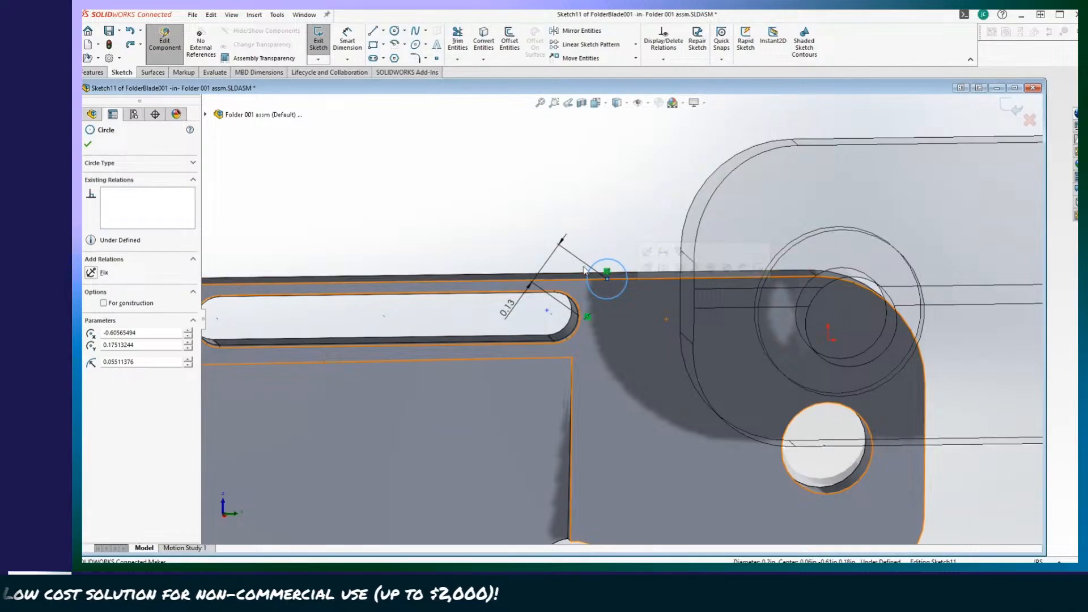
left_click(588, 232)
Delete the coincident relation holding the boss circle's centre on the blade's spine edge and move the circle back between slot and pivot.
left_click(608, 278)
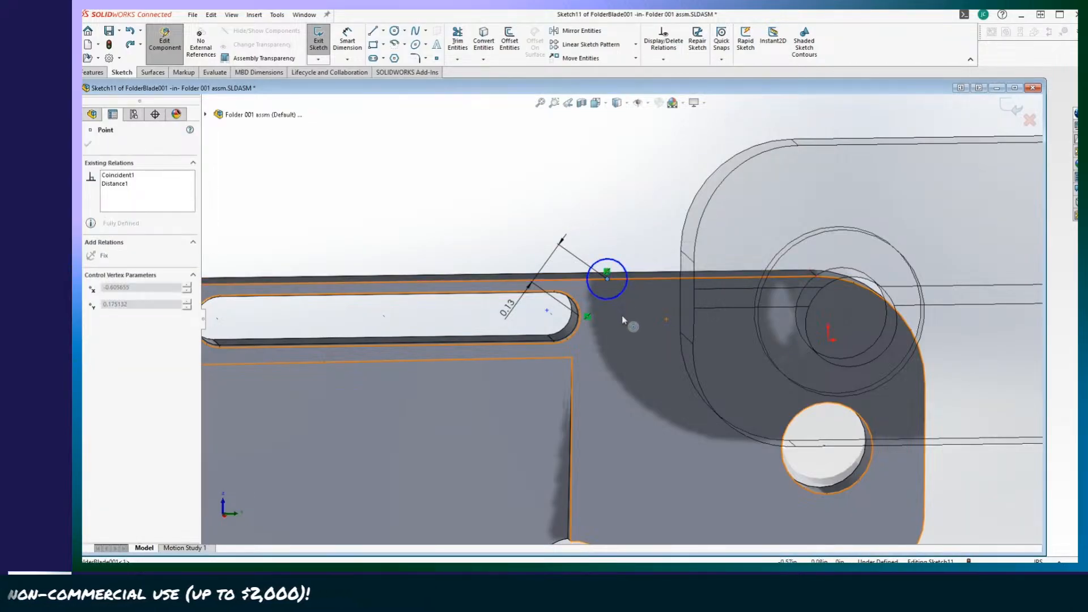
left_click(360, 214)
scroll(570, 308, "down", 4)
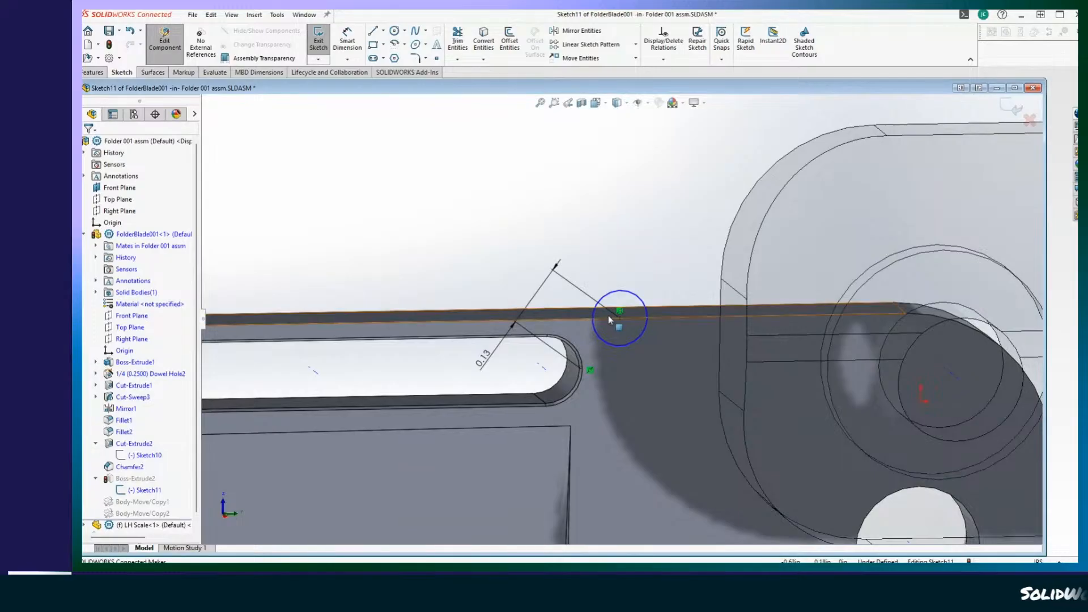
left_click(621, 319)
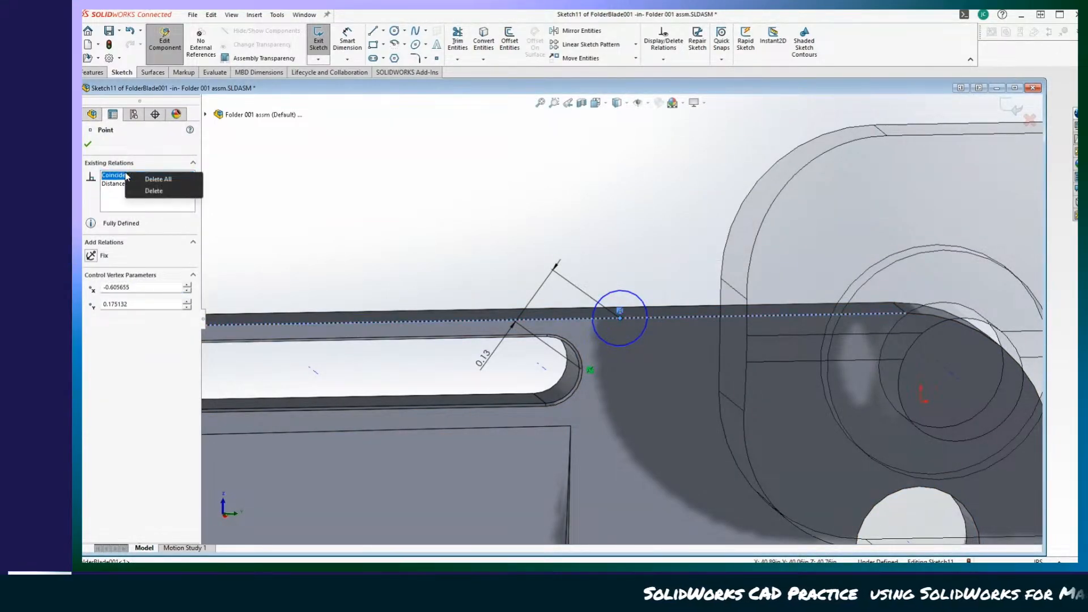
left_click(153, 191)
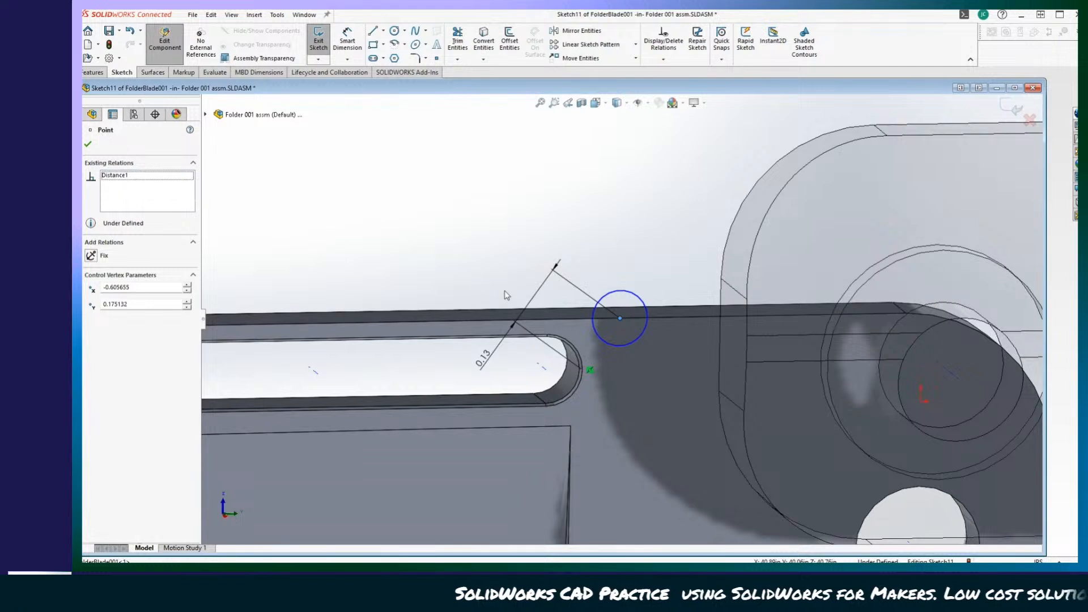
left_click_drag(622, 322, 645, 364)
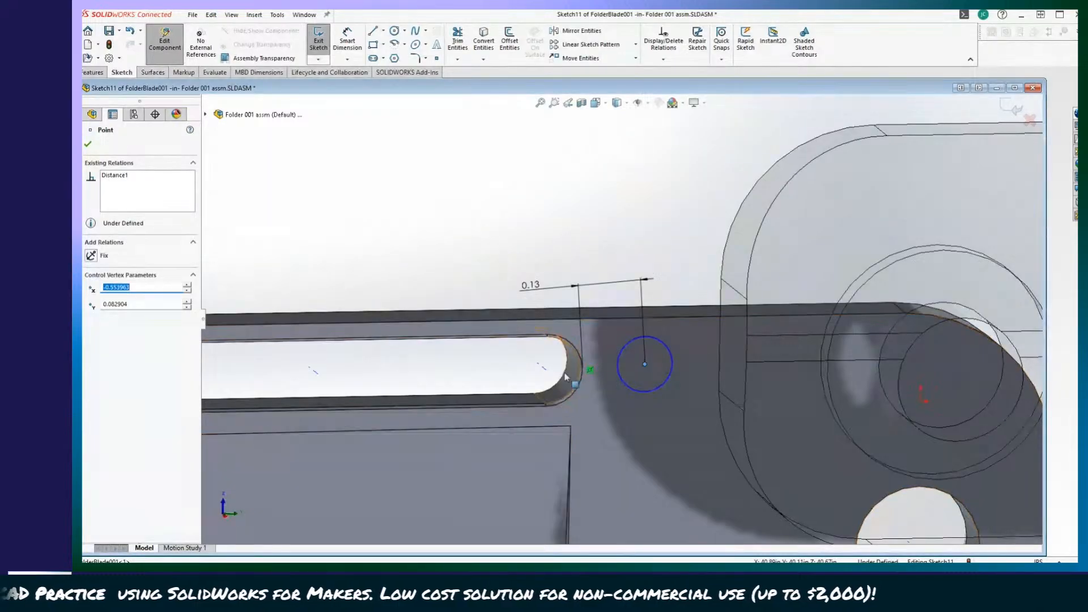
Add a horizontal relation between the axis of the slot's pivot-side end and the boss circle's centre.
left_click(547, 370)
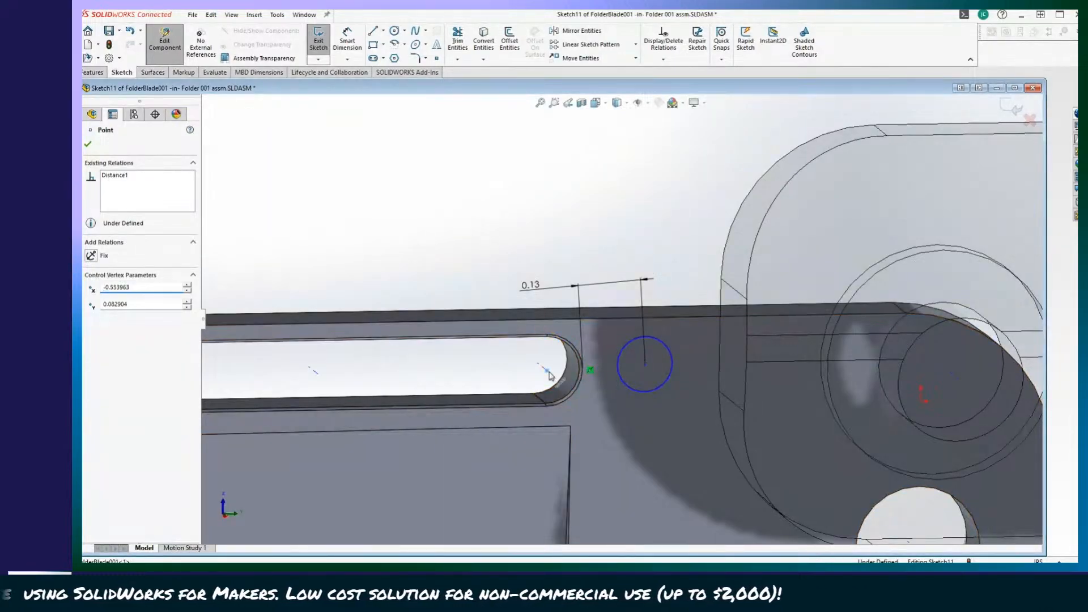
left_click(645, 364, "ctrl")
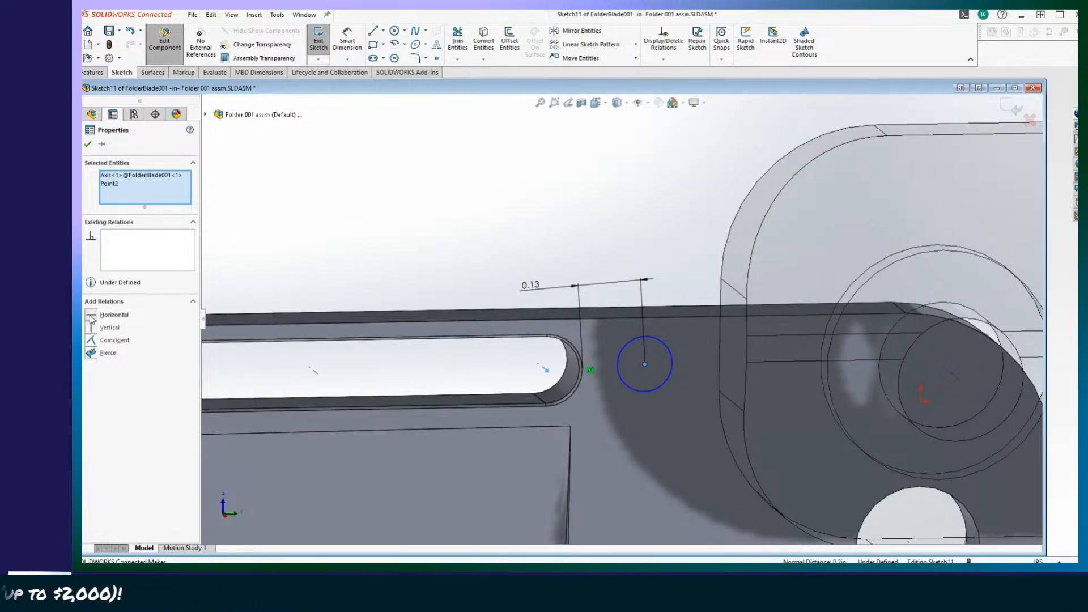
left_click(89, 144)
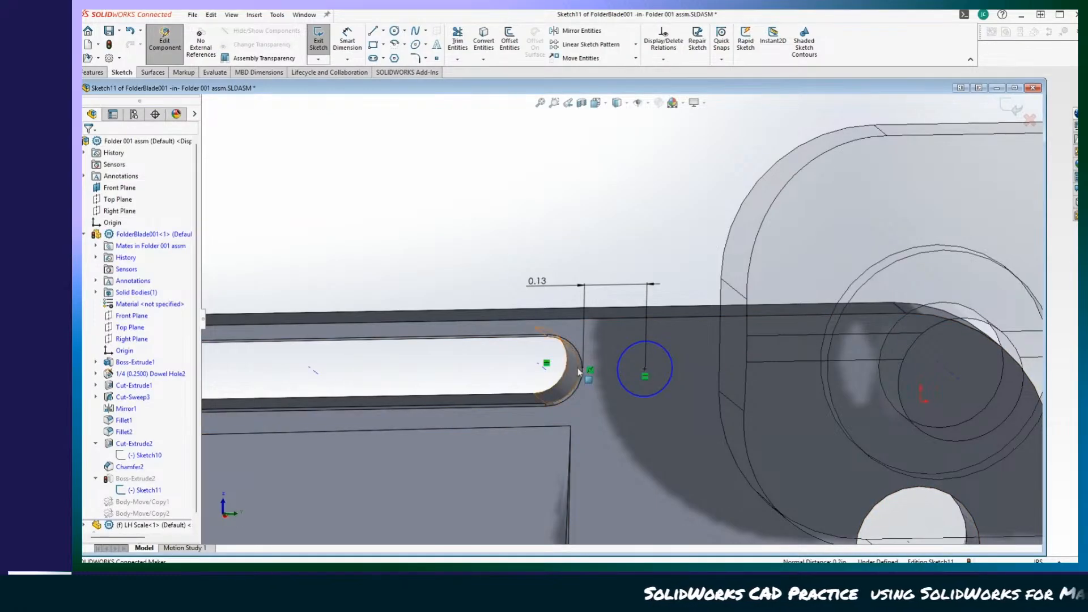
left_click(647, 396)
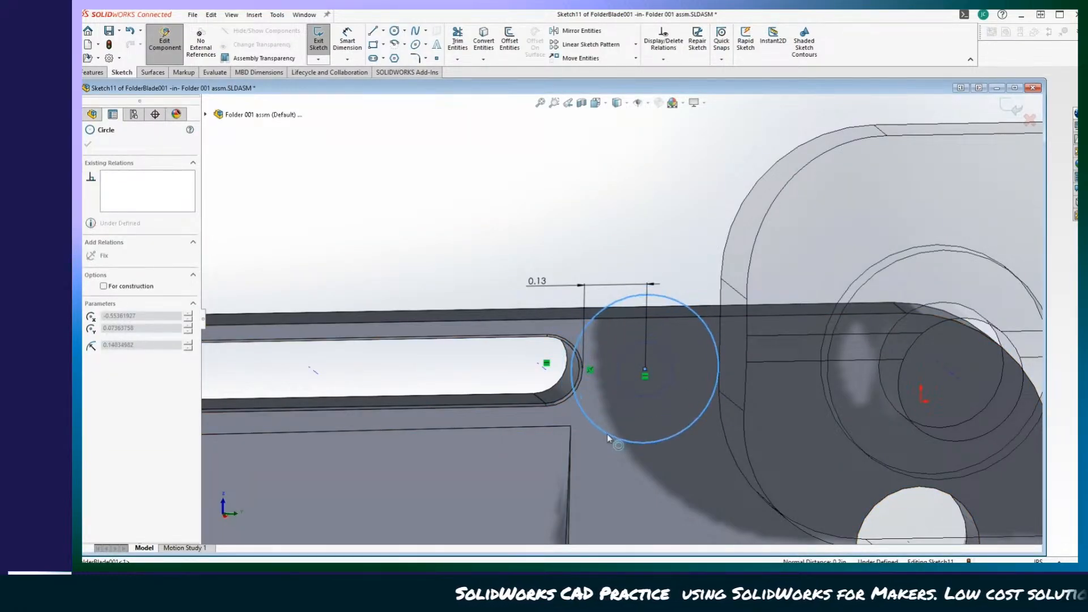
left_click_drag(607, 435, 629, 398)
key("ctrl+z")
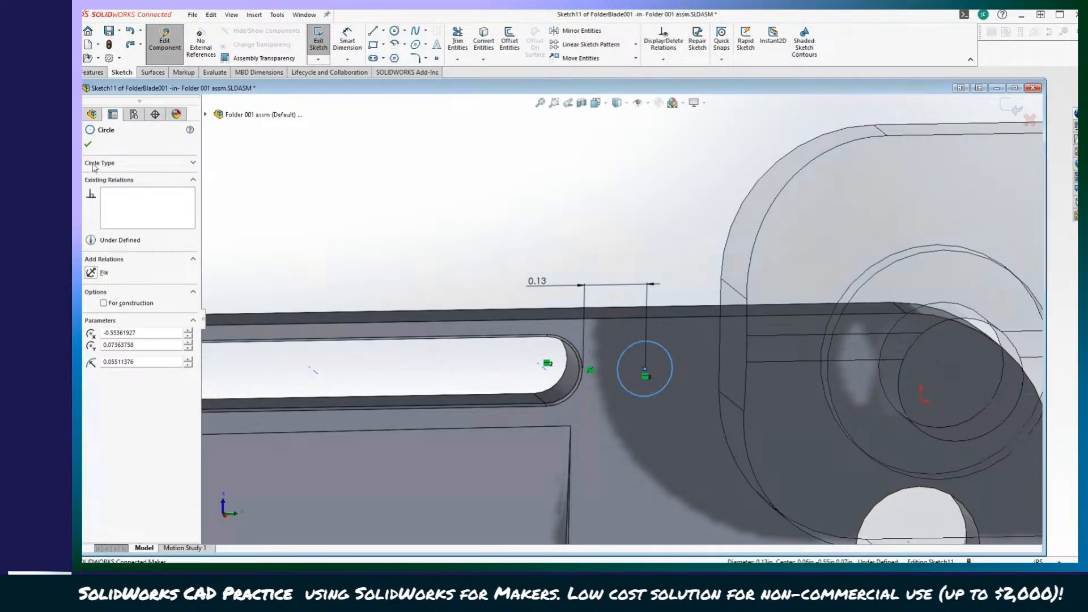
Finish the boss's sketch edit and leave the blade's component editing to return to the assembly.
left_click(89, 144)
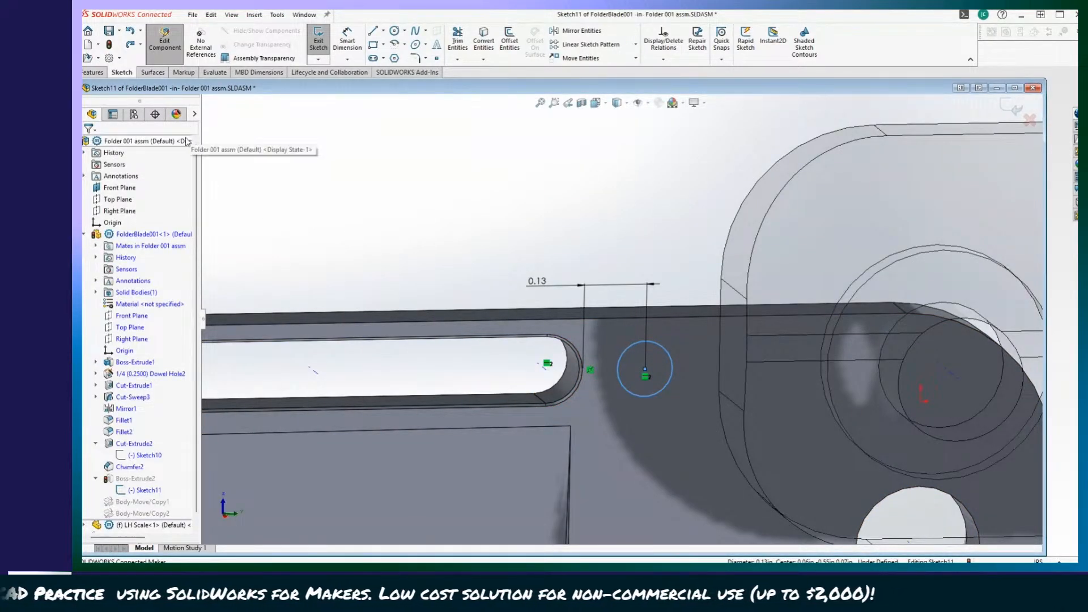
left_click(319, 40)
left_click(165, 44)
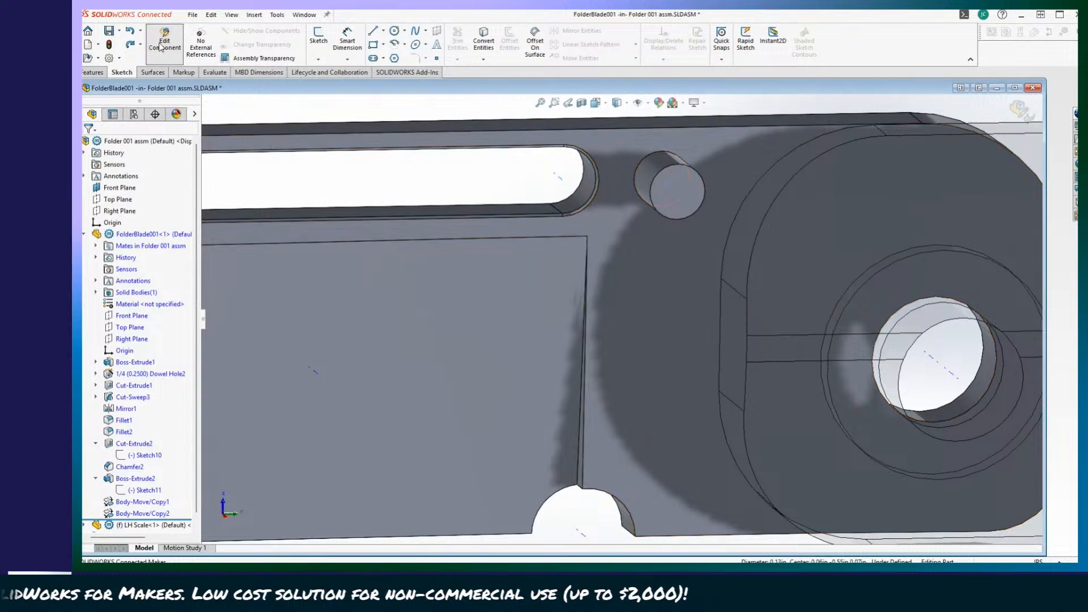
Swing the blade about its pivot into the folded position inside the handle and inspect the boss from an angle.
scroll(391, 249, "up", 6)
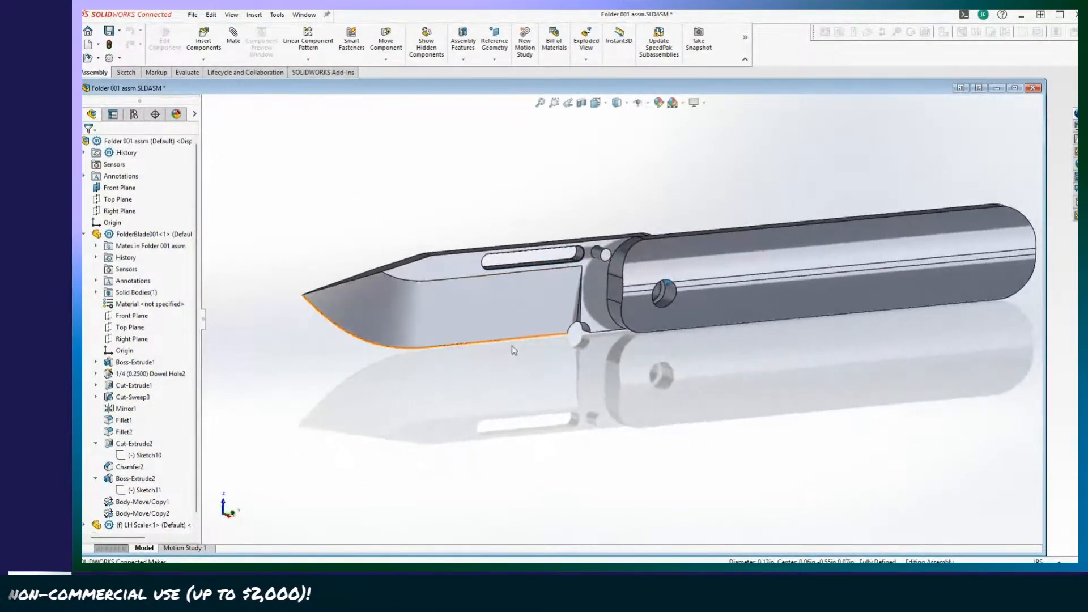
left_click_drag(436, 294, 765, 351)
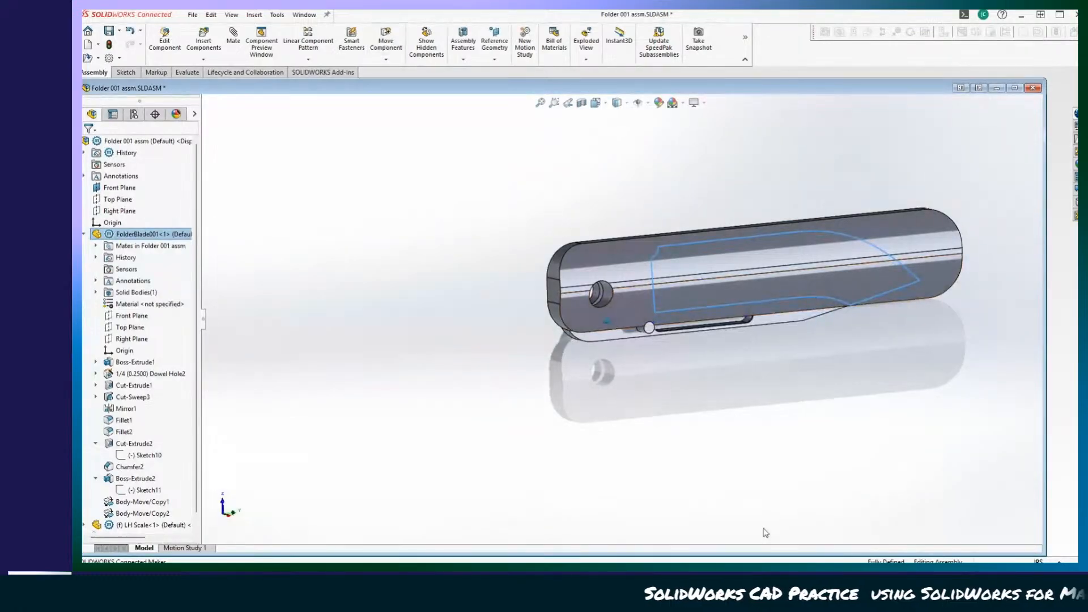
middle_click_drag(766, 533, 1043, 527)
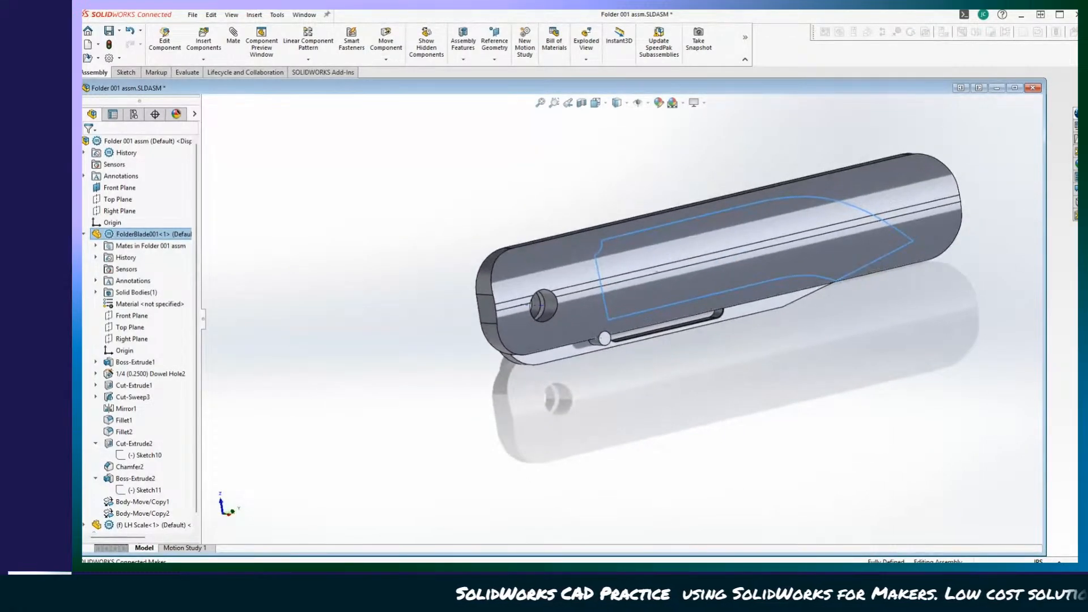
mouse_move(881, 434)
middle_mouse_down()
mouse_move(868, 473)
mouse_move(872, 442)
middle_mouse_up()
left_click(872, 442)
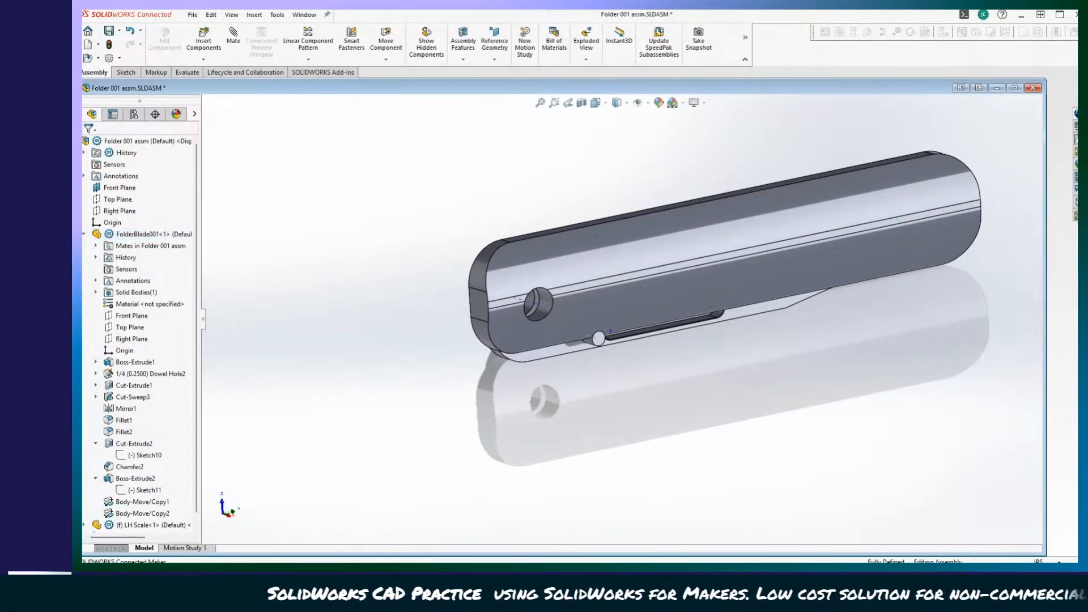
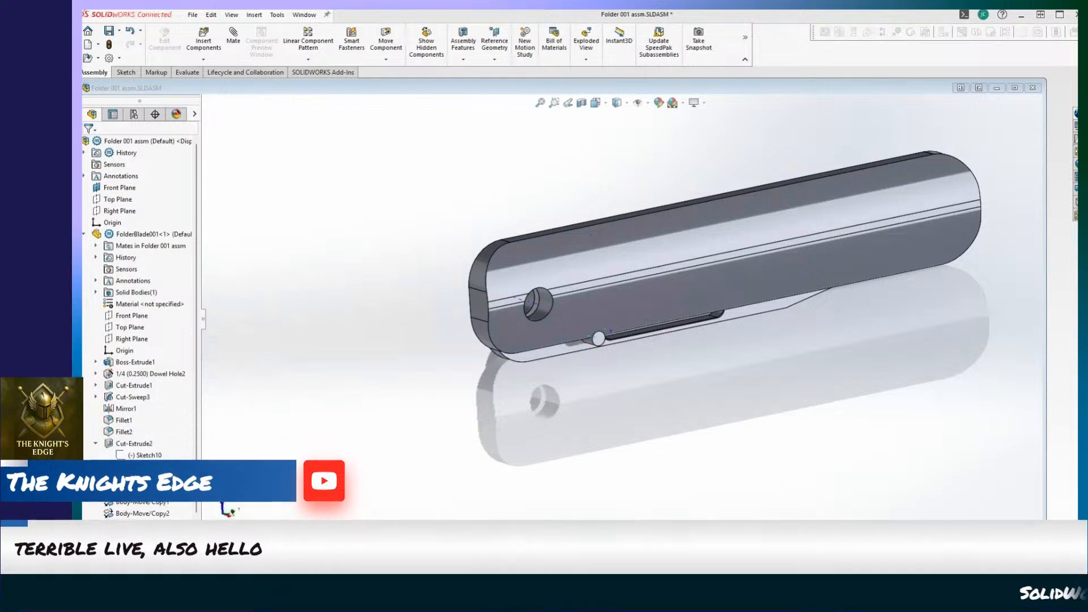
Open the LH Scale component for in-context editing within the assembly.
left_click(641, 436)
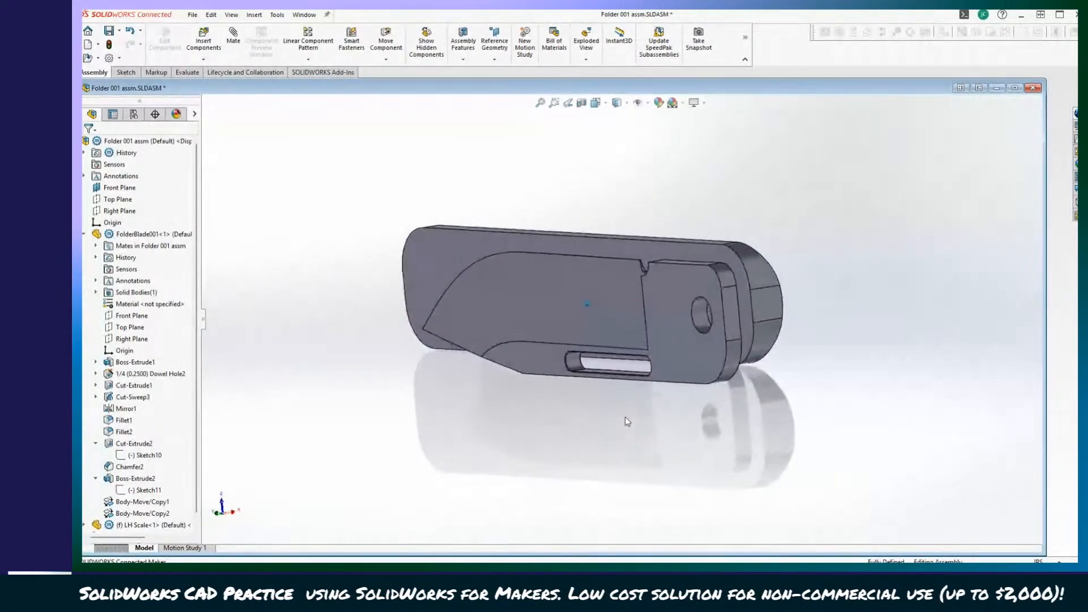
left_click_drag(496, 336, 520, 258)
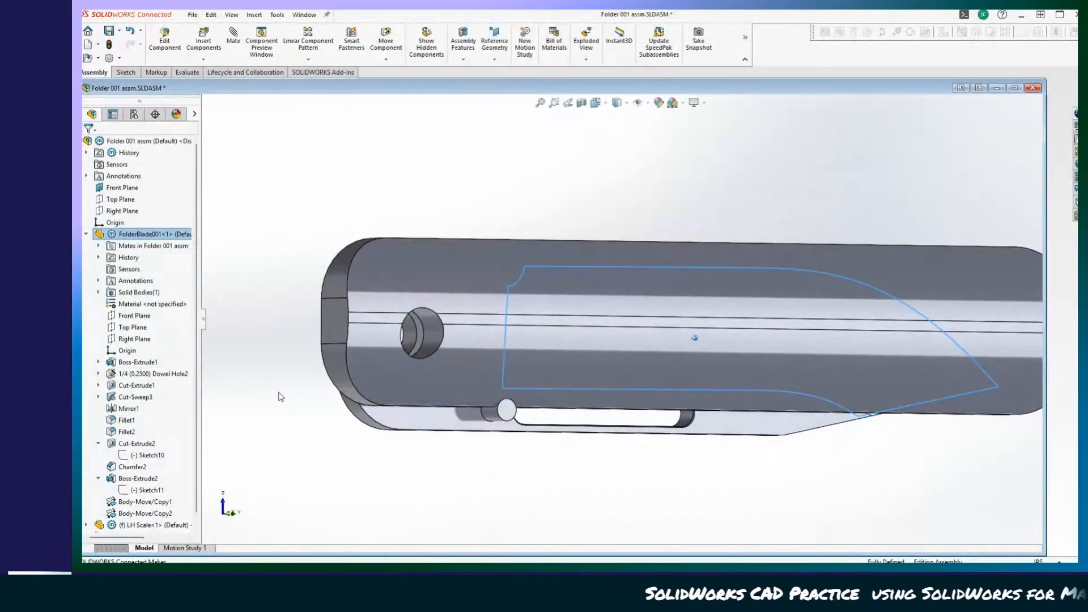
left_click(403, 151)
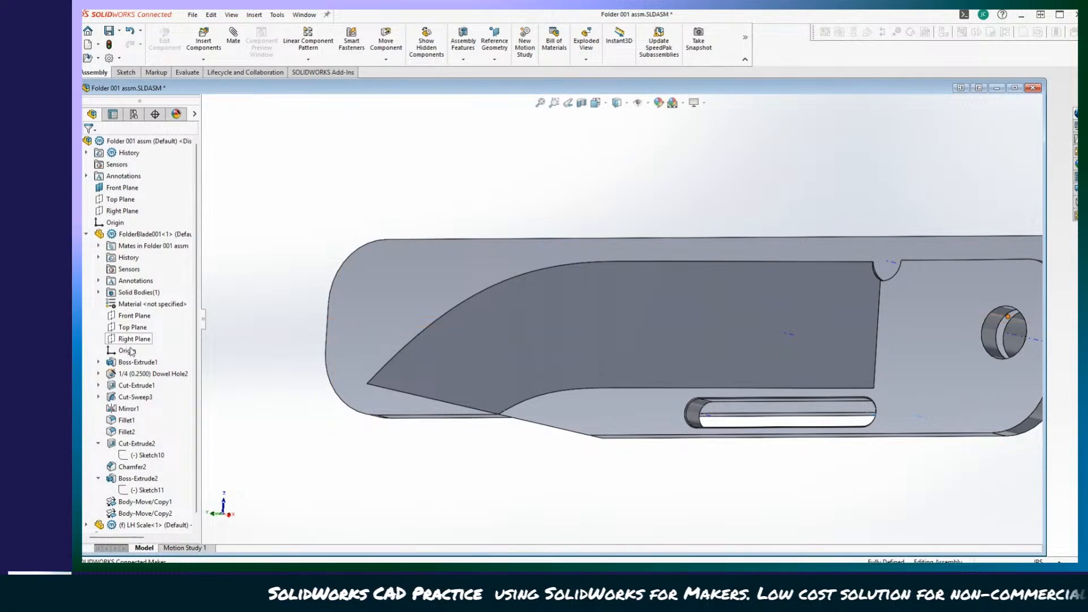
scroll(142, 480, "down", 1)
left_click(144, 513)
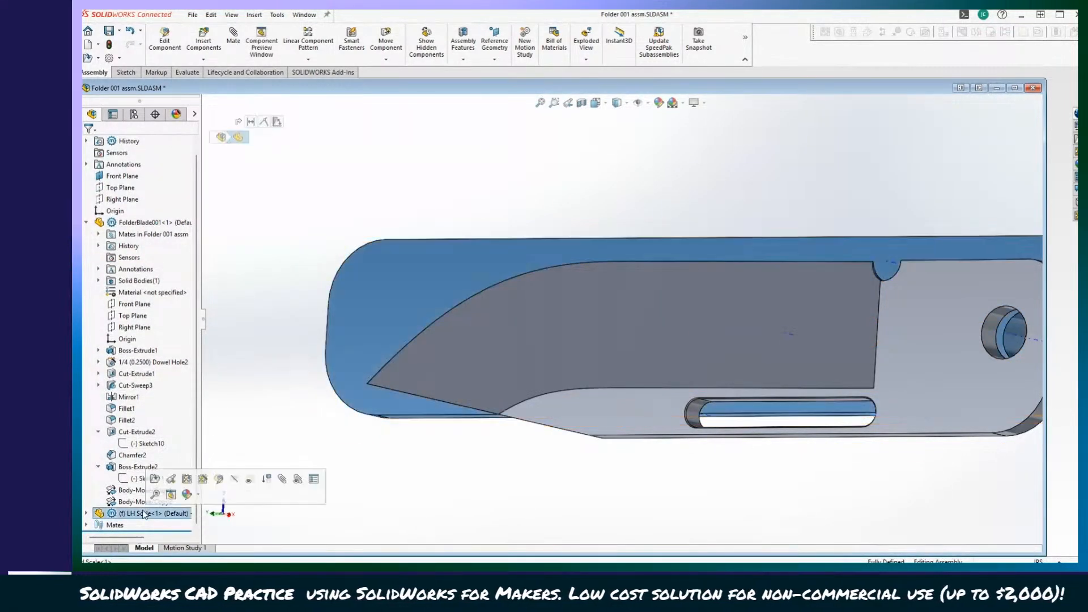
left_click(165, 40)
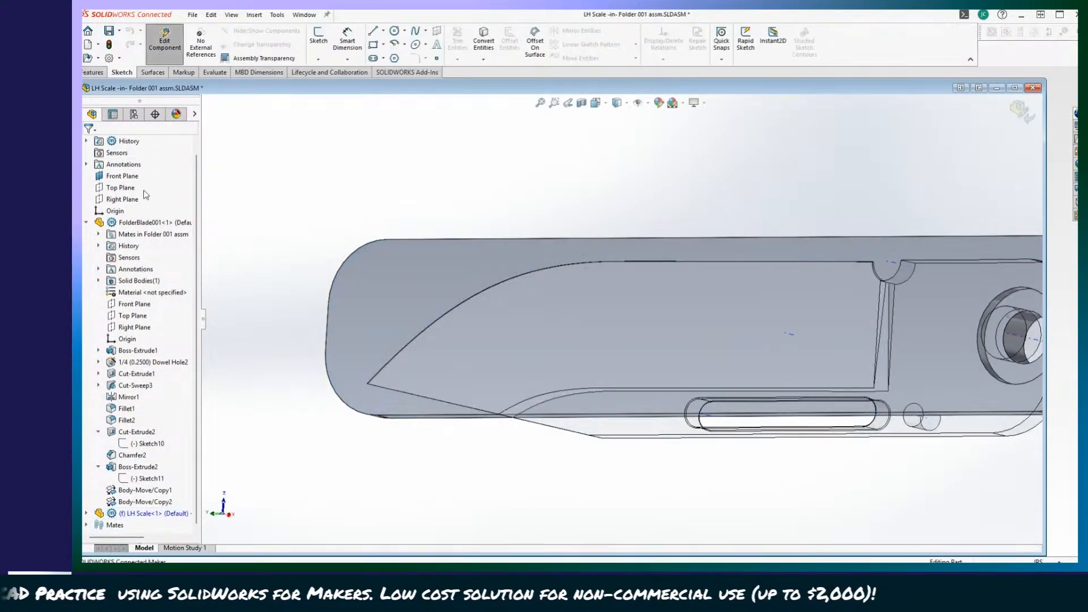
Isolate the LH Scale and start a sketch on its inner face beside the pivot recess.
right_click(142, 514)
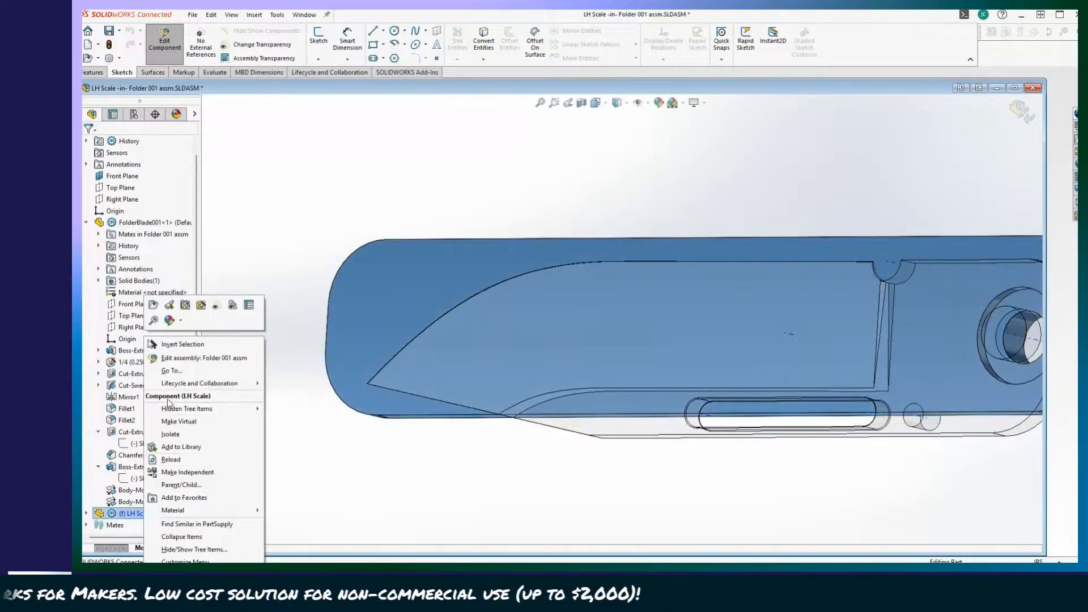
left_click(182, 435)
key("f")
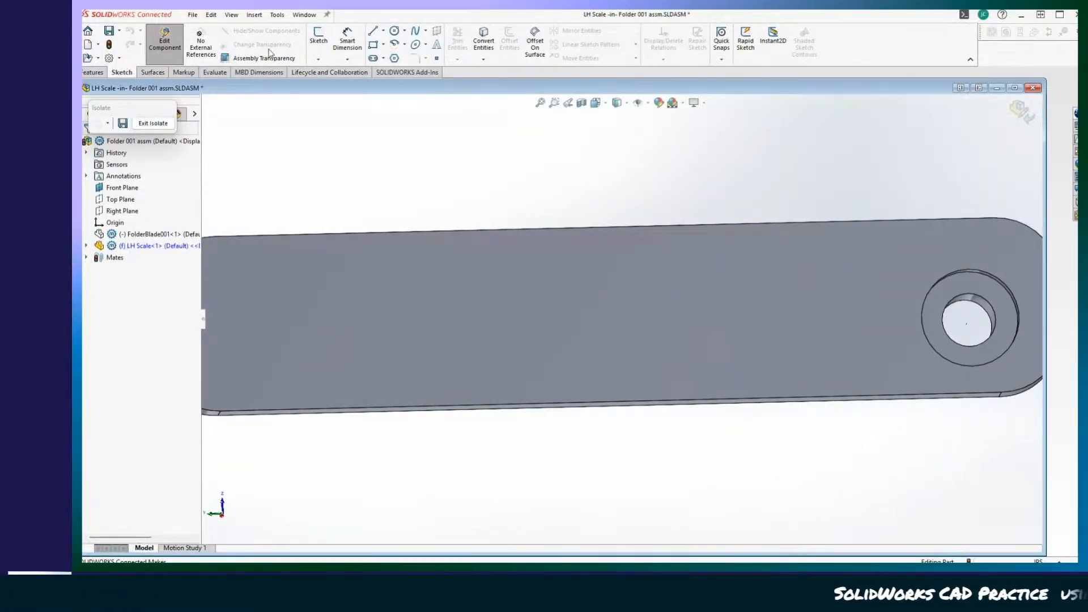
left_click(319, 35)
left_click(782, 376)
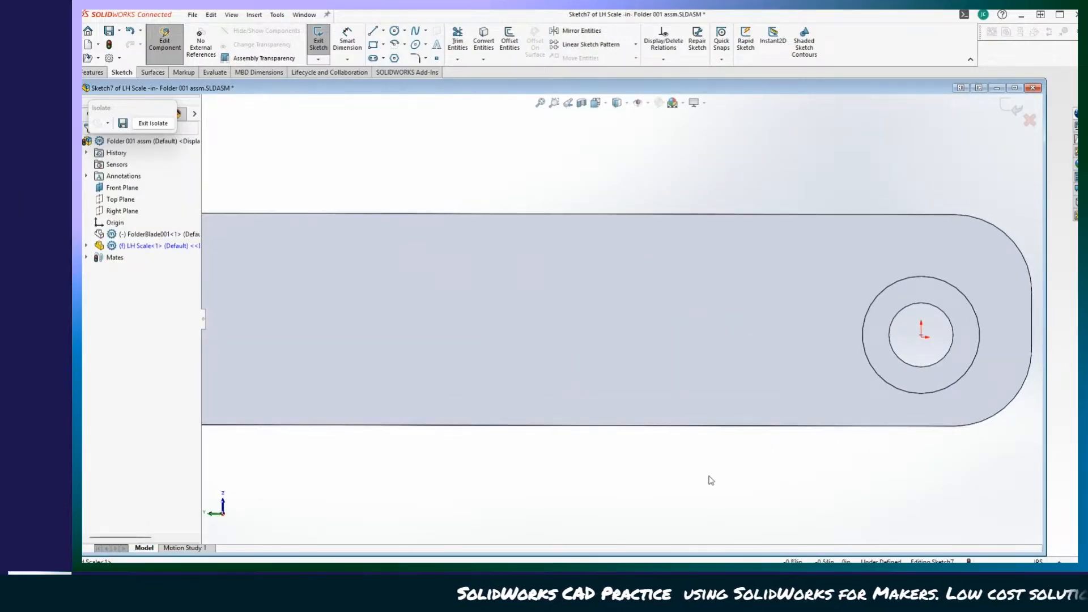
Try centre-point arcs on the scale's lower edge, starting with a 90° arc of about 0.13 in radius, and undo them.
left_click(395, 45)
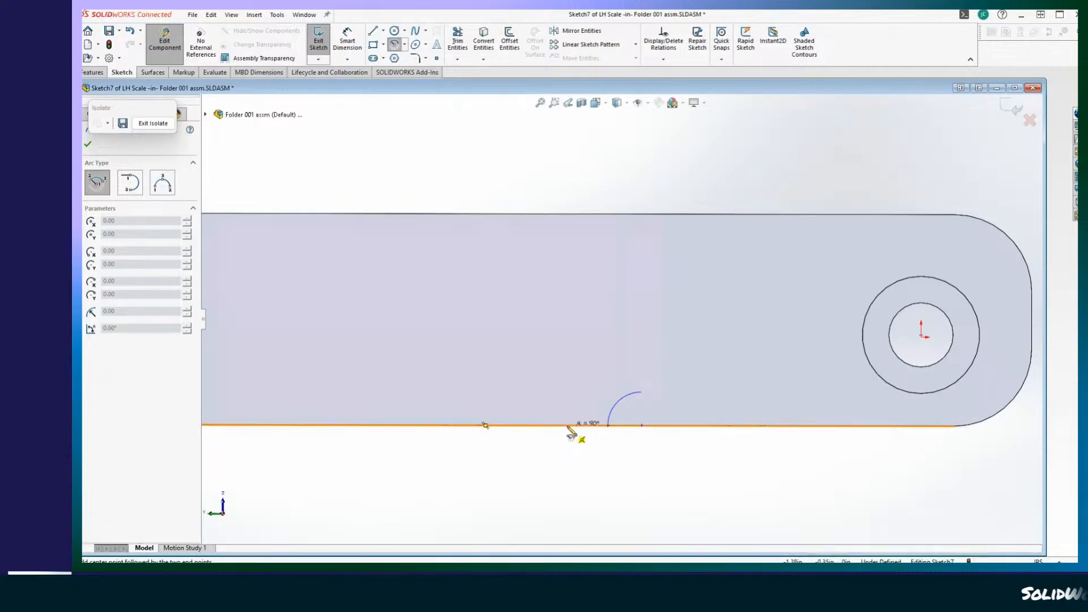
left_click(607, 427)
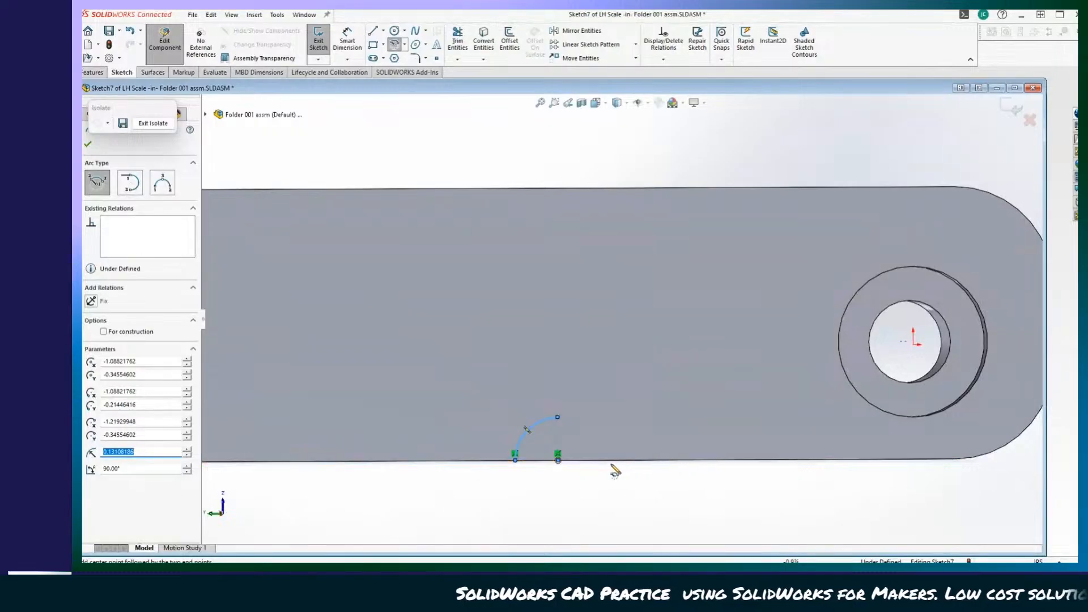
left_click(557, 459)
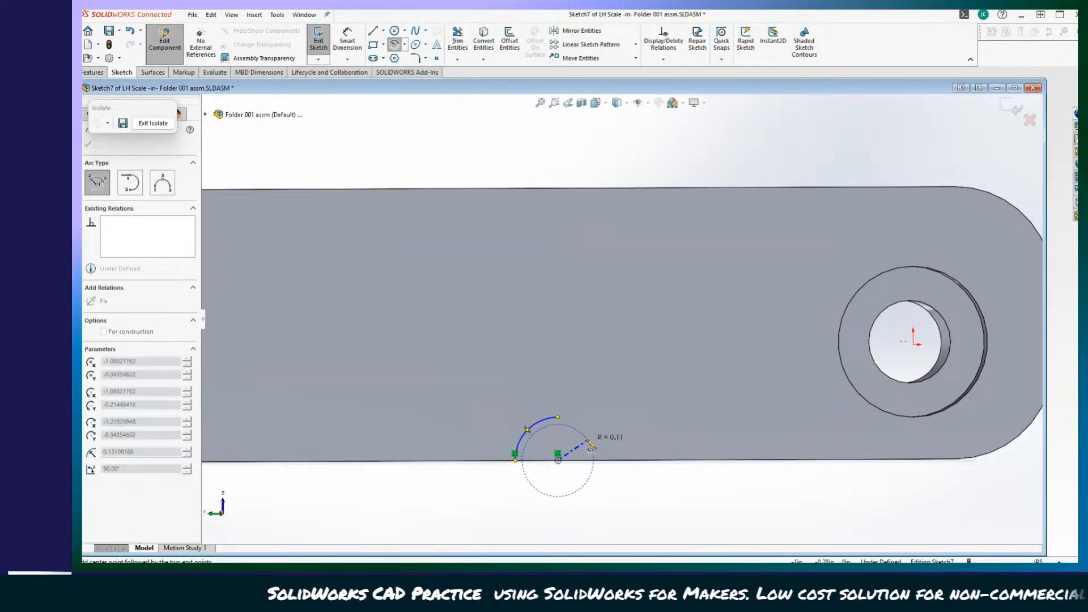
left_click(558, 418)
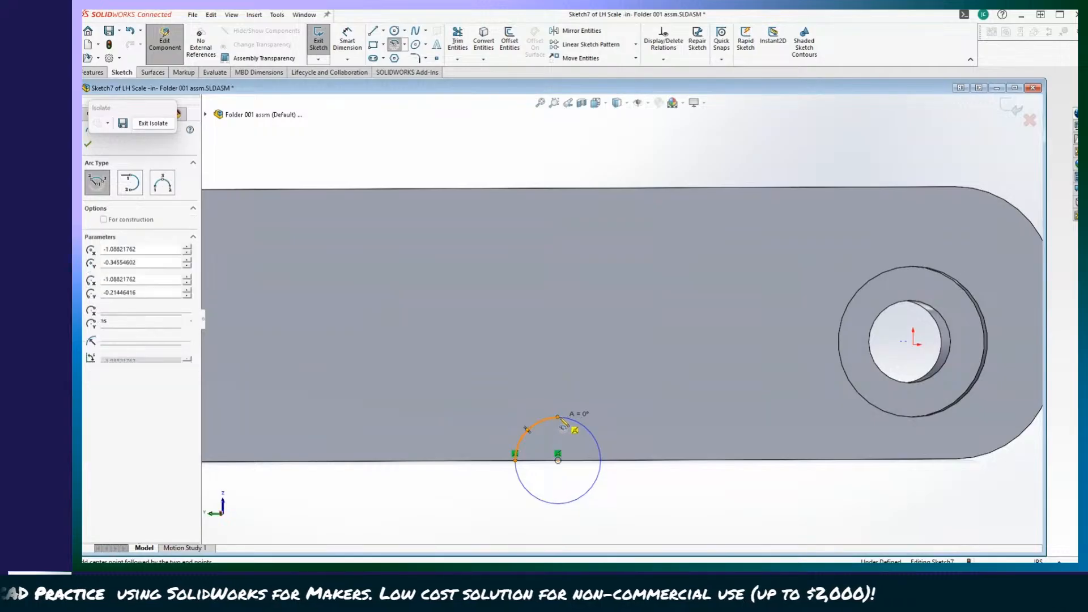
left_click(515, 460)
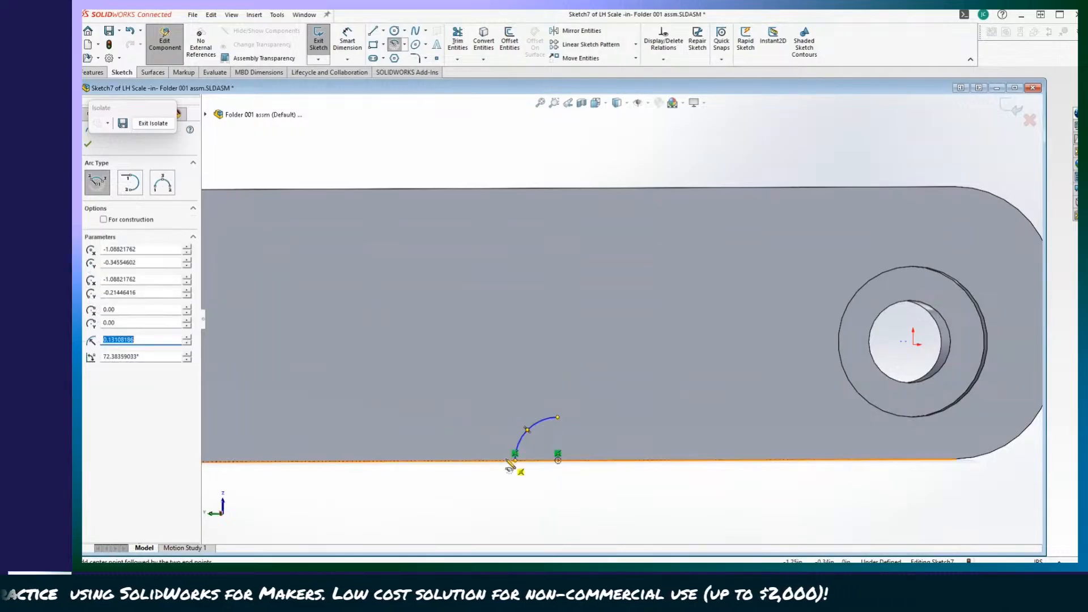
left_click(558, 418)
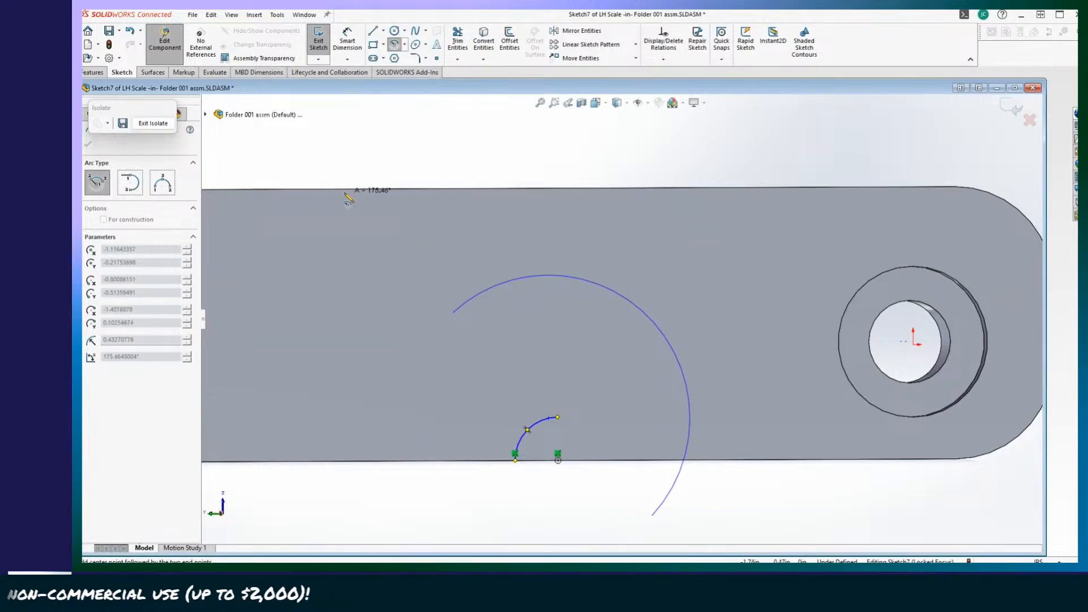
key("ctrl+z")
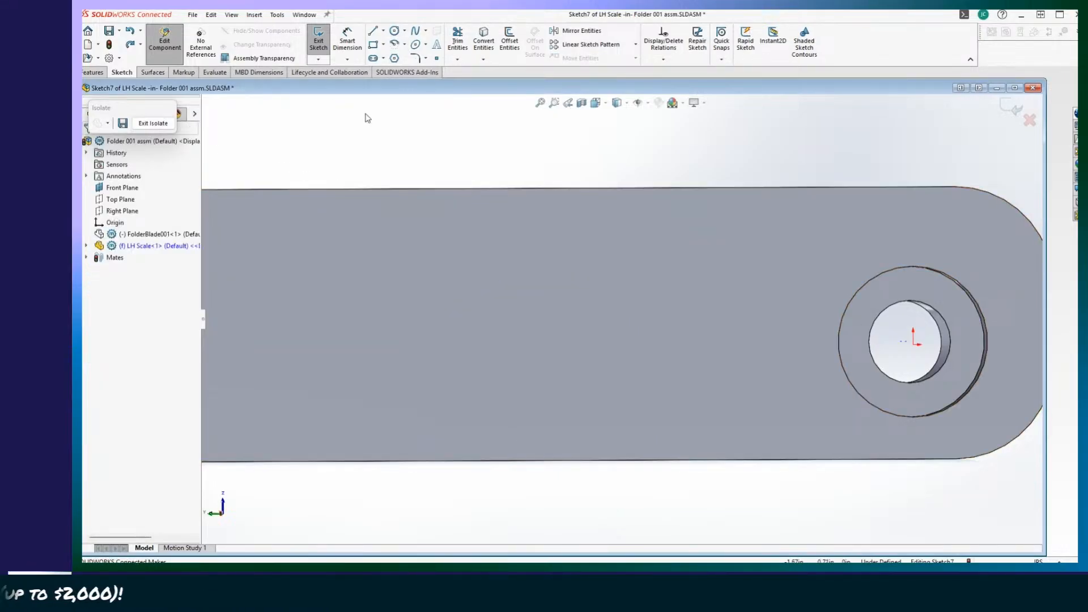
Sketch a straight slot centred on the scale's lower edge near the pivot, about 0.81 in between centres and 0.25 in wide.
left_click(373, 57)
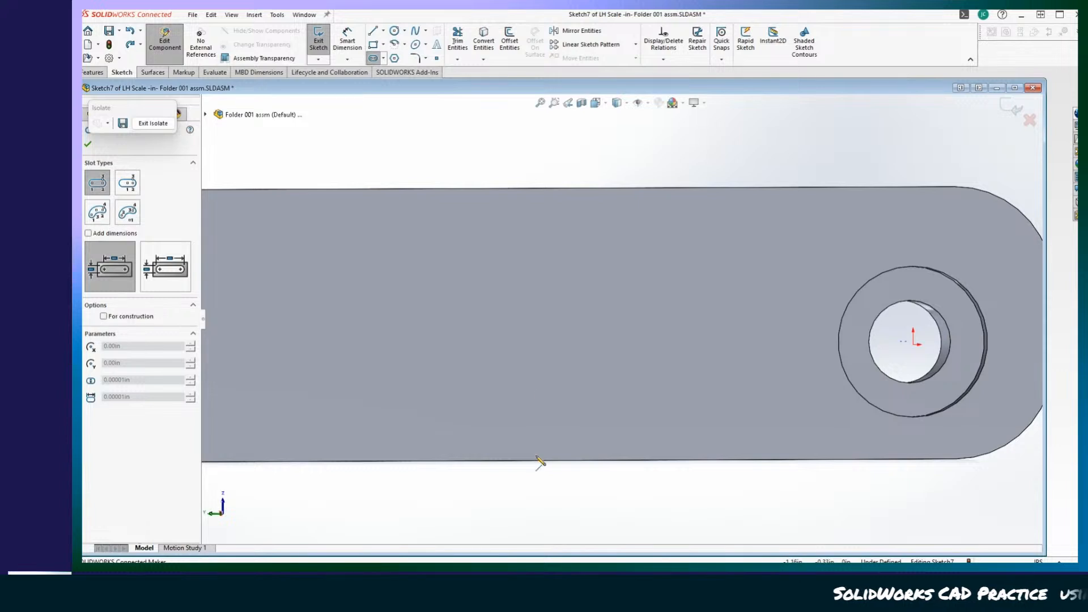
middle_click_drag(541, 463, 591, 450)
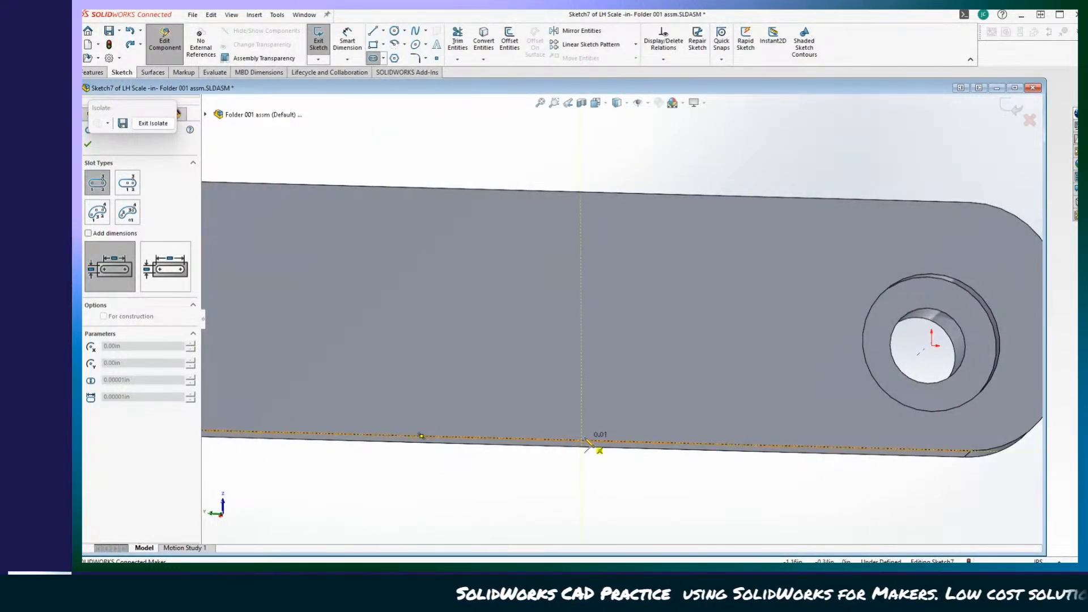
left_click(825, 448)
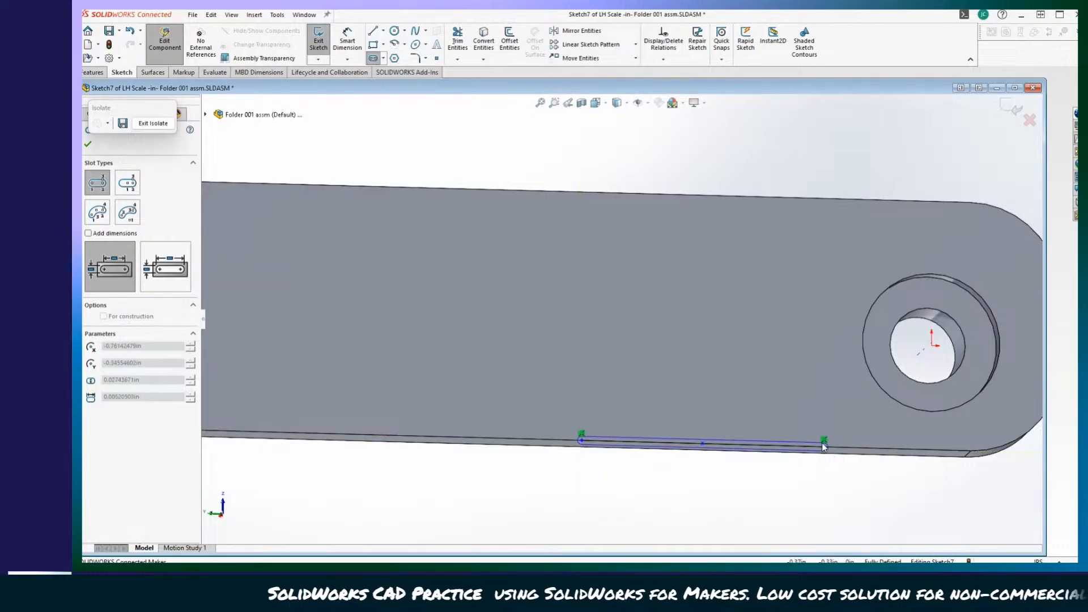
left_click(768, 416)
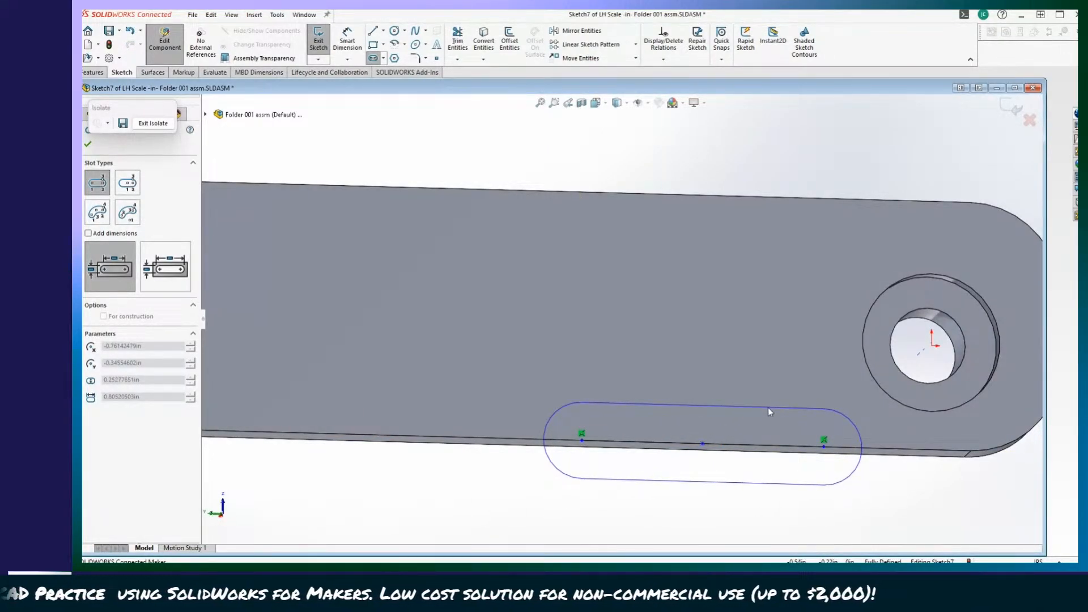
left_click(767, 407)
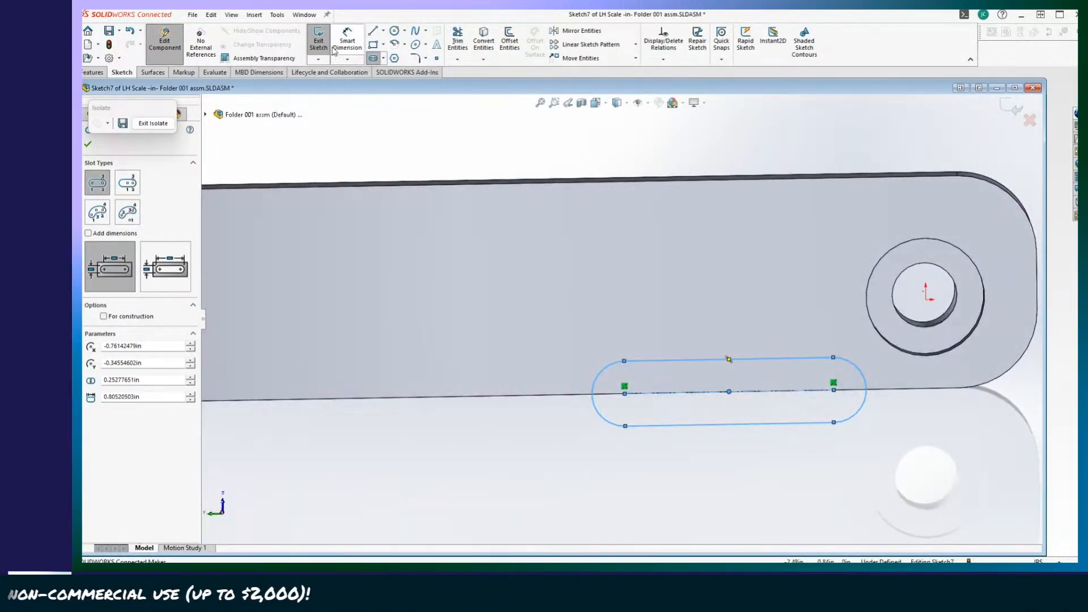
Draw a line along the scale's lower edge joining the outermost points of the slot's two rounded ends.
left_click(389, 44)
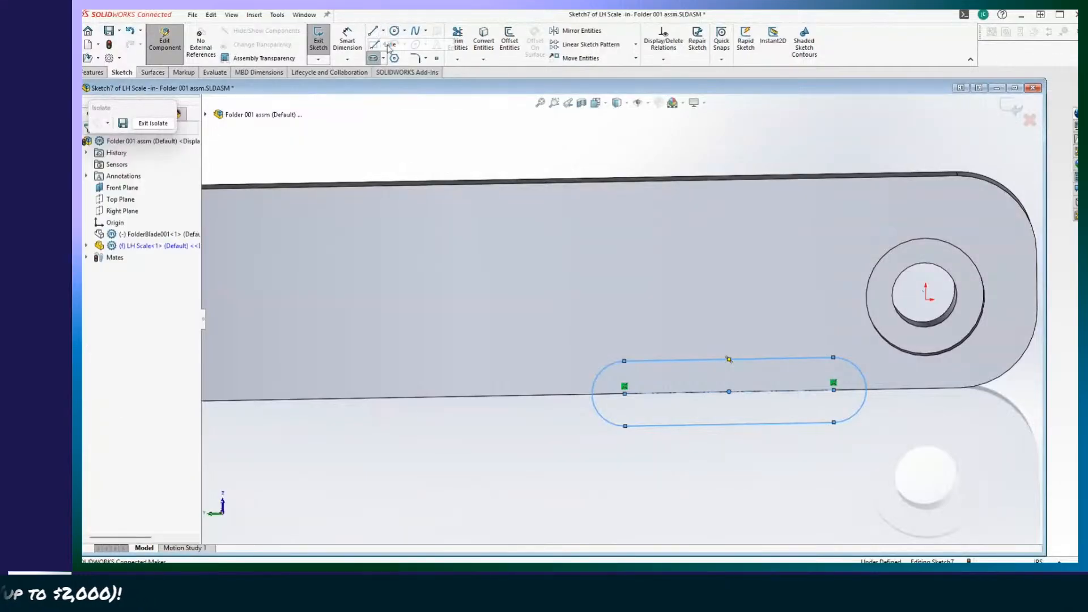
left_click(592, 395)
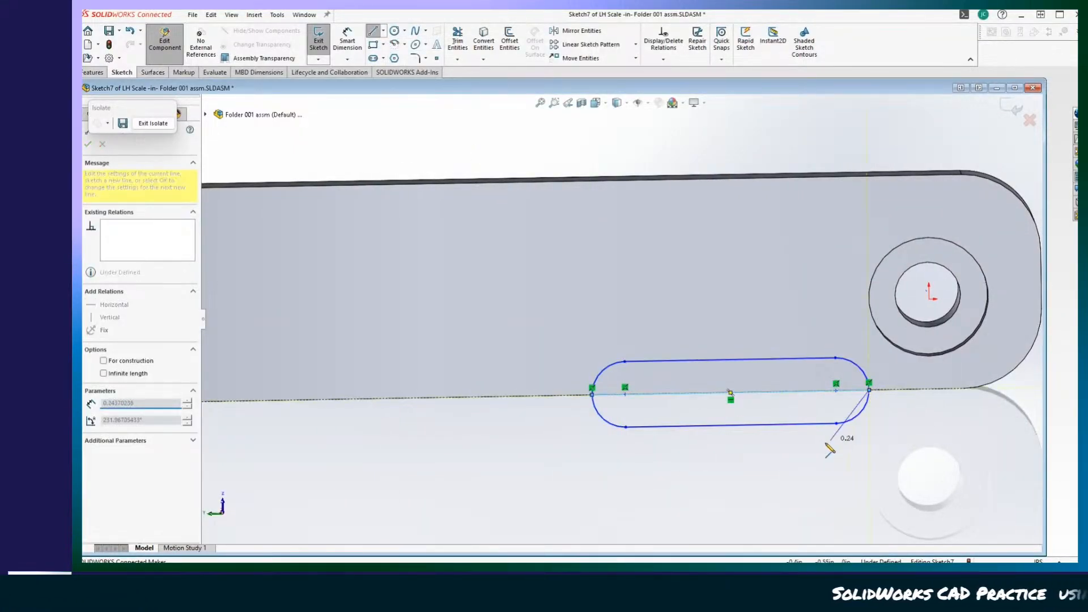
double_click(869, 390)
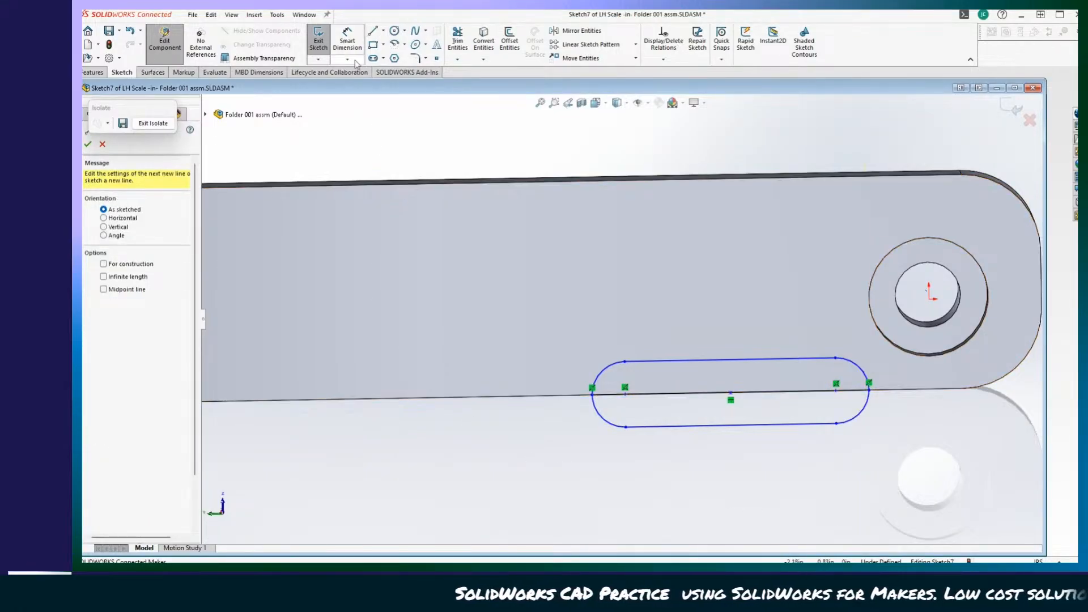
Trim away the portions of both slot end arcs below the scale's edge using Trim to closest, accepting loss of the slot relations.
left_click(453, 44)
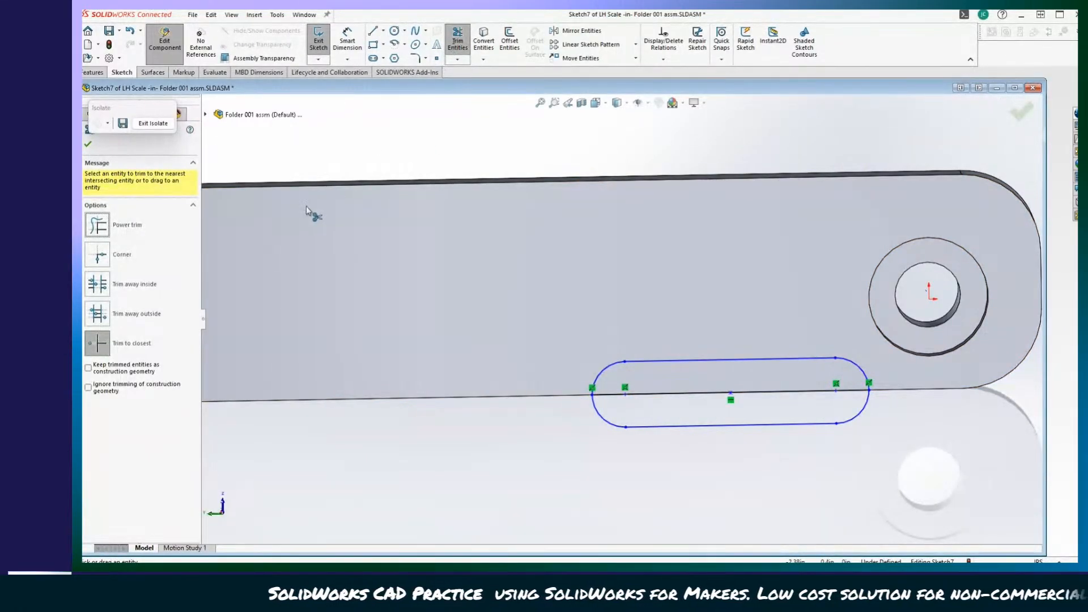
left_click(618, 427)
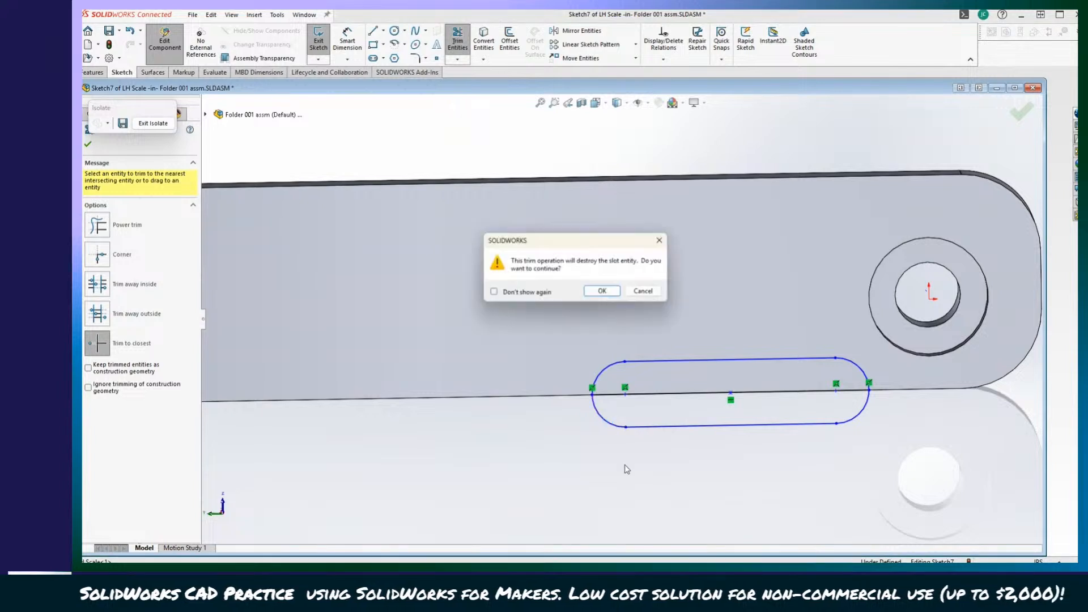
key("Return")
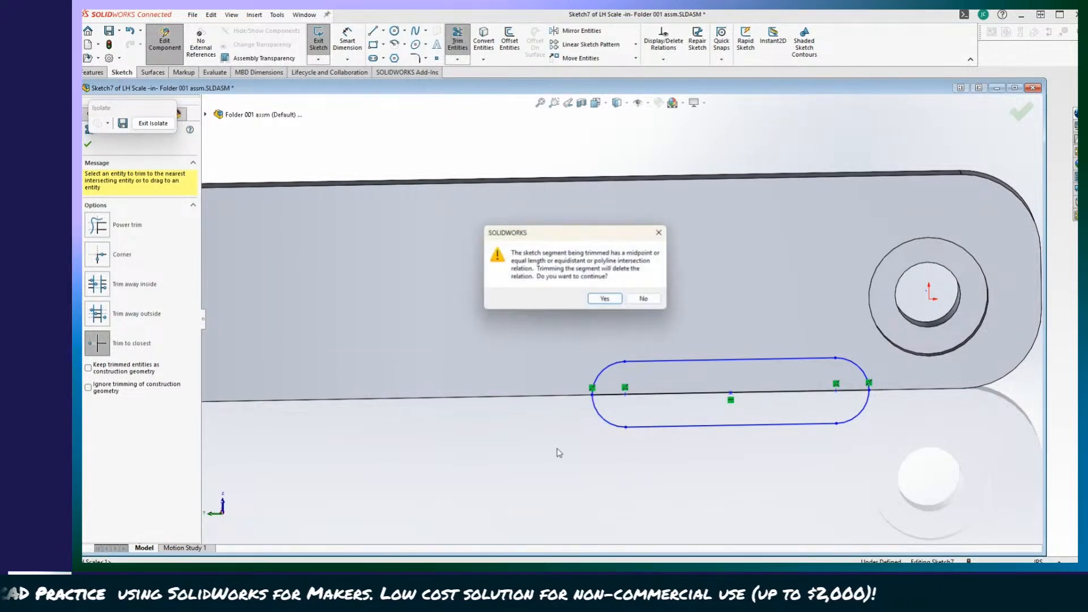
left_click(605, 299)
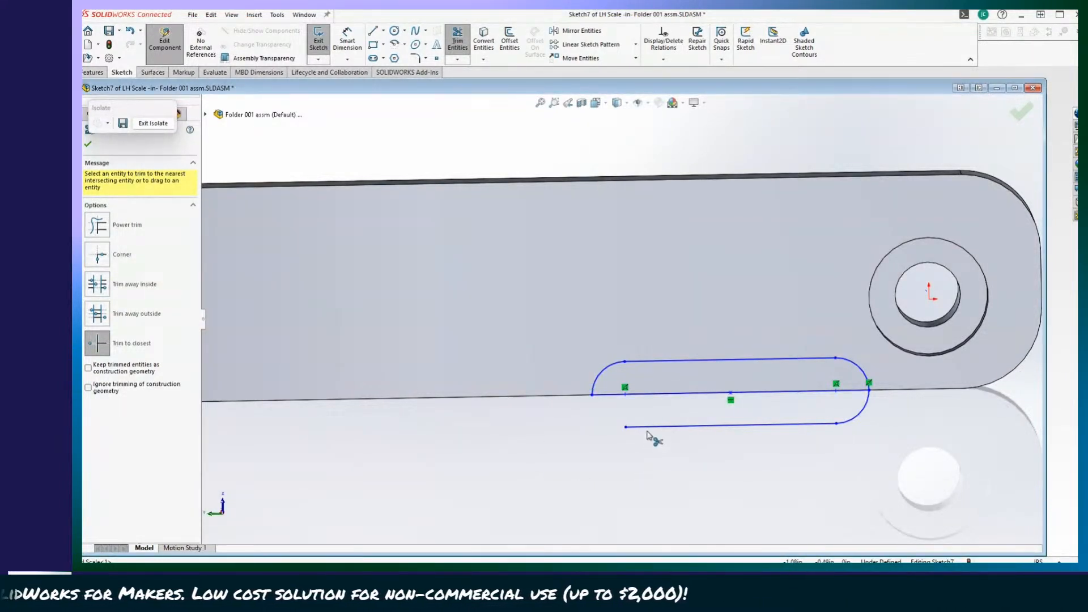
left_click(865, 408)
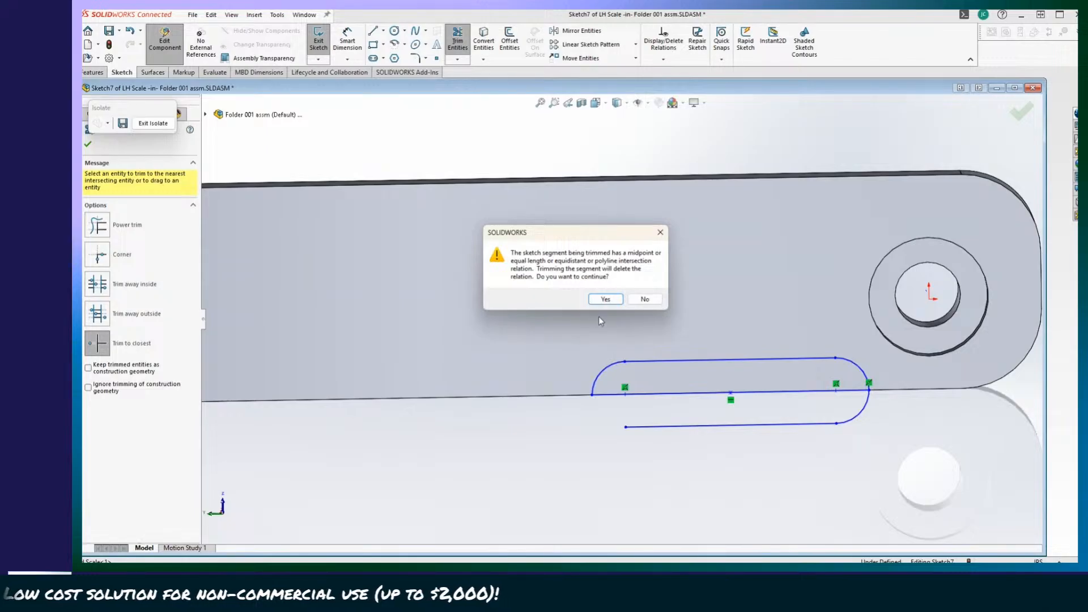
left_click(606, 299)
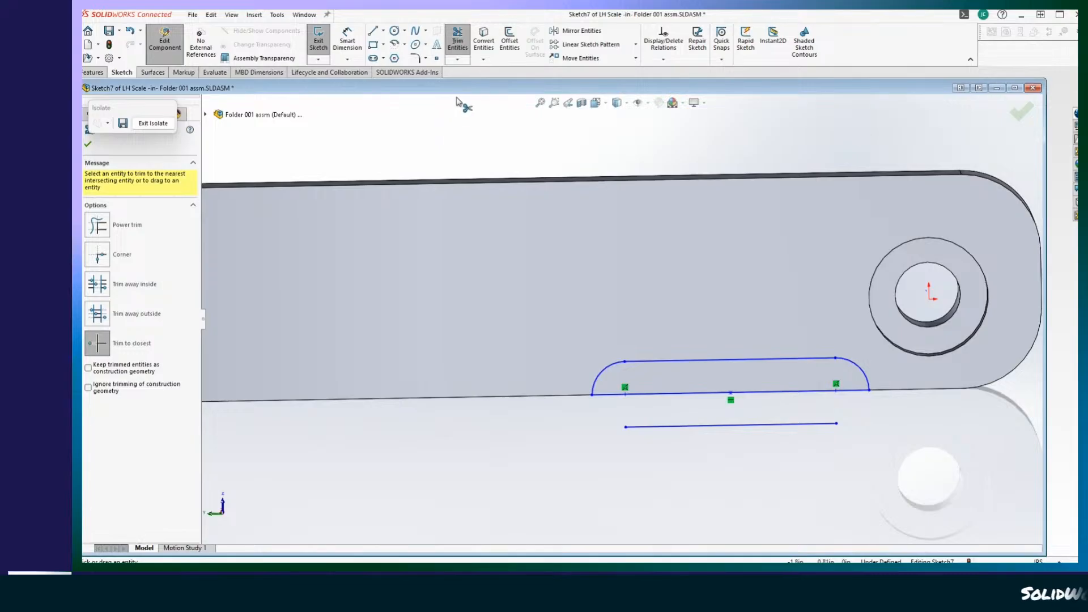
Delete the leftover slot line below the scale's edge, and undo the deletion and trimming back to the full slot.
left_click(458, 41)
left_click(667, 433)
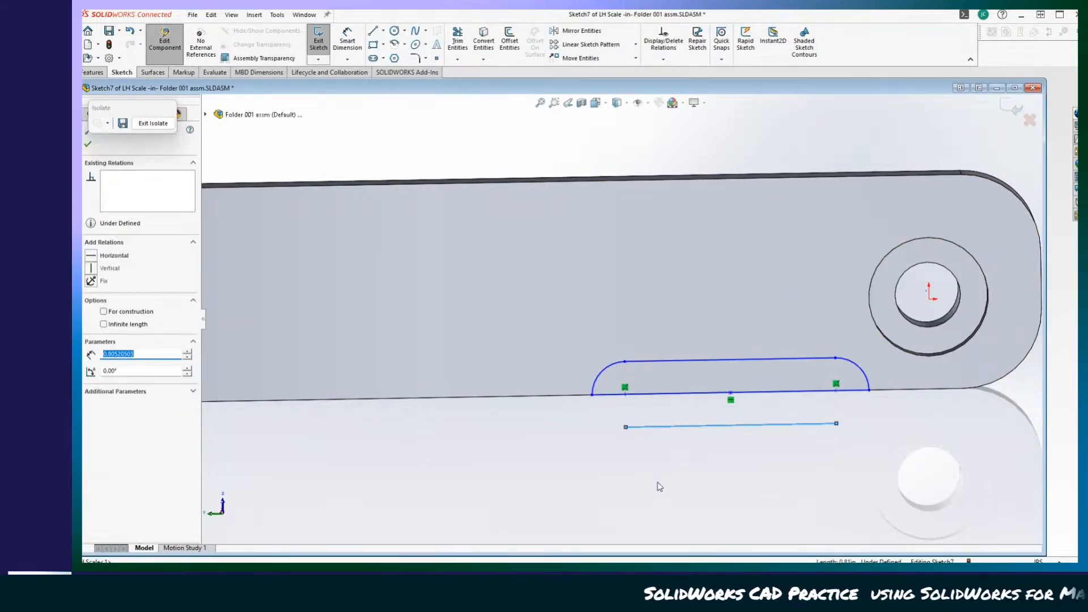
key("Delete")
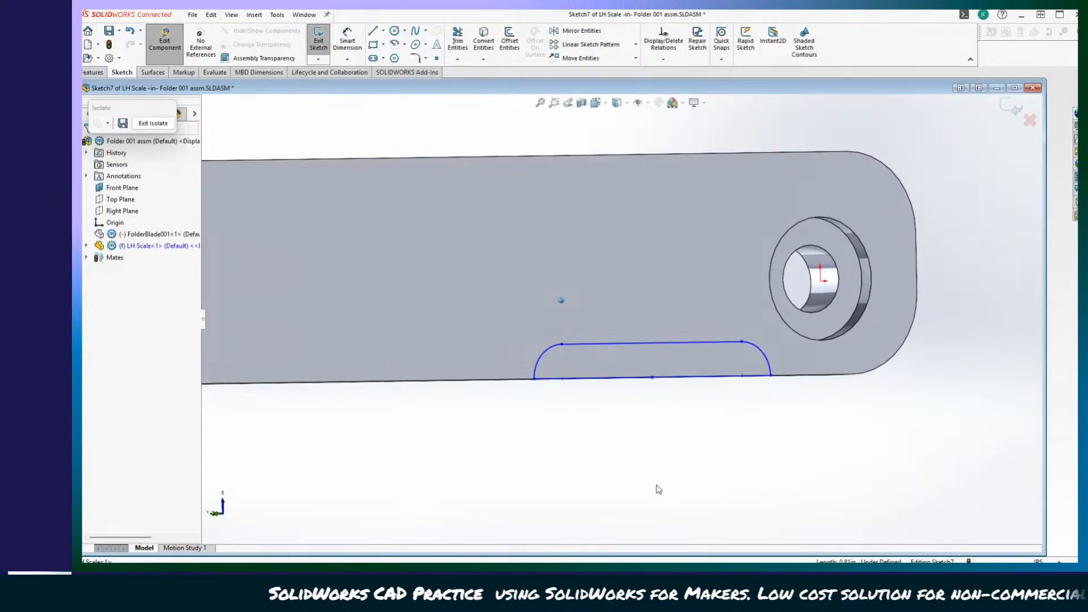
key("ctrl+z")
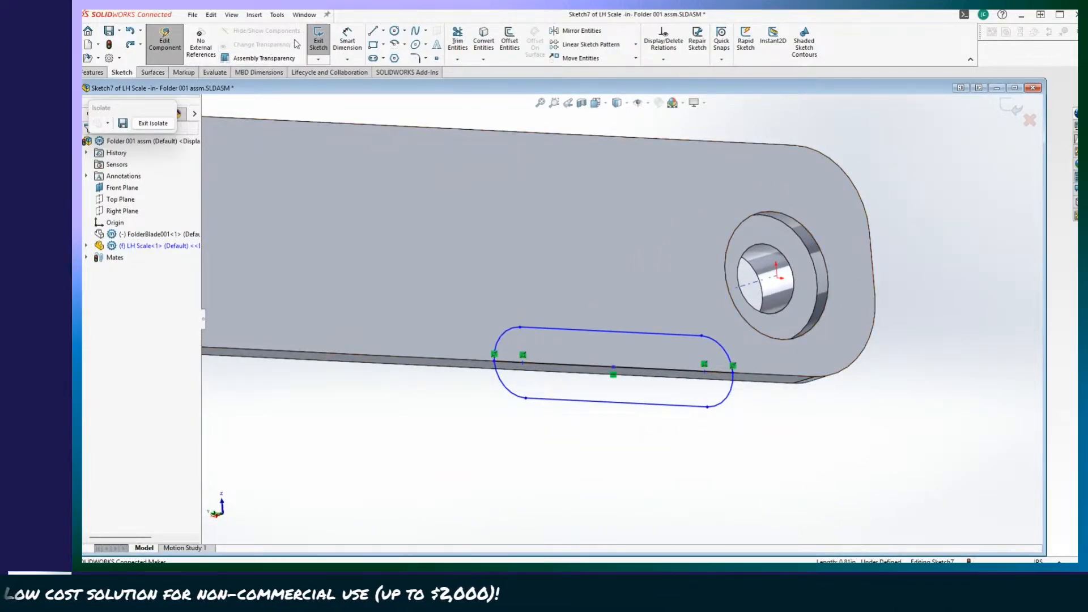
Exit the scale's slot sketch with the full outline kept and clear the selection.
left_click(318, 40)
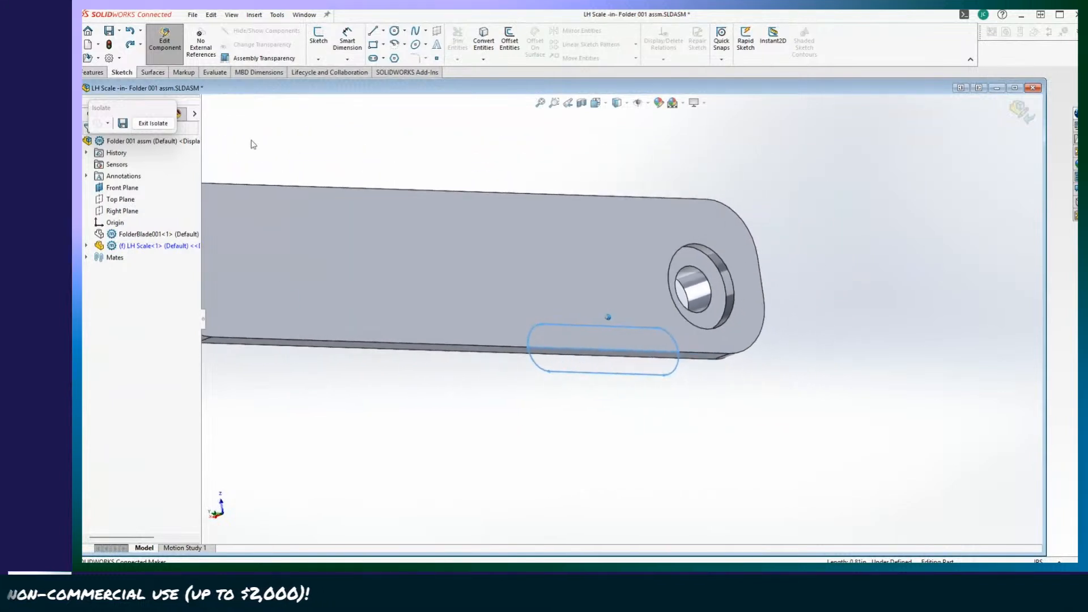
left_click(96, 73)
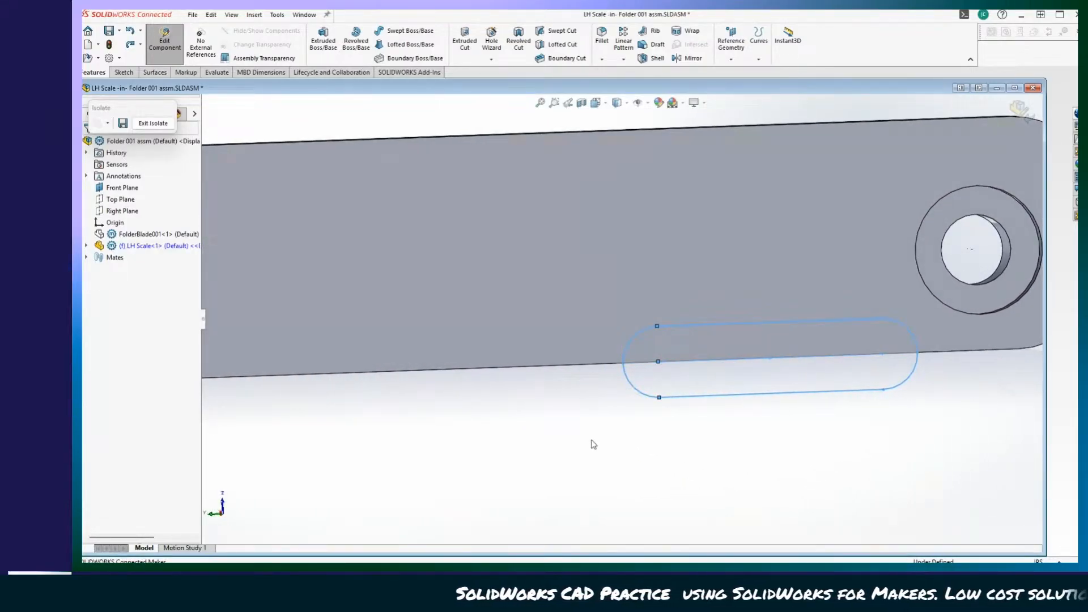
left_click(661, 480)
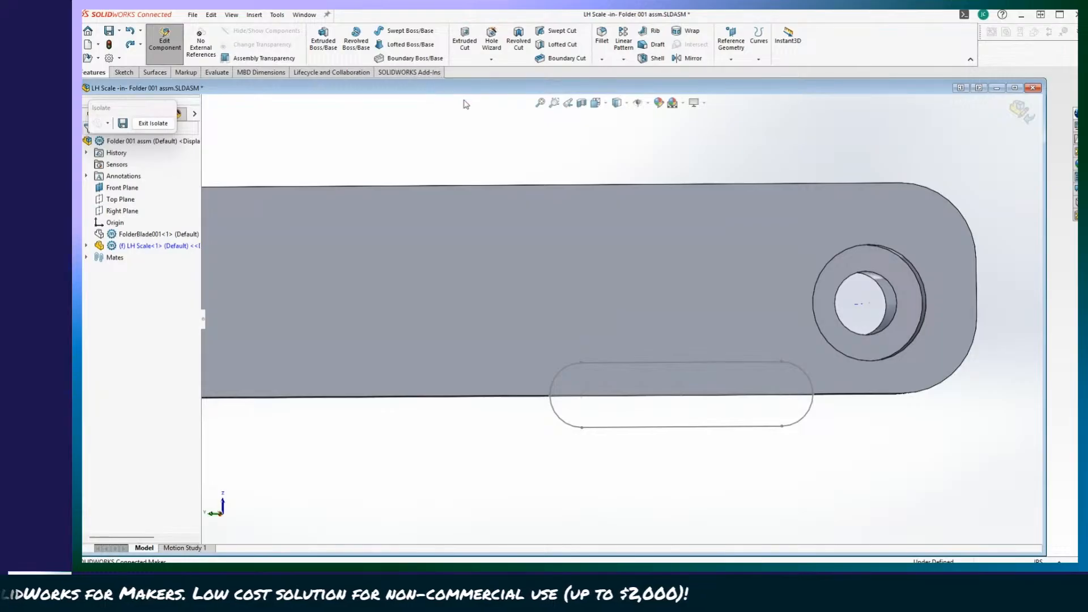
Cut the slot sketch into the LH Scale's lower edge with Extruded Cut, using the Up To Next end condition.
left_click(465, 44)
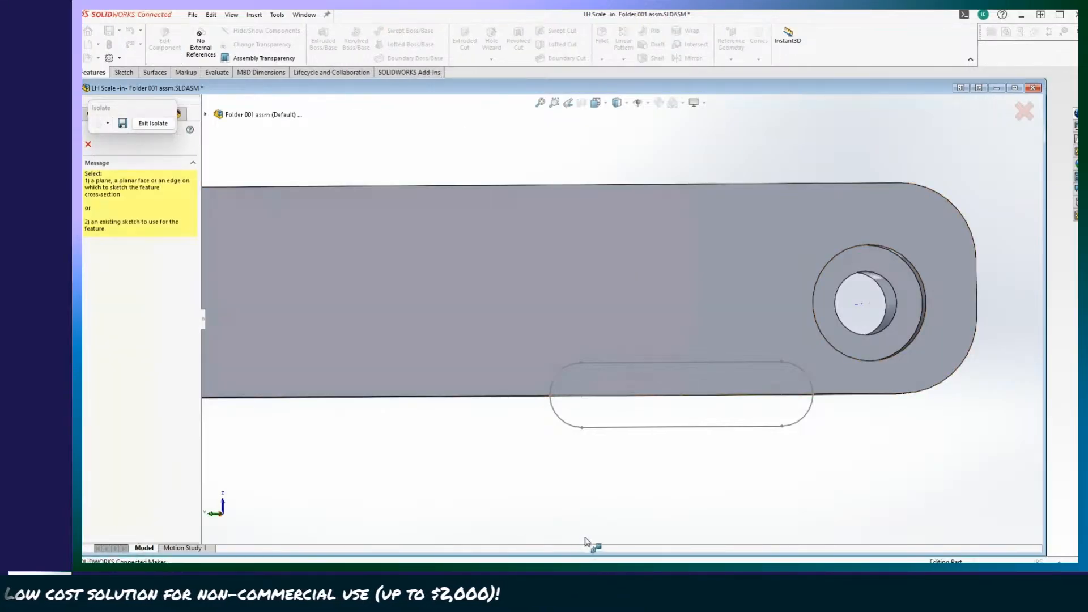
left_click(639, 429)
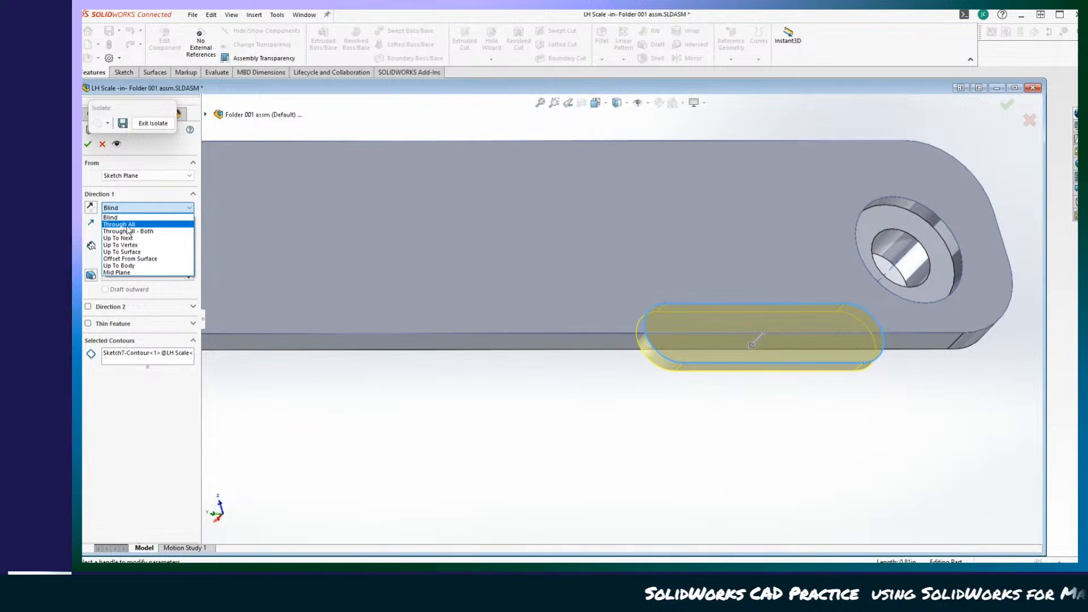
left_click(126, 238)
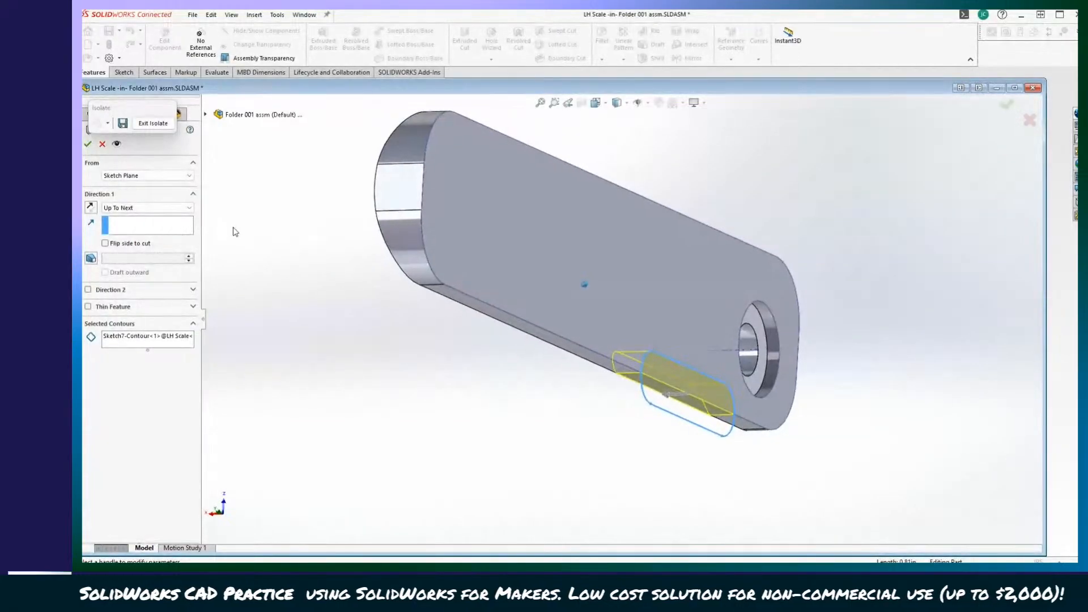
left_click(89, 144)
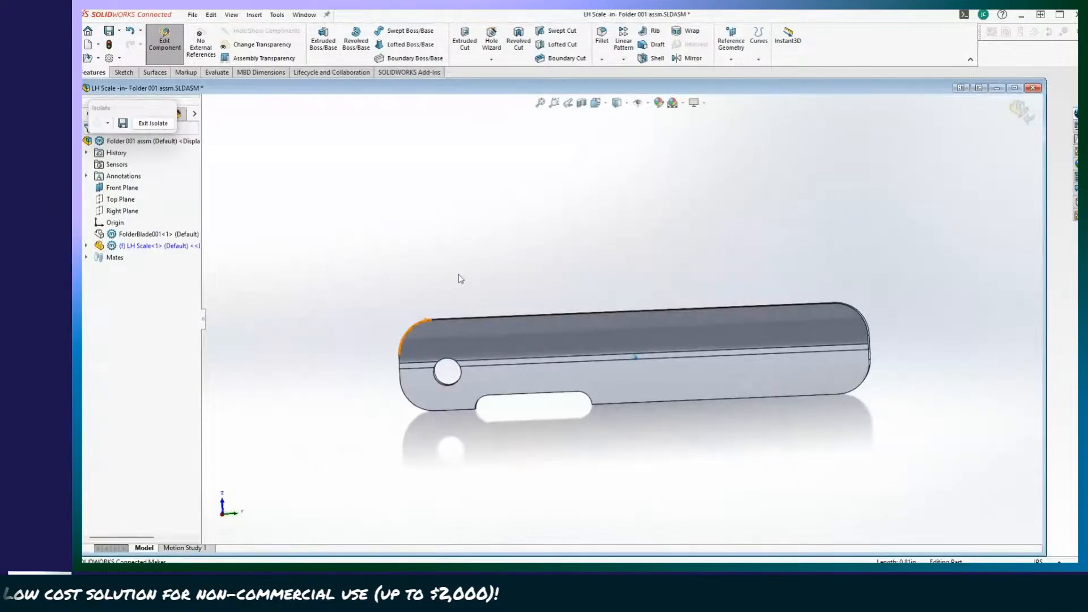
Exit the isolated view of the LH Scale to bring the blade back beside the new cutout.
right_click(136, 245)
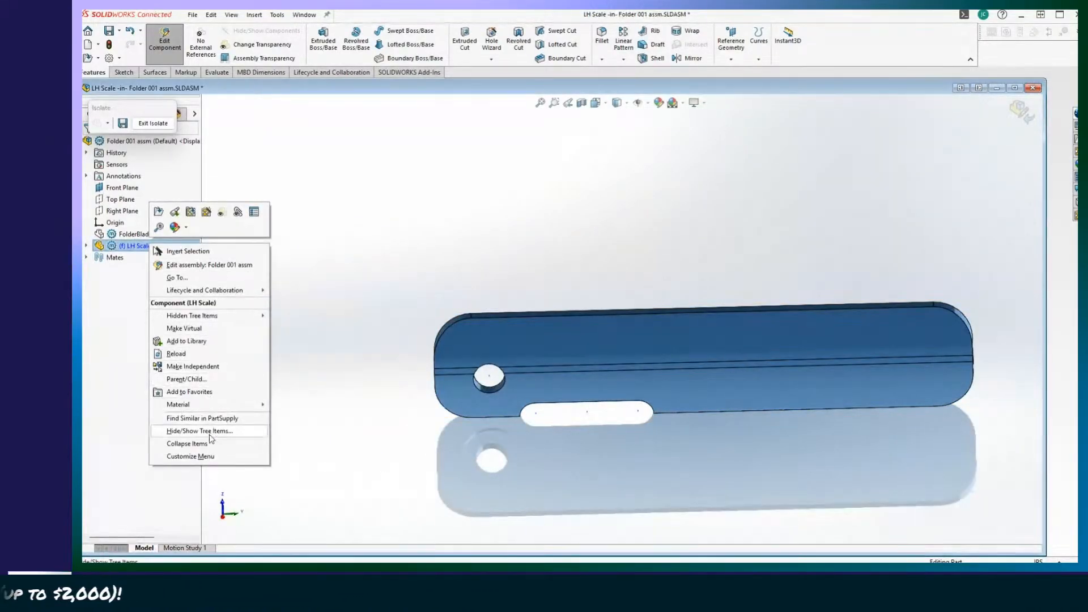
left_click(347, 251)
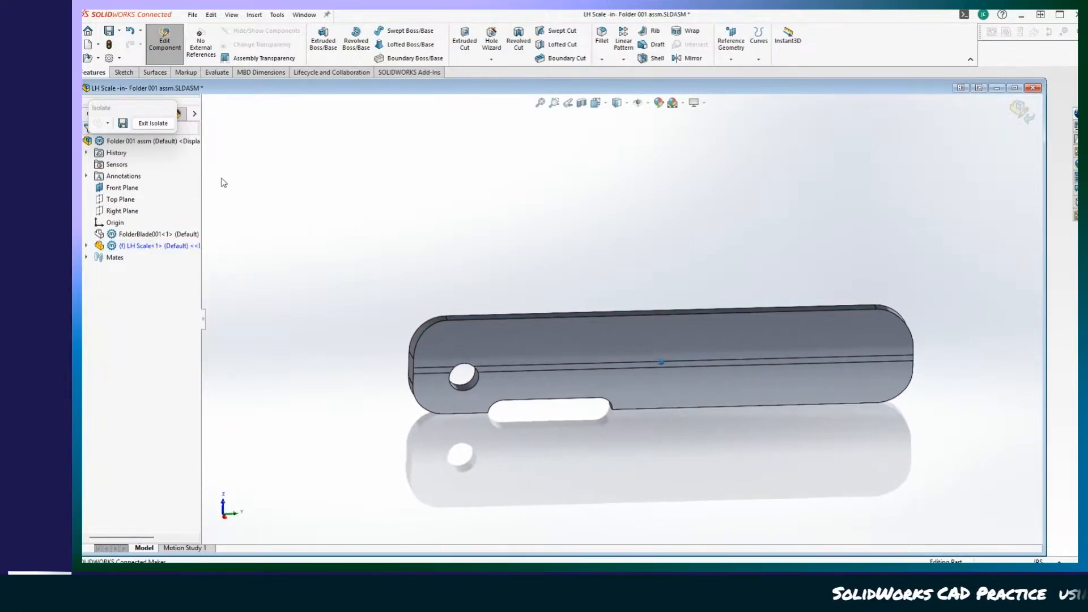
left_click(160, 125)
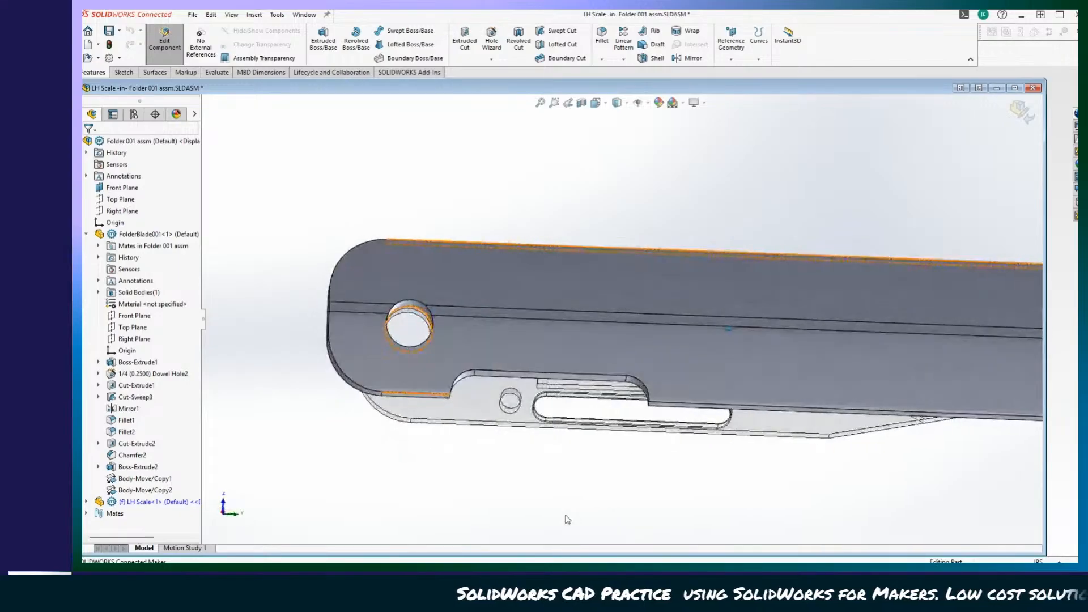
middle_click_drag(564, 520, 510, 503)
middle_click_drag(371, 426, 397, 371)
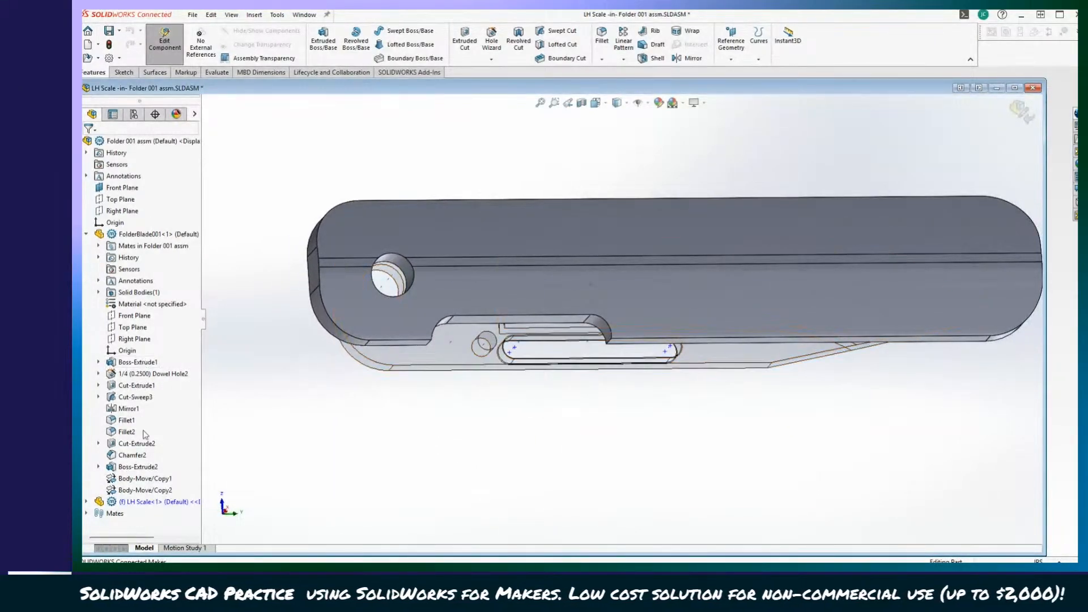
Edit the cutout's Sketch7, stretching its slot around the blade's slot and boss with one end on the scale's edge, and return to the assembly.
left_click(87, 502)
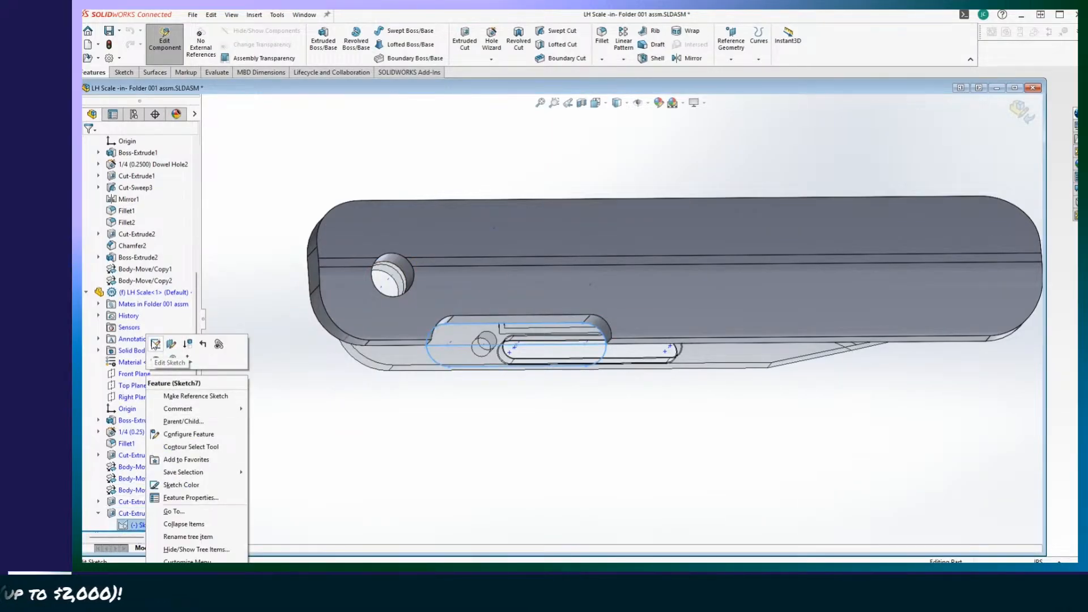
left_click(155, 344)
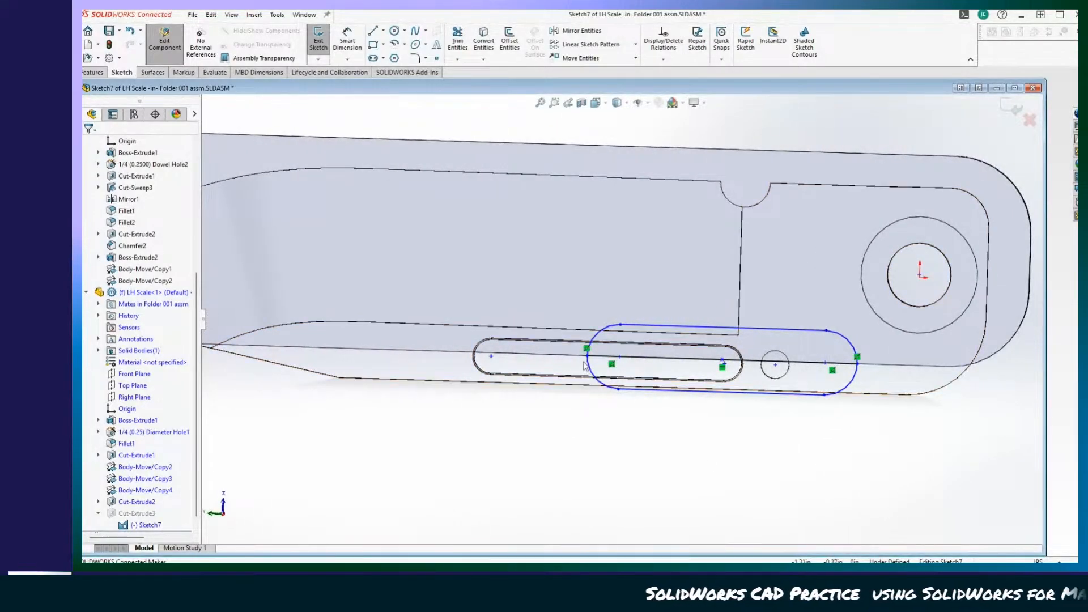
left_click_drag(587, 358, 564, 359)
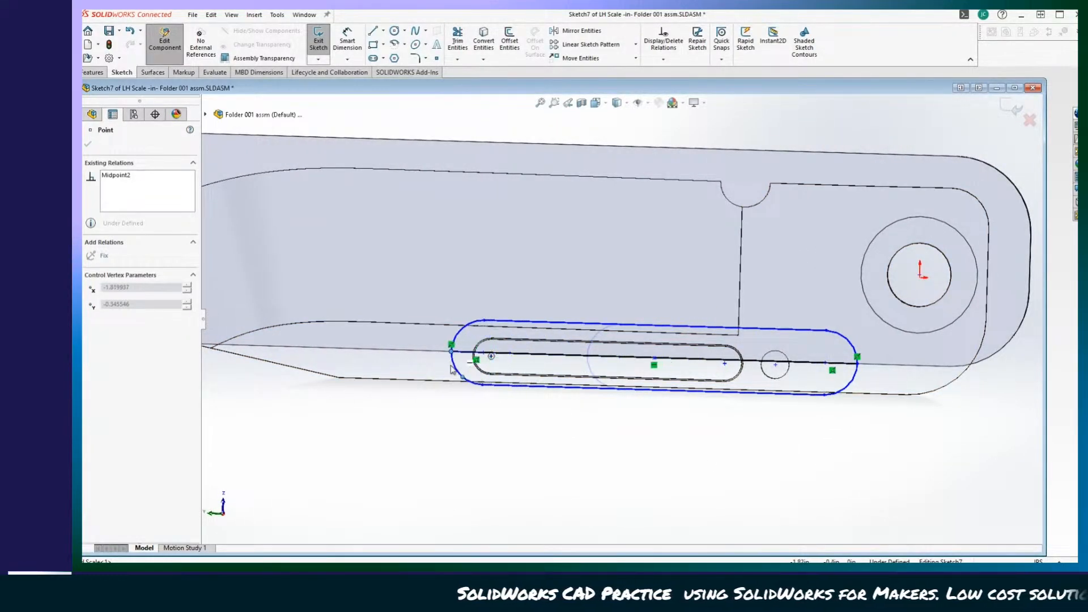
left_click_drag(454, 369, 456, 368)
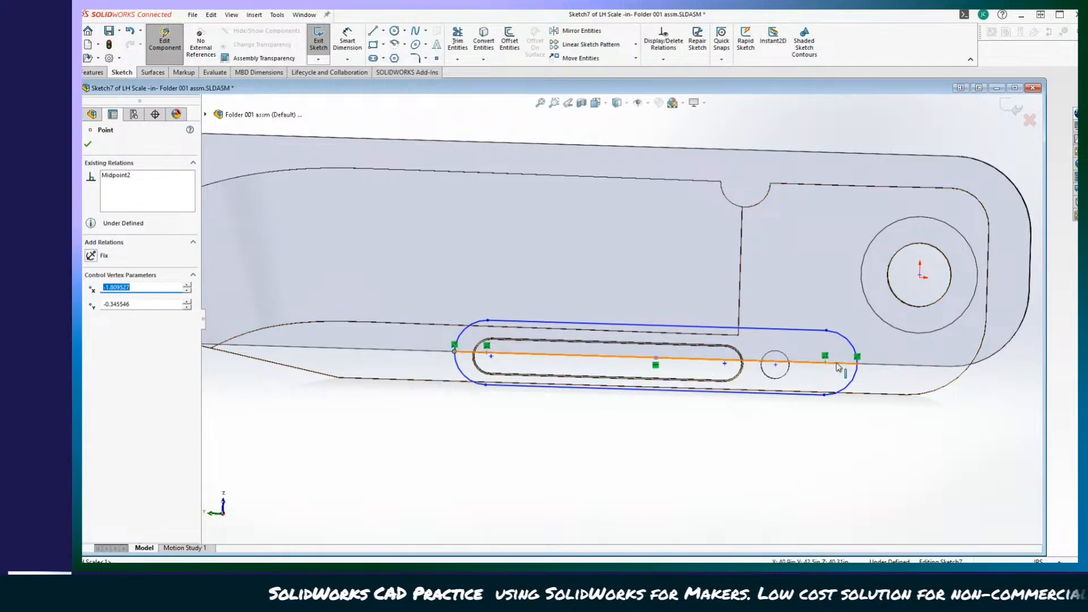
left_click_drag(858, 363, 802, 371)
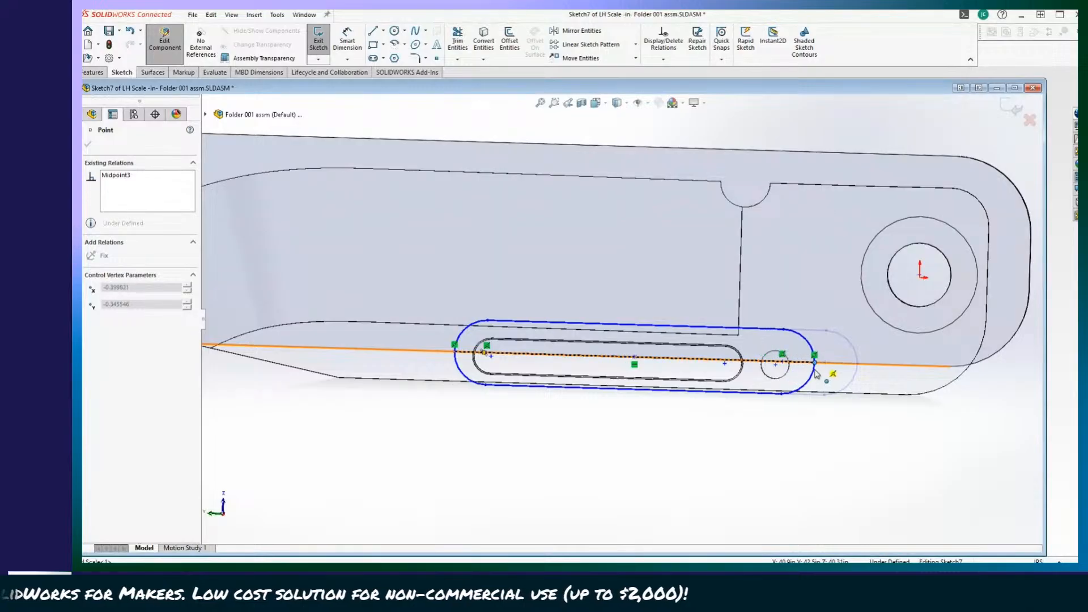
left_click_drag(818, 374, 826, 363)
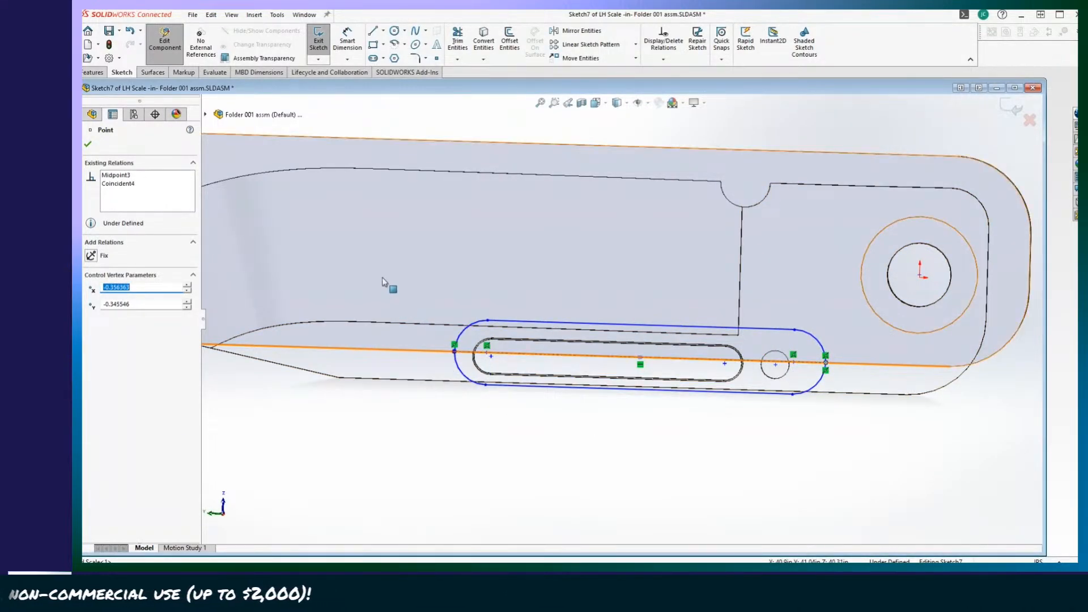
left_click(322, 42)
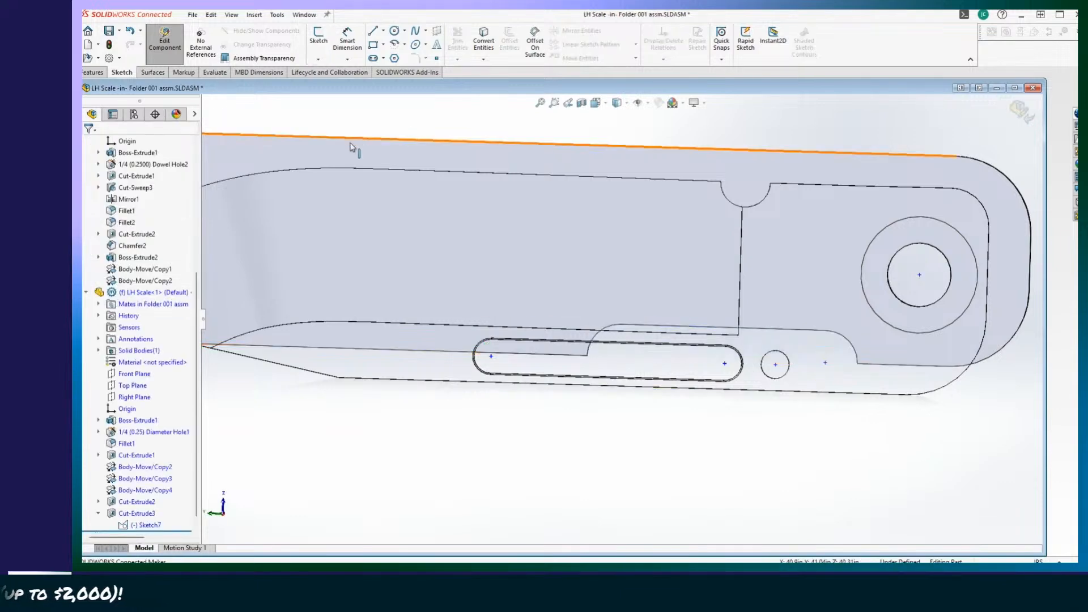
left_click(157, 61)
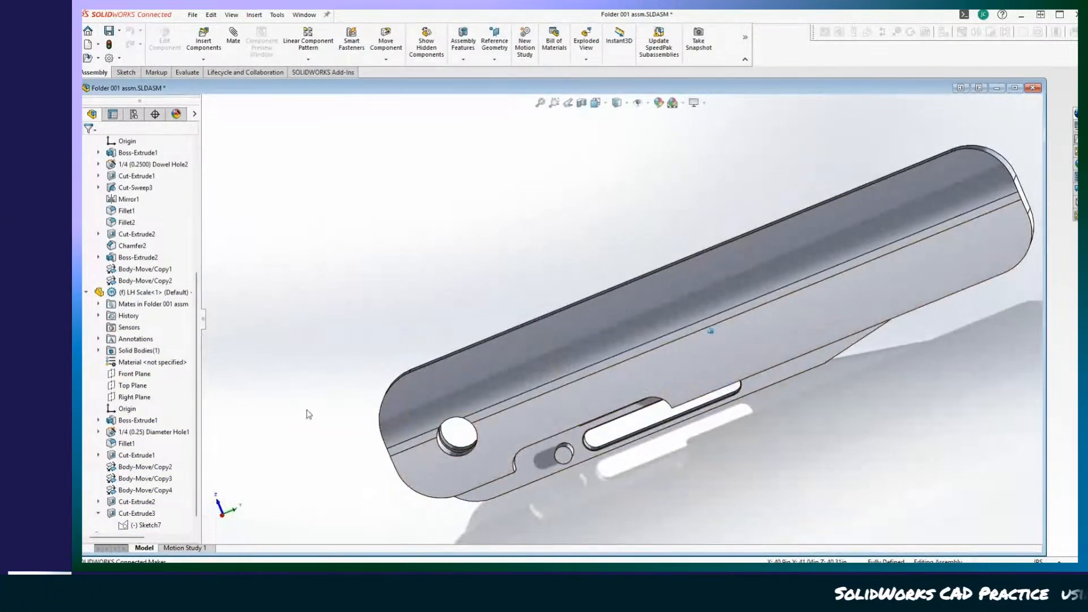
Reopen the scale's Cut-Extrude3 feature and accept it with Up To Next to rebuild the lengthened cutout, and return to the assembly.
scroll(131, 480, "up", 1)
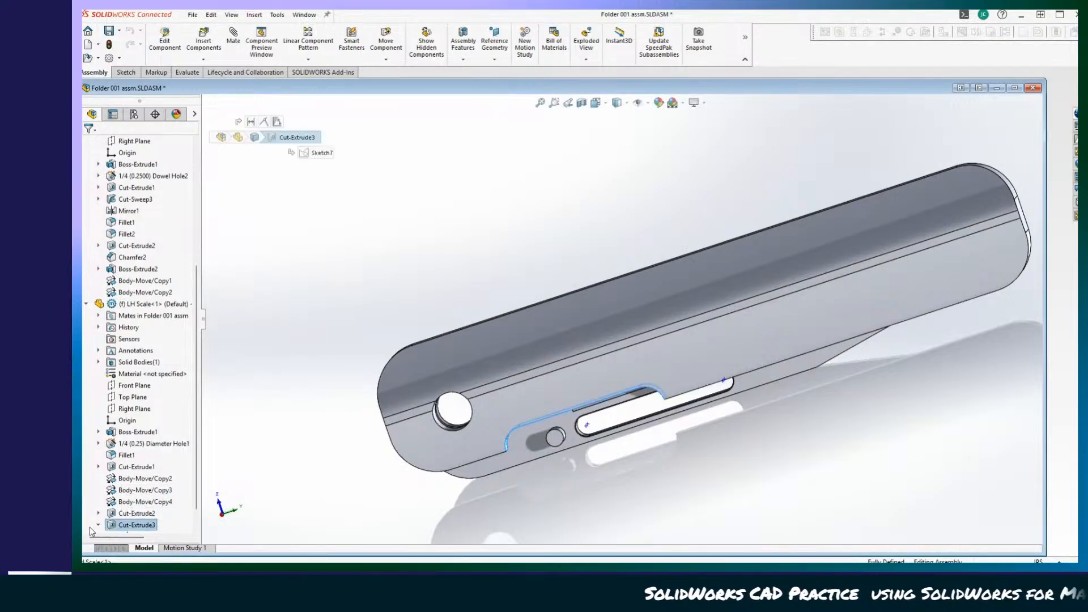
right_click(133, 526)
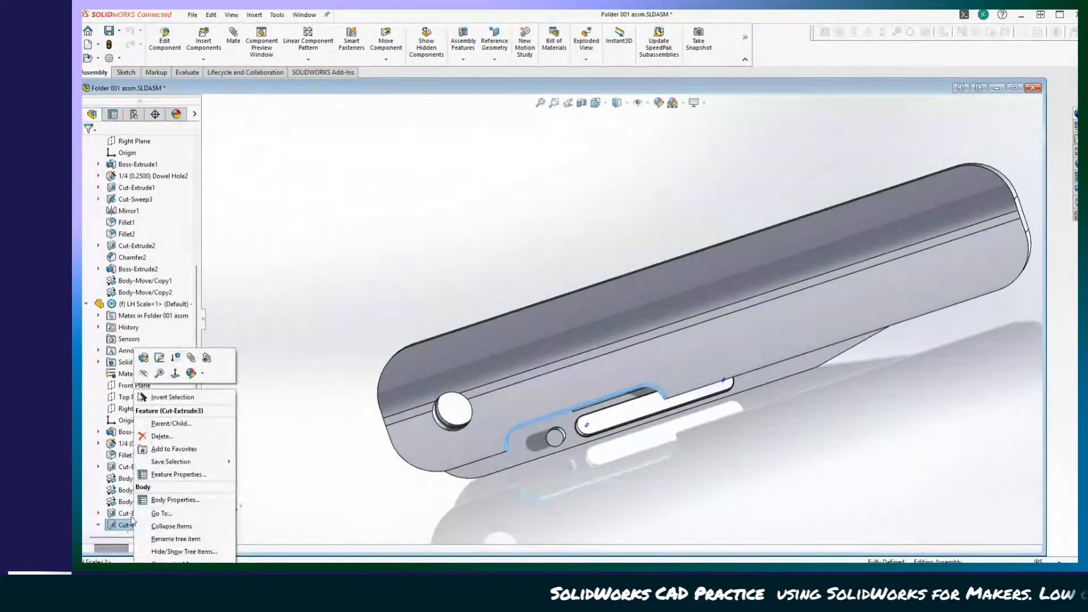
left_click(143, 357)
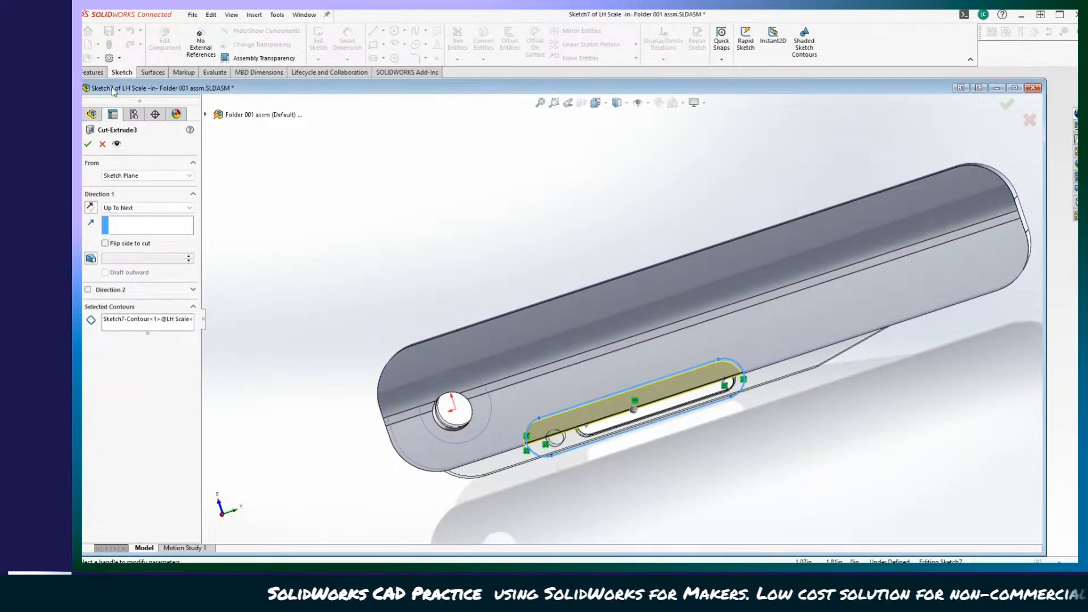
left_click(88, 144)
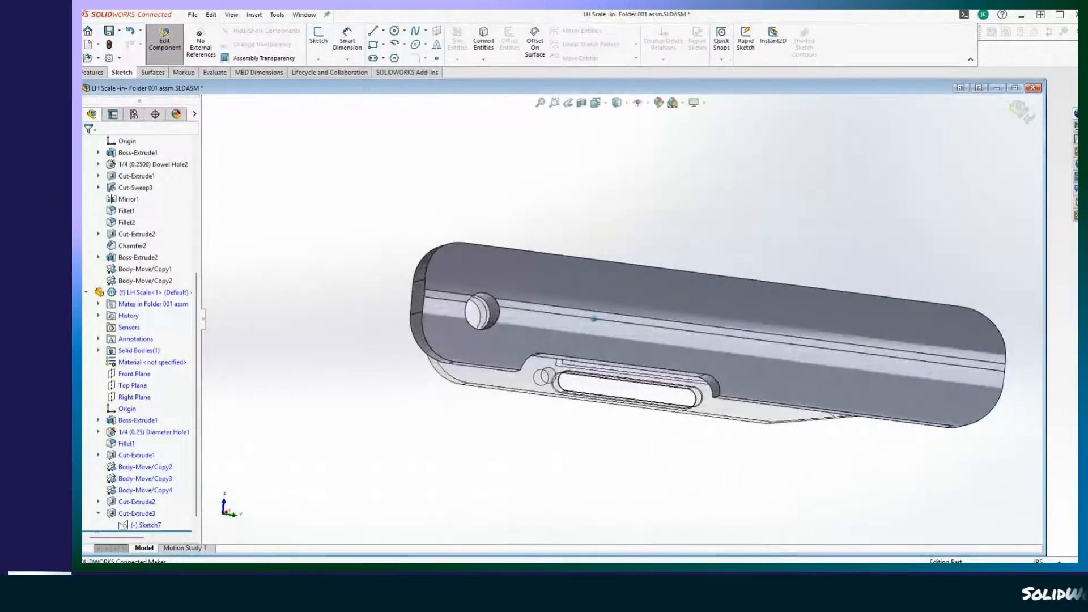
scroll(158, 257, "up", 1)
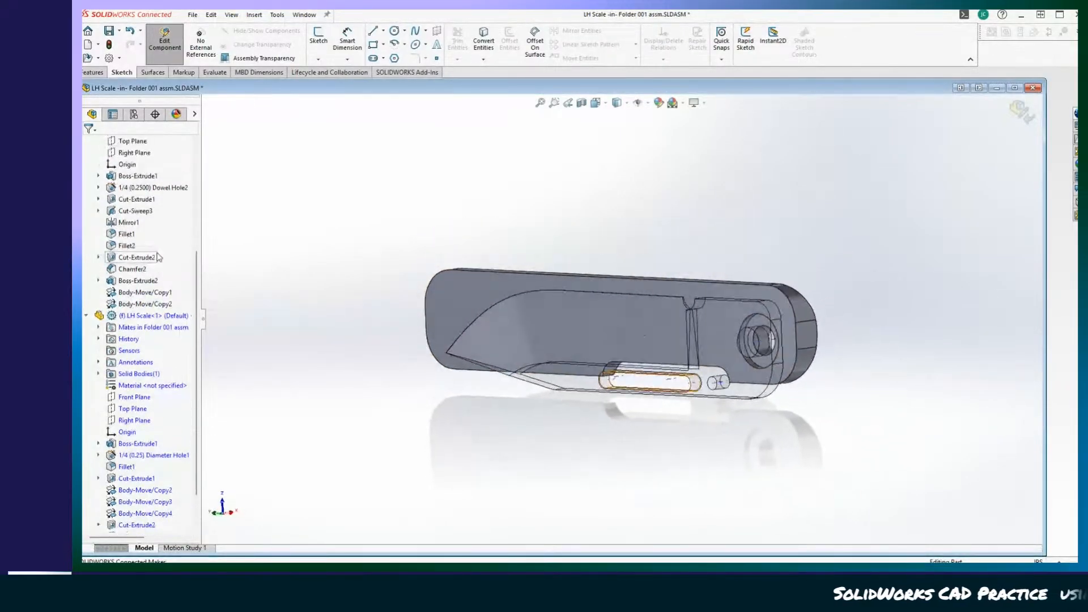
scroll(268, 340, "down", 3)
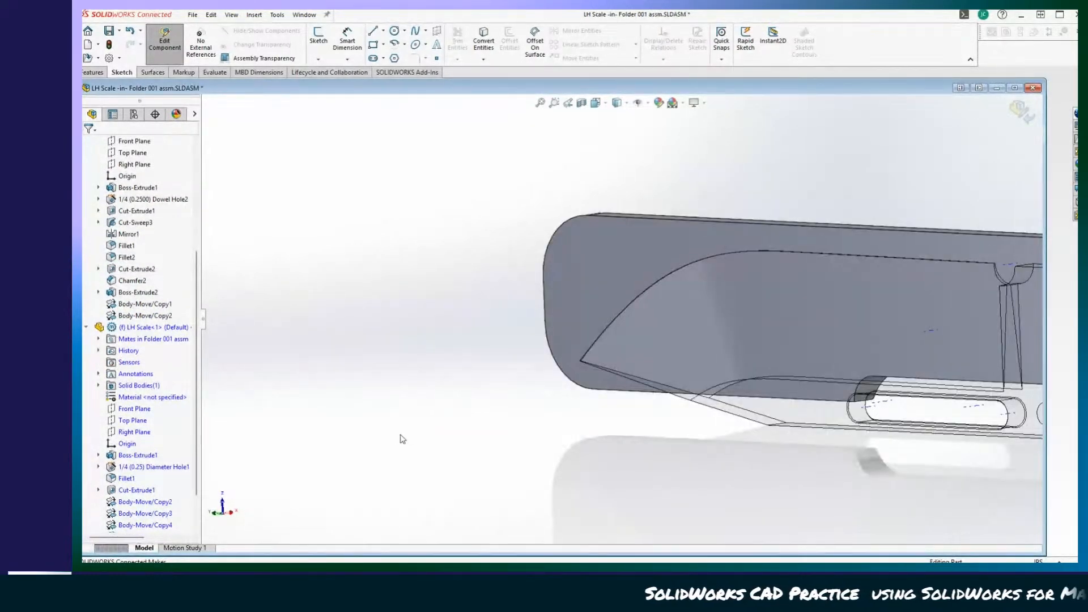
scroll(136, 371, "up", 4)
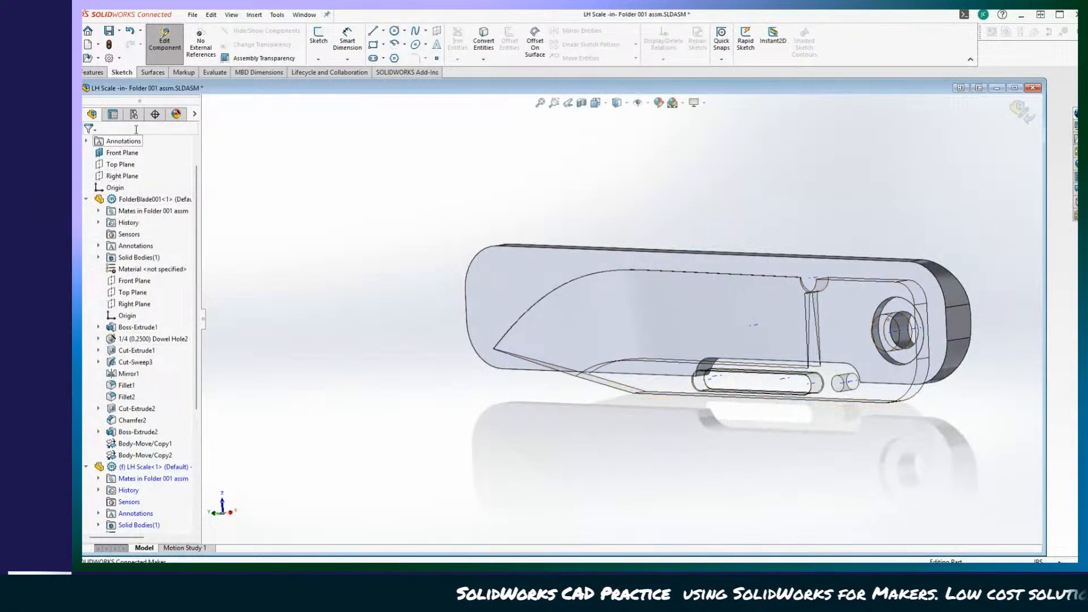
left_click(164, 43)
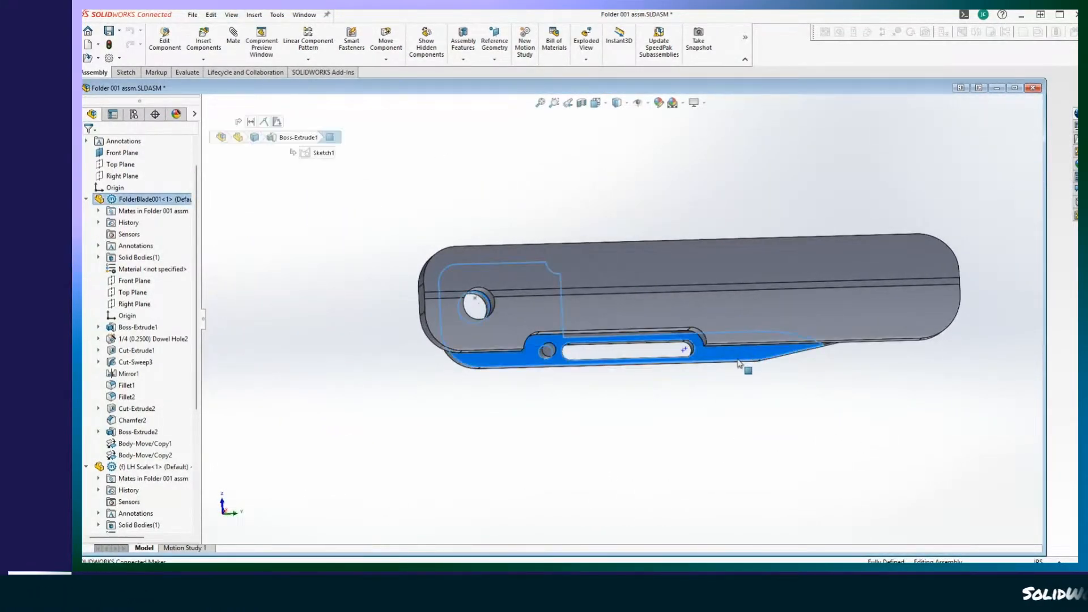
Swing the blade open and closed about its pivot several times to check its motion against the scale's cutout.
mouse_move(738, 363)
left_mouse_down()
mouse_move(342, 374)
mouse_move(338, 209)
mouse_move(604, 476)
mouse_move(738, 357)
mouse_move(692, 437)
mouse_move(355, 379)
mouse_move(372, 243)
mouse_move(559, 464)
mouse_move(723, 360)
left_mouse_up()
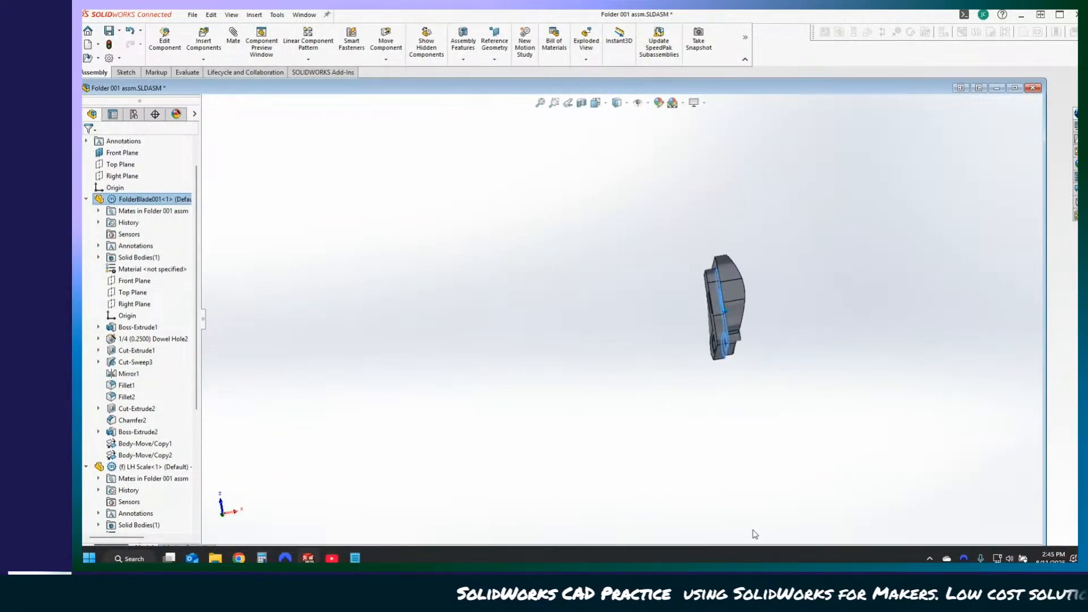
left_click(500, 491)
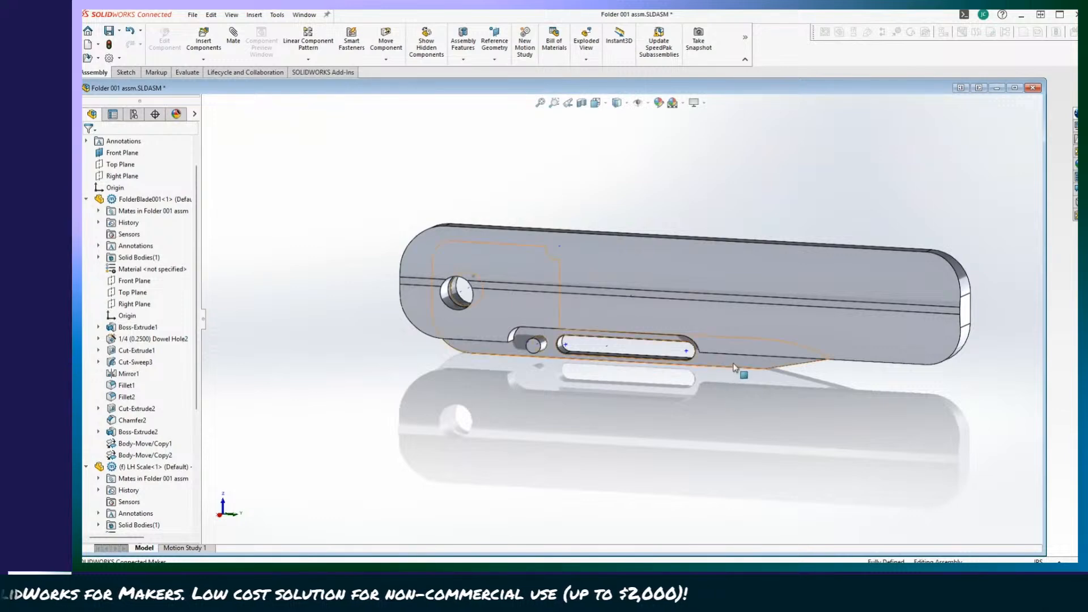
left_click_drag(734, 363, 422, 280)
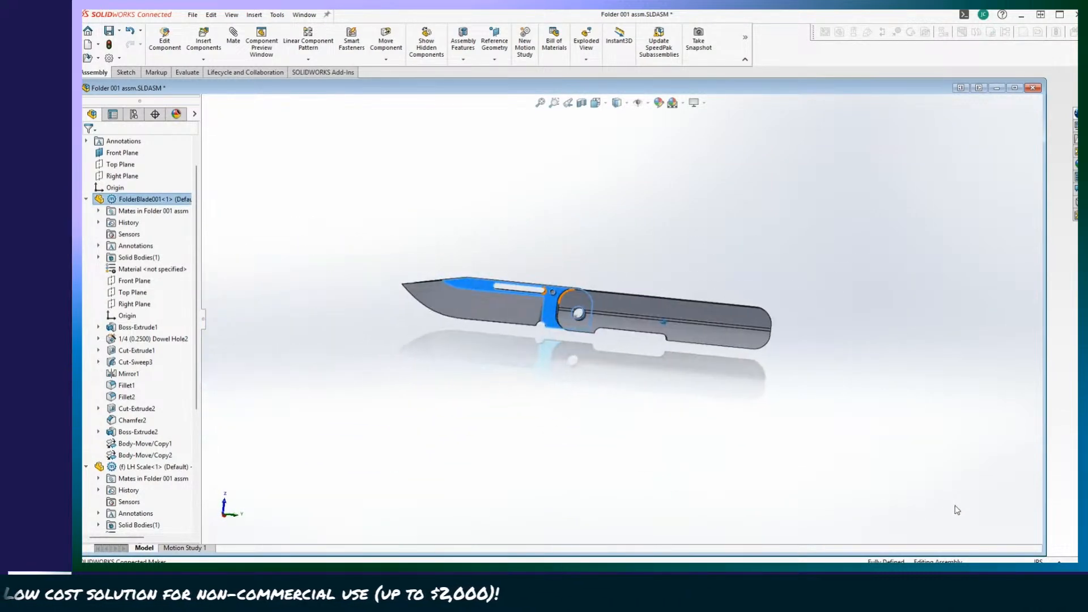
left_click(484, 447)
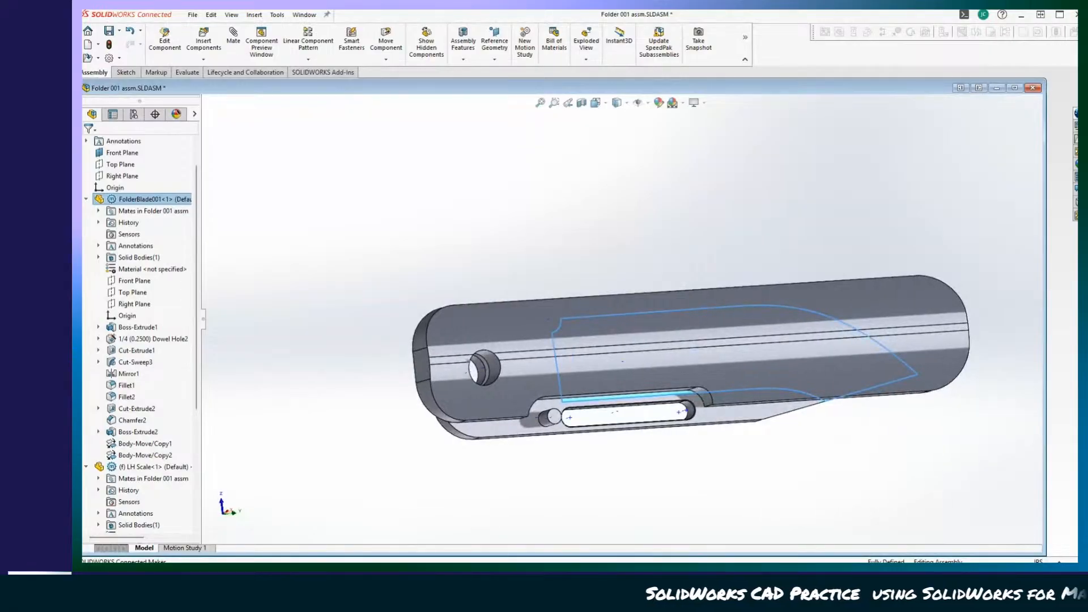
left_click_drag(725, 422, 311, 297)
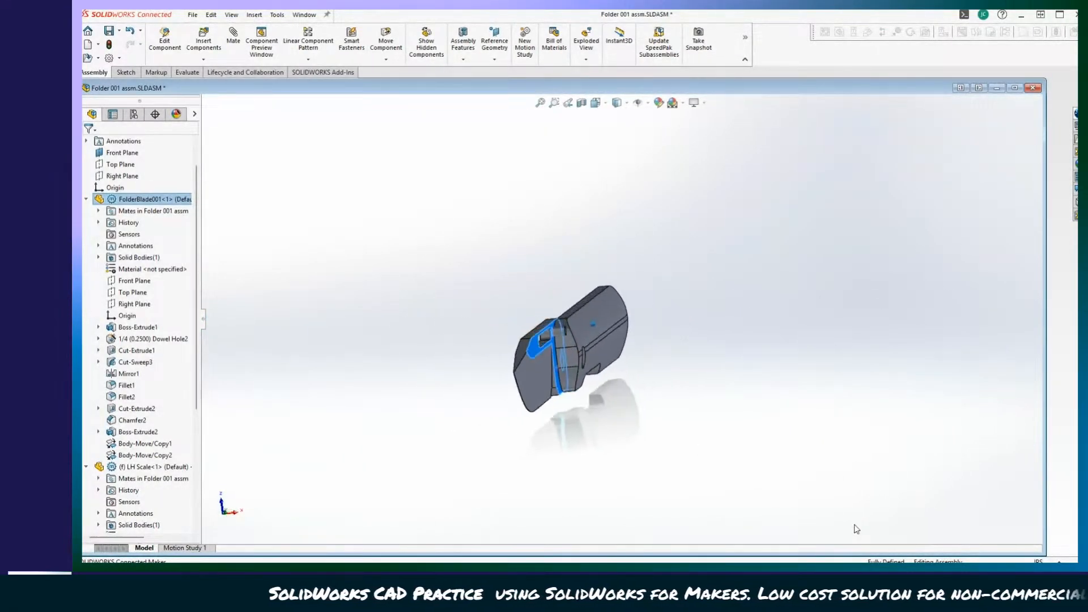
left_click_drag(866, 379, 433, 382)
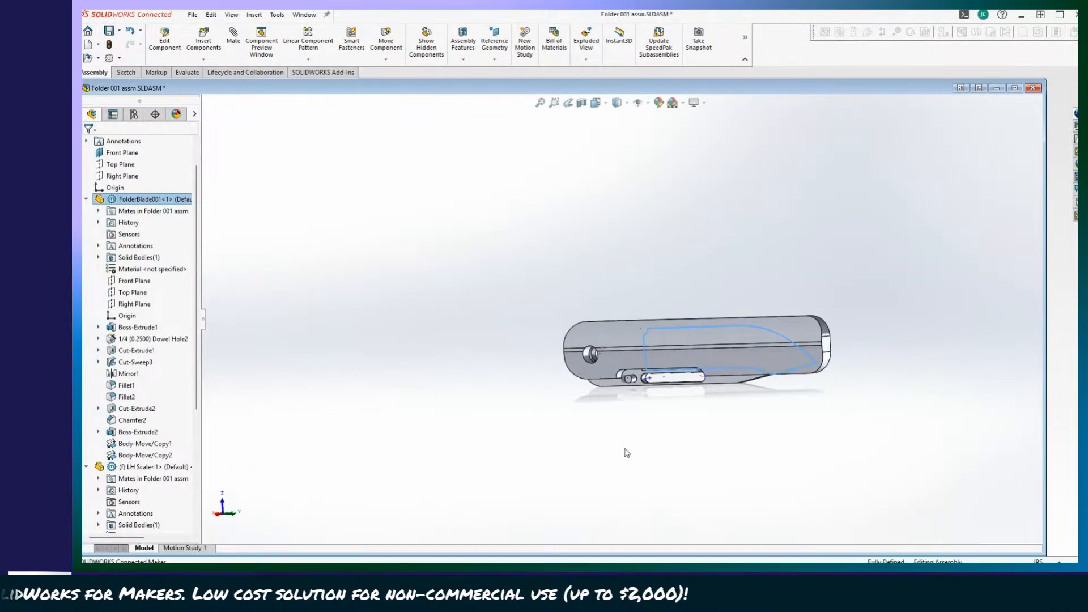
left_click_drag(713, 438, 311, 364)
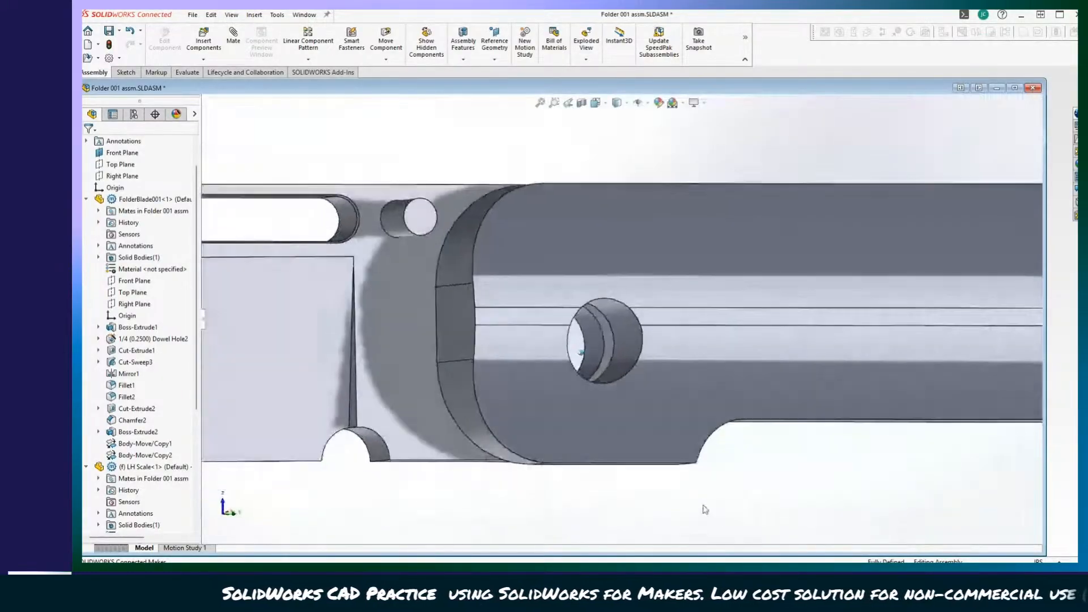
Compare the blade's 1/4 dowel hole with the LH Scale's 1/4 diameter hole by highlighting each feature at the pivot.
left_click(146, 340)
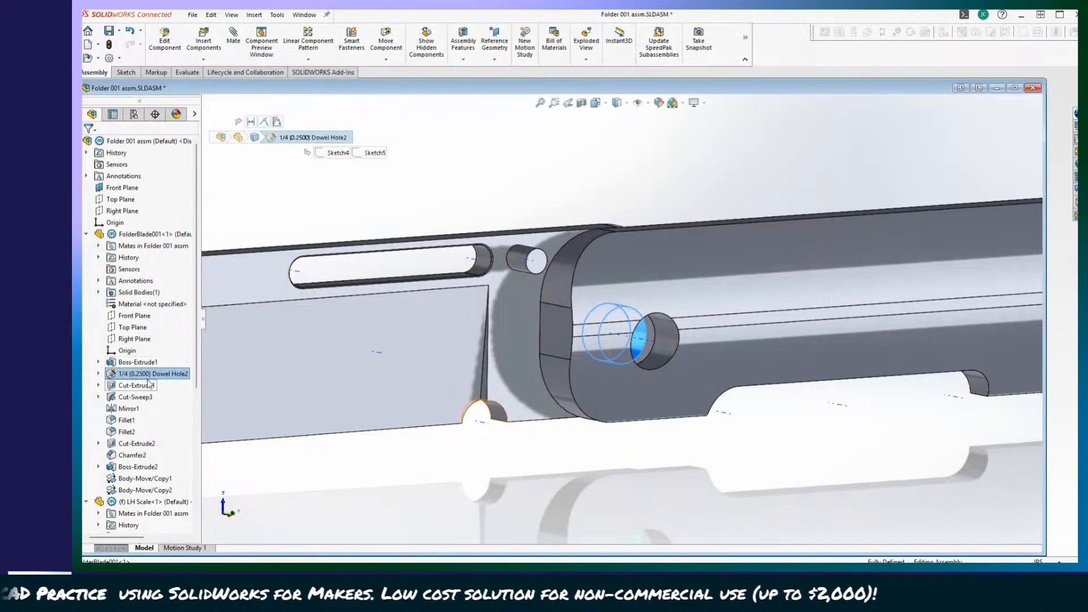
scroll(135, 401, "down", 3)
scroll(135, 400, "down", 2)
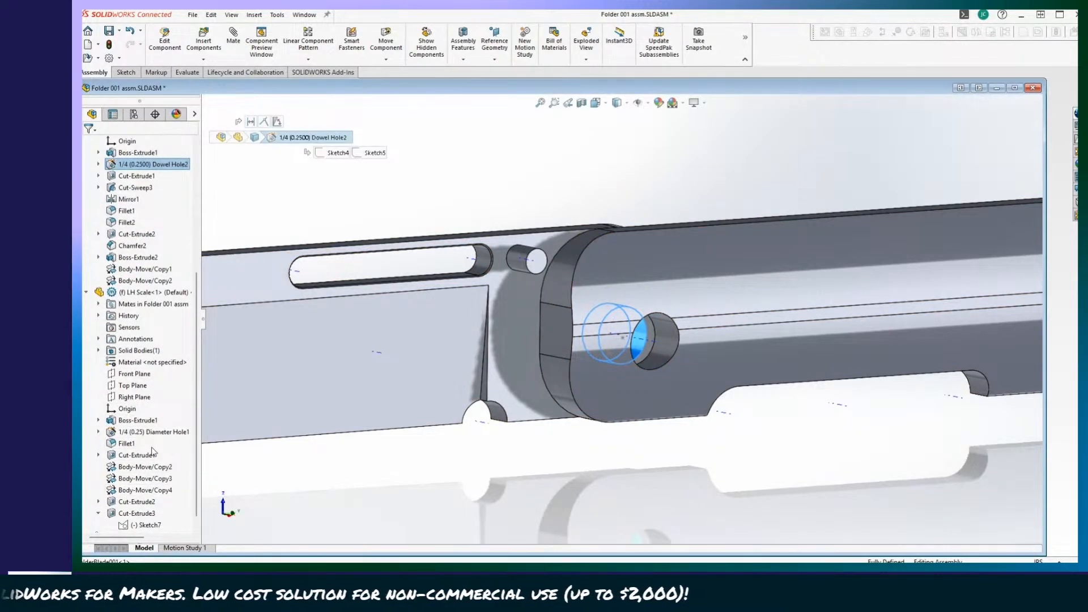
left_click(144, 433)
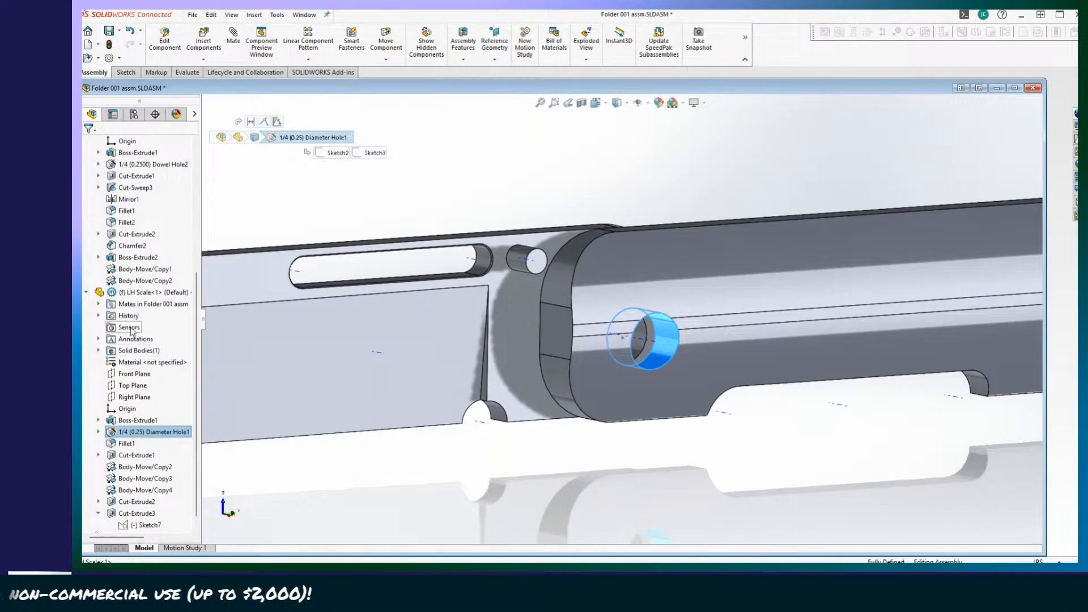
Edit the blade's 1/4 dowel hole feature, setting its end condition to Up To Next, and return to the assembly.
scroll(129, 315, "up", 3)
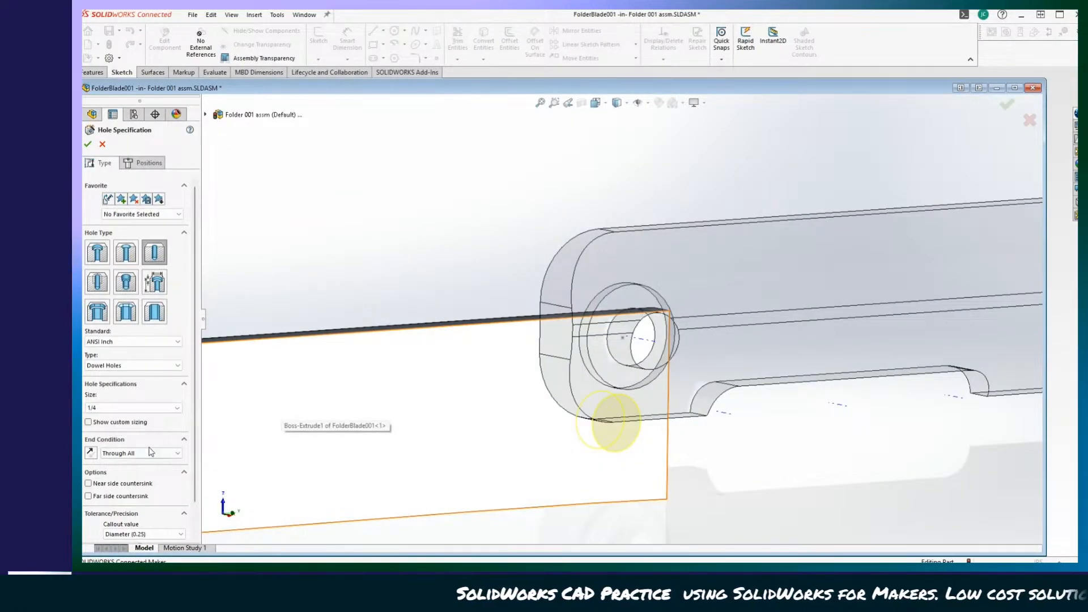
scroll(151, 452, "down", 4)
scroll(150, 466, "down", 3)
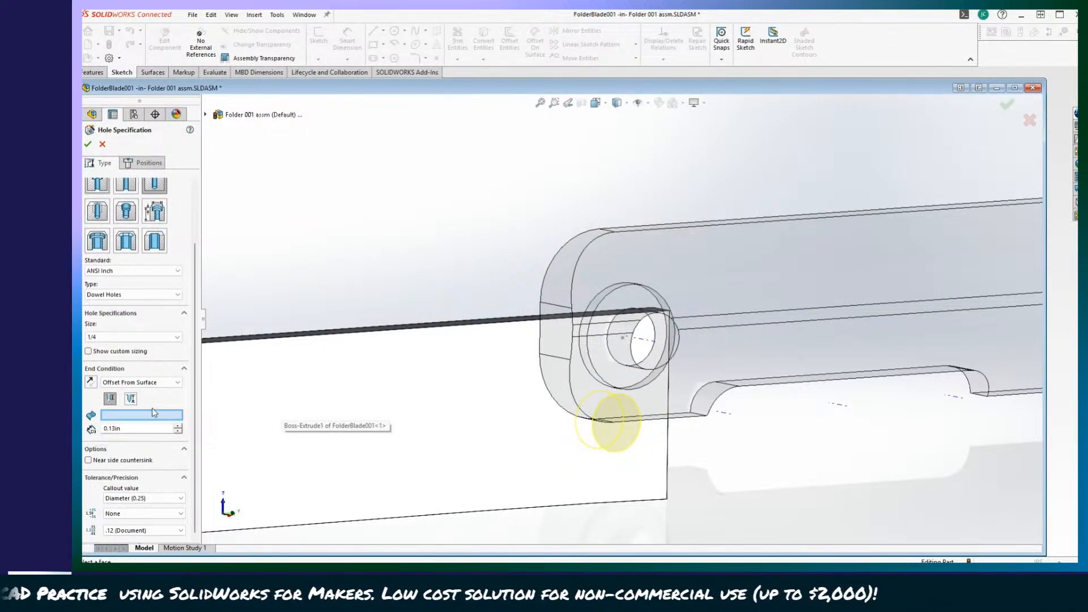
scroll(144, 384, "up", 4)
scroll(144, 387, "down", 2)
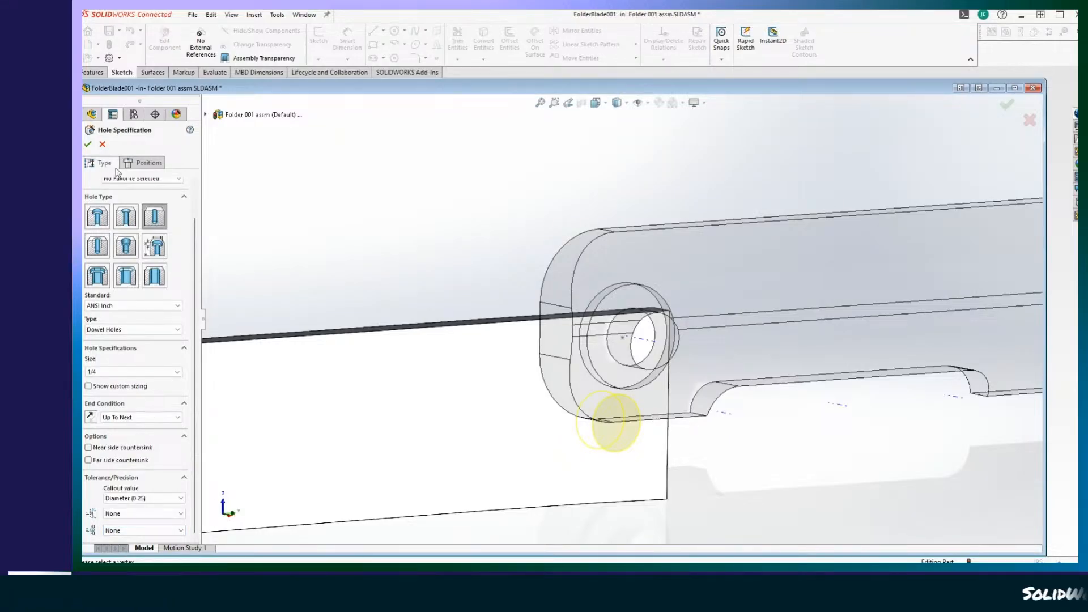
left_click(88, 144)
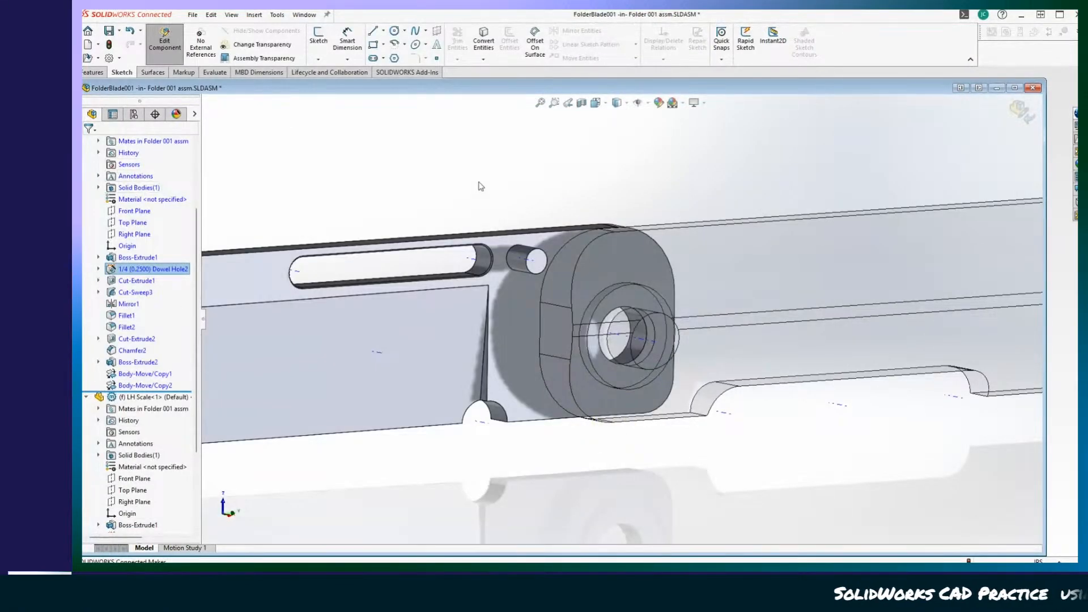
left_click(170, 56)
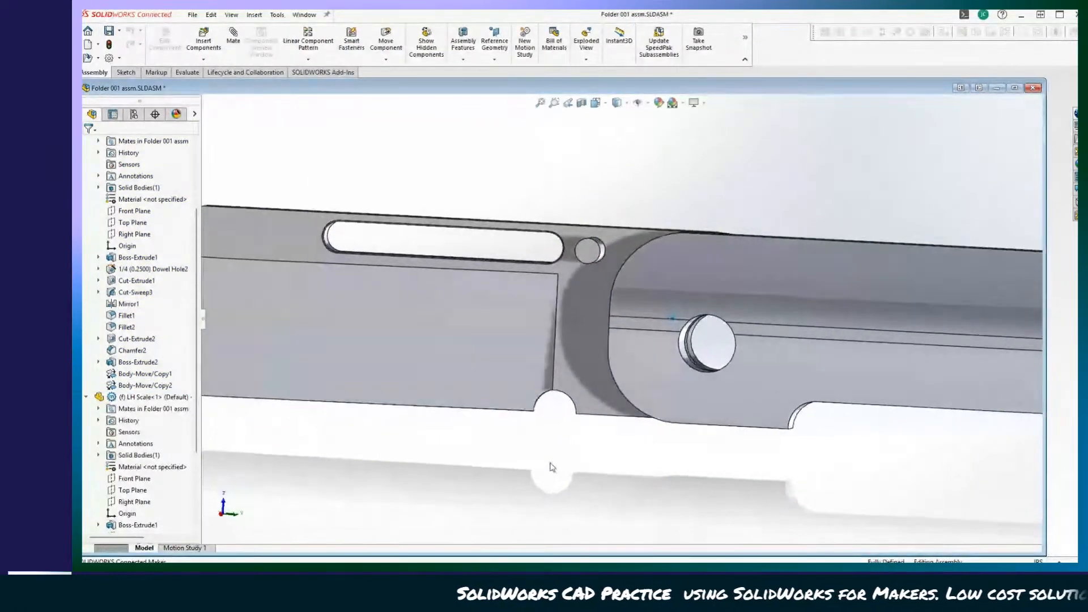
Reopen the blade's 1/4 dowel hole for editing, accept the feature and return to the assembly.
right_click(135, 269)
left_click(146, 238)
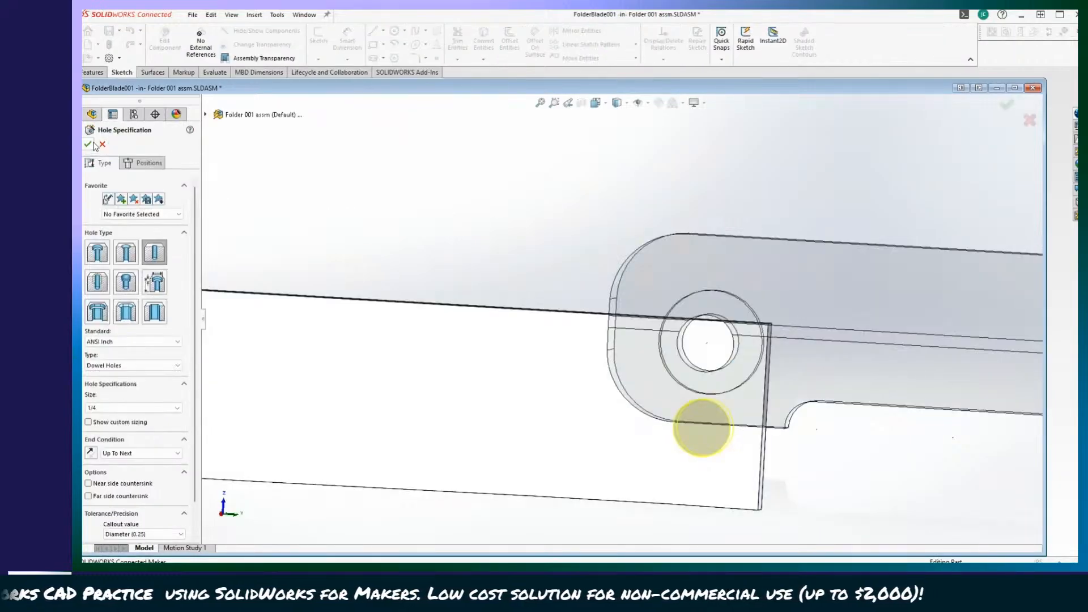
left_click(89, 144)
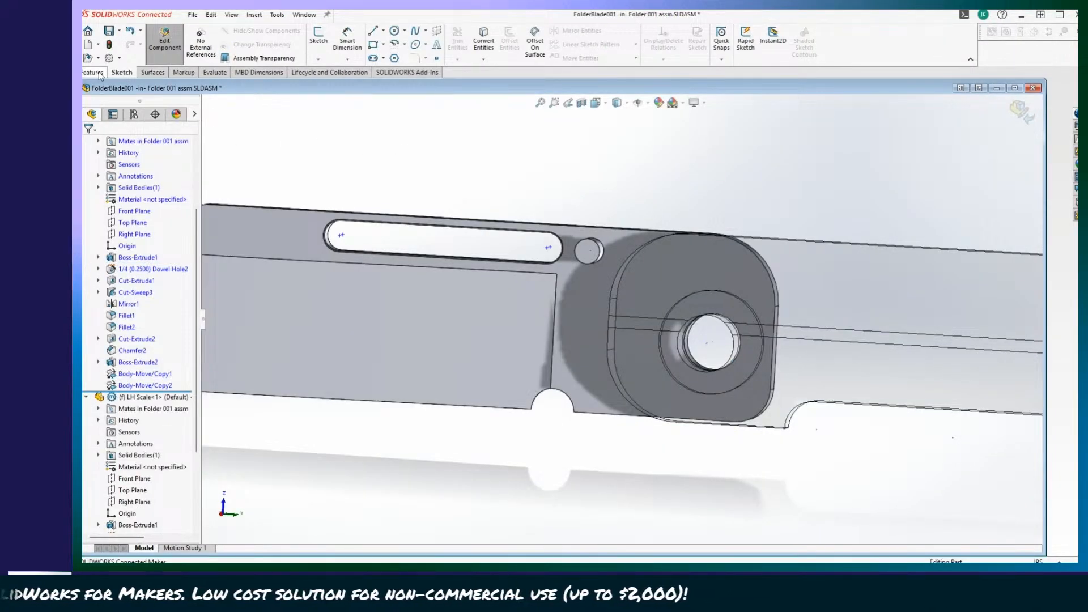
left_click(164, 40)
Examine how the pivot holes of the blade and LH Scale line up, from straight on and at an angle.
scroll(713, 325, "down", 5)
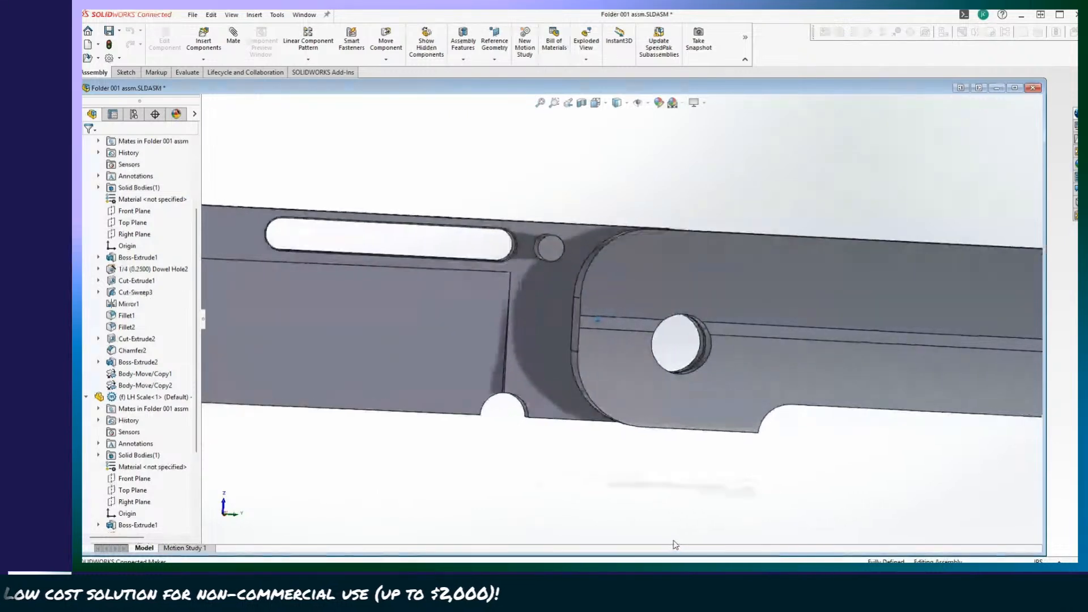
scroll(675, 545, "down", 4)
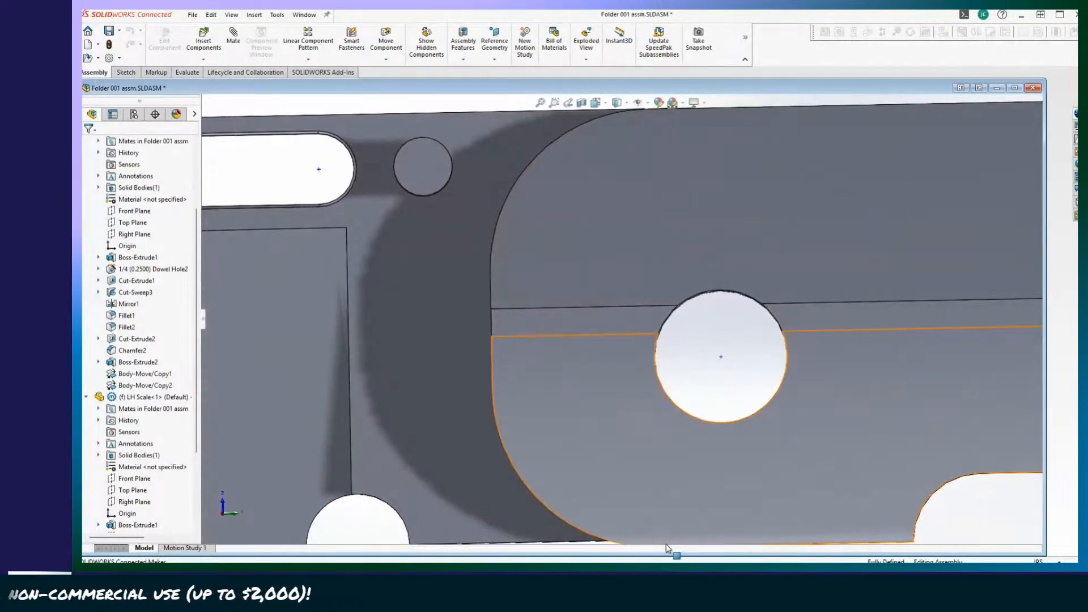
middle_click_drag(636, 554, 623, 553)
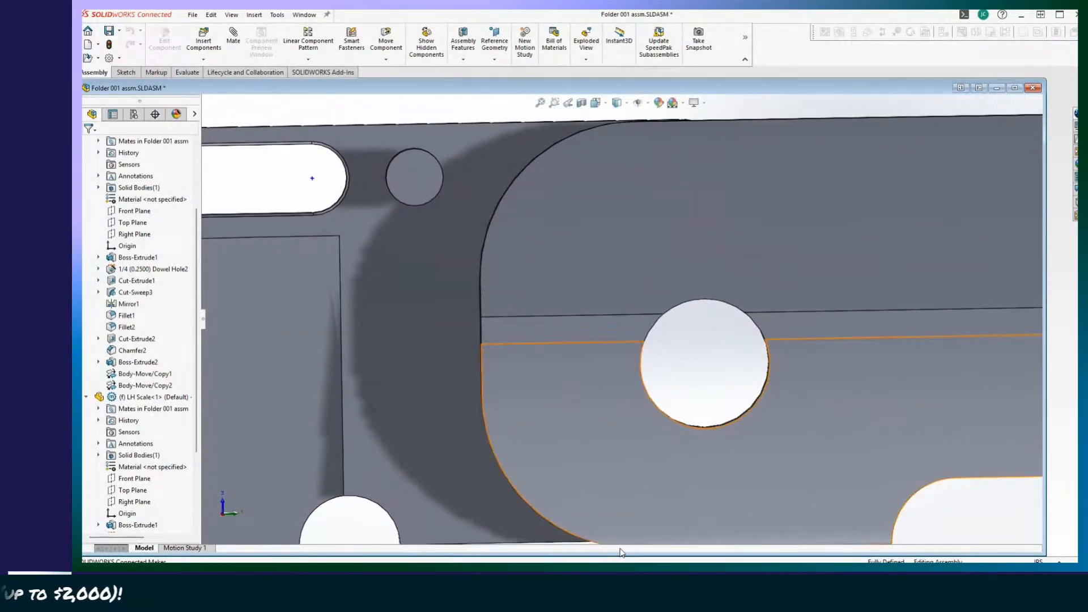
scroll(540, 512, "down", 4)
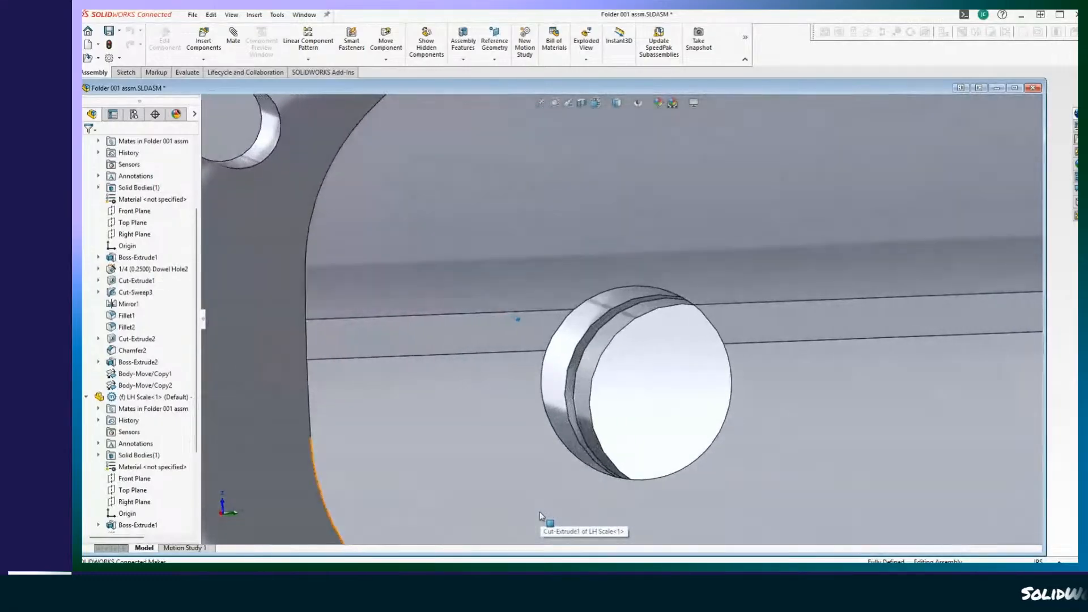
scroll(539, 514, "up", 8)
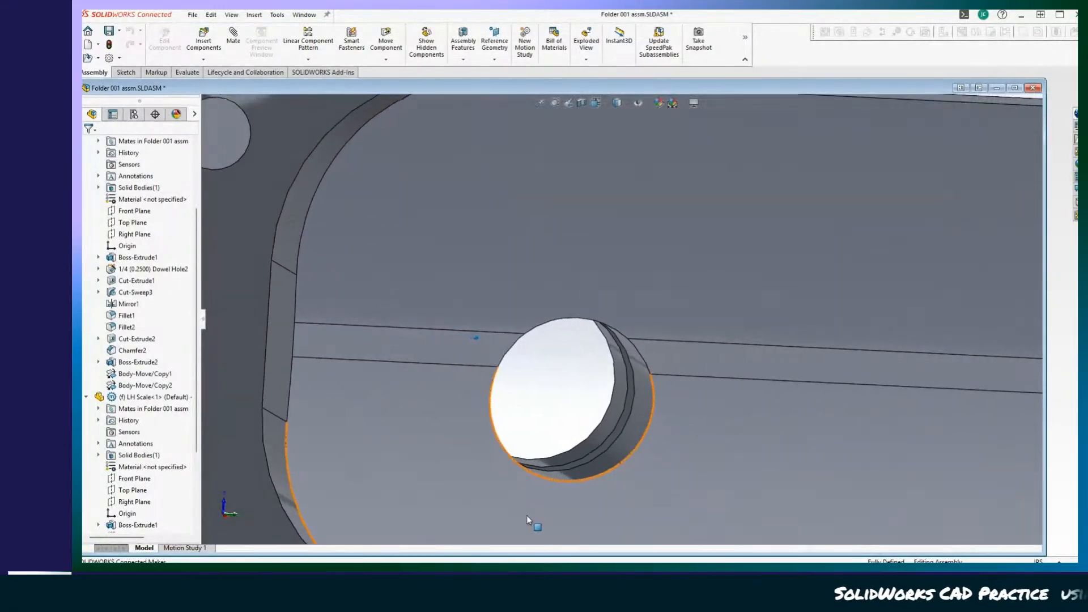
scroll(524, 517, "up", 2)
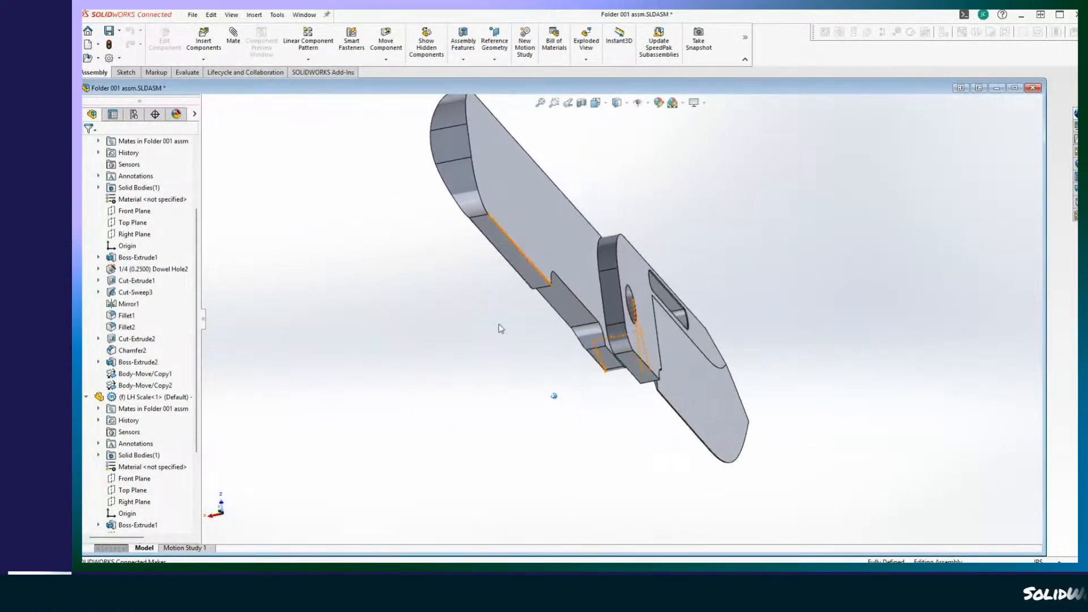
Swing the blade closed against the LH Scale and back open about its pivot several times to check its travel.
left_click(807, 298)
left_click_drag(808, 298, 720, 354)
mouse_move(737, 279)
left_mouse_down()
mouse_move(705, 462)
mouse_move(431, 335)
mouse_move(741, 389)
mouse_move(739, 283)
mouse_move(754, 374)
mouse_move(701, 454)
mouse_move(739, 263)
left_mouse_up()
left_click_drag(740, 317, 711, 264)
middle_click_drag(567, 402, 504, 412)
left_click_drag(489, 373, 867, 336)
middle_click_drag(785, 444, 783, 338)
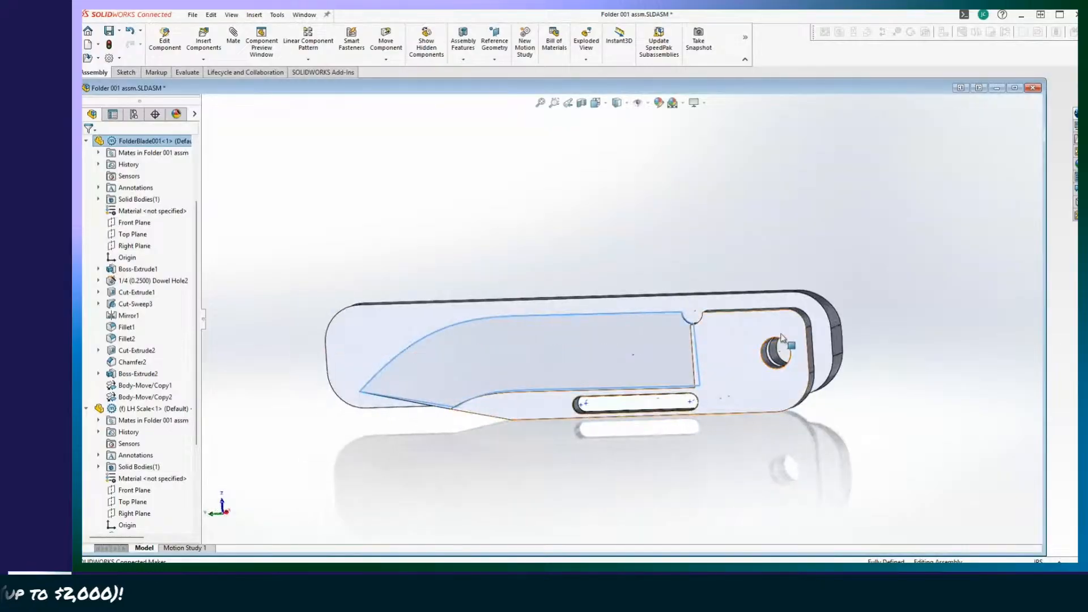
scroll(808, 332, "up", 3)
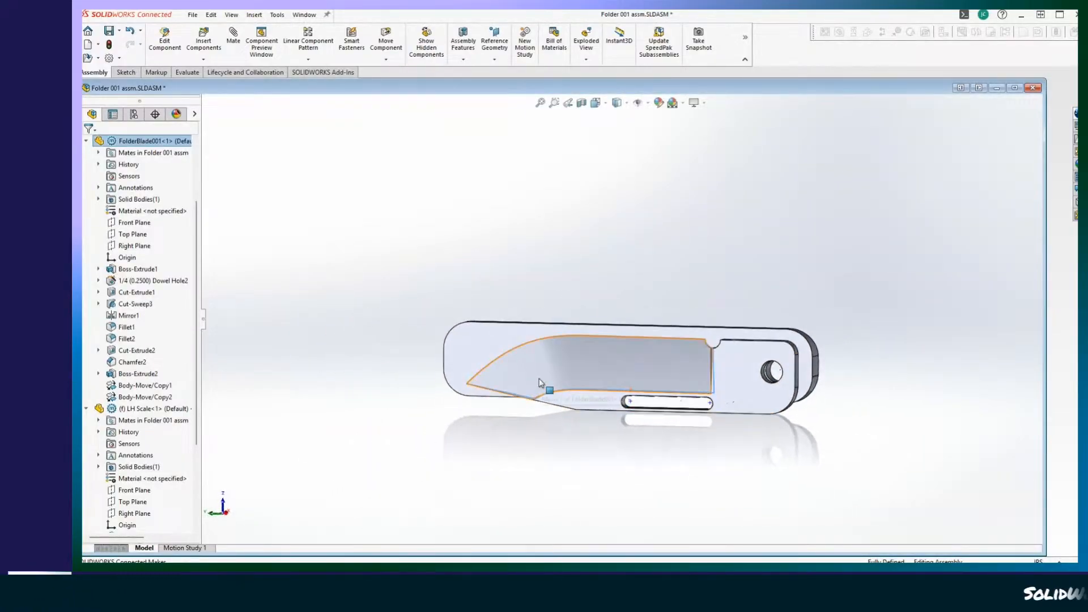
left_click_drag(540, 380, 903, 397)
left_click_drag(898, 355, 564, 393)
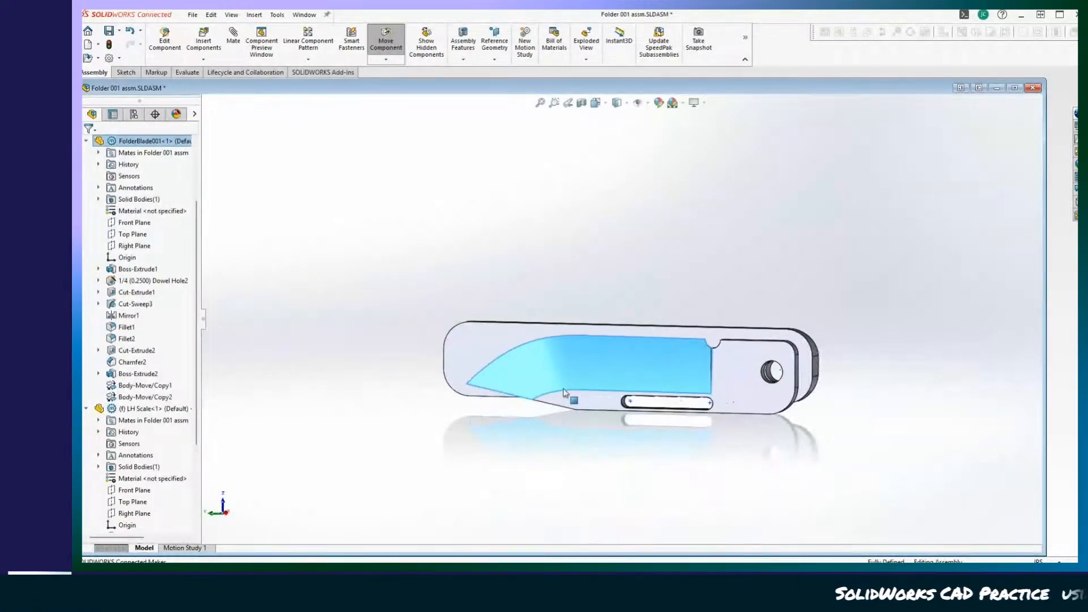
left_click_drag(548, 346, 855, 357)
scroll(855, 357, "down", 5)
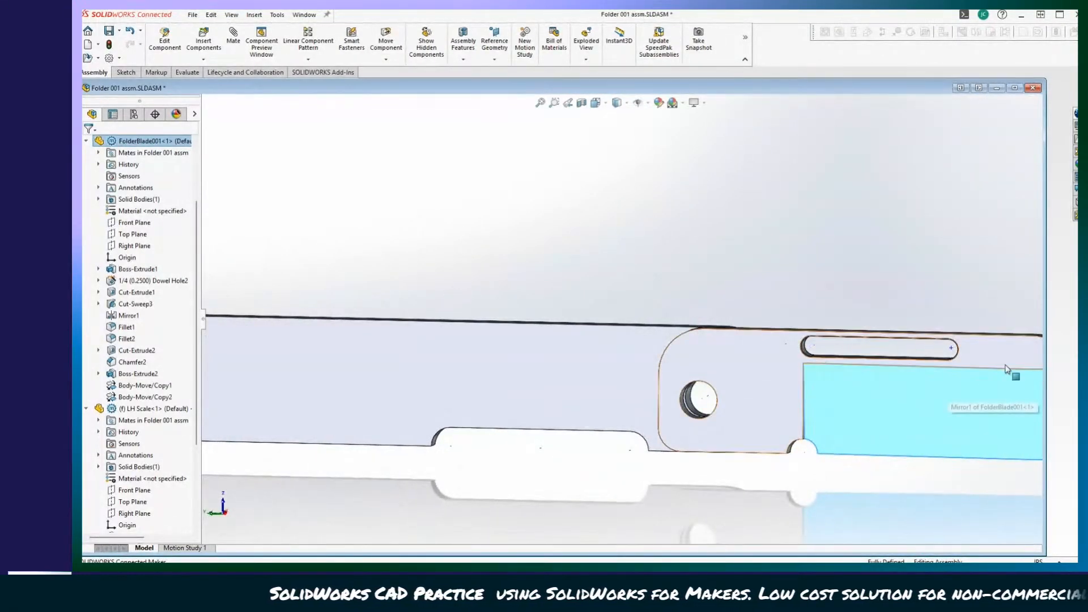
Examine the opened knife from both sides, checking the pivot area, blade slot and scale cutout.
left_click_drag(1007, 369, 858, 393)
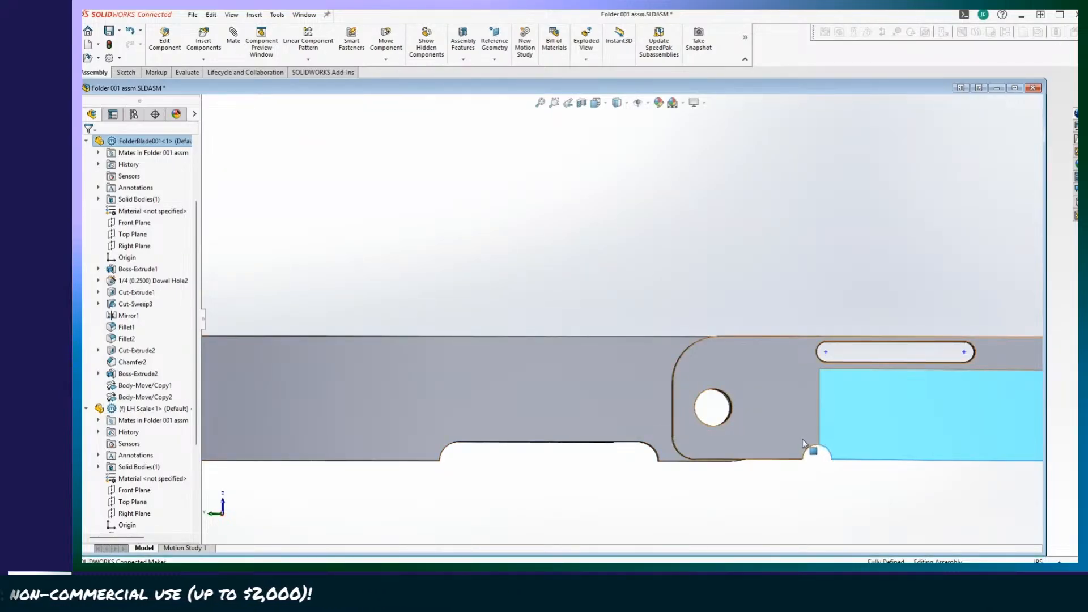
middle_click_drag(795, 468, 945, 501)
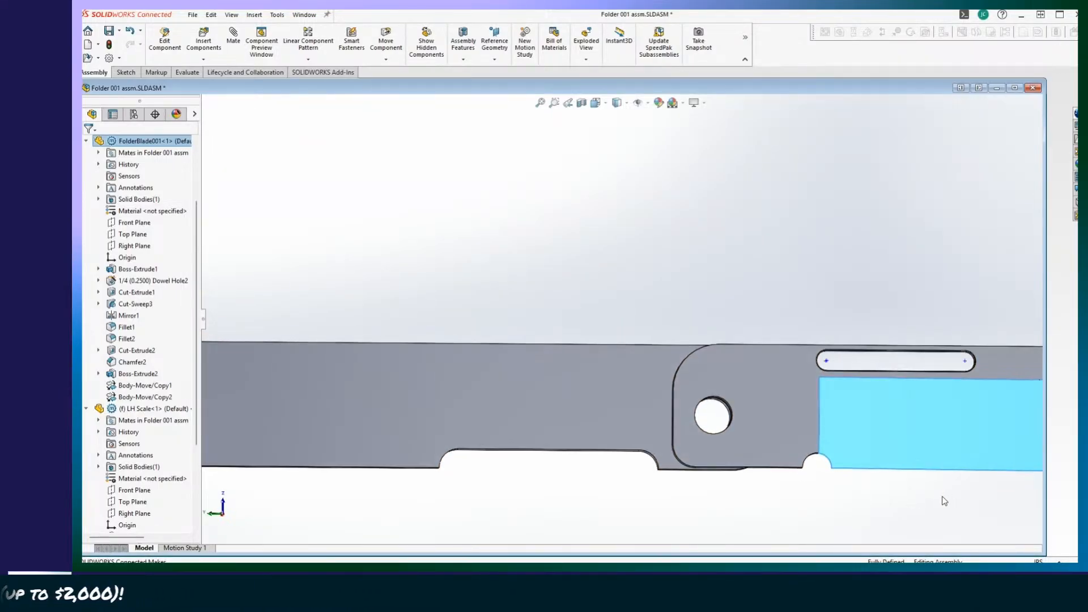
left_click_drag(1018, 381, 873, 454)
scroll(875, 442, "up", 6)
middle_click_drag(877, 425, 884, 365)
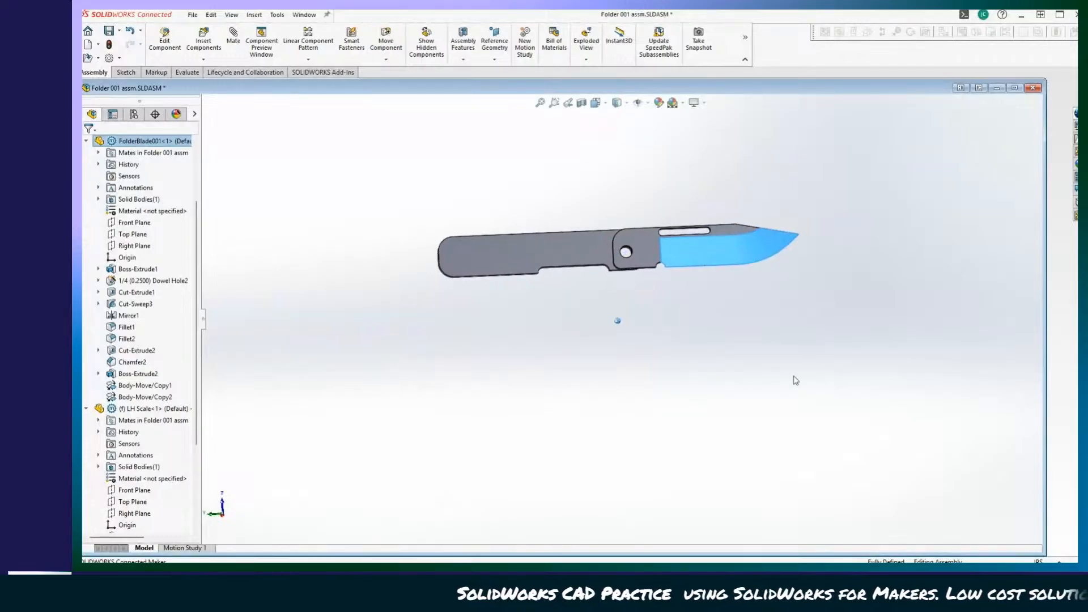
middle_click_drag(795, 381, 864, 507)
left_click(829, 463)
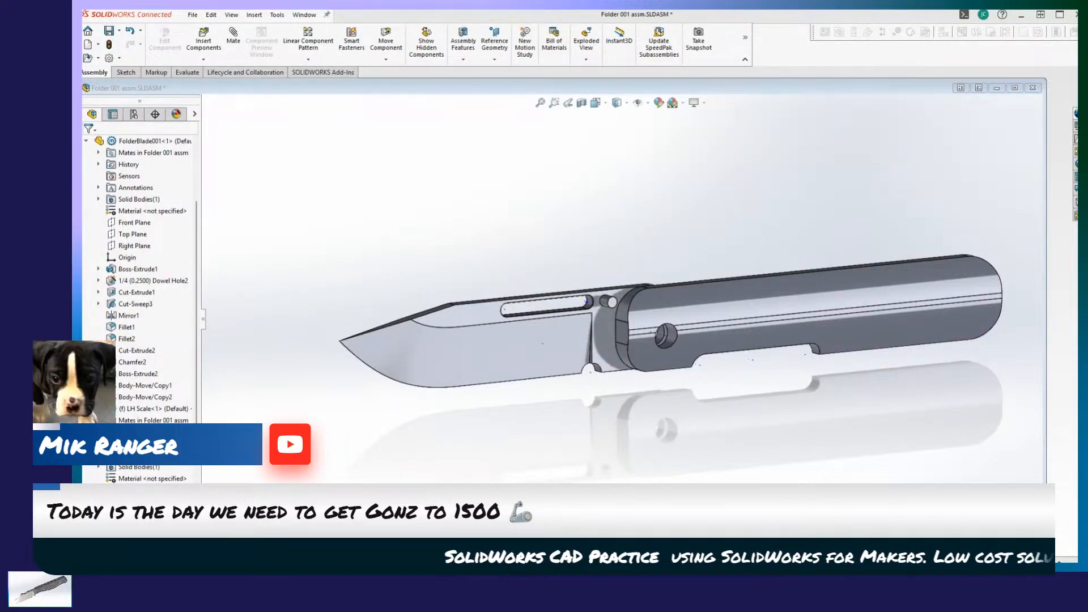
scroll(840, 463, "down", 5)
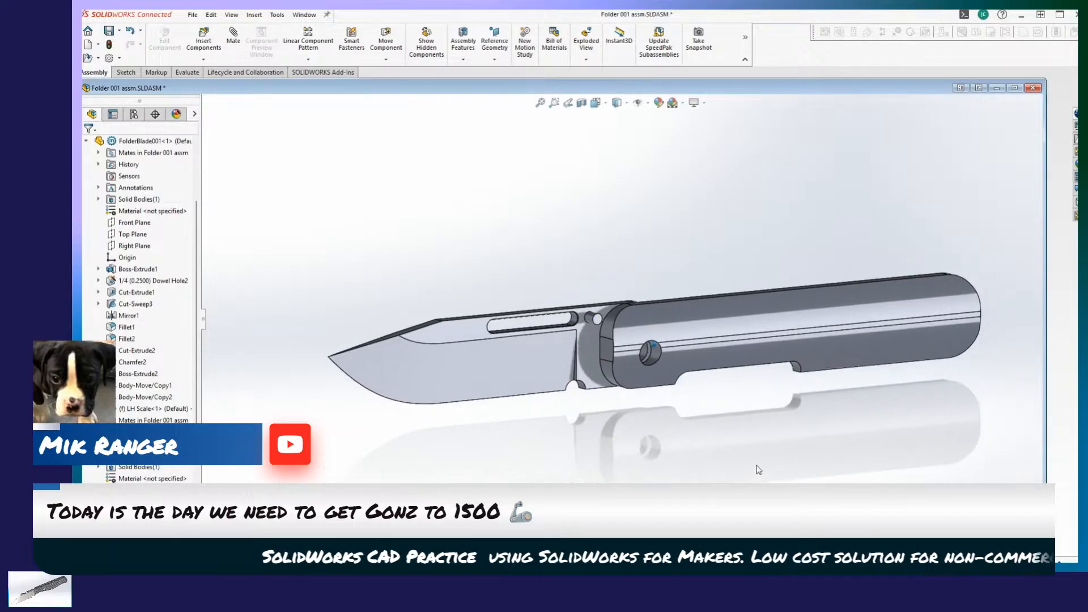
scroll(840, 463, "up", 5)
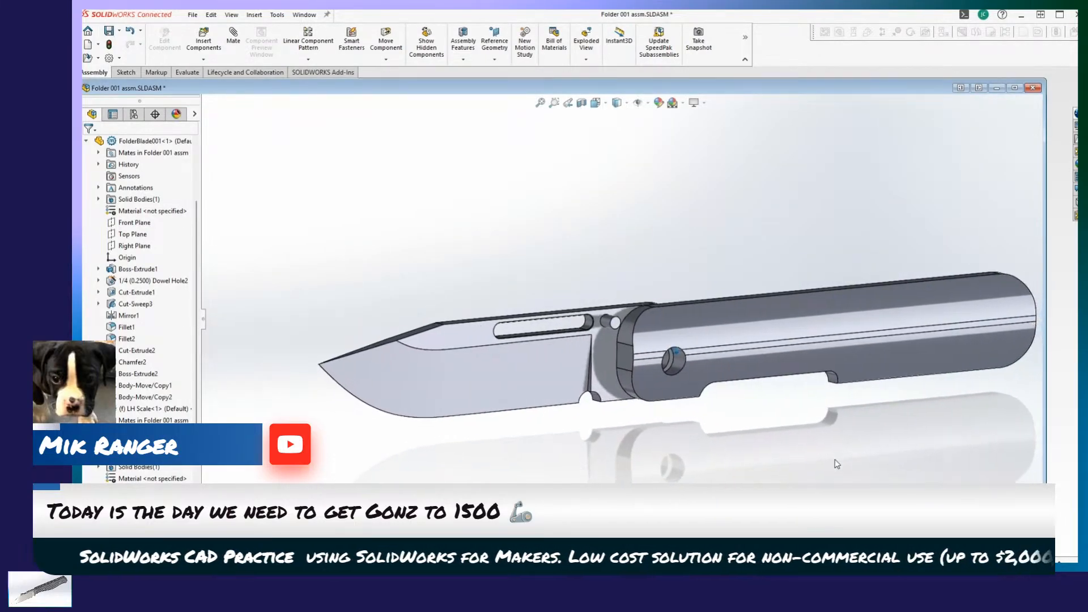
scroll(802, 464, "down", 3)
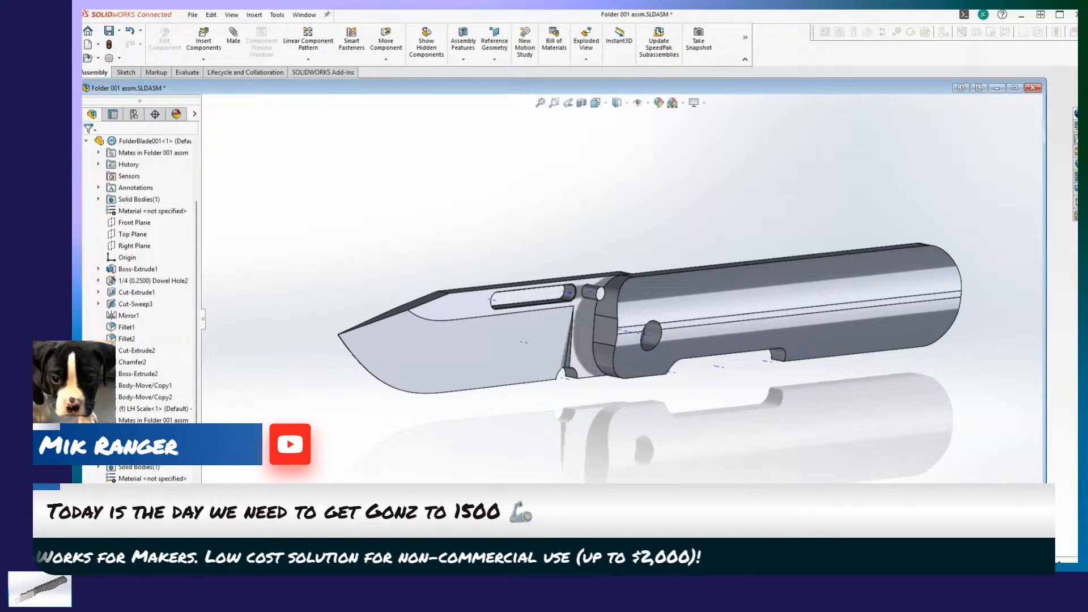
Save the assembly with its modified blade and LH Scale parts, rebuilding it before saving.
key("ctrl+s")
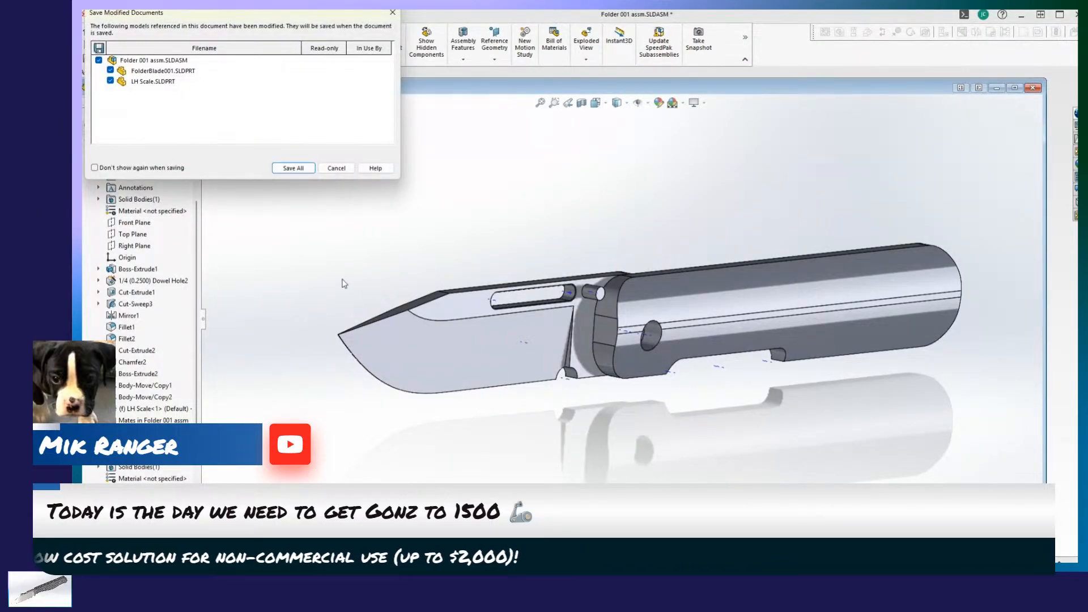
left_click(292, 168)
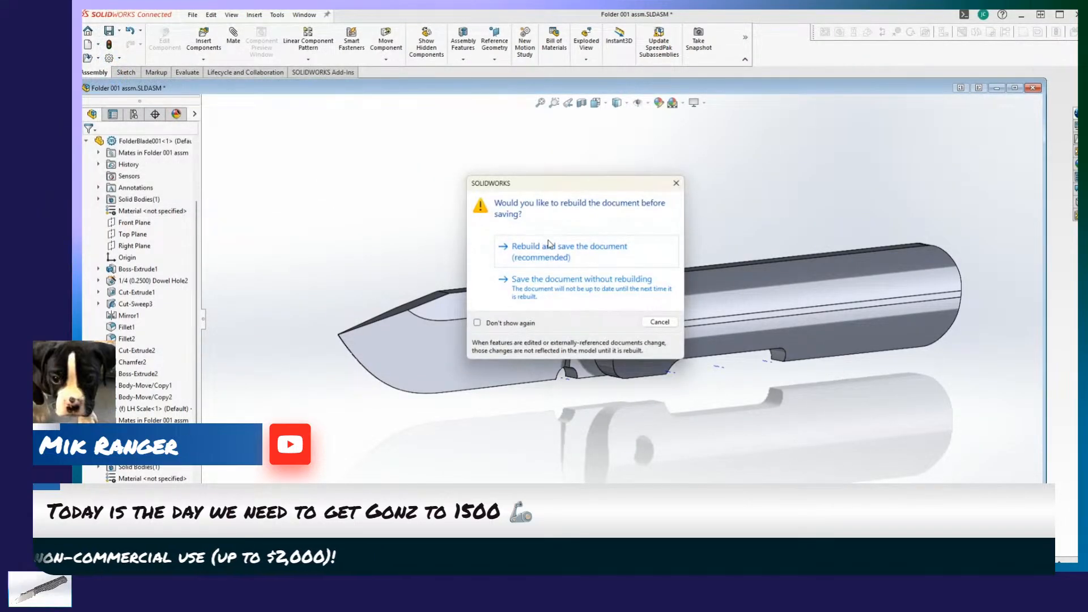
left_click(548, 245)
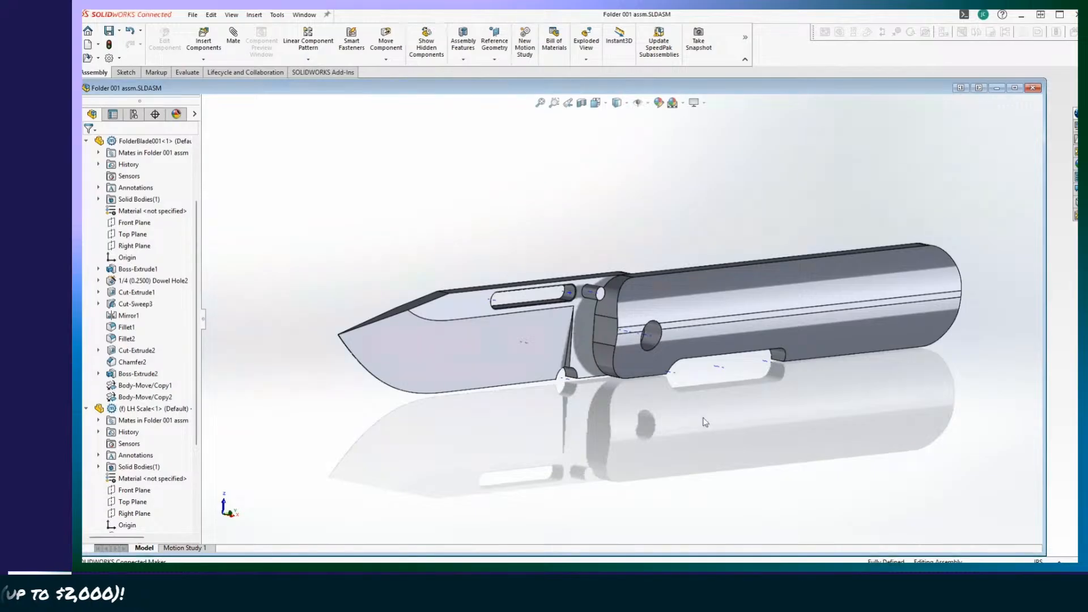
Look through the blade and LH Scale features, and examine the pivot hole from the scale's inner side.
scroll(121, 434, "down", 4)
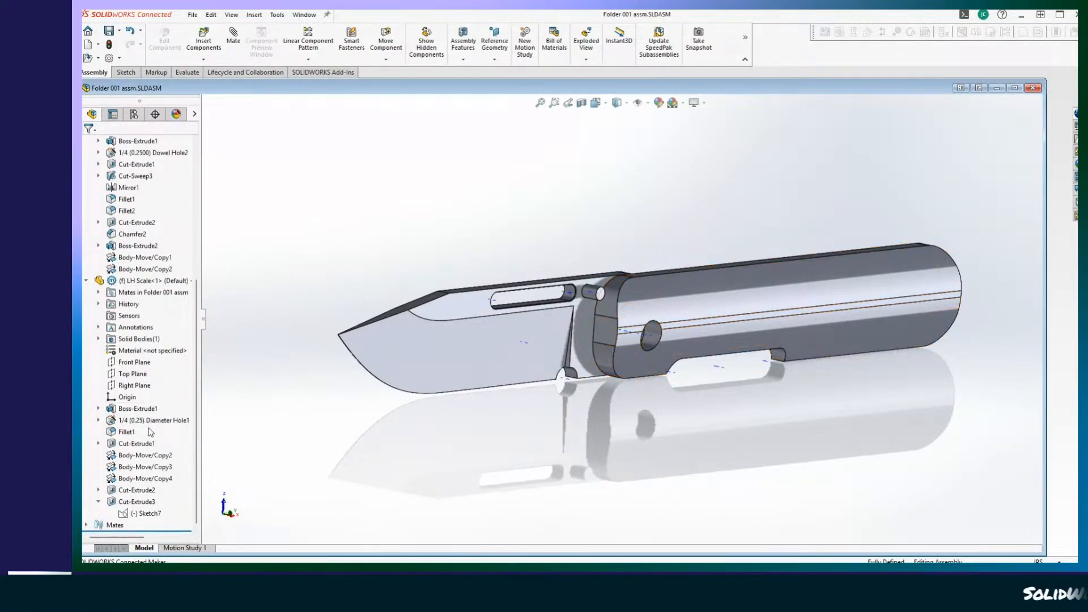
scroll(143, 343, "up", 3)
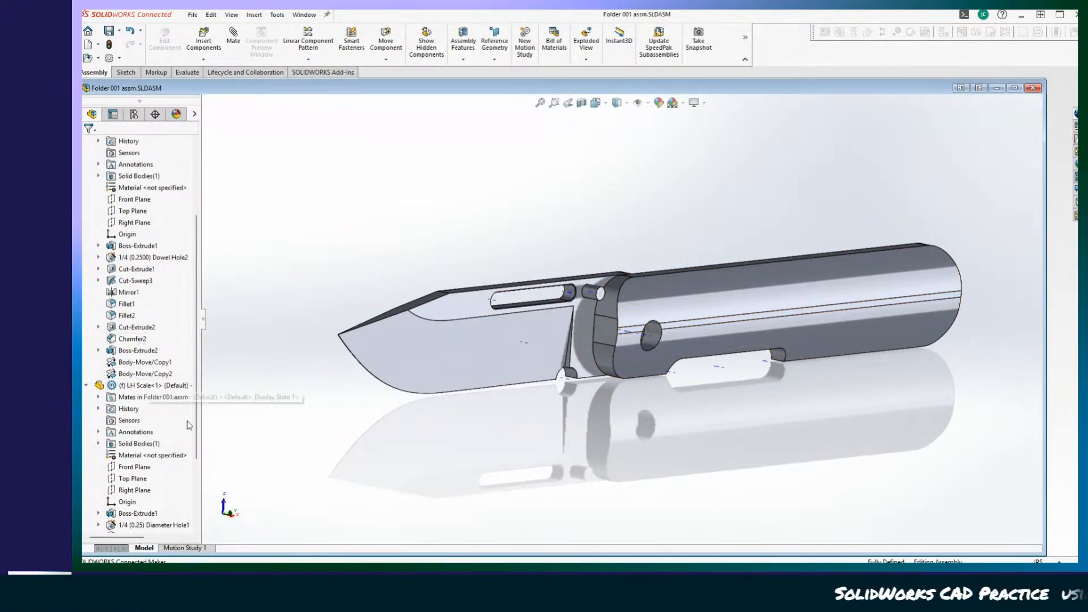
scroll(146, 302, "up", 3)
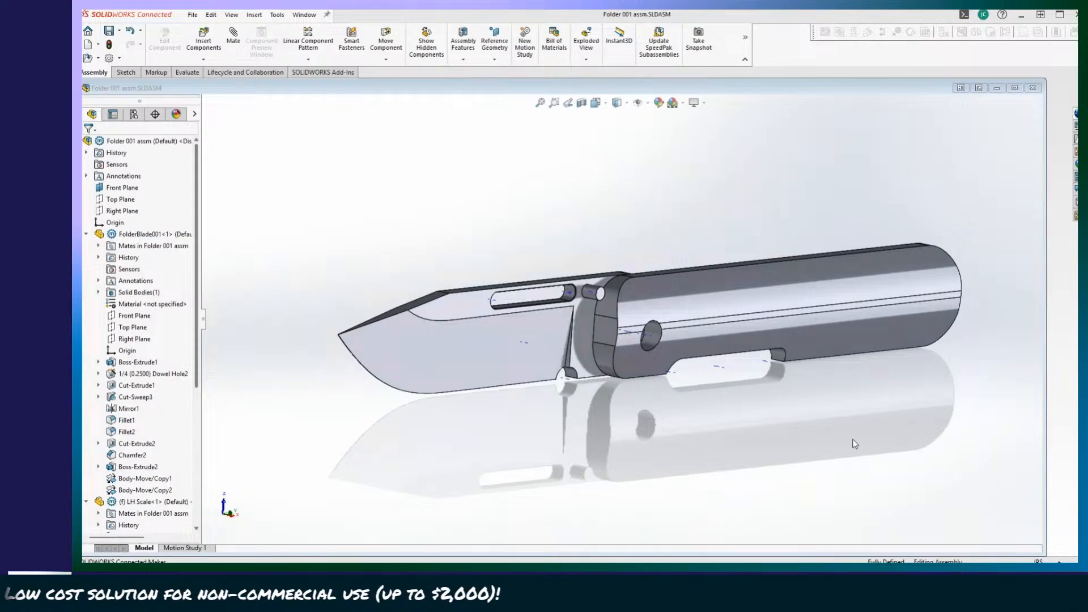
middle_click_drag(855, 444, 654, 435)
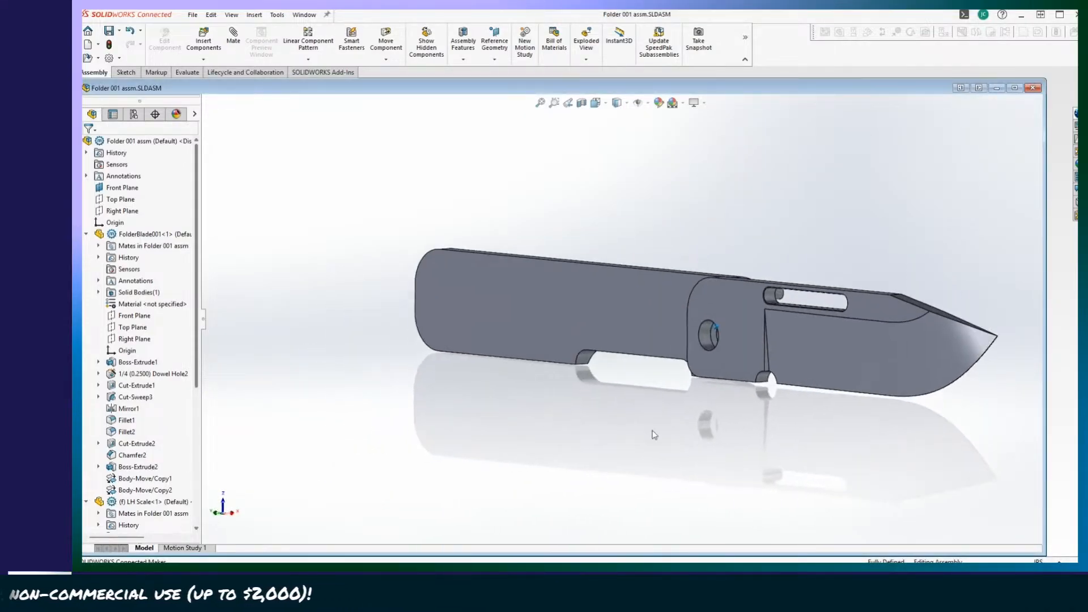
scroll(660, 346, "down", 8)
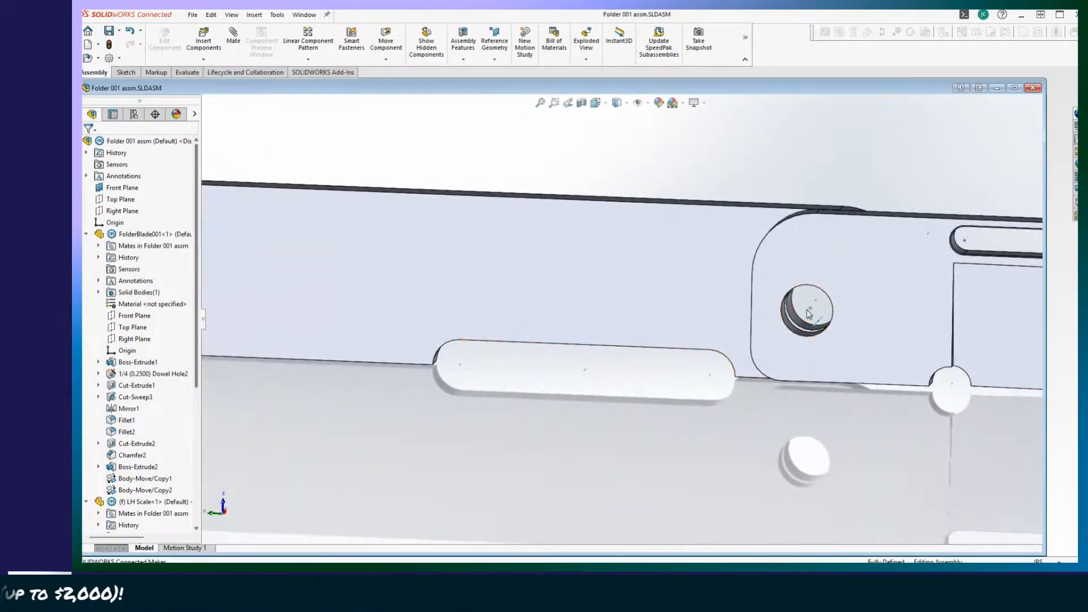
mouse_move(815, 309)
middle_mouse_down()
mouse_move(819, 372)
mouse_move(809, 311)
mouse_move(798, 314)
mouse_move(804, 333)
mouse_move(828, 340)
mouse_move(700, 331)
mouse_move(777, 327)
mouse_move(726, 250)
mouse_move(824, 350)
middle_mouse_up()
scroll(824, 350, "up", 4)
Swing the blade closed against the LH Scale and partly open again, checking its travel from both sides.
left_click_drag(831, 328, 427, 343)
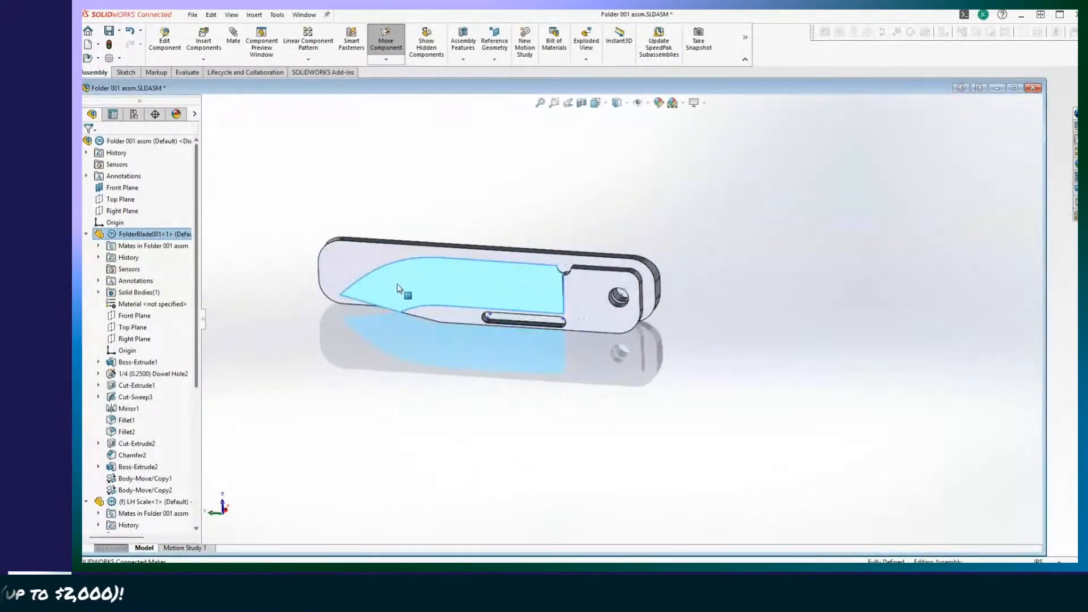
left_click_drag(398, 288, 809, 426)
left_click_drag(352, 232, 347, 321)
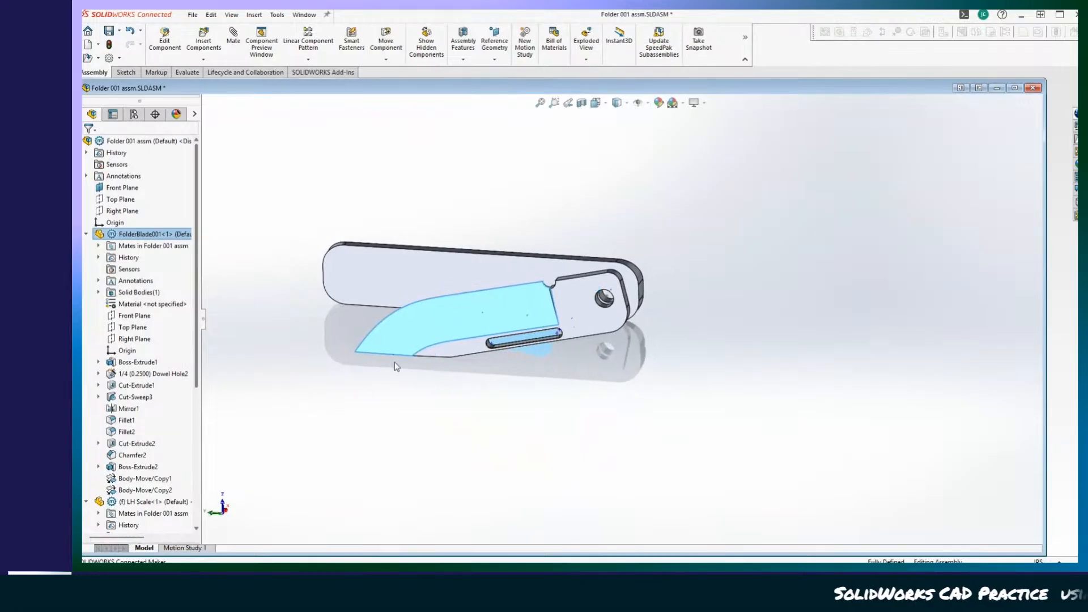
left_click_drag(513, 413, 475, 405)
middle_click_drag(475, 404, 646, 535)
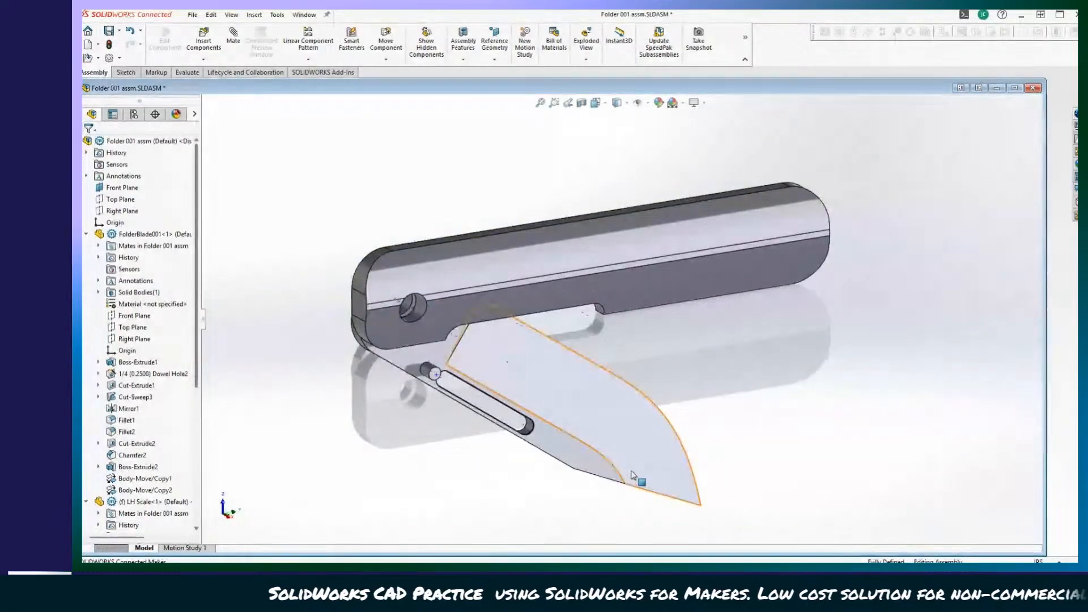
left_click_drag(633, 474, 732, 448)
key("Escape")
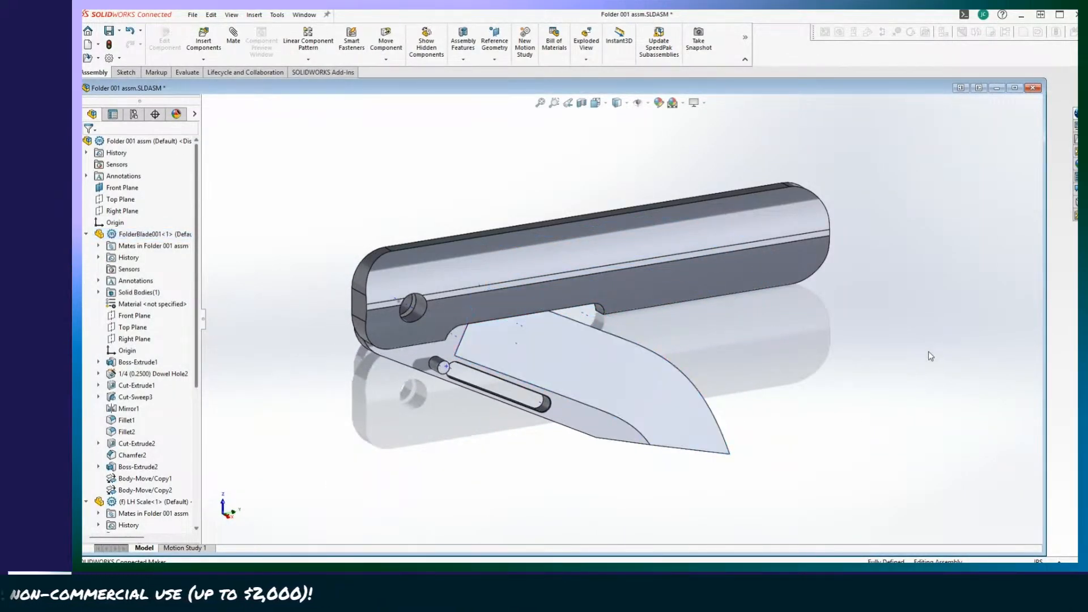
Swing the blade fully open in line with the LH Scale and back to a half-open position.
scroll(931, 356, "up", 7)
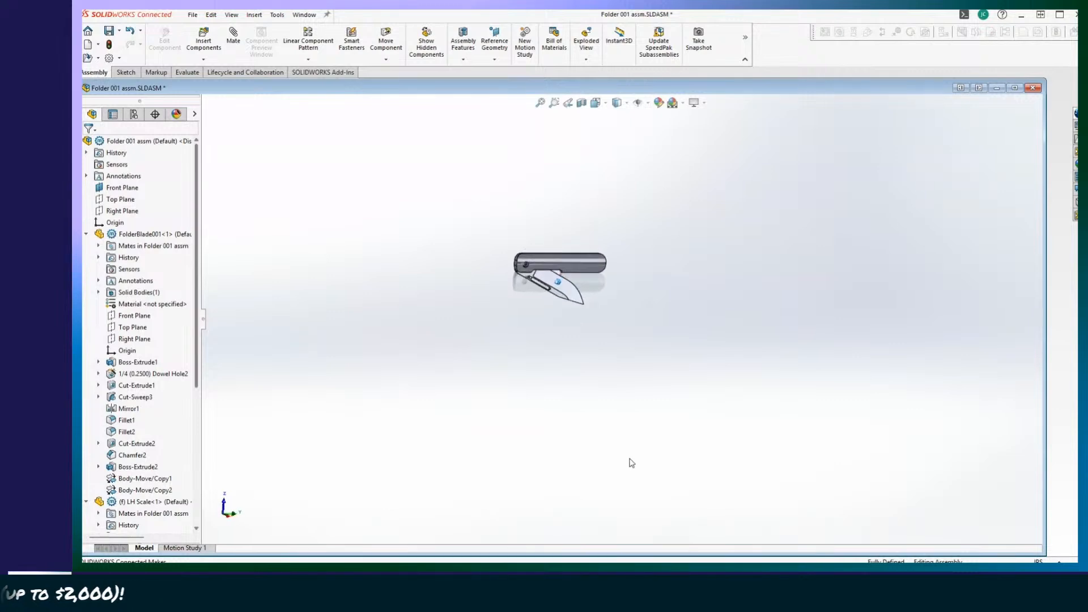
scroll(630, 459, "down", 7)
left_click_drag(643, 404, 398, 336)
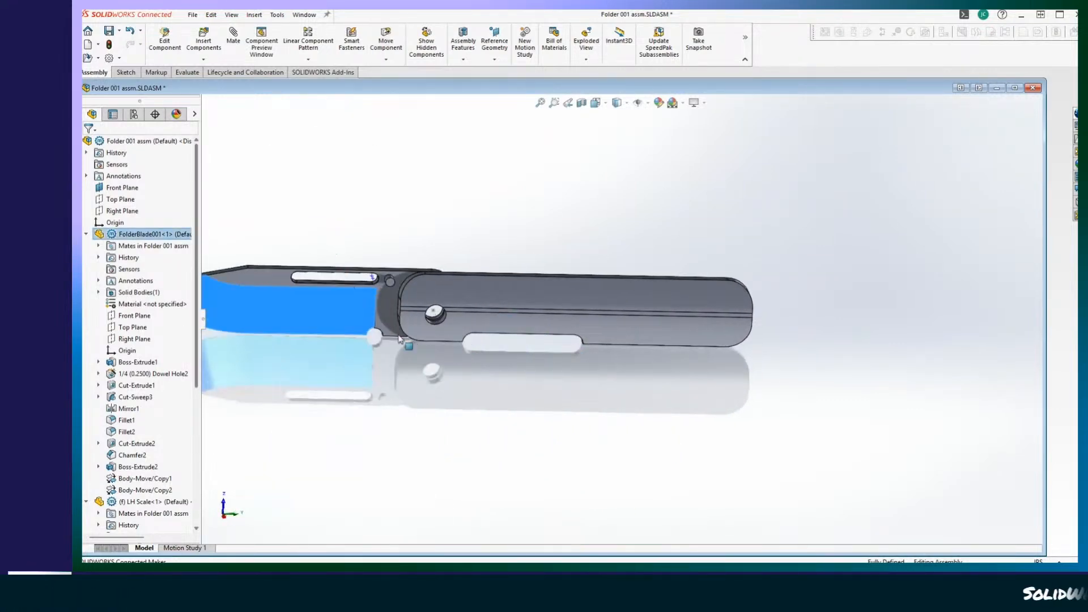
scroll(519, 340, "up", 5)
middle_click_drag(544, 542, 787, 485)
scroll(661, 555, "down", 3)
left_click_drag(837, 317, 441, 529)
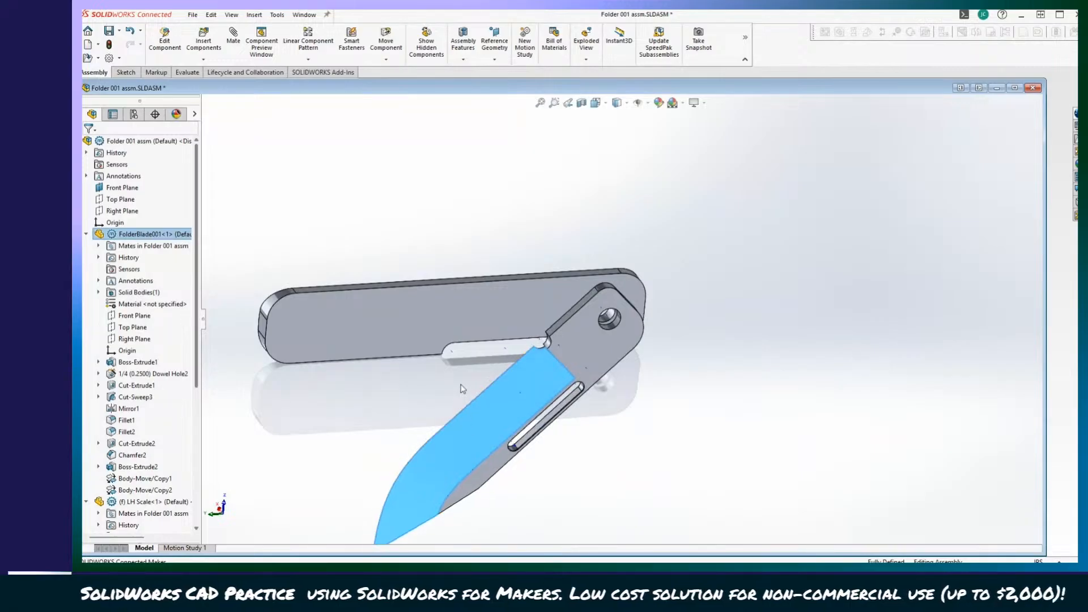
Isolate the LH Scale component in the assembly.
left_click(438, 302)
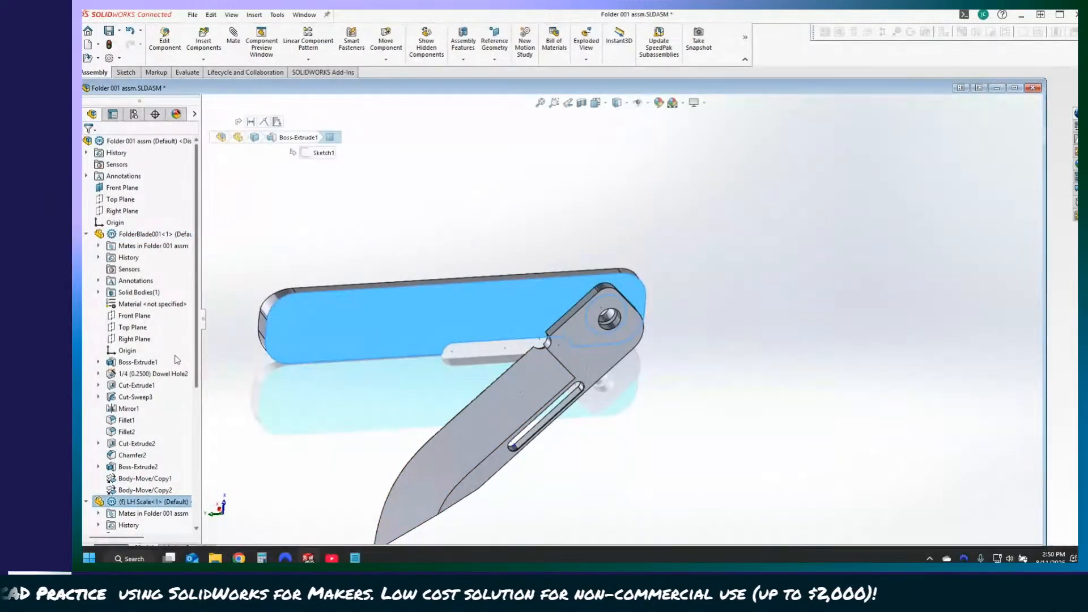
right_click(145, 507)
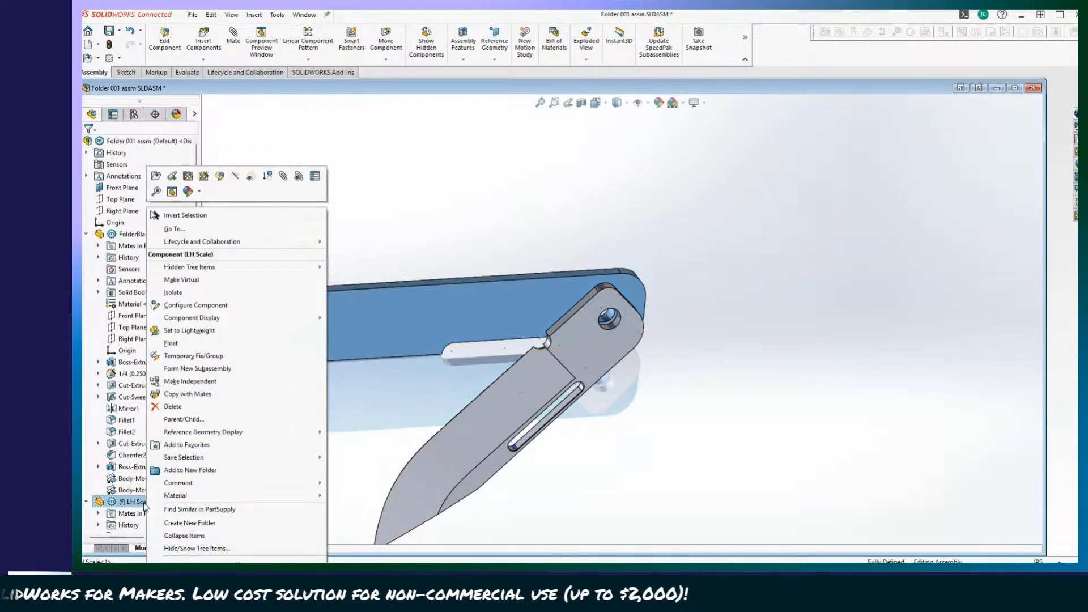
left_click(173, 292)
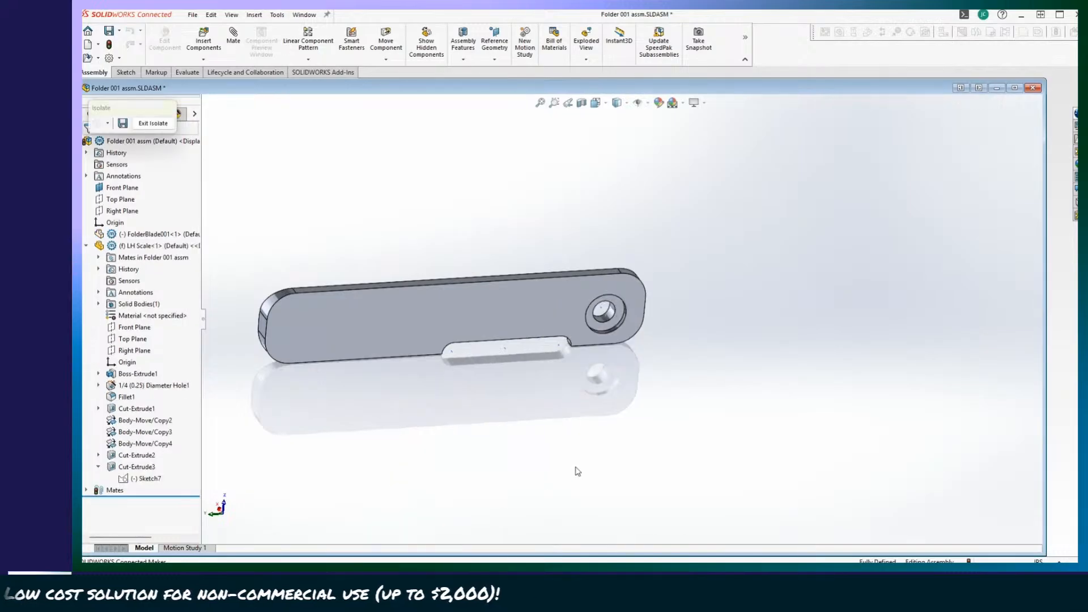
Examine the isolated LH Scale's pivot hole, circular recess and edge cutout from several angles, and exit the isolated view.
scroll(576, 471, "down", 5)
middle_click_drag(666, 432, 639, 444)
scroll(734, 426, "down", 2)
mouse_move(739, 428)
middle_mouse_down()
mouse_move(728, 442)
mouse_move(518, 507)
middle_mouse_up()
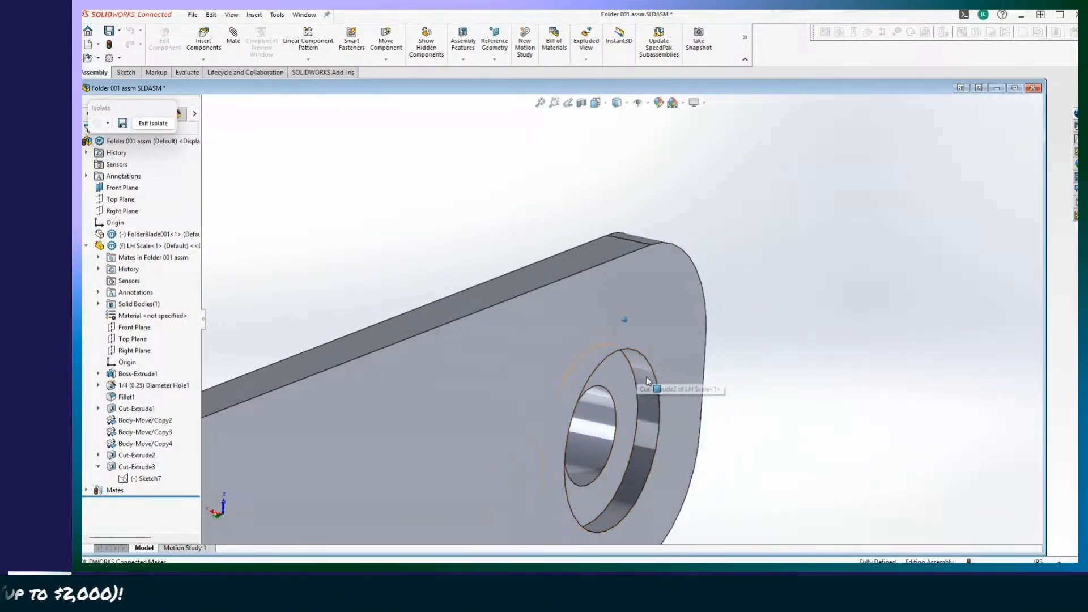
middle_click_drag(648, 381, 533, 414)
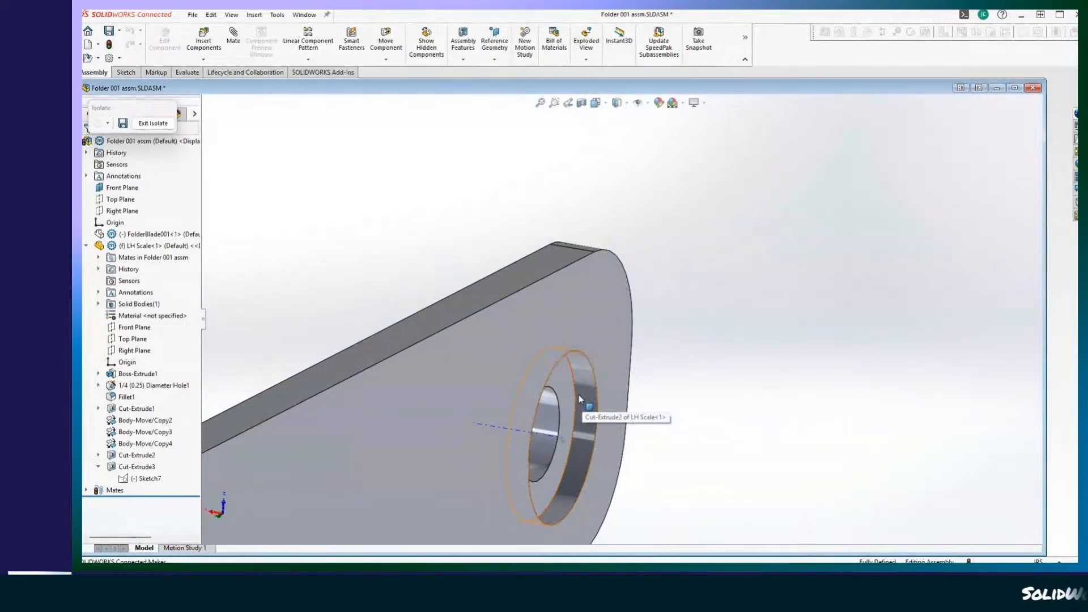
middle_click_drag(576, 426, 631, 458)
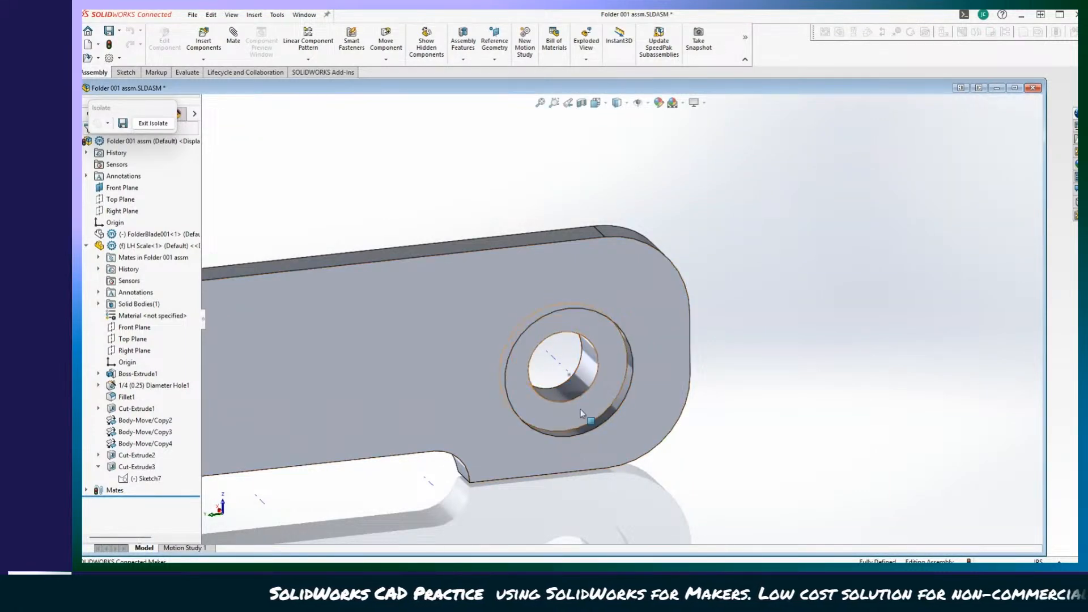
middle_click_drag(612, 376, 729, 440)
middle_click_drag(730, 440, 581, 415)
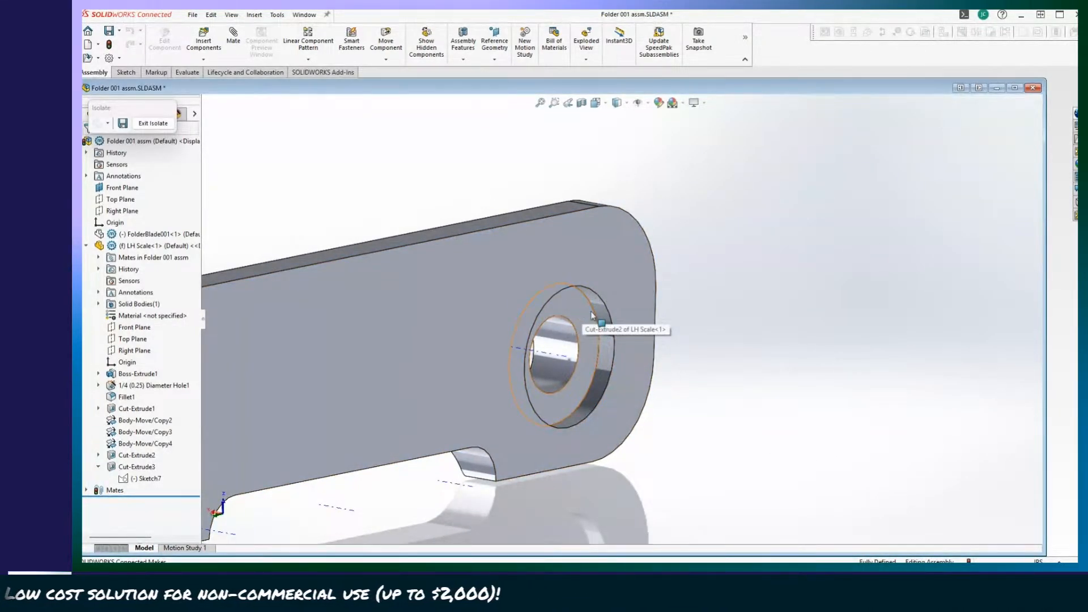
middle_click_drag(631, 245, 683, 374)
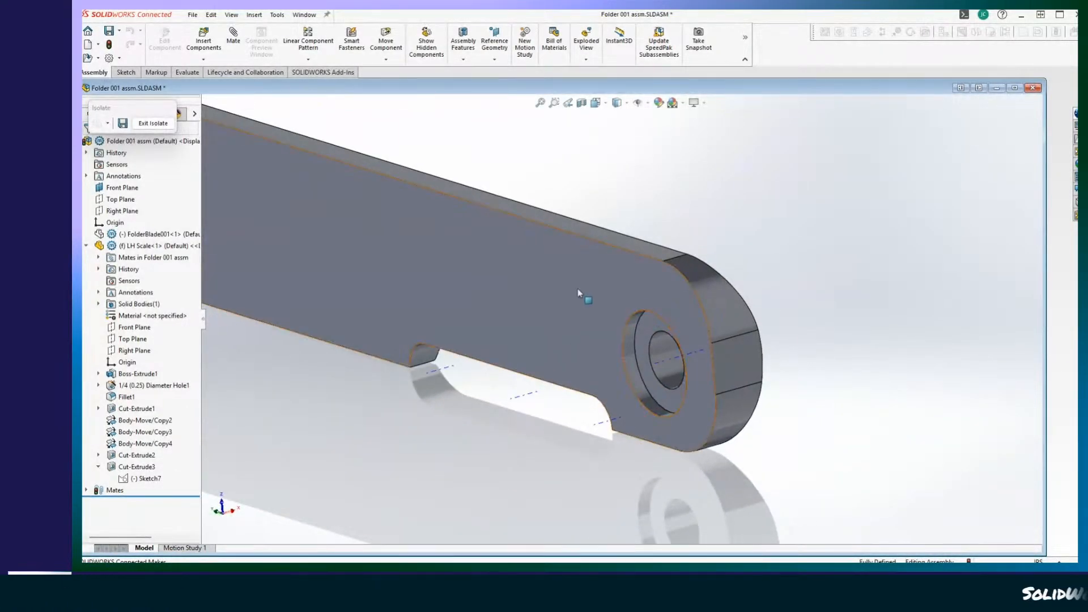
middle_click_drag(579, 293, 673, 362)
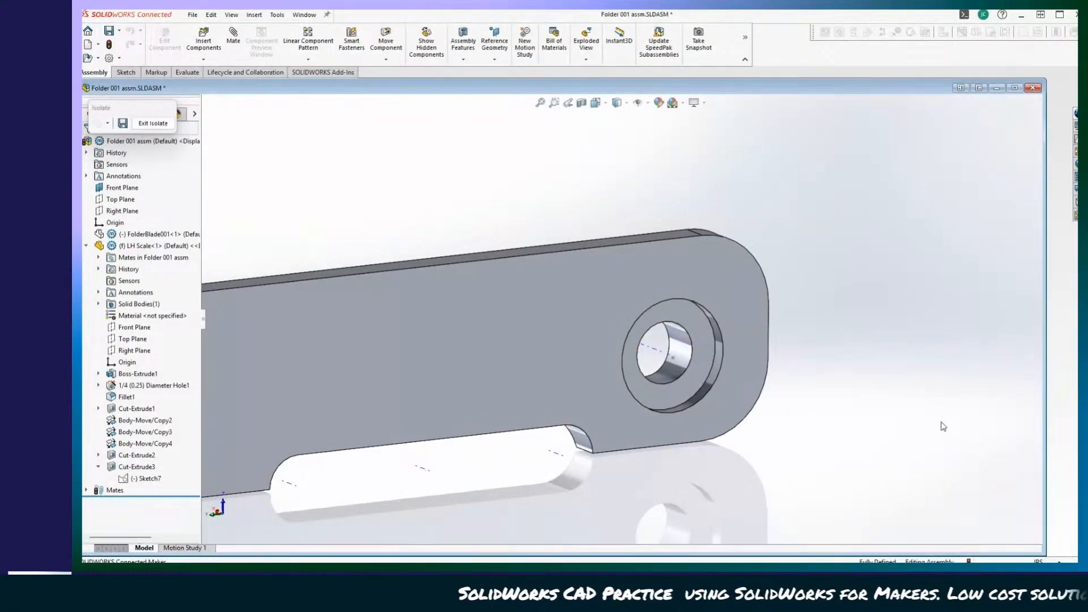
middle_click_drag(686, 429, 374, 301)
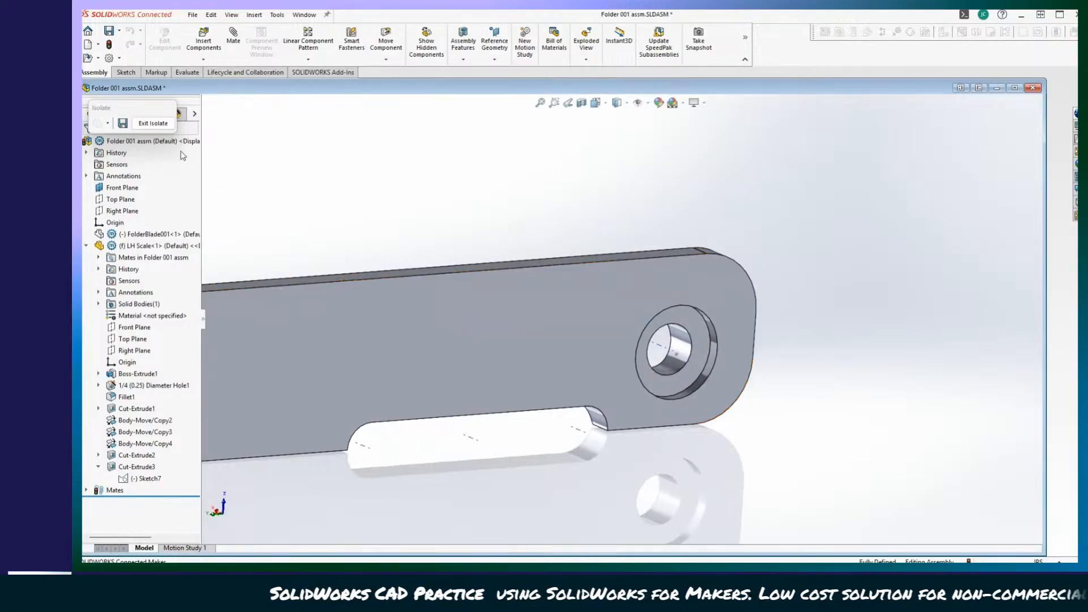
left_click(151, 123)
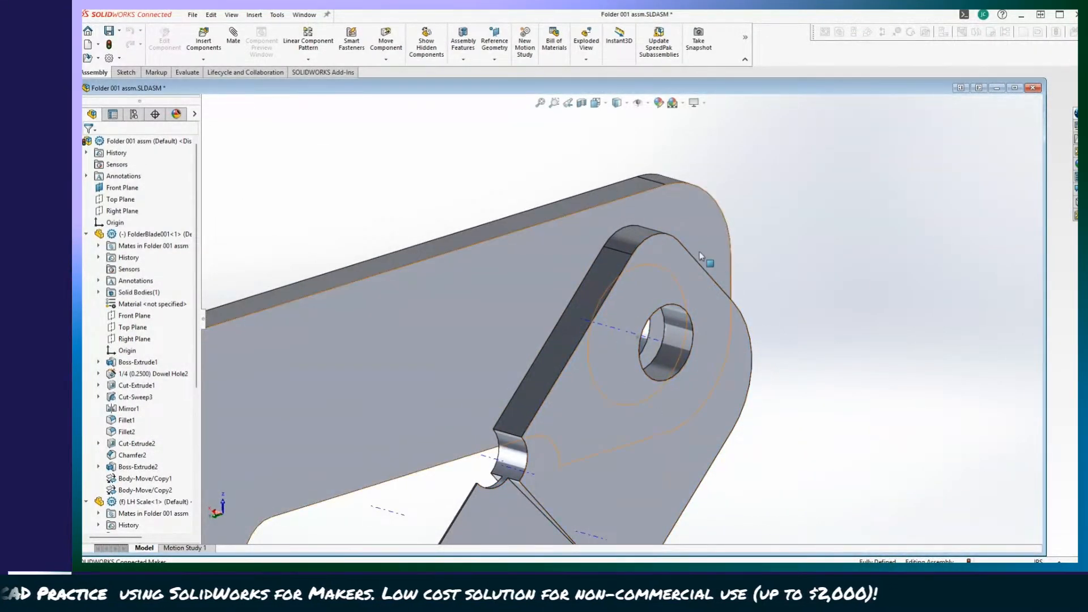
Examine how the half-open blade sits against the LH Scale at the pivot, from edge-on and at oblique angles.
mouse_move(744, 381)
middle_mouse_down()
mouse_move(711, 397)
mouse_move(731, 389)
mouse_move(672, 256)
mouse_move(828, 372)
mouse_move(741, 326)
mouse_move(758, 377)
mouse_move(690, 286)
middle_mouse_up()
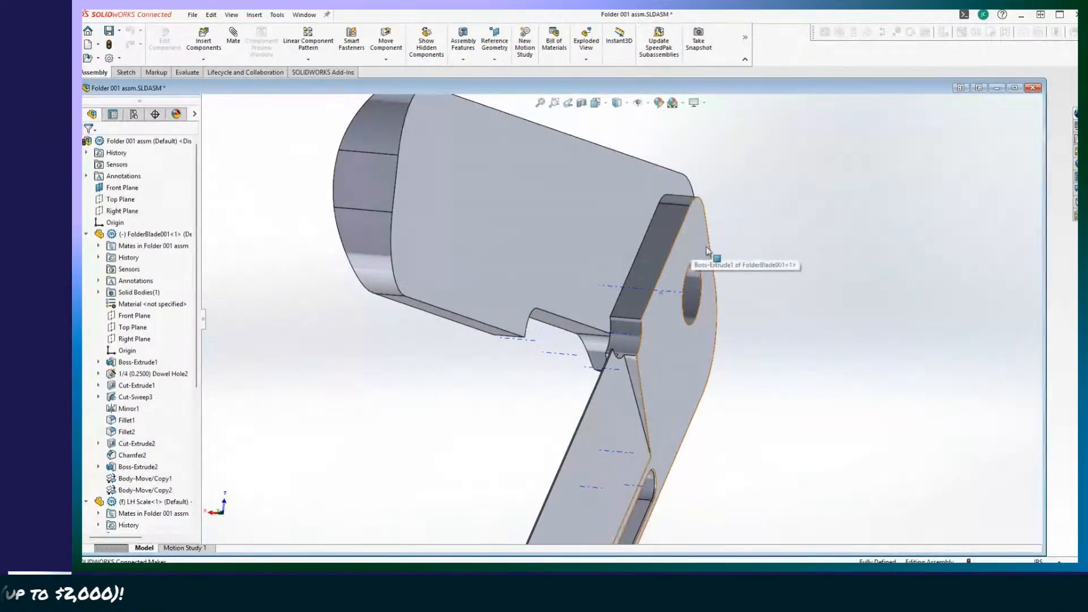
middle_click_drag(666, 269, 709, 412)
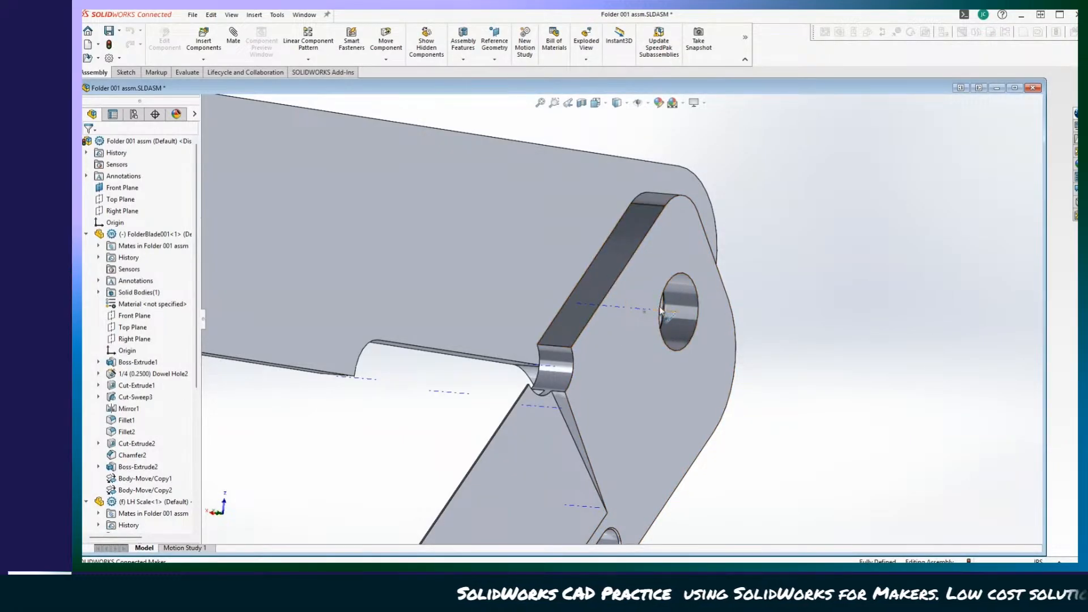
middle_click_drag(660, 307, 551, 307)
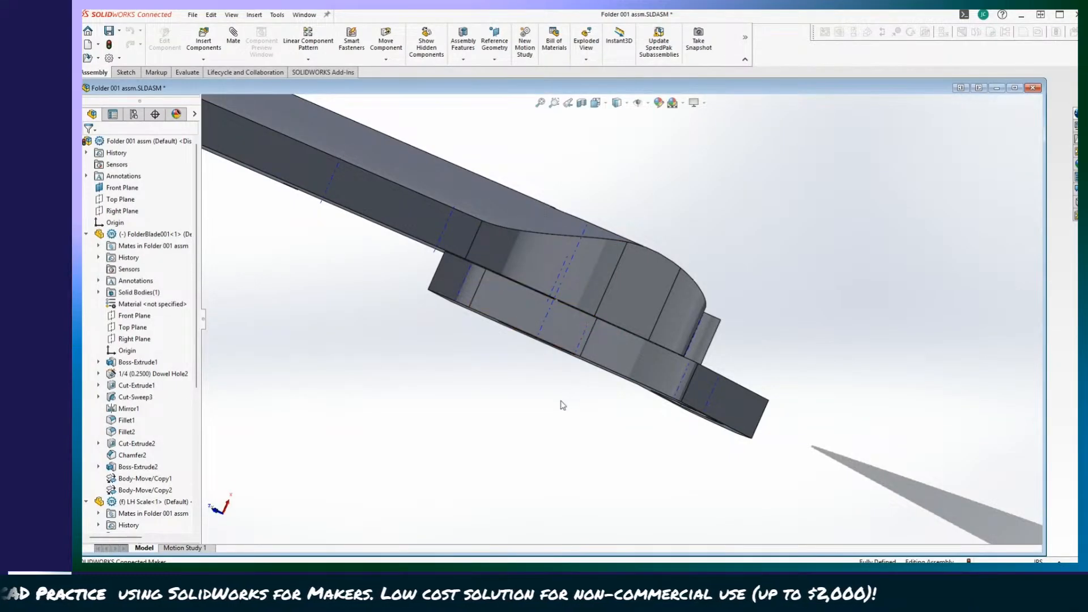
middle_click_drag(561, 403, 561, 402)
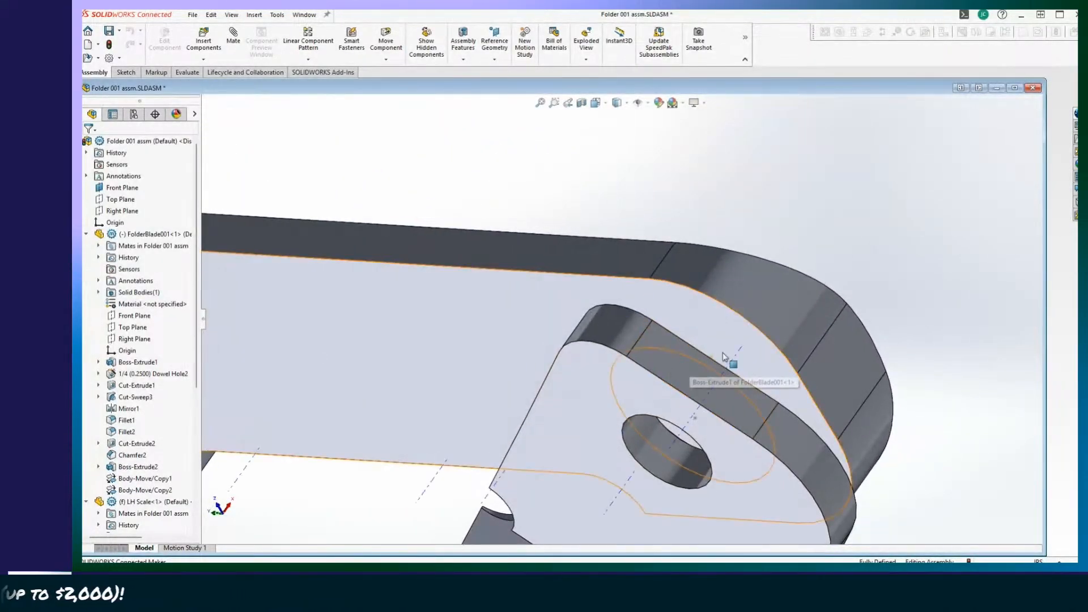
middle_click_drag(719, 354, 699, 380)
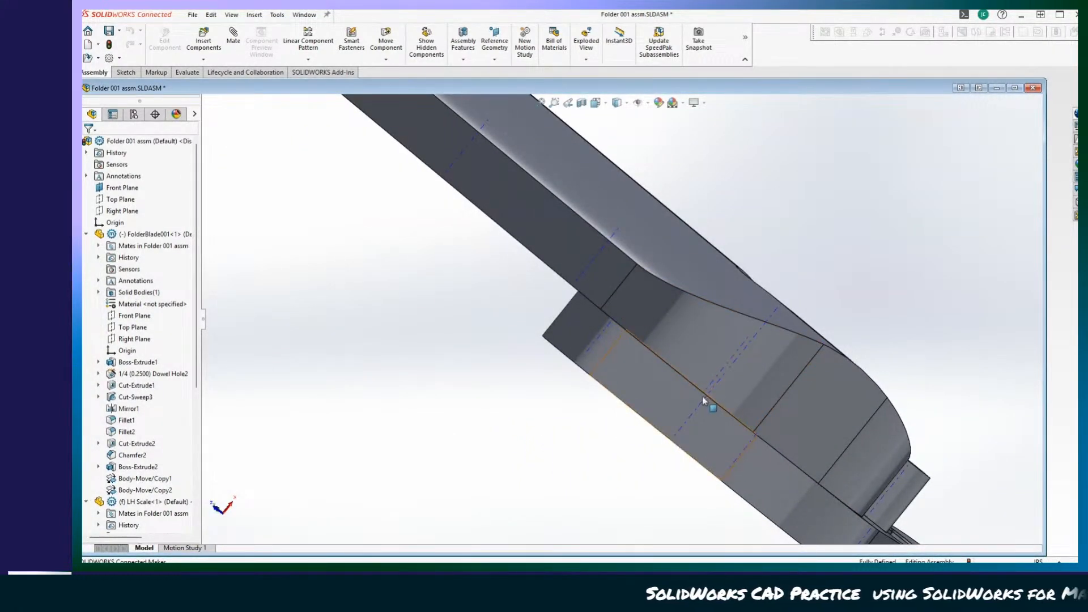
middle_click_drag(702, 399, 719, 415)
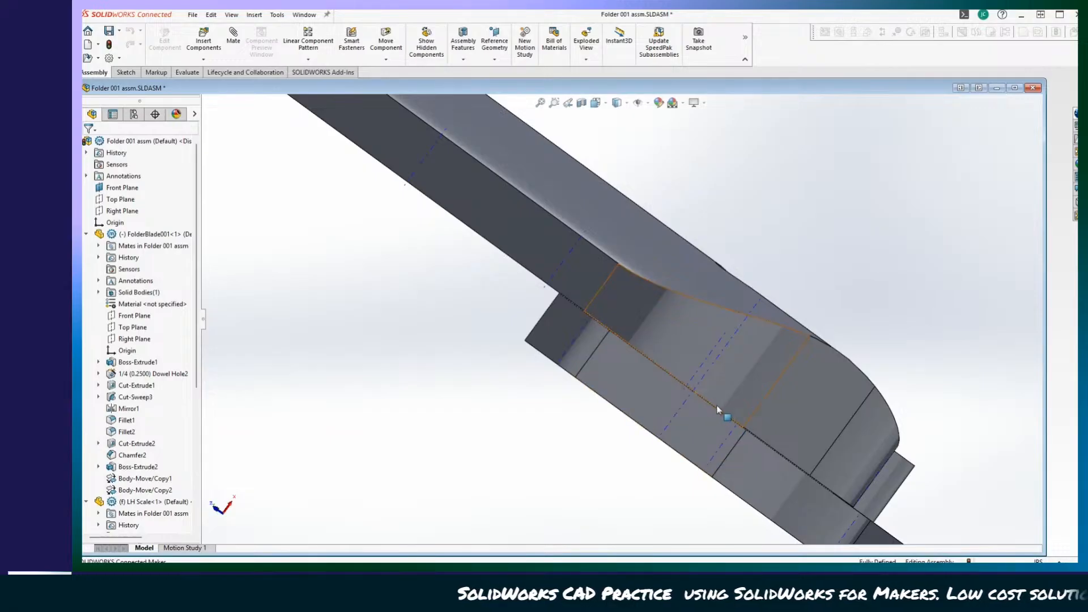
middle_click_drag(710, 419, 499, 211)
mouse_move(626, 184)
middle_mouse_down()
mouse_move(566, 266)
mouse_move(518, 276)
mouse_move(491, 198)
mouse_move(450, 356)
mouse_move(600, 369)
mouse_move(660, 313)
middle_mouse_up()
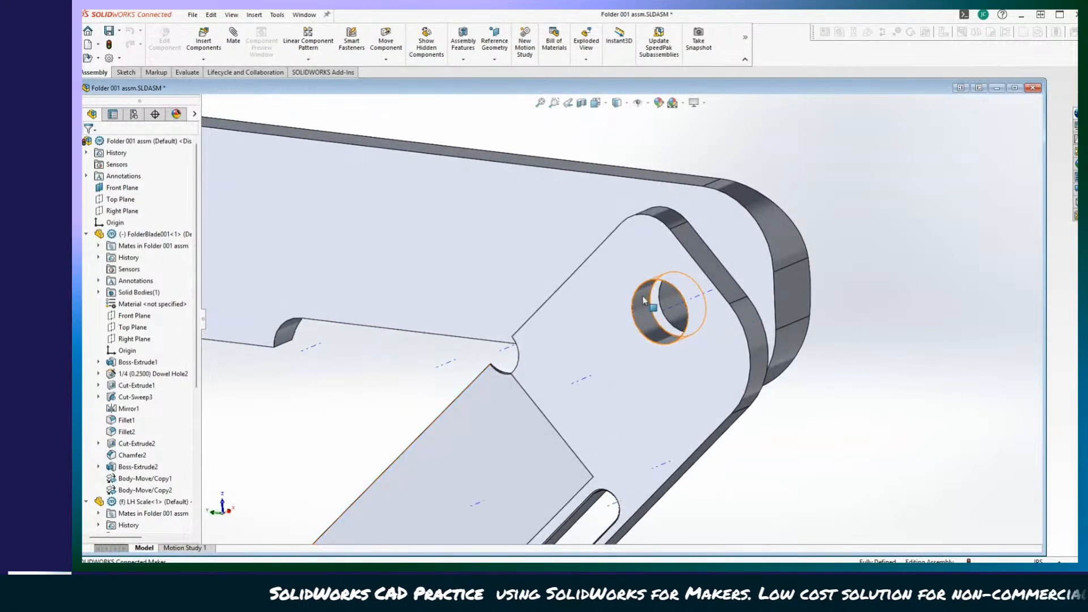
Swing the blade closed and check how its slot and pin hole line up with the LH Scale's edge cutout.
scroll(658, 311, "up", 2)
mouse_move(447, 393)
middle_mouse_down()
mouse_move(427, 394)
mouse_move(748, 389)
mouse_move(772, 359)
mouse_move(647, 395)
middle_mouse_up()
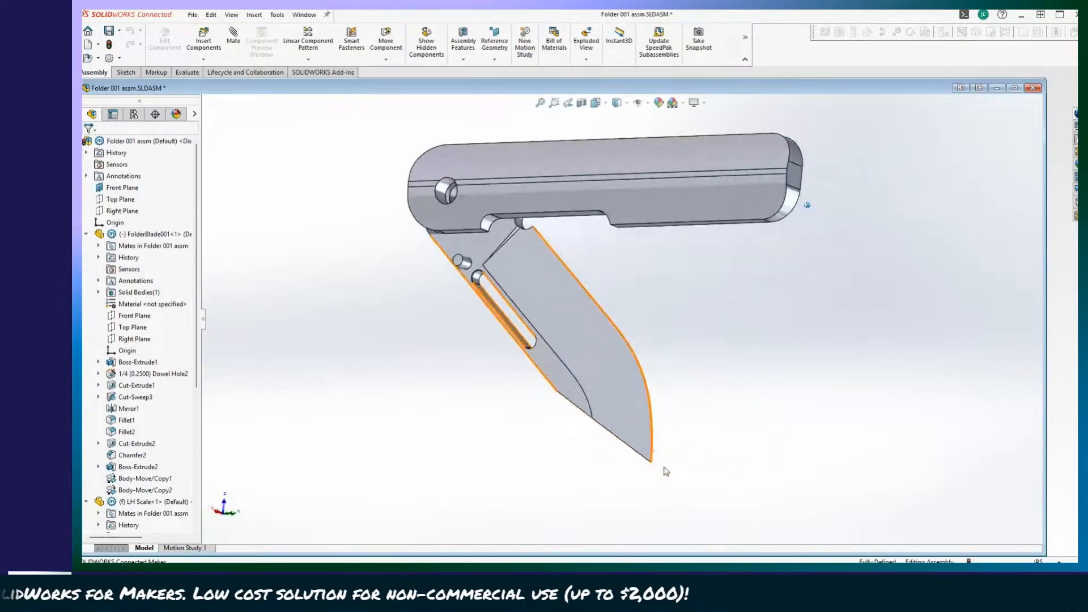
left_click_drag(622, 410, 734, 193)
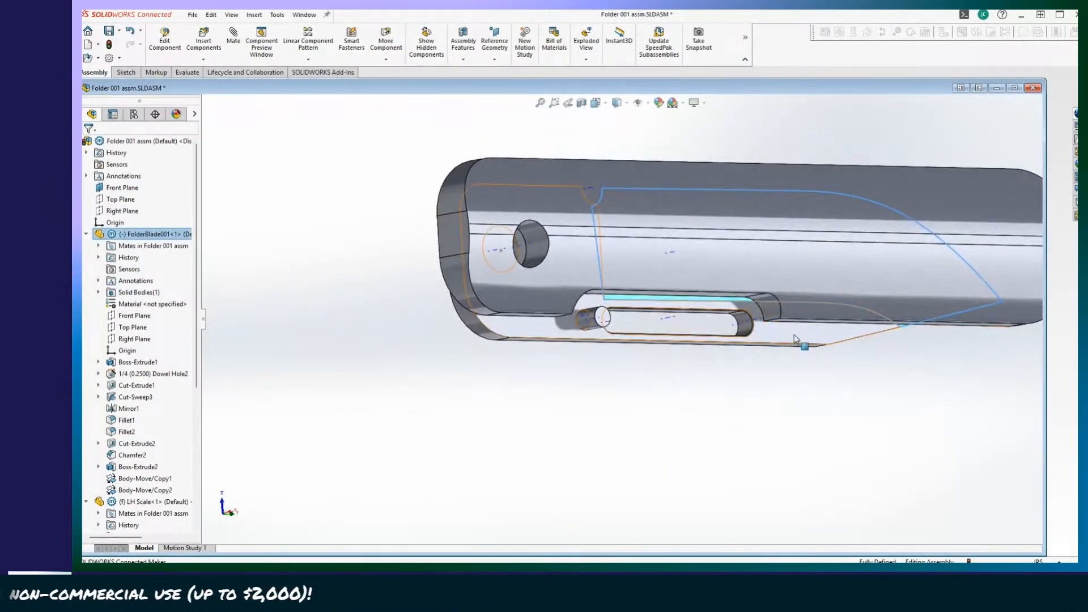
left_click_drag(796, 338, 879, 312)
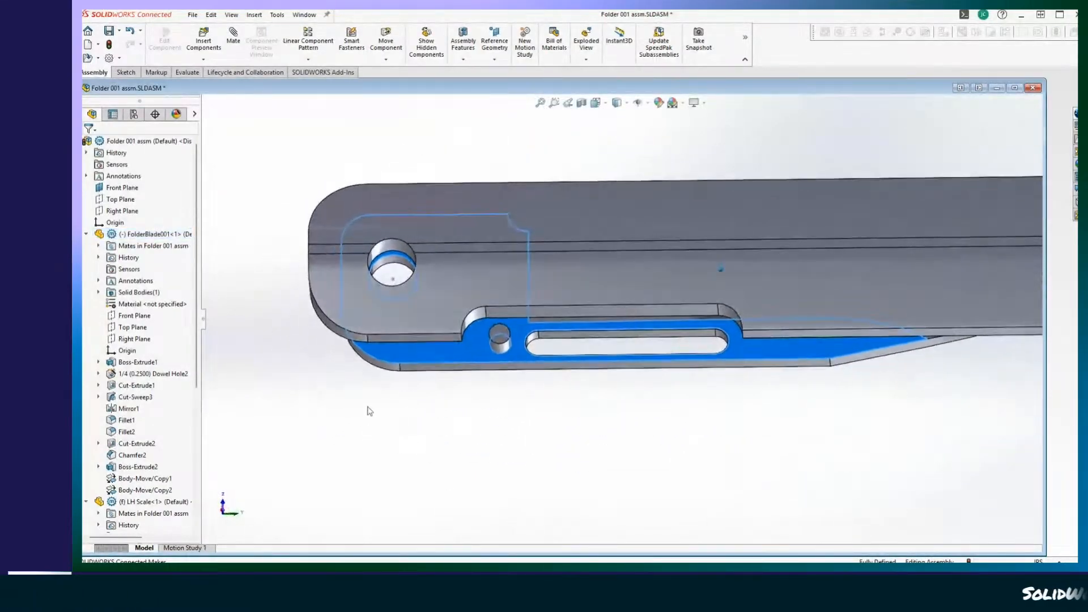
Open the LH Scale for editing within the assembly.
left_click(251, 427)
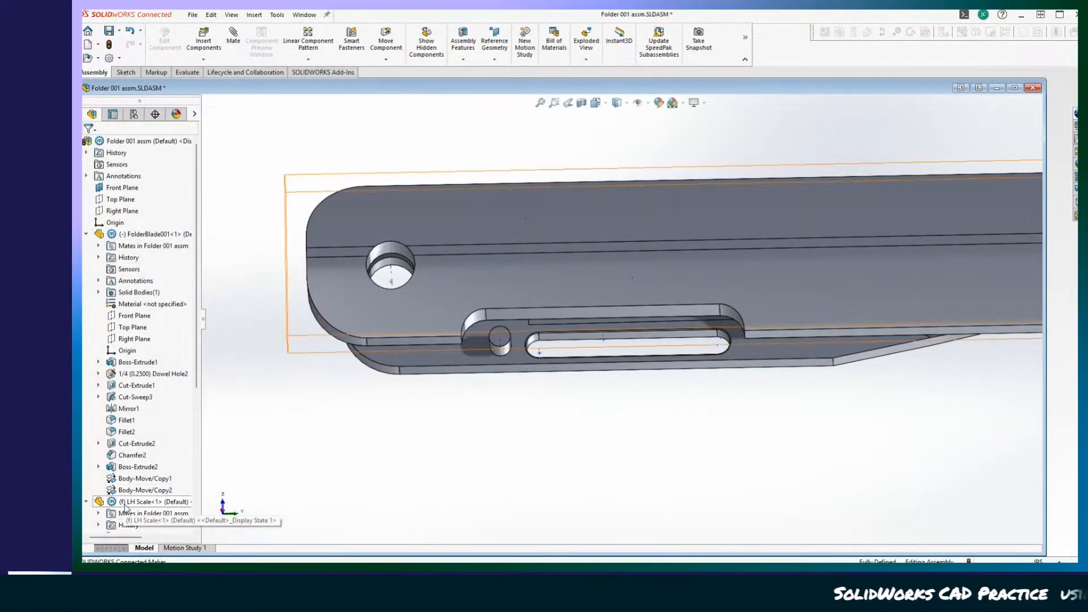
left_click(125, 502)
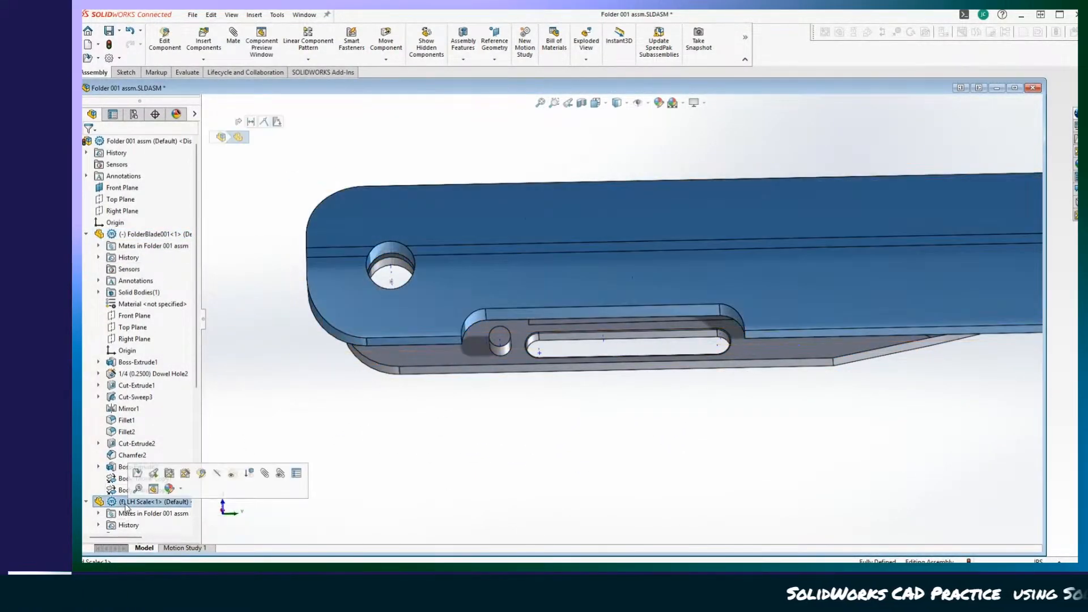
left_click(164, 41)
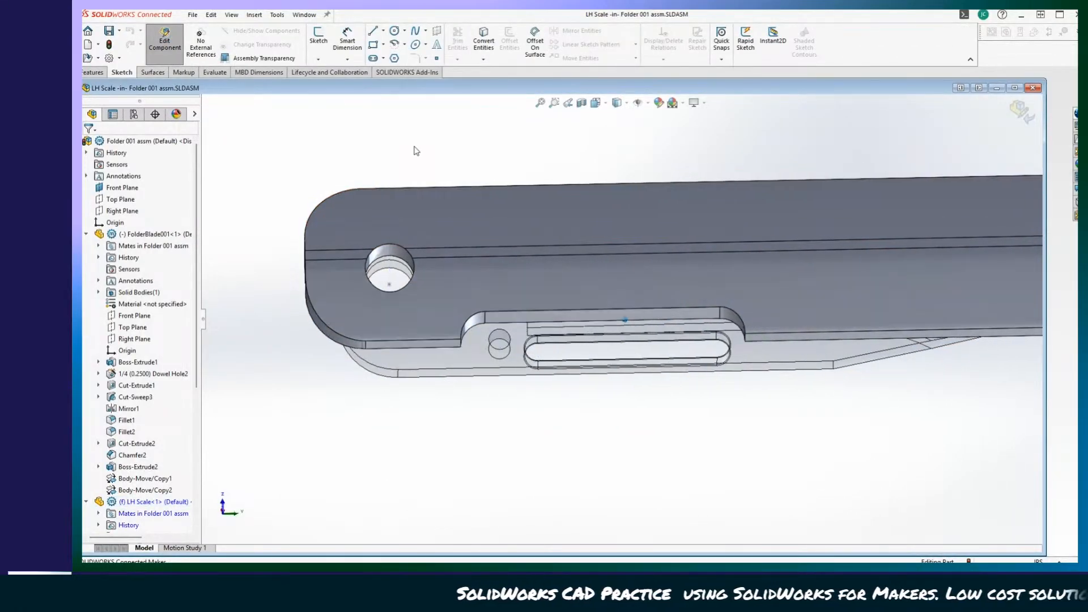
middle_click_drag(414, 147, 429, 148)
left_click(94, 73)
scroll(492, 182, "down", 3)
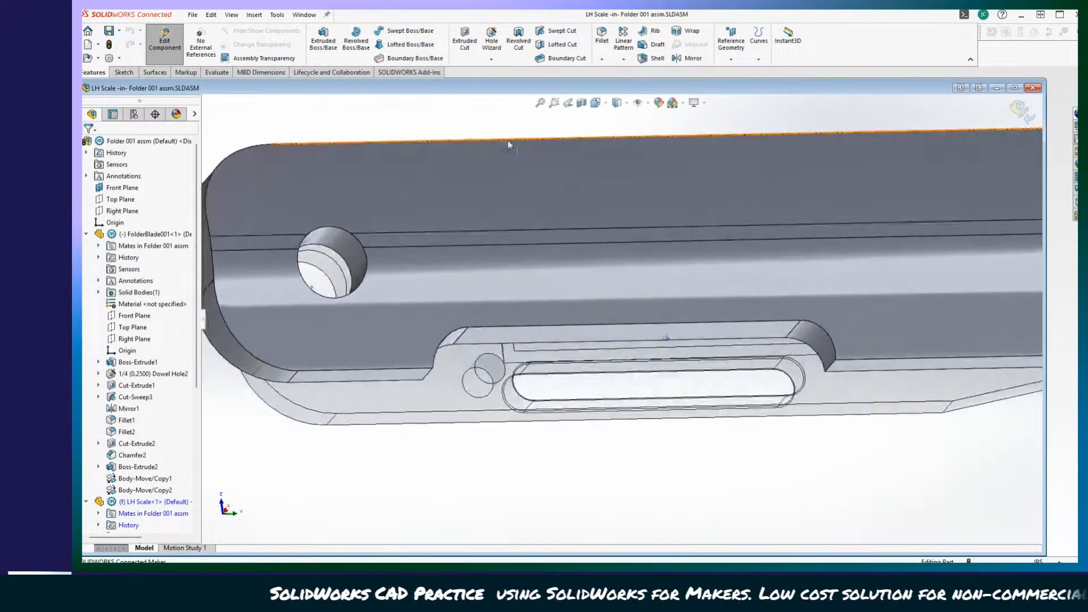
scroll(510, 144, "down", 2)
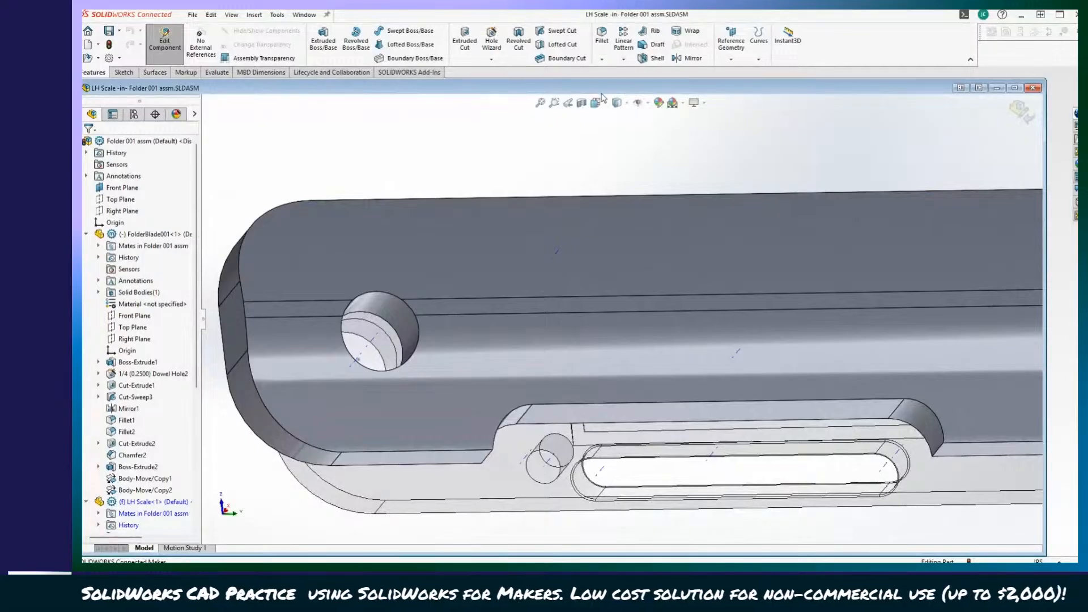
Start a fillet on the LH Scale's edge cutout, selecting its outer-face rim and the short corner edge at each end.
left_click(602, 57)
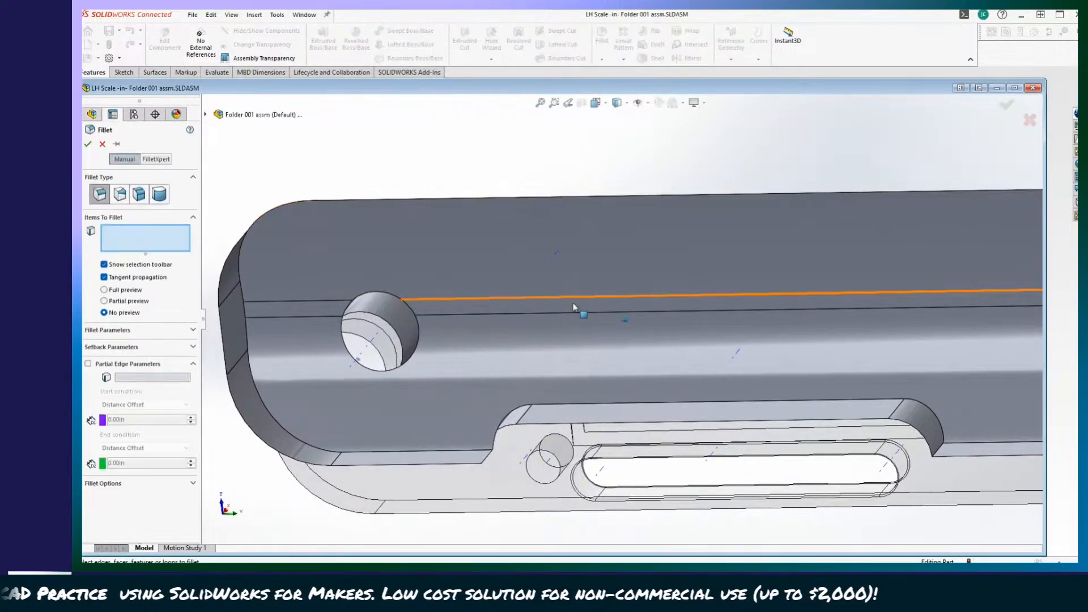
scroll(458, 434, "down", 6)
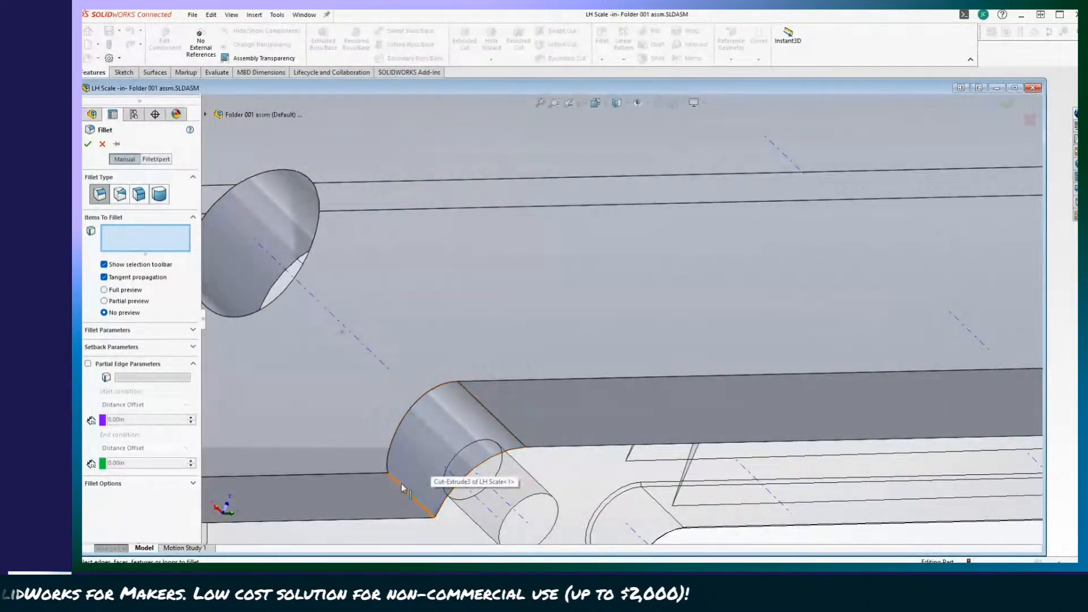
left_click(401, 484)
left_click(399, 426)
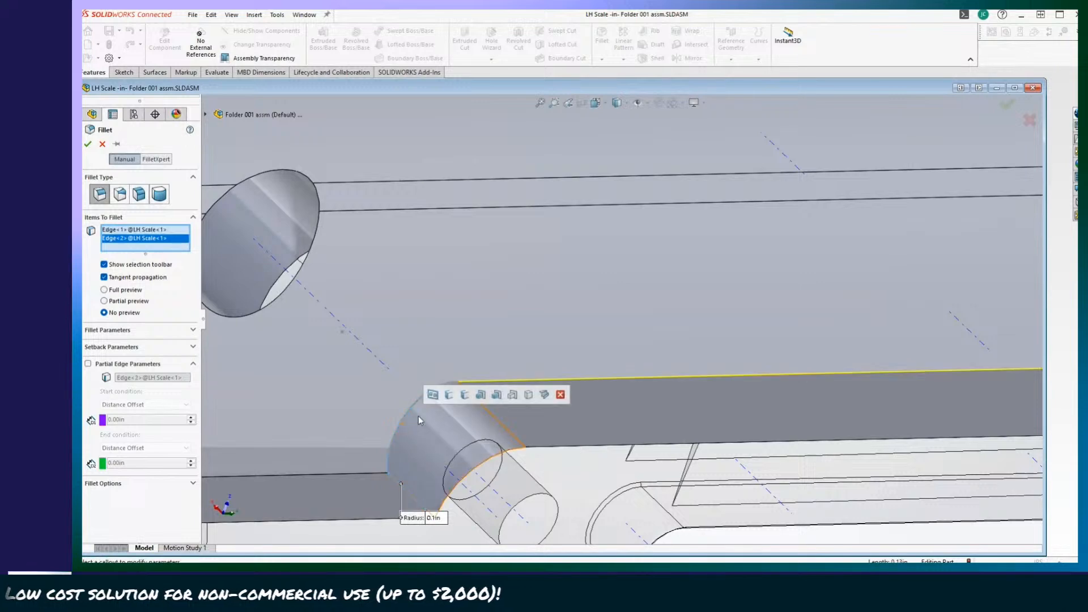
middle_click_drag(587, 417, 611, 424)
left_click(560, 375)
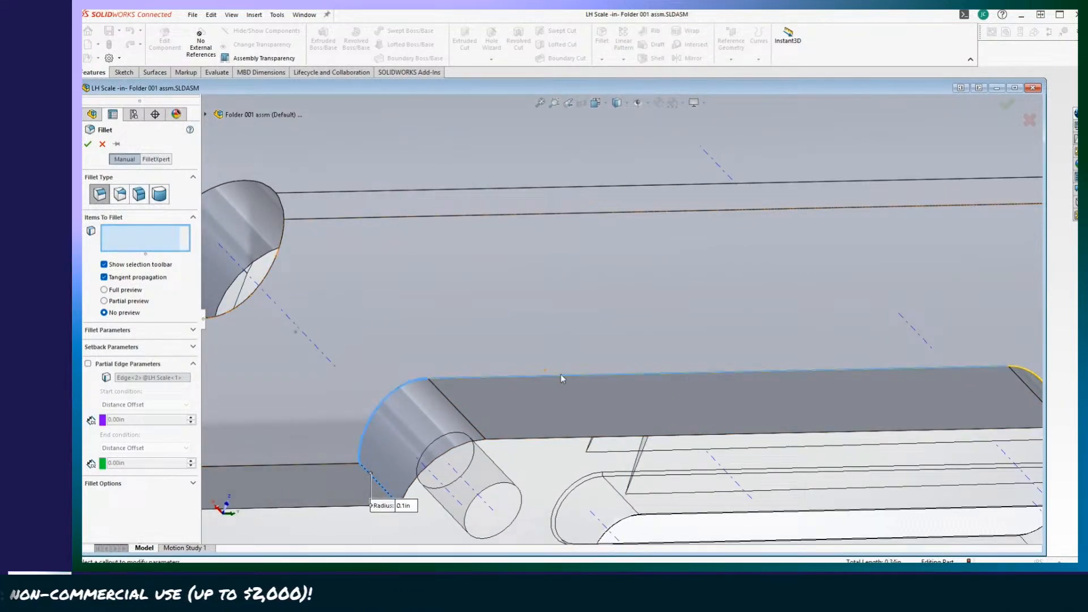
middle_click_drag(560, 376, 675, 359)
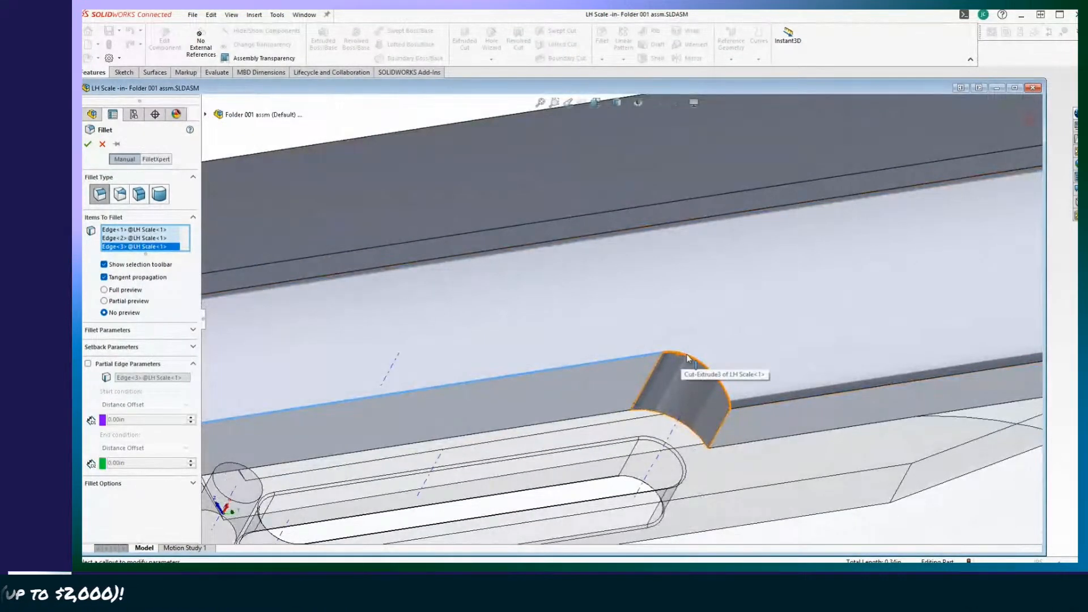
left_click(692, 360)
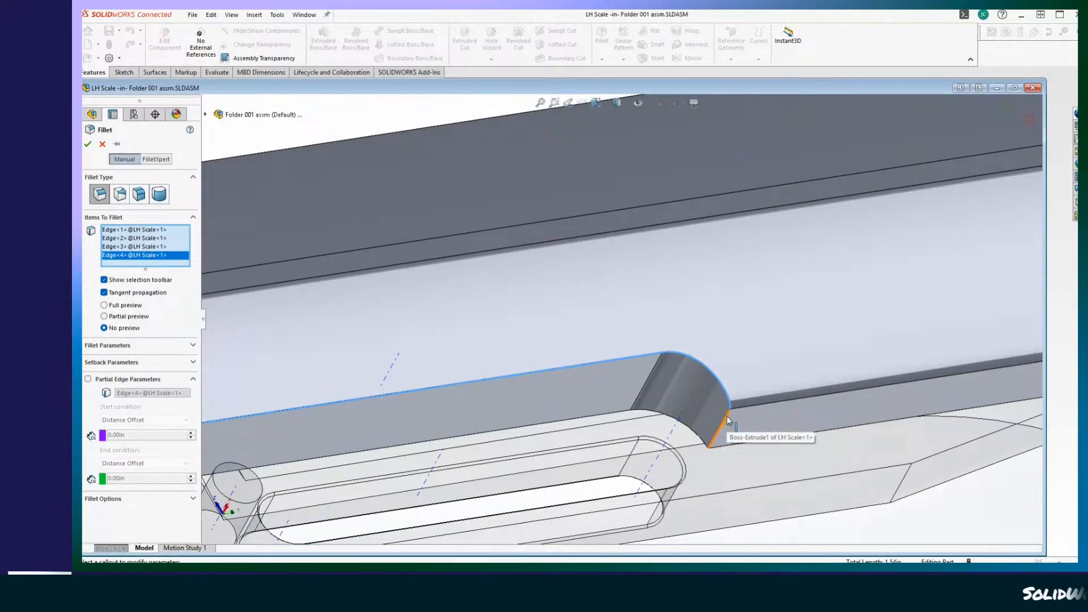
left_click(728, 420)
middle_click_drag(728, 420, 530, 443)
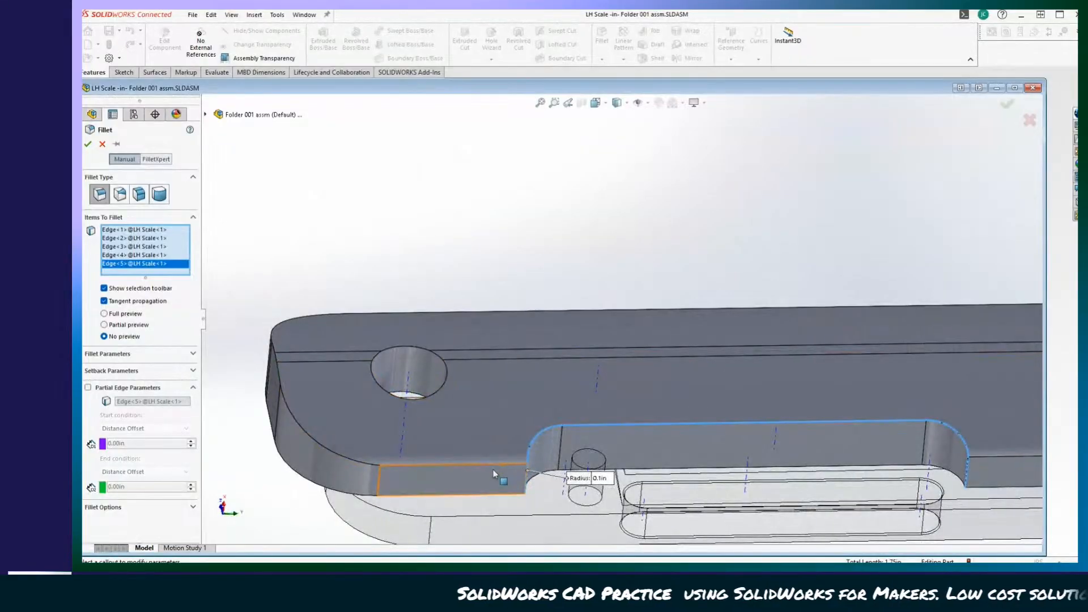
middle_click_drag(573, 490, 694, 489)
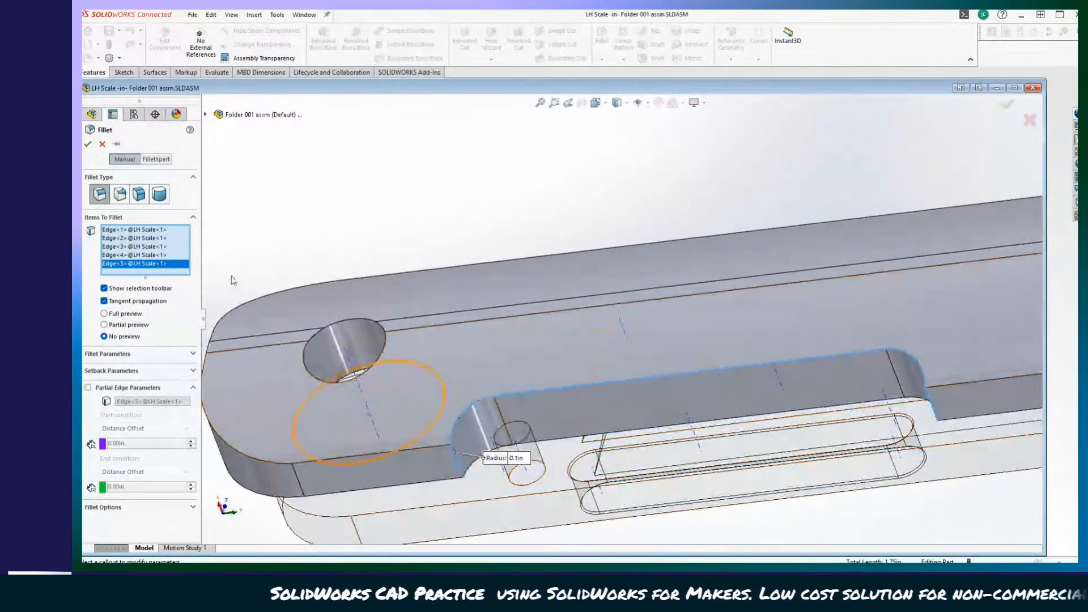
scroll(207, 226, "up", 2)
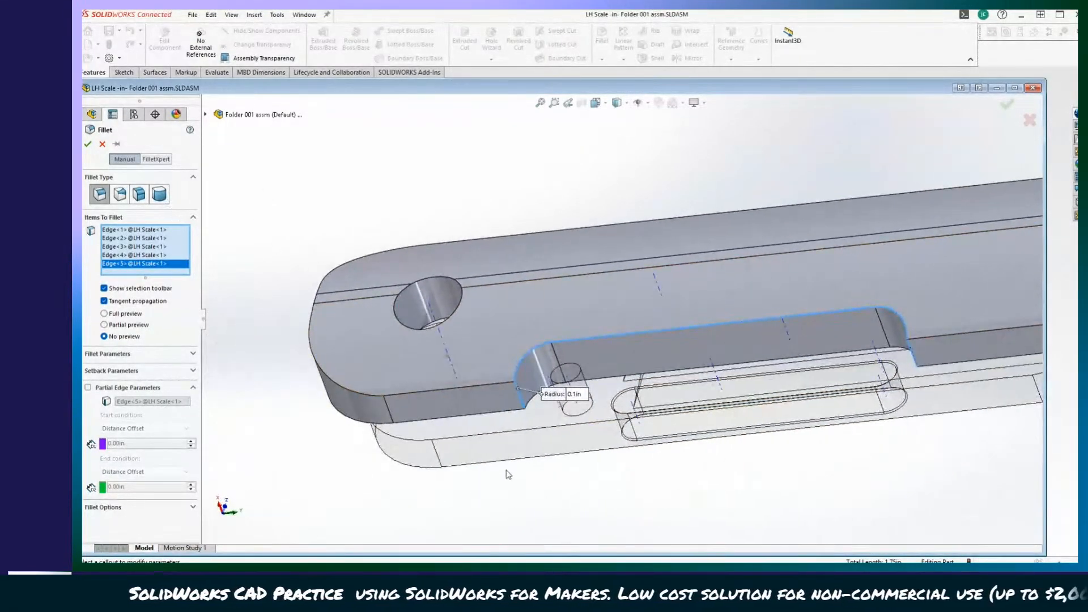
Try filleting the selected cutout edges with a radius of 0.2 in and with 0.15 in.
left_click(579, 395)
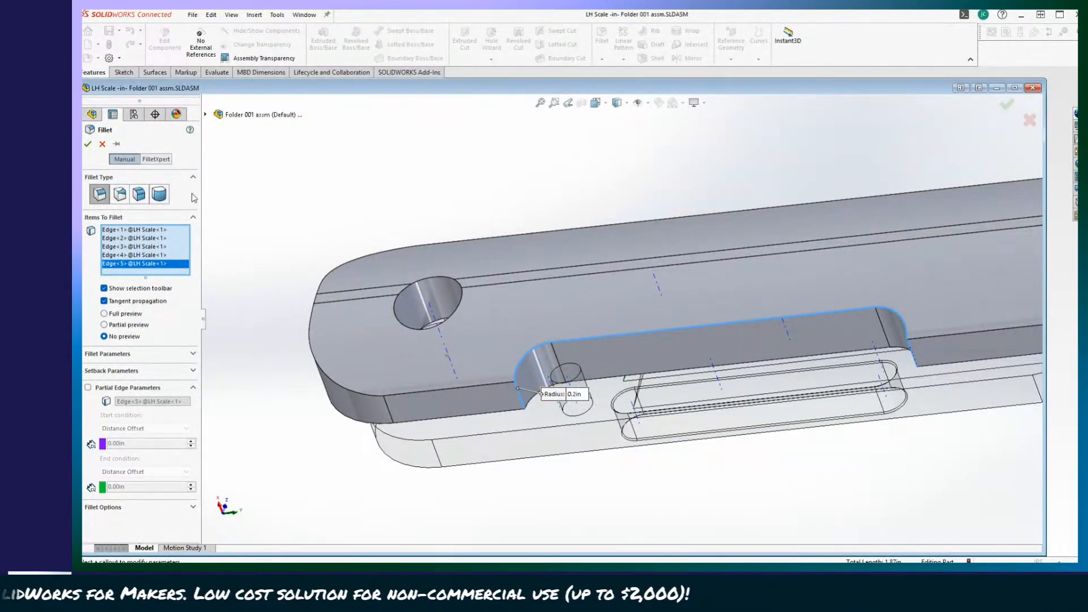
key("Return")
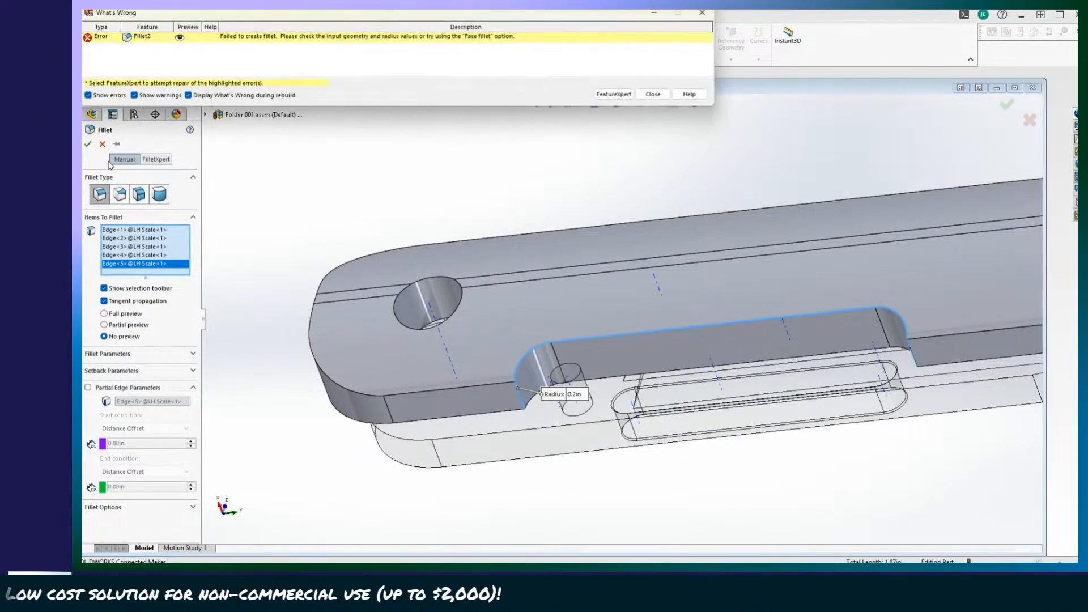
left_click(653, 94)
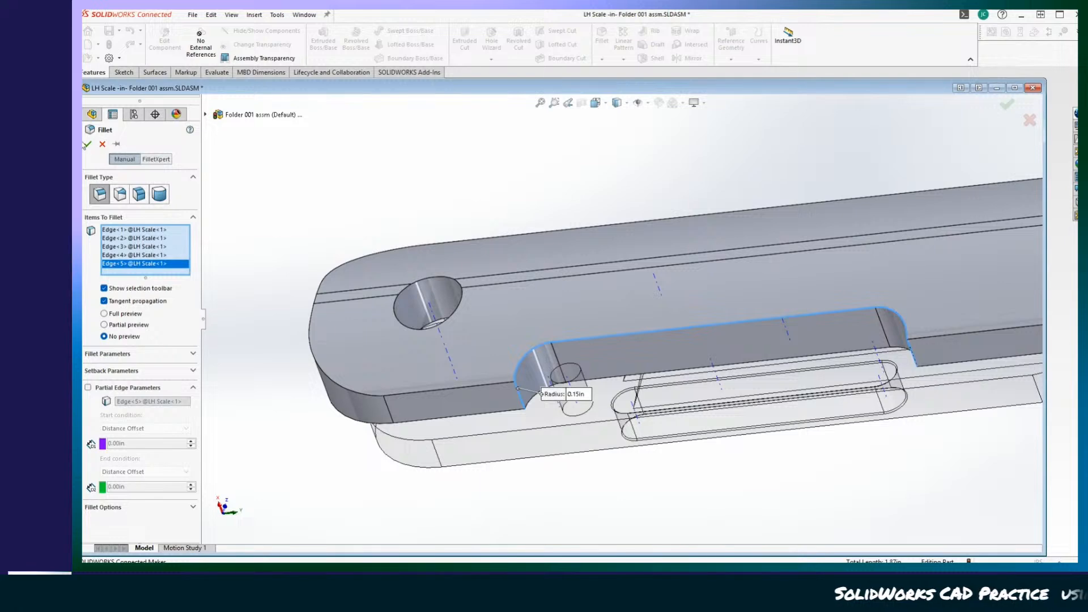
left_click(88, 143)
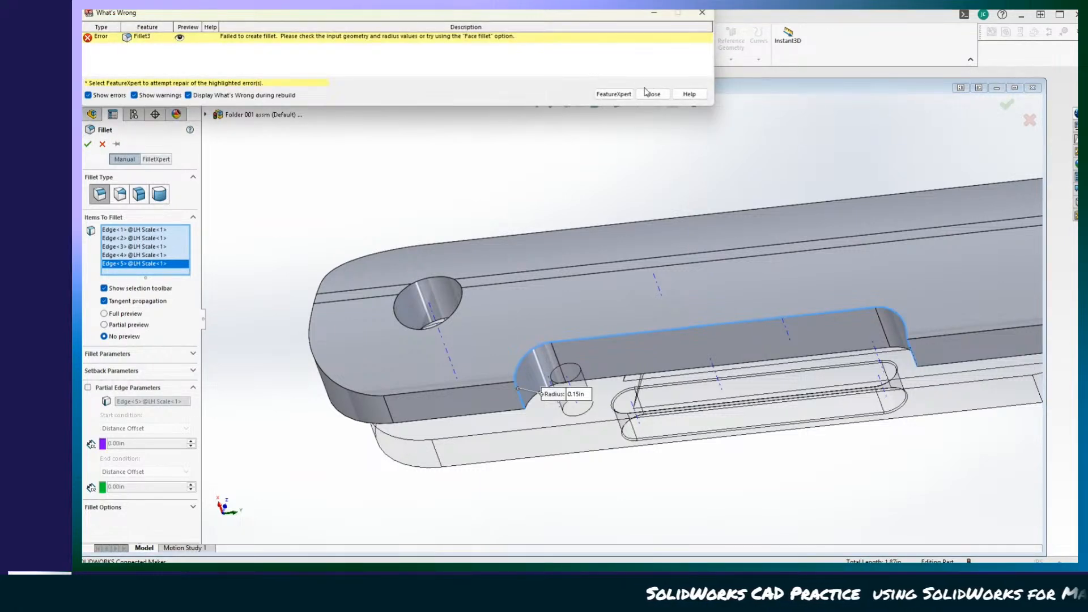
left_click(652, 94)
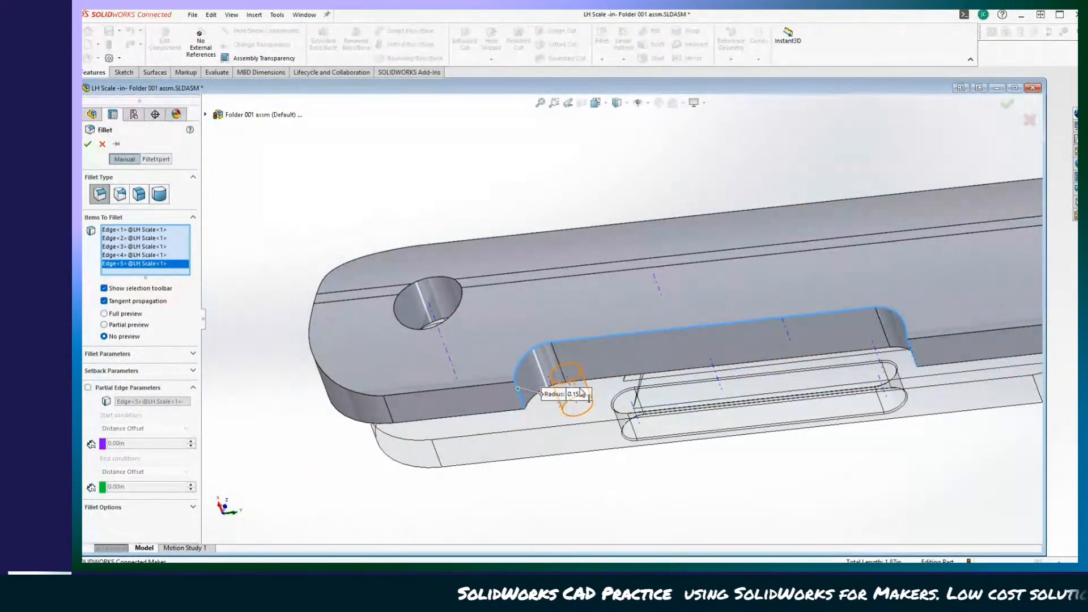
Try filleting the same cutout edges with a 0.1 in radius, and discard the five-edge selection.
type(".")
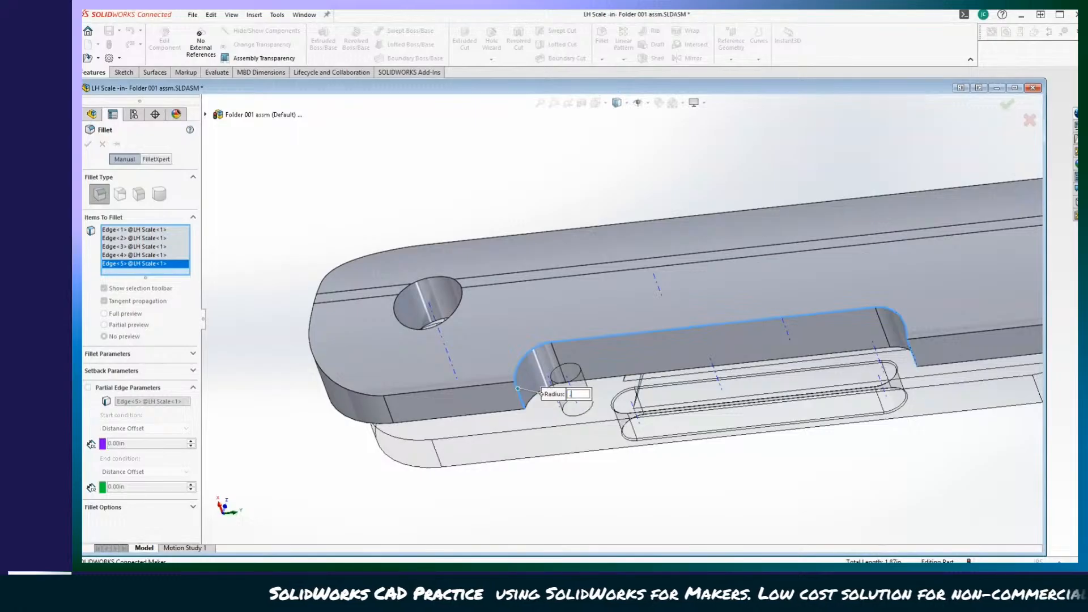
type("1")
key("Return")
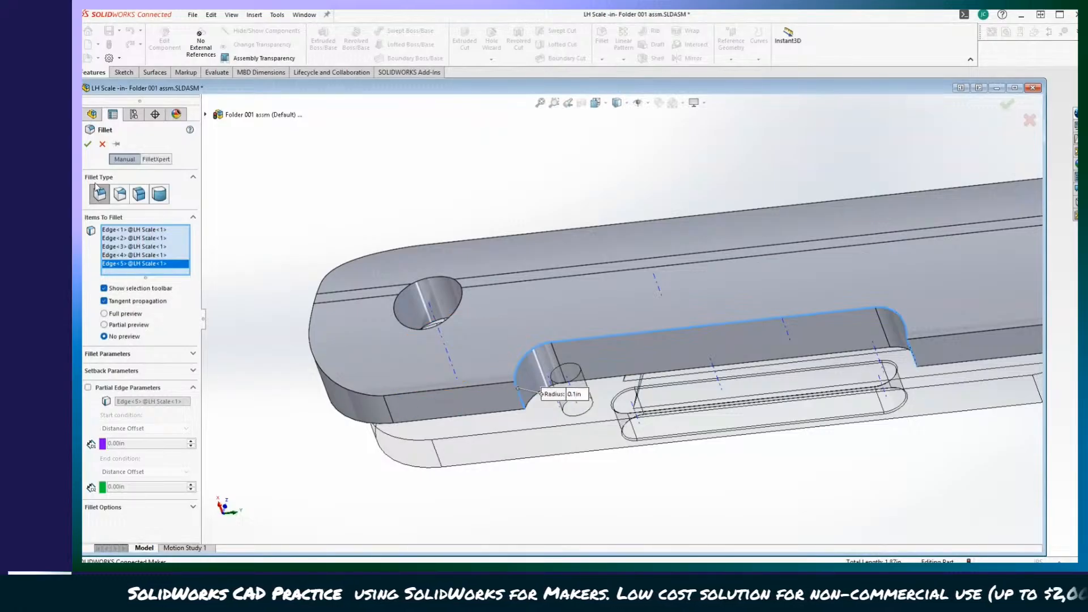
left_click(89, 144)
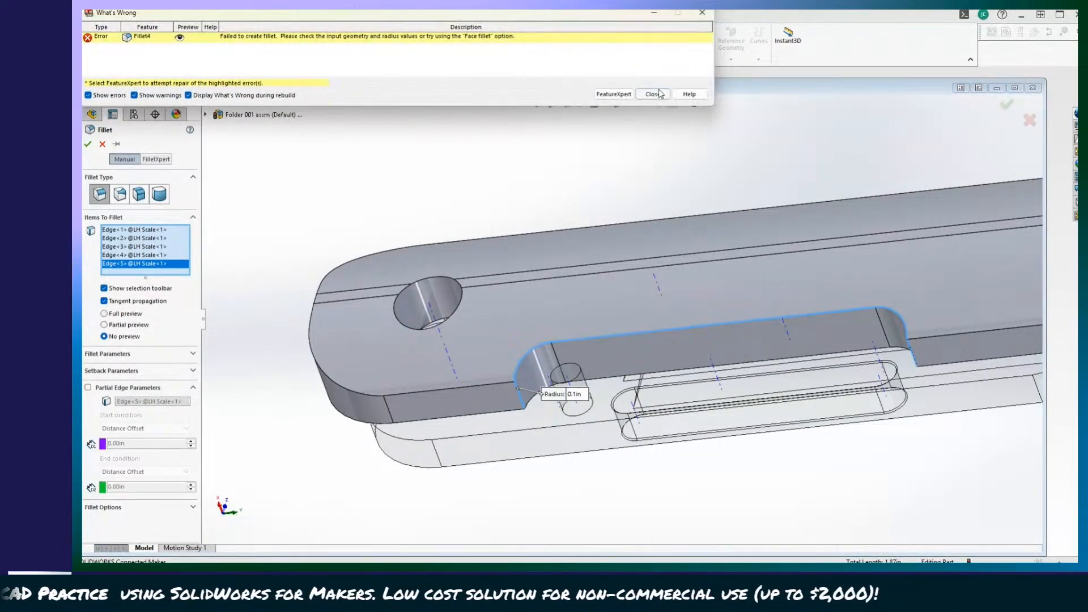
left_click(653, 94)
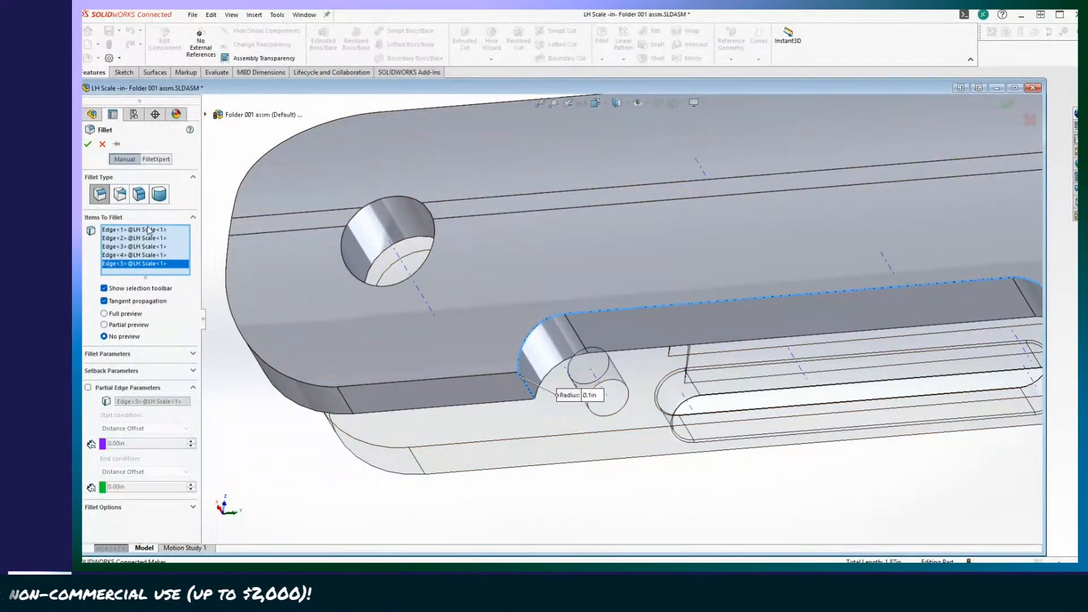
left_click(103, 144)
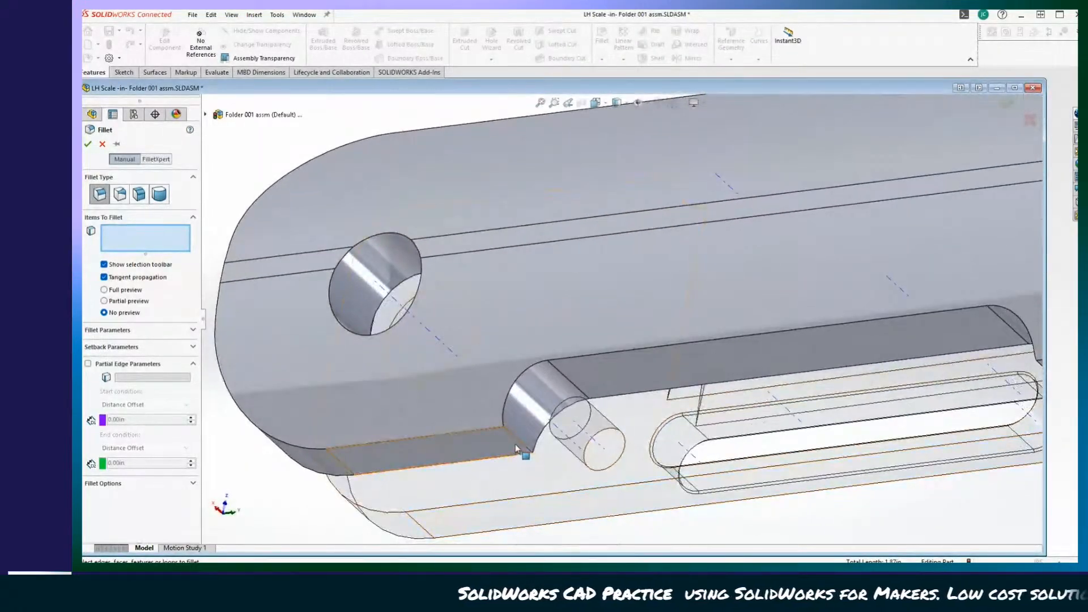
Fillet the two corner edges where the cutout's ends meet the LH Scale's long edge, with a 0.25 in radius.
left_click(519, 444)
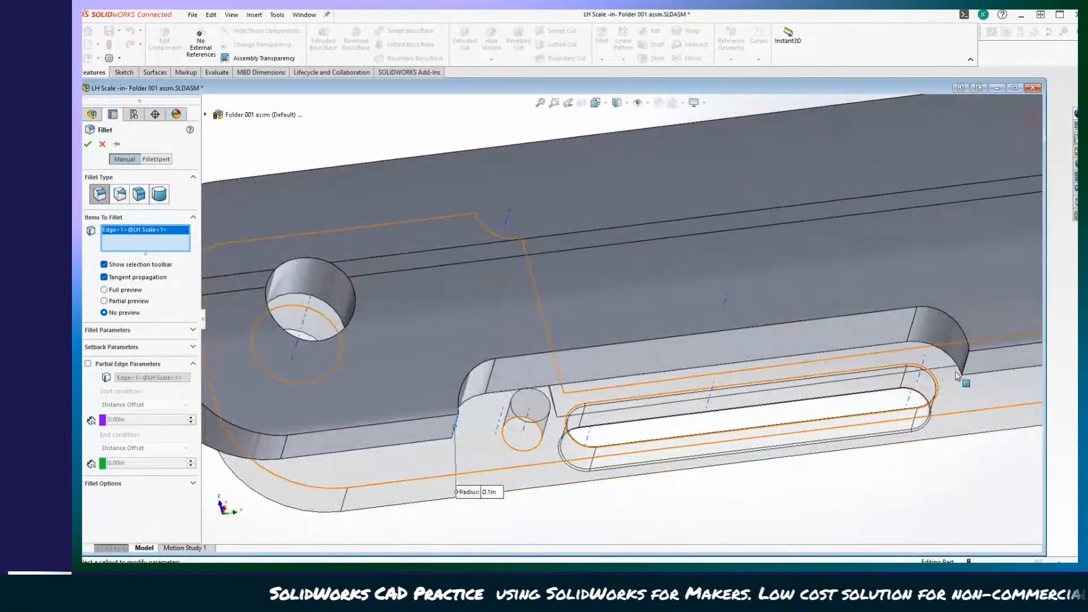
left_click(967, 366)
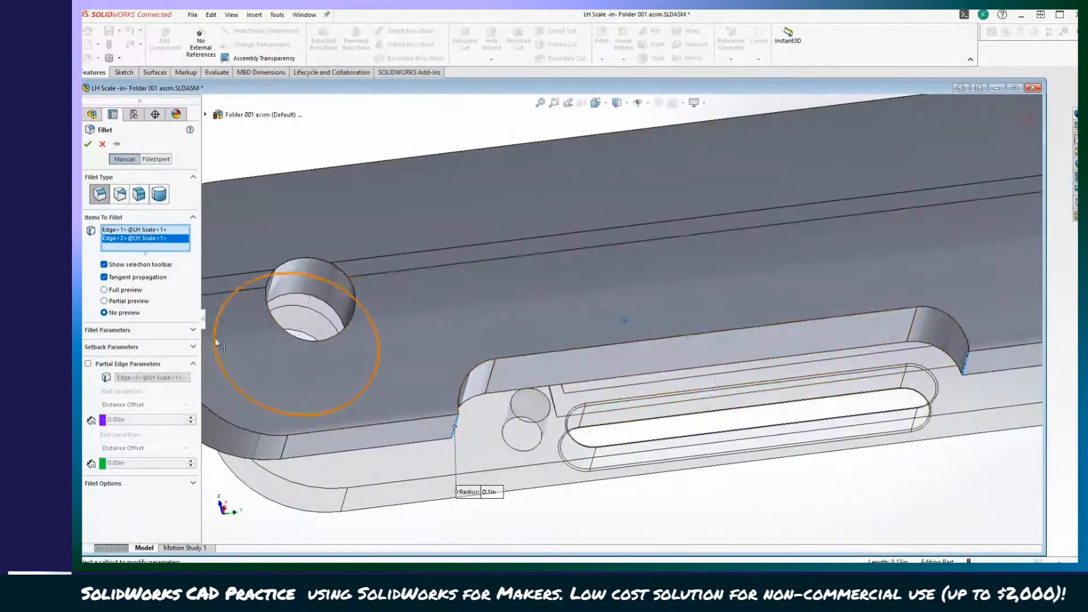
left_click(584, 442)
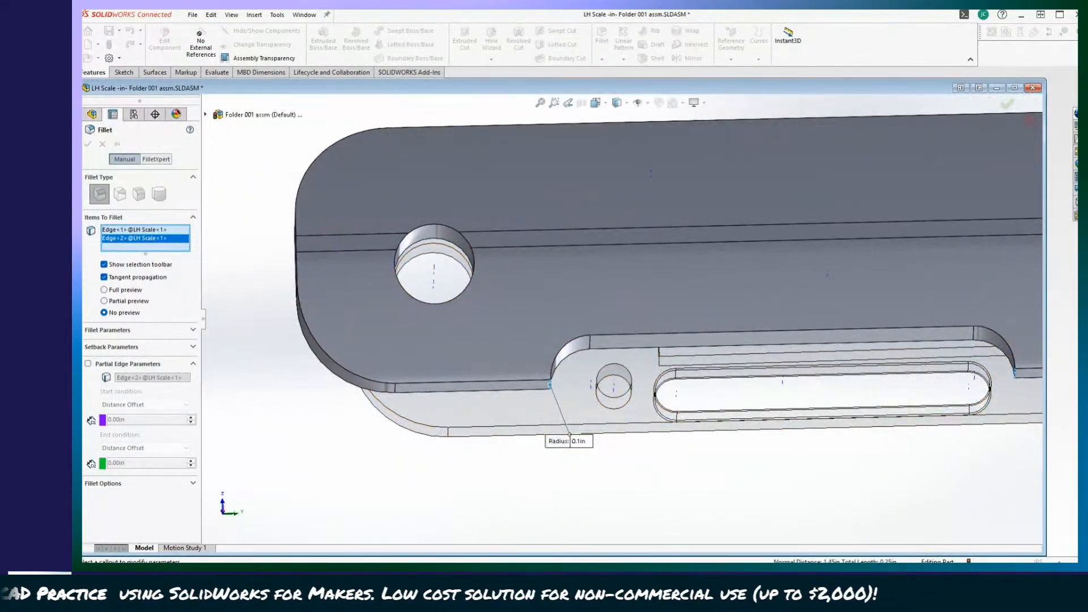
type("0.25")
key("Return")
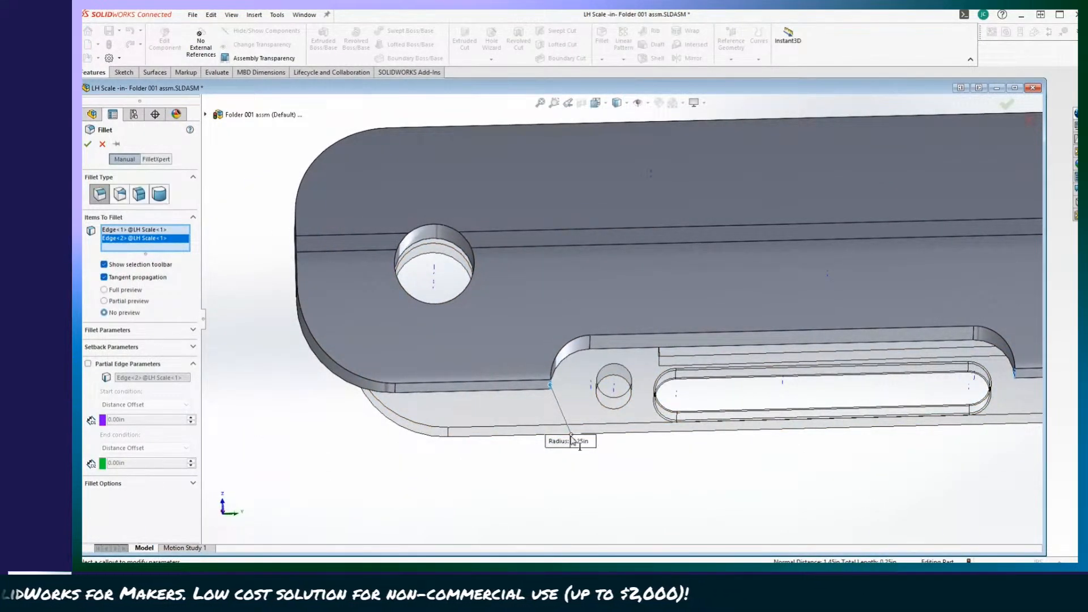
left_click(89, 145)
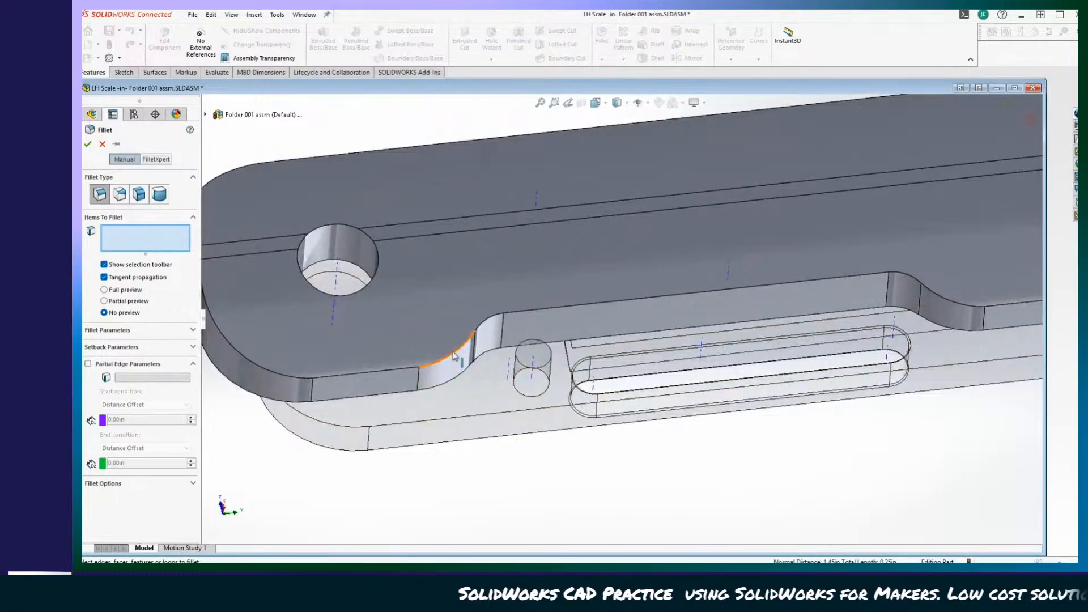
Select the LH Scale's outer-face rim edges for a fillet, following the cutout's curves and straight run onto the adjoining long edge.
left_click(453, 356)
scroll(470, 339, "down", 3)
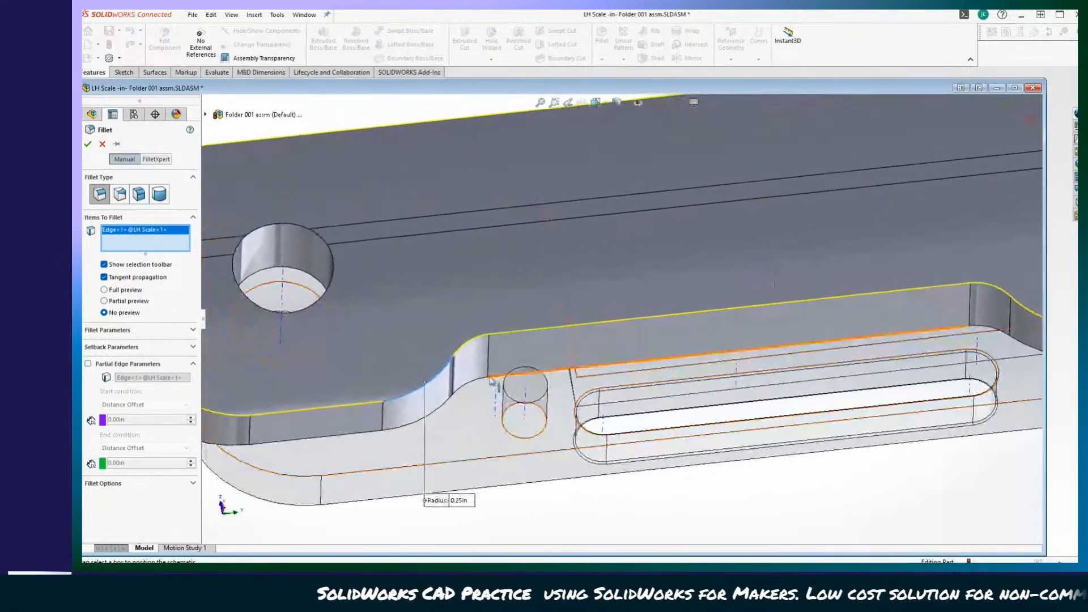
left_click(469, 340)
left_click(522, 329)
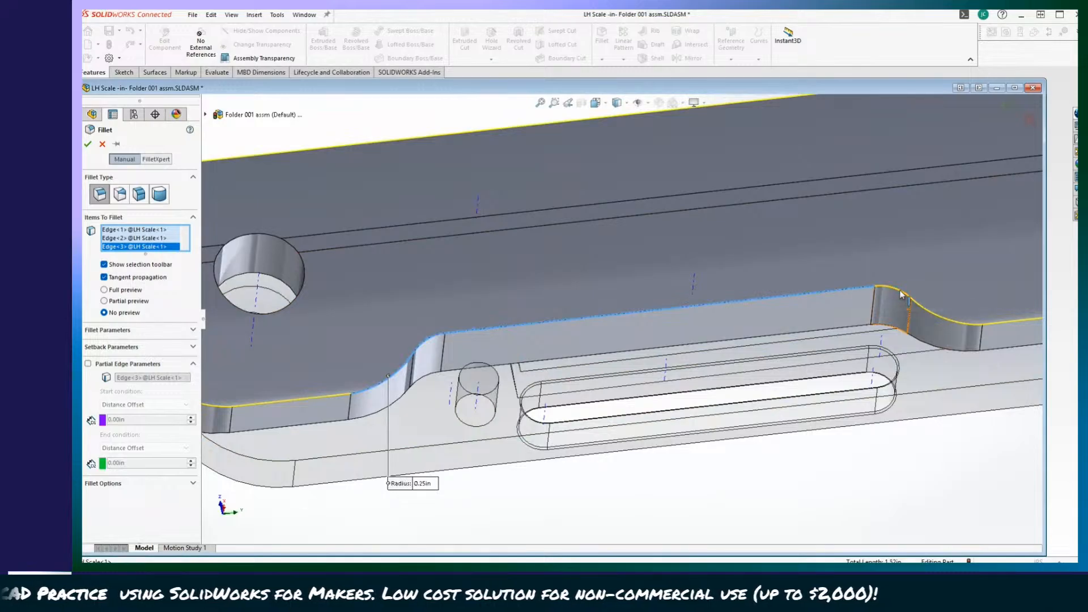
left_click(922, 308)
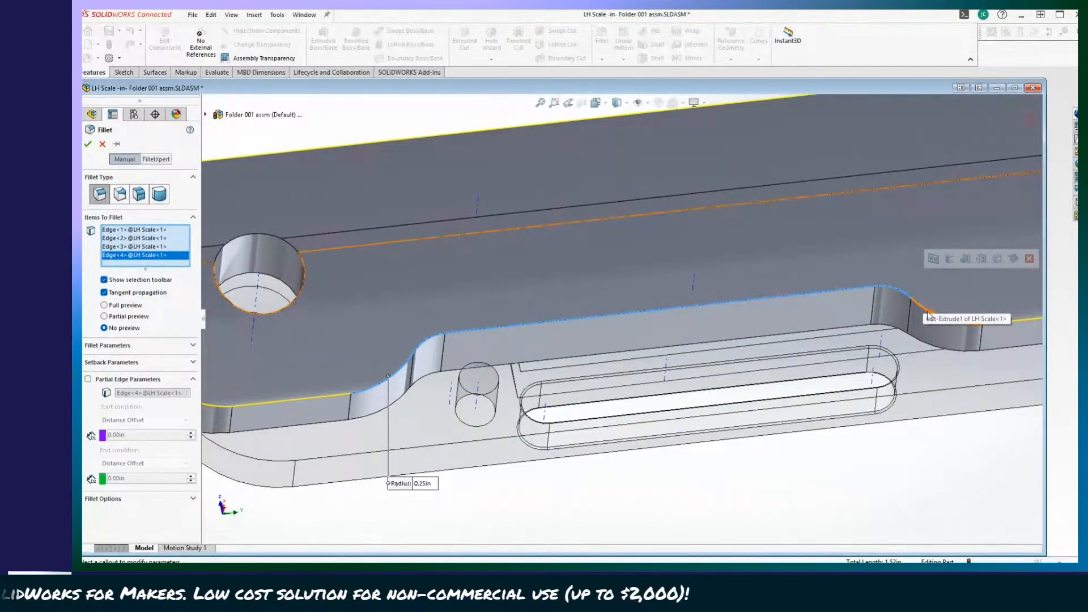
left_click(929, 313)
left_click(972, 322)
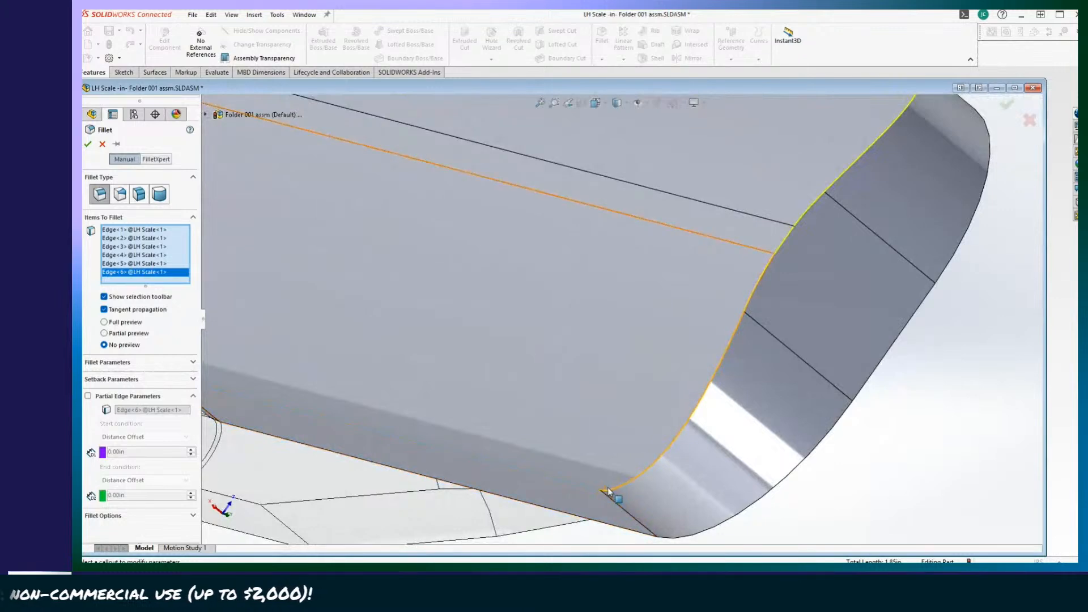
Add the outer-face rim edges around the LH Scale's end opposite the pivot hole to the fillet, excluding the flat face.
left_click(610, 490)
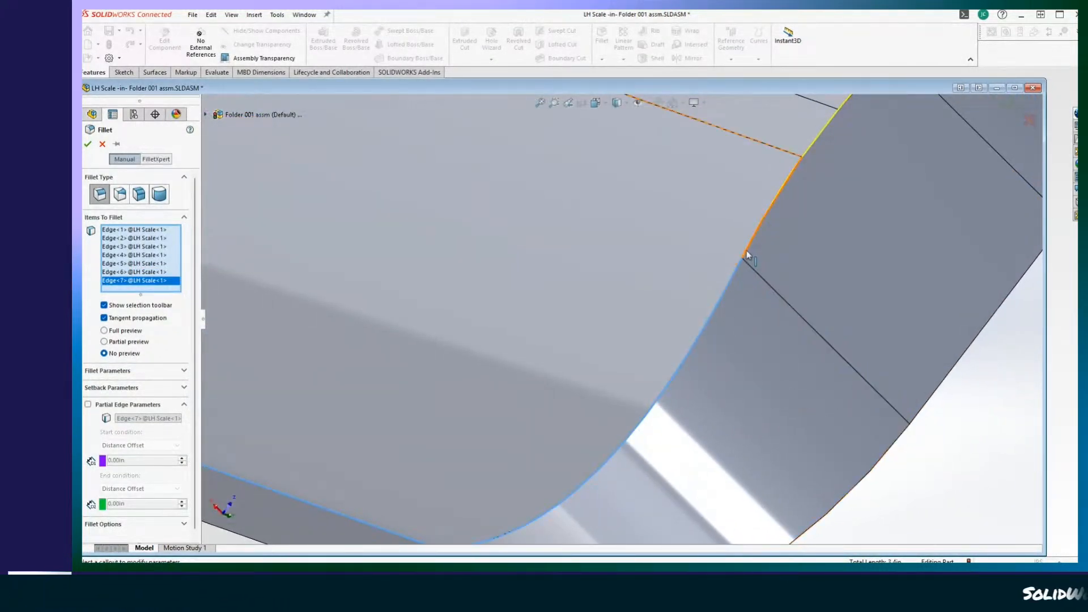
left_click(747, 250)
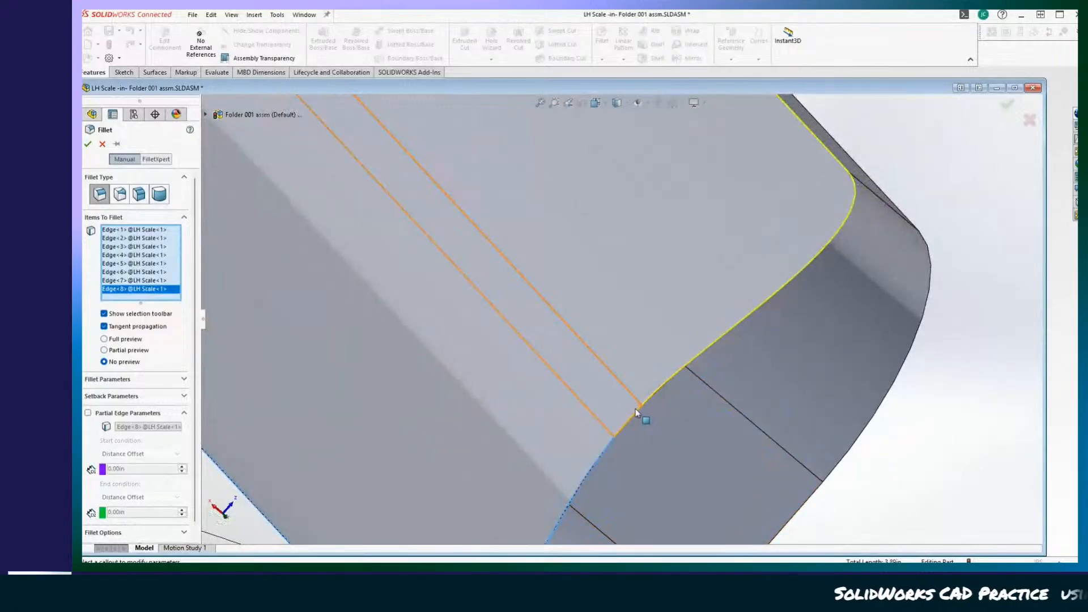
left_click(635, 412)
left_click(652, 395)
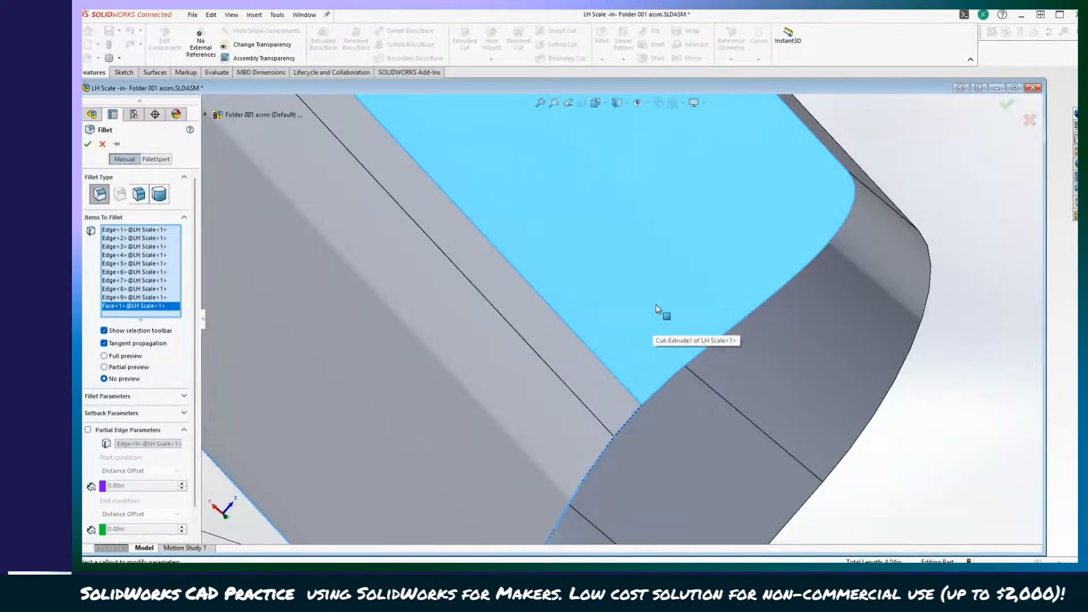
left_click(667, 295)
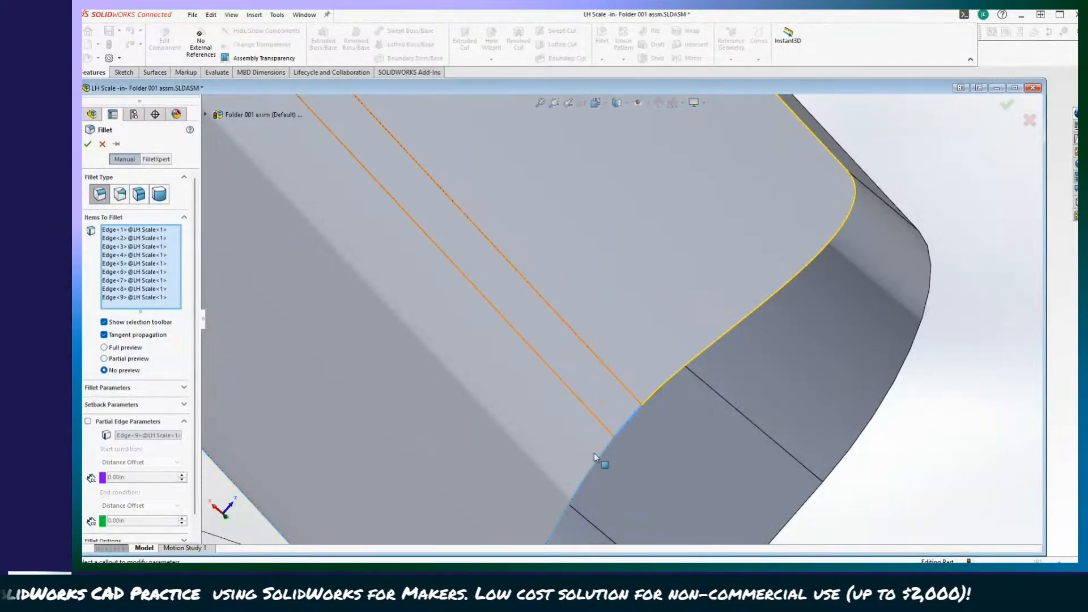
left_click(672, 379)
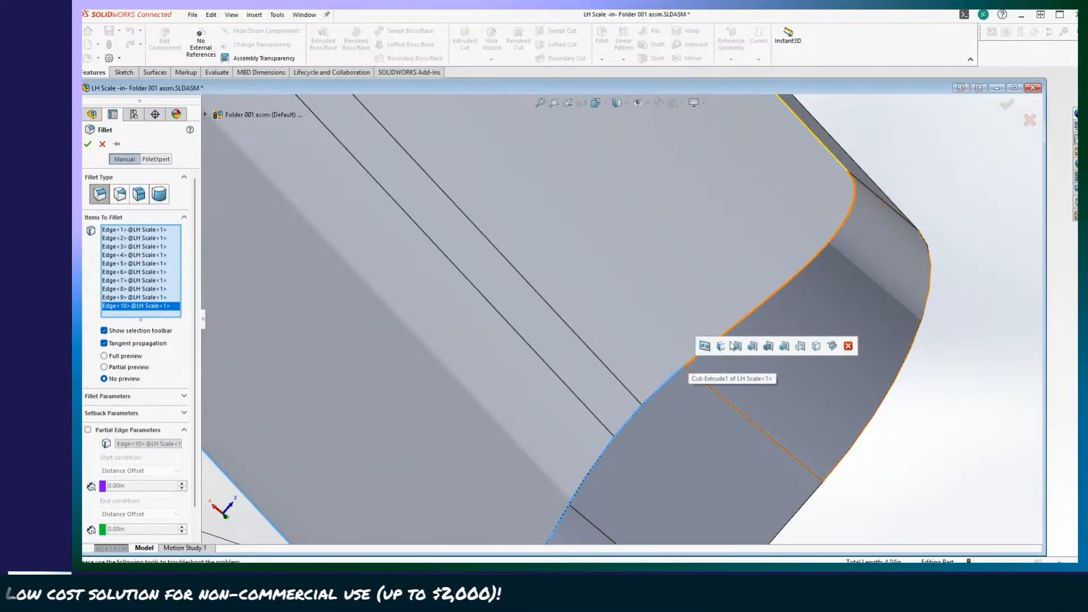
left_click(775, 294)
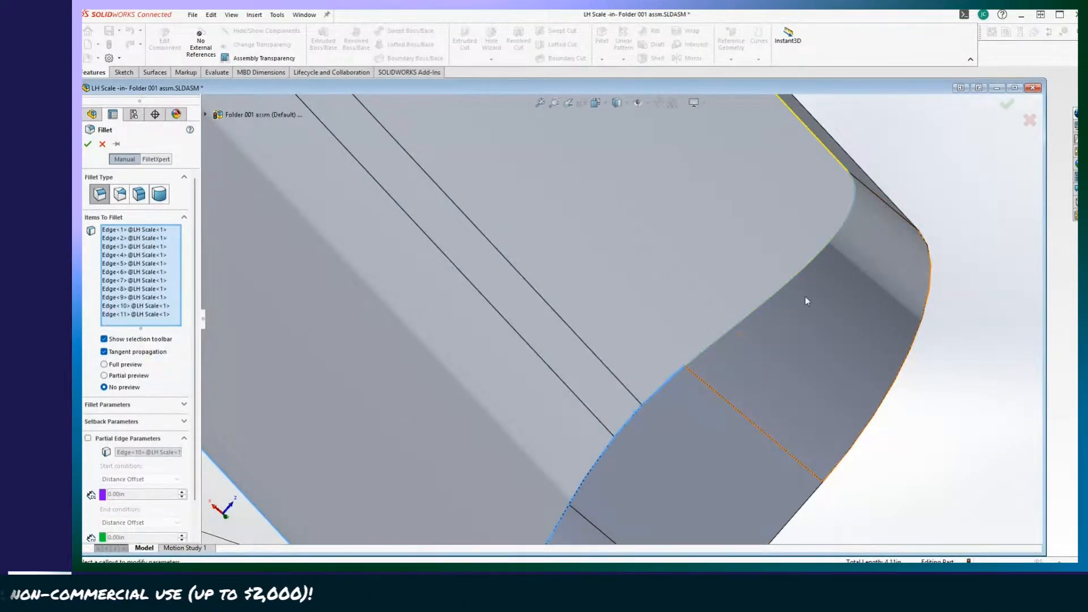
Add the LH Scale's long spine edge and the adjoining corner edge at the pivot end to the fillet selection.
middle_click_drag(805, 296, 724, 478)
left_click(886, 331)
scroll(668, 416, "up", 4)
scroll(724, 478, "down", 6)
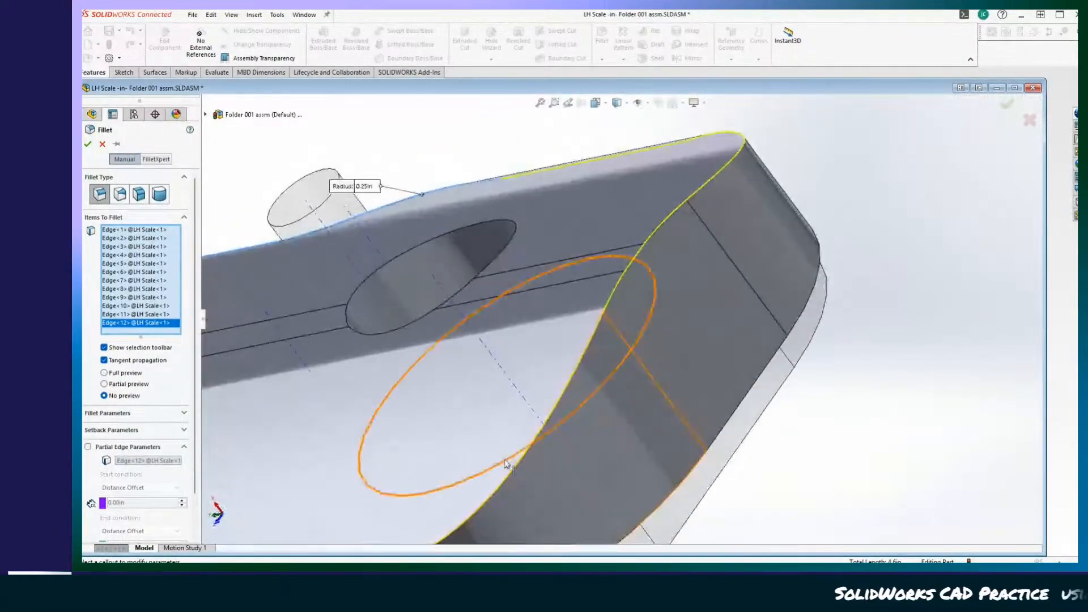
middle_click_drag(507, 464, 627, 457)
scroll(568, 413, "down", 5)
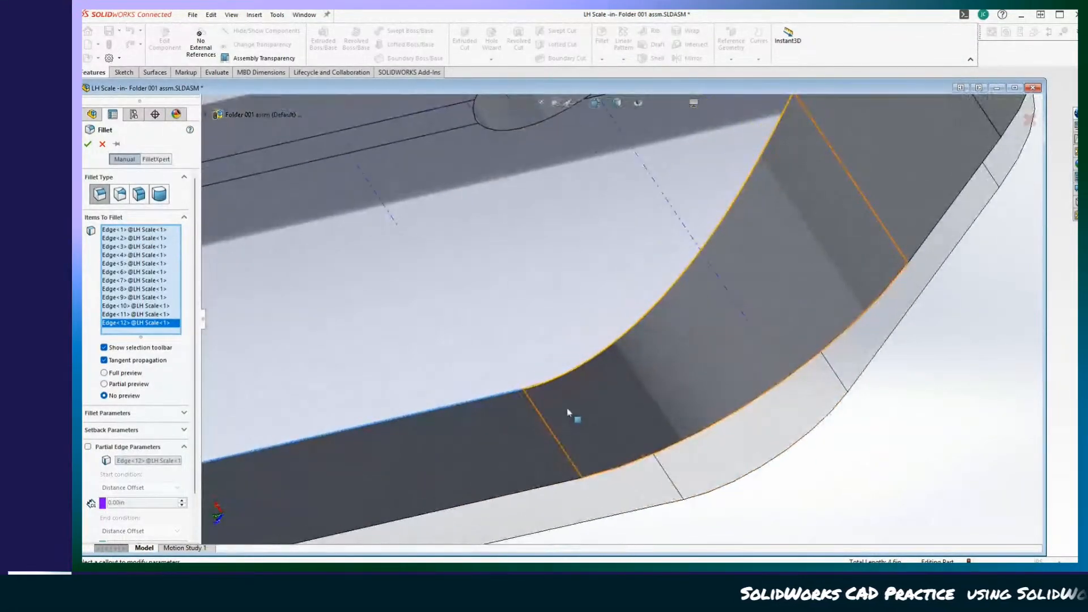
left_click(532, 389)
Add the remaining rim edges around the LH Scale's pivot end to the fillet, closing the loop back at the cutout side.
middle_click_drag(698, 376, 819, 391)
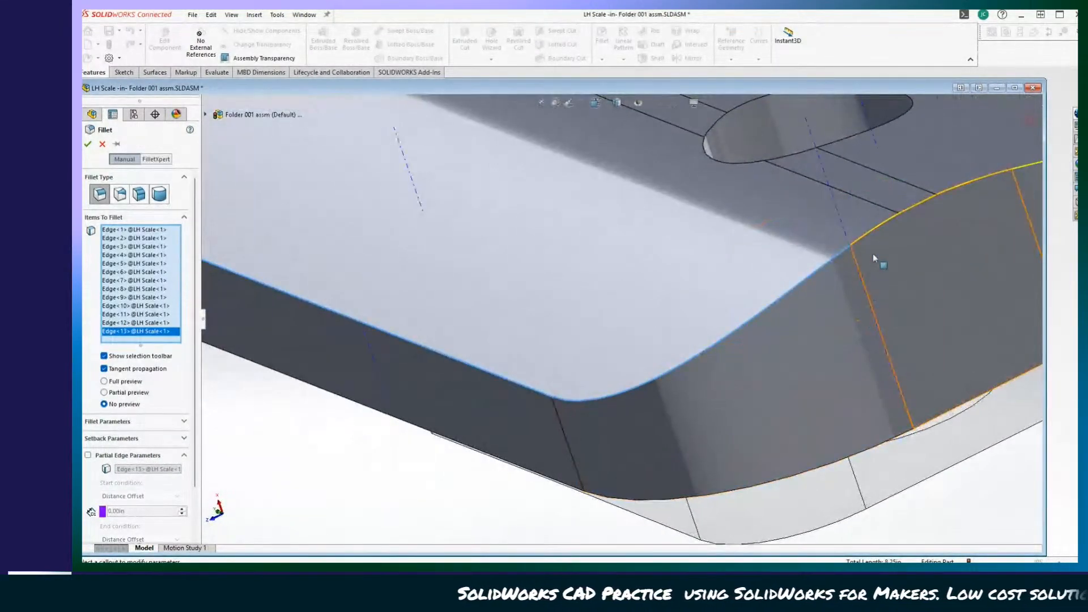
left_click(863, 240)
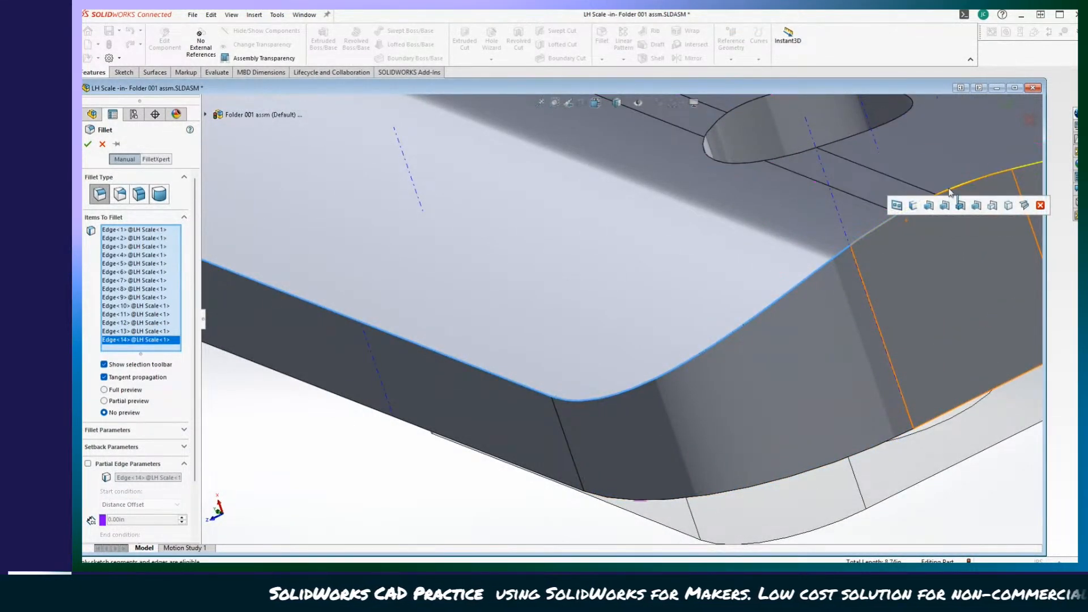
middle_click_drag(896, 231, 866, 345)
scroll(771, 236, "down", 4)
left_click(774, 344)
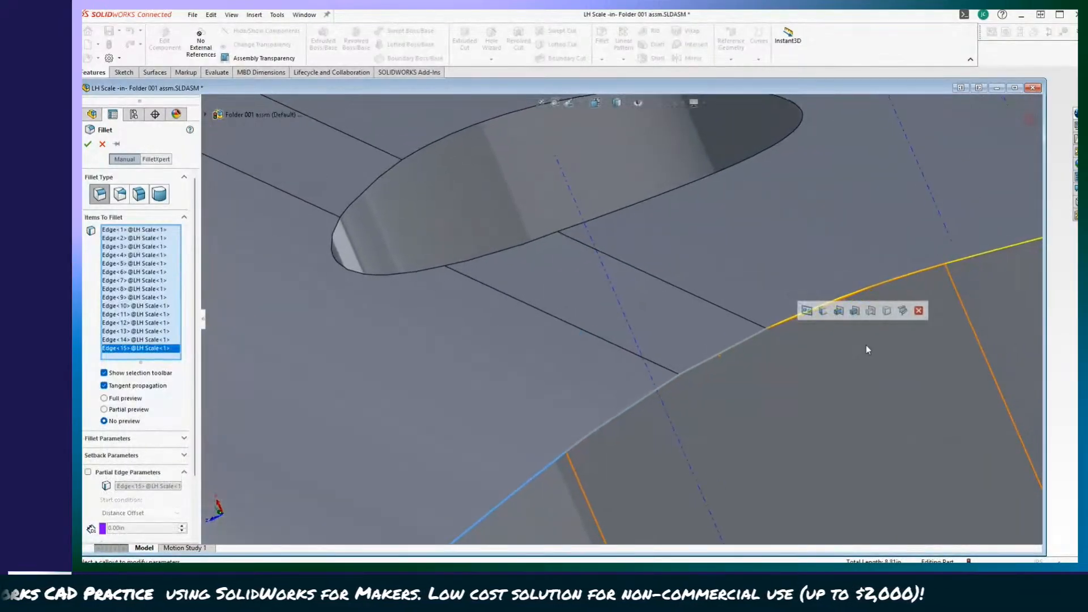
left_click(853, 296)
middle_click_drag(850, 296, 780, 362)
left_click(811, 302)
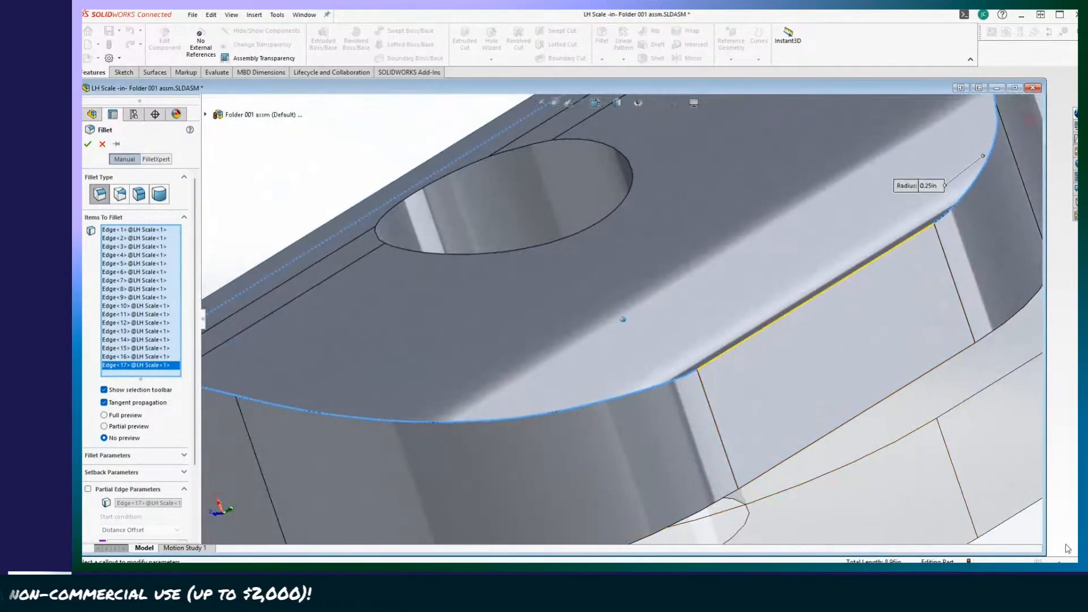
middle_click_drag(786, 318, 783, 355)
left_click(720, 319)
mouse_move(719, 319)
middle_mouse_down()
mouse_move(858, 472)
mouse_move(699, 474)
mouse_move(779, 478)
middle_mouse_up()
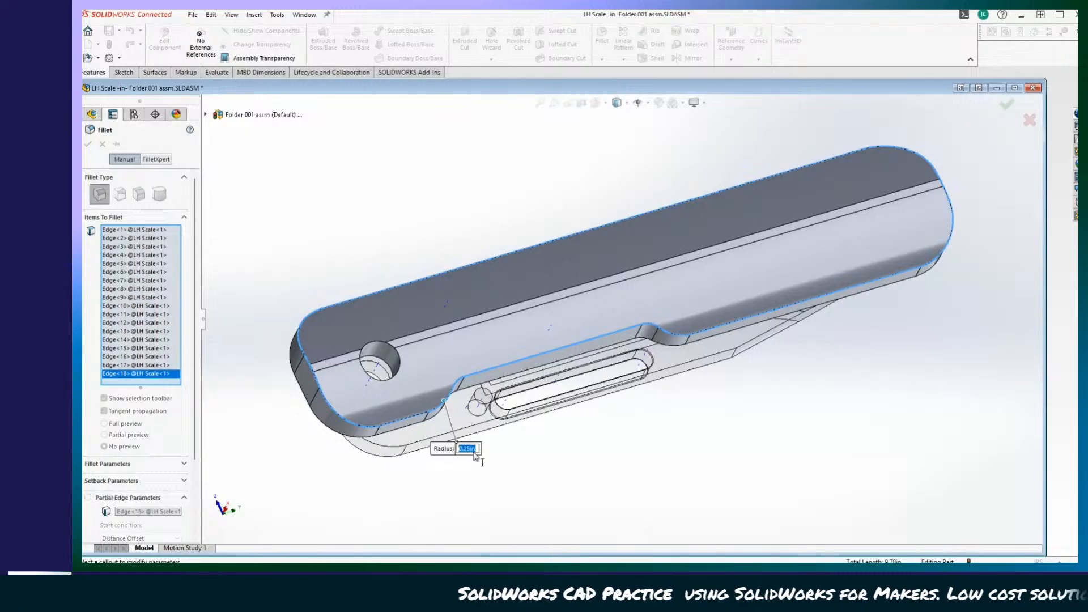
Fillet the selected outer-face rim loop of the LH Scale with a 0.15 in radius.
type(".15")
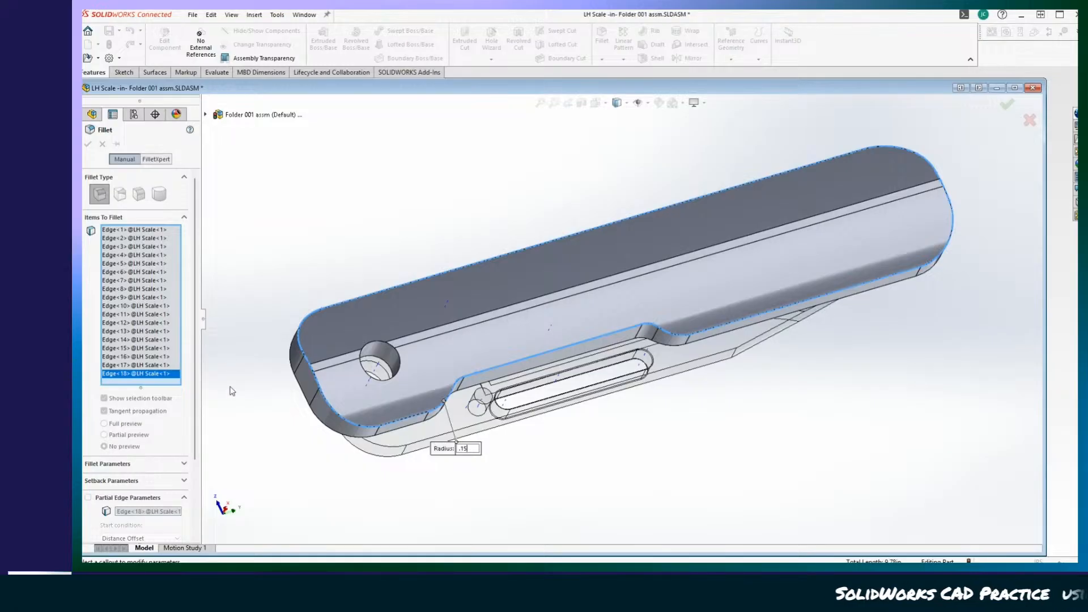
middle_click_drag(592, 498, 605, 506)
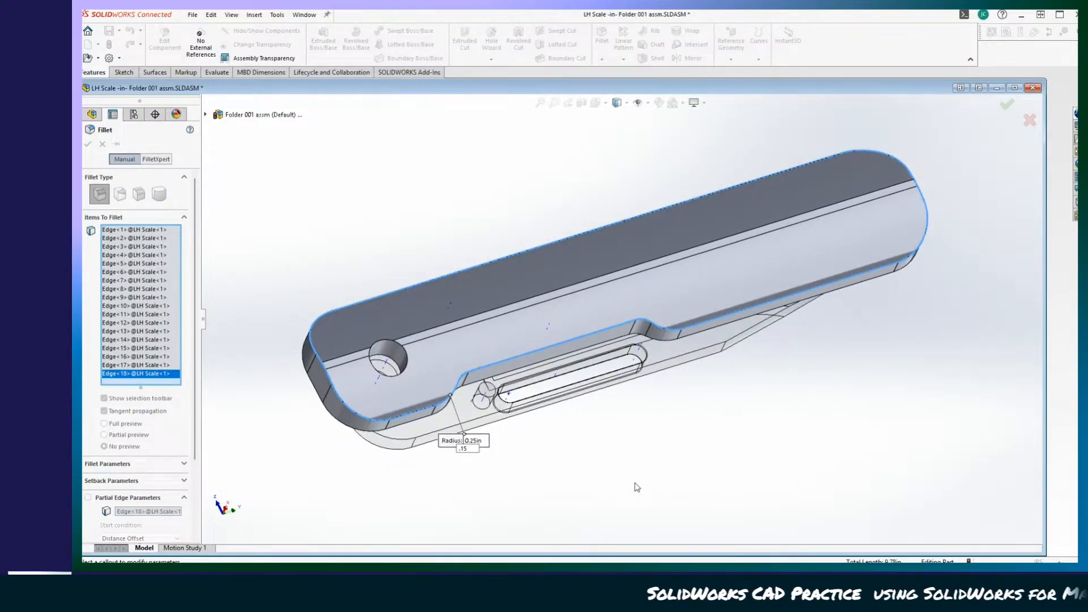
key("Return")
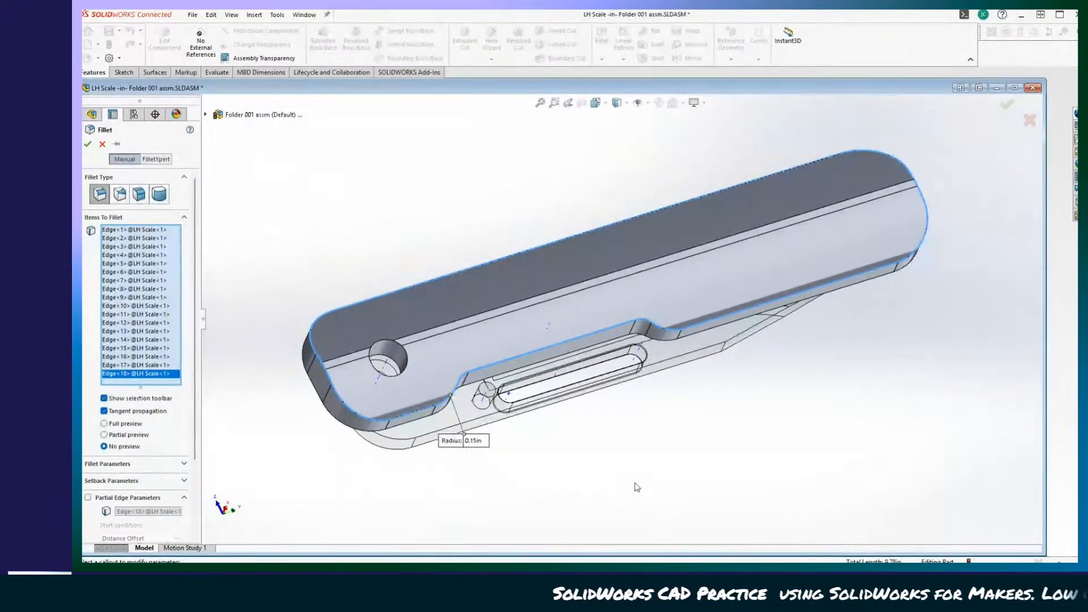
left_click(87, 144)
Inspect the rounded LH Scale from several angles and return from part editing to the assembly.
middle_click_drag(652, 499, 719, 547)
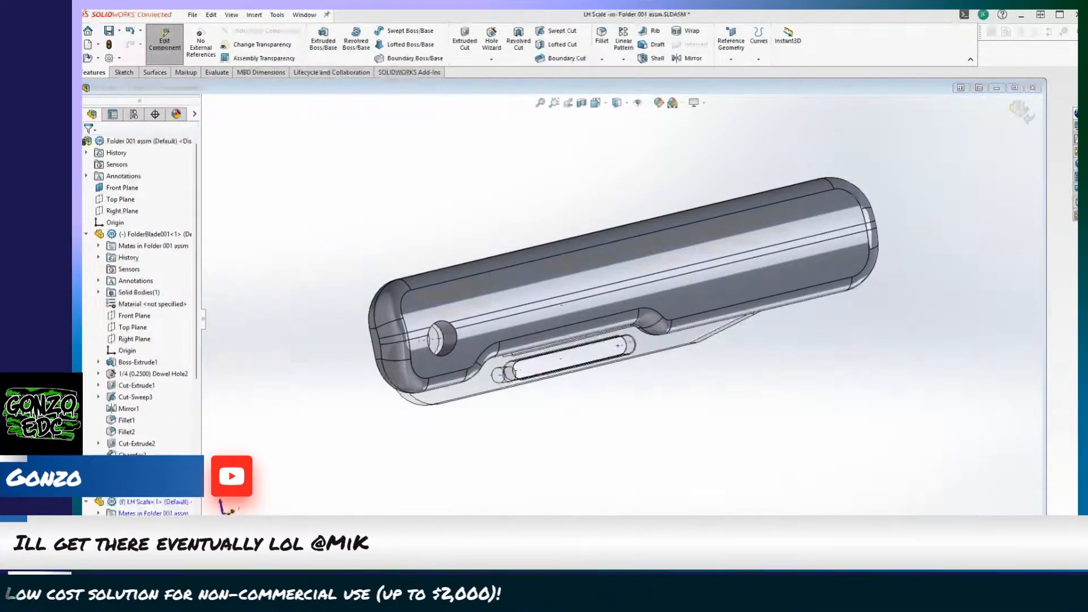
middle_click_drag(759, 481, 572, 490)
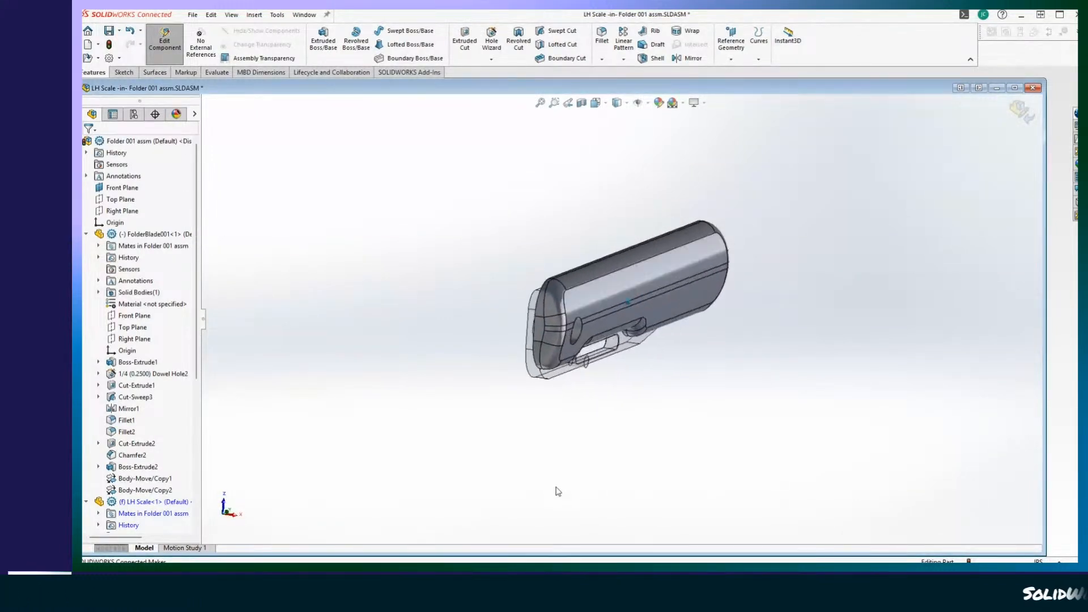
middle_click_drag(557, 488, 707, 563)
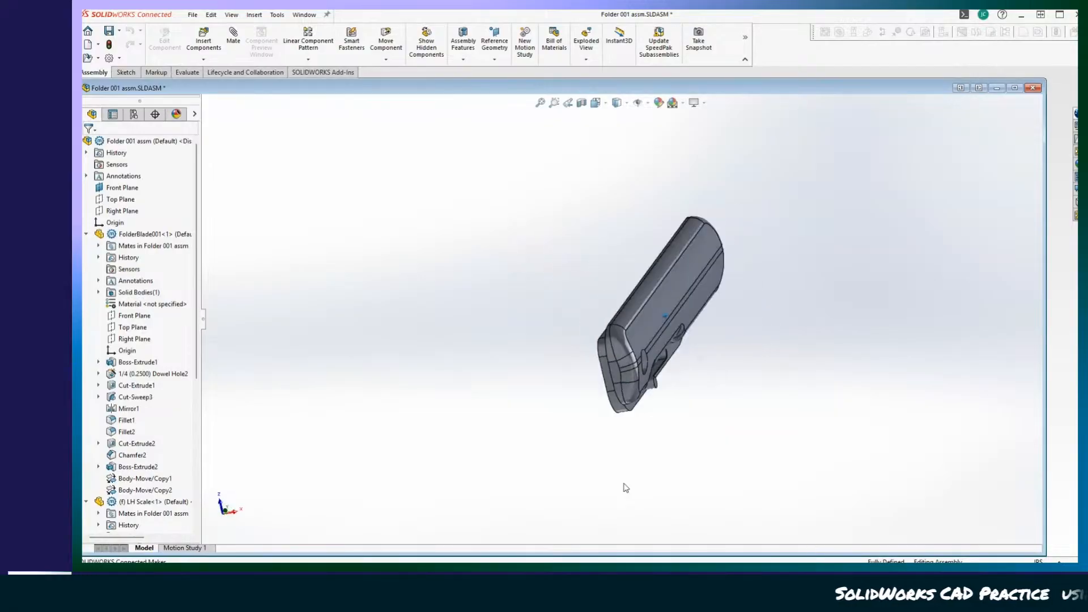
middle_click_drag(606, 500, 649, 473)
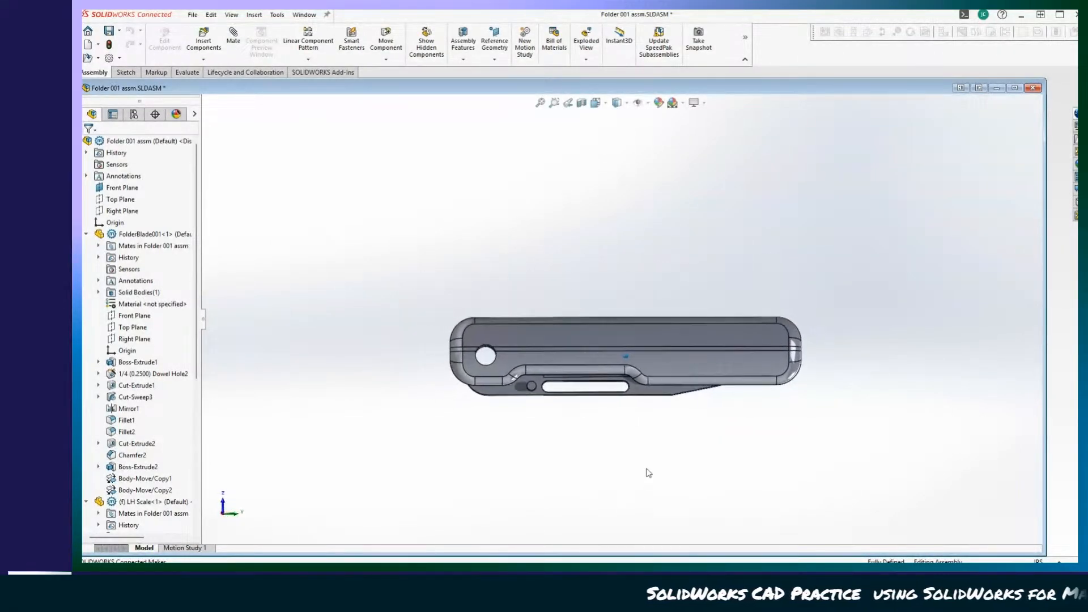
Swing the blade slightly out of the handle and examine the filleted scale's ends, cutout and inner side.
left_click_drag(679, 393, 796, 429)
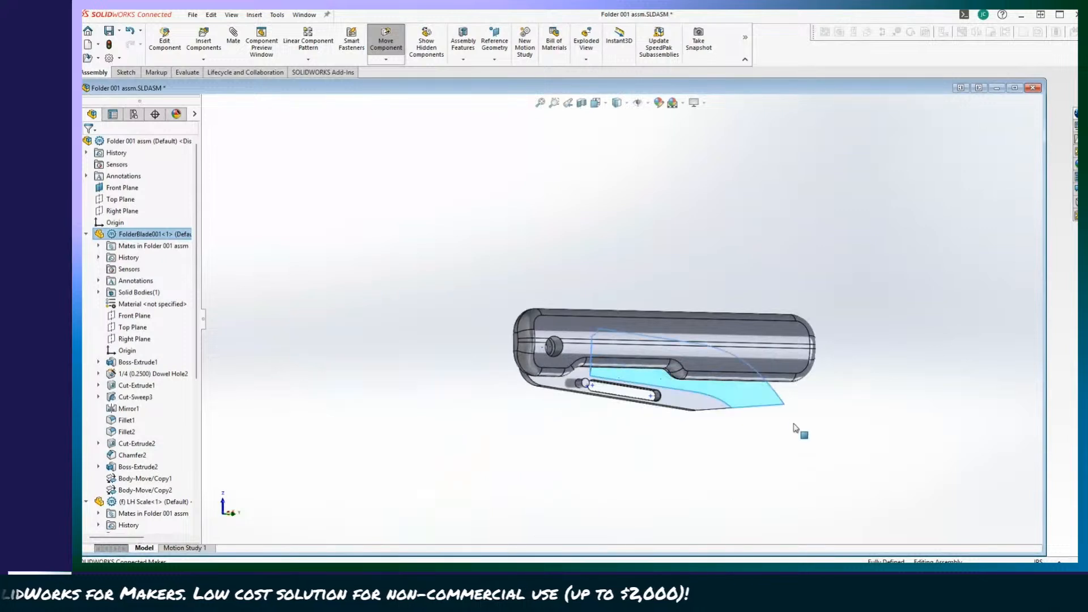
middle_click_drag(801, 396, 415, 455)
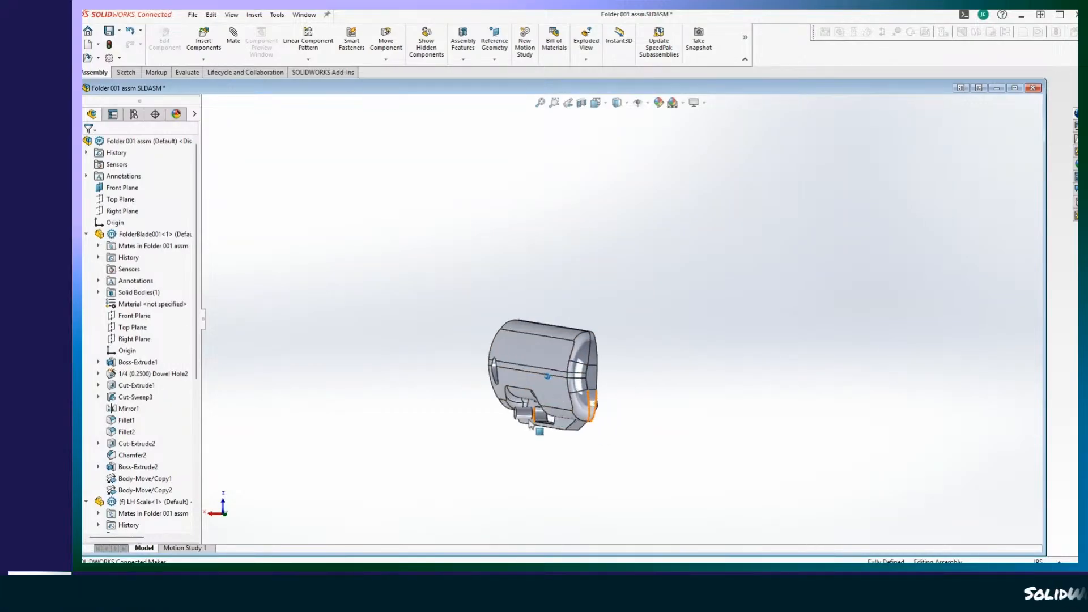
middle_click_drag(530, 421, 652, 514)
scroll(542, 404, "down", 2)
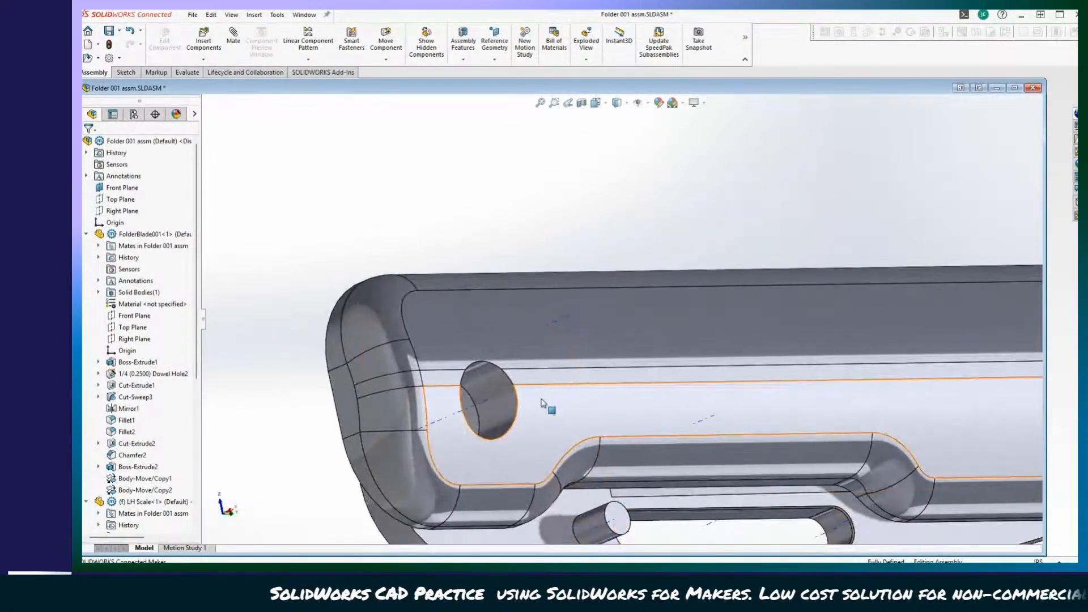
middle_click_drag(542, 403, 626, 447)
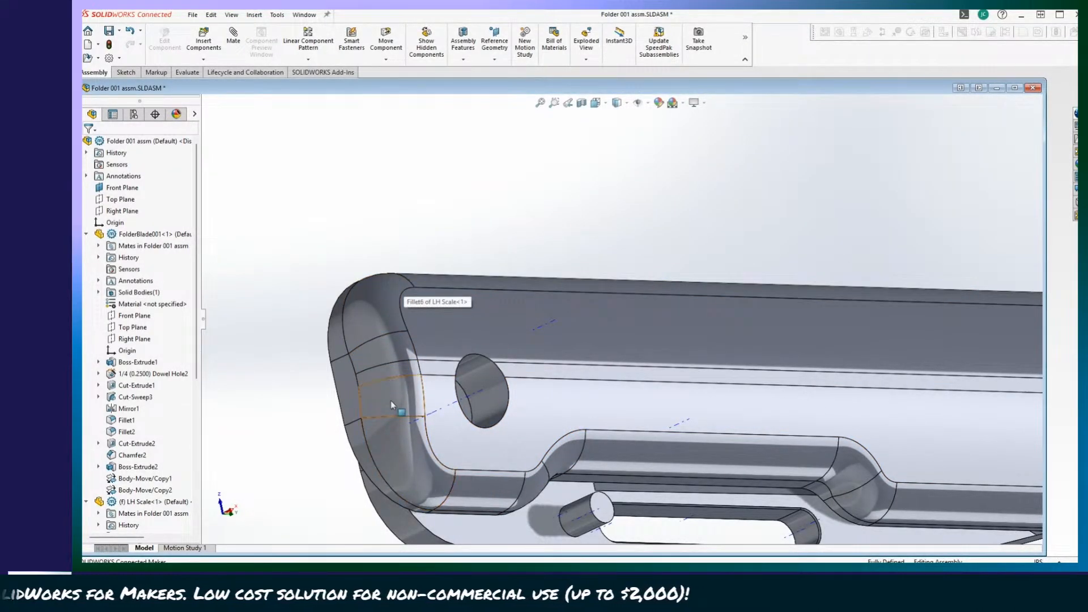
middle_click_drag(387, 340, 455, 341)
scroll(437, 319, "up", 4)
middle_click_drag(675, 535, 706, 425)
scroll(563, 512, "up", 4)
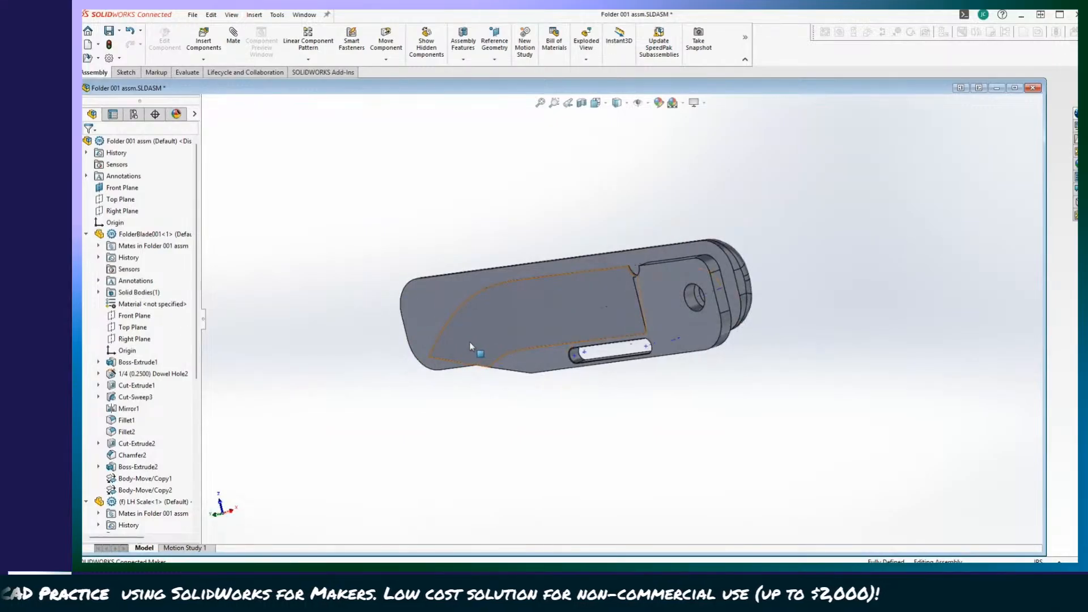
Swing the blade fully open, fold it against the scale, and open it again to check its travel.
left_click_drag(470, 346, 950, 220)
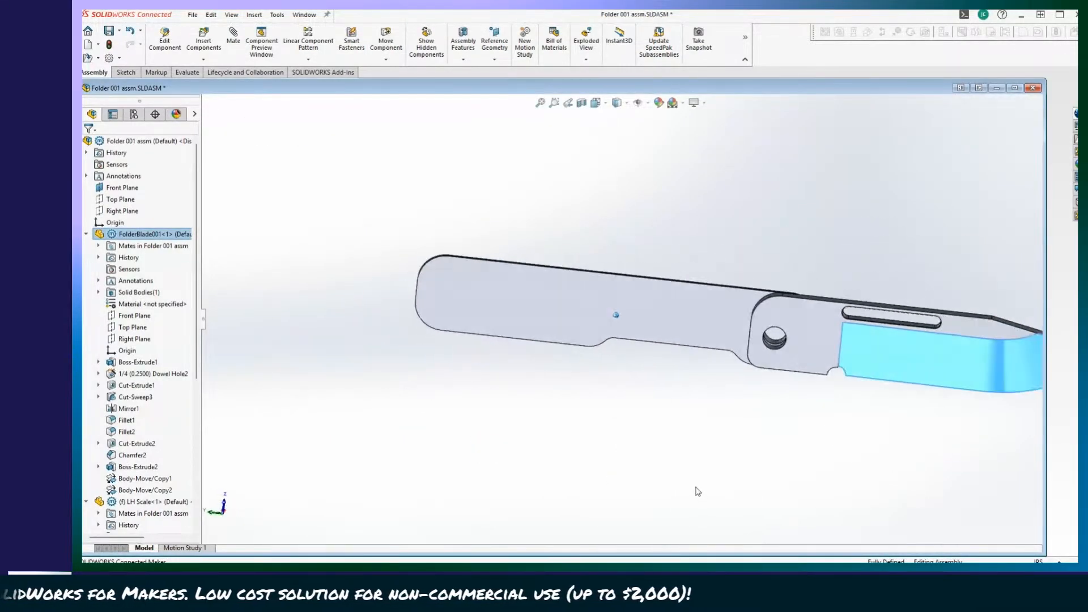
left_click(697, 491)
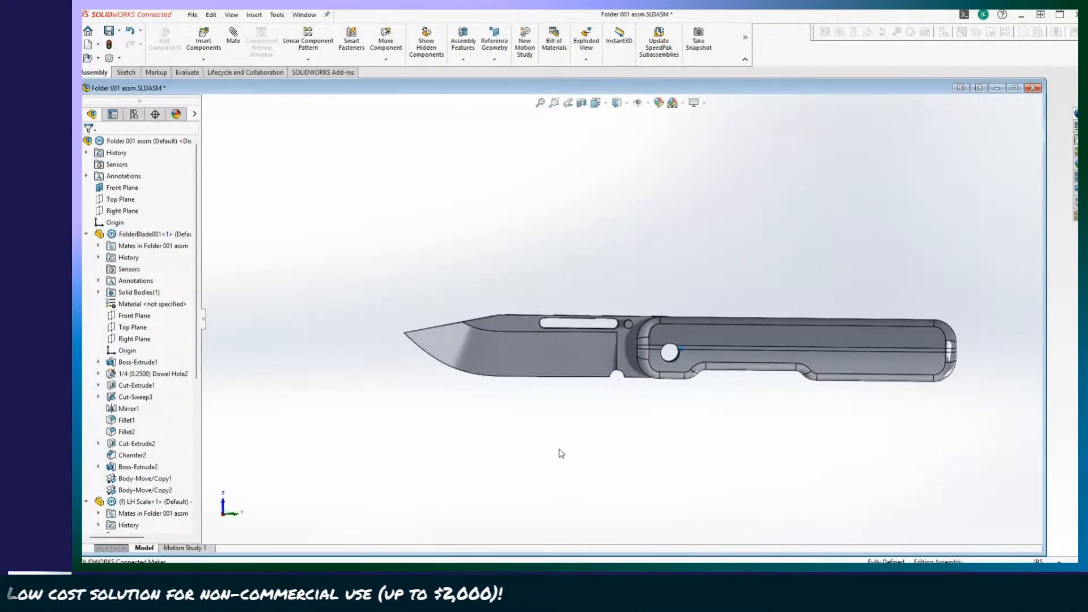
left_click_drag(470, 366, 320, 319)
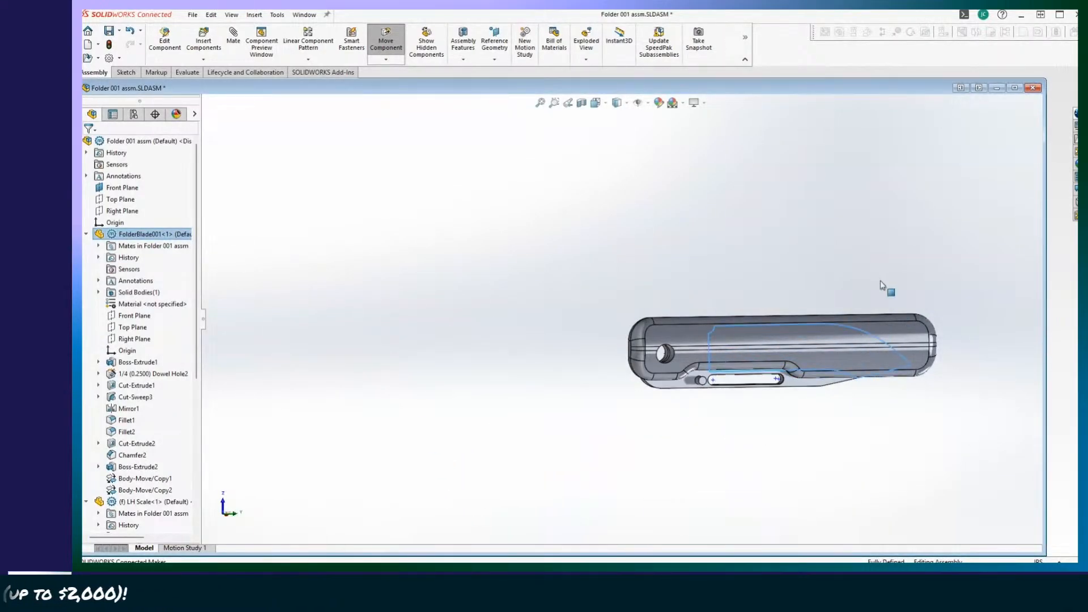
left_click_drag(881, 285, 366, 353)
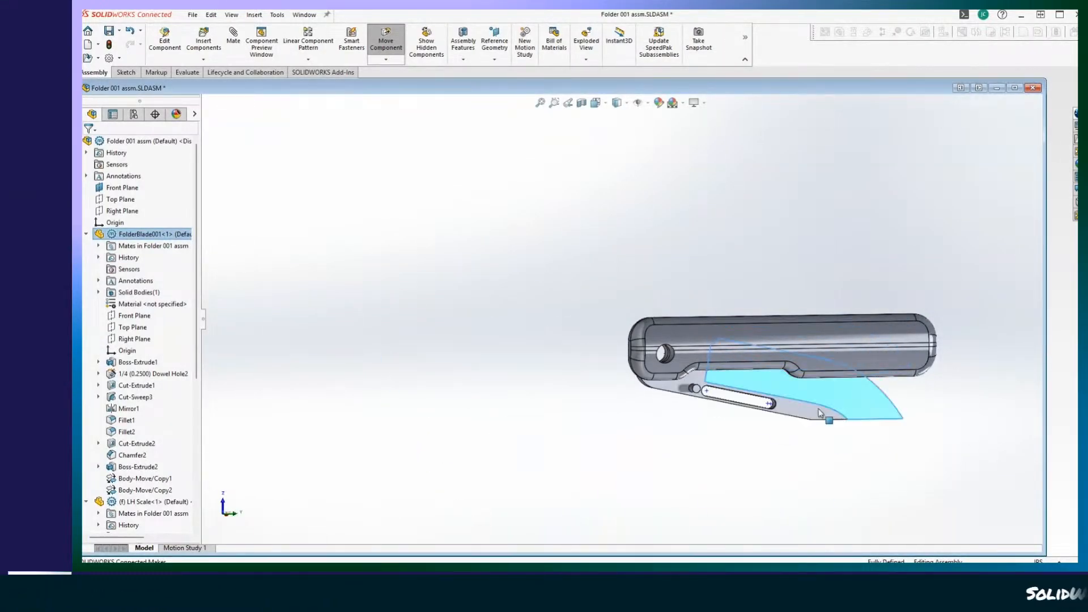
left_click_drag(821, 414, 528, 328)
left_click(430, 260)
scroll(415, 393, "down", 3)
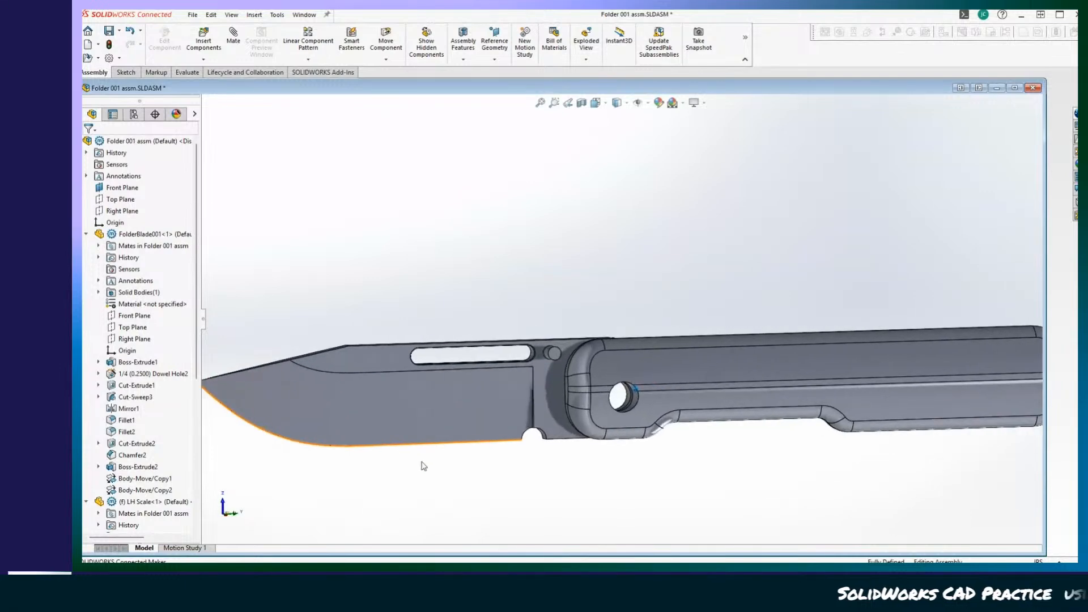
left_click_drag(366, 353, 417, 334)
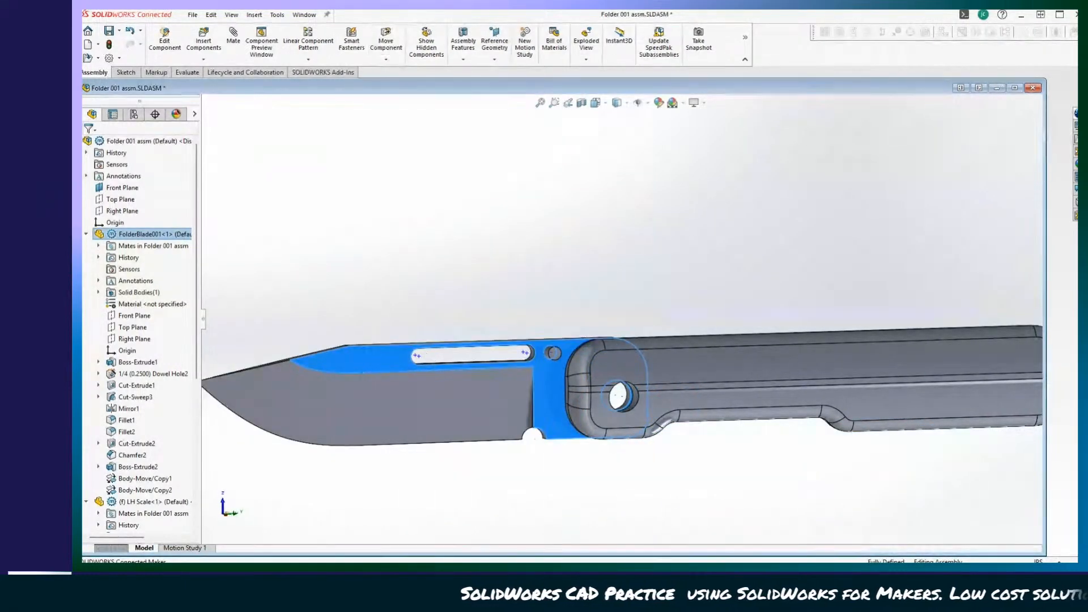
Examine the opened knife from the scale's outer side and enlarge the assembly window.
scroll(550, 351, "up", 2)
middle_click_drag(612, 482, 702, 506)
left_click(704, 506)
scroll(736, 477, "down", 2)
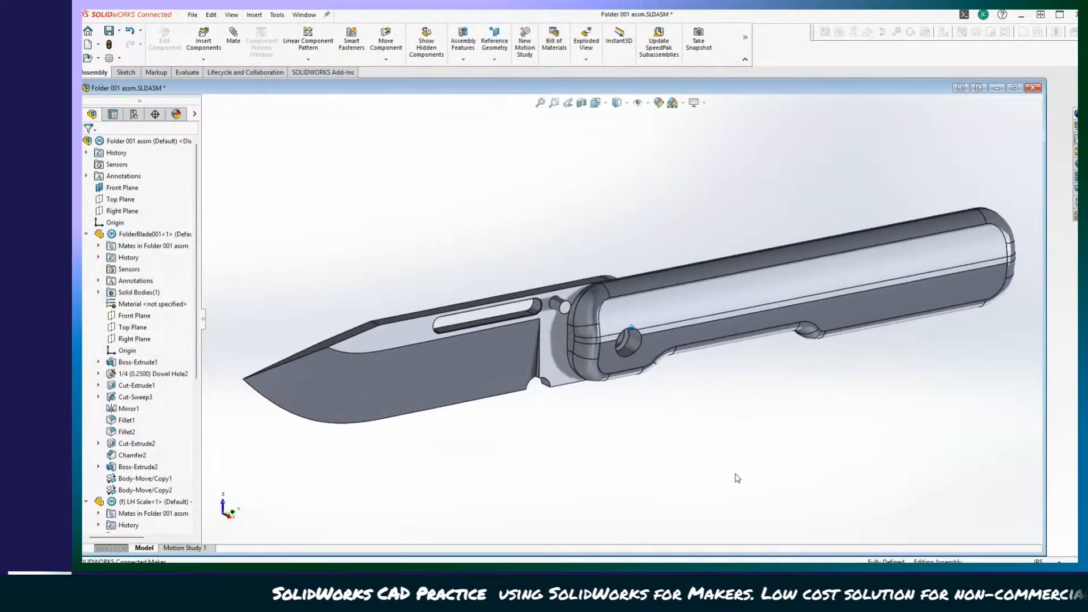
middle_click_drag(736, 474, 775, 475)
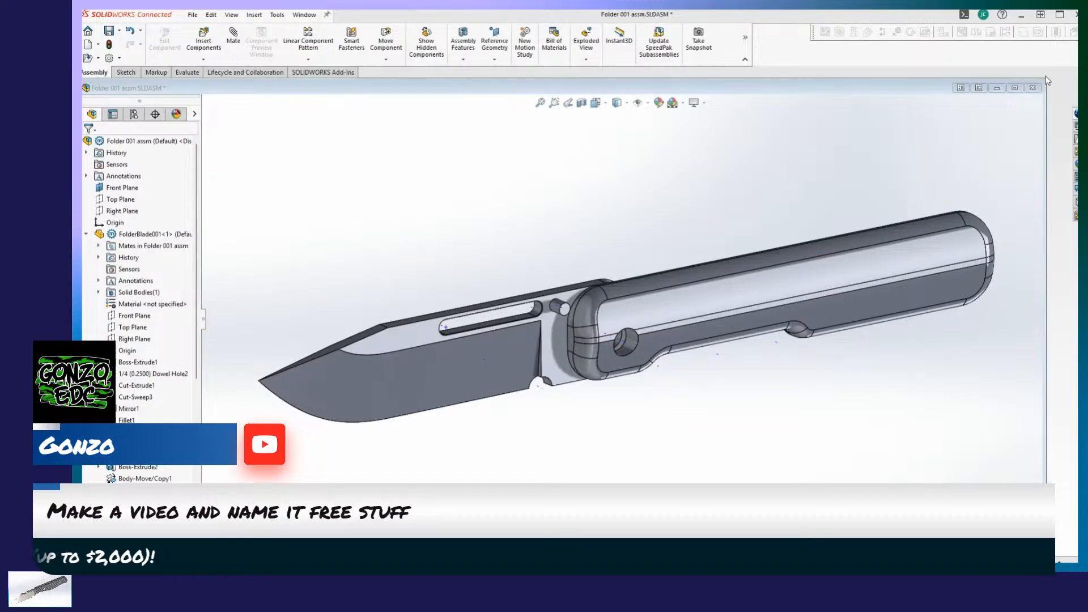
left_click_drag(1044, 79, 1084, 67)
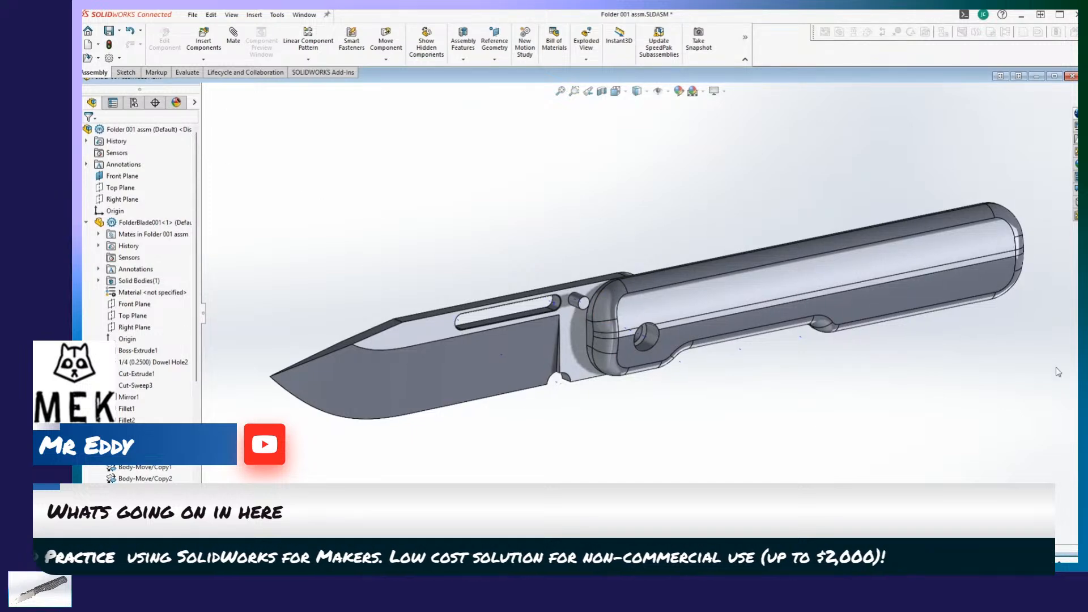
Fold the blade against the LH Scale and examine how it sits around the handle's cutout.
middle_click_drag(626, 250, 536, 360)
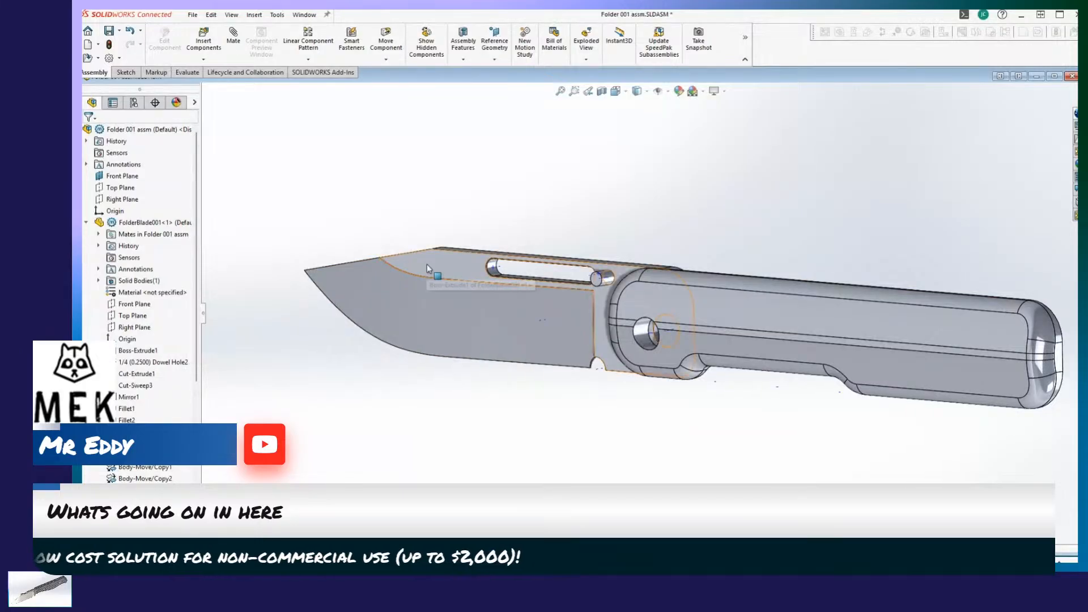
left_click_drag(429, 271, 737, 462)
middle_click_drag(737, 462, 602, 448)
scroll(591, 366, "down", 2)
scroll(591, 364, "down", 2)
middle_click_drag(592, 364, 867, 444)
scroll(568, 384, "up", 3)
left_click(867, 445)
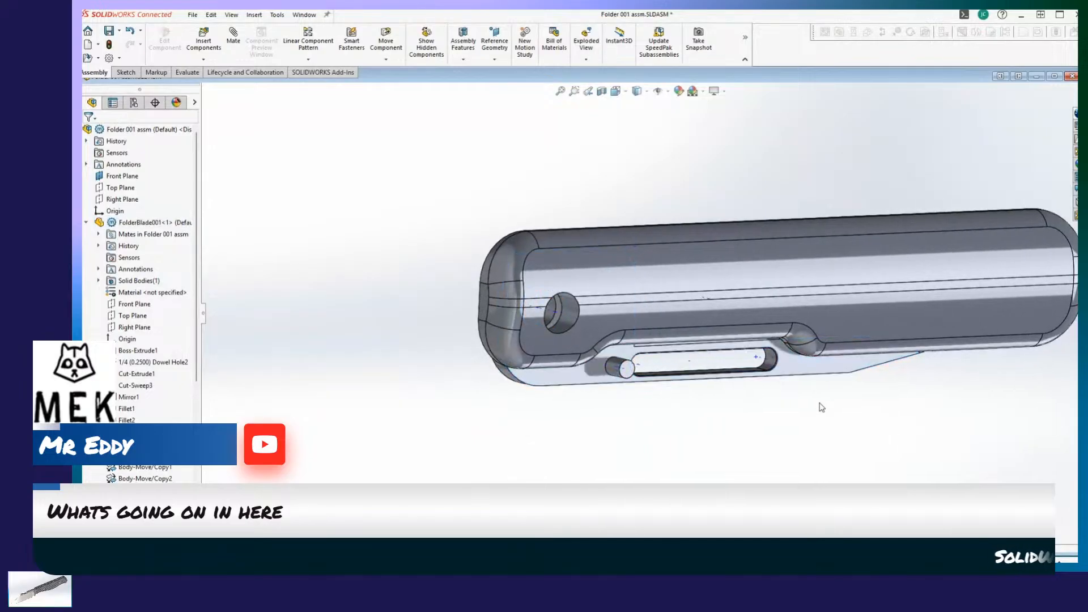
Swing the blade back open and inspect the knife around the pivot hole and blade slot.
left_click_drag(823, 369, 286, 276)
scroll(410, 269, "up", 5)
middle_click_drag(435, 357, 648, 415)
left_click(376, 309)
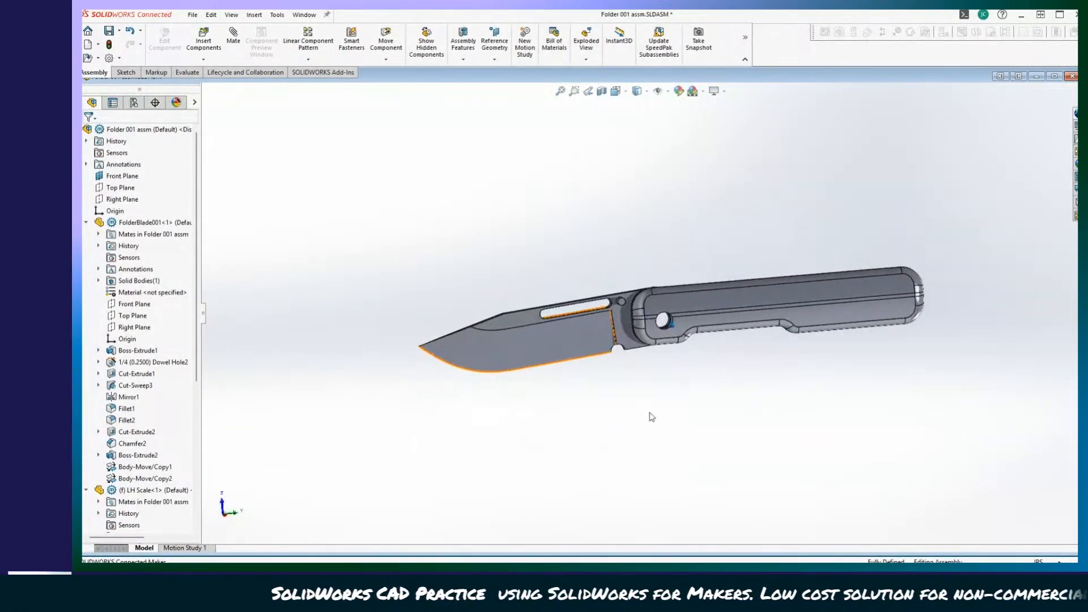
scroll(687, 389, "down", 5)
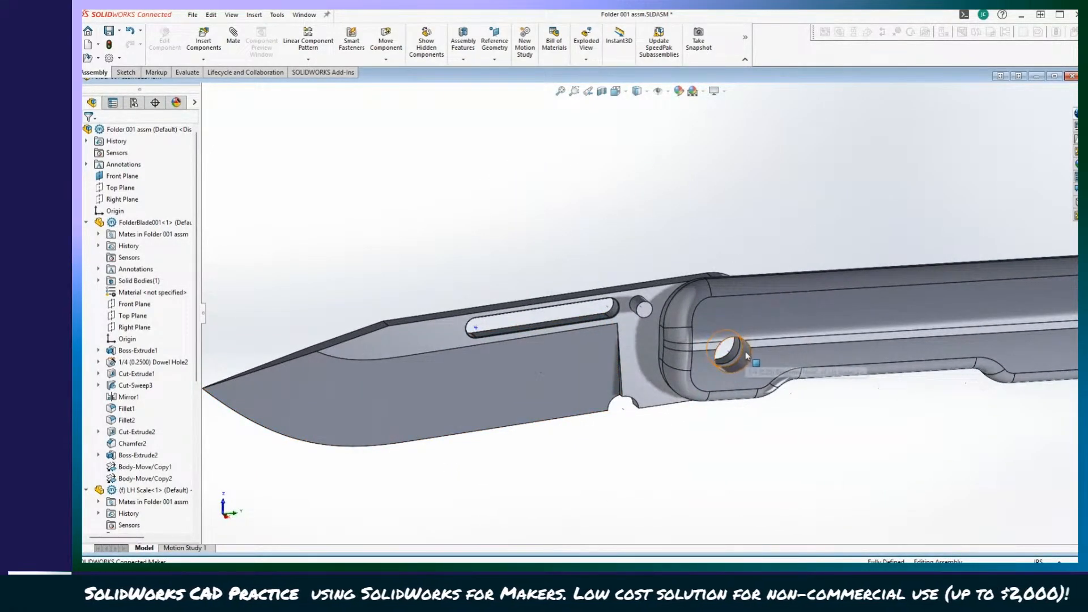
scroll(728, 363, "up", 5)
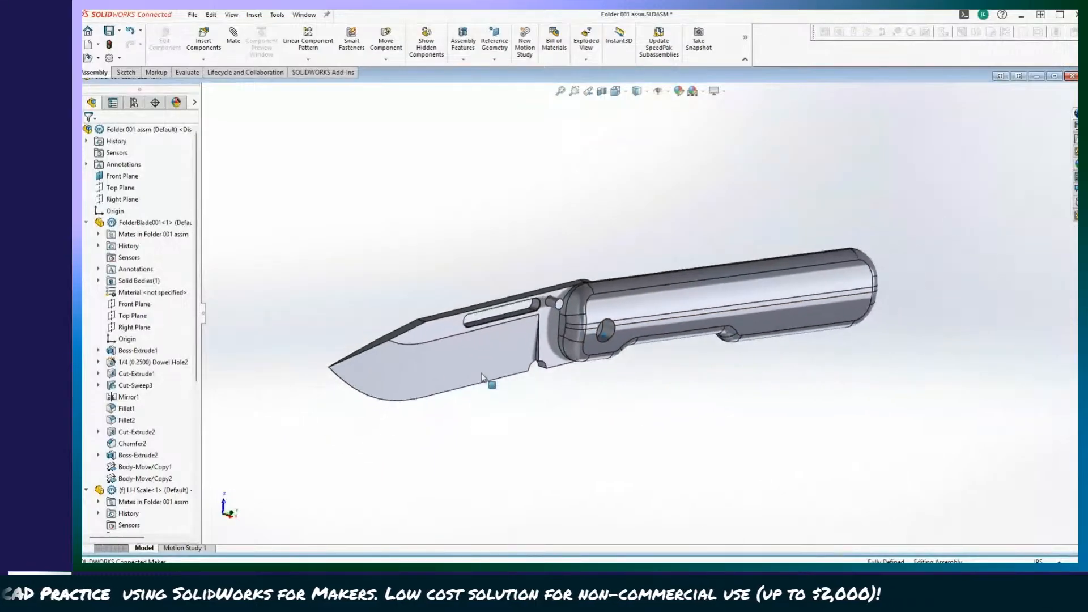
middle_click_drag(481, 374, 468, 302)
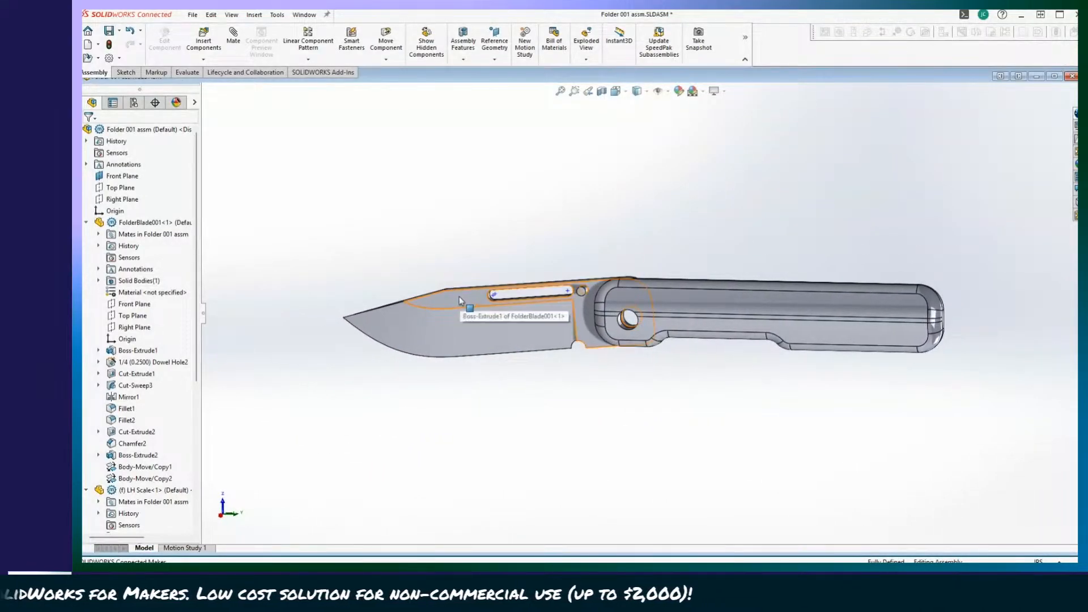
Adjust the blade's open angle slightly and inspect its rear corner where it meets the handle's front end.
left_click_drag(459, 297, 635, 376)
left_click_drag(764, 454, 439, 309)
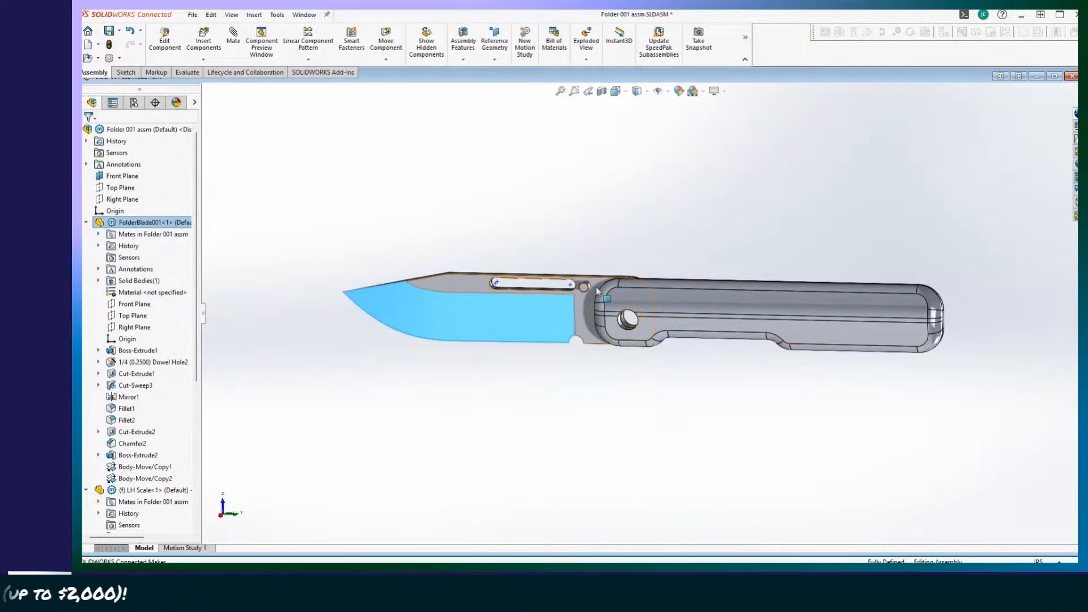
middle_click_drag(663, 290, 705, 311)
scroll(645, 321, "down", 2)
scroll(665, 409, "down", 3)
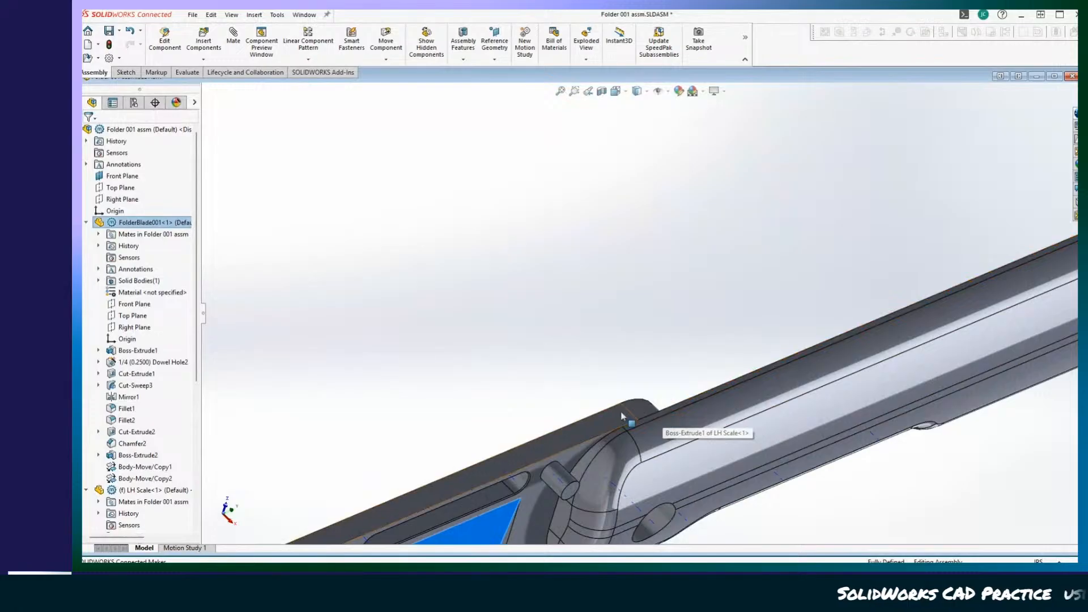
scroll(612, 421, "up", 5)
Check the blade's travel from the scale's inner side by folding it onto the handle and opening it.
middle_click_drag(568, 444, 825, 368)
left_click_drag(920, 405, 566, 363)
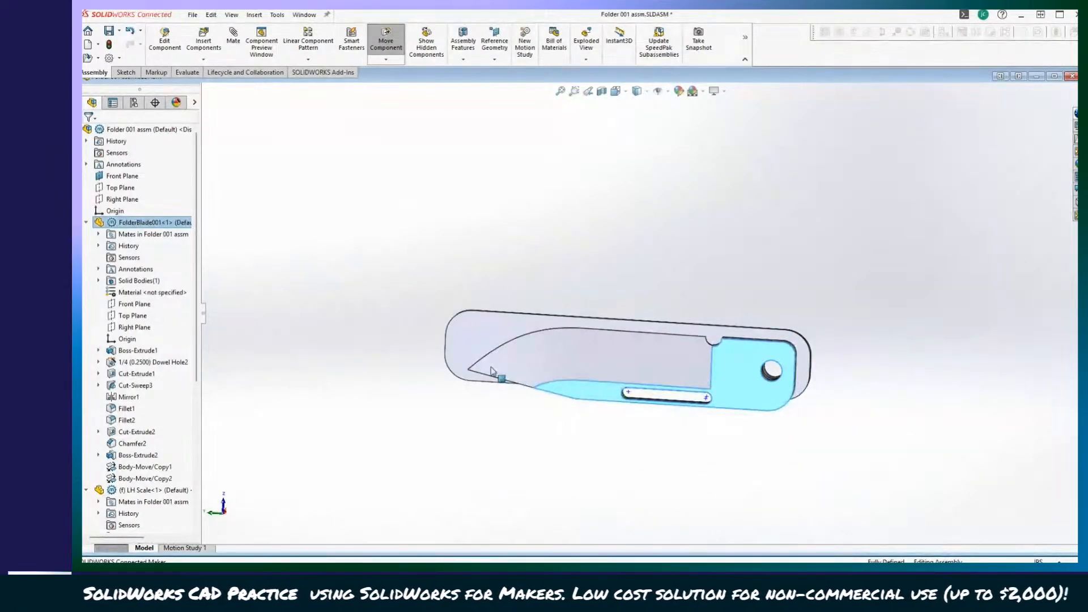
middle_click_drag(635, 559, 643, 360)
left_click_drag(643, 360, 962, 407)
middle_click_drag(865, 405, 866, 429)
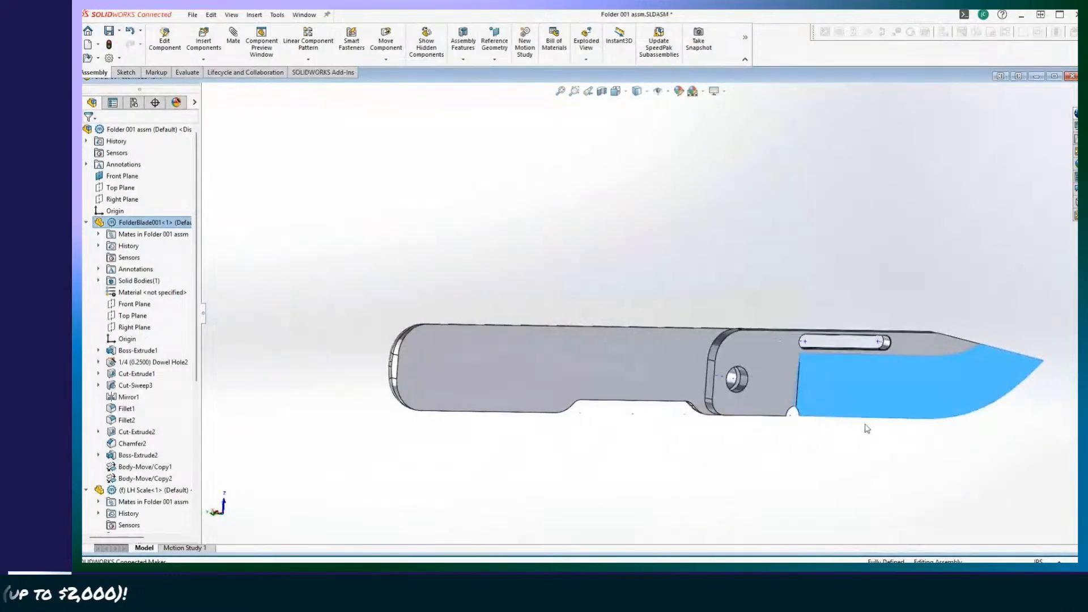
Fold and reopen the blade once more, return to the scale's outer side and clear the selection.
left_click_drag(899, 413, 531, 434)
left_click_drag(499, 374, 930, 386)
middle_click_drag(567, 519, 455, 395)
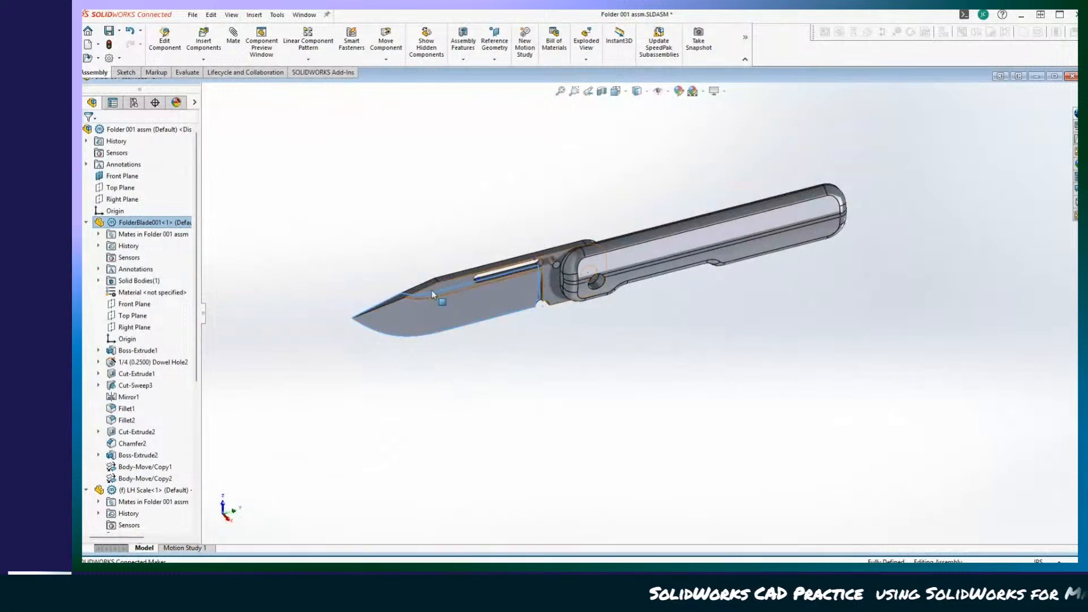
left_click(339, 205)
middle_click_drag(339, 205, 321, 189)
Save Folder 001 assm with the modified LH Scale to this PC, rebuilding before saving, and close the assembly.
left_click(192, 16)
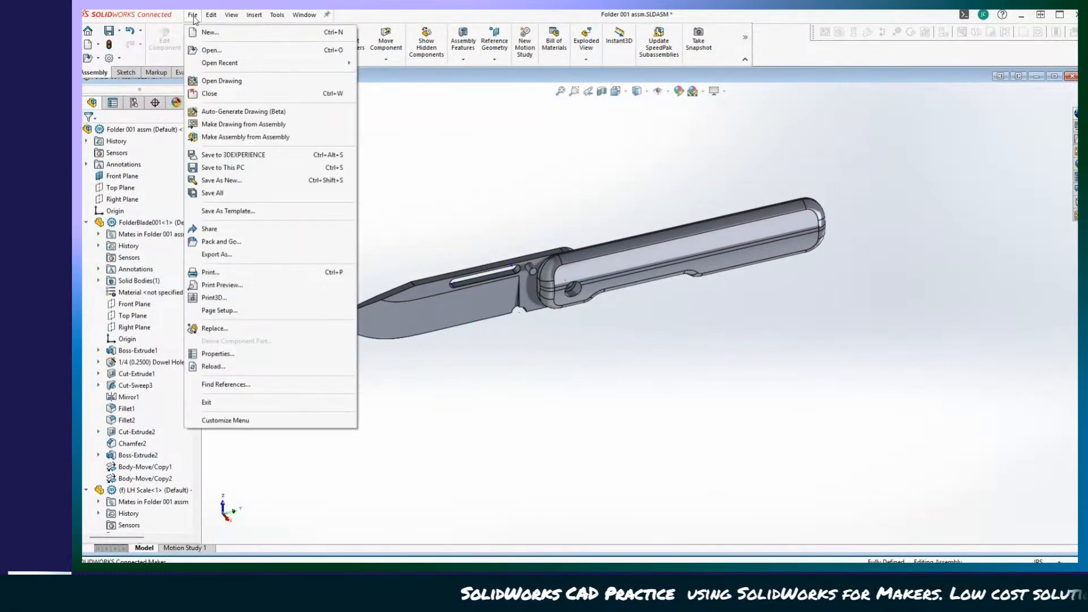
left_click(119, 31)
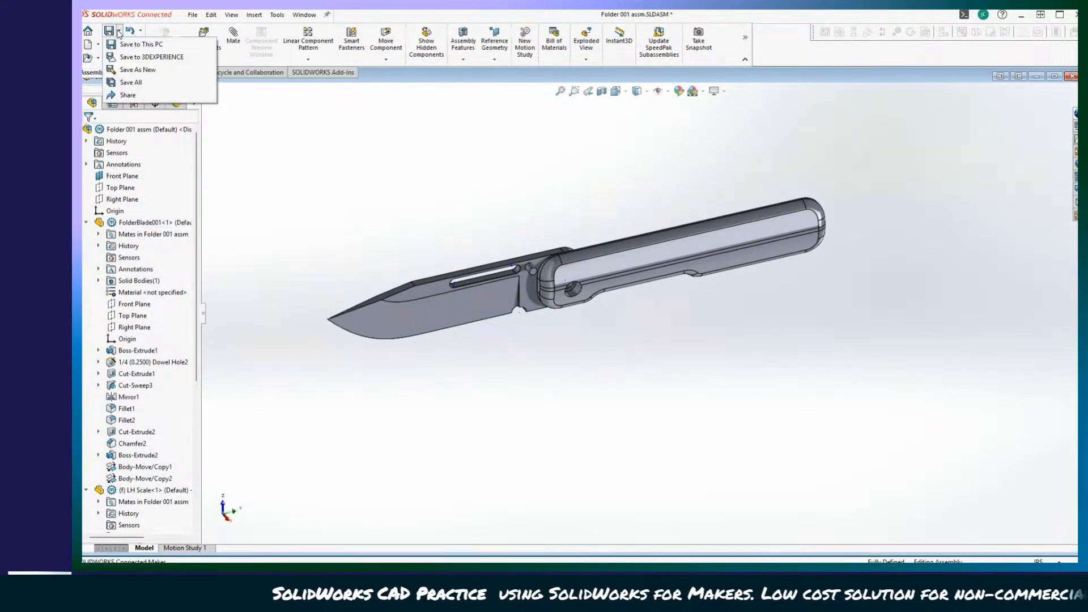
left_click(130, 44)
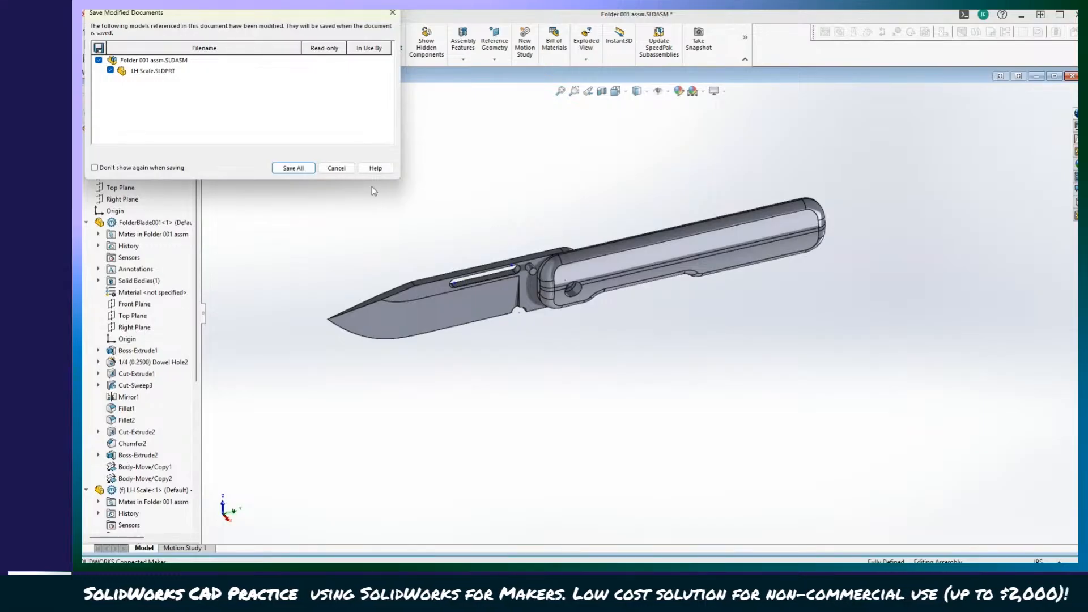
left_click(293, 168)
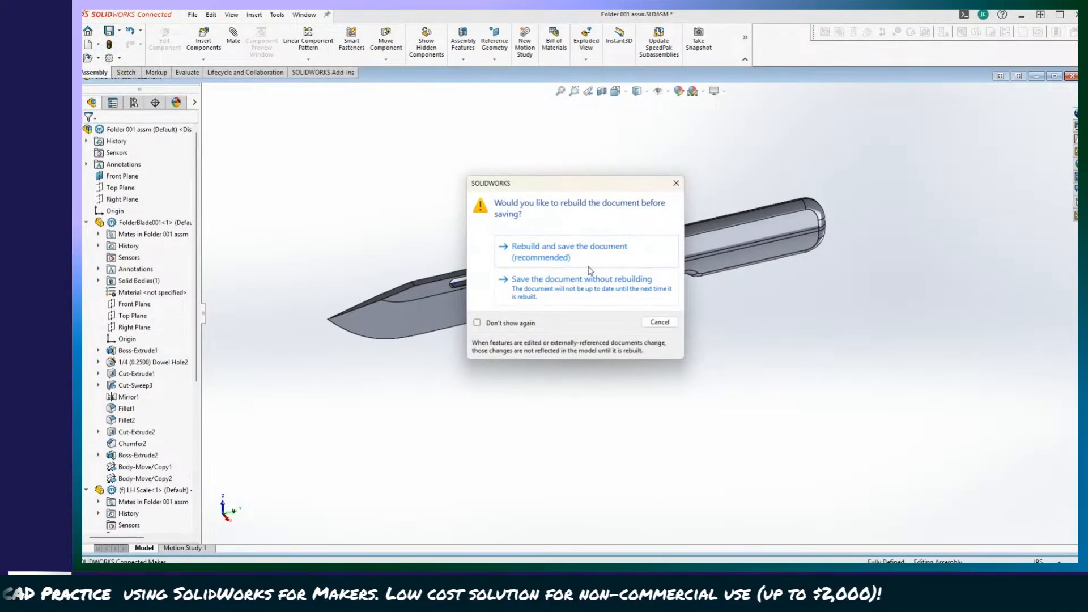
left_click(552, 253)
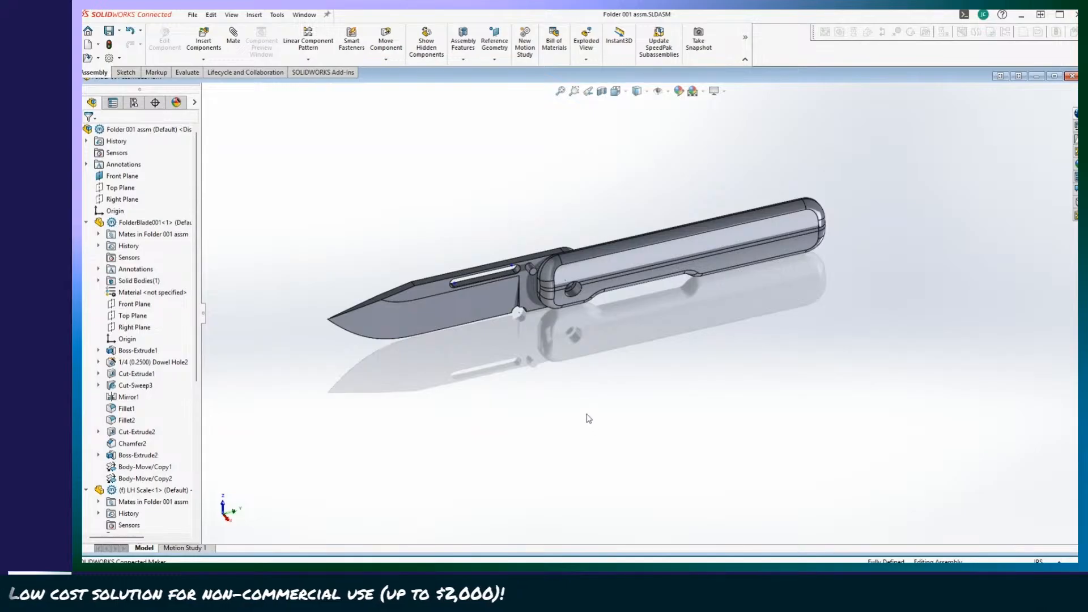
middle_click_drag(595, 423, 734, 398)
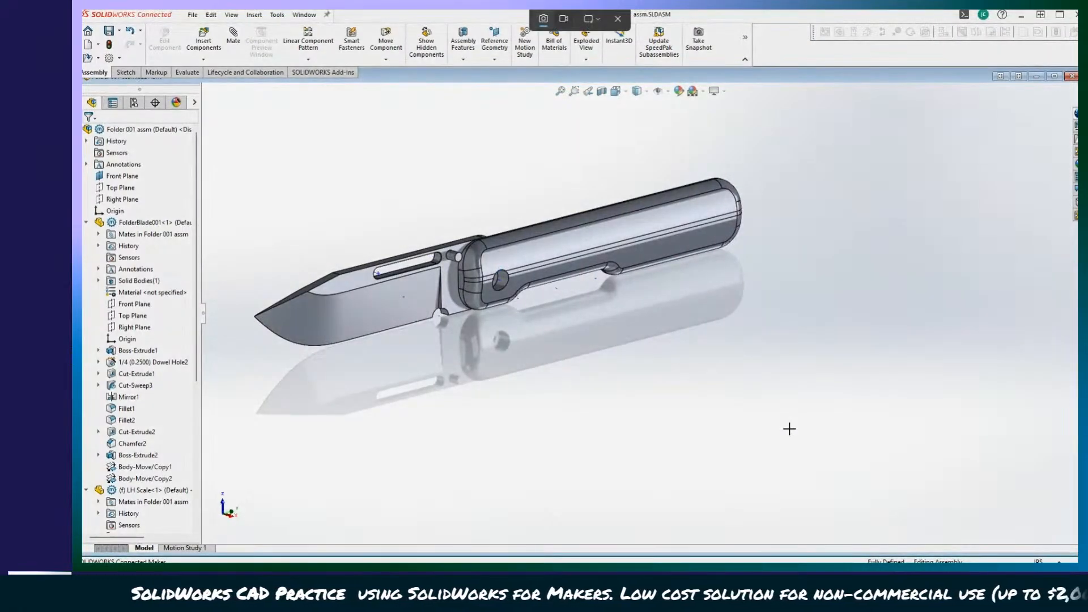
left_click_drag(790, 429, 219, 119)
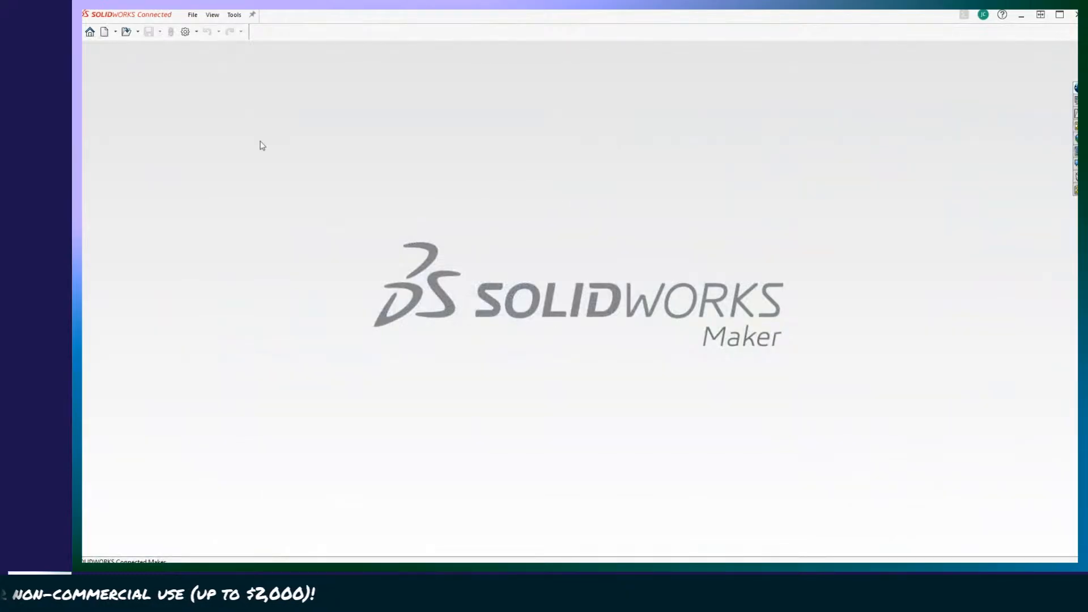
Open the Knife Stand Flat assembly from the Knife Stand folder in CAD Models, view its flat layout and close it.
left_click(137, 31)
left_click(145, 42)
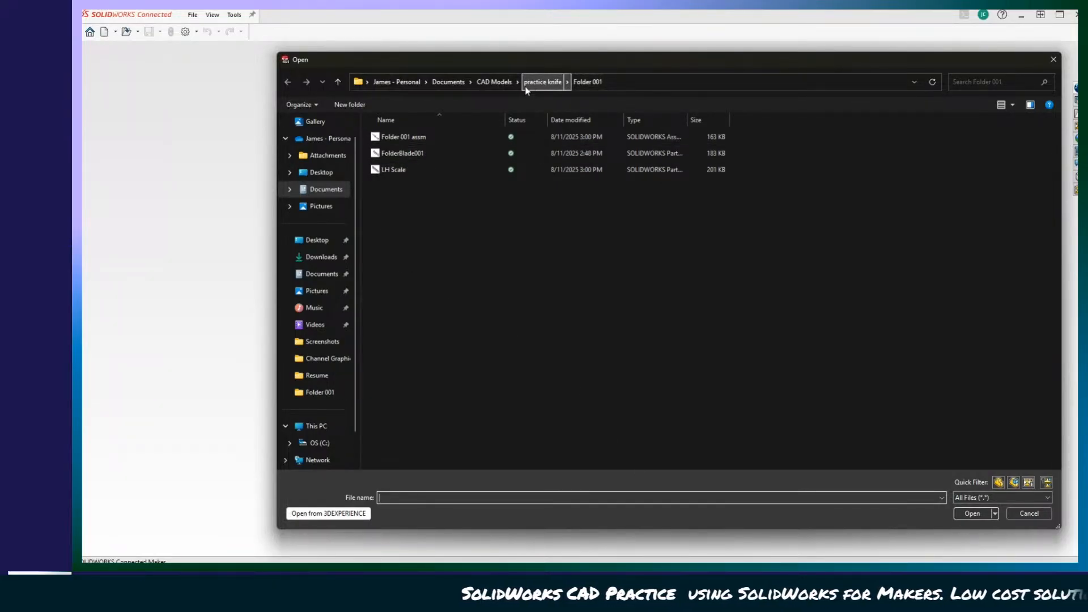
left_click(542, 82)
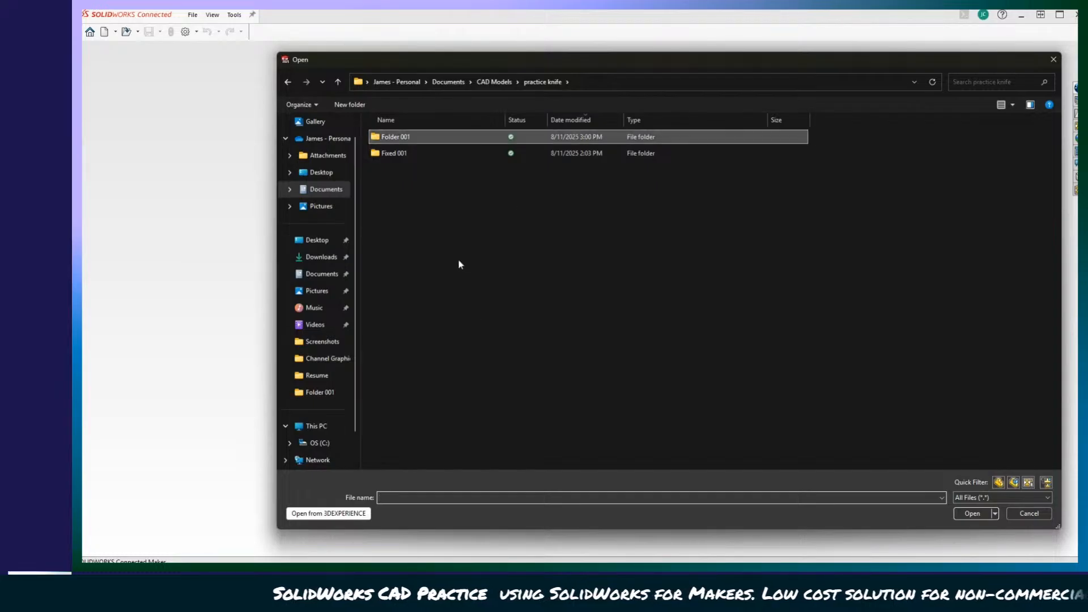
left_click(494, 83)
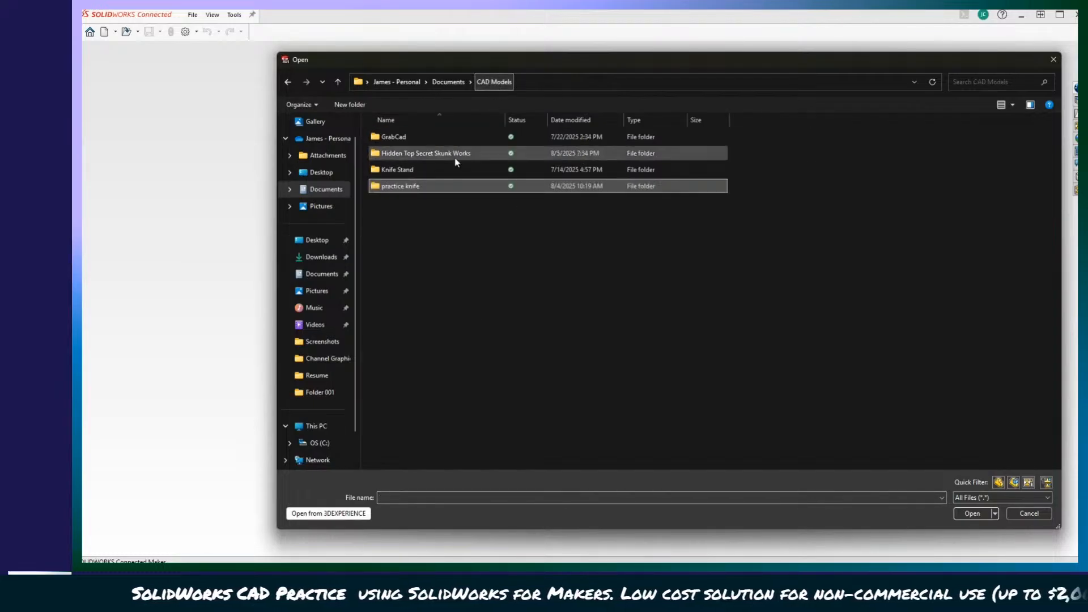
double_click(400, 170)
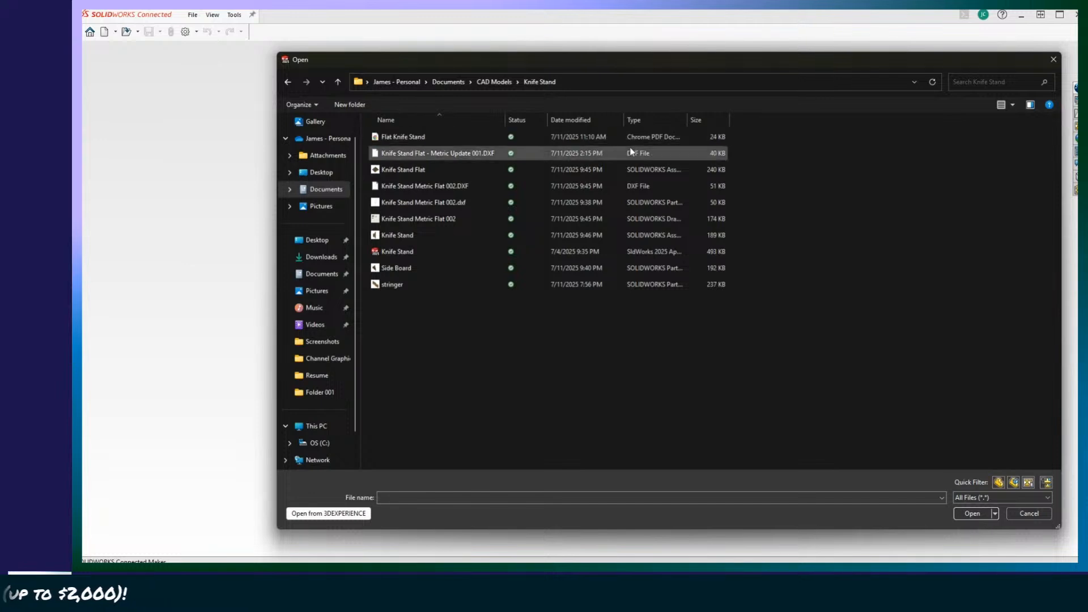
double_click(658, 169)
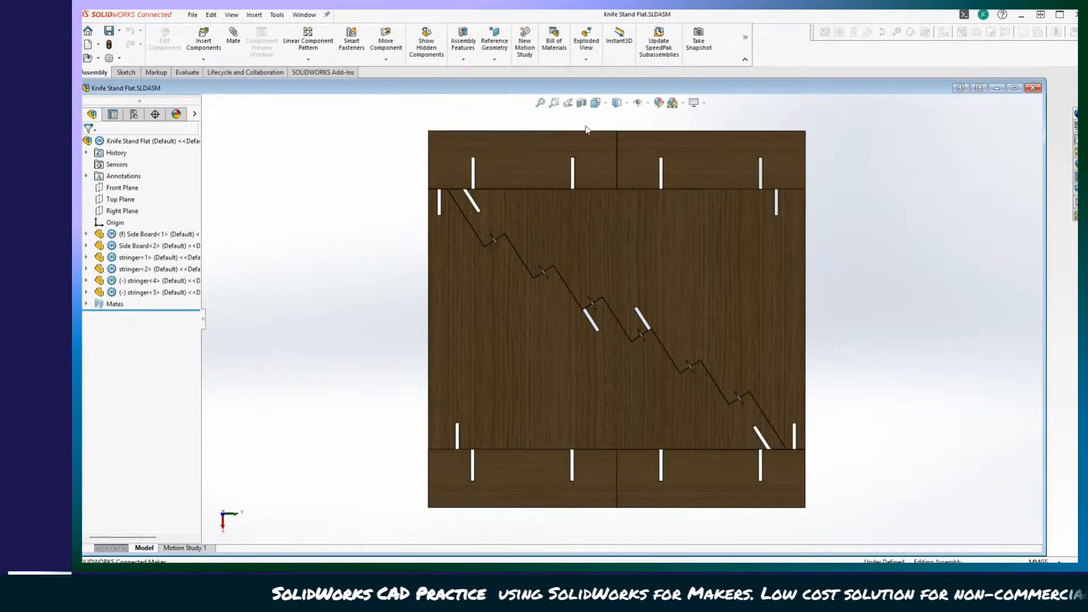
left_click(1033, 88)
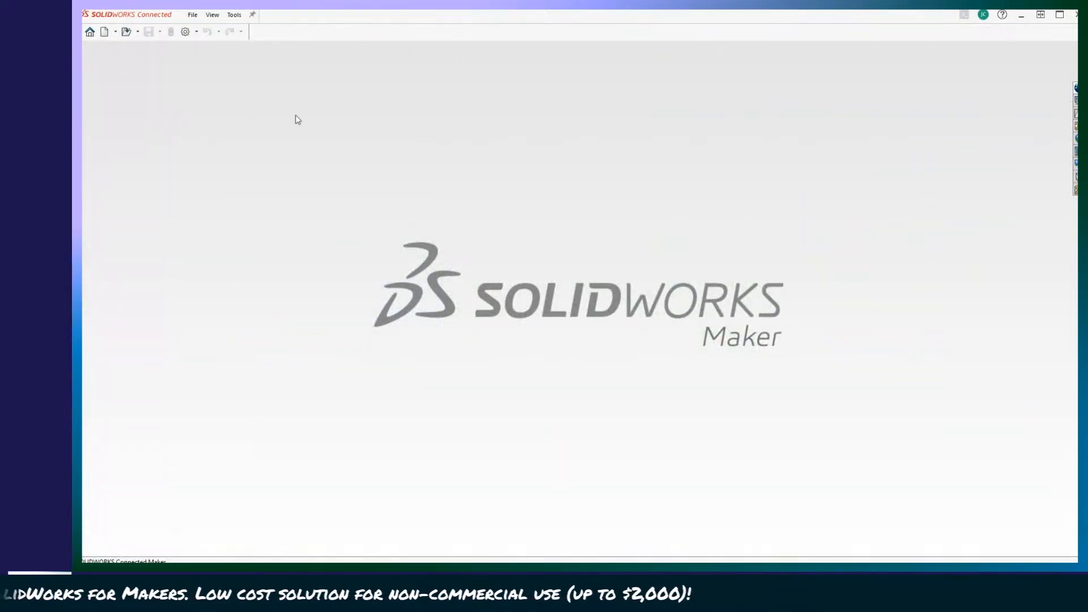
Open the Knife Stand assembly from the Knife Stand folder.
left_click(145, 47)
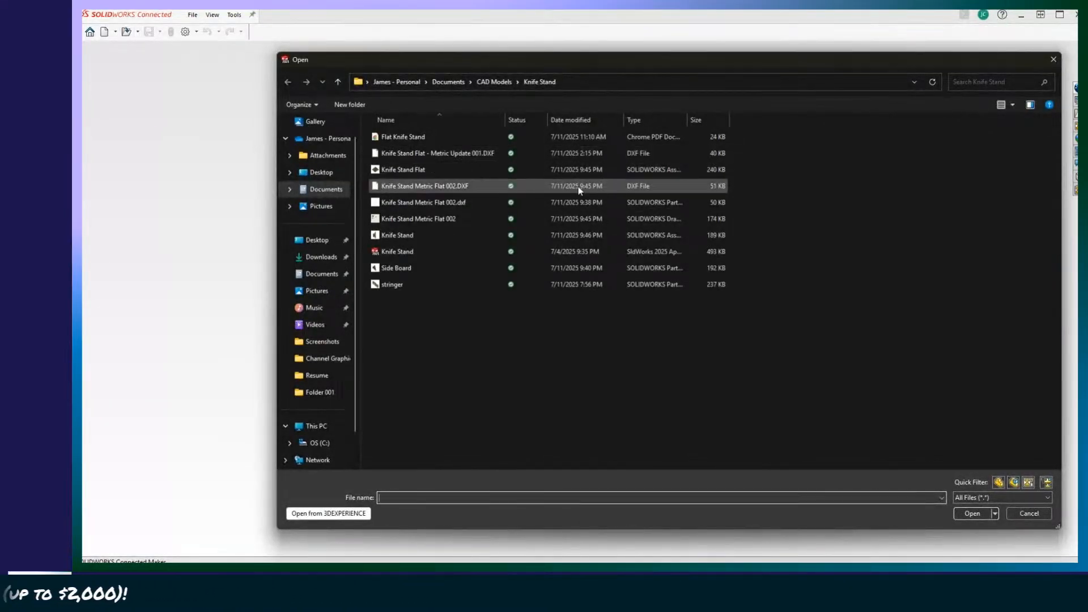
left_click(569, 233)
double_click(569, 232)
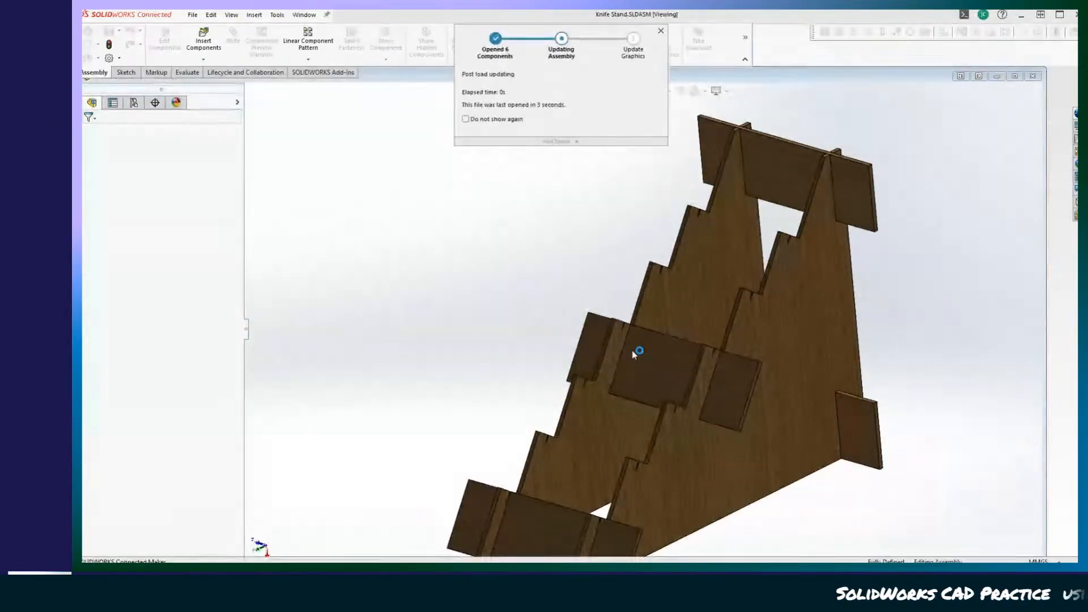
Examine how the stringers slot into the side boards at the lower end of the stand from several angles.
middle_click_drag(394, 326, 430, 364)
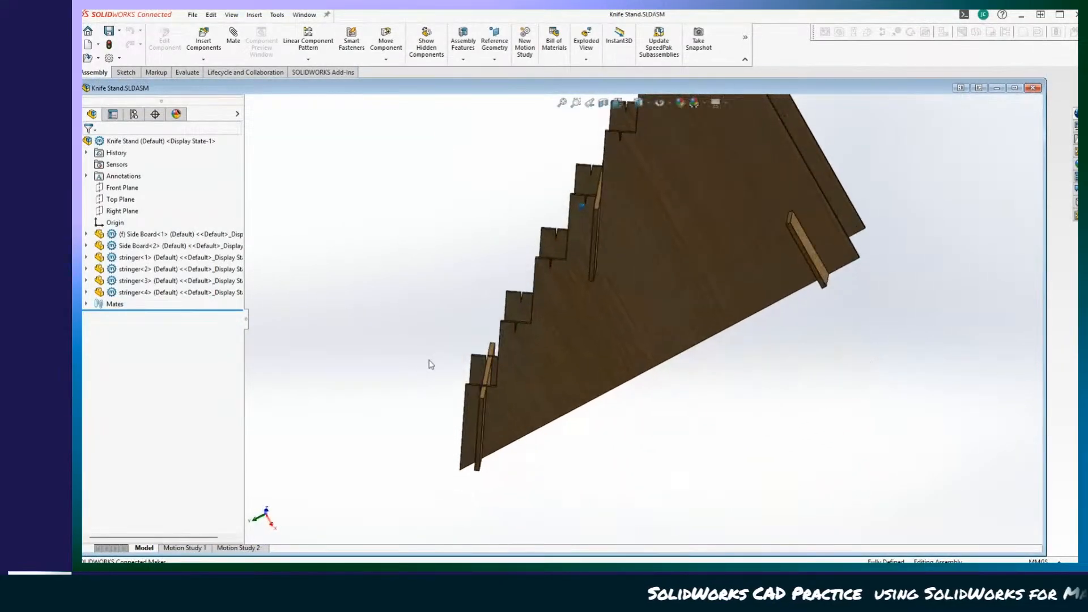
scroll(641, 457, "down", 4)
middle_click_drag(710, 448, 595, 321)
scroll(536, 372, "up", 5)
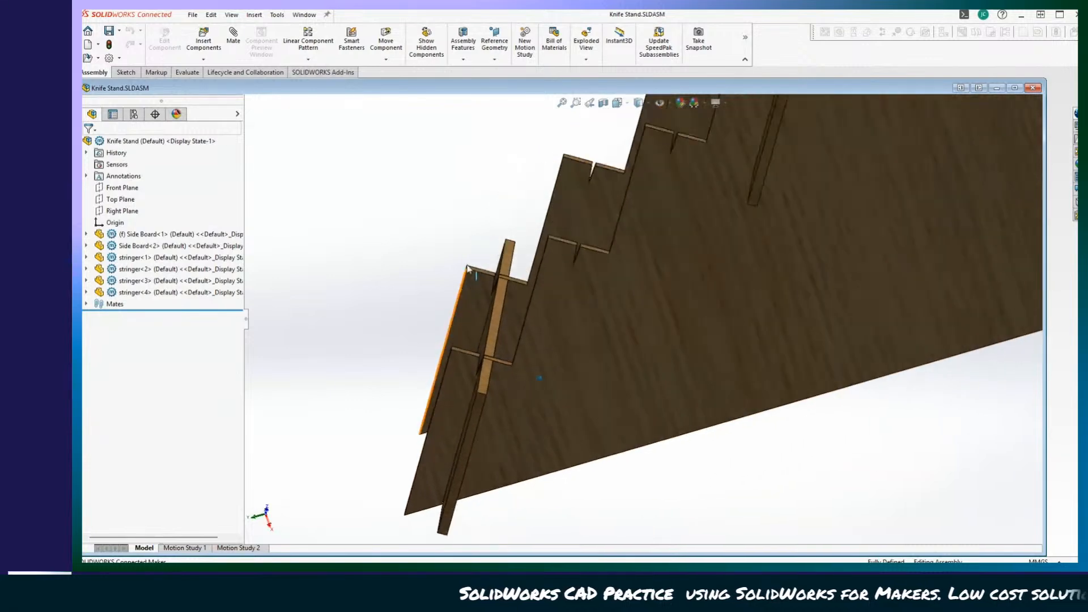
middle_click_drag(863, 447, 589, 453)
scroll(571, 304, "down", 4)
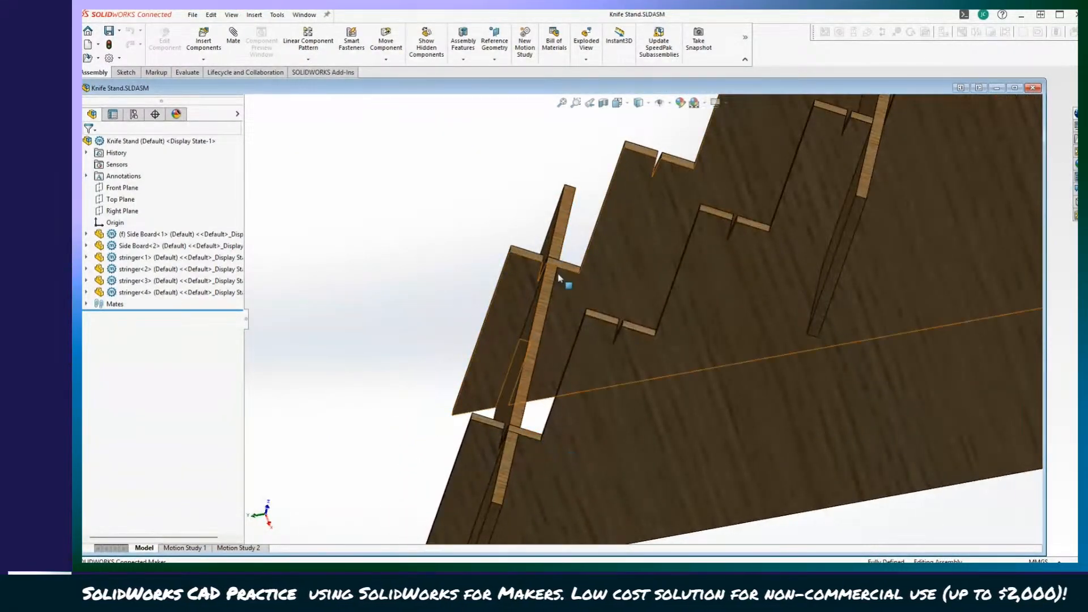
middle_click_drag(546, 288, 741, 374)
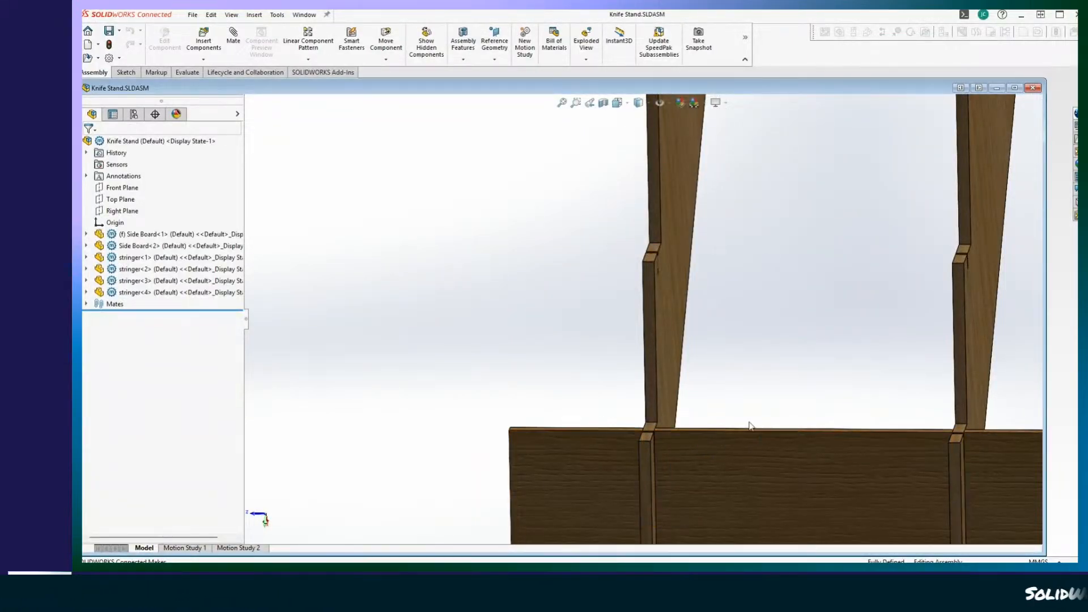
mouse_move(680, 426)
middle_mouse_down()
mouse_move(644, 420)
mouse_move(601, 376)
mouse_move(627, 279)
mouse_move(701, 368)
mouse_move(461, 333)
mouse_move(478, 376)
mouse_move(692, 381)
middle_mouse_up()
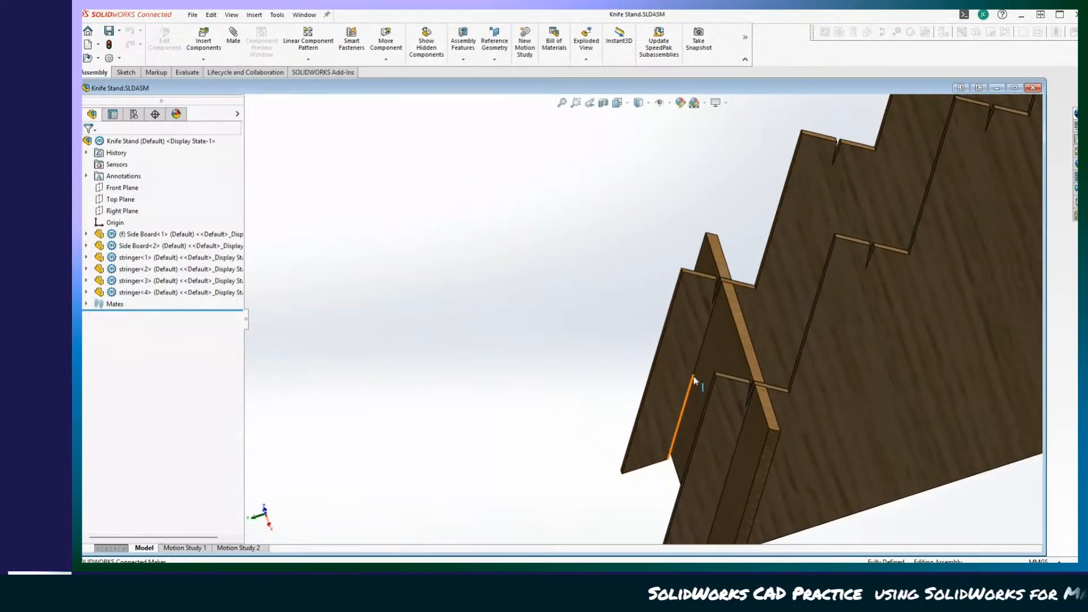
Select the stringer<2> face and examine how its slots interlock with both side boards.
left_click(729, 350)
left_click_drag(729, 350, 623, 352)
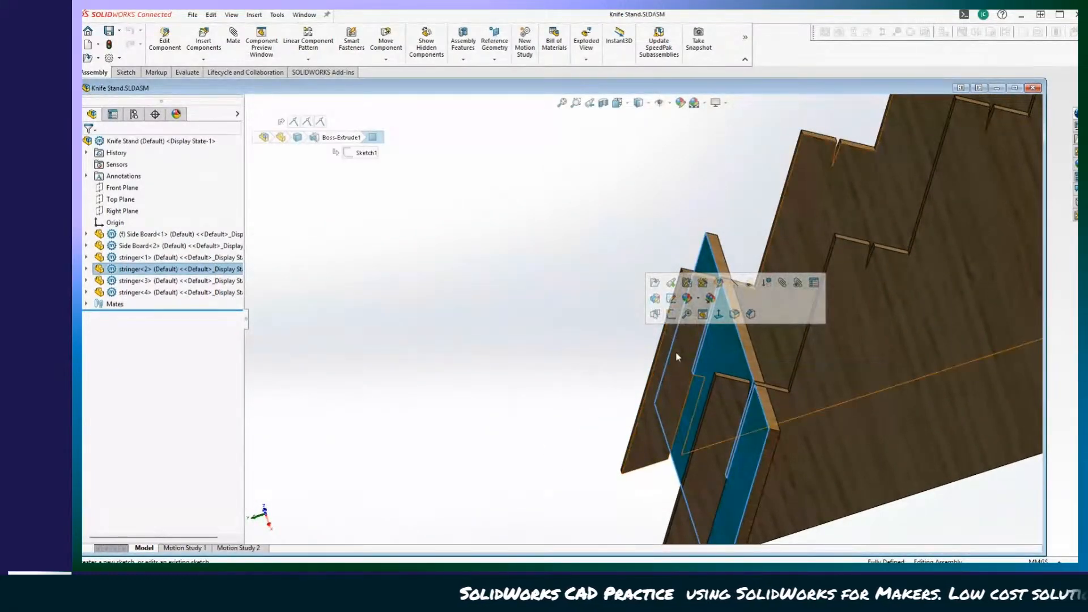
middle_click_drag(642, 407, 604, 414)
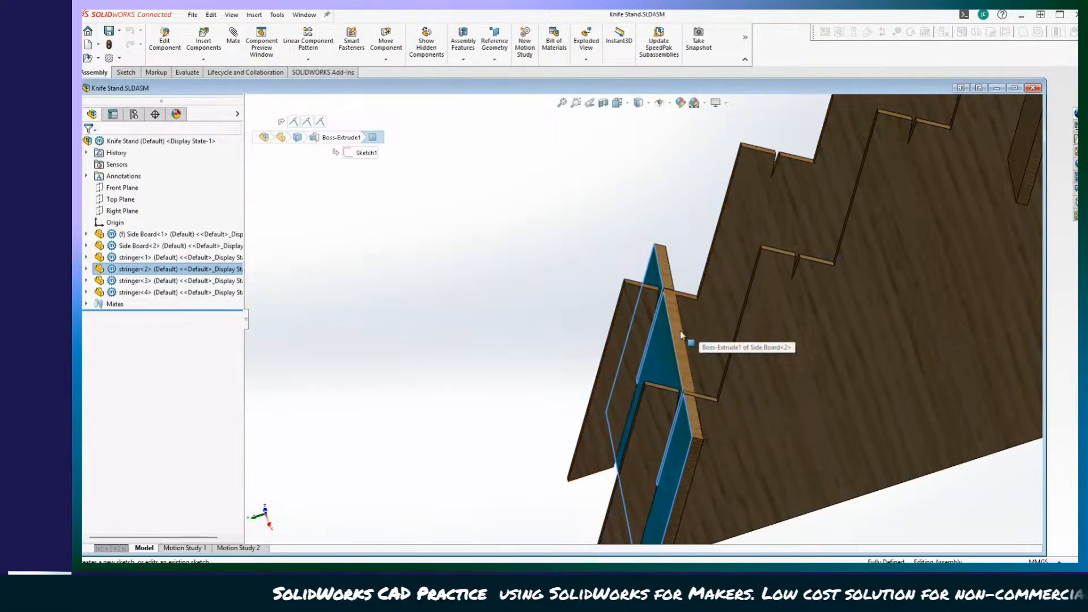
middle_click_drag(671, 282, 669, 334)
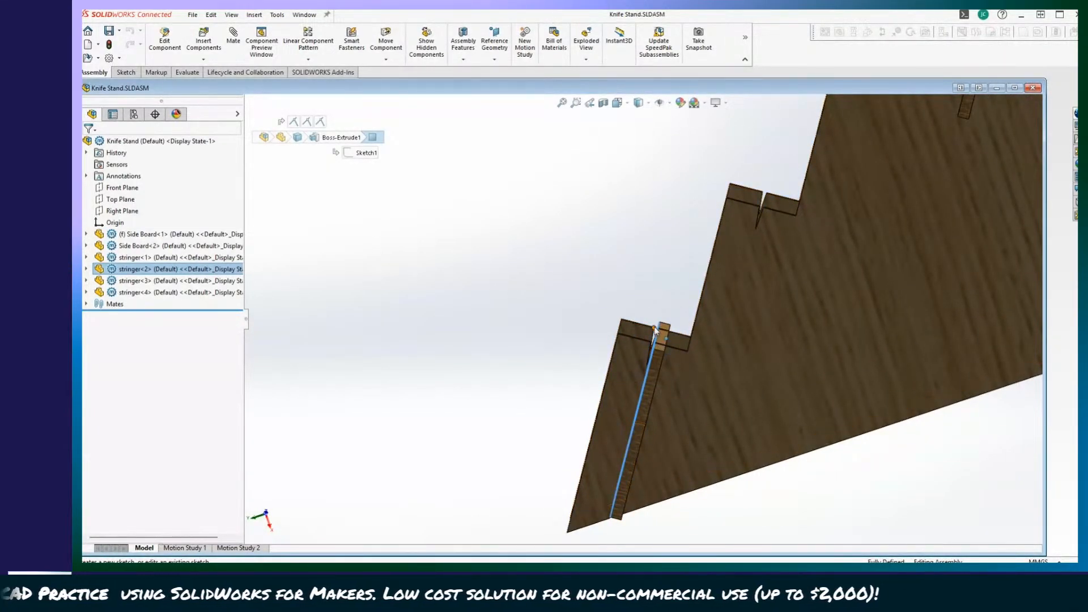
middle_click_drag(702, 345, 612, 292)
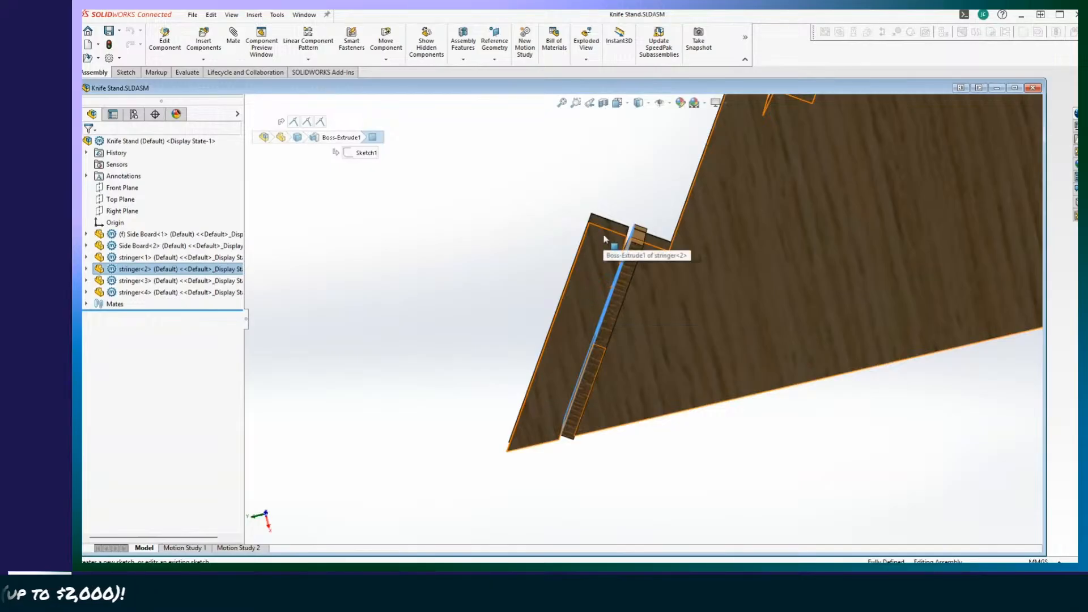
middle_click_drag(603, 252, 573, 236)
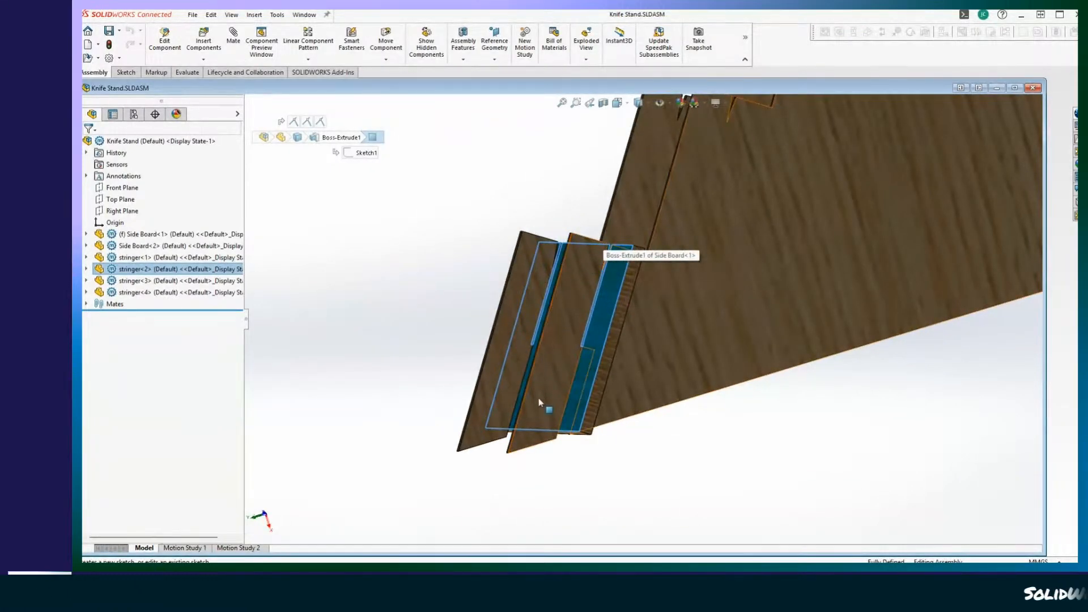
middle_click_drag(539, 403, 773, 250)
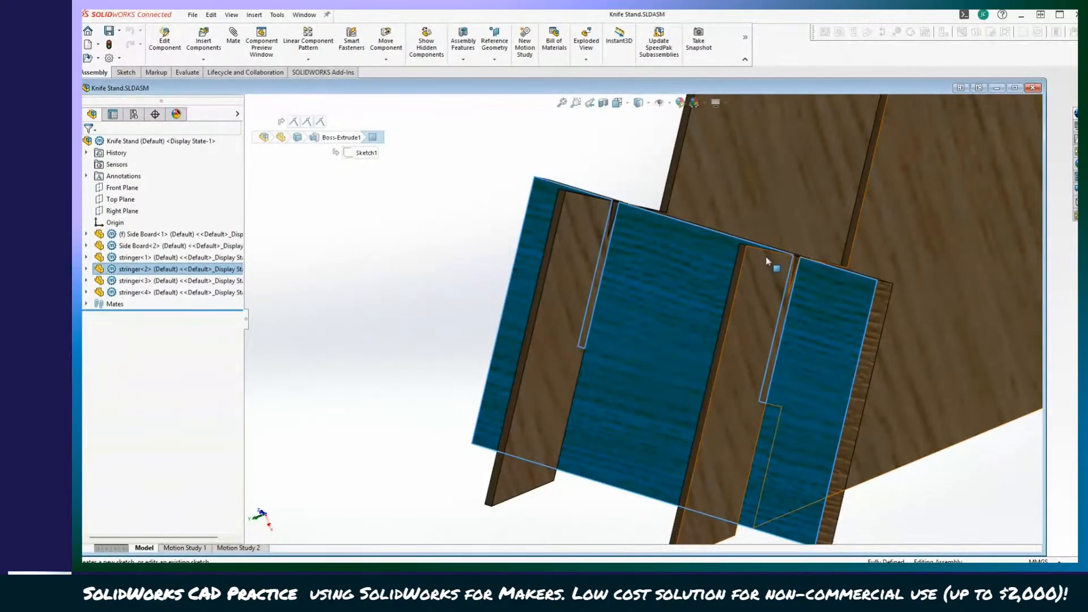
scroll(553, 385, "up", 3)
middle_click_drag(567, 374, 639, 242)
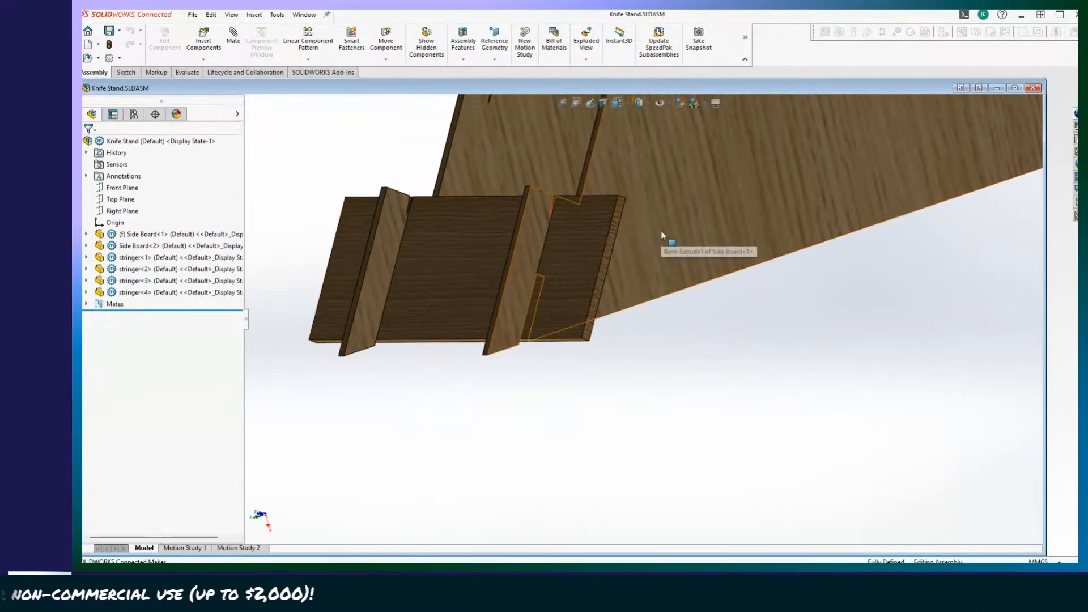
Edit Side Board<1> in the context of the assembly and open Sketch1 of its Boss-Extrude1 for editing.
left_click(662, 236)
right_click(158, 238)
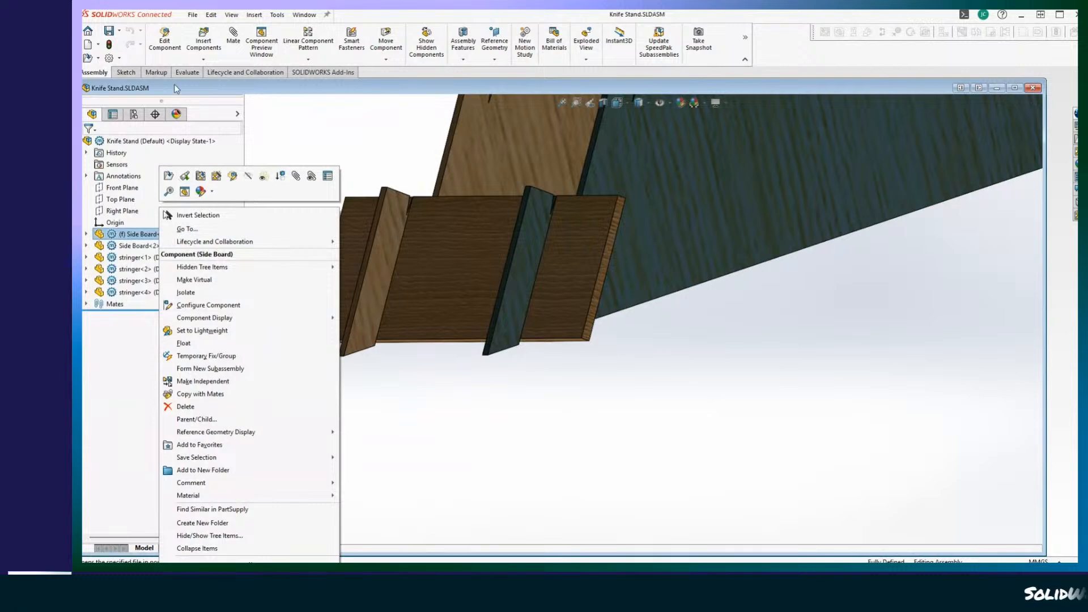
left_click(168, 38)
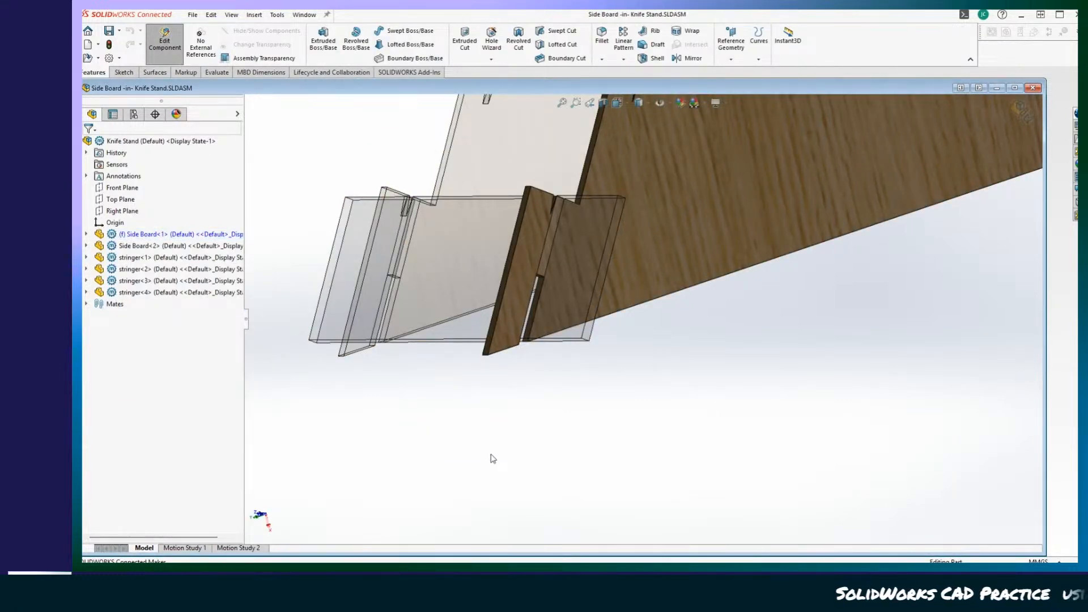
middle_click_drag(493, 458, 457, 435)
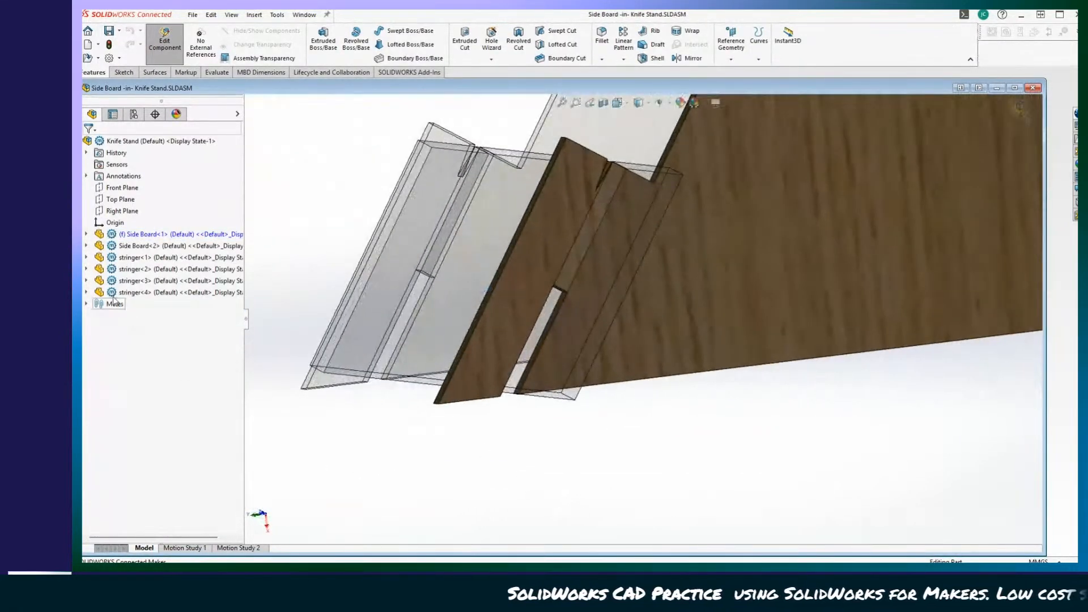
left_click(86, 234)
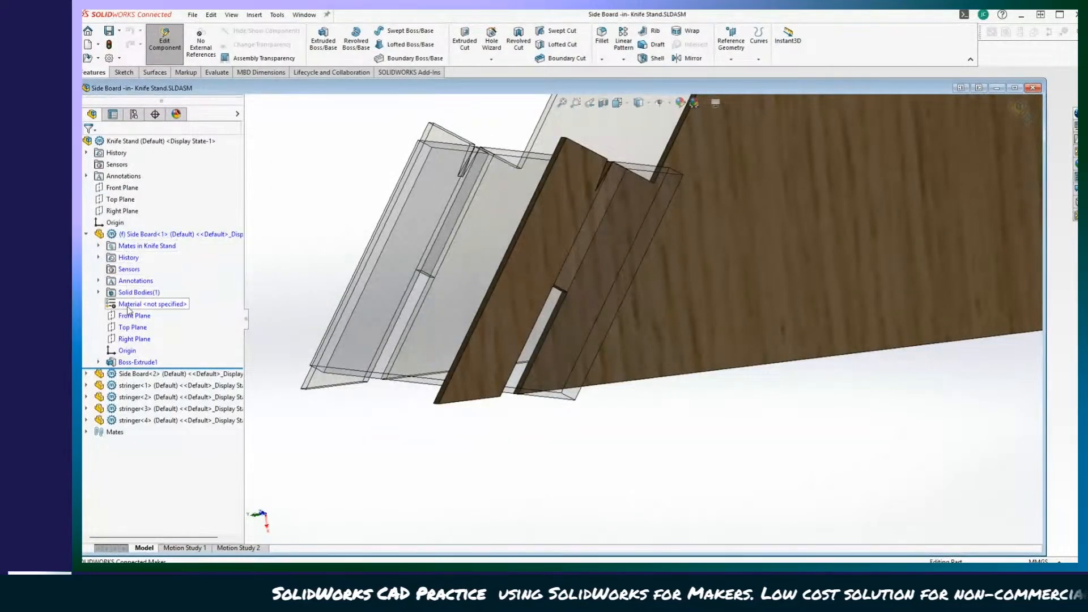
left_click(99, 361)
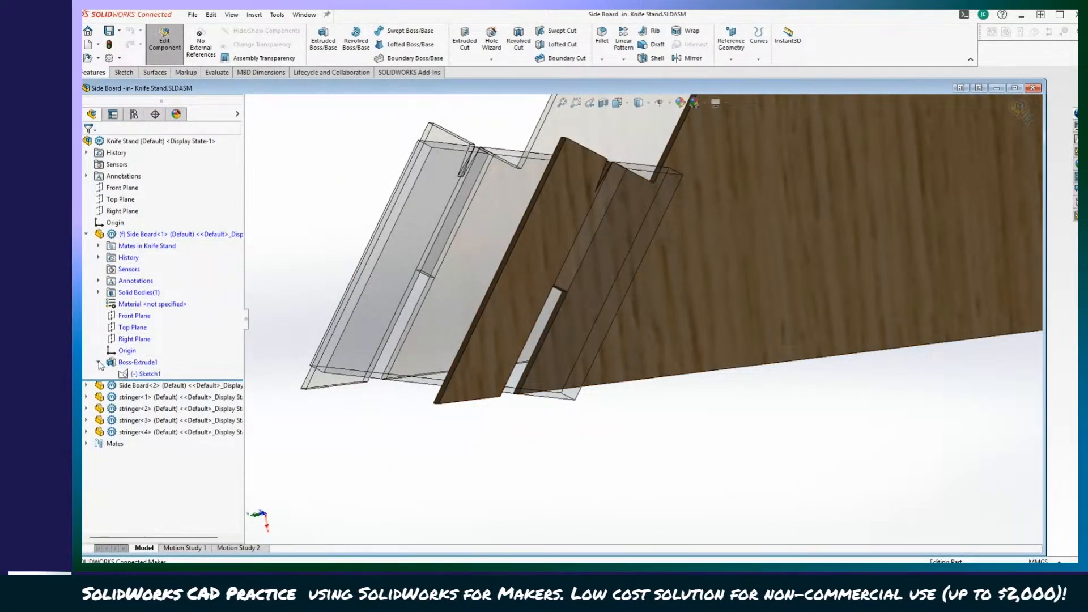
right_click(134, 372)
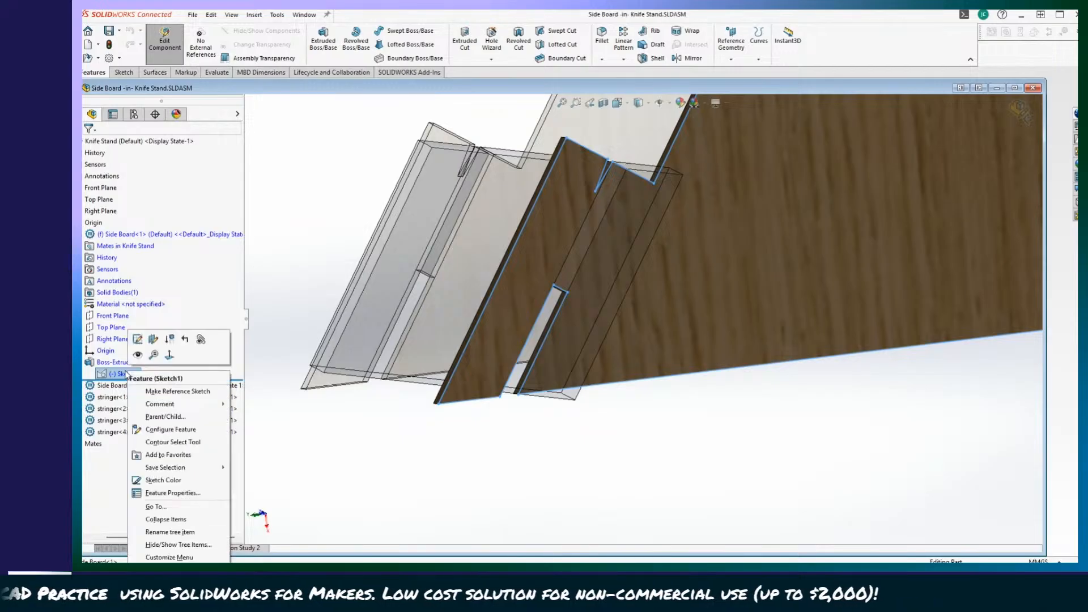
left_click(137, 339)
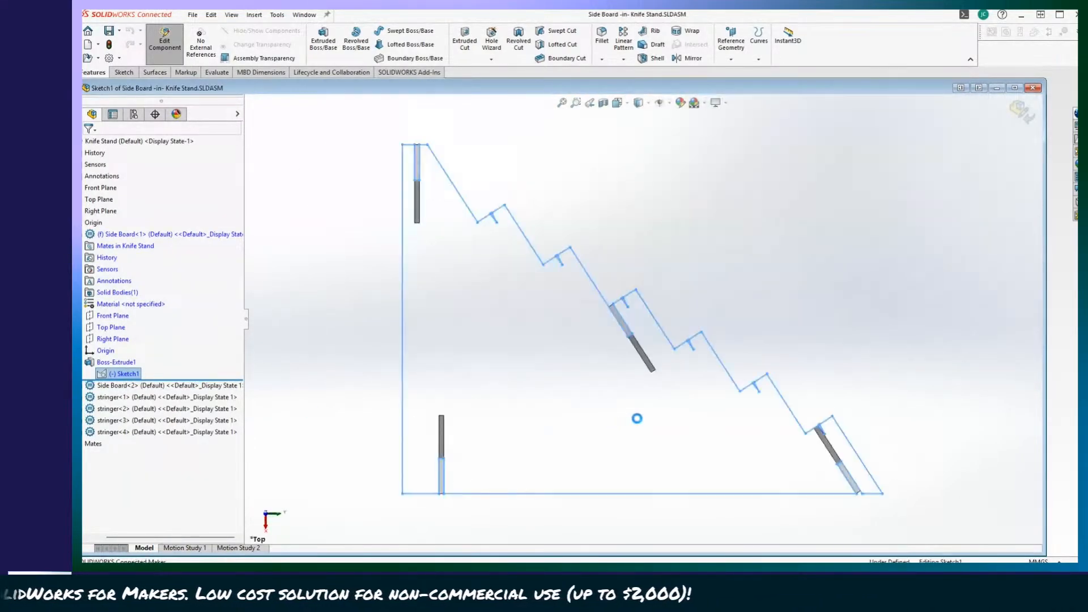
Isolate Side Board<1> while its sketch is being edited, focusing on the slot at the lower step.
scroll(718, 473, "down", 10)
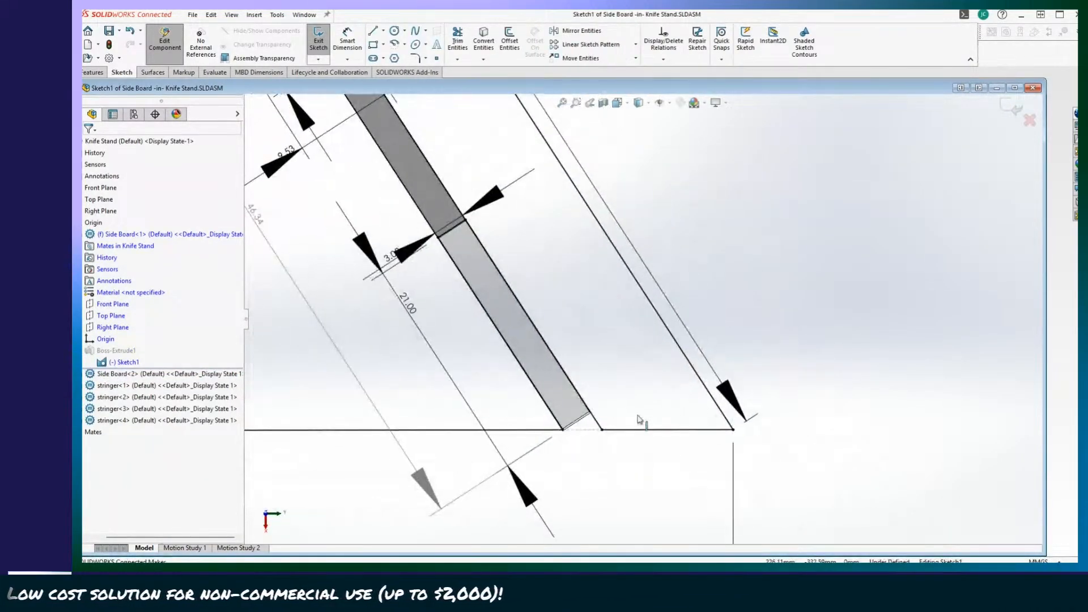
scroll(627, 434, "up", 2)
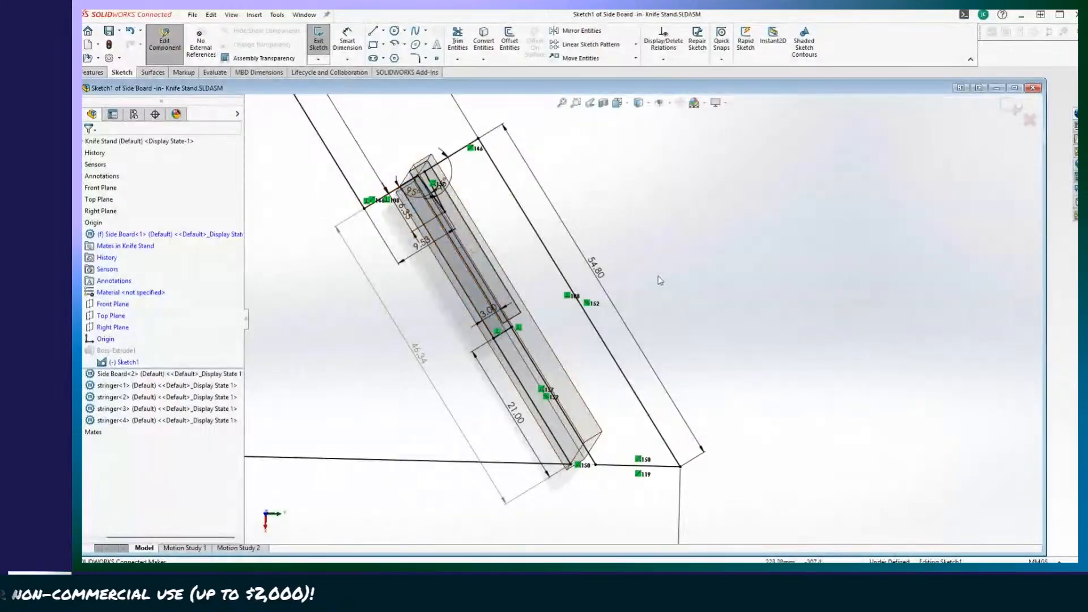
mouse_move(587, 306)
middle_mouse_down()
mouse_move(607, 389)
mouse_move(581, 391)
mouse_move(569, 445)
mouse_move(248, 271)
mouse_move(251, 285)
middle_mouse_up()
right_click(119, 239)
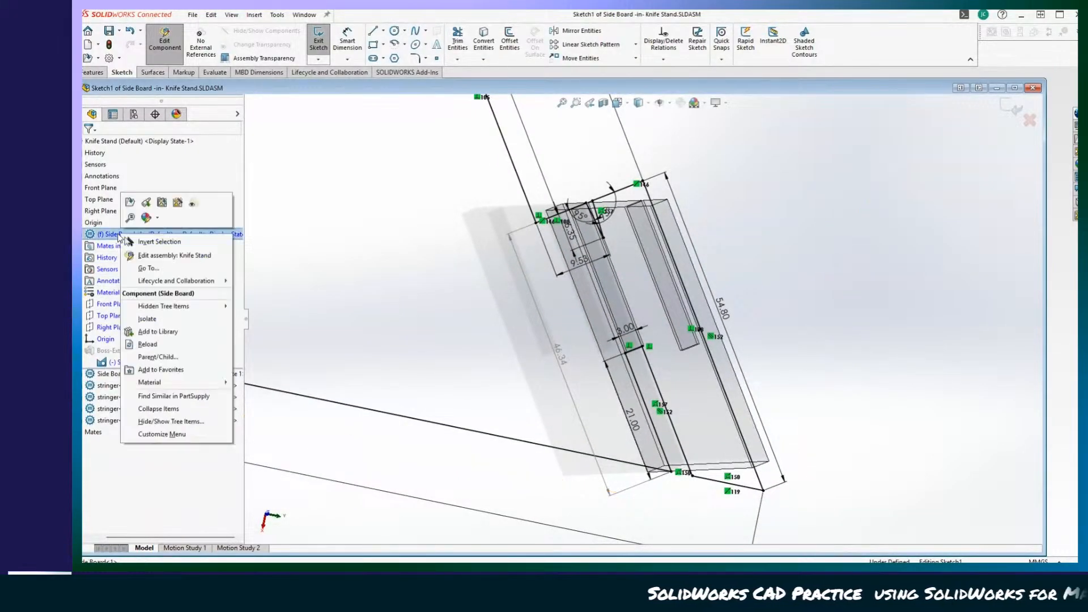
left_click(146, 320)
Try to add a driven dimension between the 3 mm slot's edge and the board's 54.80 mm outer edge.
scroll(737, 340, "down", 5)
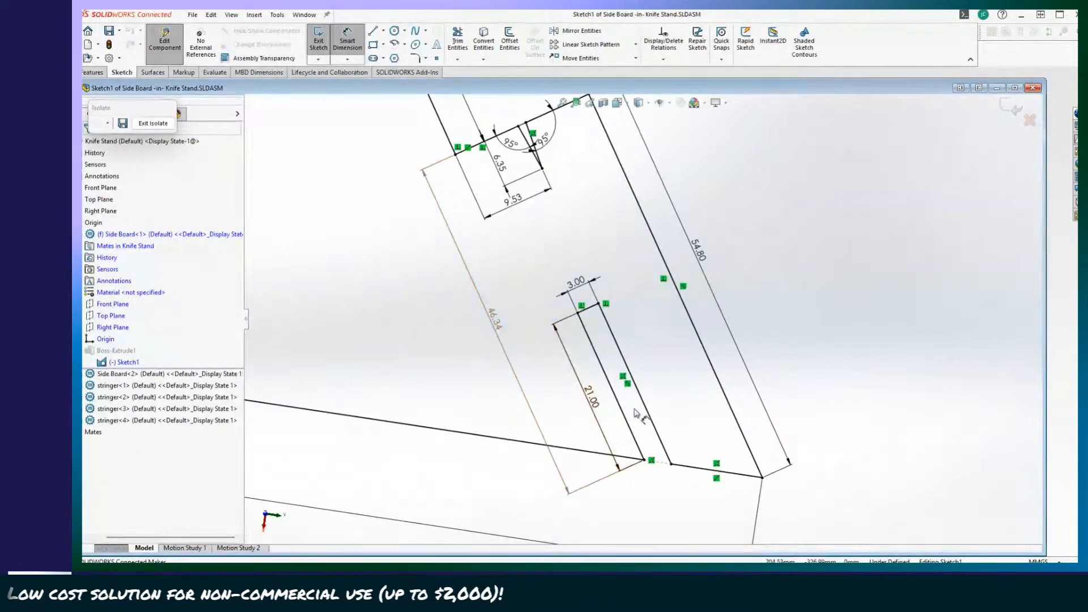
left_click(660, 441)
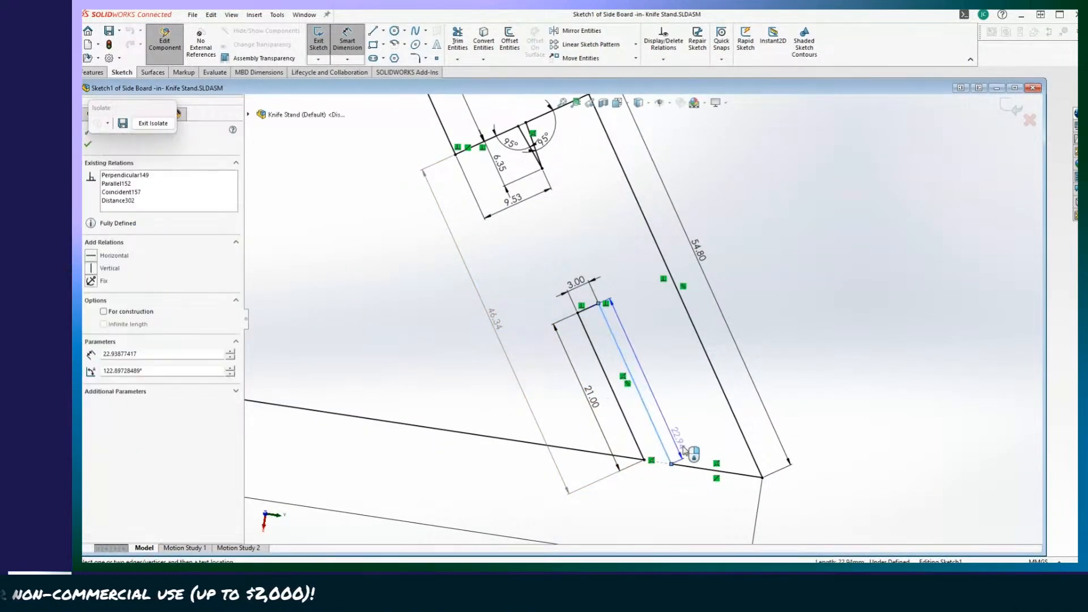
left_click(673, 399)
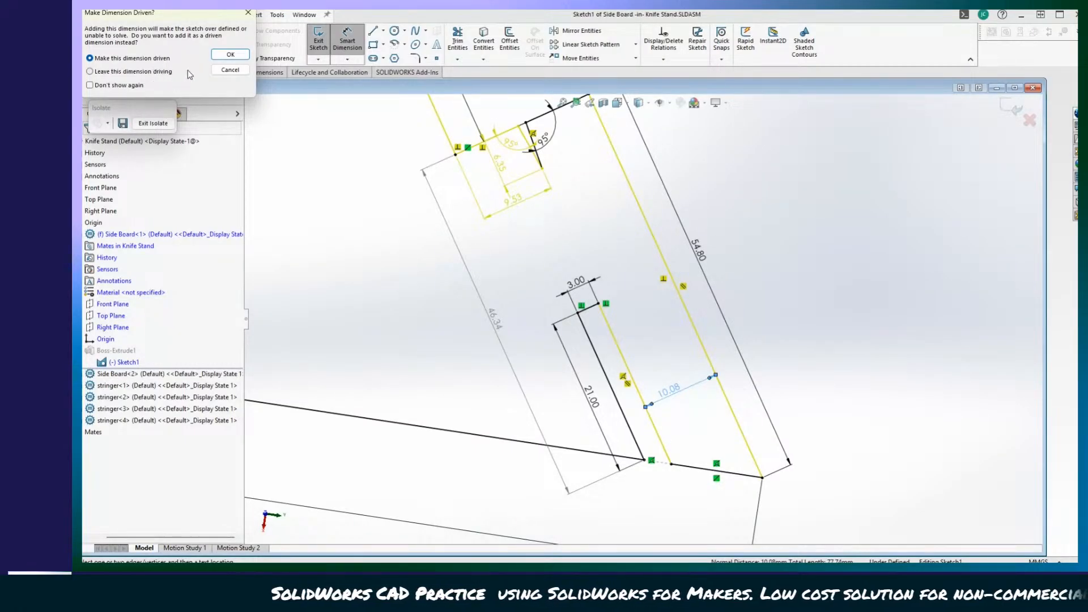
left_click(230, 54)
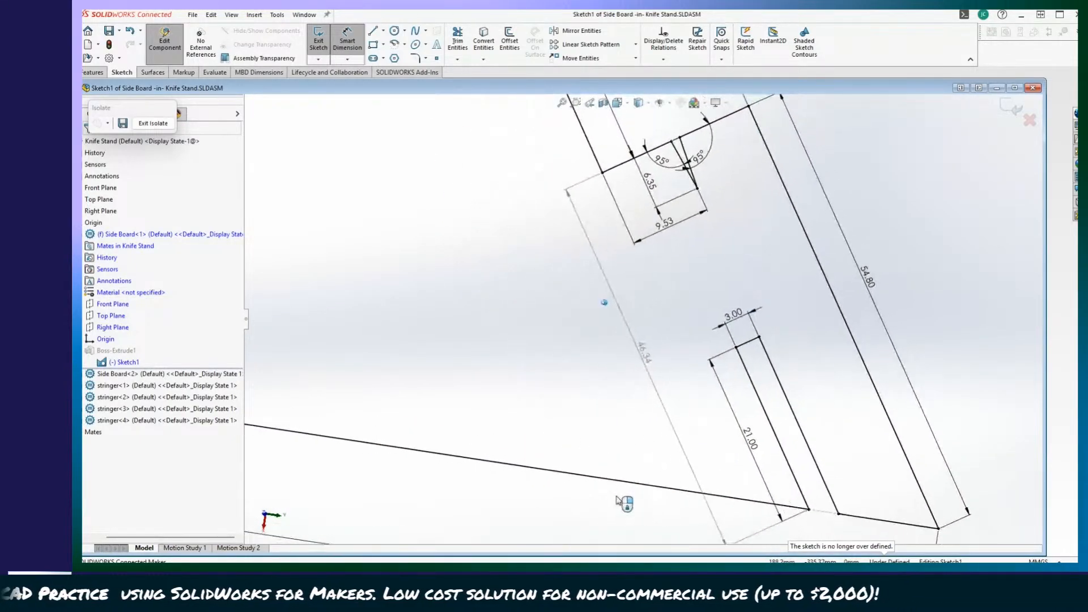
Delete the relations that tie the long edge of the 3 mm slot to the small angled notch above it.
scroll(623, 501, "up", 1)
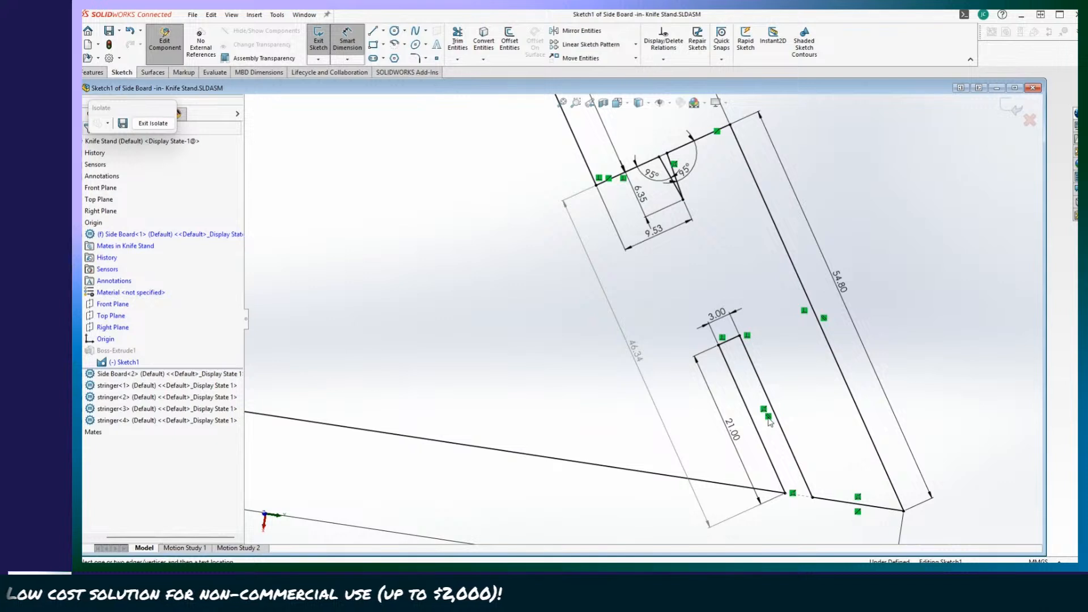
scroll(725, 494, "down", 2)
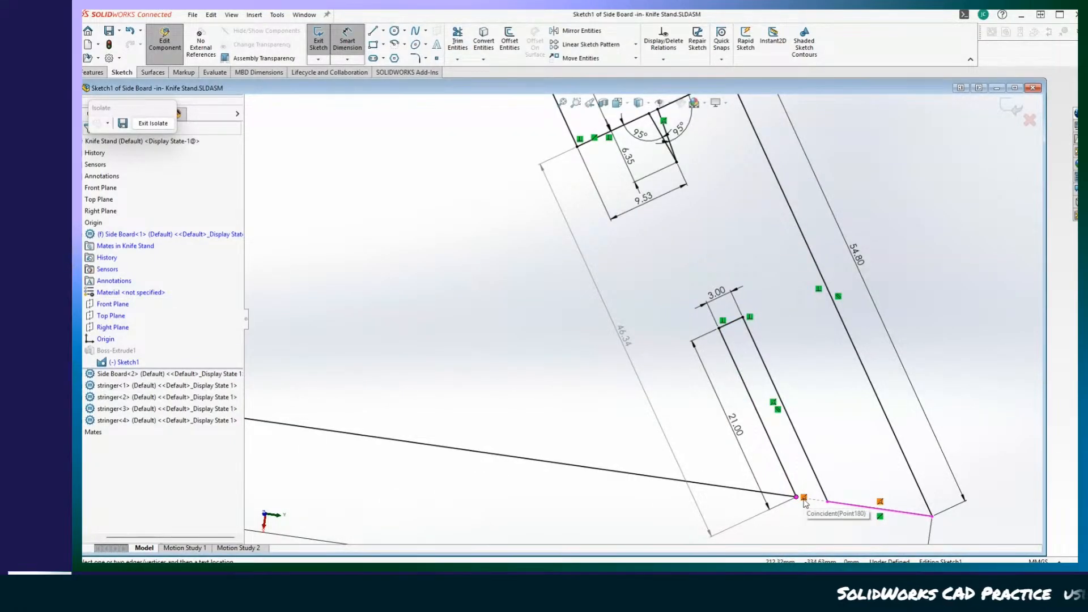
middle_click_drag(806, 503, 873, 513)
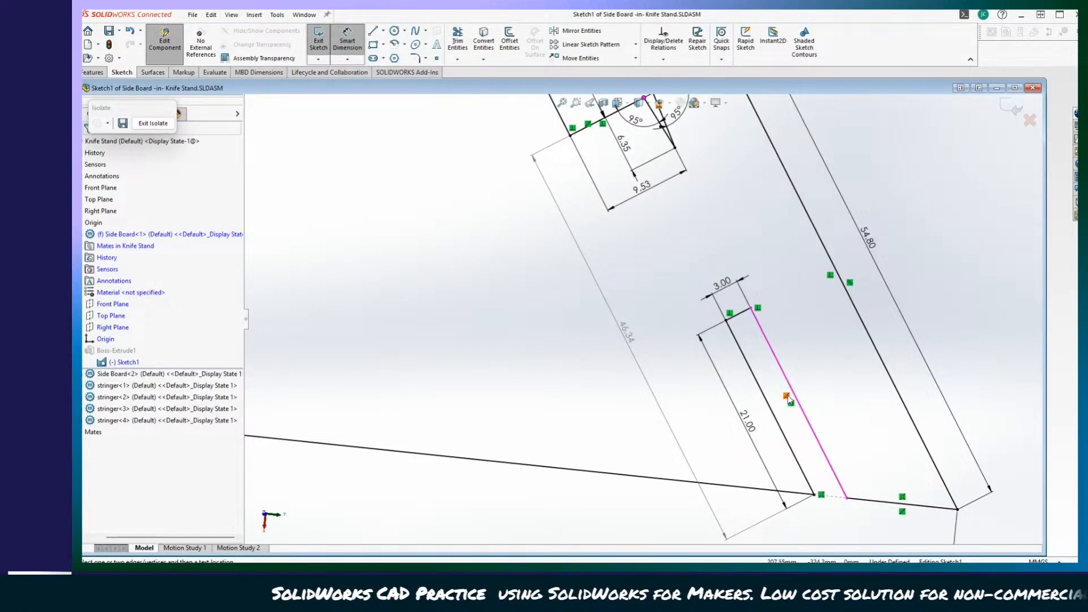
middle_click_drag(788, 400, 793, 448, "ctrl")
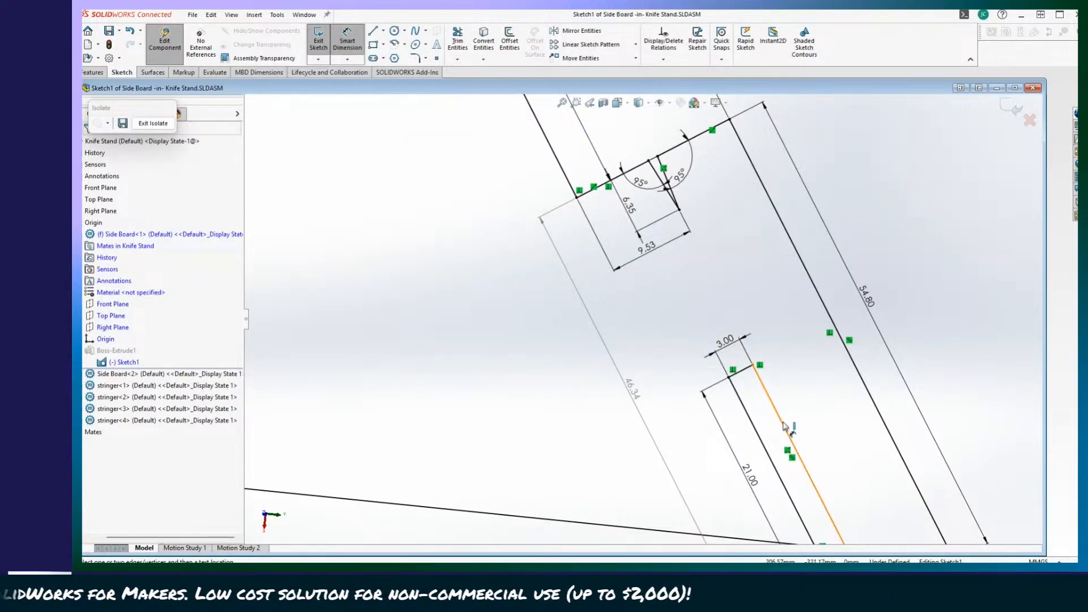
left_click(784, 426)
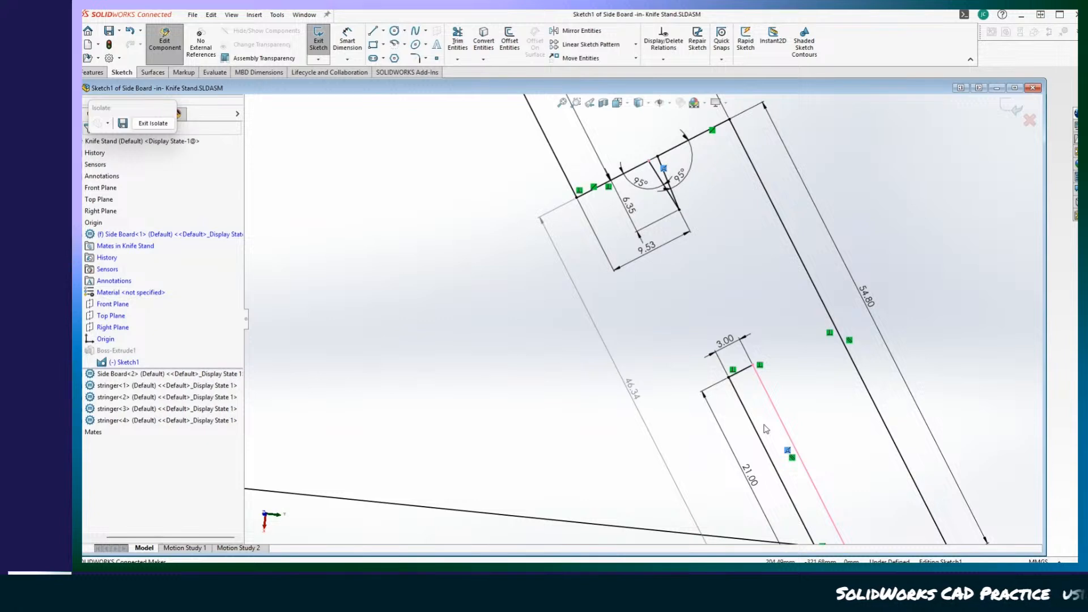
right_click(788, 452)
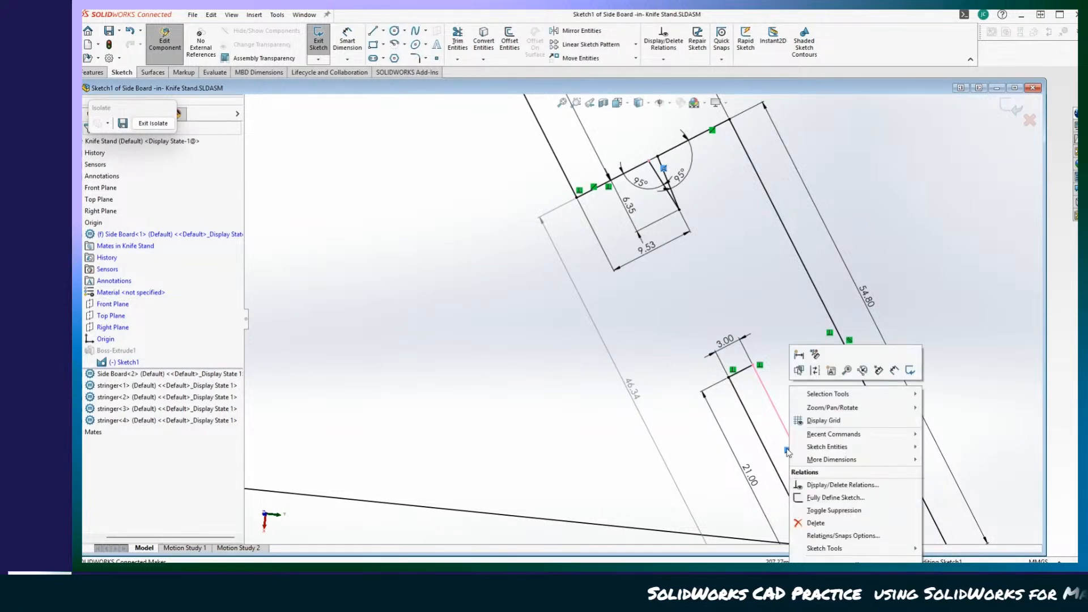
left_click(817, 523)
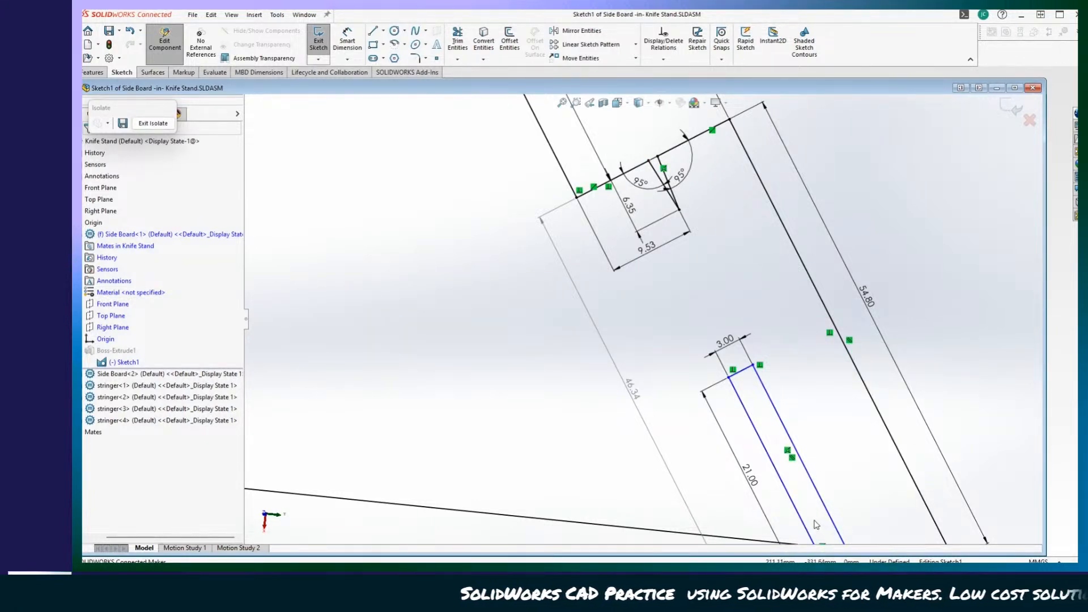
left_click(788, 451)
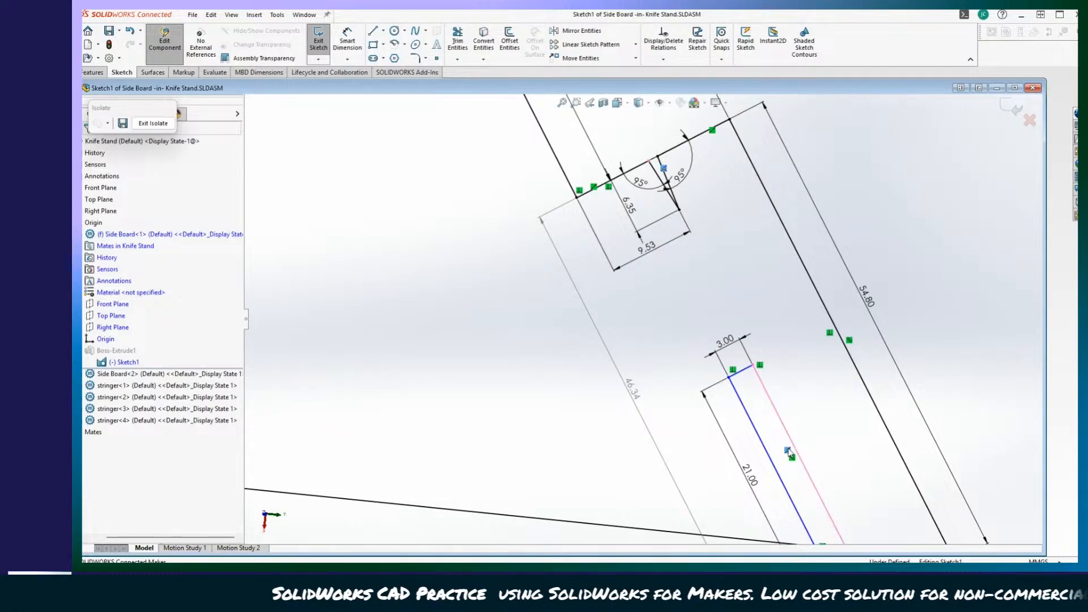
right_click(788, 450)
left_click(813, 523)
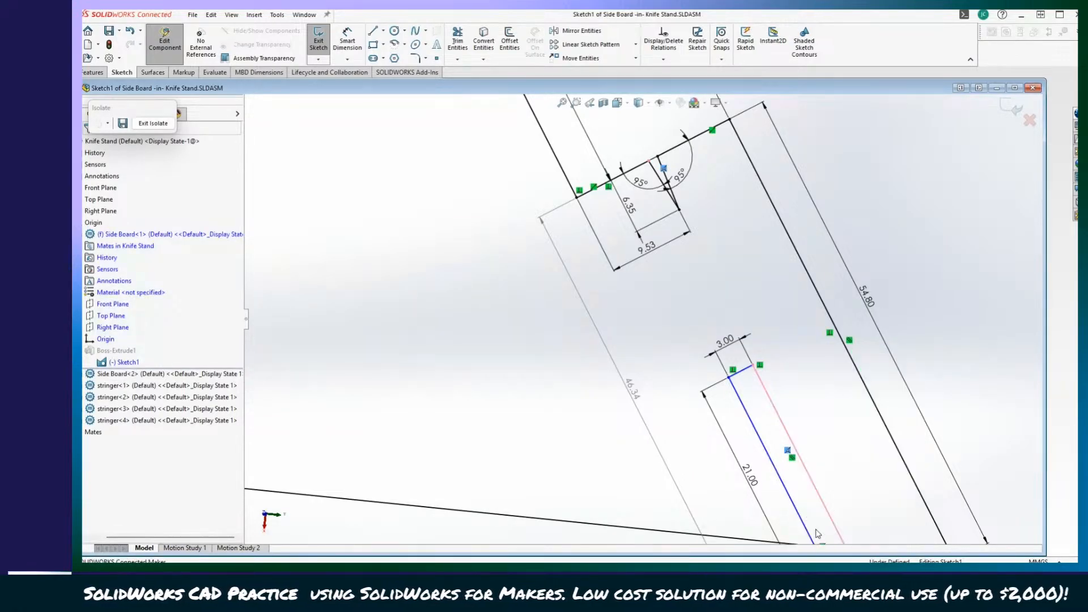
Slide the long edge of the freed 3 mm slot along the board's lower edge to test its movement.
left_click(508, 454)
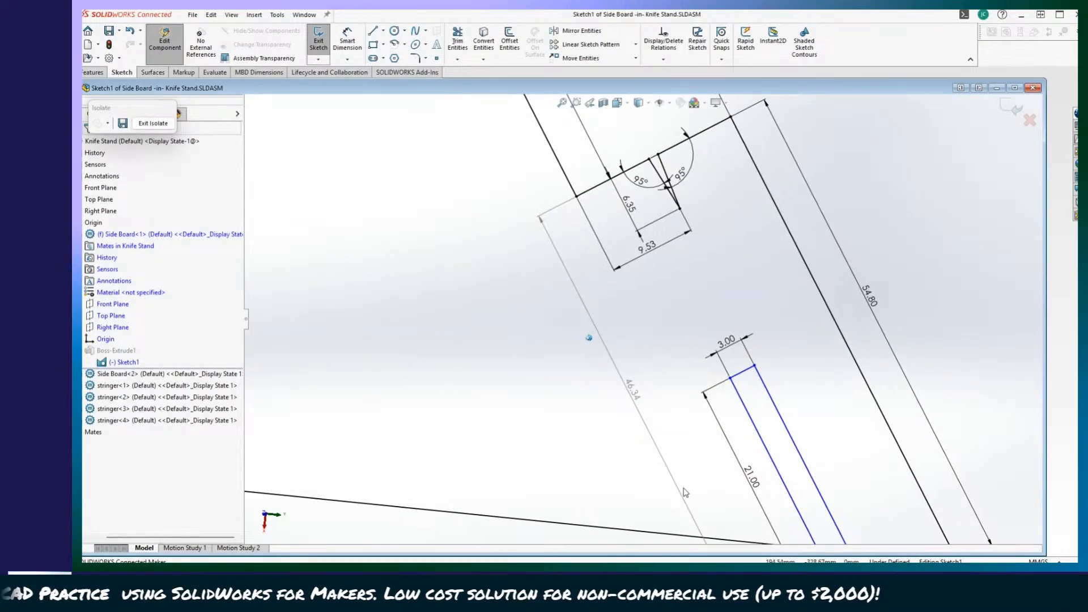
left_click(788, 434)
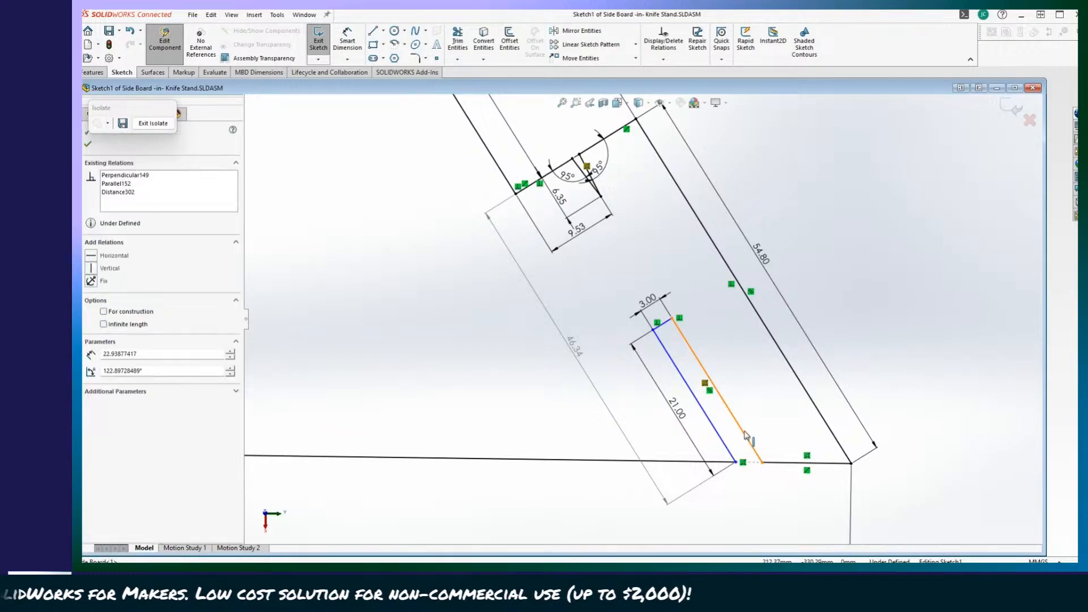
left_click_drag(789, 435, 724, 401)
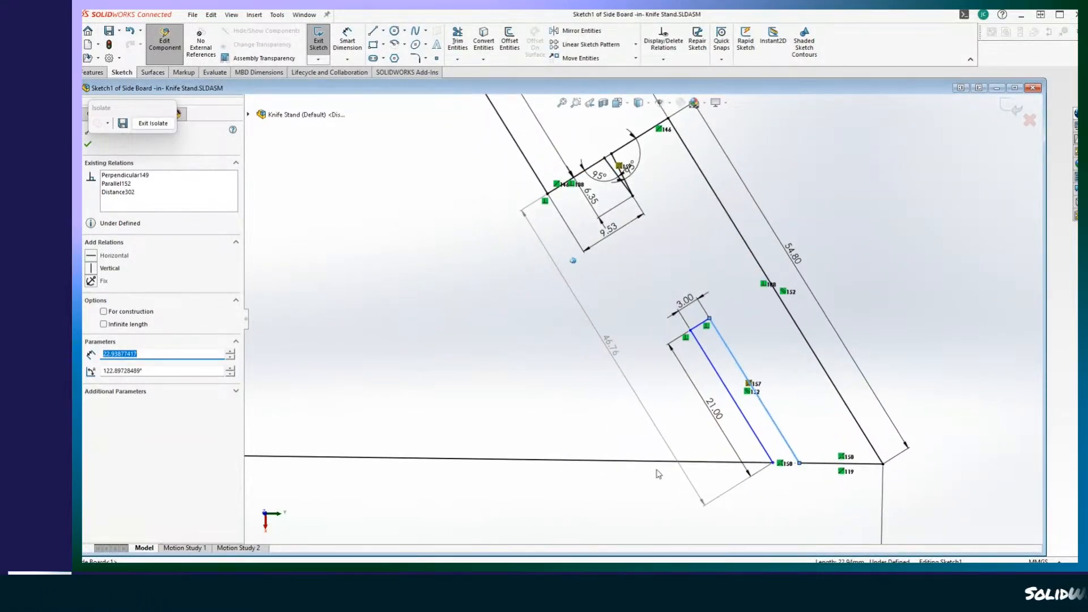
Dimension the distance between the slot's long edge and the board's parallel 54.80 mm outer edge as 5 mm.
left_click(342, 39)
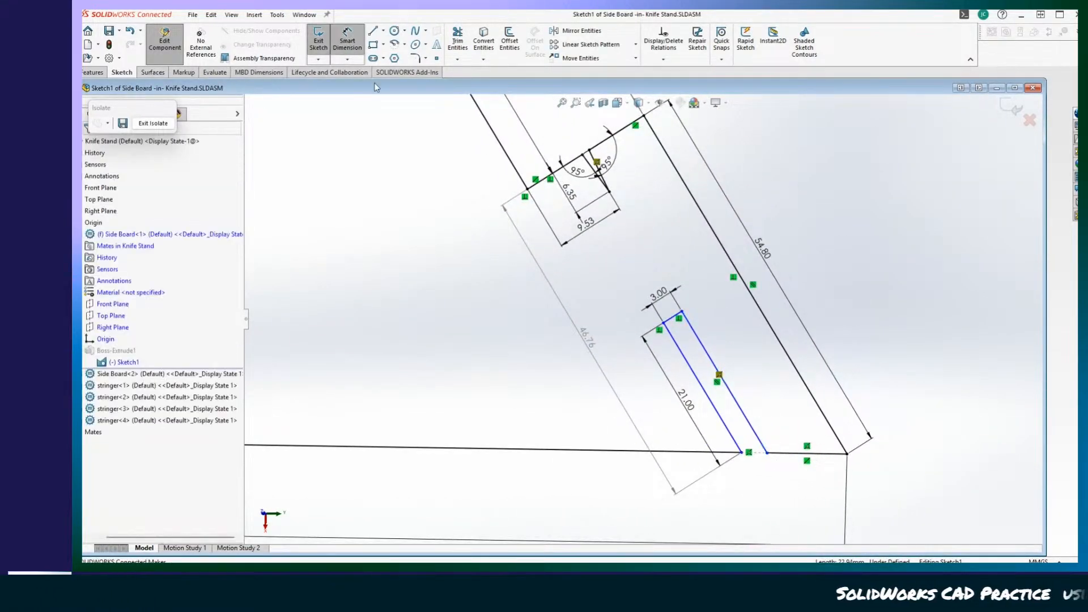
left_click(743, 415)
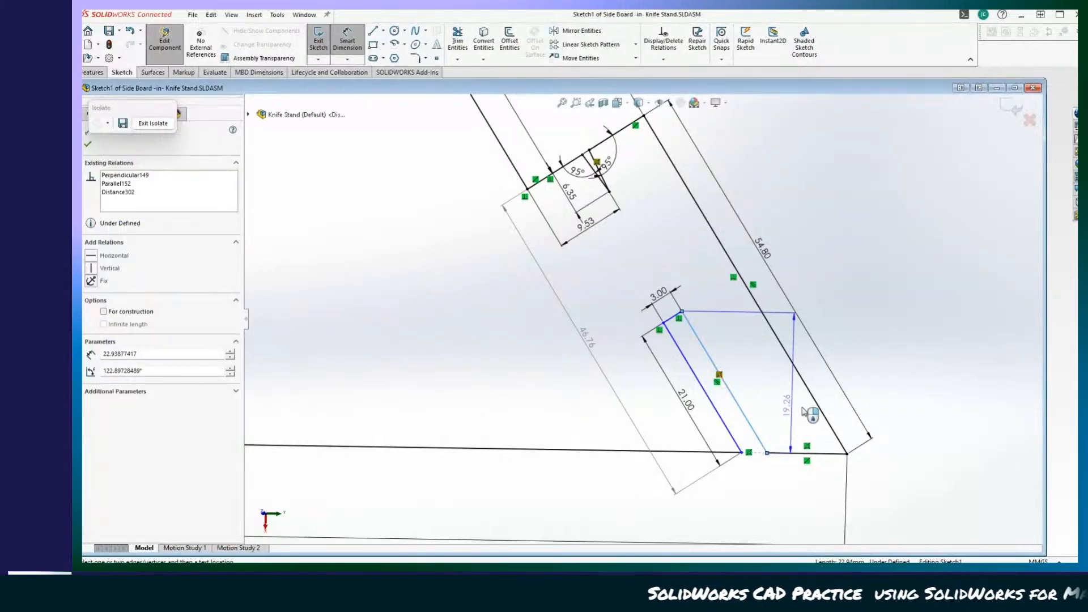
left_click(822, 409)
left_click(768, 398)
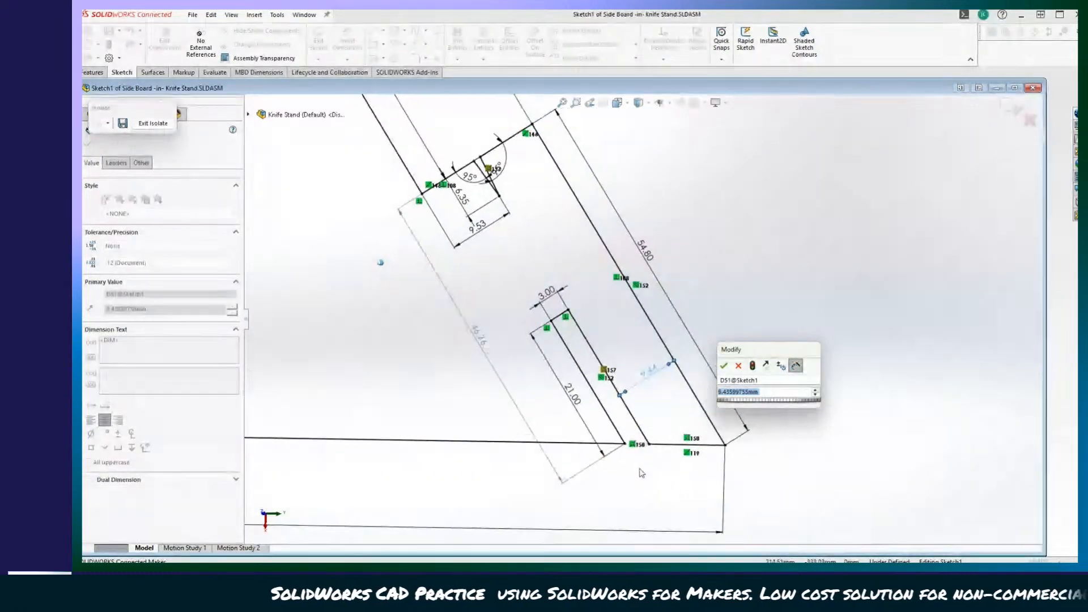
type("5")
key("Return")
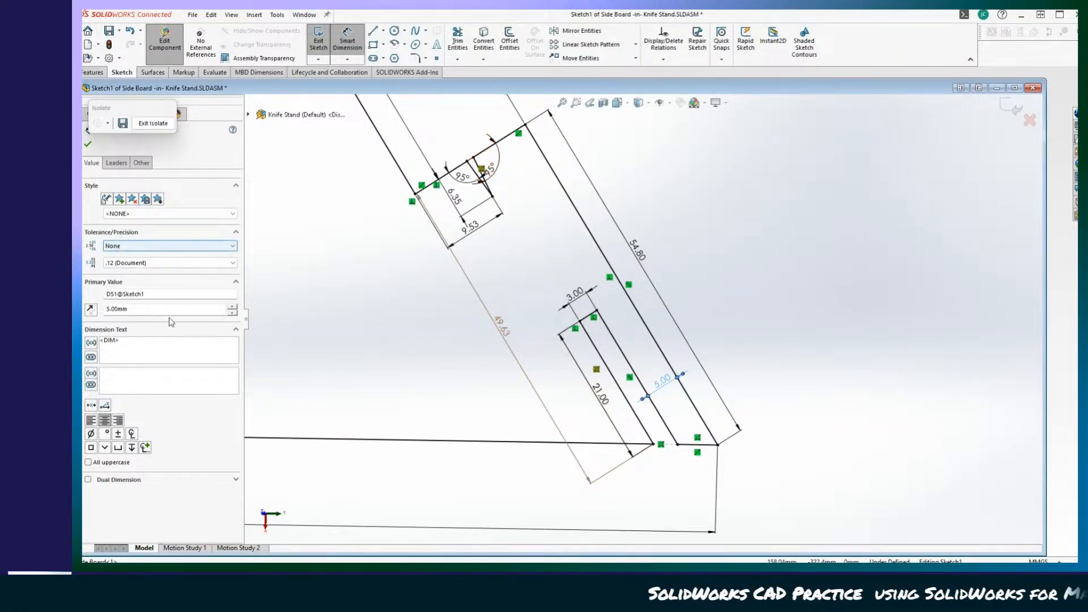
Set the distance between the slot and the board's outer edge to 3 mm.
double_click(665, 386)
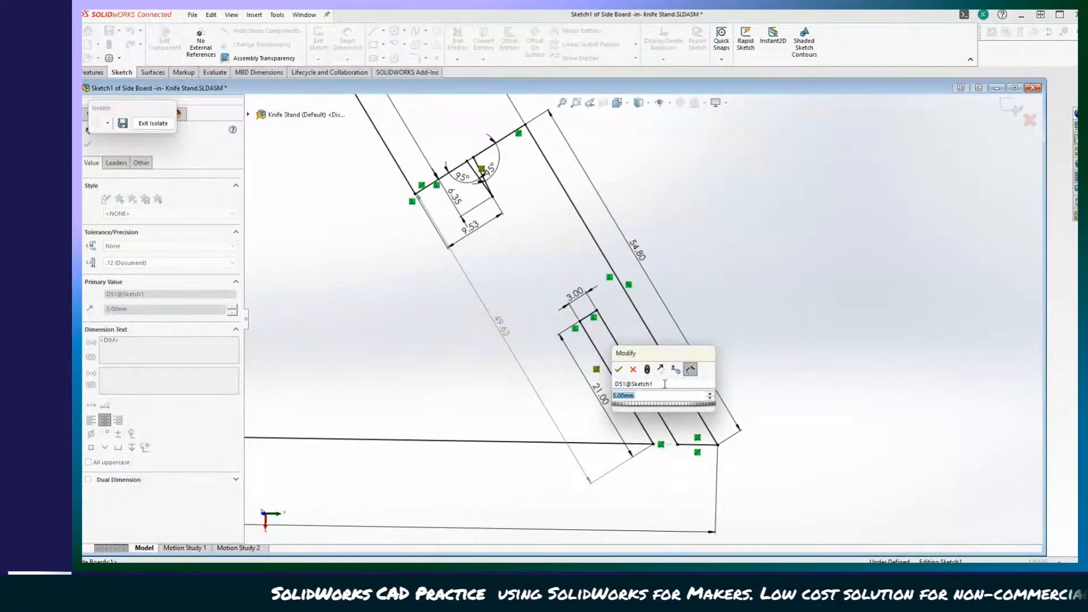
key("Return")
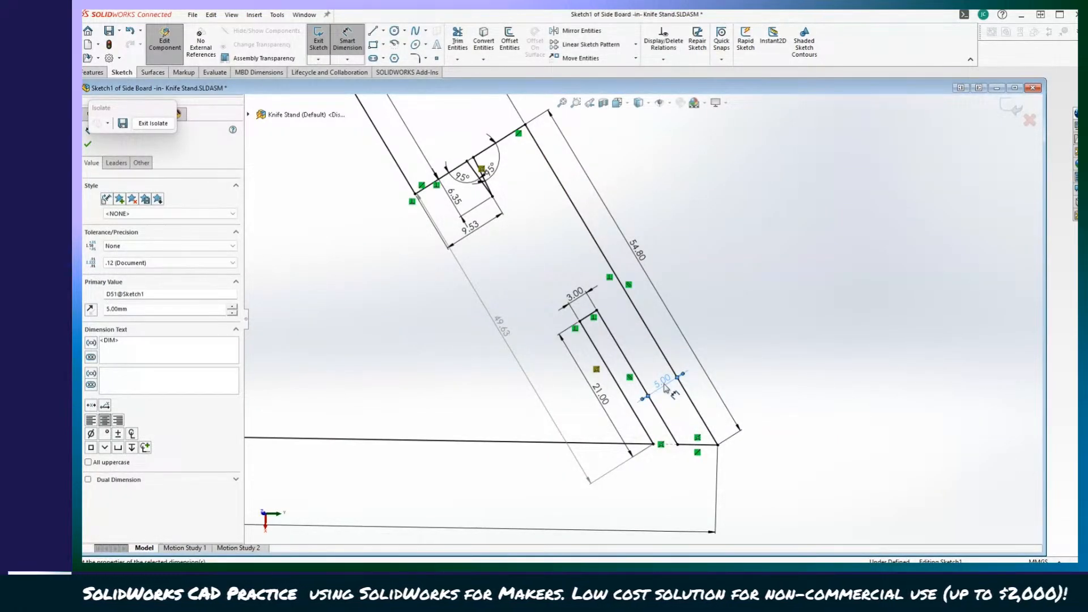
double_click(664, 387)
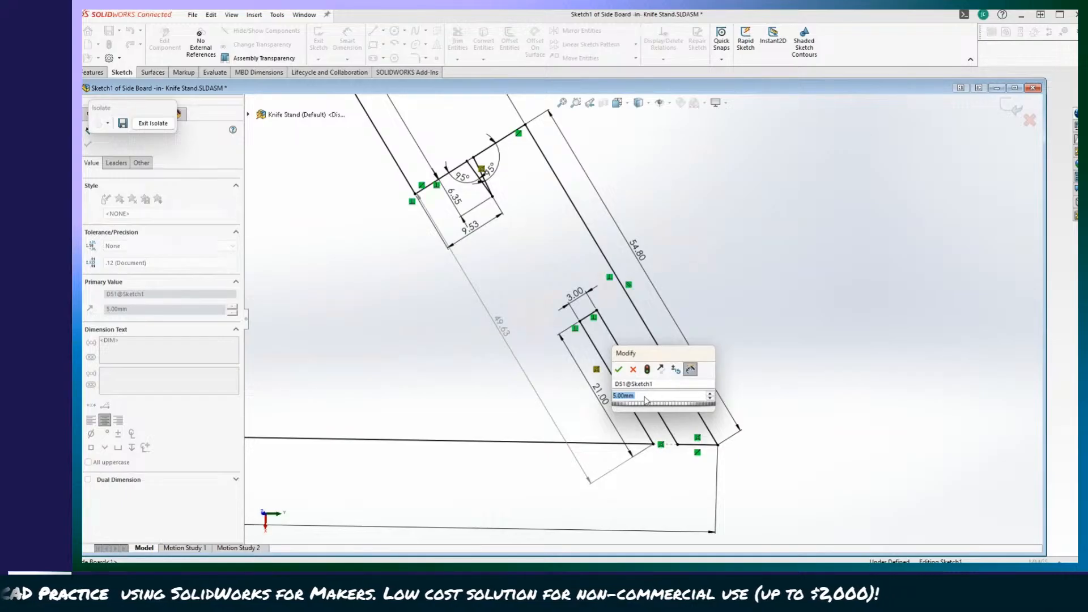
type("3")
key("Return")
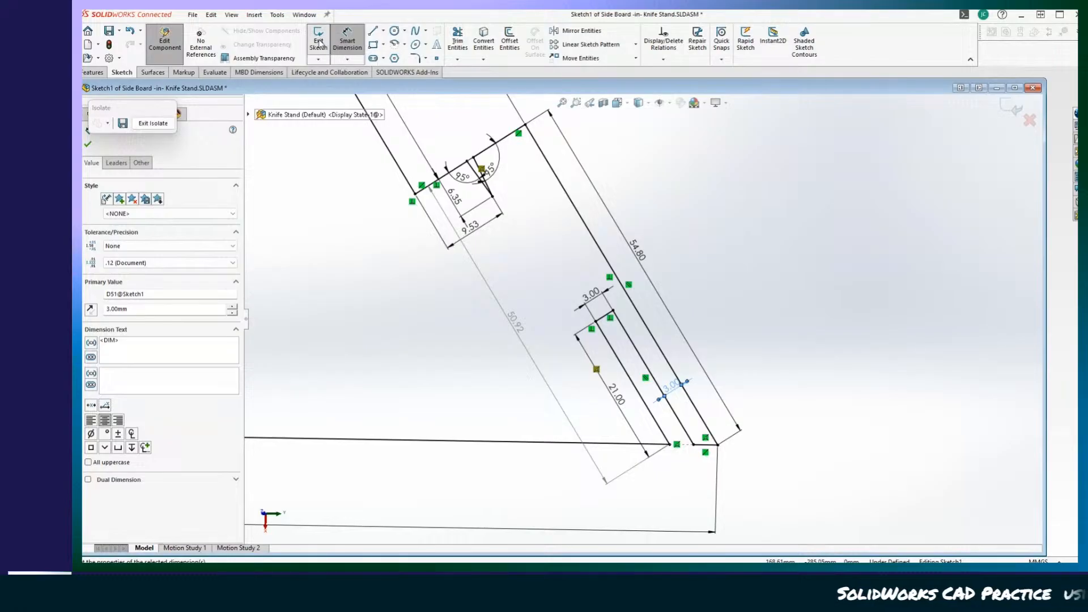
Exit Sketch1 and the isolated Side Board edit, returning to the full Knife Stand assembly.
left_click(349, 41)
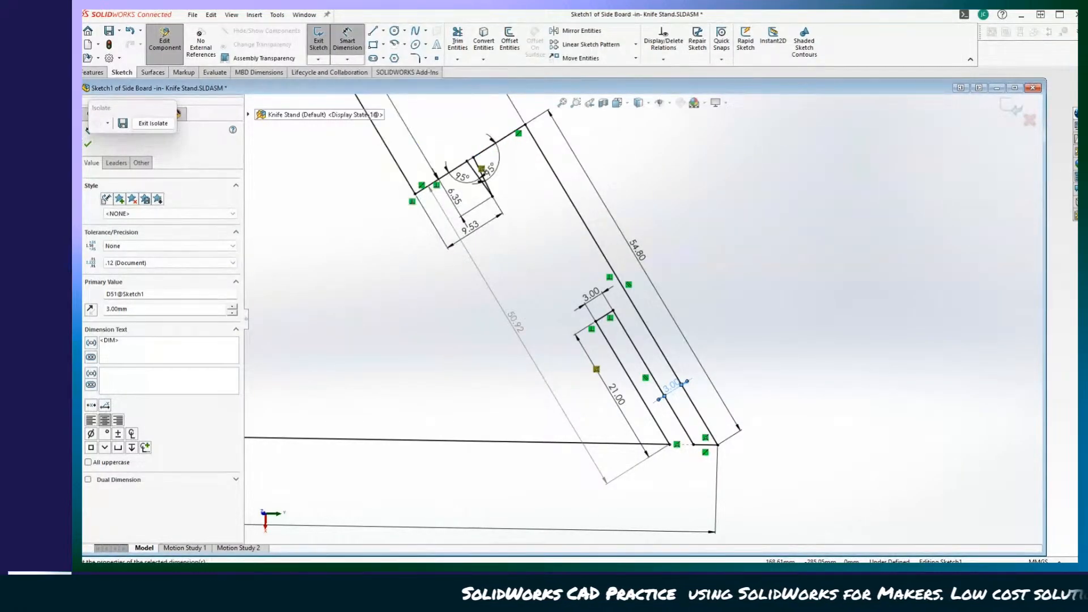
left_click(88, 146)
left_click(318, 40)
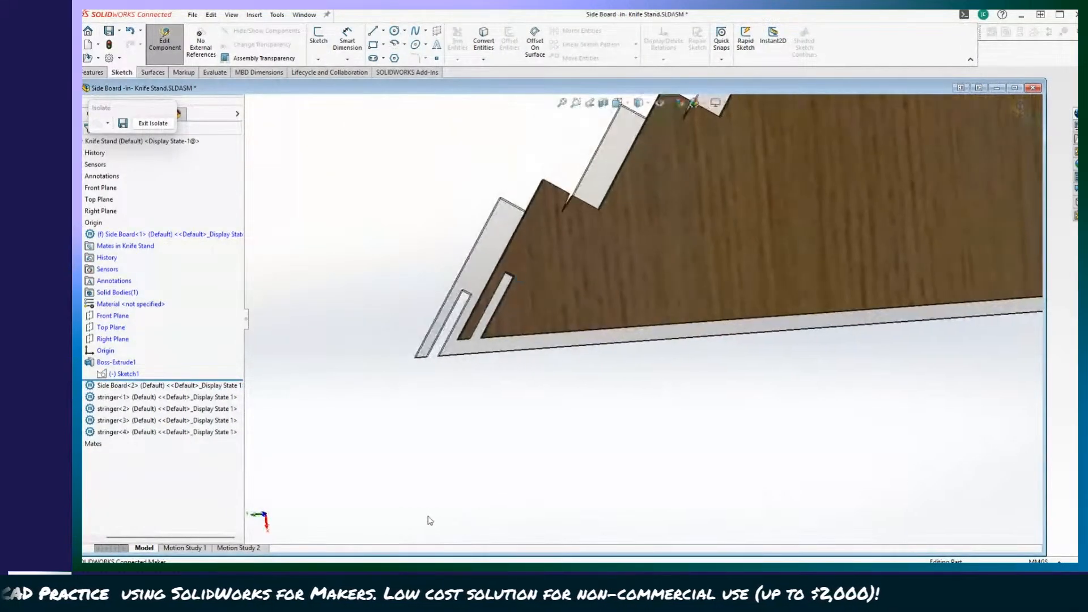
left_click(153, 123)
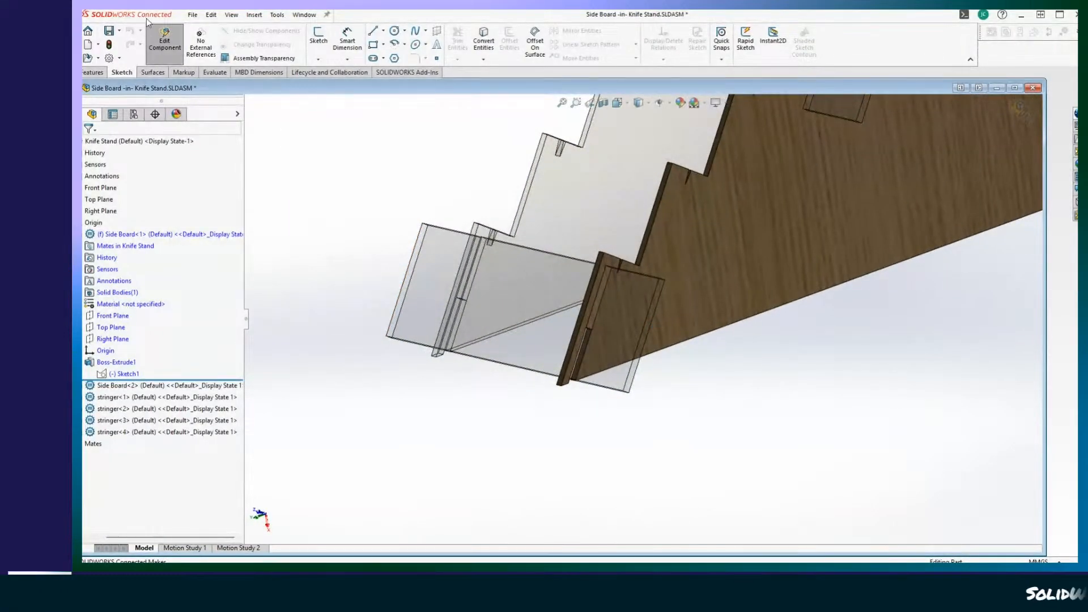
left_click(152, 38)
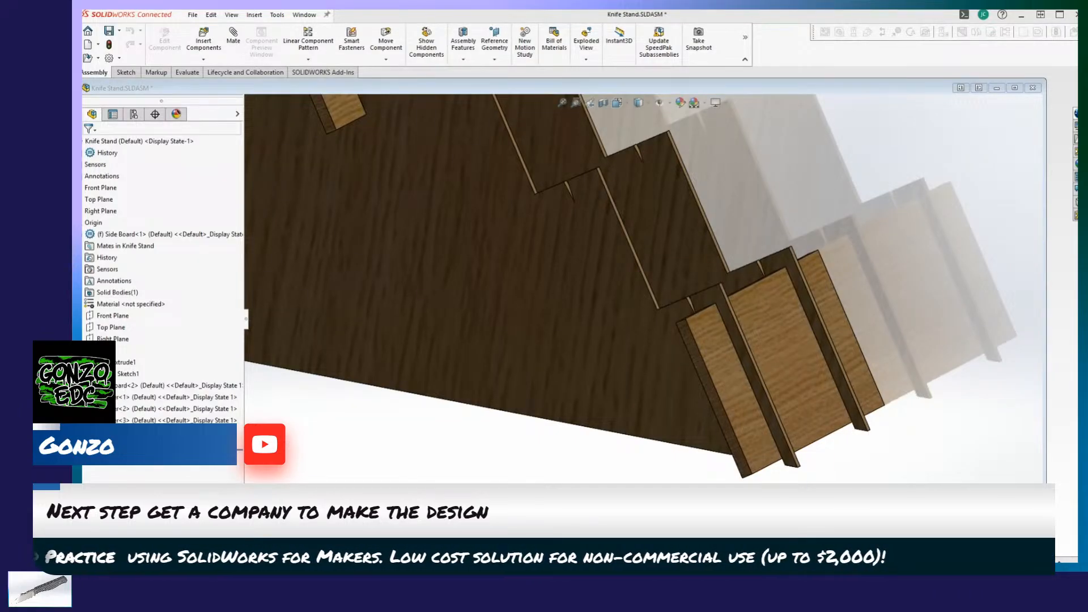
Examine the repositioned lower stringer joint, the angled step notches and the overall stand from several sides.
middle_click_drag(976, 412, 918, 427)
scroll(1009, 405, "up", 3)
scroll(976, 412, "up", 1)
scroll(919, 427, "up", 2)
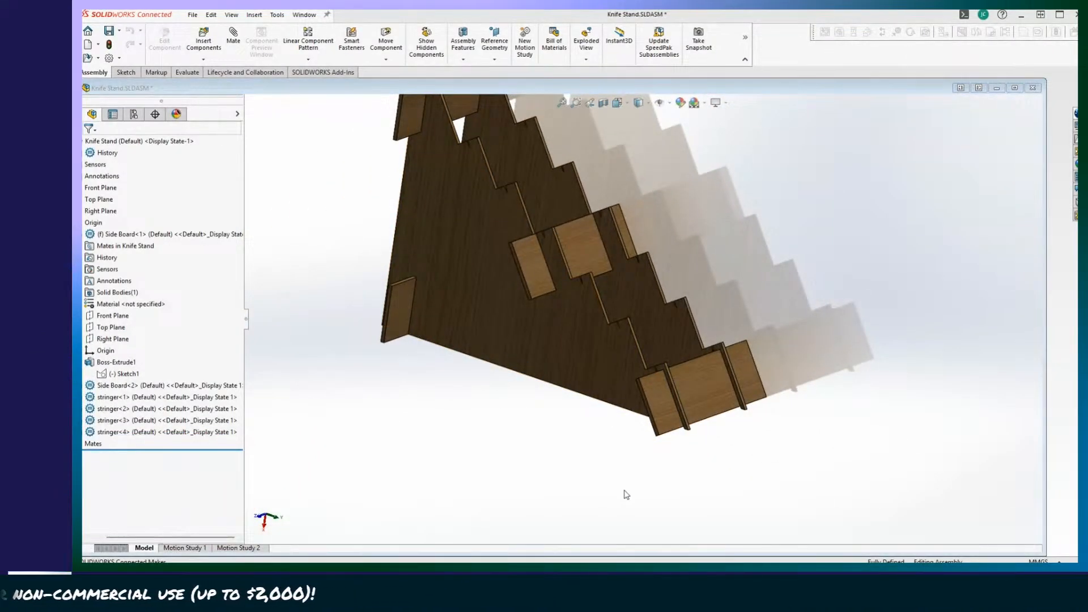
middle_click_drag(626, 495, 657, 395)
middle_click_drag(682, 350, 652, 339)
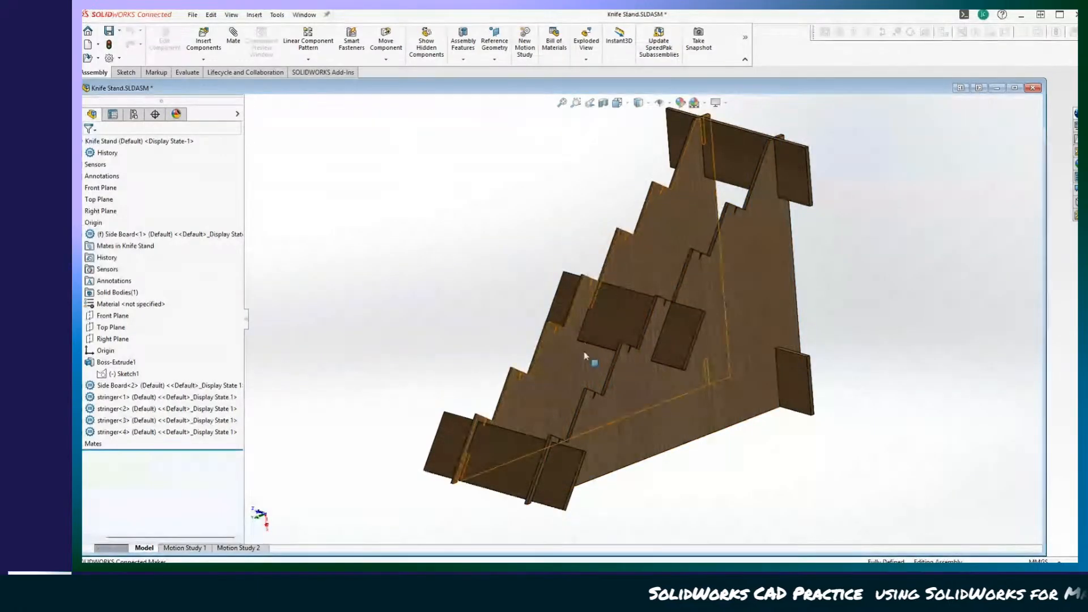
middle_click_drag(586, 355, 533, 481)
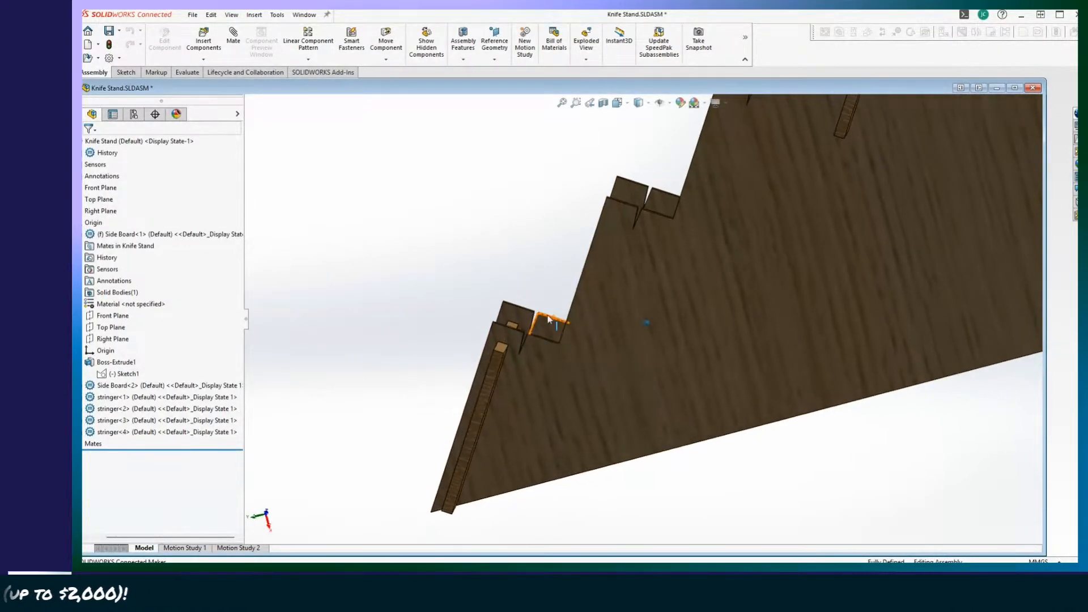
middle_click_drag(541, 319, 514, 320)
scroll(523, 355, "down", 1)
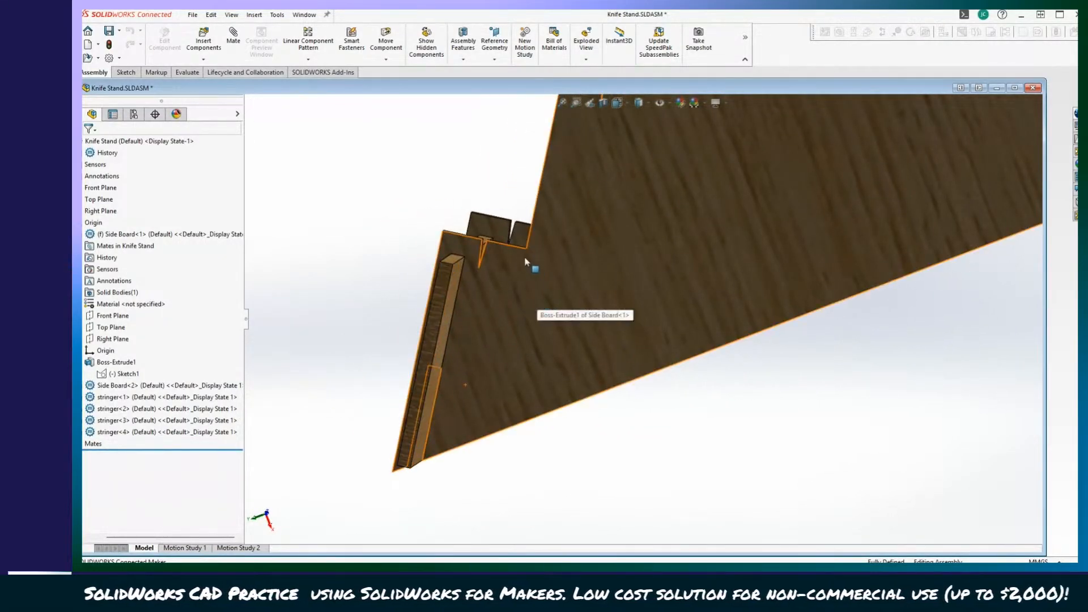
middle_click_drag(521, 263, 530, 404)
middle_click_drag(481, 486, 641, 395)
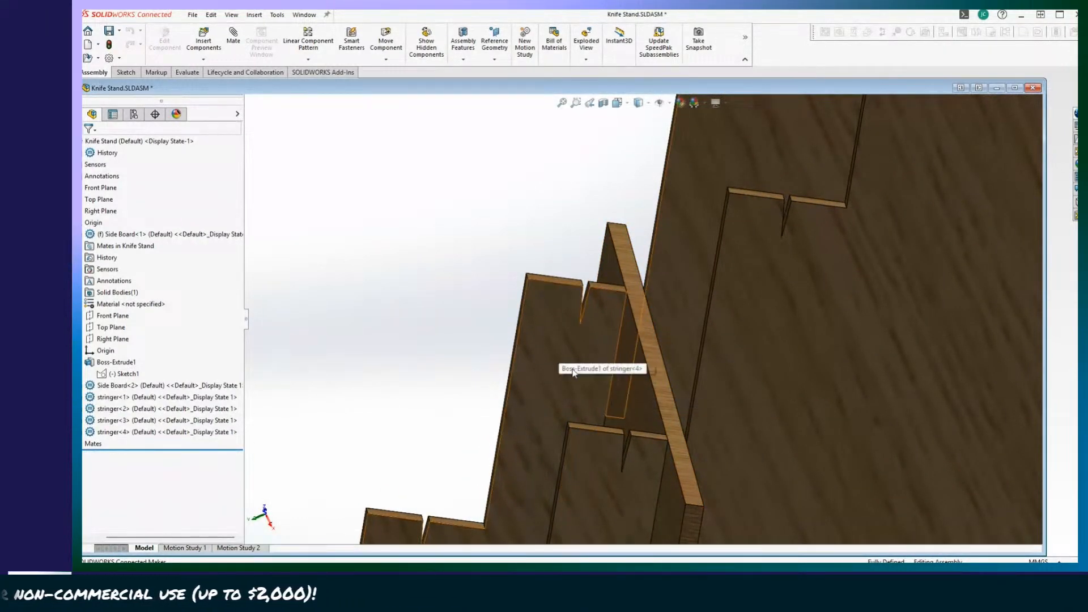
middle_click_drag(574, 372, 673, 375)
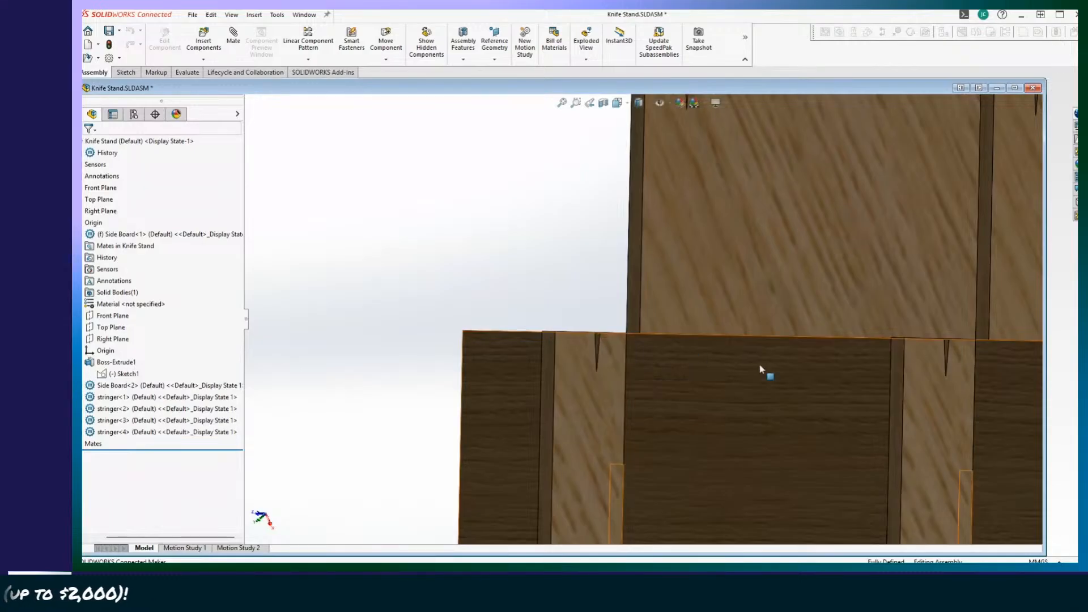
middle_click_drag(760, 367, 709, 364)
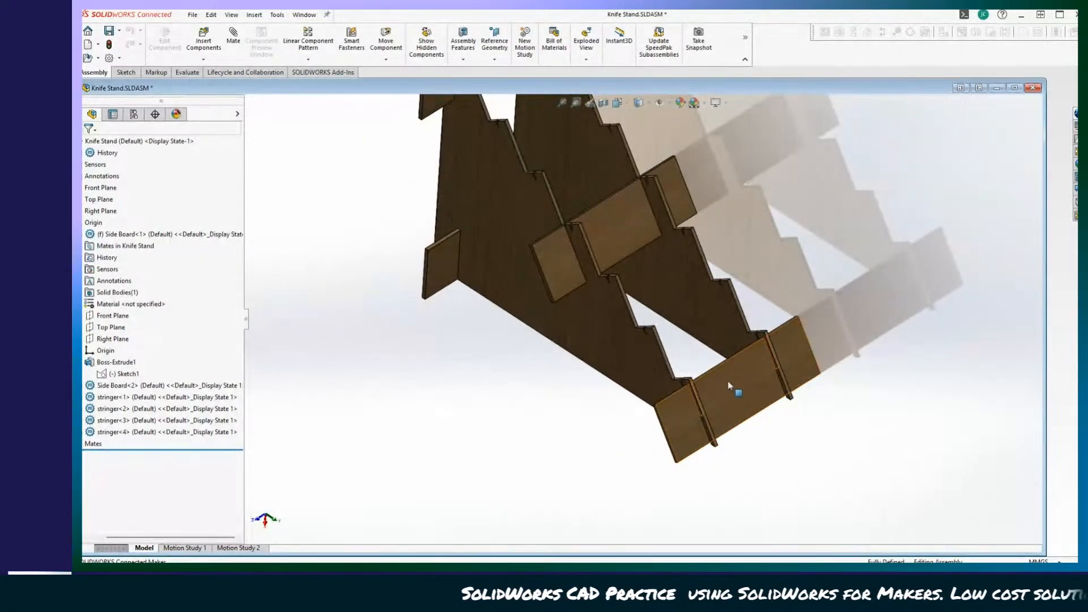
middle_click_drag(725, 409, 1021, 431)
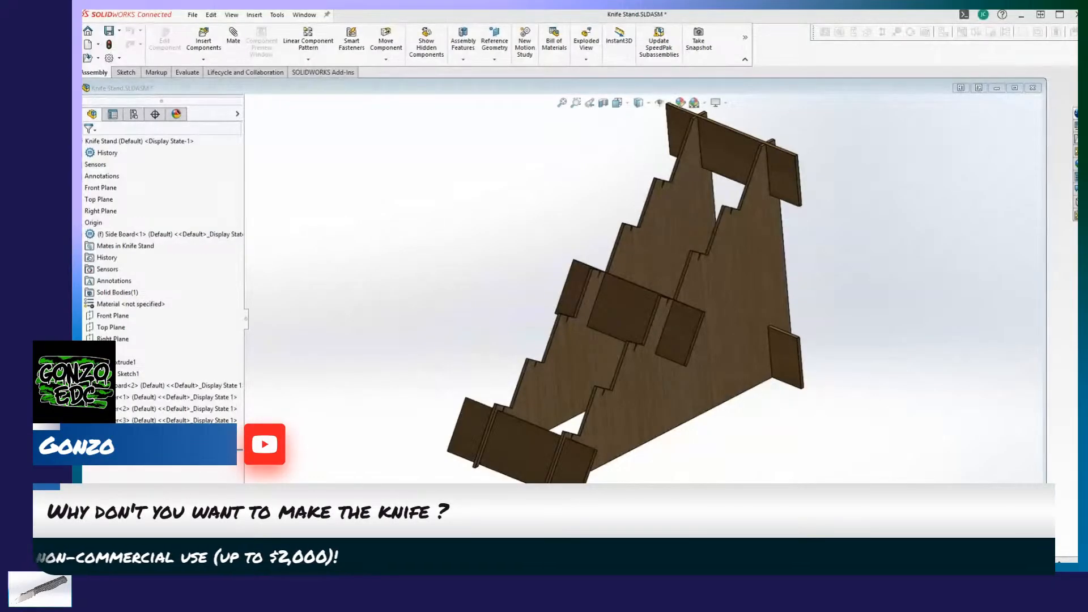
Save the Knife Stand assembly to this PC together with the modified Side Board part.
left_click(882, 350)
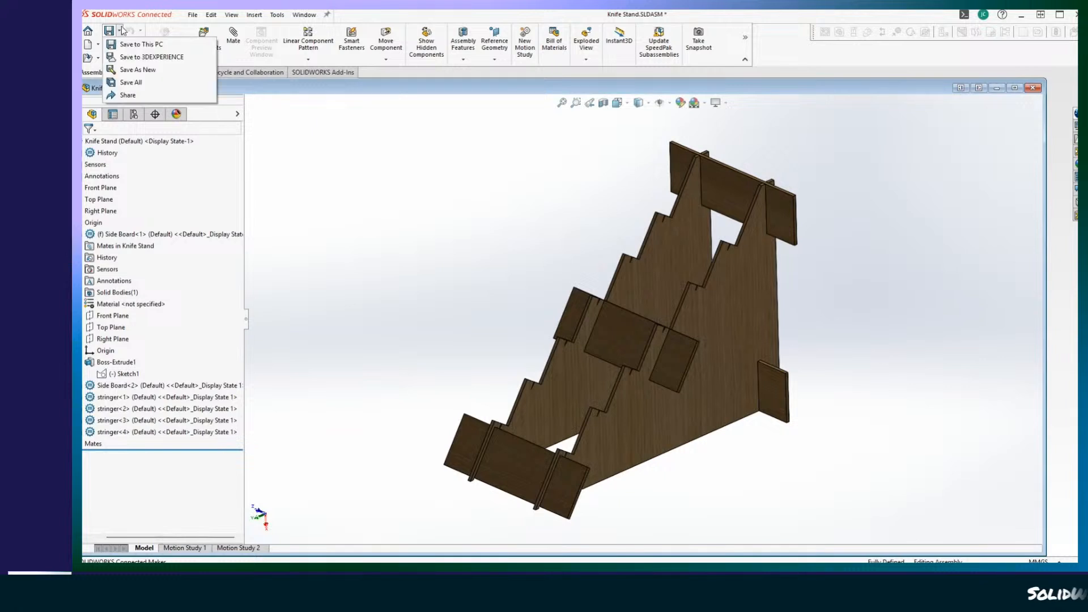
left_click(136, 44)
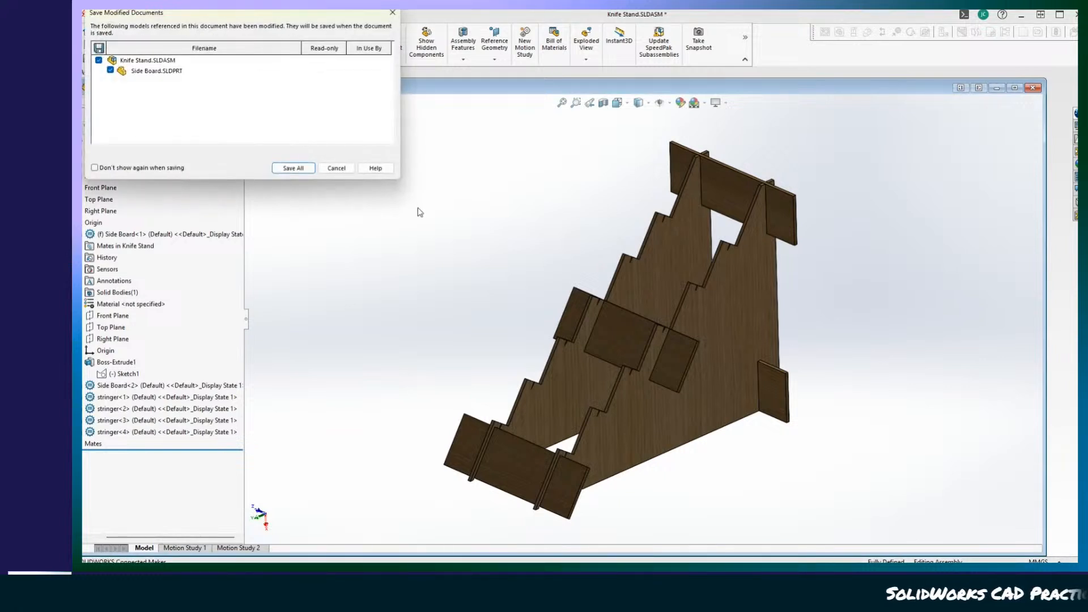
left_click(293, 169)
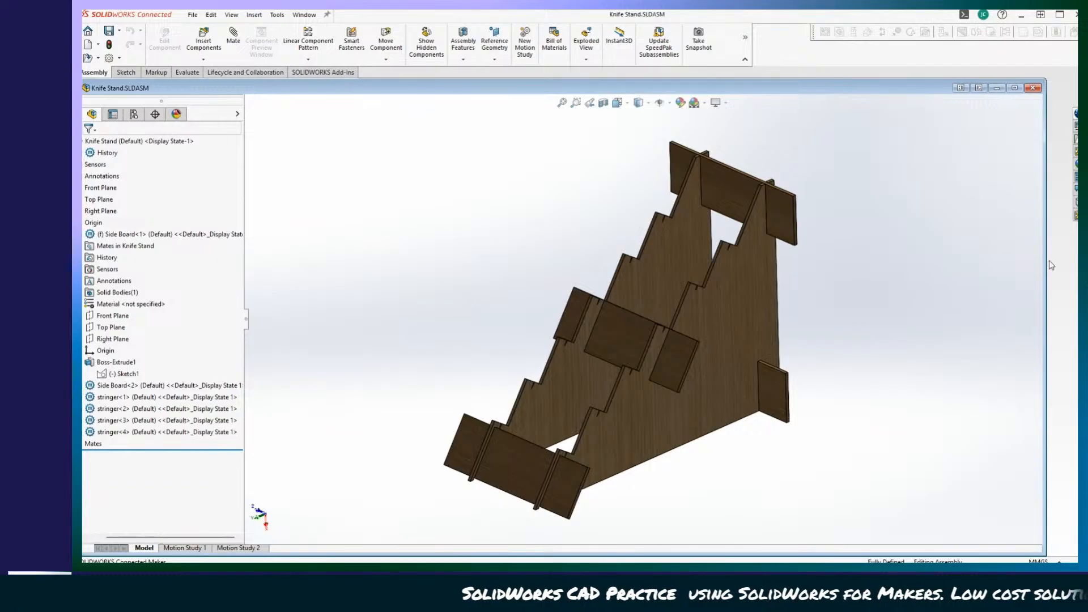
Widen the assembly's document window and reframe the whole knife stand in it.
left_click_drag(1055, 264, 1081, 258)
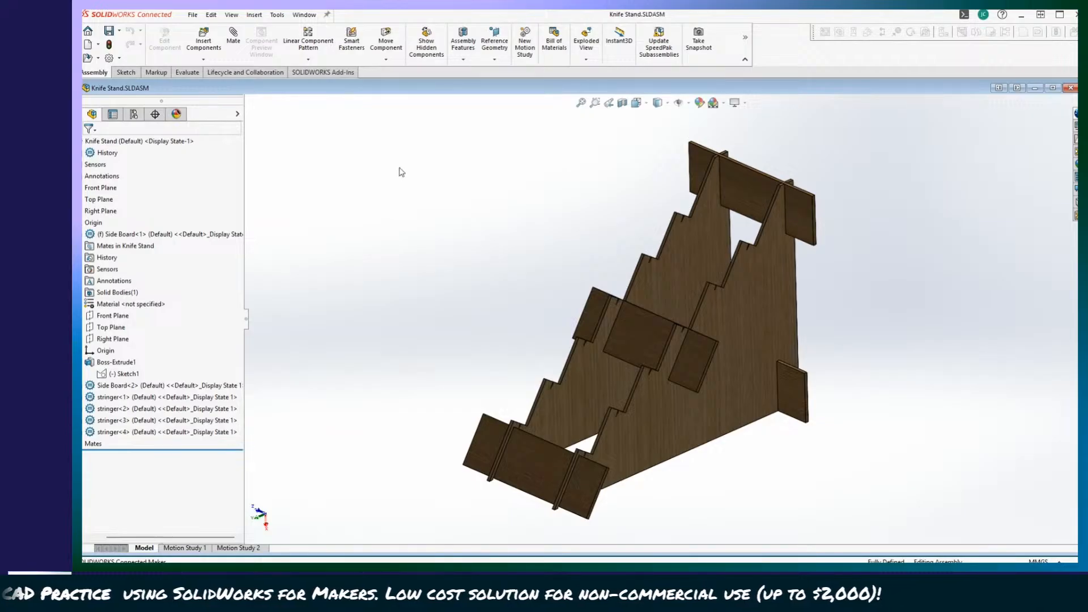
scroll(417, 199, "down", 2)
scroll(471, 231, "up", 3)
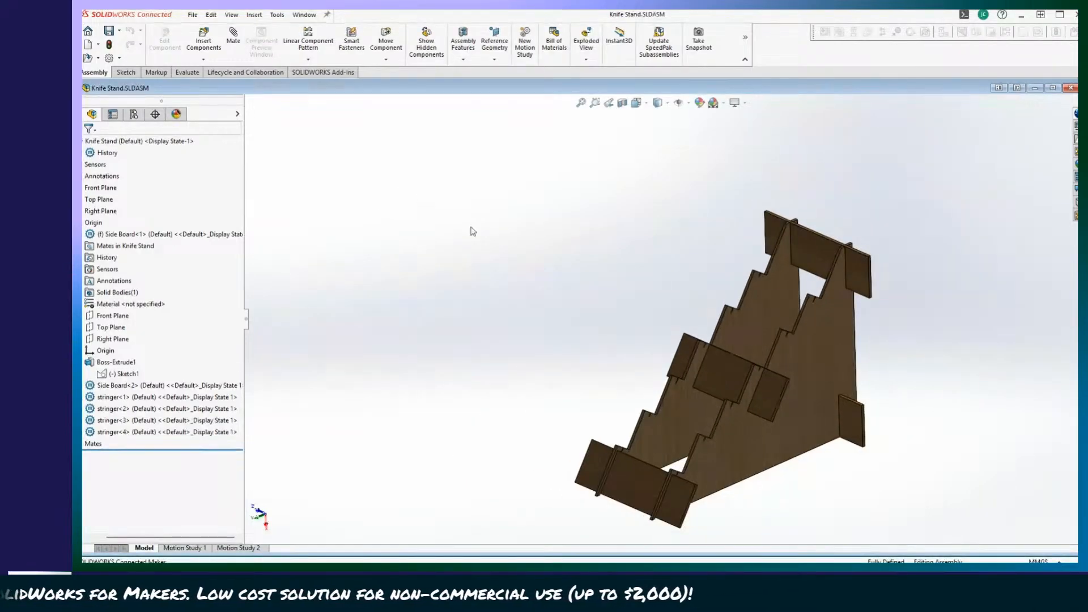
middle_click_drag(472, 231, 475, 252)
scroll(635, 329, "down", 1)
mouse_move(845, 332)
middle_mouse_down()
mouse_move(877, 333)
mouse_move(834, 321)
middle_mouse_up()
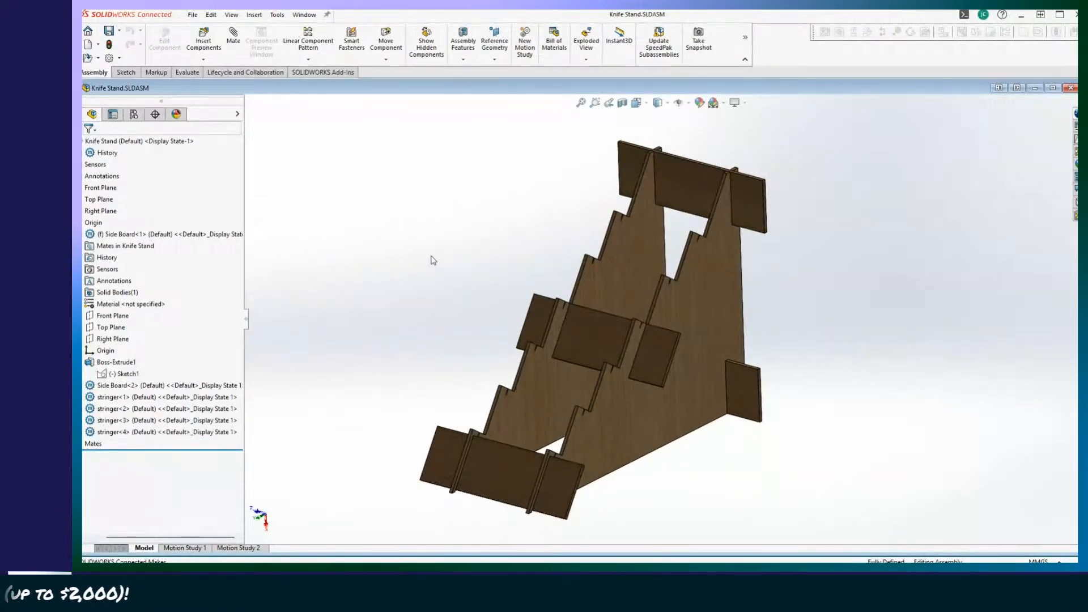
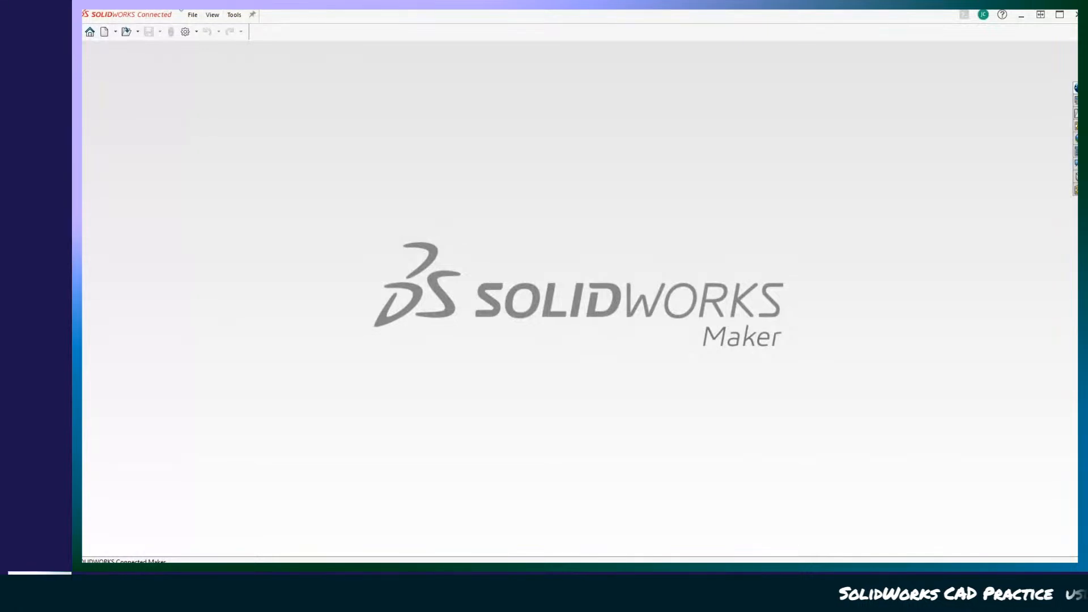
Open the Folder 001 assm assembly from the Folder 001 subfolder of the practice knife CAD folder.
left_click(138, 32)
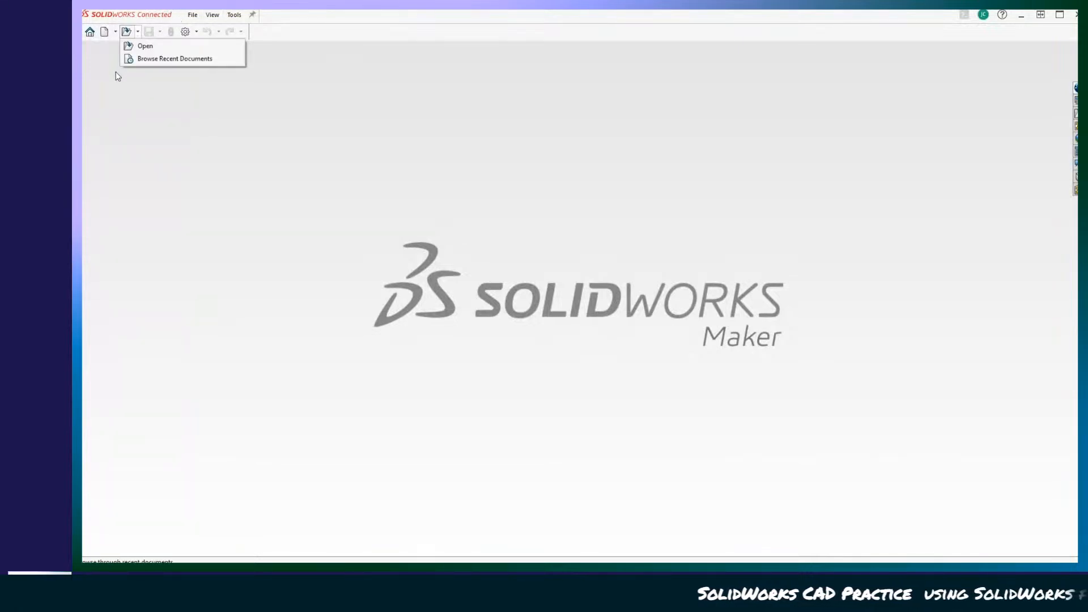
left_click(140, 46)
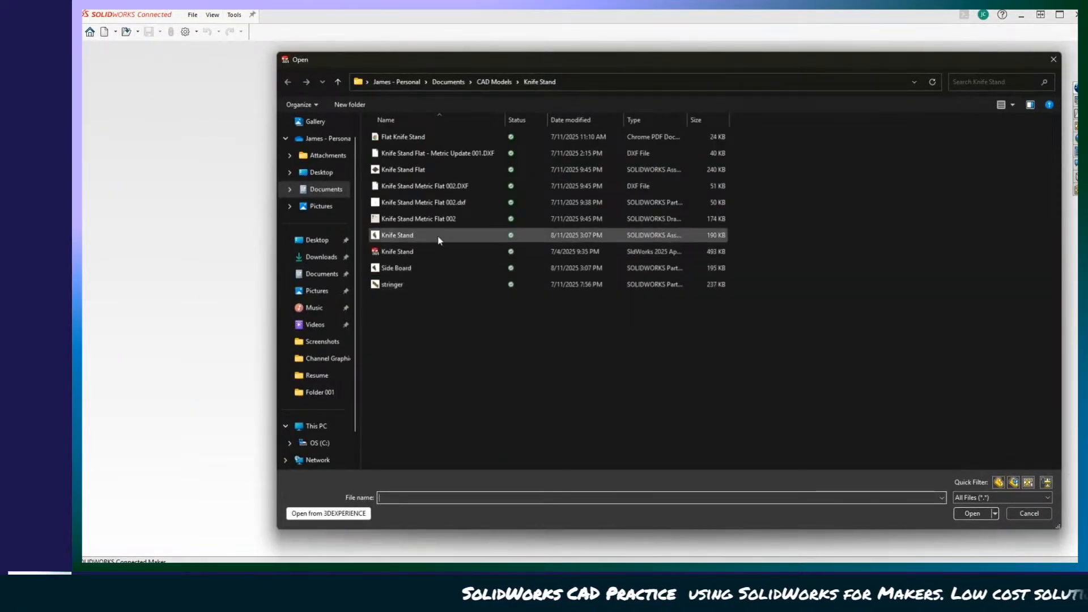
left_click(495, 83)
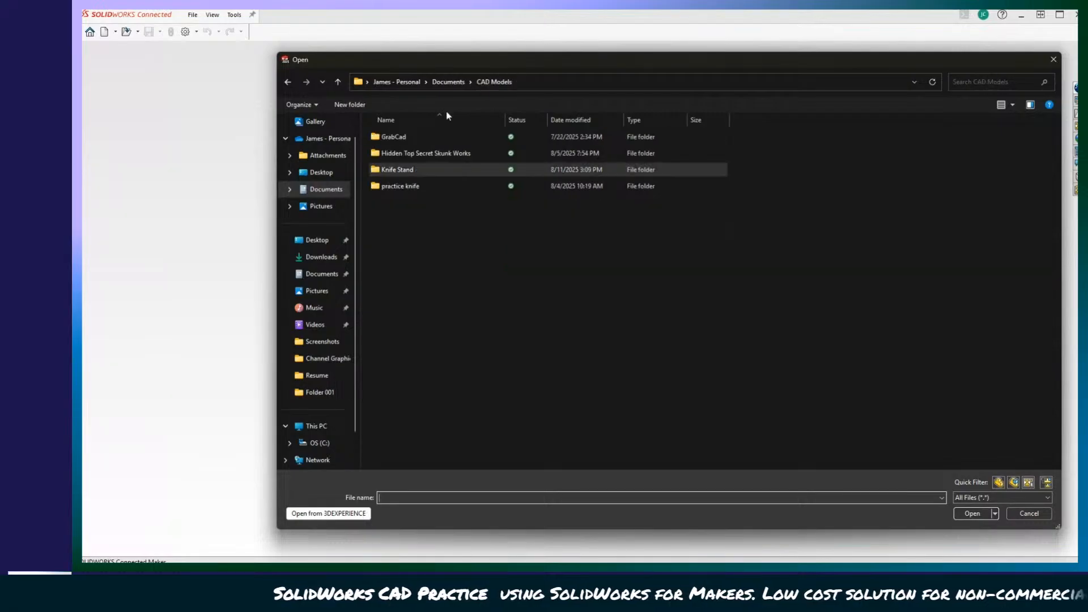
double_click(396, 188)
double_click(400, 138)
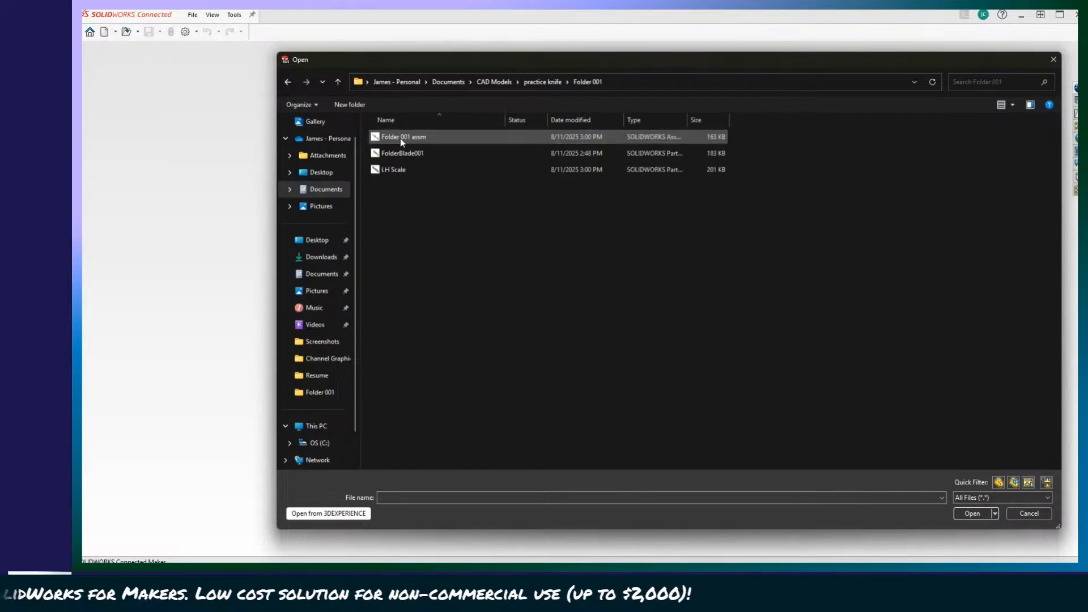
left_click(411, 138)
double_click(411, 138)
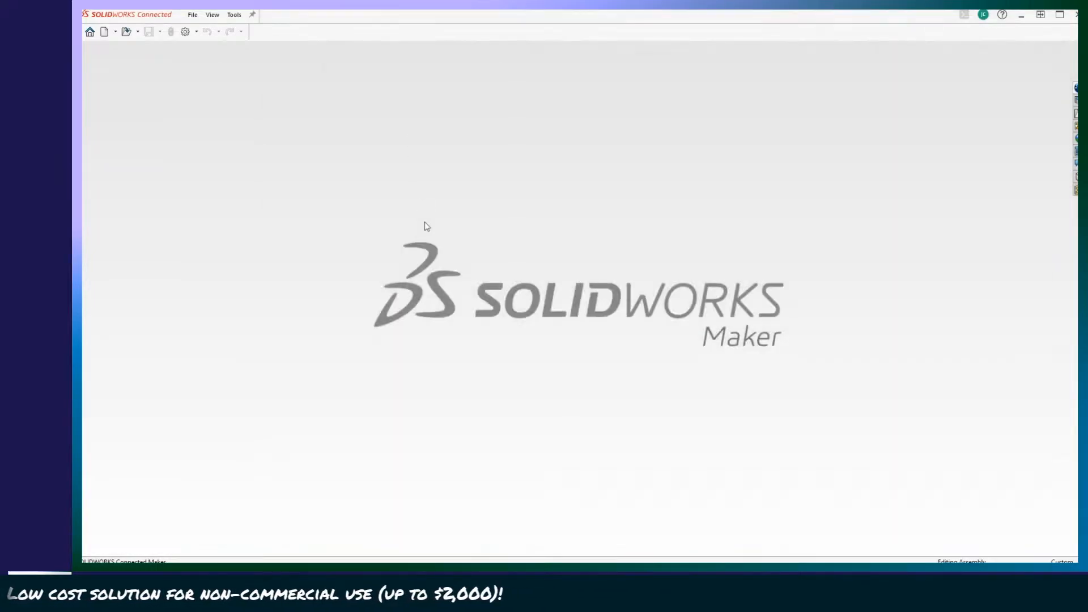
Swing the knife blade about its pivot hole into the closed position against the handle scale.
middle_click_drag(542, 397, 393, 370)
middle_click_drag(445, 338, 737, 431)
scroll(586, 323, "down", 3)
left_click_drag(437, 331, 811, 303)
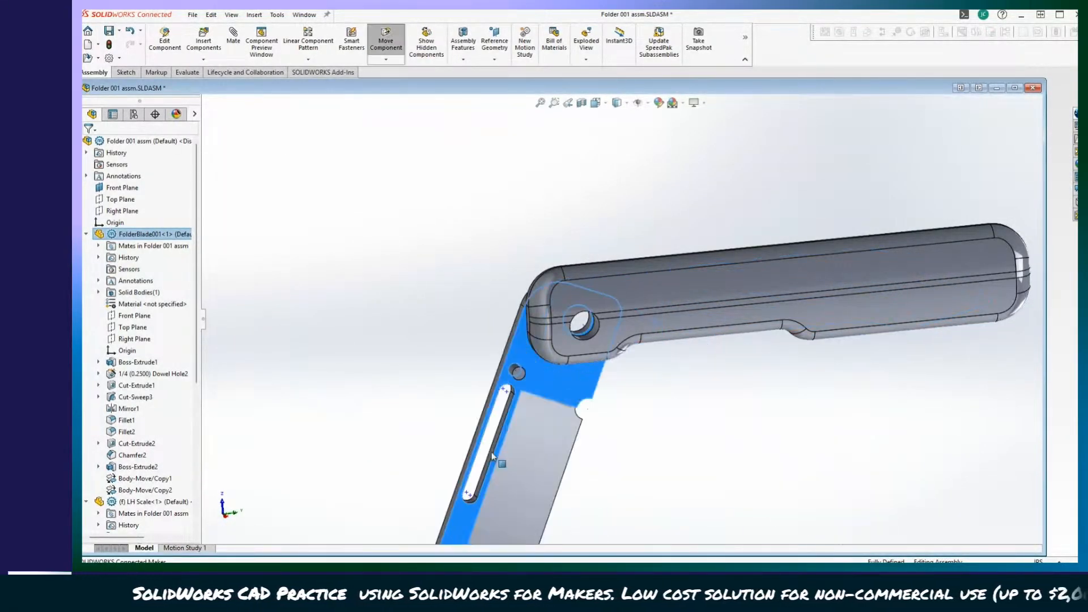
Examine the closed knife, swing the blade fully open, and inspect the blade, pivot and handle from several angles.
middle_click_drag(567, 318, 644, 363)
scroll(590, 328, "down", 3)
scroll(630, 375, "up", 2)
left_click_drag(776, 330, 780, 272)
middle_click_drag(618, 493, 457, 374)
left_click_drag(441, 331, 260, 270)
middle_click_drag(260, 270, 406, 328)
left_click(406, 328)
middle_click_drag(595, 468, 663, 446)
scroll(662, 446, "up", 1)
mouse_move(492, 344)
middle_mouse_down()
mouse_move(747, 495)
mouse_move(644, 437)
mouse_move(457, 440)
mouse_move(493, 457)
mouse_move(712, 484)
mouse_move(748, 417)
mouse_move(661, 408)
mouse_move(609, 422)
mouse_move(831, 376)
mouse_move(751, 230)
mouse_move(729, 308)
mouse_move(399, 352)
mouse_move(629, 431)
middle_mouse_up()
middle_click_drag(626, 428, 617, 399)
middle_click_drag(738, 239, 563, 318)
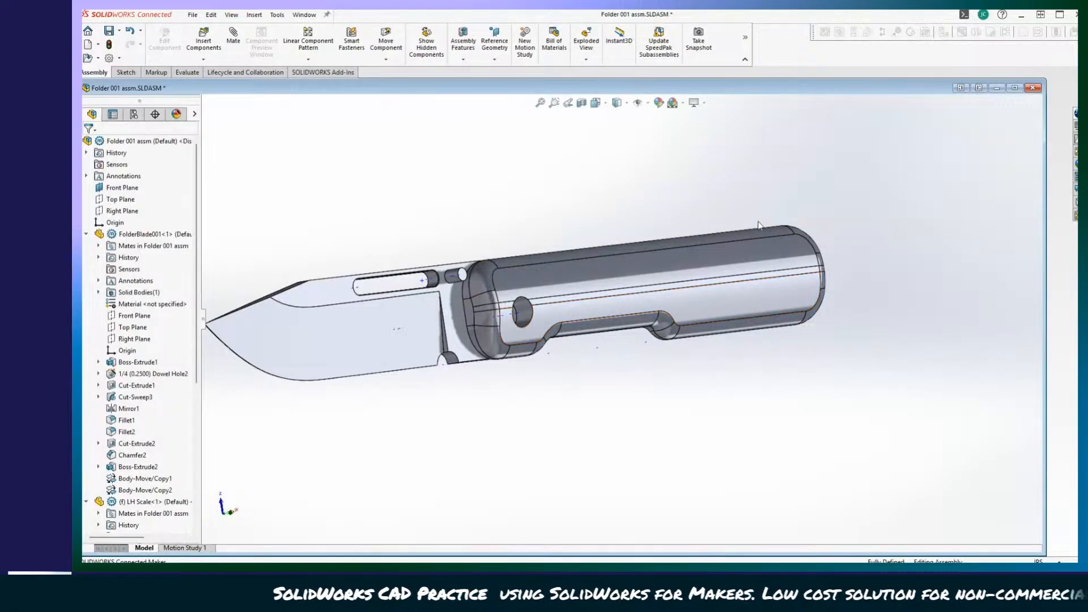
middle_click_drag(701, 304, 583, 435)
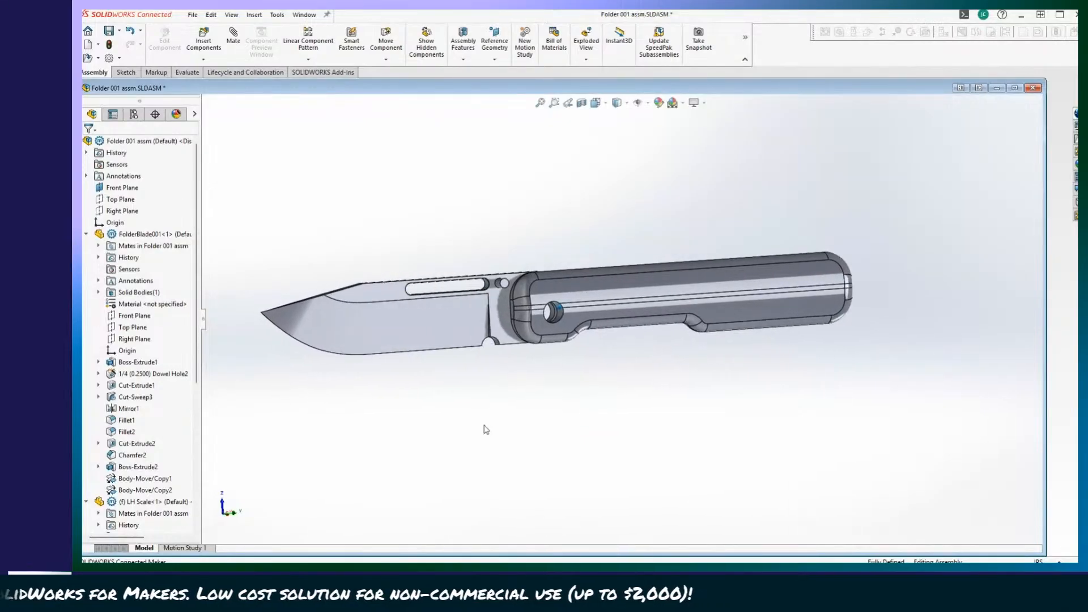
Fold the blade against the handle scale and swing it back out to check the pivot motion from the side.
left_click_drag(417, 317, 797, 411)
left_click_drag(842, 352, 839, 356)
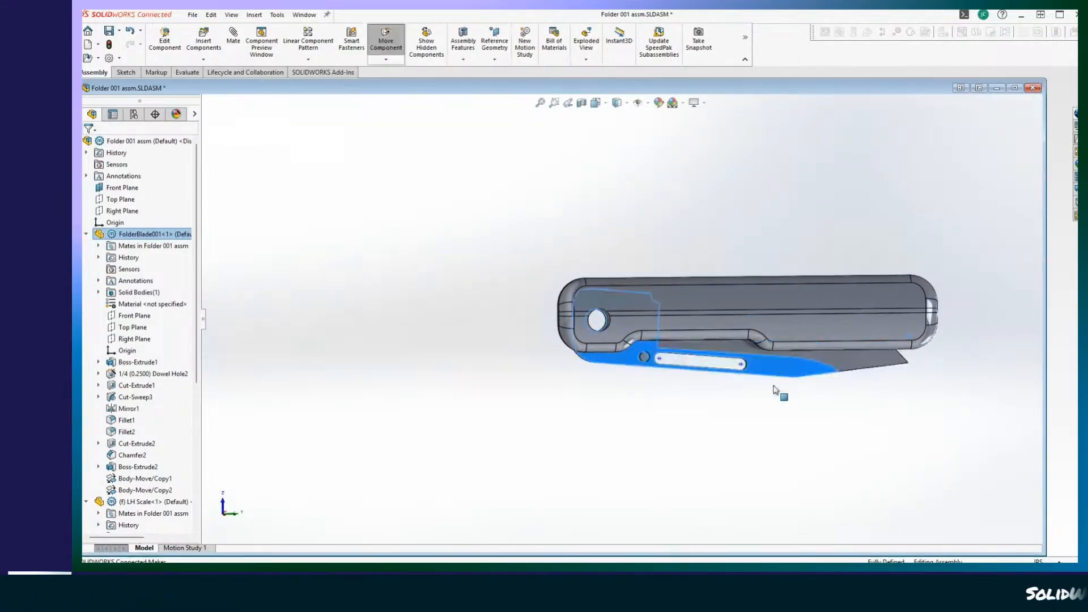
left_click_drag(776, 390, 923, 435)
left_click_drag(947, 399, 361, 285)
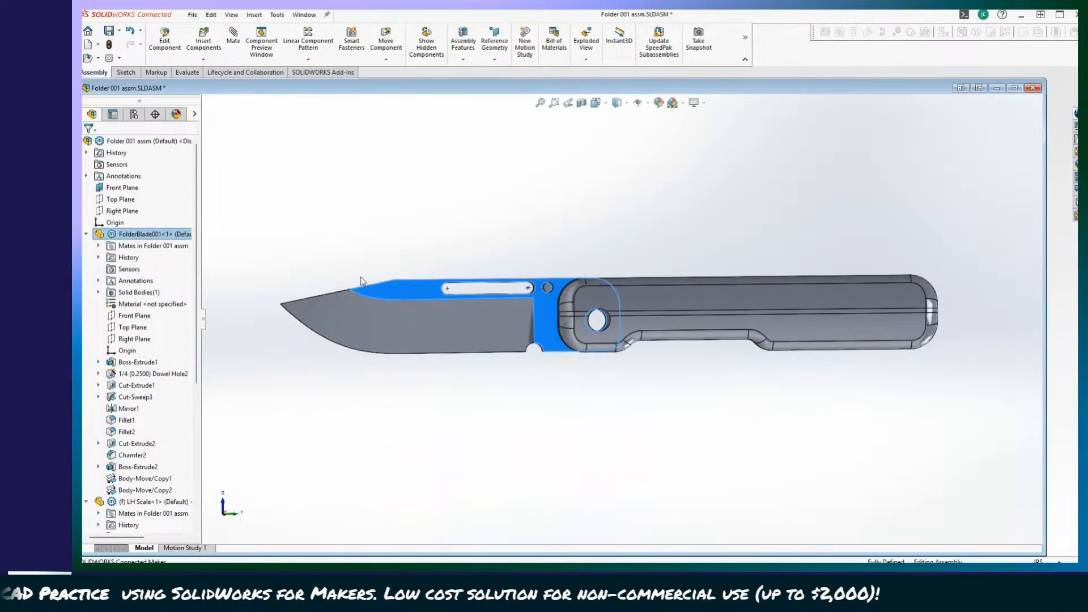
Review the open knife from a new angle and cycle the blade closed and open once more.
middle_click_drag(363, 282, 805, 259)
scroll(792, 261, "up", 2)
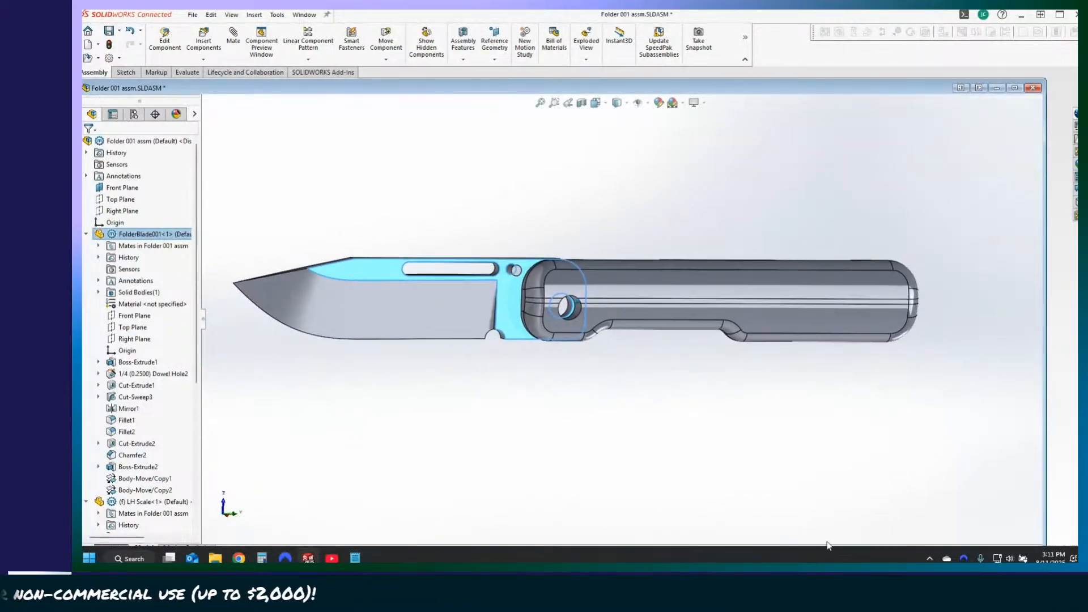
middle_click_drag(827, 546, 539, 344)
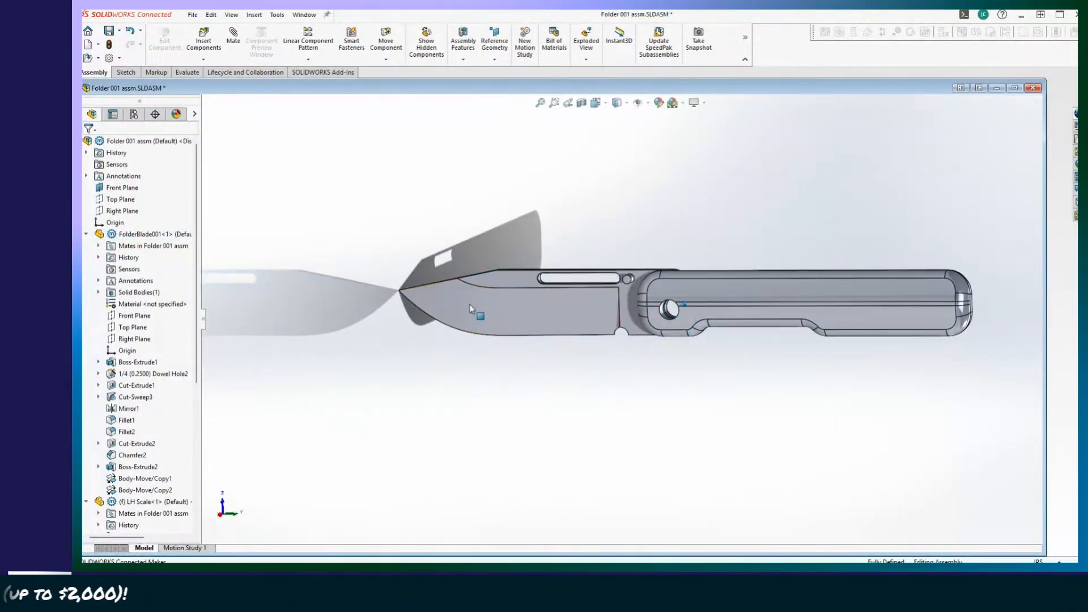
left_click_drag(470, 308, 952, 347)
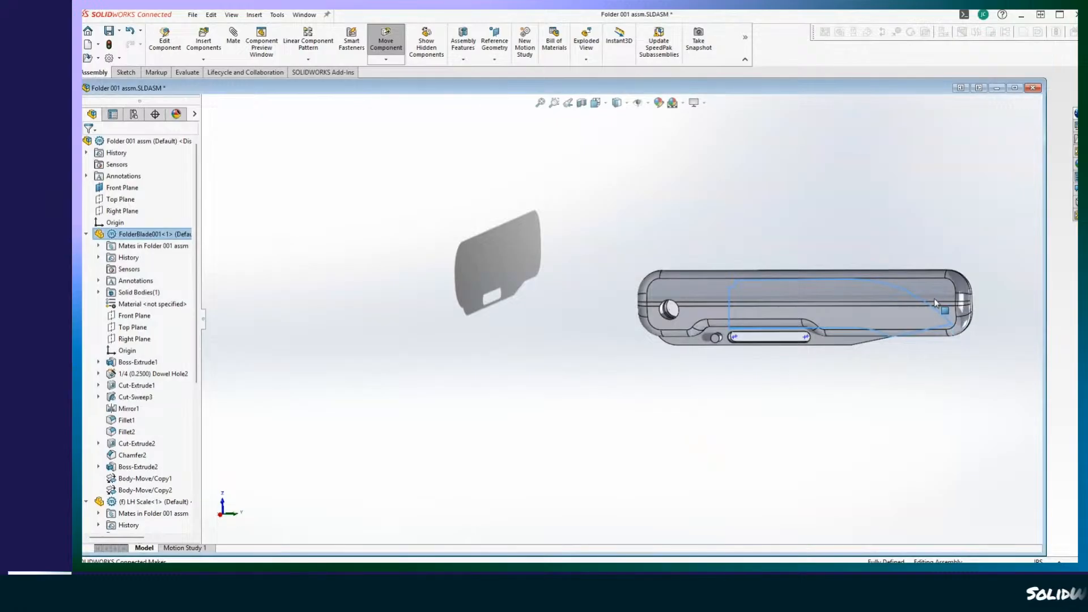
left_click_drag(935, 302, 404, 276)
middle_click_drag(841, 432, 751, 500)
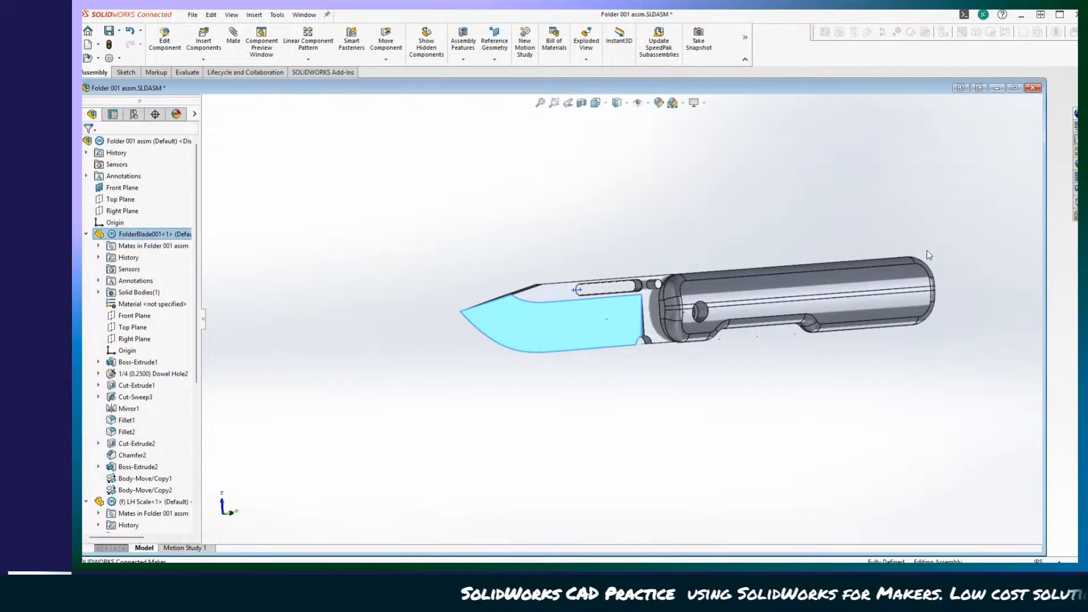
Fold the blade, inspect its fit against the inner face of the scale, and reopen it for a closer look.
middle_click_drag(688, 349, 845, 397)
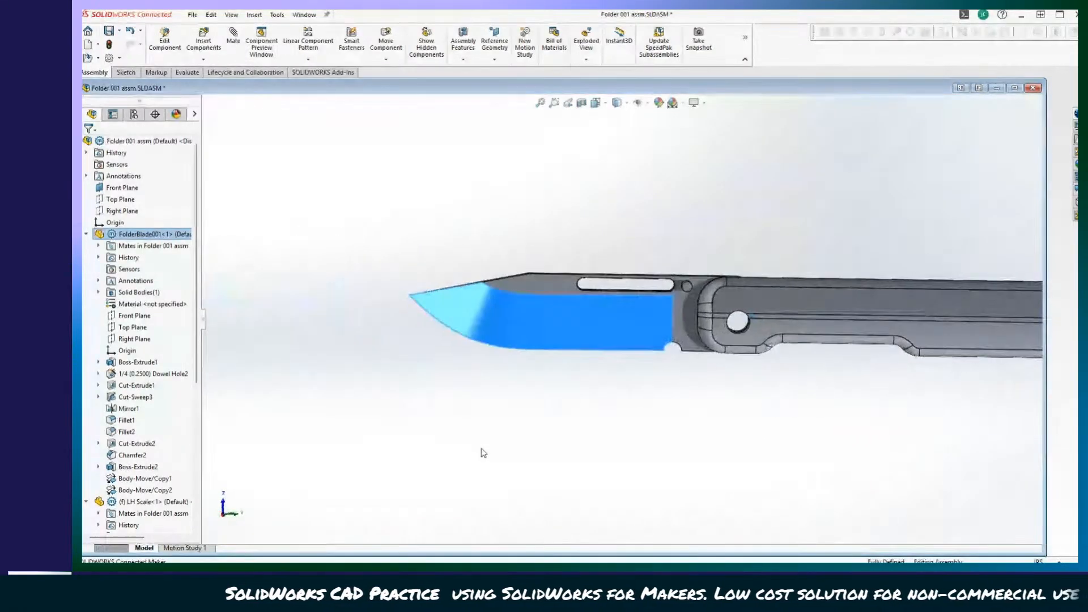
left_click(484, 453)
middle_click_drag(483, 453, 583, 471)
scroll(583, 471, "up", 2)
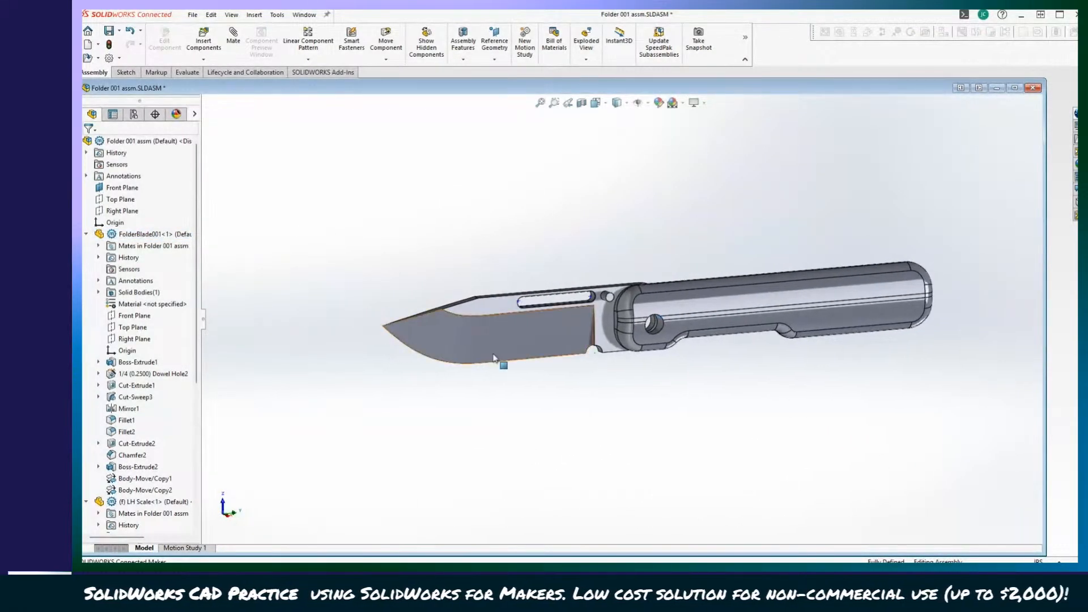
left_click_drag(455, 328, 918, 372)
middle_click_drag(918, 372, 645, 455)
scroll(836, 522, "down", 3)
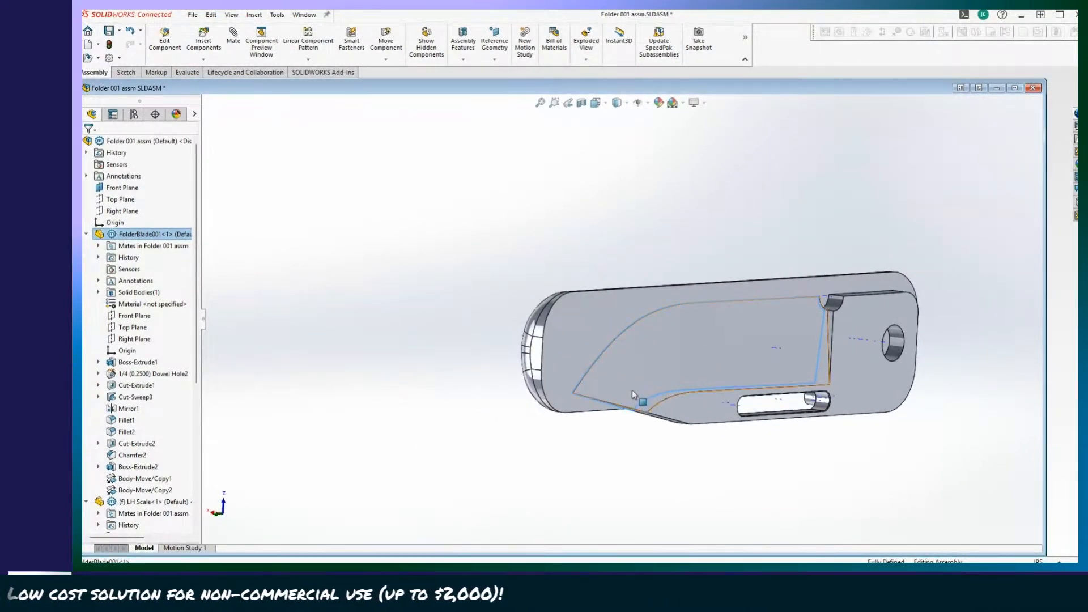
left_click_drag(634, 394, 923, 241)
middle_click_drag(822, 498, 632, 554)
left_click(696, 510)
scroll(632, 554, "up", 3)
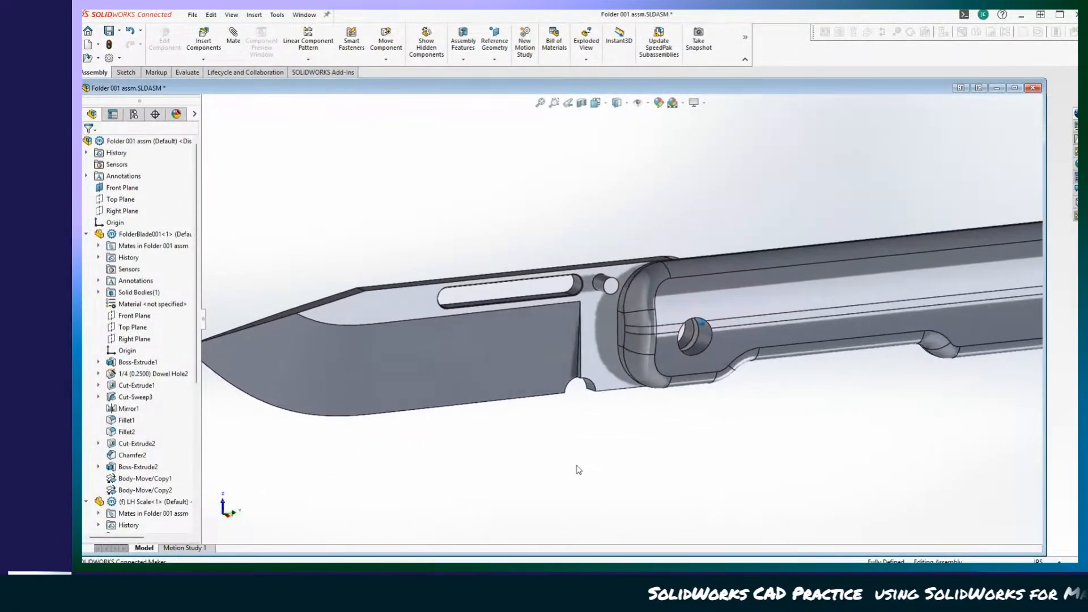
View the open blade at a steep angle, fold it closed, and inspect the inner side of the knife up close.
mouse_move(380, 312)
left_mouse_down()
mouse_move(396, 430)
mouse_move(808, 422)
mouse_move(384, 226)
mouse_move(586, 419)
mouse_move(892, 272)
mouse_move(393, 291)
mouse_move(392, 309)
left_mouse_up()
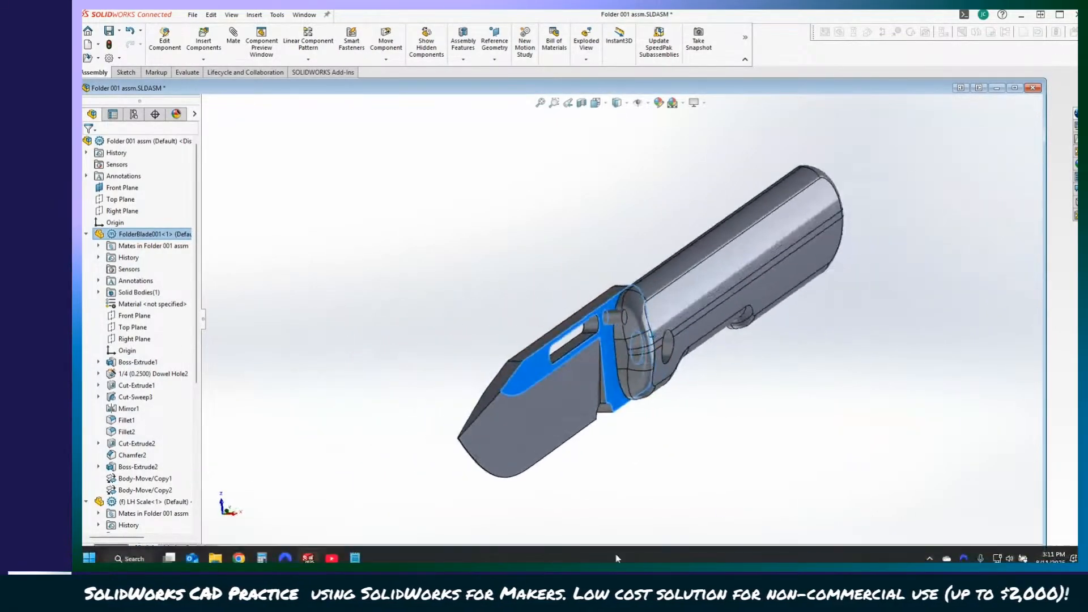
left_click_drag(837, 323, 378, 456)
mouse_move(378, 456)
middle_mouse_down()
mouse_move(560, 508)
mouse_move(582, 549)
mouse_move(544, 537)
middle_mouse_up()
Hide the temporary axes in the knife assembly.
left_click(543, 536)
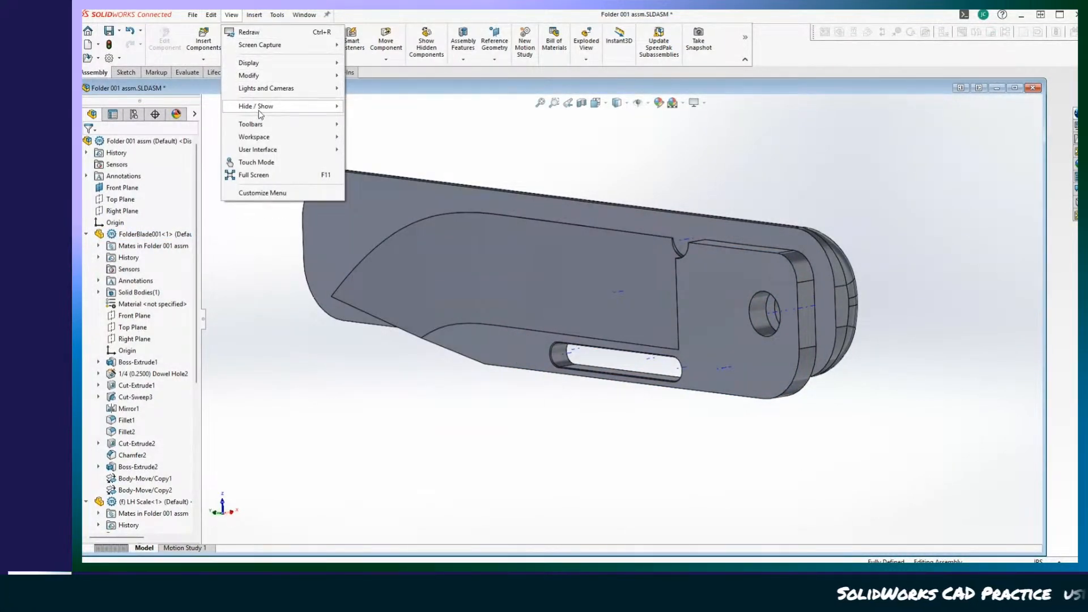
mouse_move(263, 111)
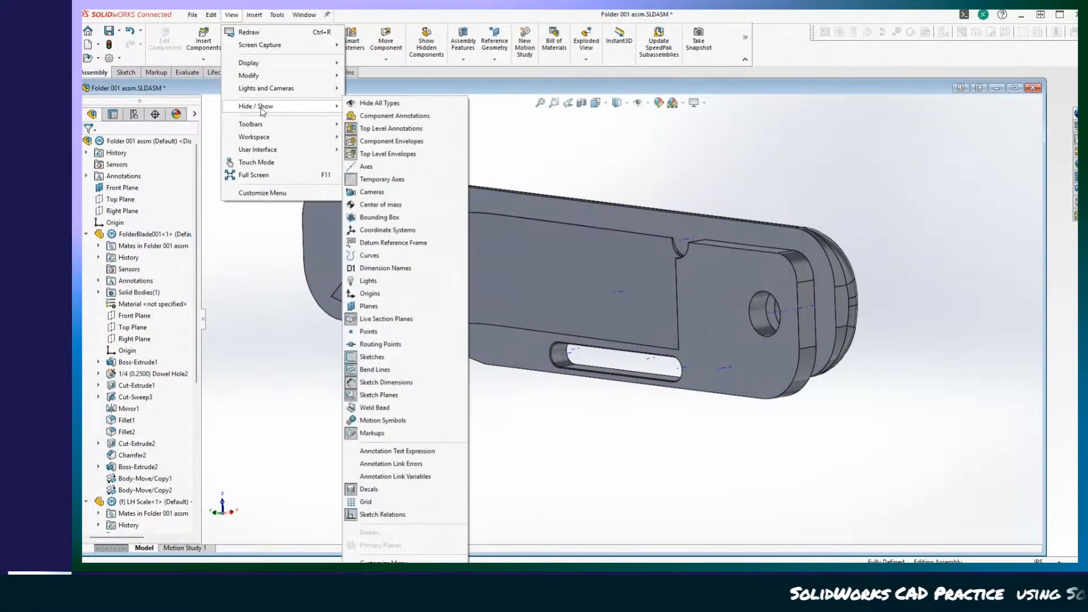
left_click(617, 423)
Check the blade's travel by swinging it open and folding it closed while viewing the scale's inner face.
middle_click_drag(868, 519, 653, 483)
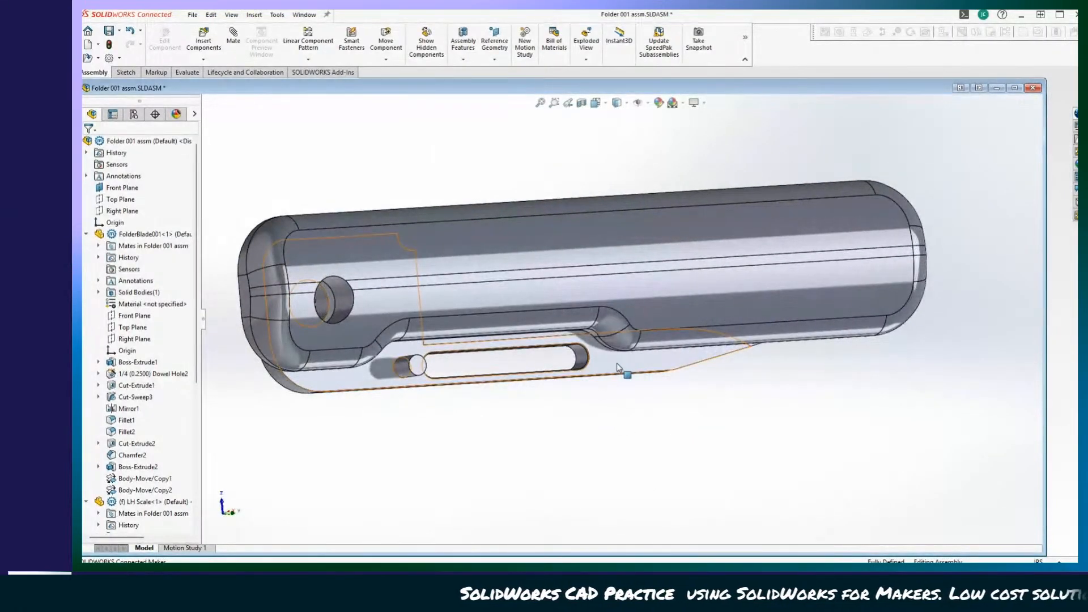
middle_click_drag(618, 368, 809, 382)
left_click(814, 384)
left_click_drag(814, 384, 226, 190)
middle_click_drag(536, 428, 839, 467)
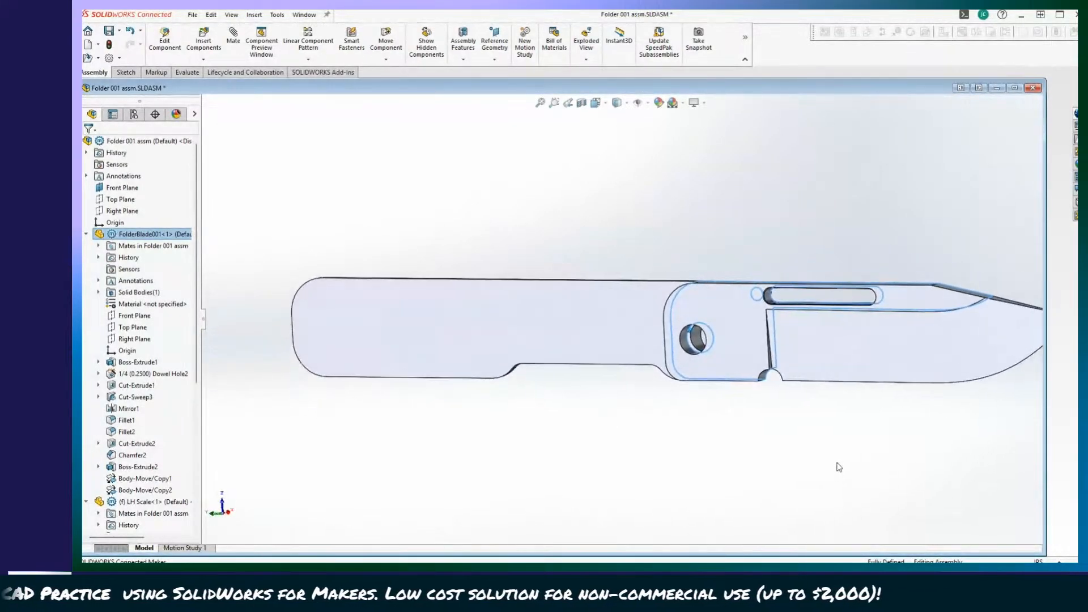
left_click_drag(953, 306, 397, 276)
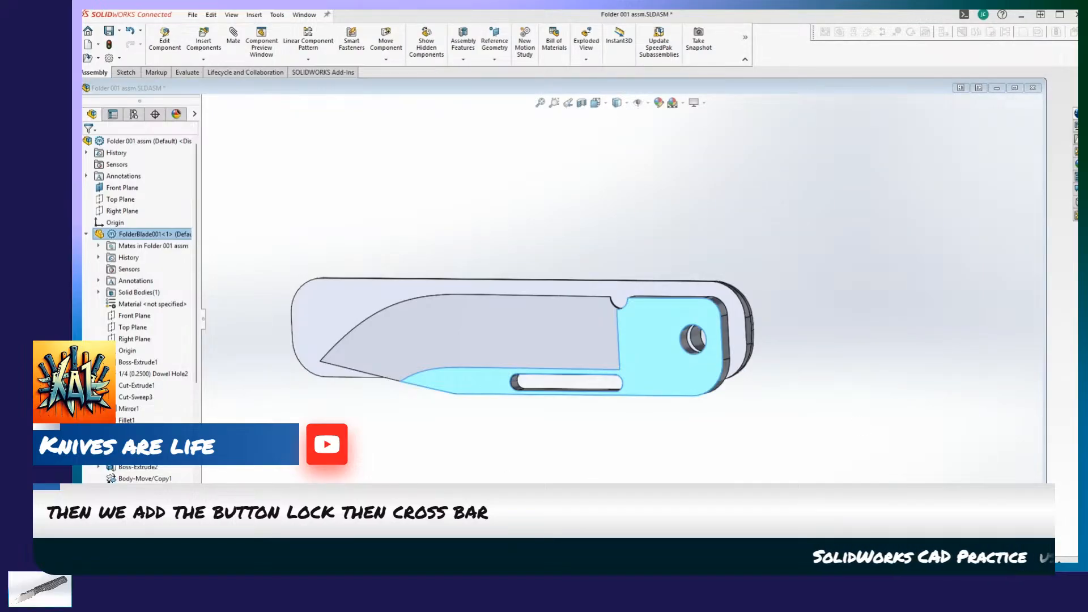
Inspect the closed knife's outer side around the scale's finger cutout, and swing the blade out of the handle.
left_click(594, 473)
middle_click_drag(594, 473, 530, 426)
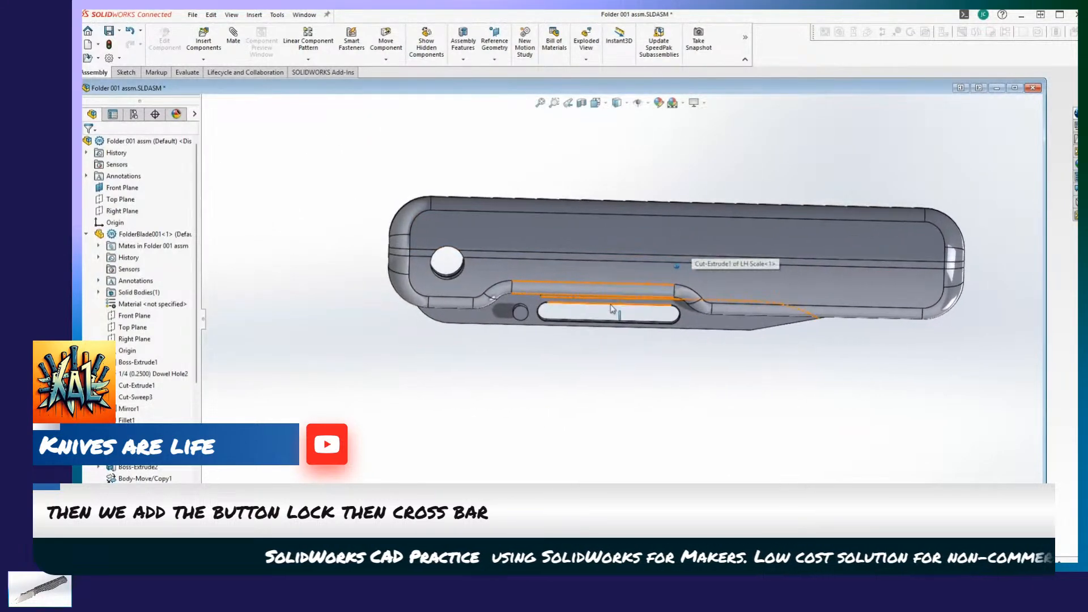
middle_click_drag(612, 308, 771, 377)
left_click_drag(717, 348, 374, 161)
middle_click_drag(652, 288, 816, 317)
Examine the open knife end-on, from the pivot's inner side and from the outer side, leaving nothing selected.
middle_click_drag(471, 495, 540, 271)
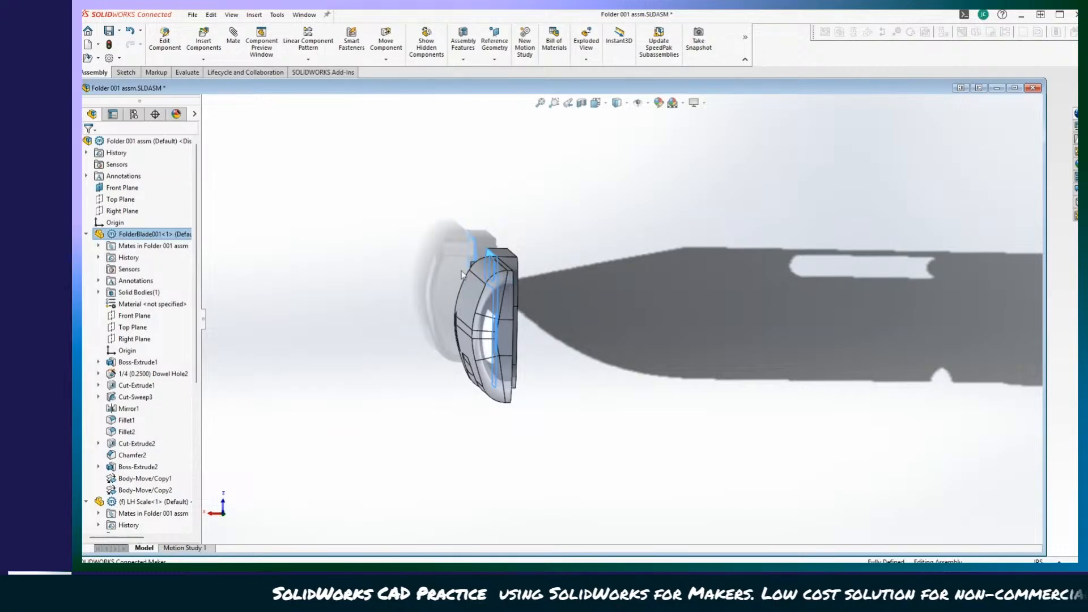
middle_click_drag(539, 334, 548, 280)
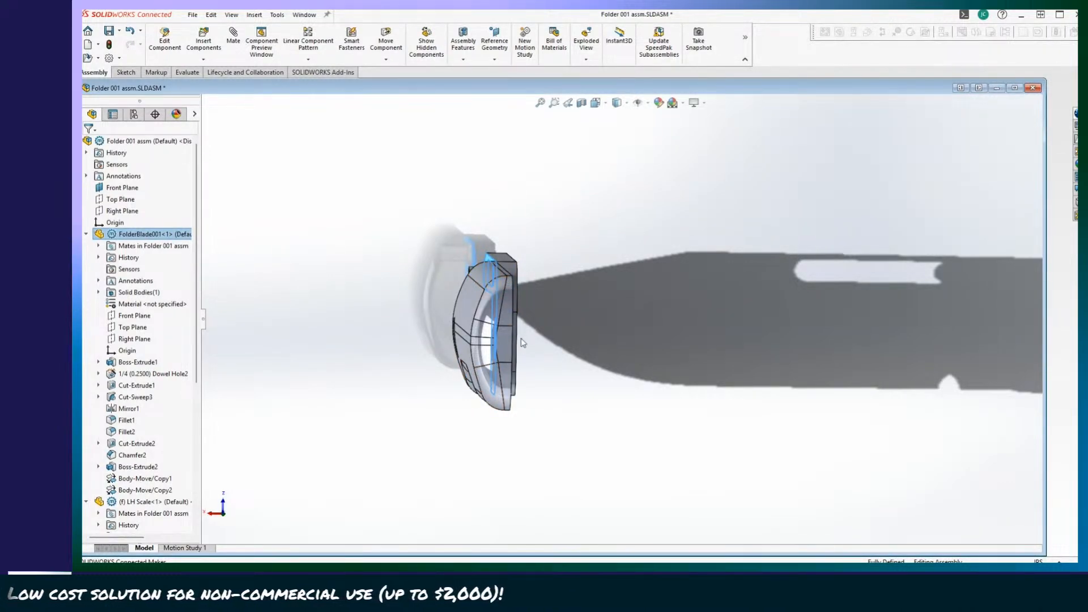
mouse_move(523, 343)
middle_mouse_down()
mouse_move(567, 363)
mouse_move(568, 346)
mouse_move(542, 391)
mouse_move(592, 338)
mouse_move(505, 347)
middle_mouse_up()
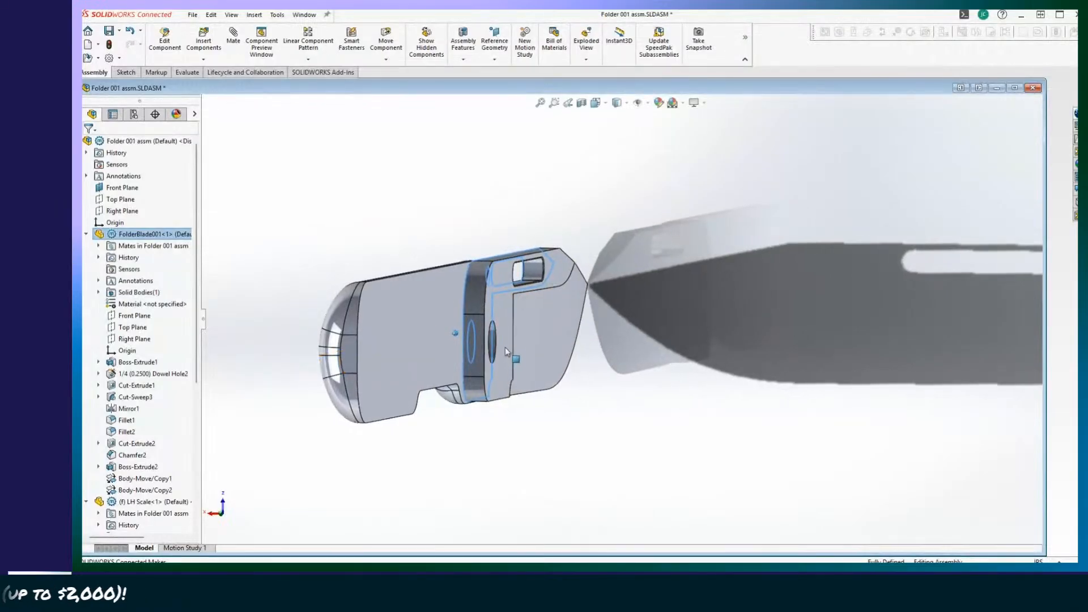
mouse_move(495, 283)
middle_mouse_down()
mouse_move(507, 366)
mouse_move(473, 312)
mouse_move(481, 287)
middle_mouse_up()
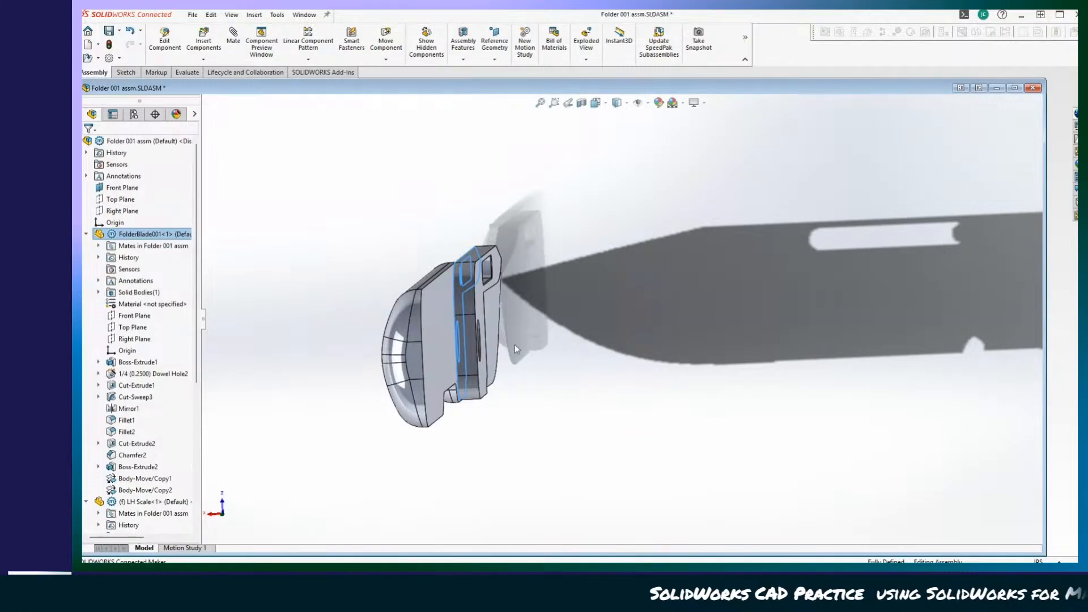
middle_click_drag(515, 348, 498, 300)
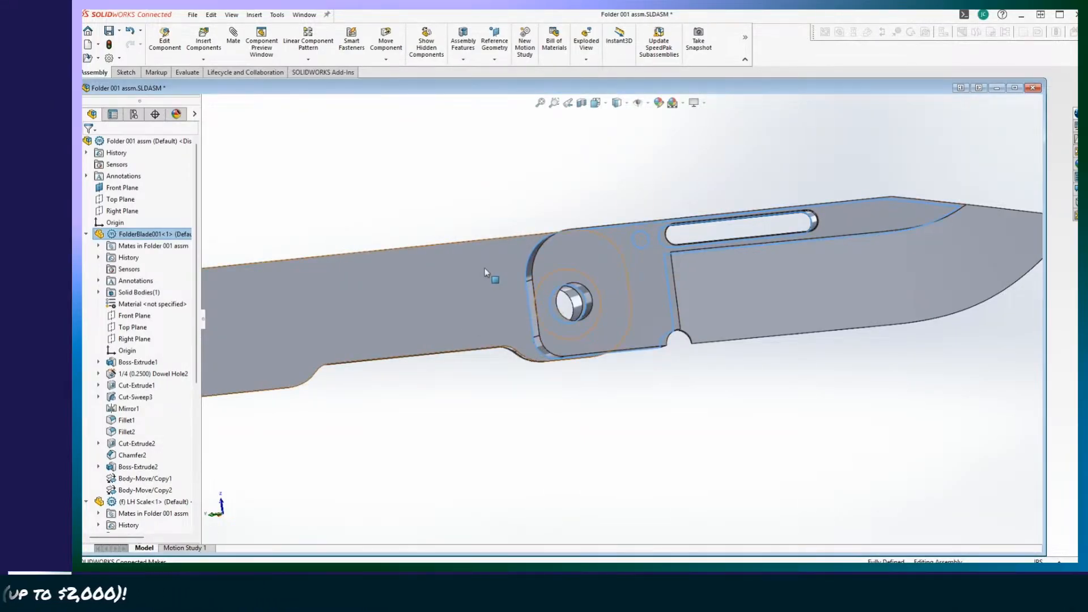
middle_click_drag(482, 309, 845, 394)
left_click(542, 402)
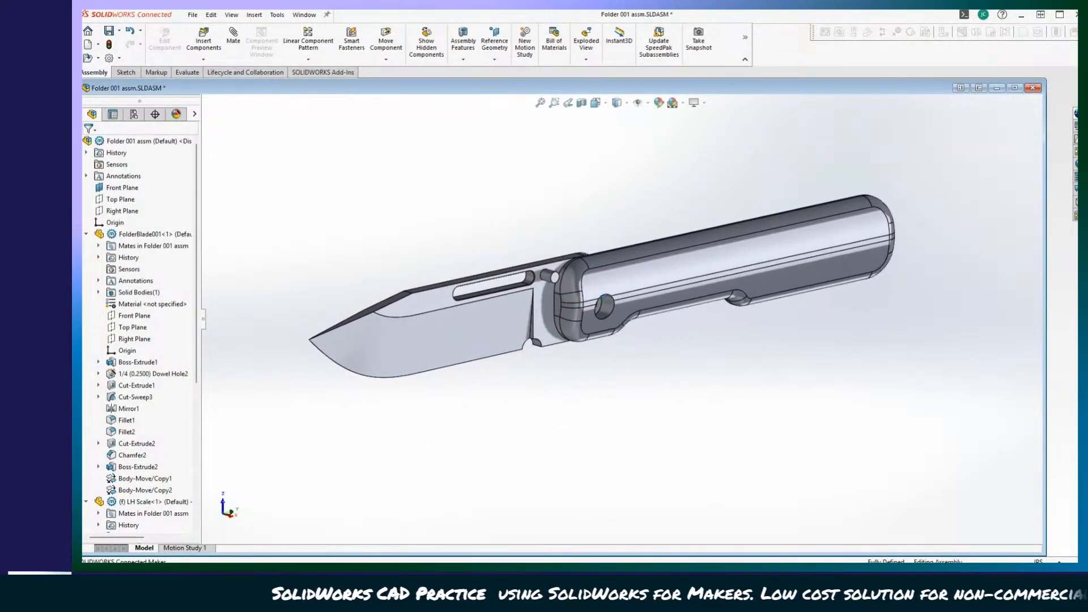